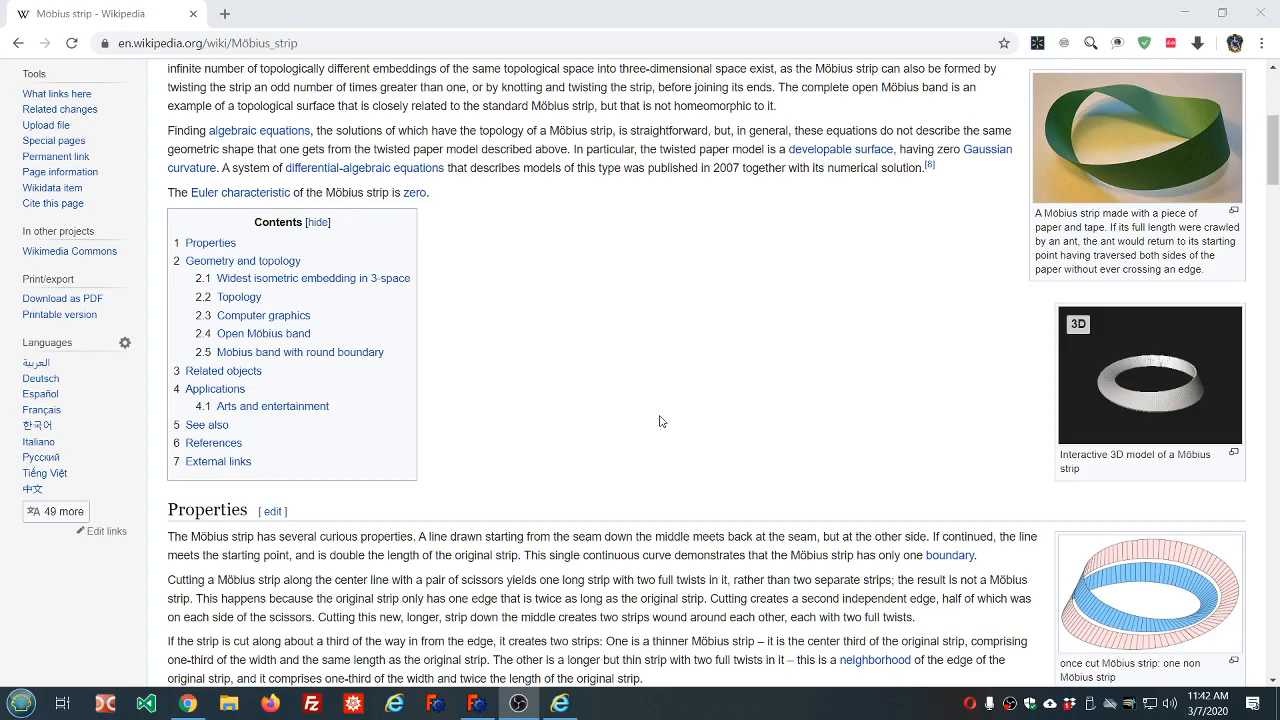
- Open the interactive 3D model in the Wikipedia Möbius strip article and examine how the band twists from several angles
scroll(660, 421, "up", 4)
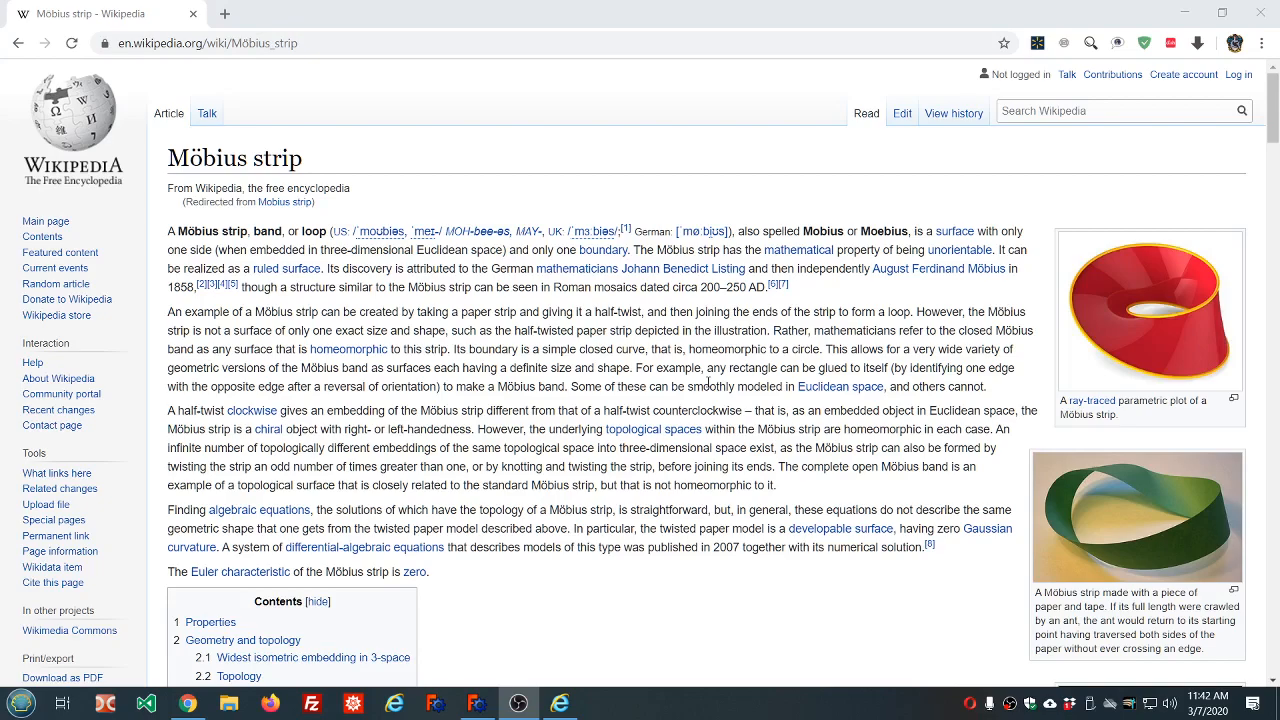
scroll(708, 383, "down", 5)
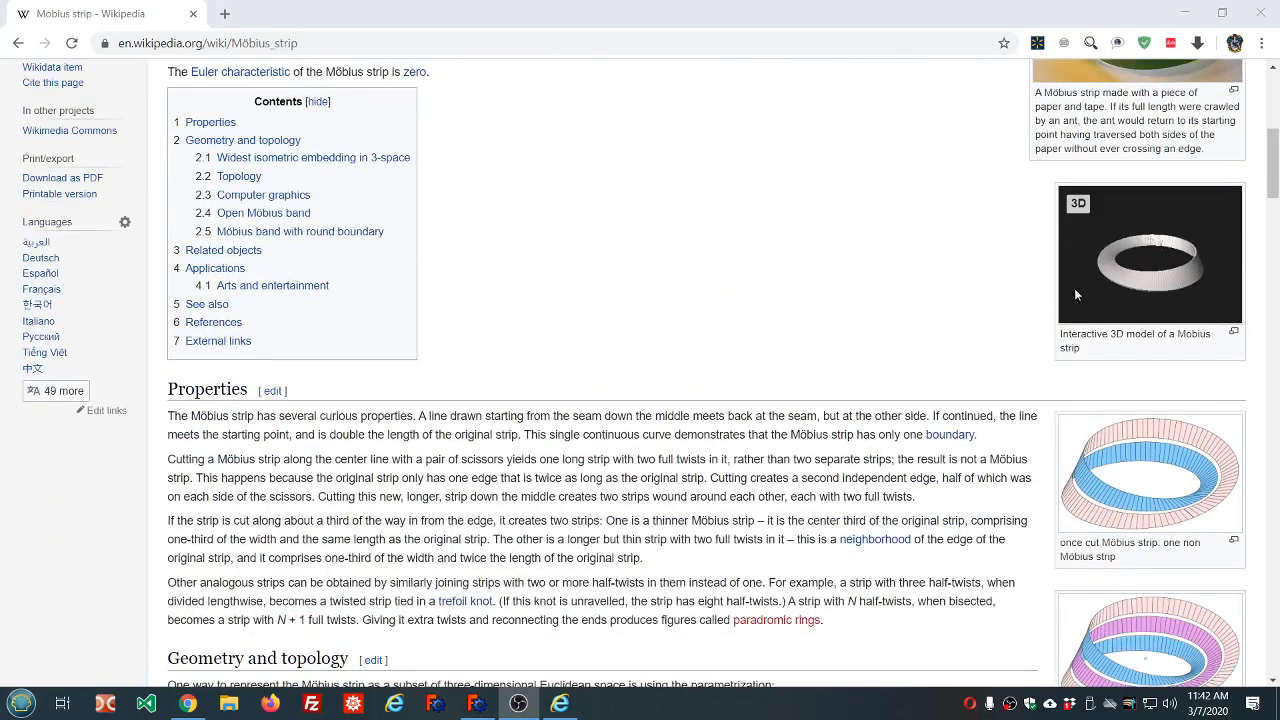
left_click(1076, 293)
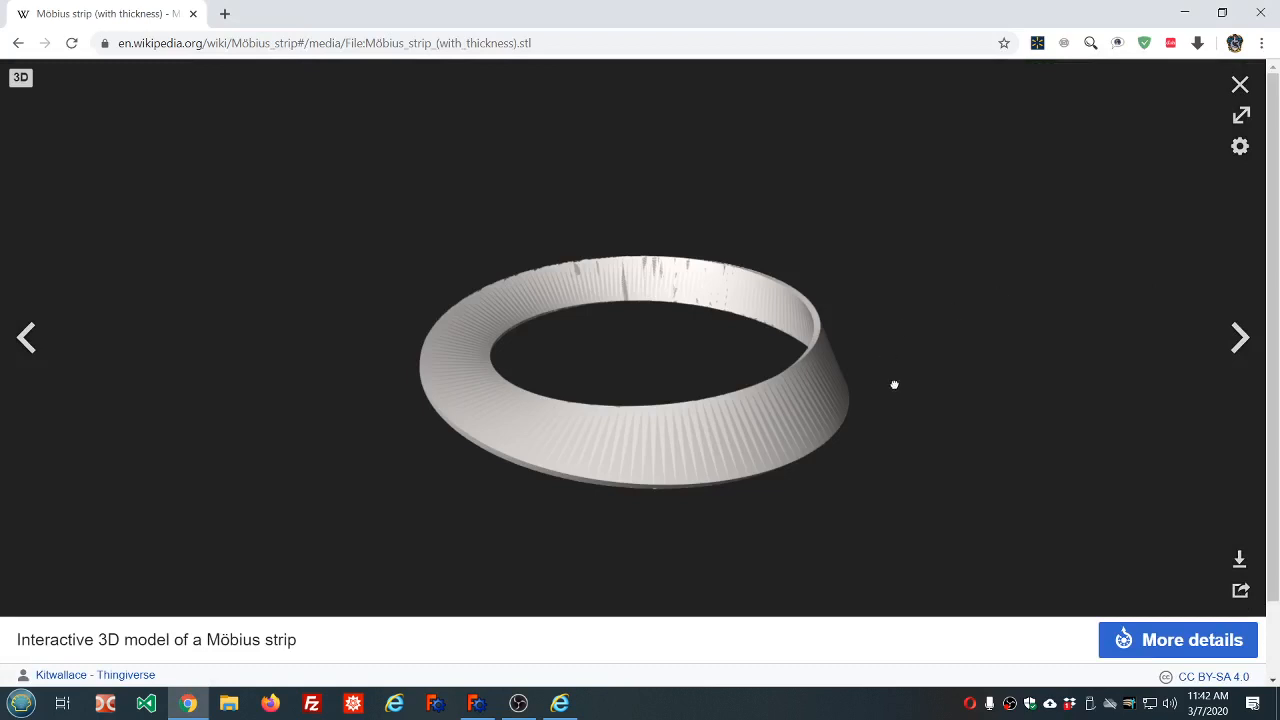
left_click_drag(894, 385, 880, 257)
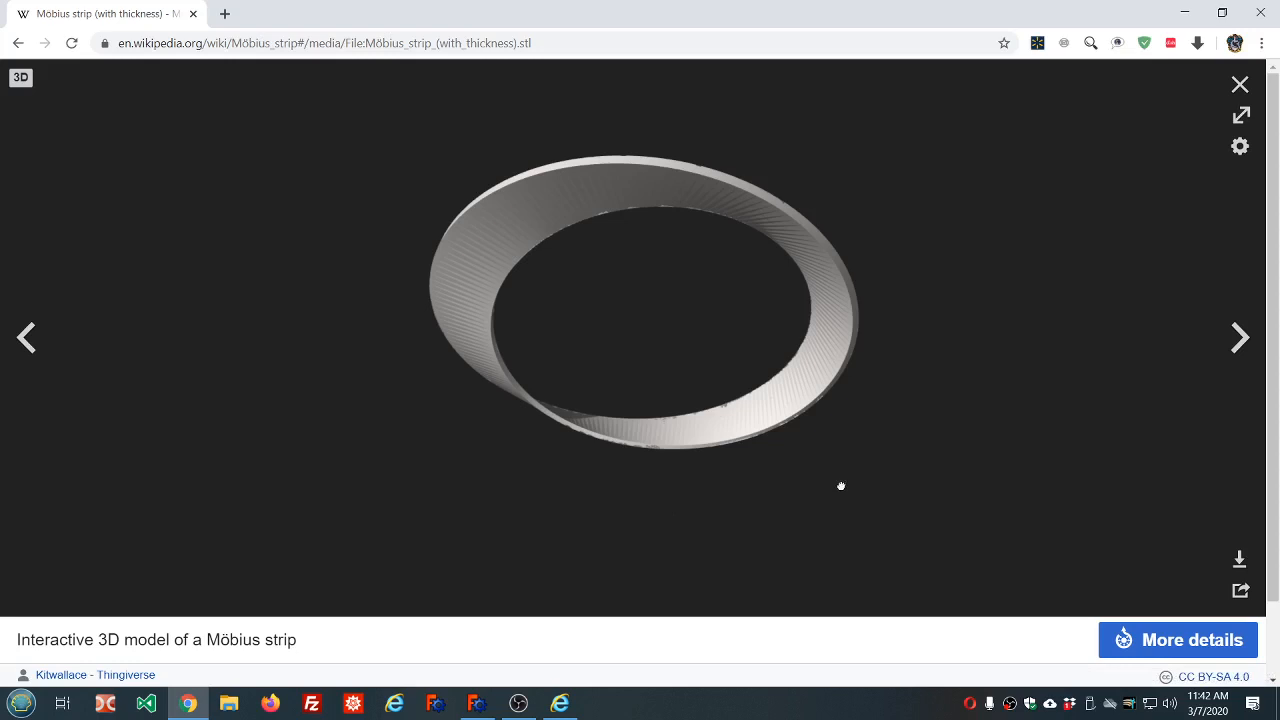
left_click_drag(841, 486, 766, 408)
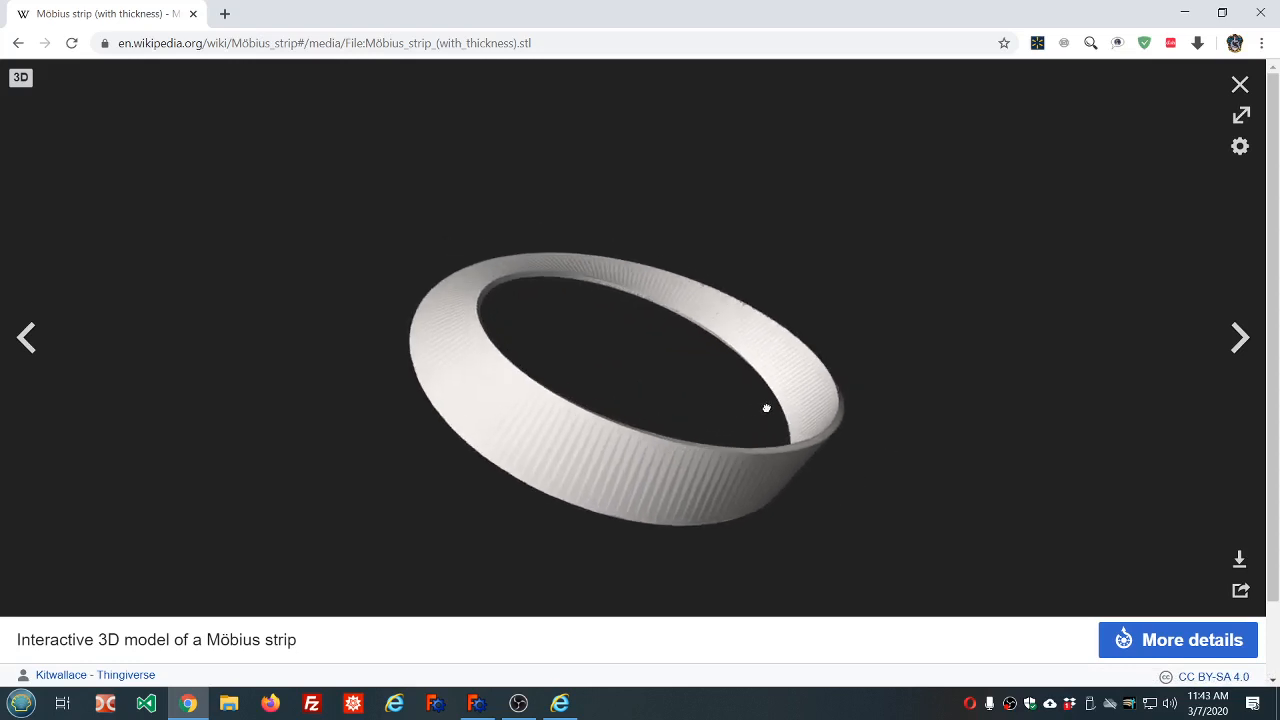
scroll(826, 517, "down", 5)
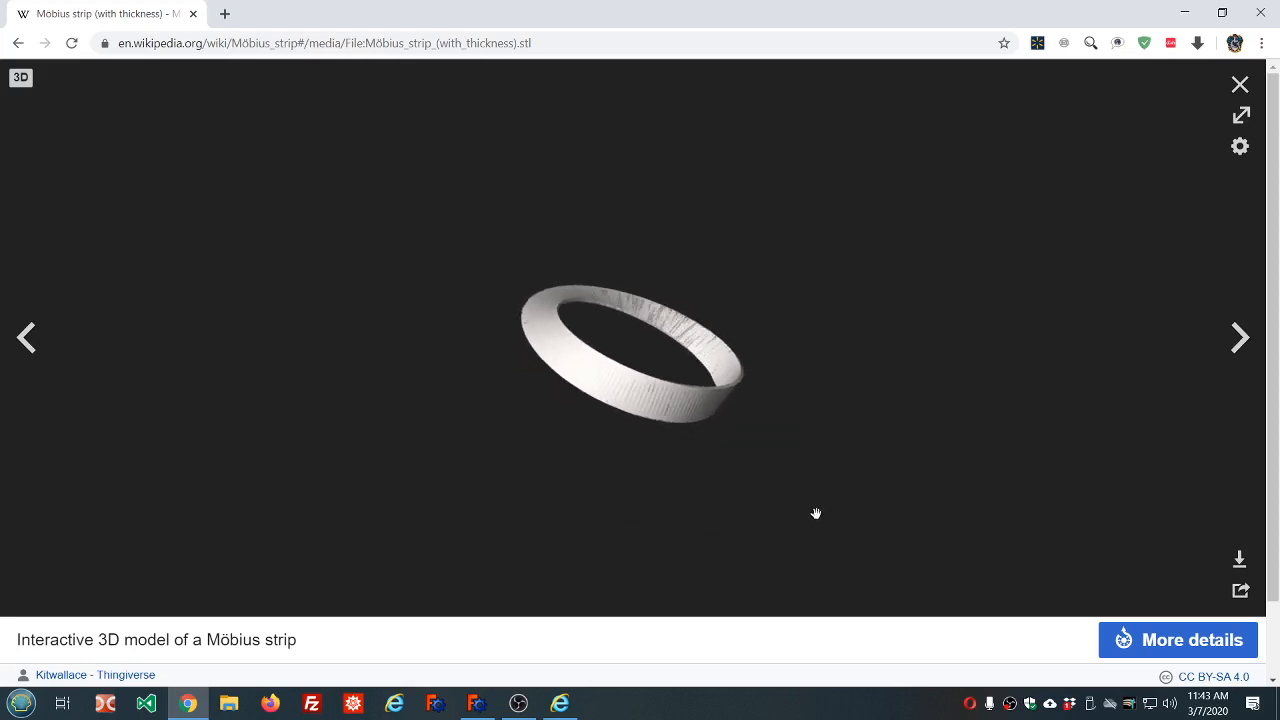
scroll(786, 452, "up", 10)
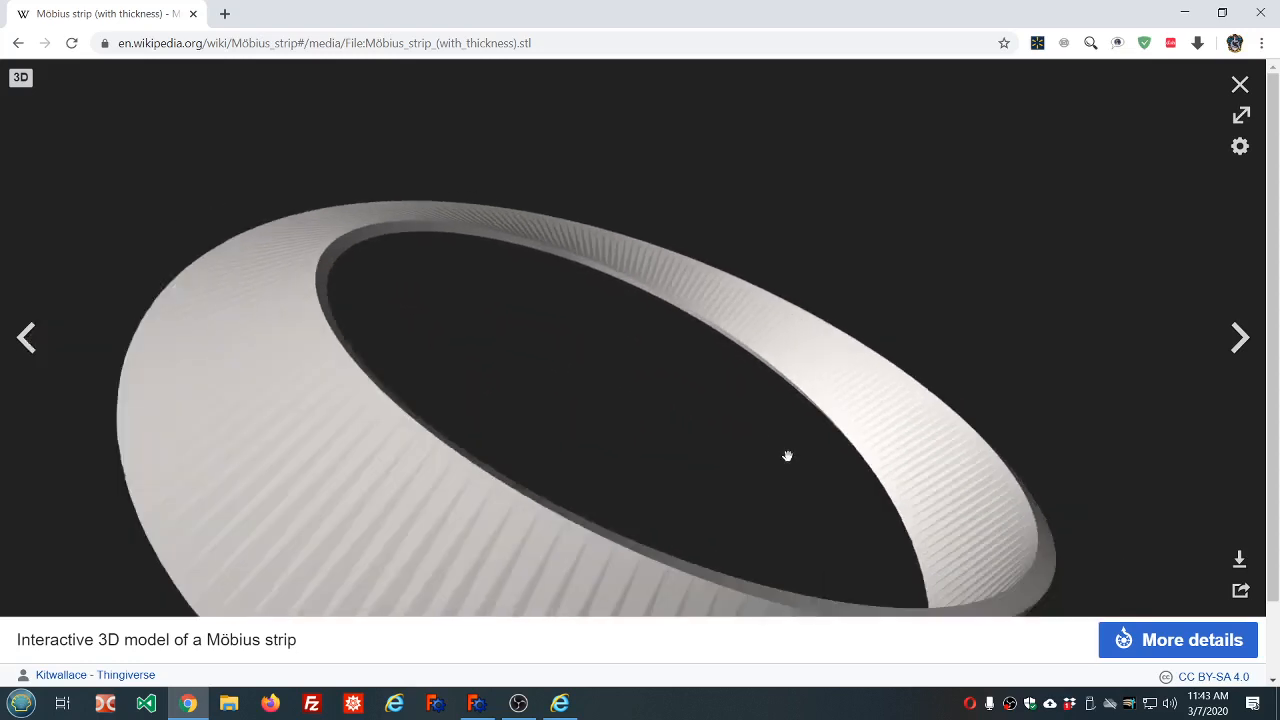
scroll(787, 456, "down", 5)
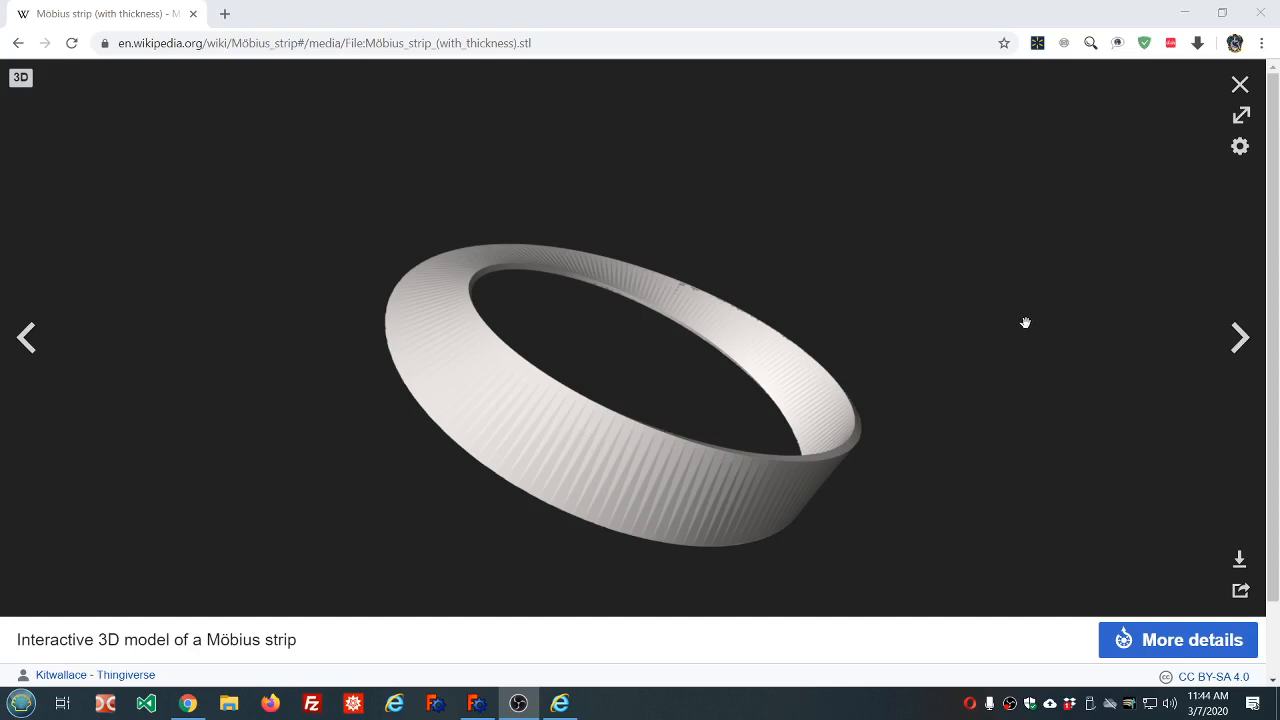
left_click_drag(991, 363, 974, 429)
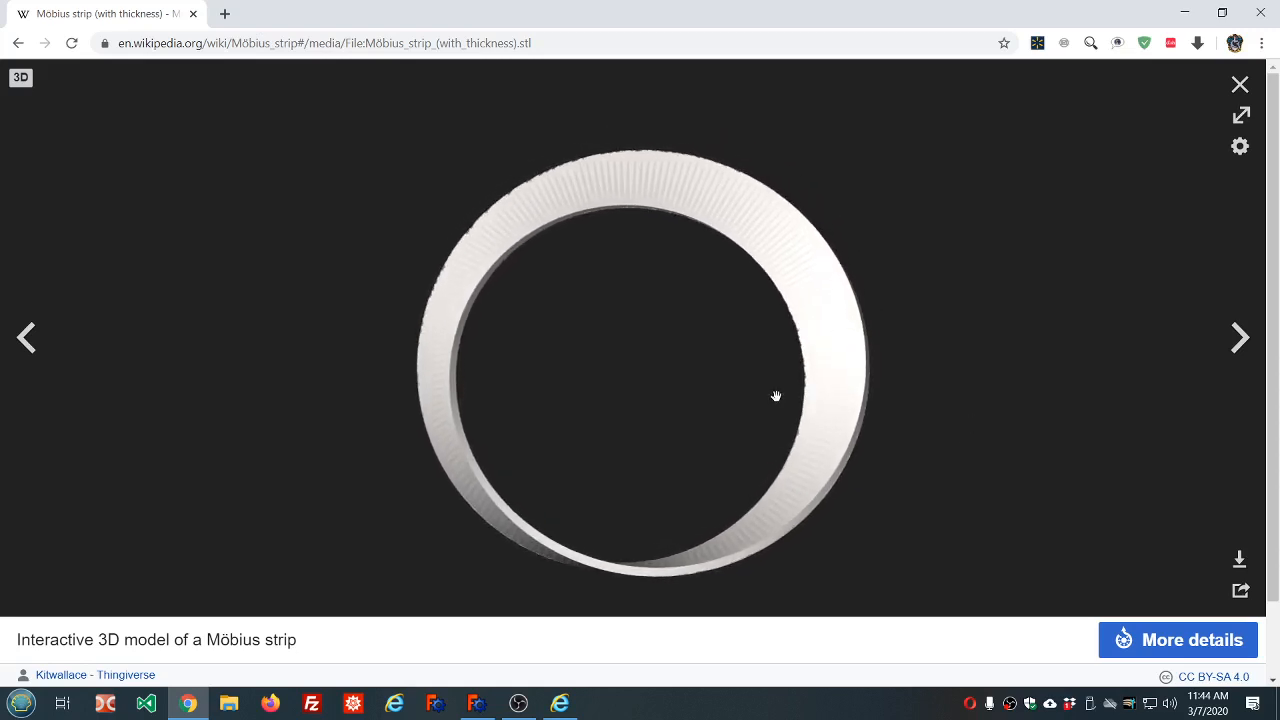
- Switch to the empty FreeCAD document and activate the Part workbench
left_click(476, 703)
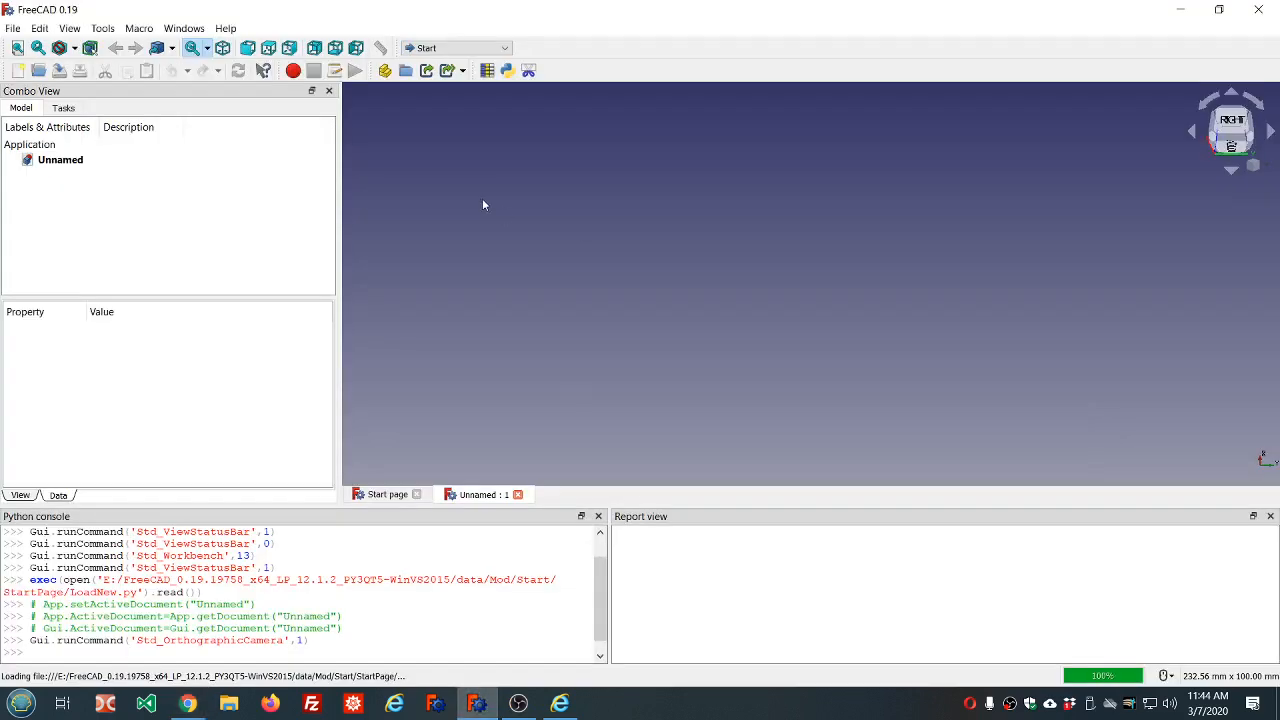
left_click(505, 49)
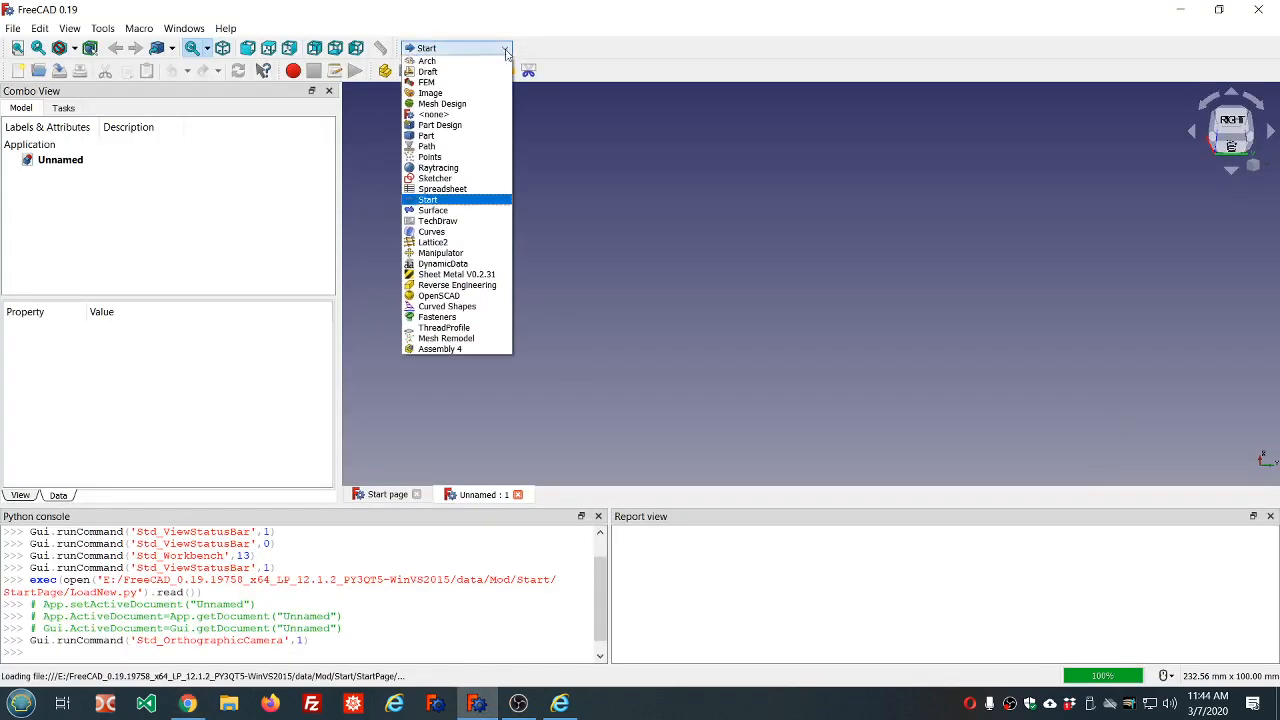
left_click(440, 135)
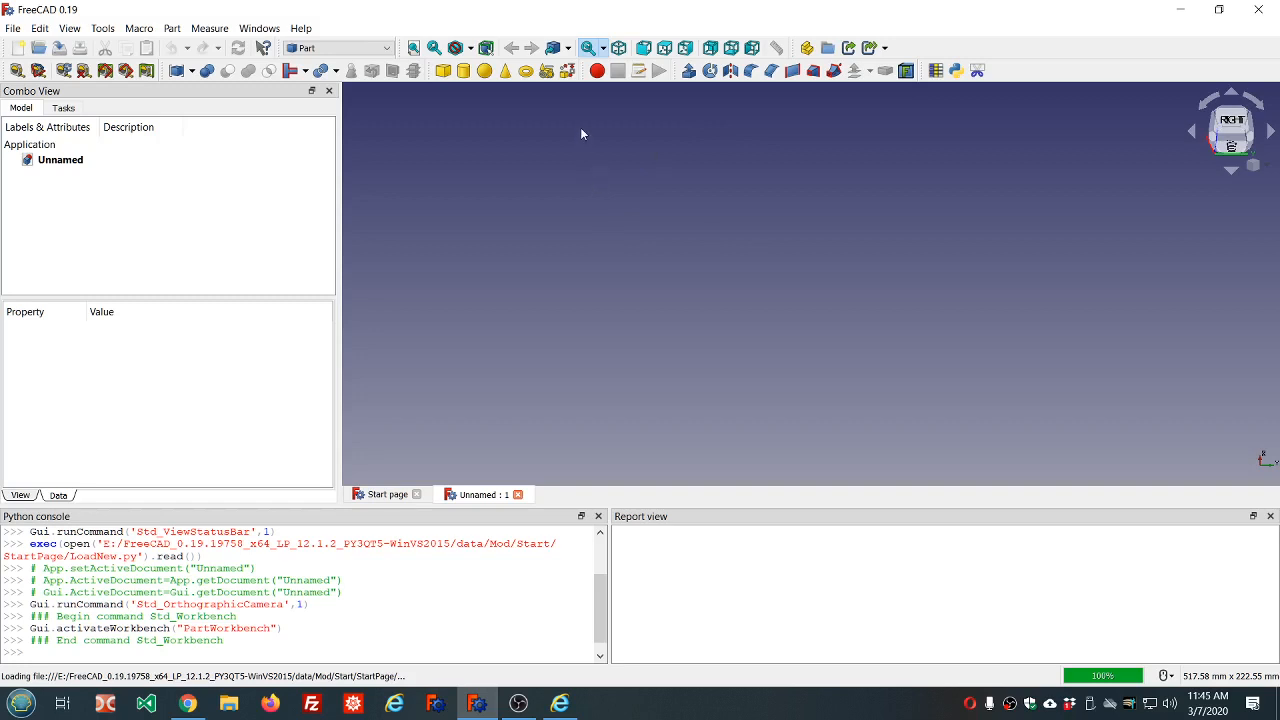
- Create a regular polygon primitive with 18 sides and a circumradius of 100 mm
left_click(546, 71)
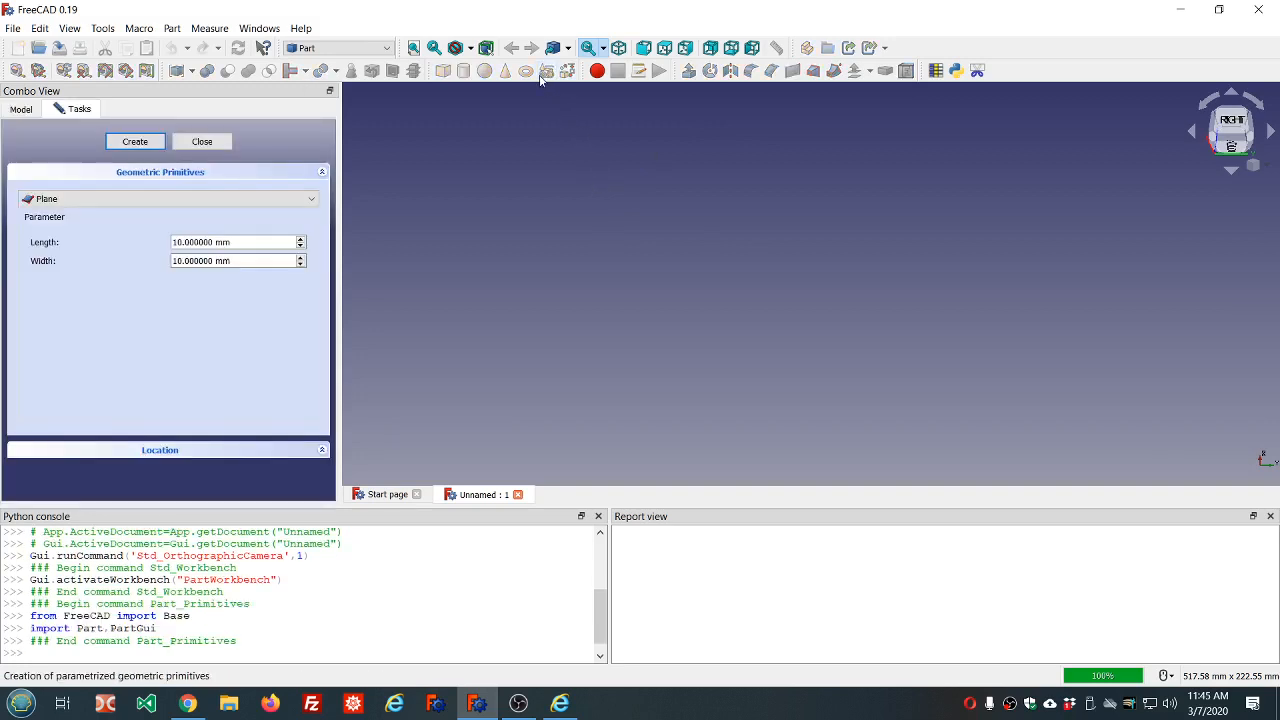
left_click(311, 198)
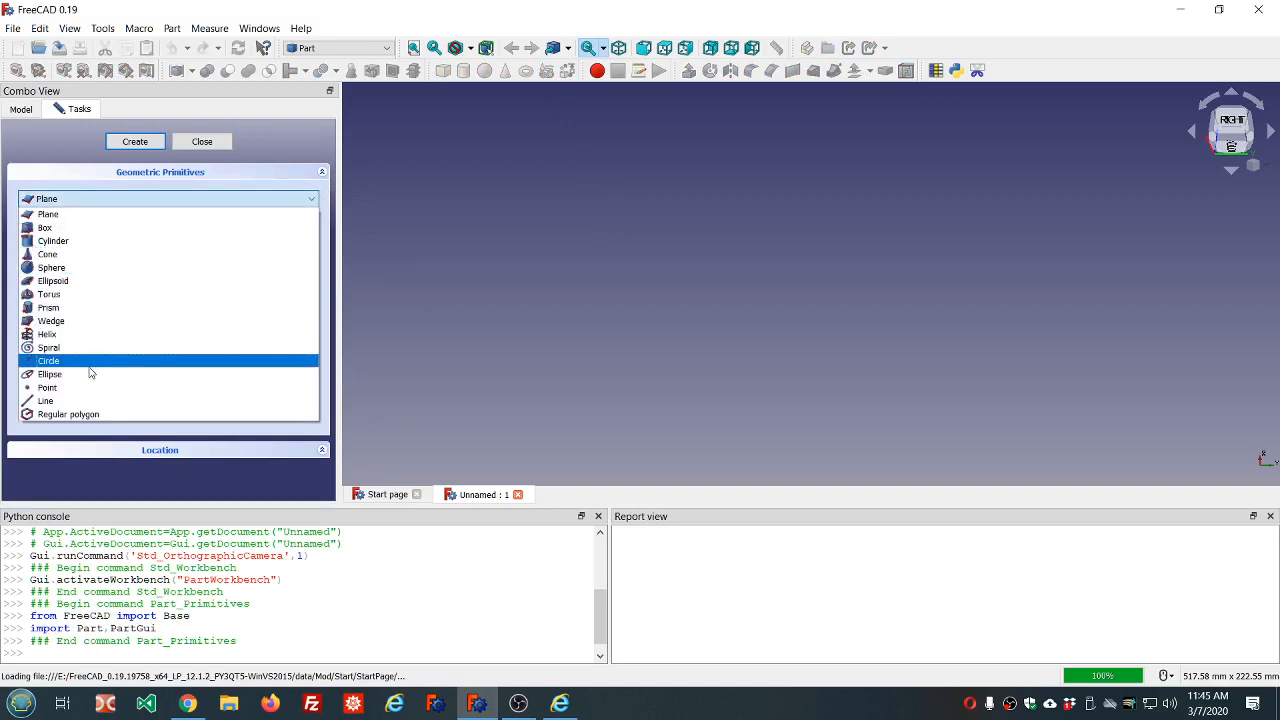
left_click(88, 415)
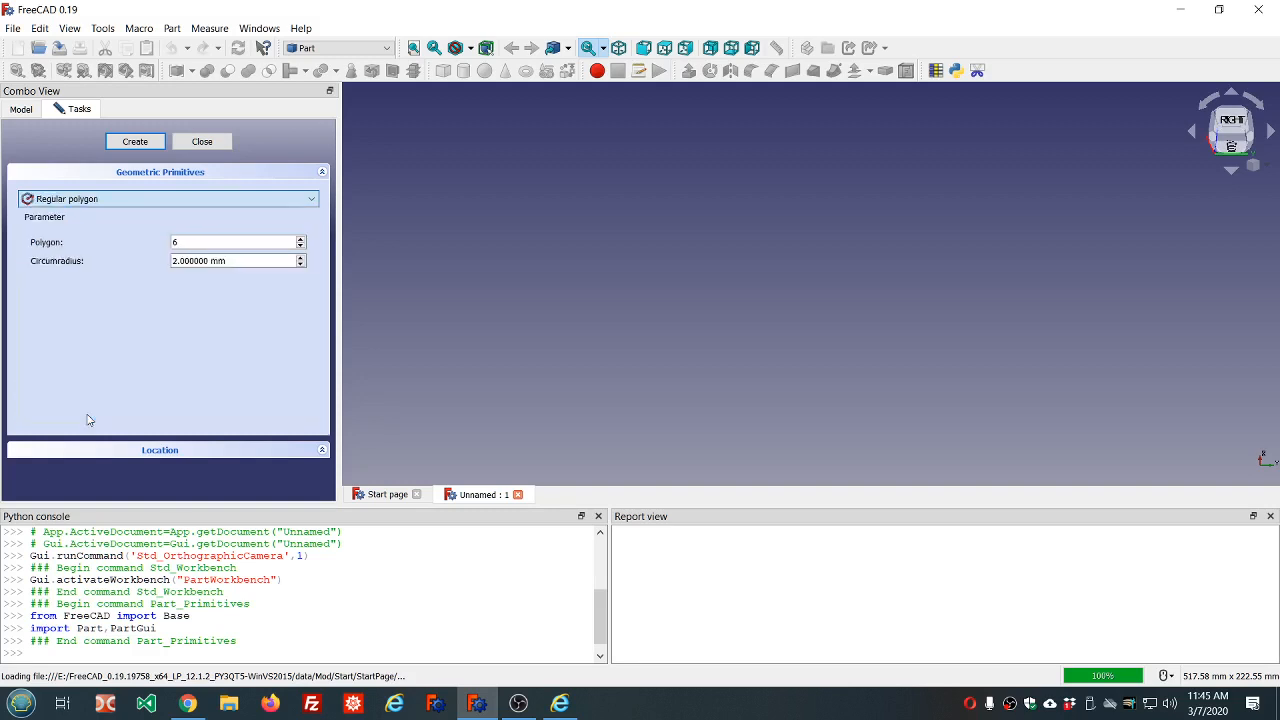
double_click(212, 243)
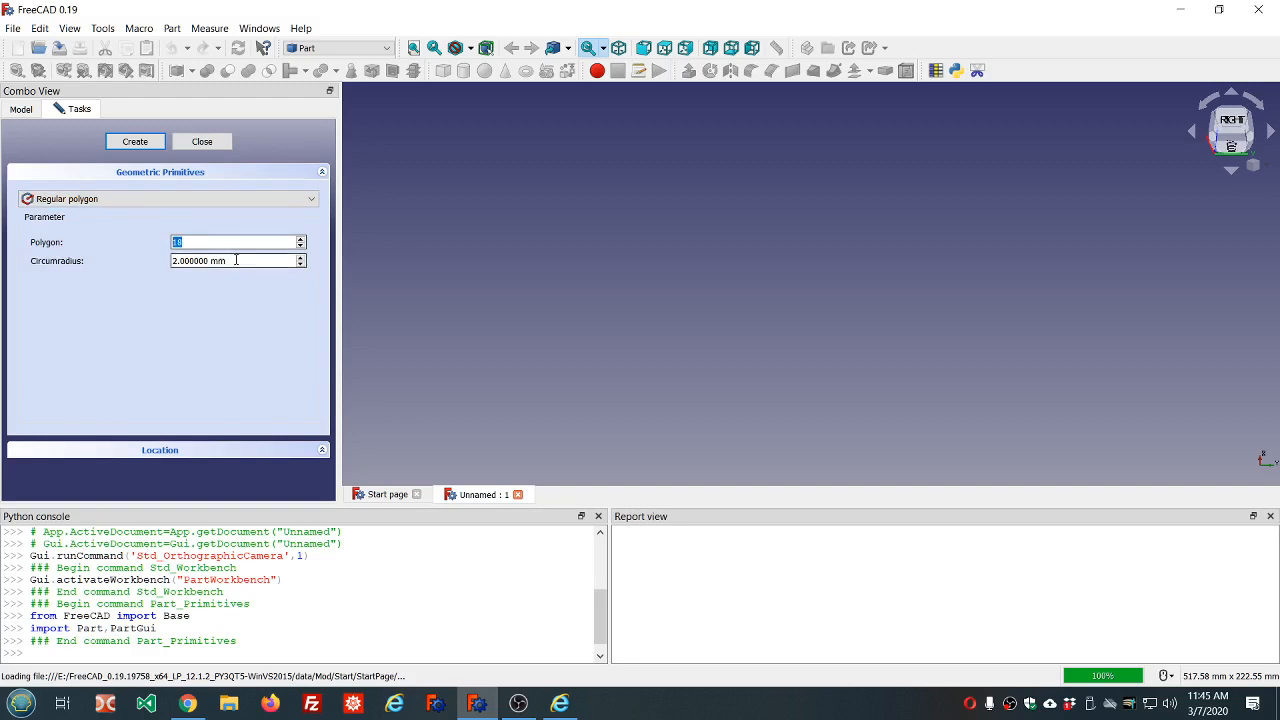
type("18")
key("Tab")
type("1")
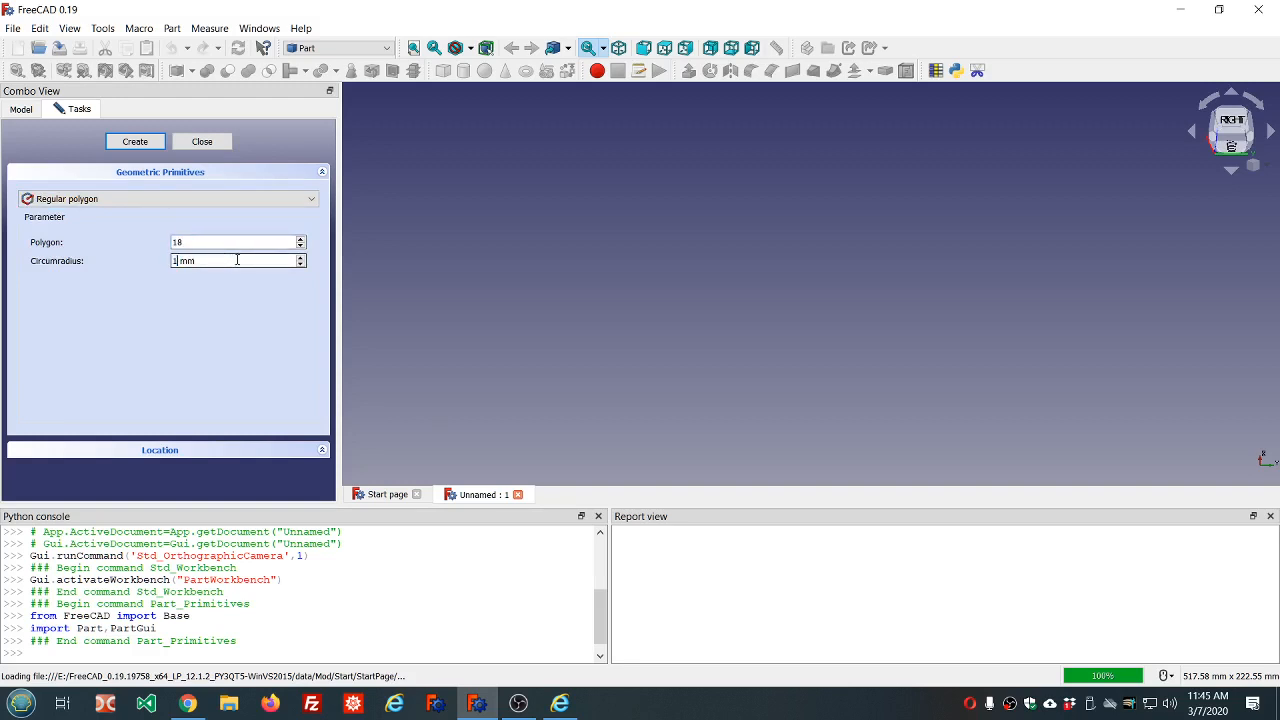
type("00")
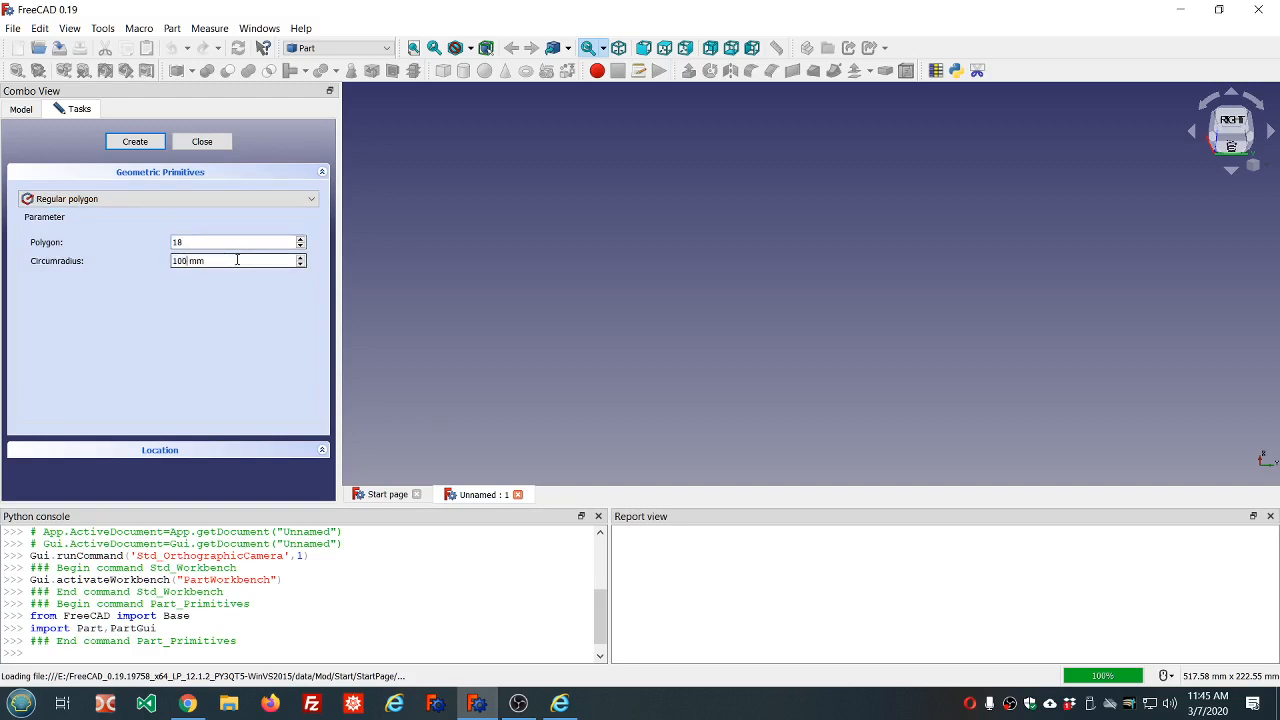
left_click(146, 143)
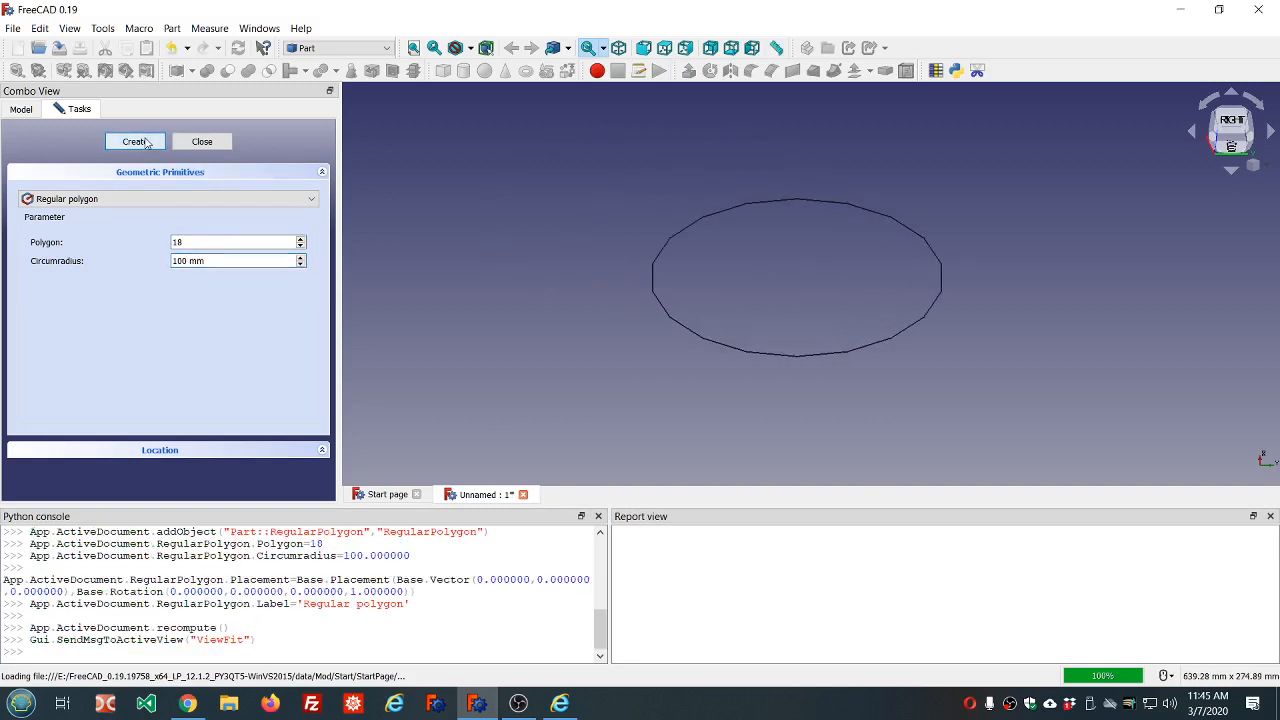
left_click(198, 142)
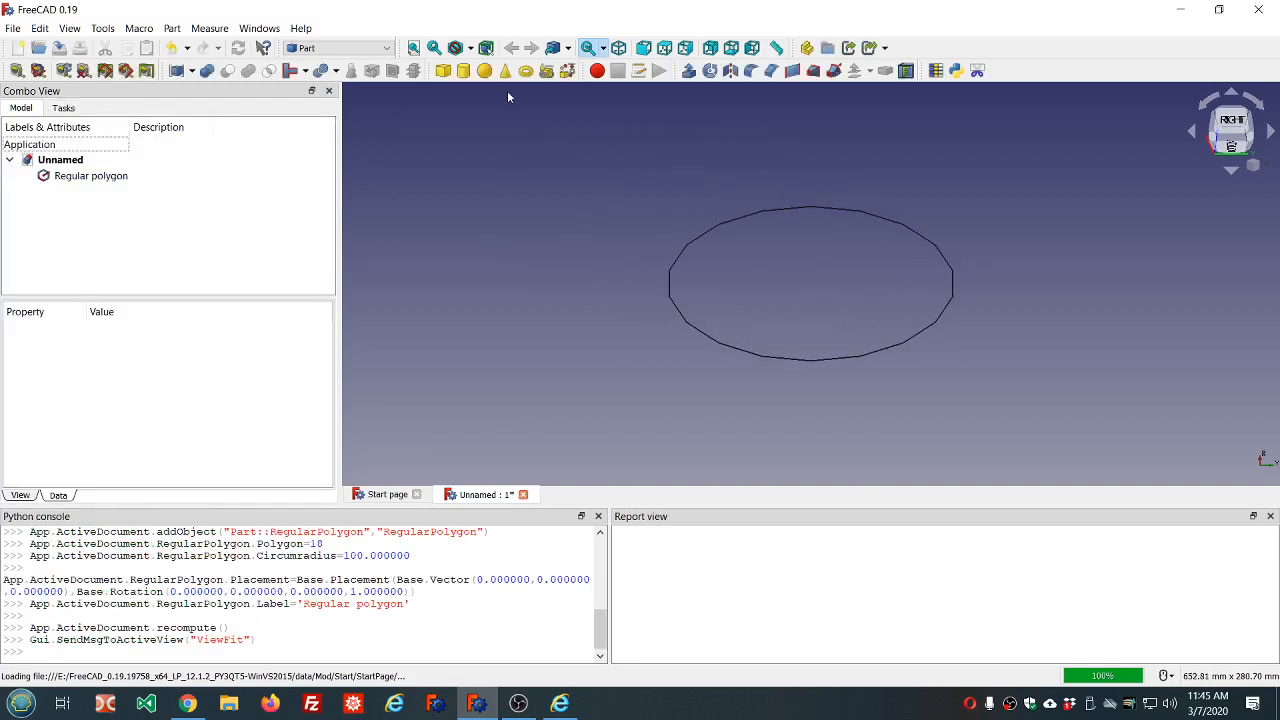
- Activate the Sketcher workbench and create a new sketch on the YZ-plane with zero offset
left_click(664, 48)
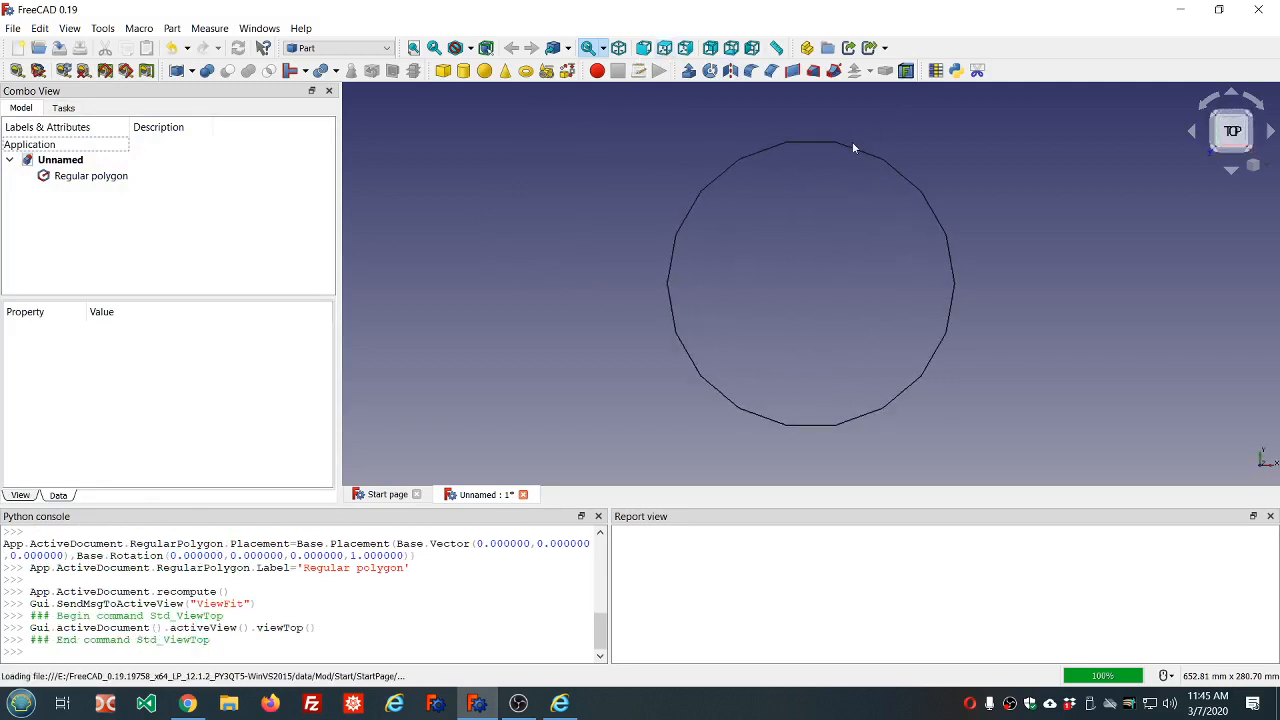
scroll(846, 145, "up", 4)
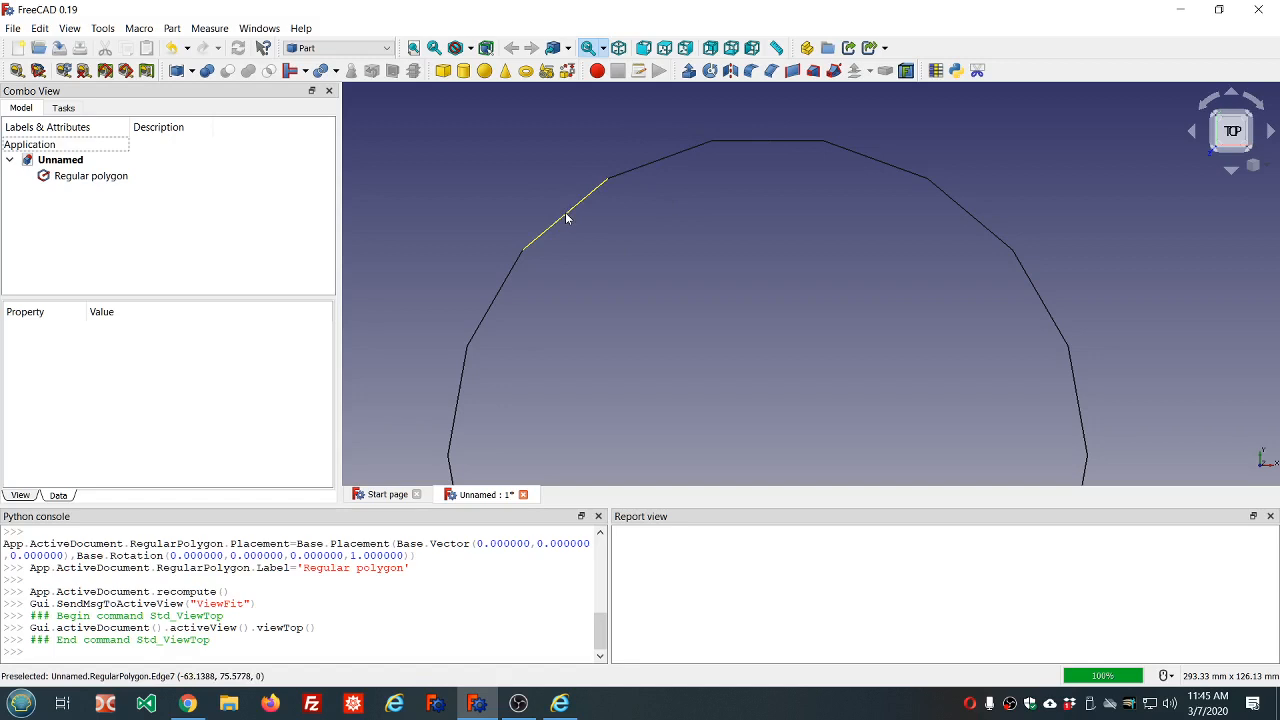
scroll(566, 217, "down", 4)
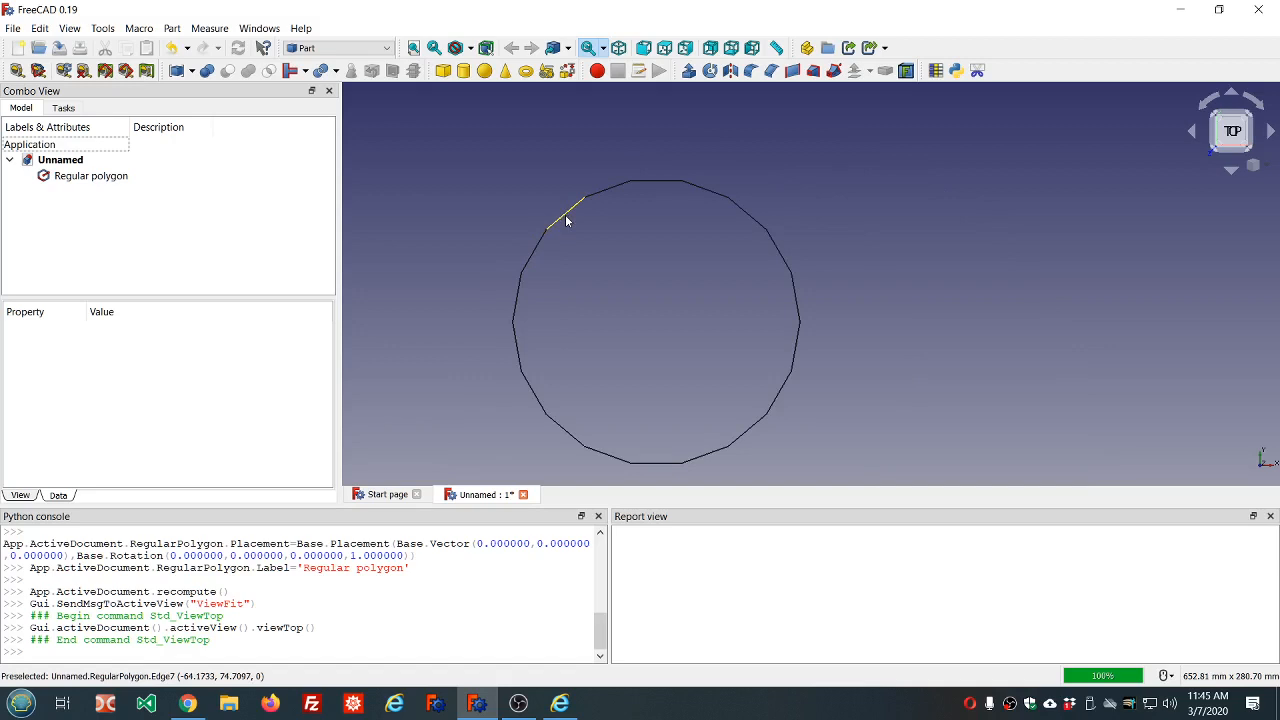
scroll(566, 215, "down", 2)
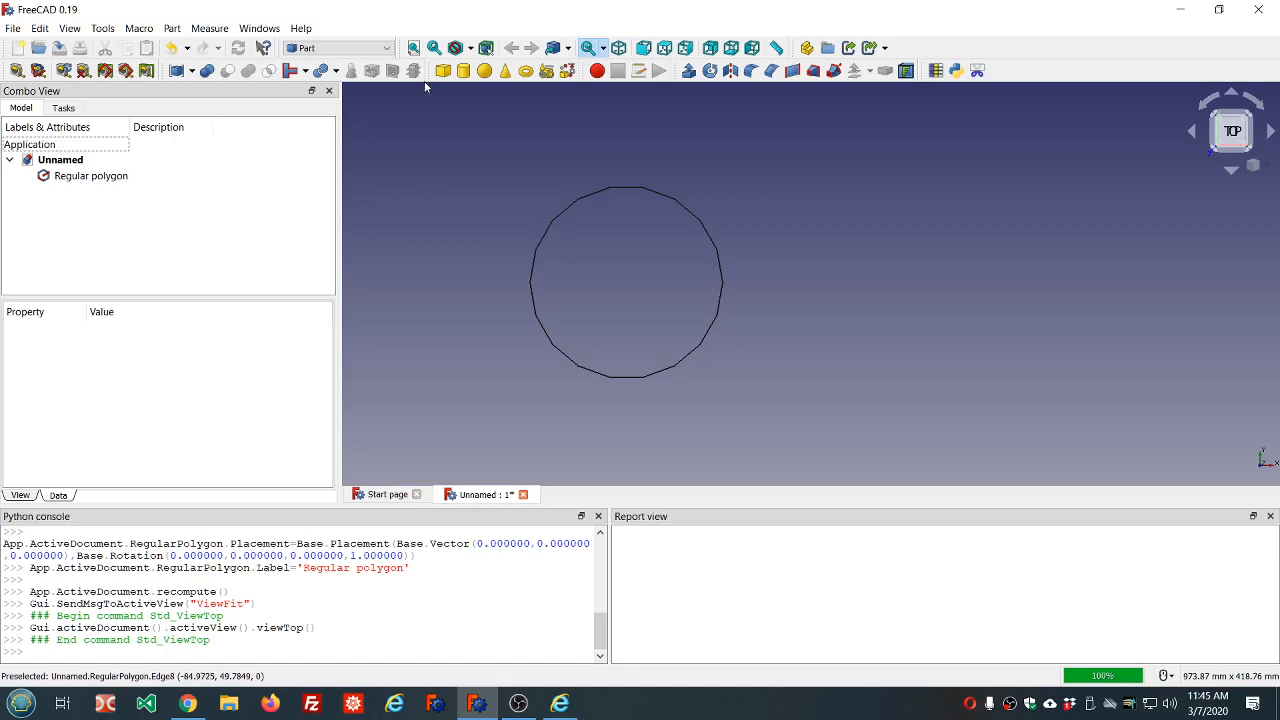
left_click(388, 52)
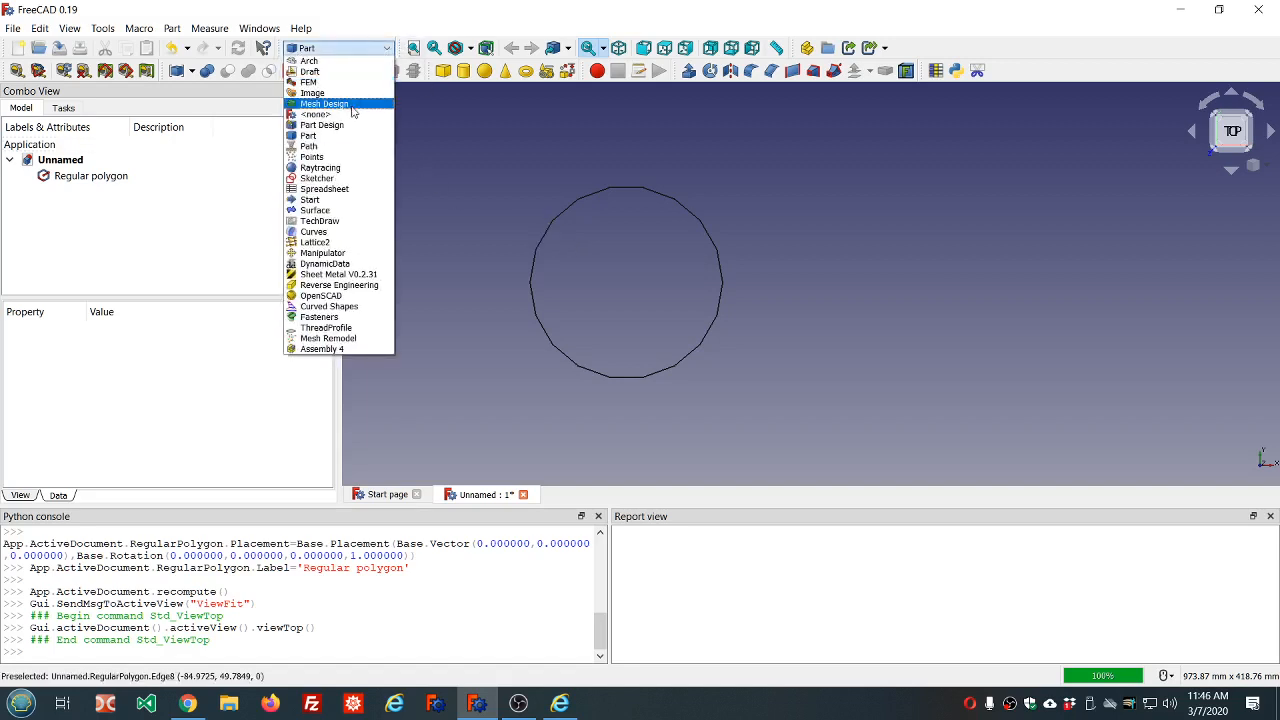
left_click(333, 178)
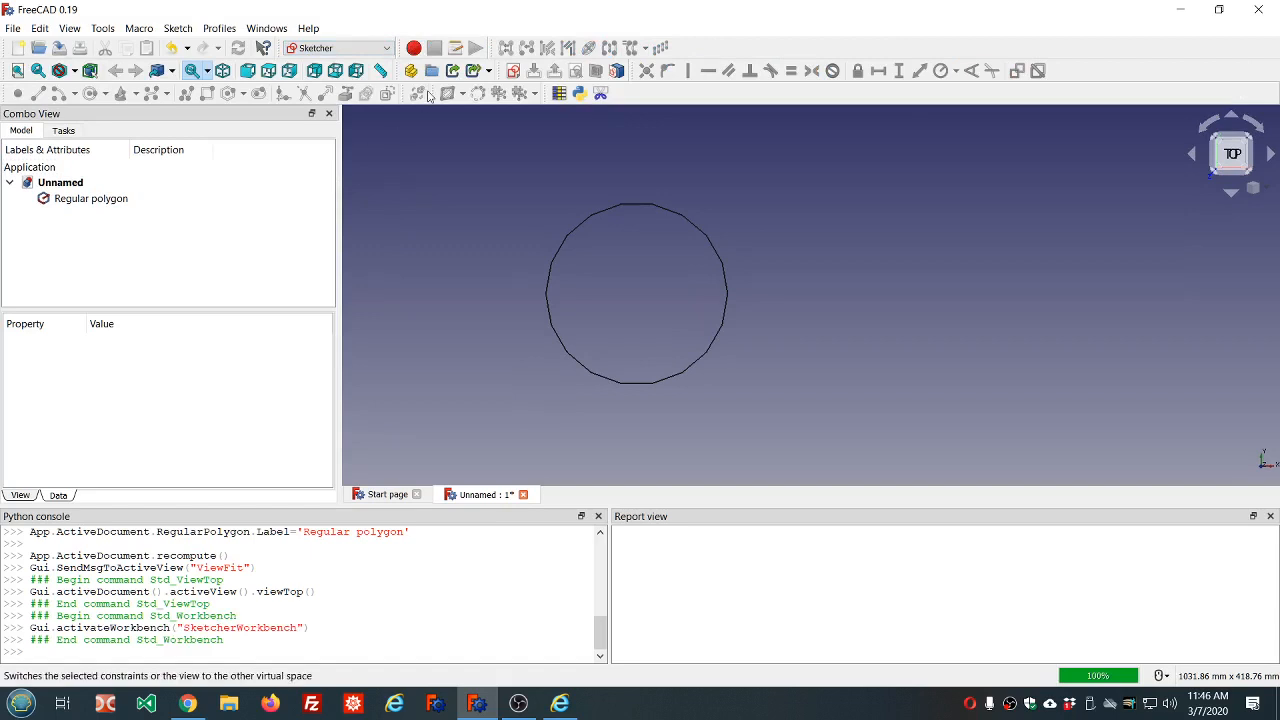
left_click(513, 72)
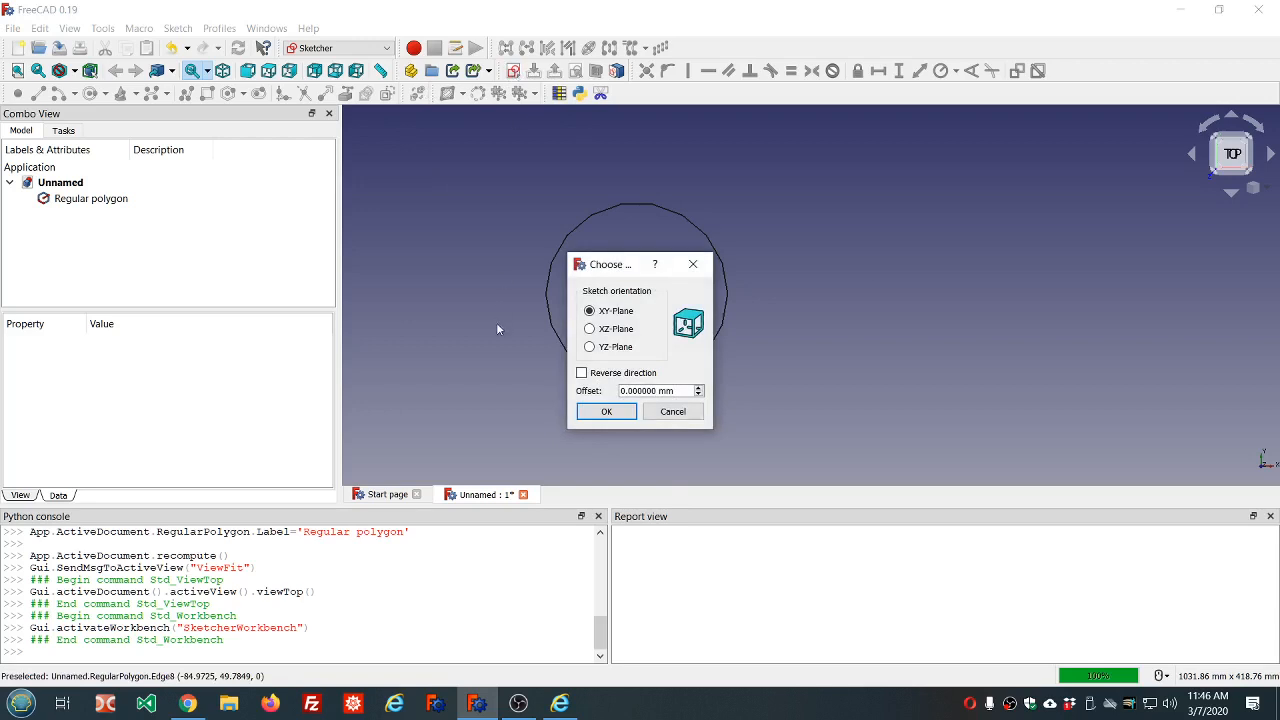
left_click(589, 347)
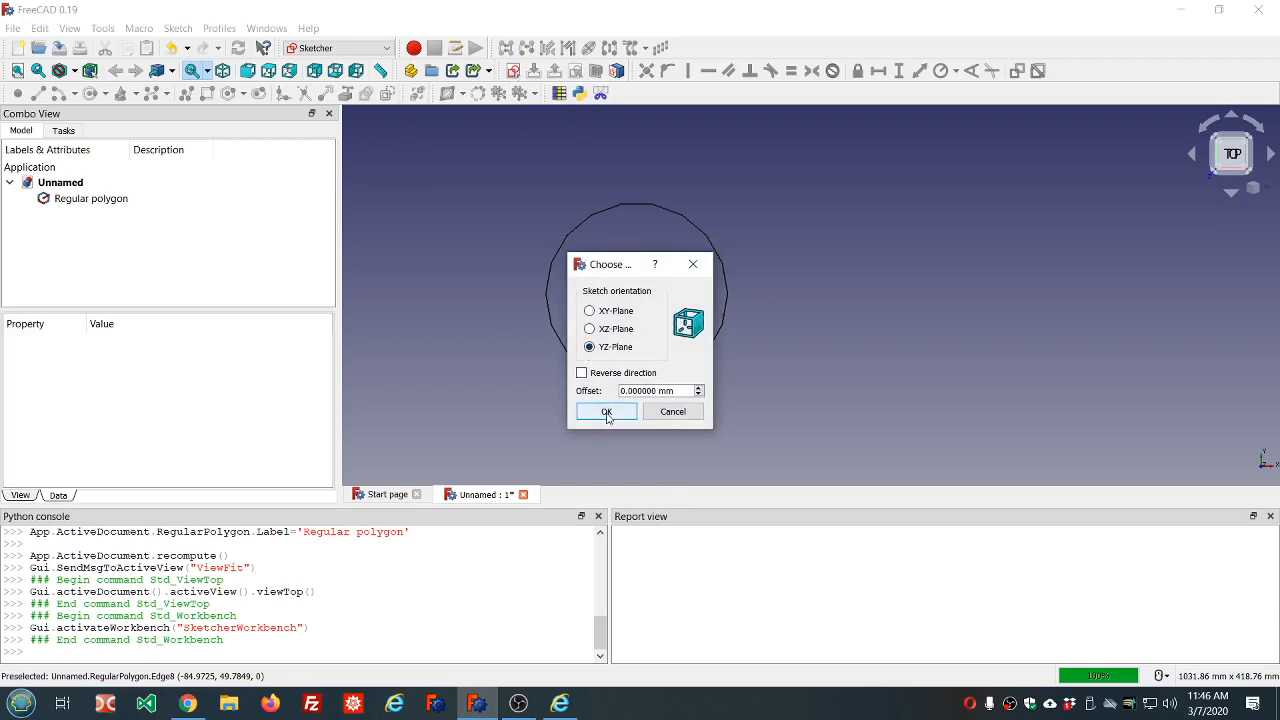
left_click(606, 413)
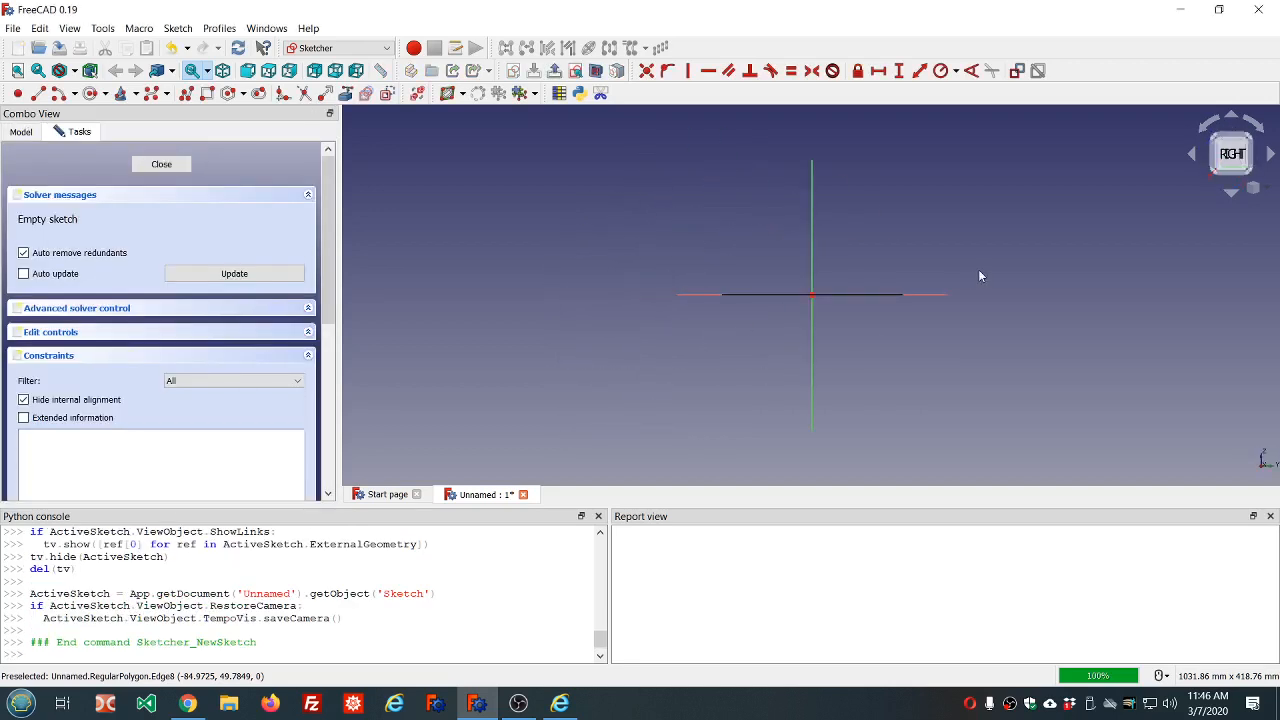
- Sketch a small upright rectangle around the sketch origin, inside the polygon
middle_click_drag(966, 296, 966, 313)
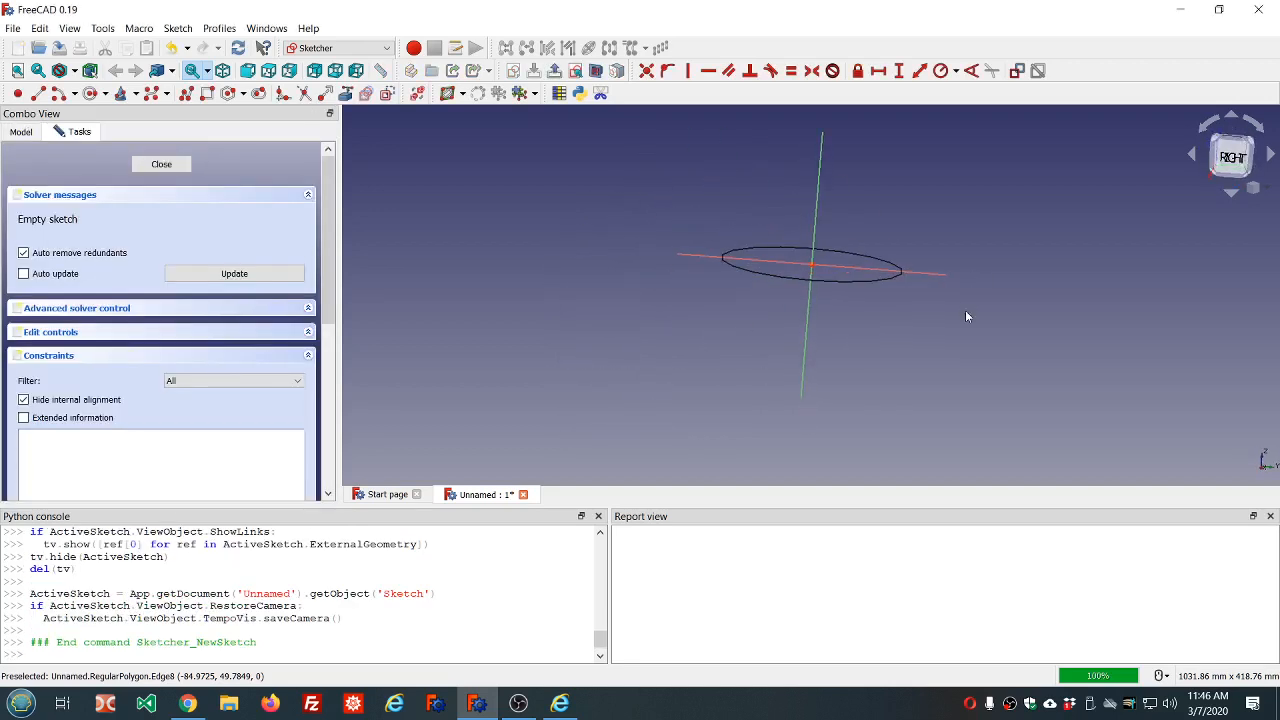
scroll(924, 284, "up", 5)
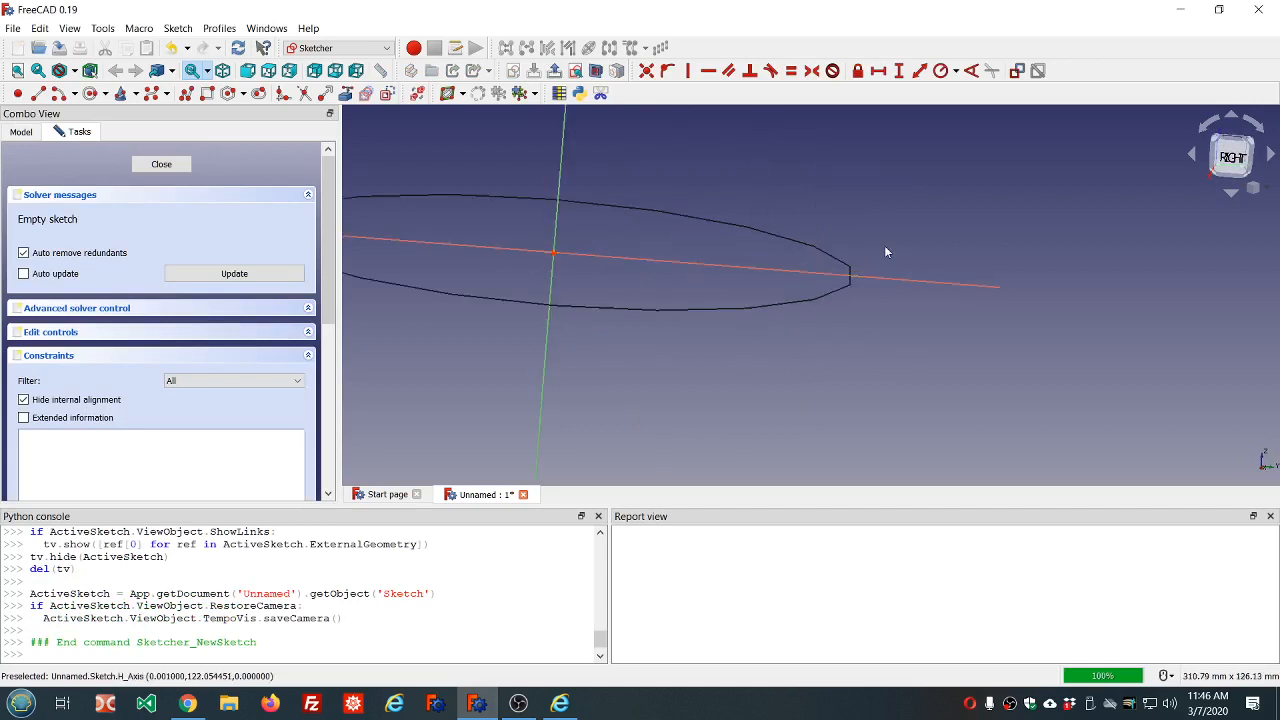
middle_click_drag(884, 245, 891, 253)
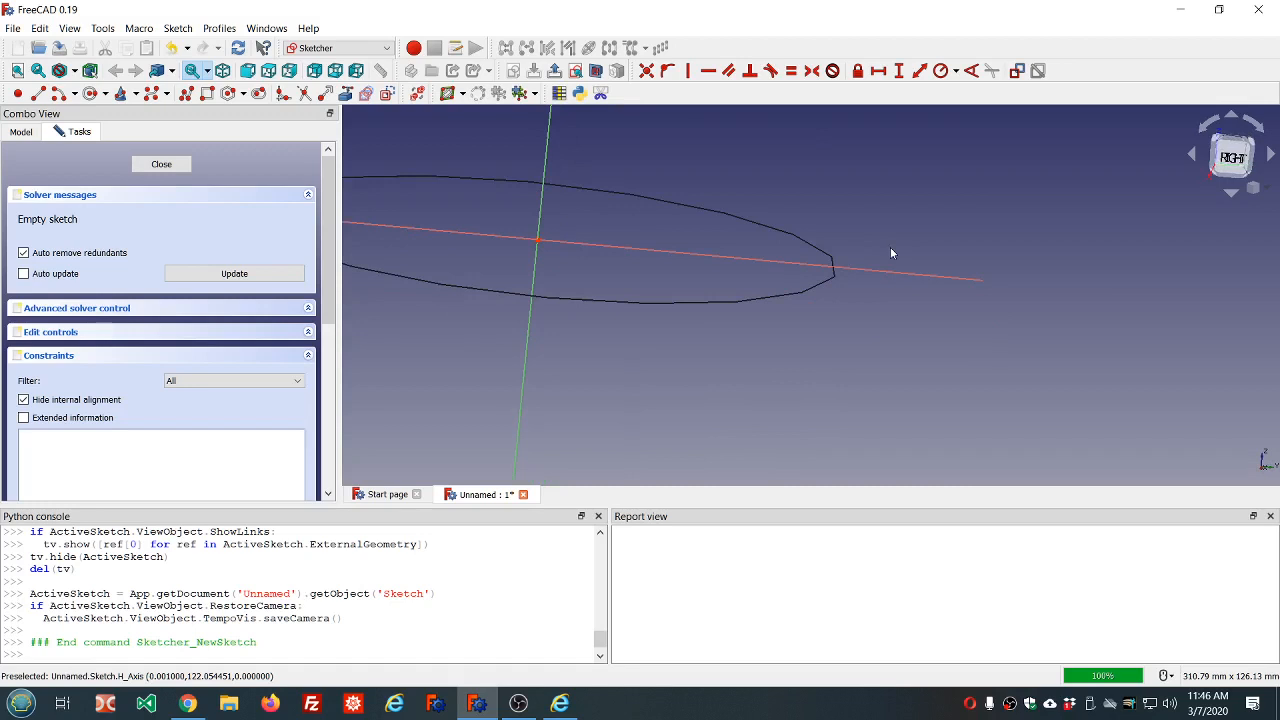
left_click(208, 93)
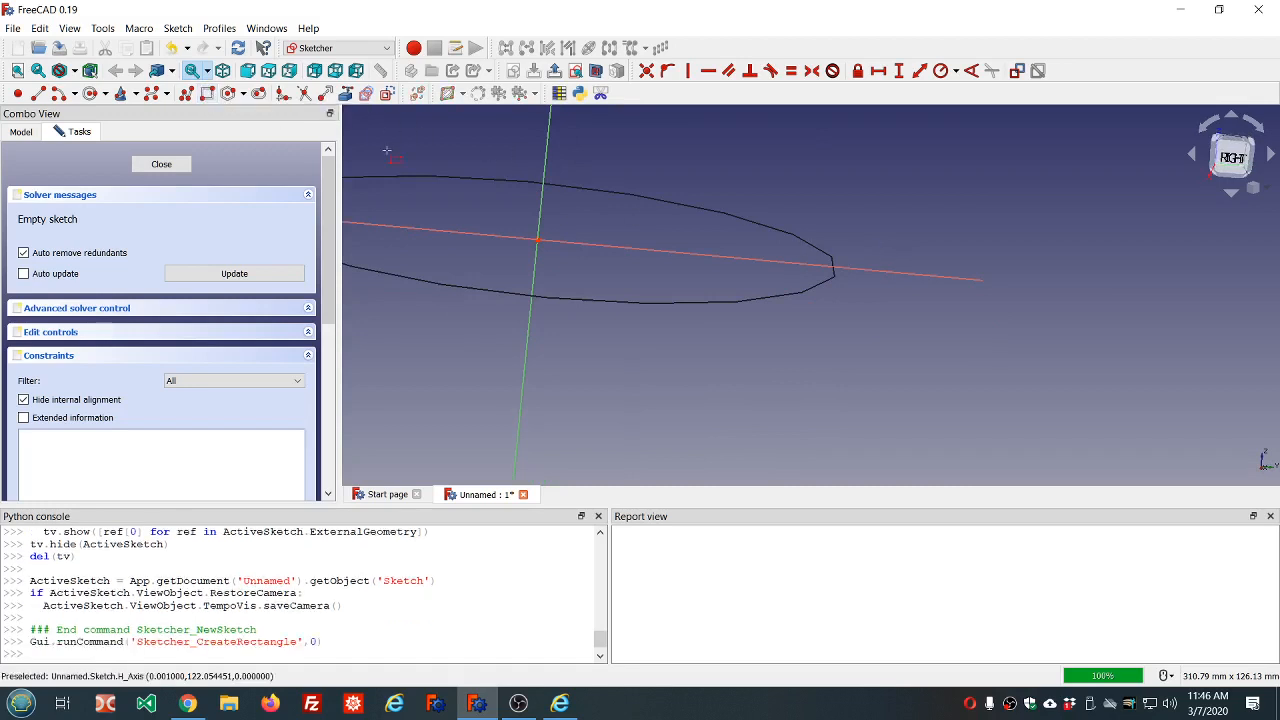
left_click(528, 203)
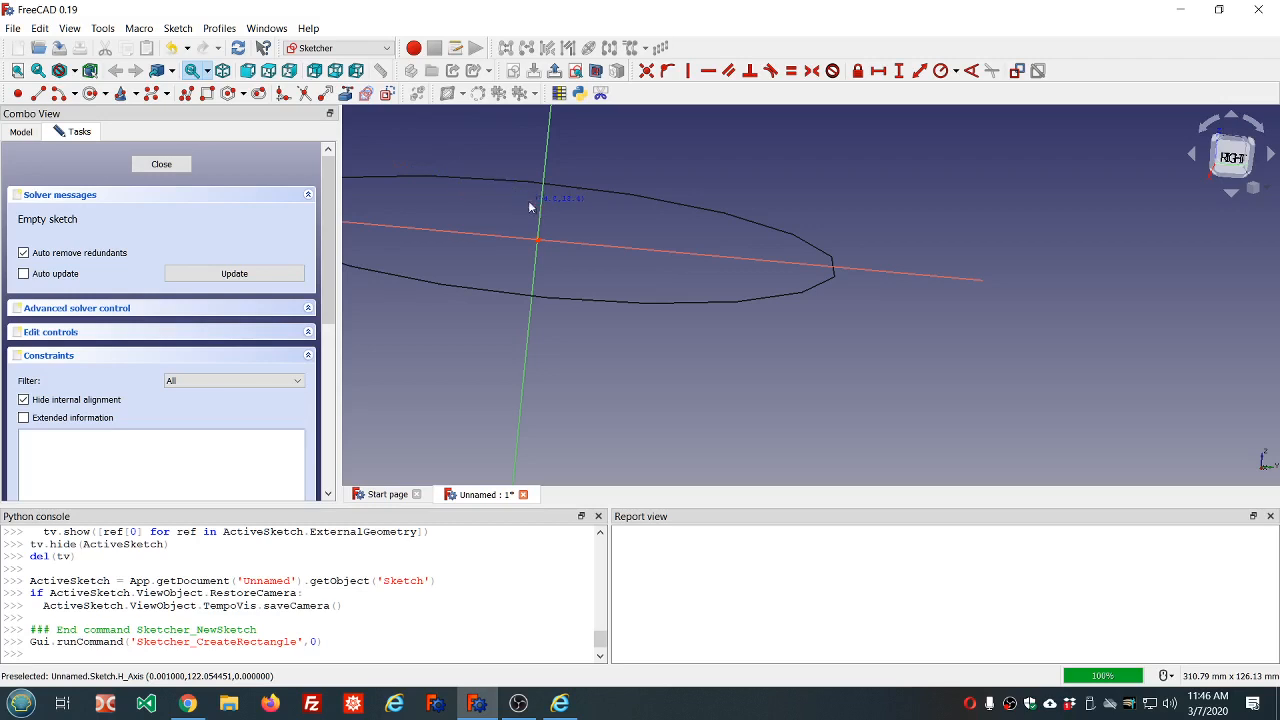
left_click(553, 275)
scroll(565, 243, "down", 6)
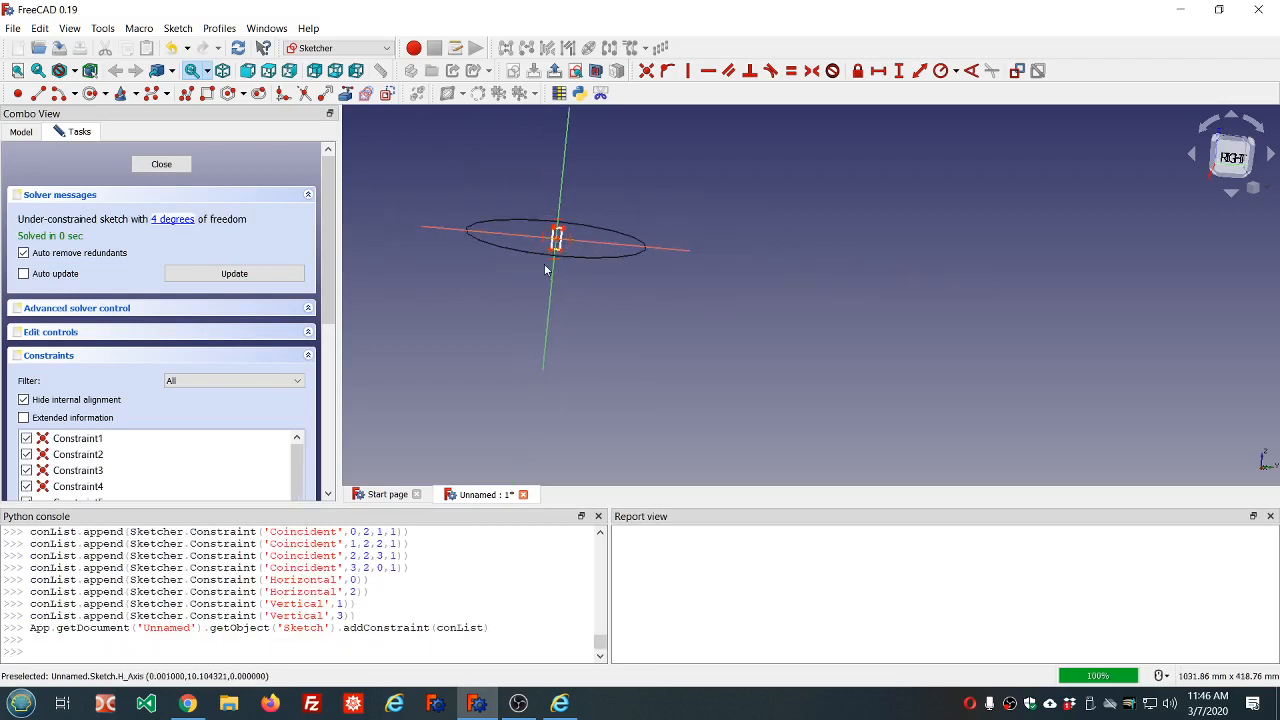
- Try to constrain two diagonally opposite rectangle corners as symmetric with both sketch axes selected
scroll(539, 253, "up", 6)
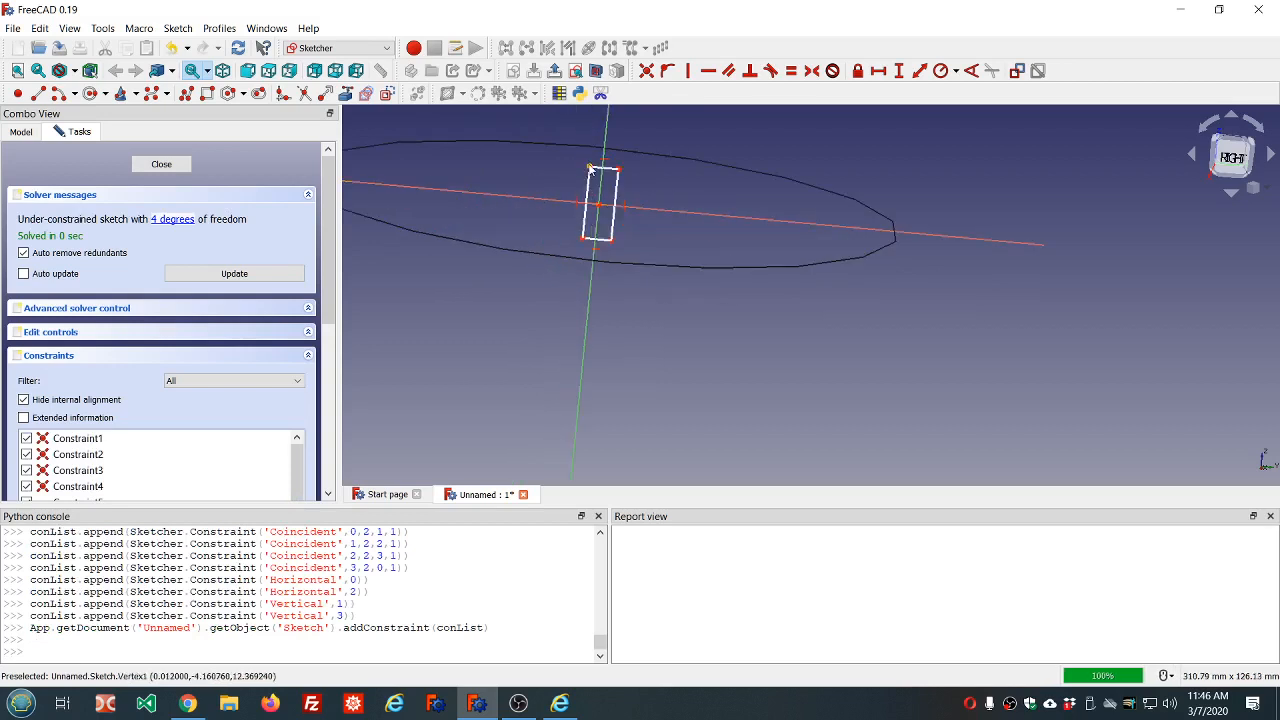
left_click(589, 167)
left_click(612, 240)
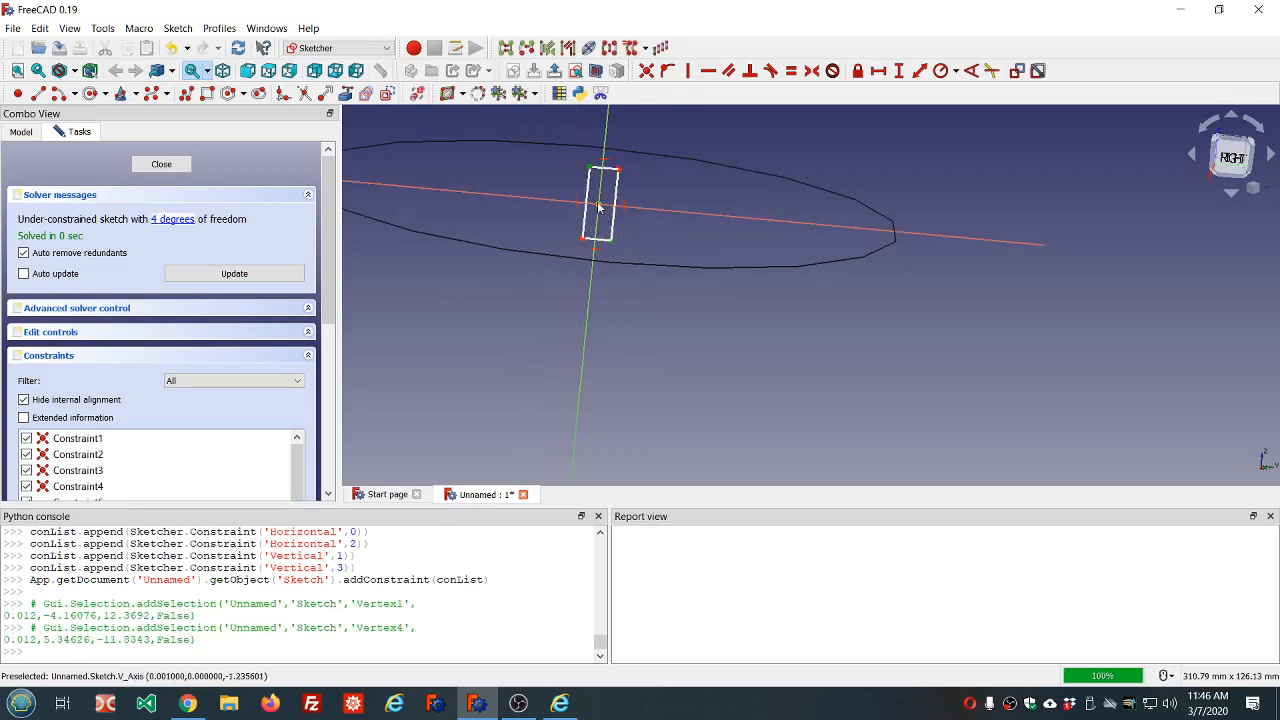
left_click(599, 208)
left_click(599, 208)
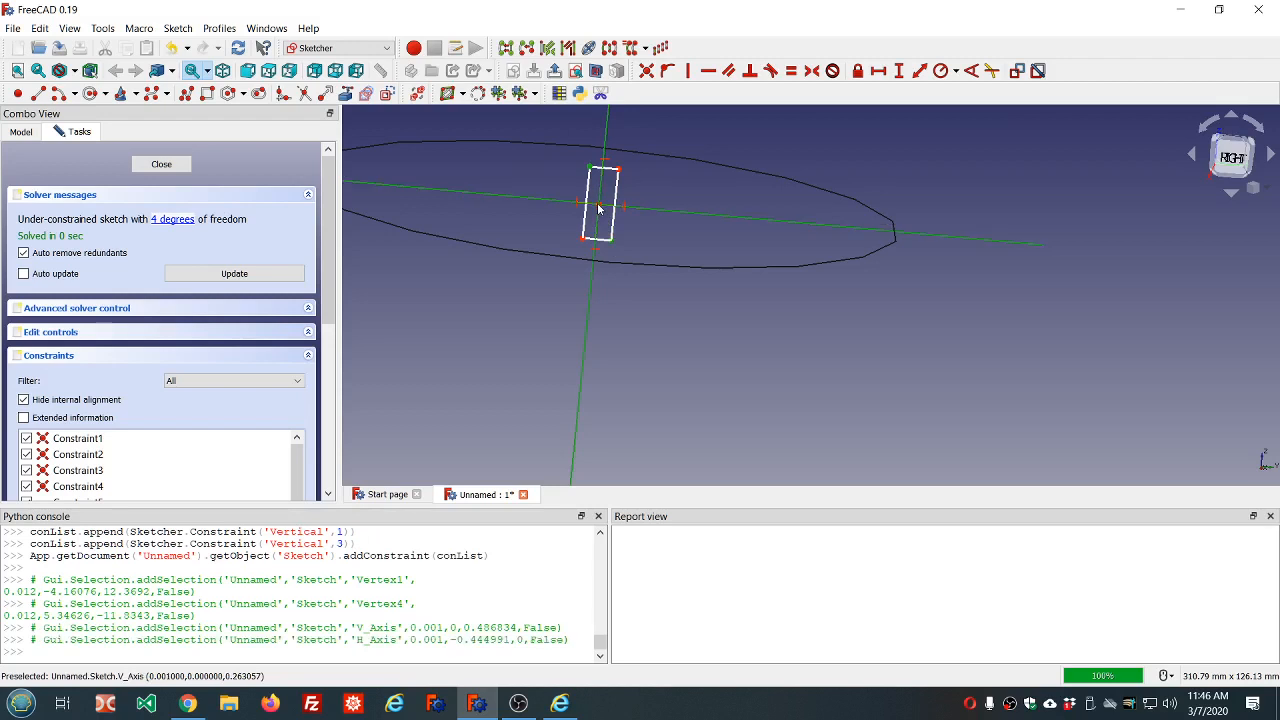
left_click(811, 77)
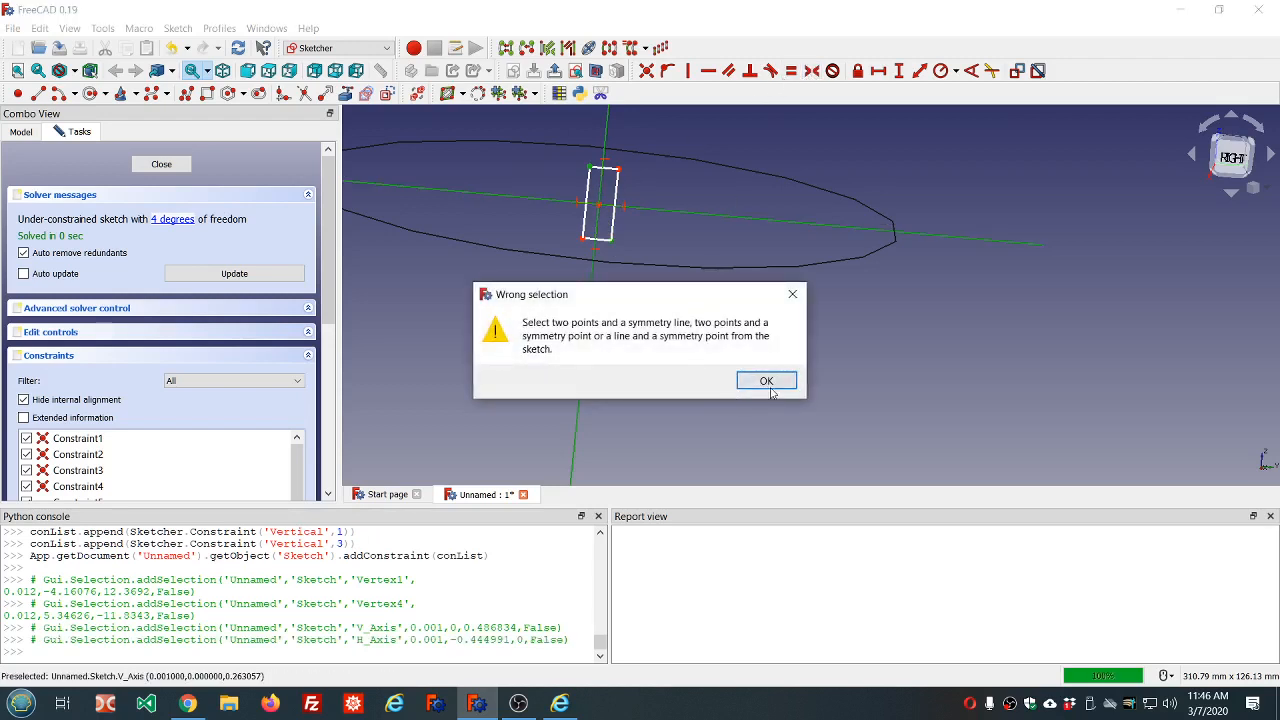
left_click(766, 383)
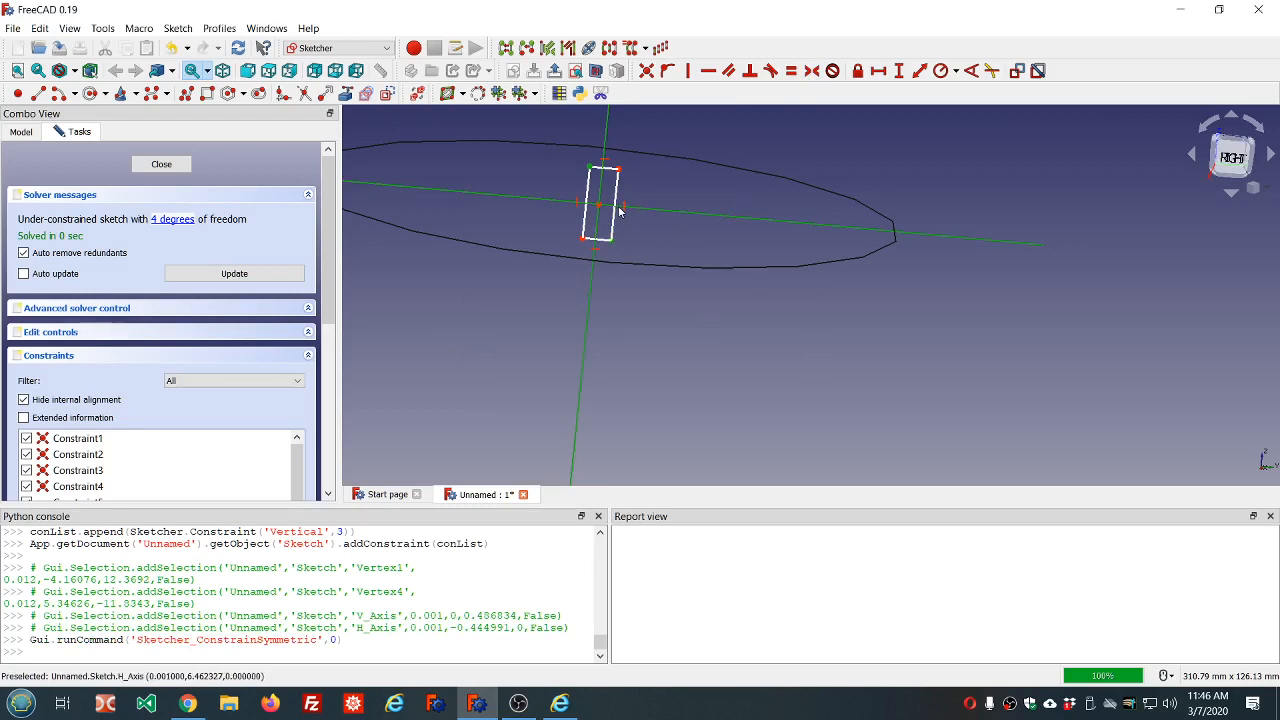
left_click(550, 185)
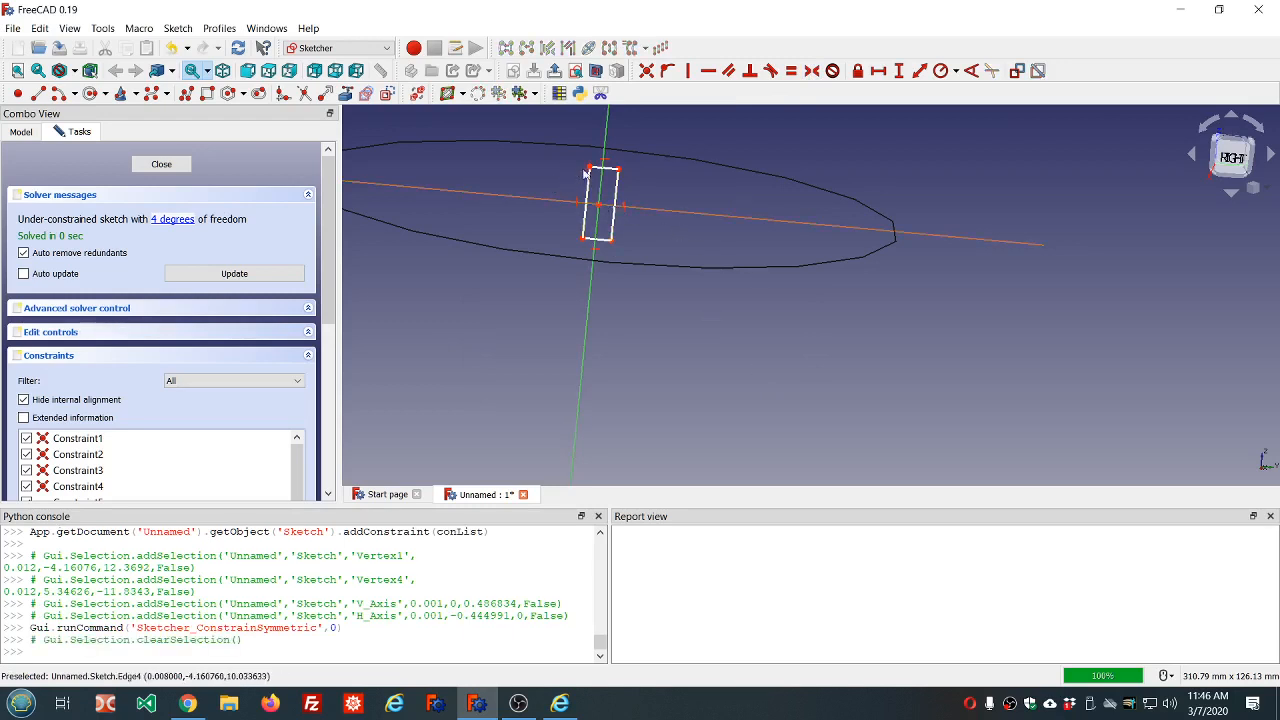
- Constrain the rectangle's upper-left and lower-right corners symmetrically about the sketch origin
left_click(589, 168)
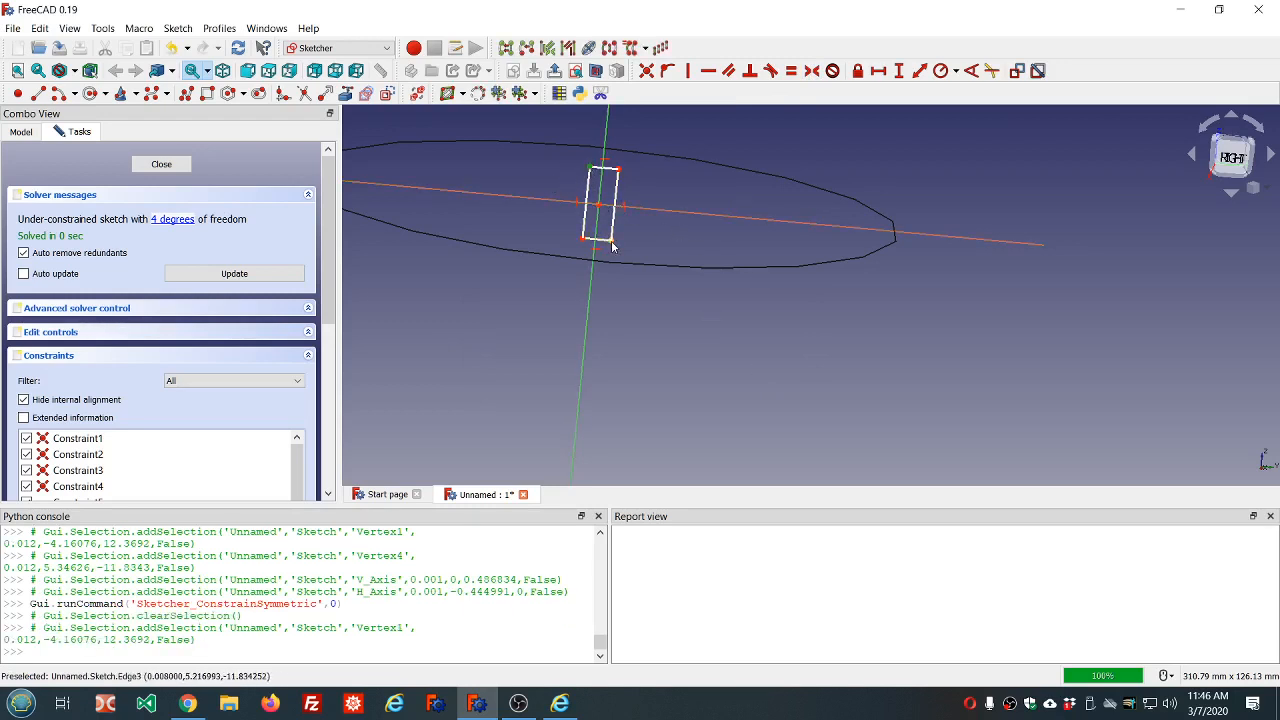
left_click(609, 240)
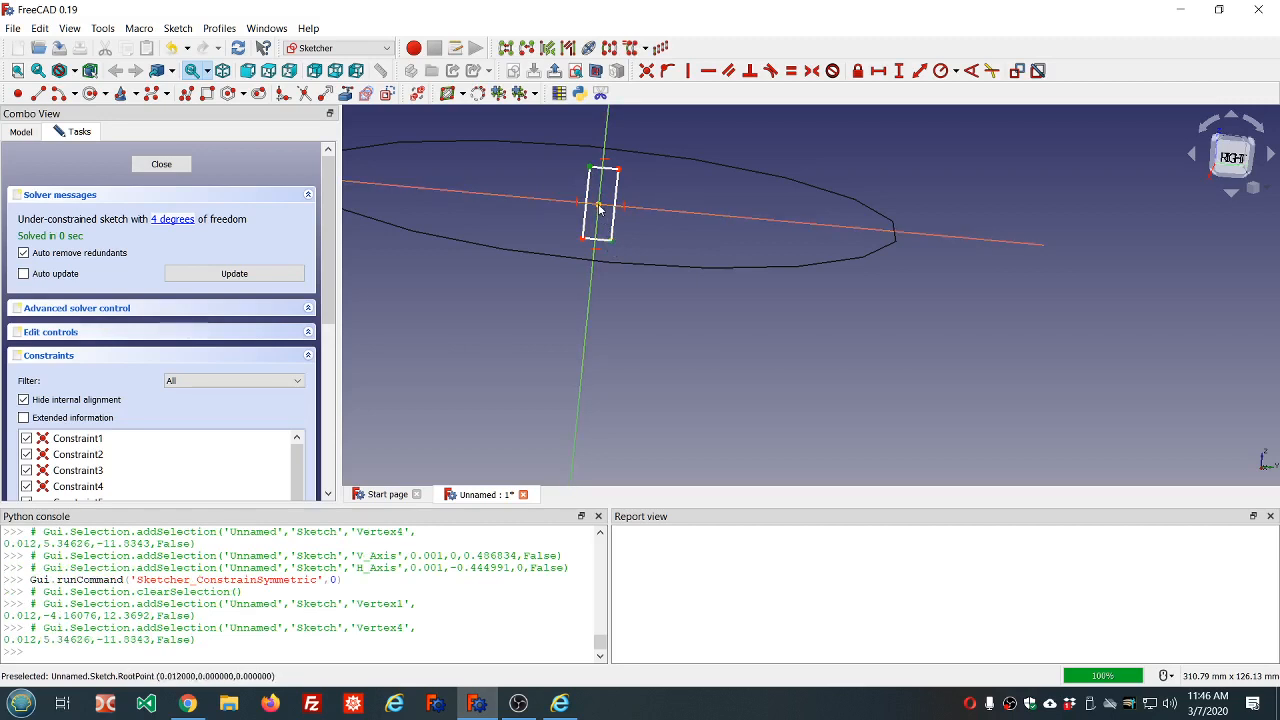
left_click(599, 207)
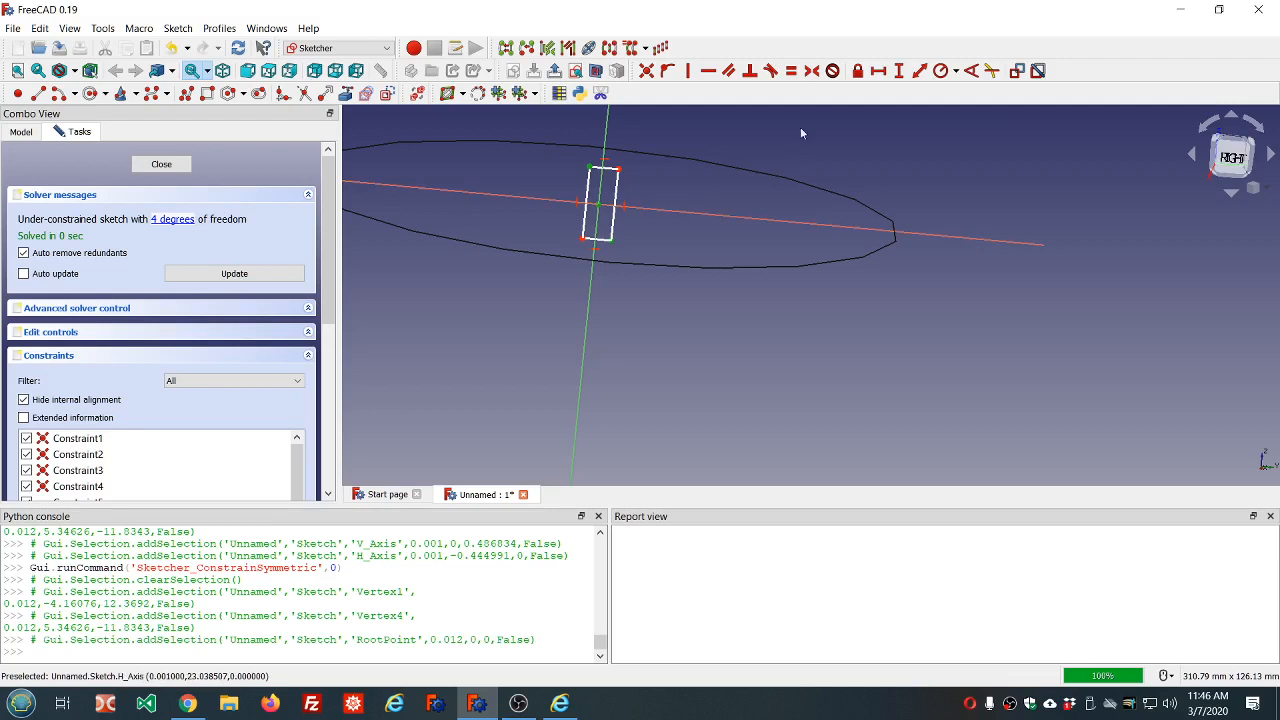
left_click(811, 70)
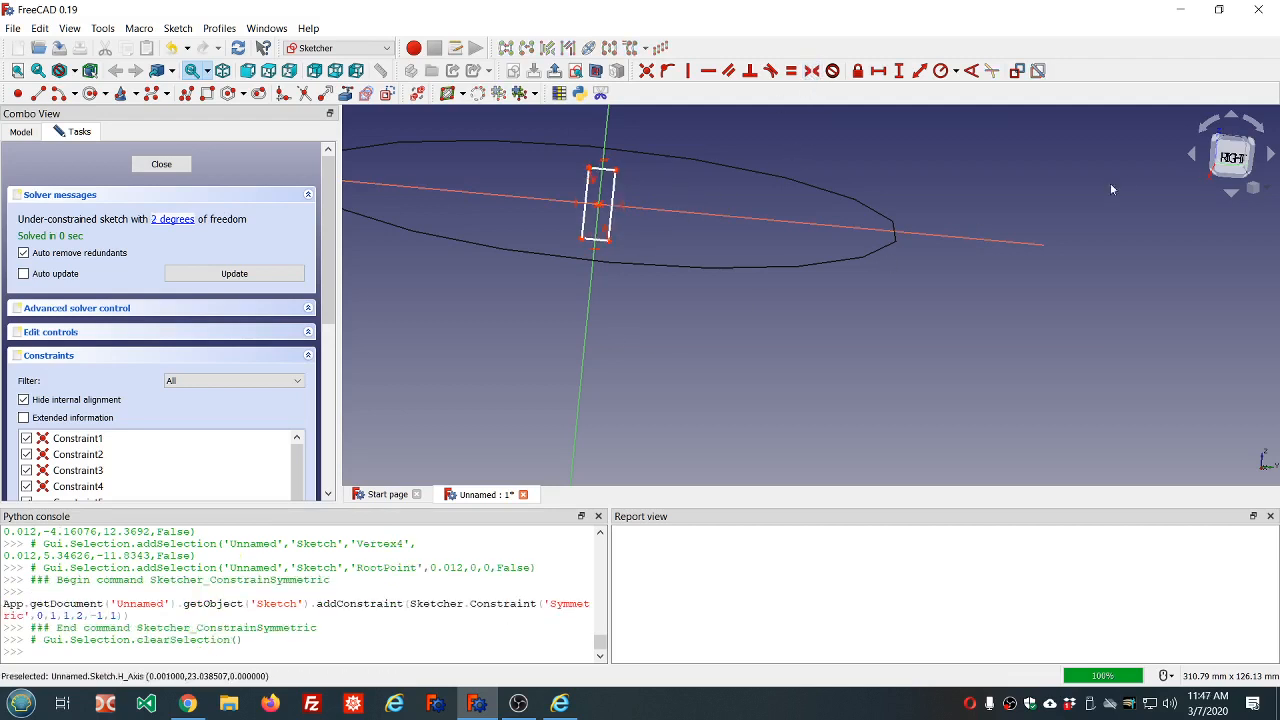
- View the sketch from the right and constrain the rectangle's vertical length to 40 mm
left_click(269, 72)
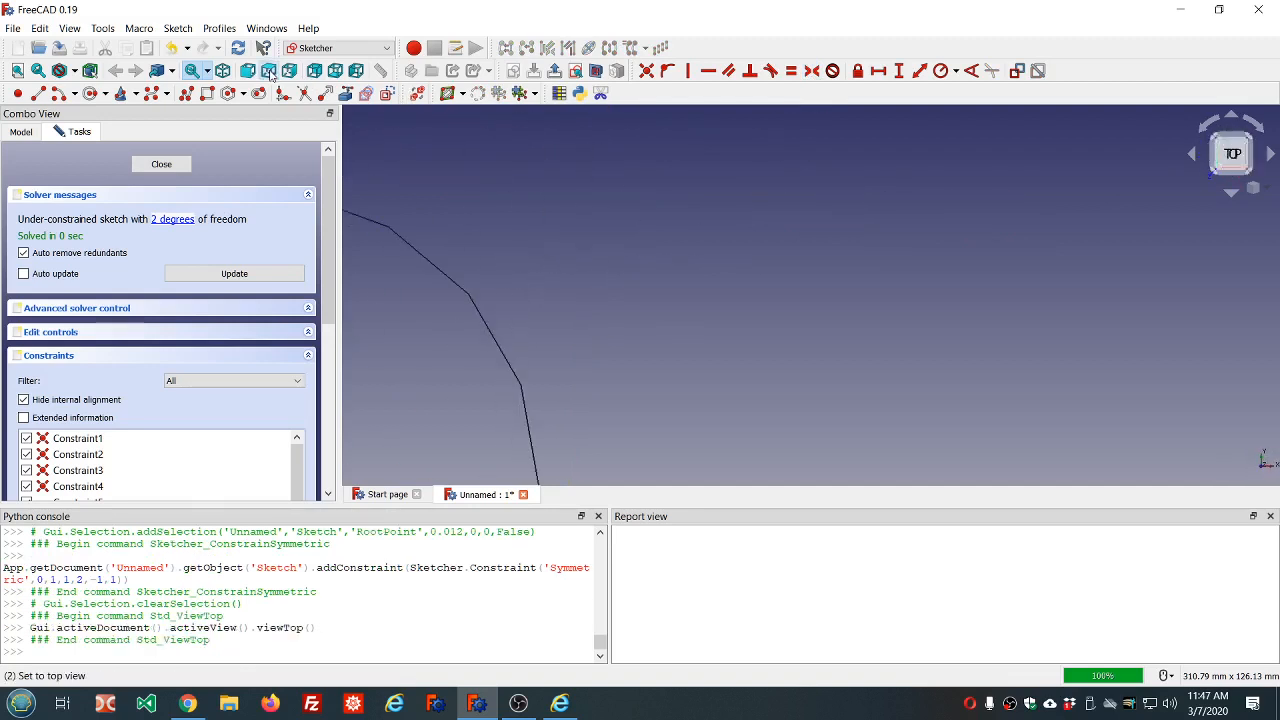
scroll(500, 136, "down", 5)
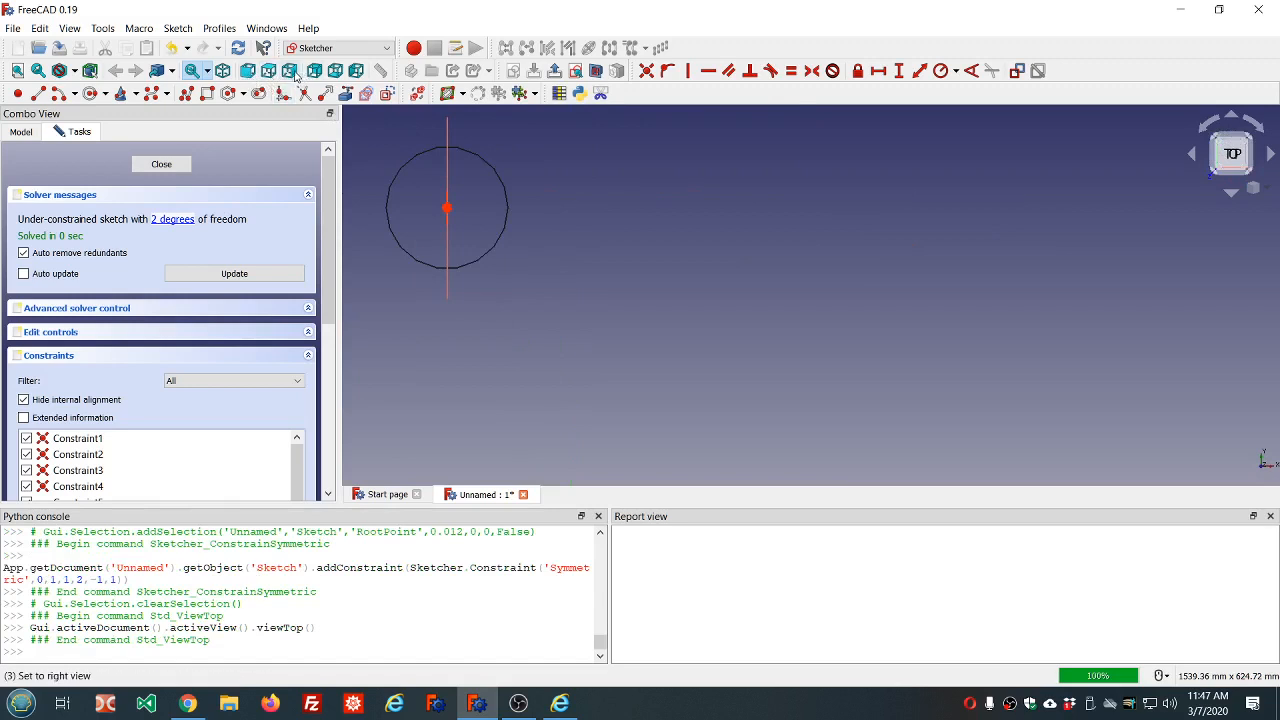
left_click(295, 74)
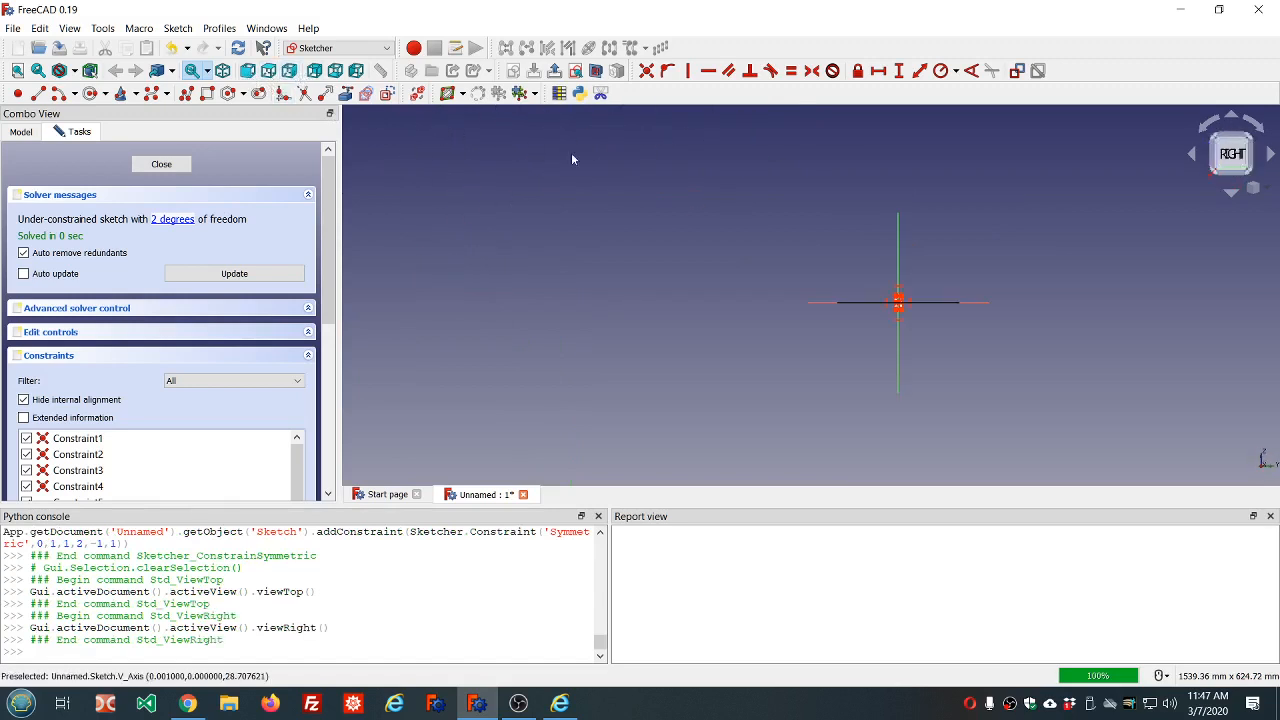
scroll(920, 302, "up", 6)
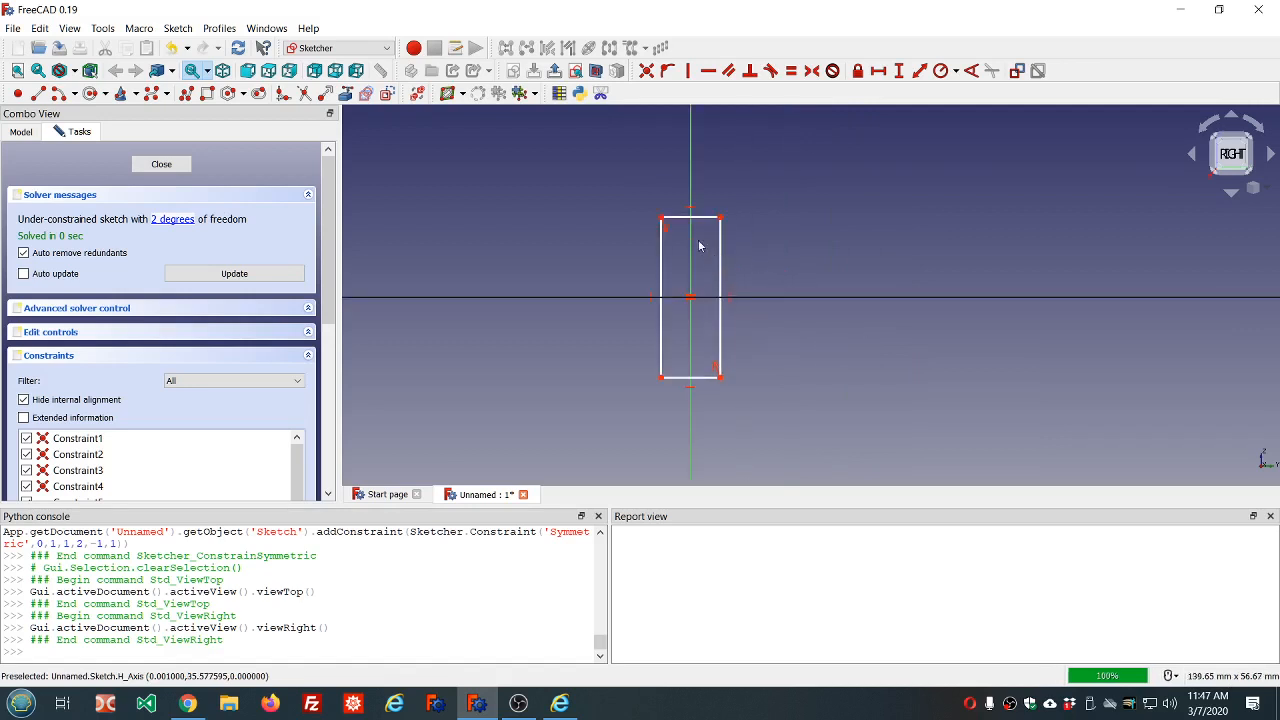
left_click(719, 261)
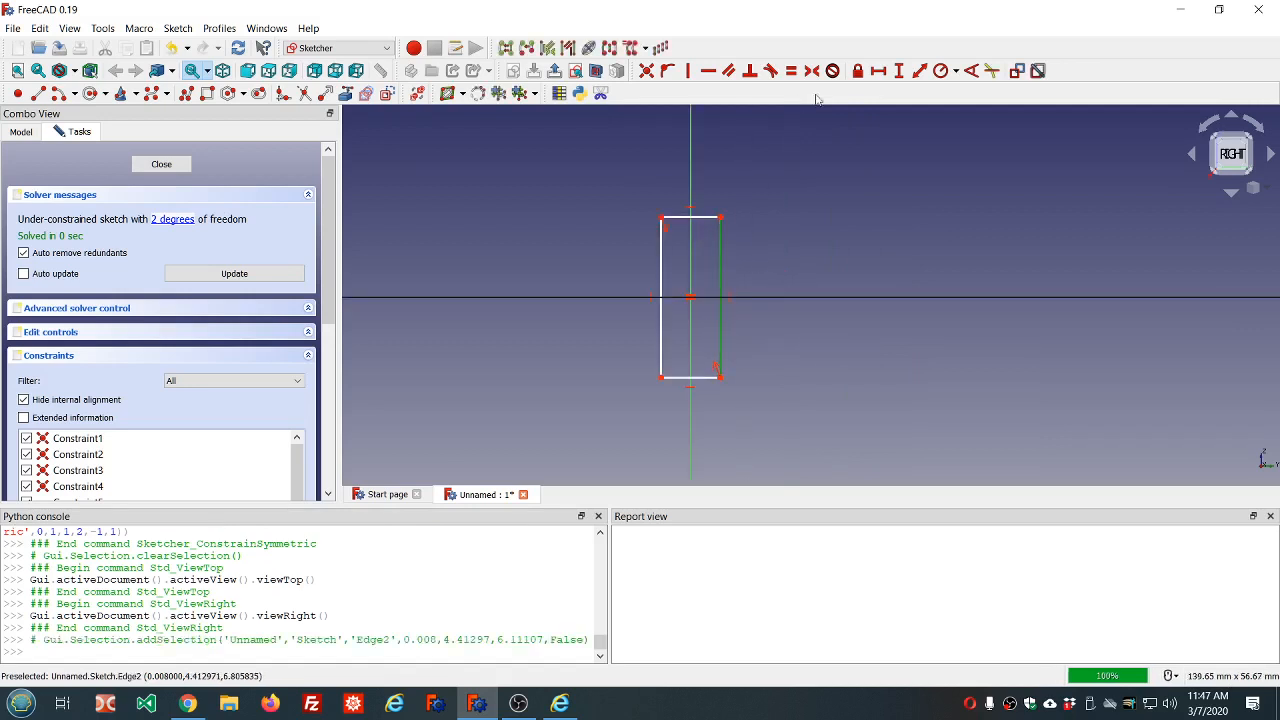
left_click(895, 77)
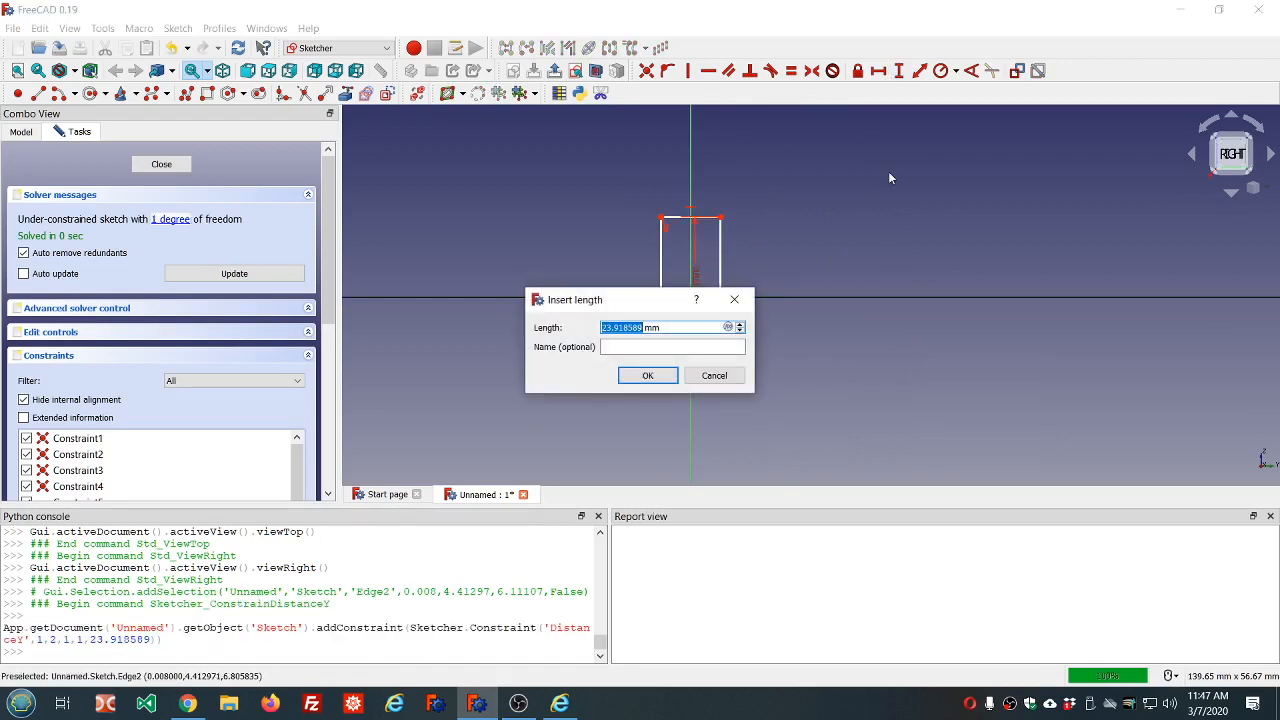
type("40")
left_click(647, 376)
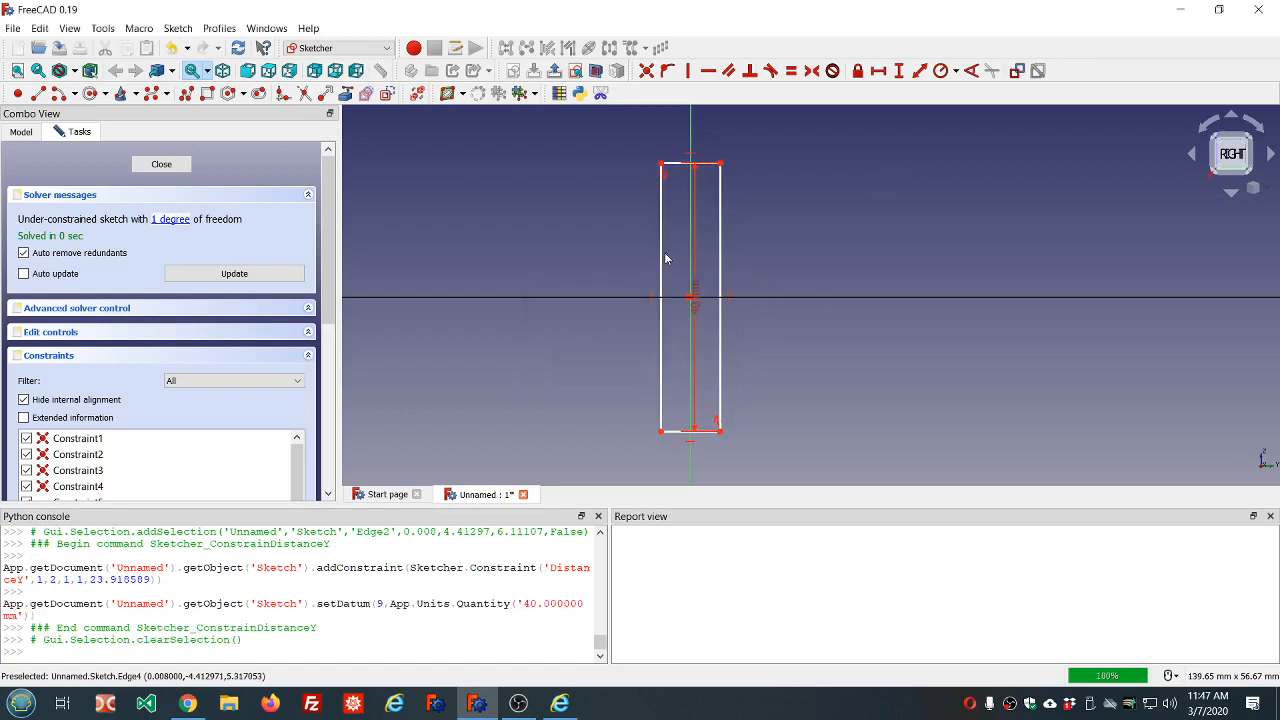
- Constrain the rectangle's horizontal width to 5 mm and close the sketch
left_click(673, 166)
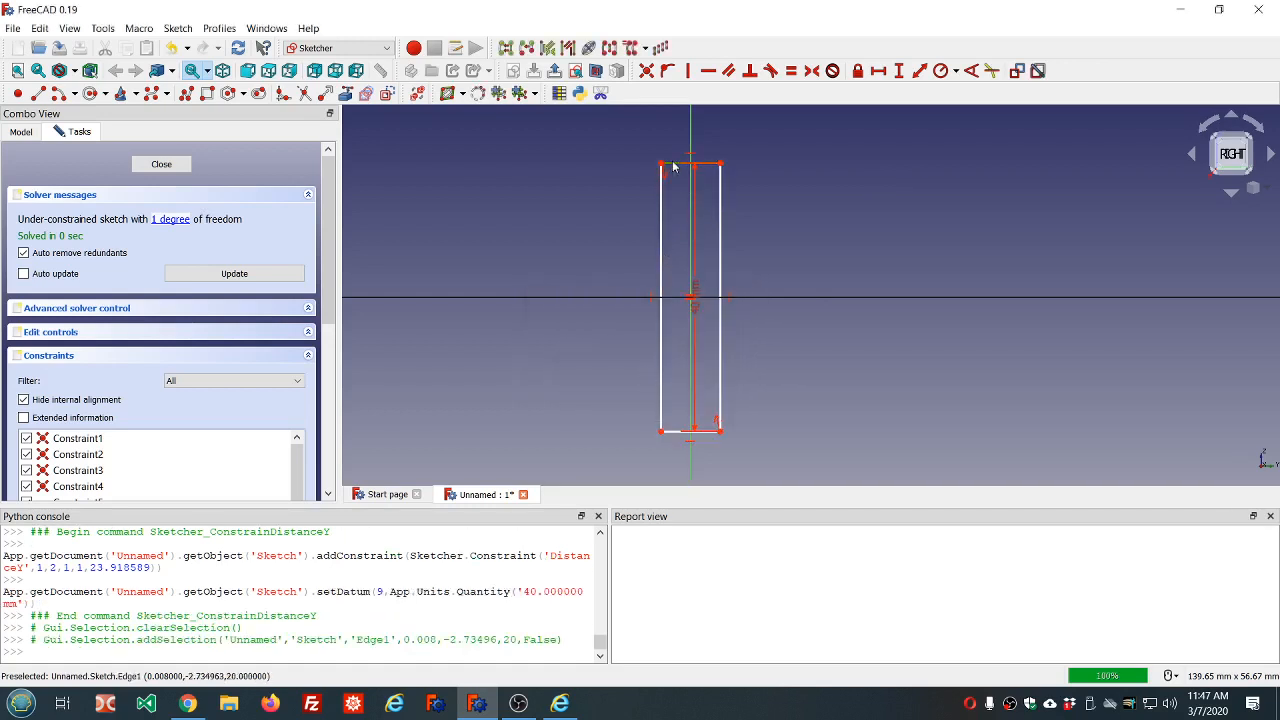
left_click(879, 74)
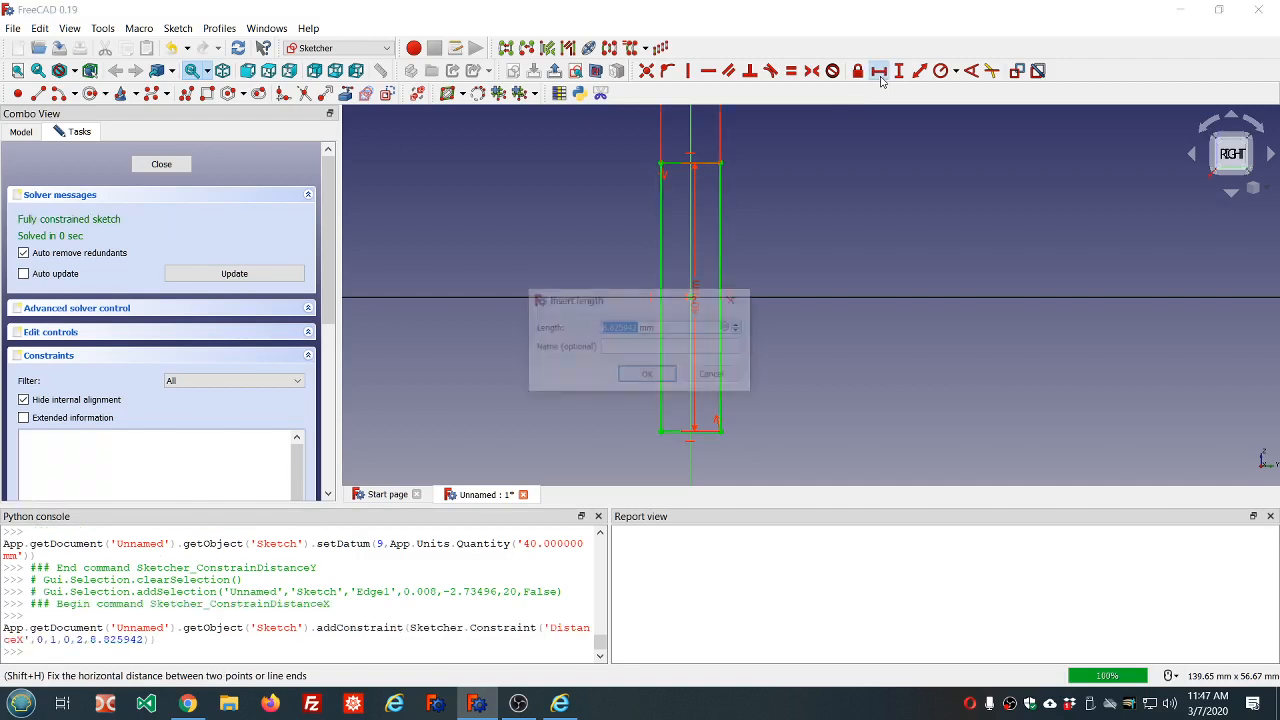
type("5")
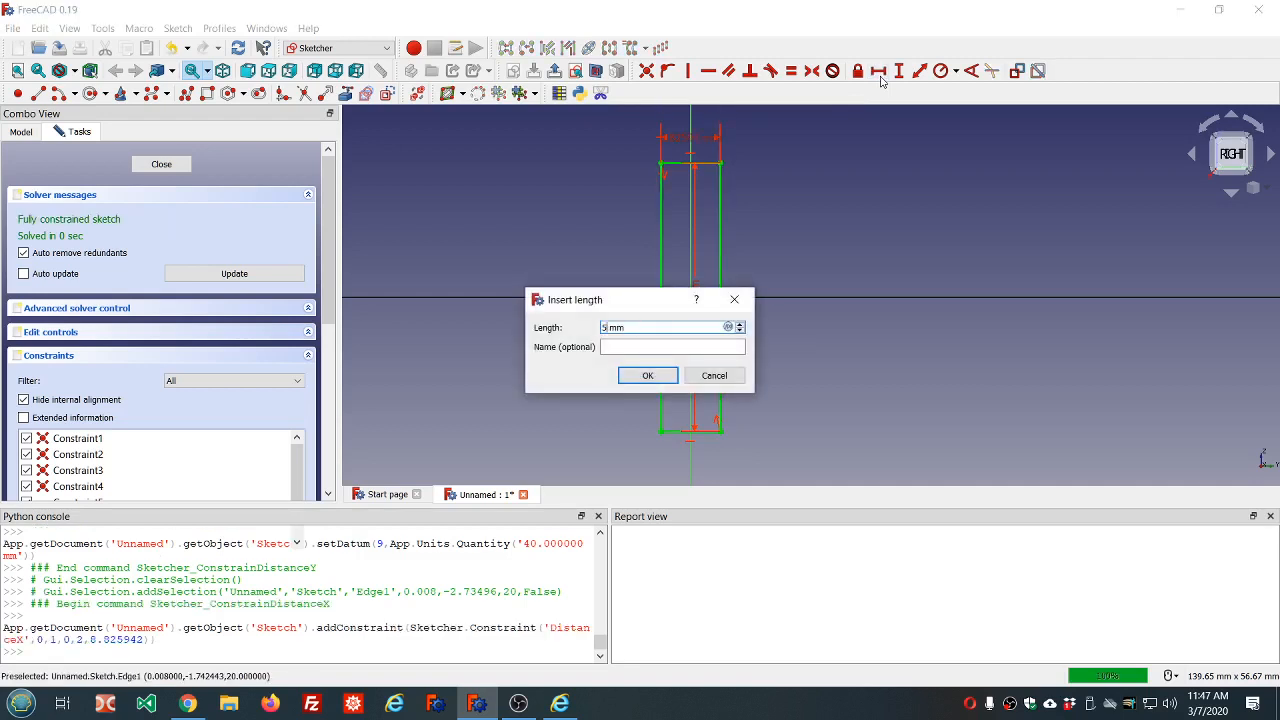
key("Return")
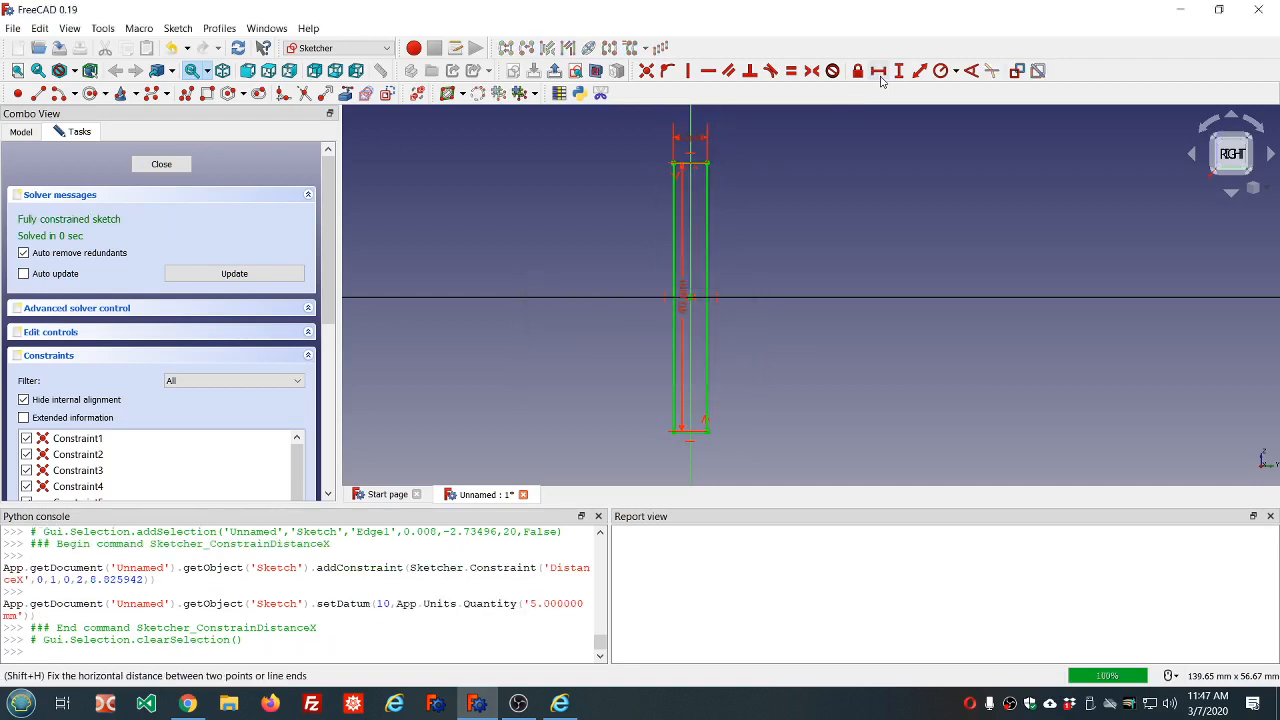
left_click(162, 165)
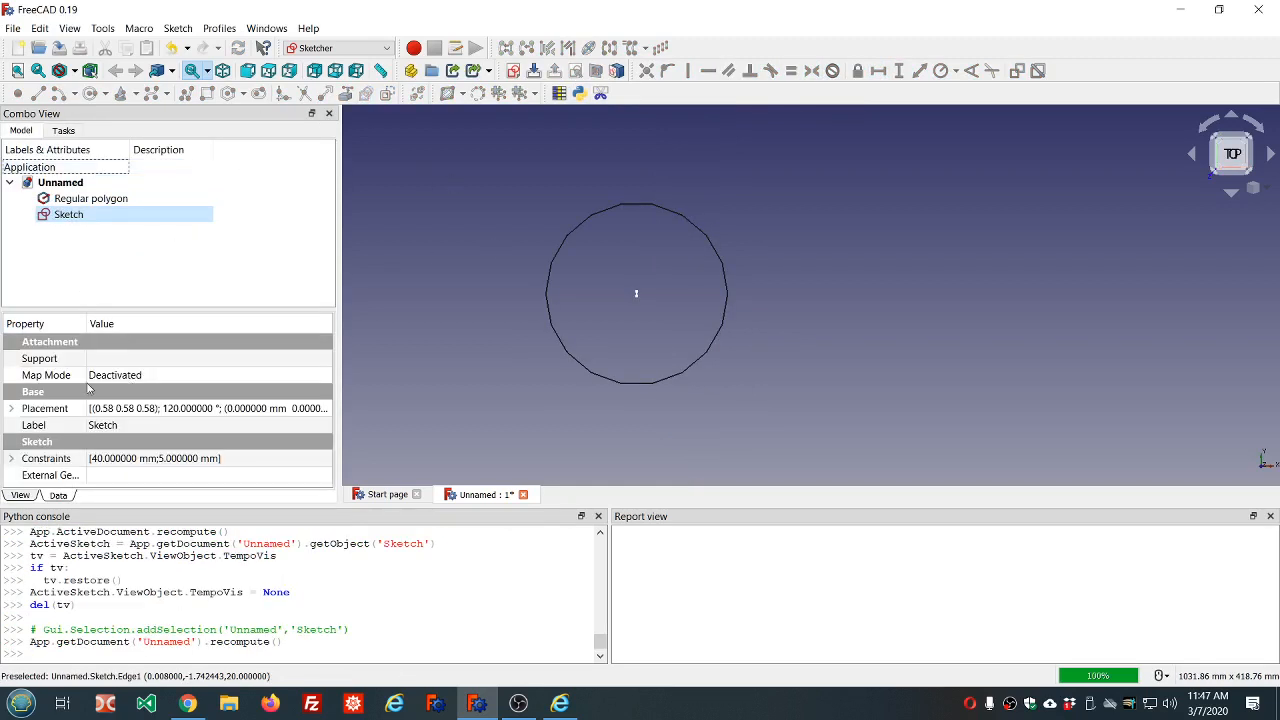
- Set the sketch's placement position to 100 mm in Y
left_click(11, 408)
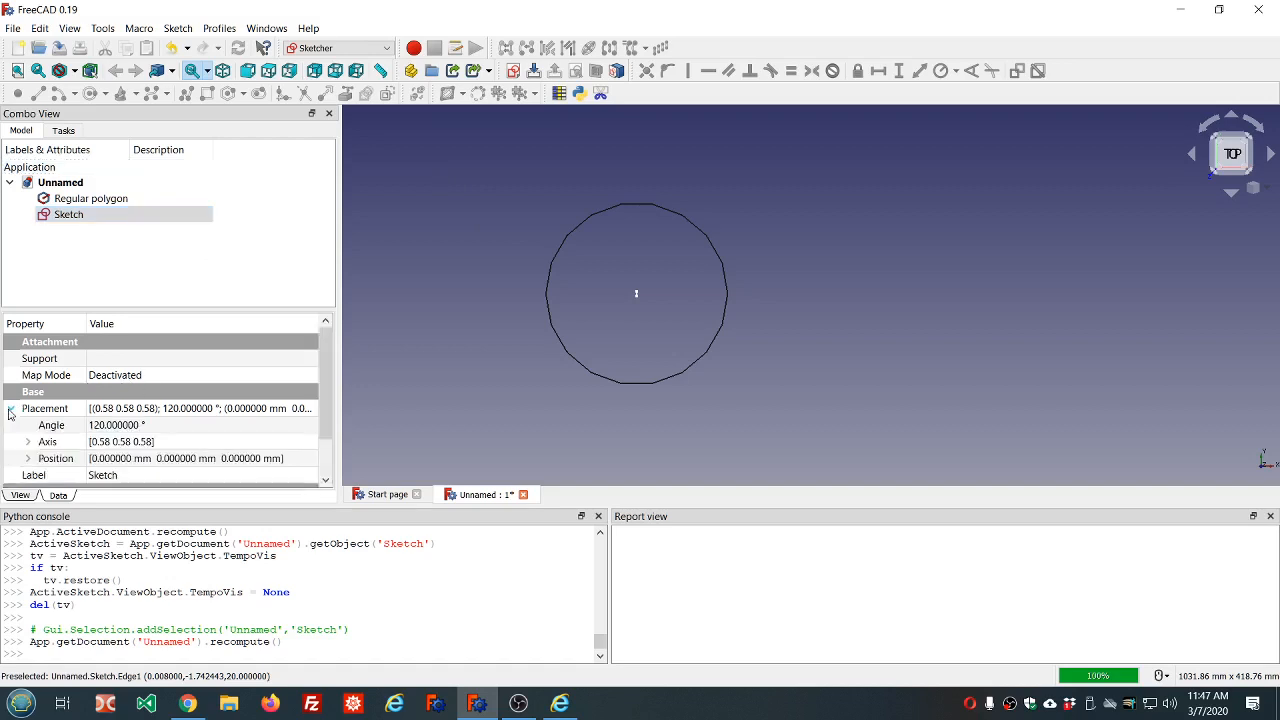
left_click(28, 459)
scroll(247, 471, "down", 1)
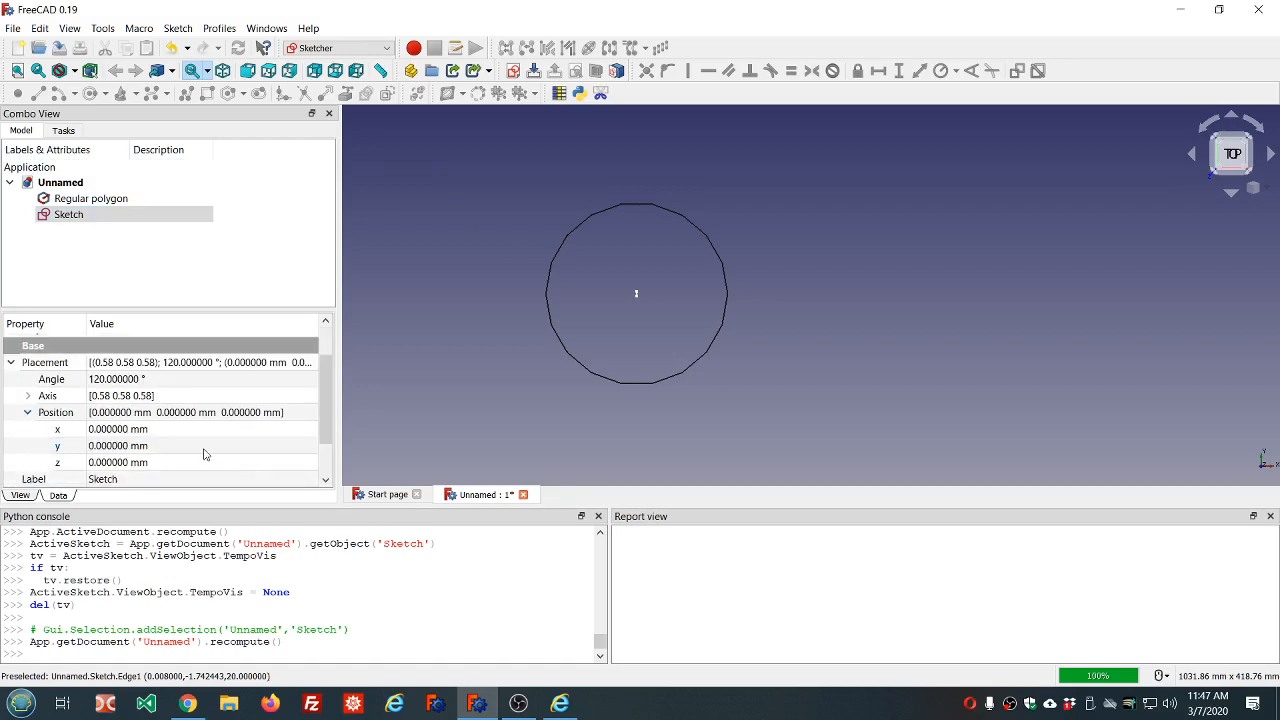
left_click(204, 448)
scroll(204, 448, "up", 6)
scroll(204, 448, "up", 1)
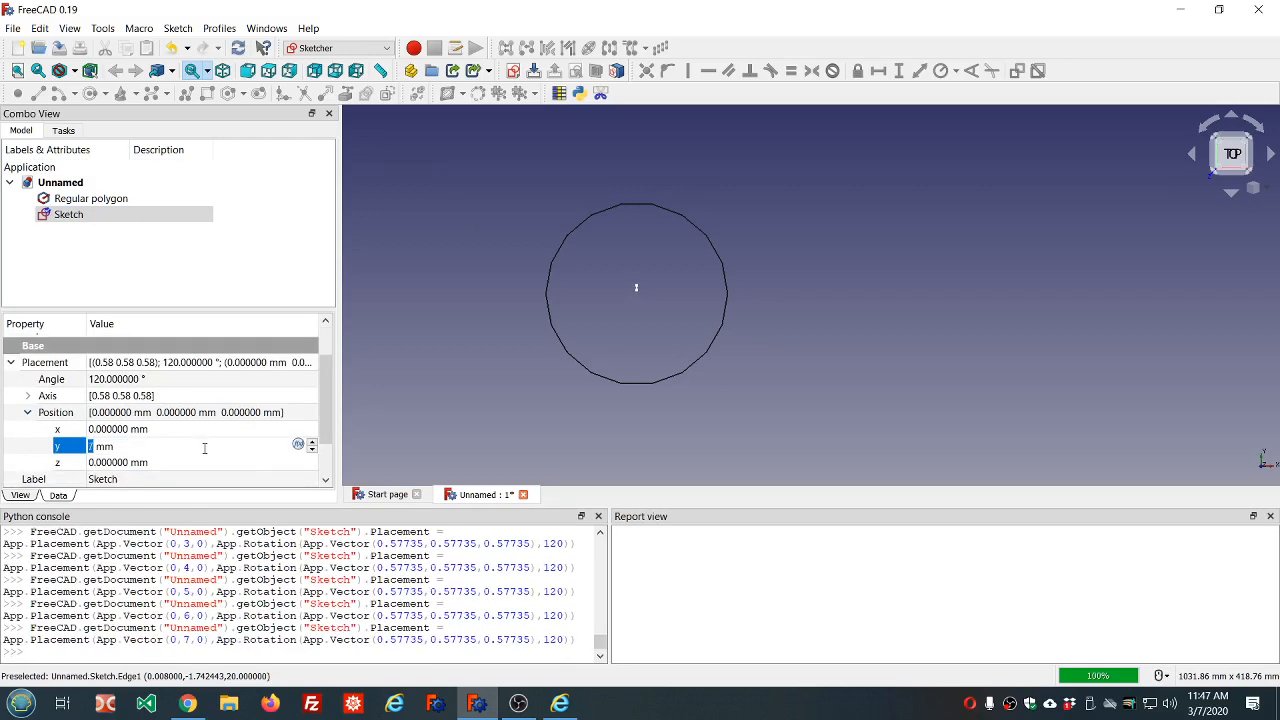
type("100")
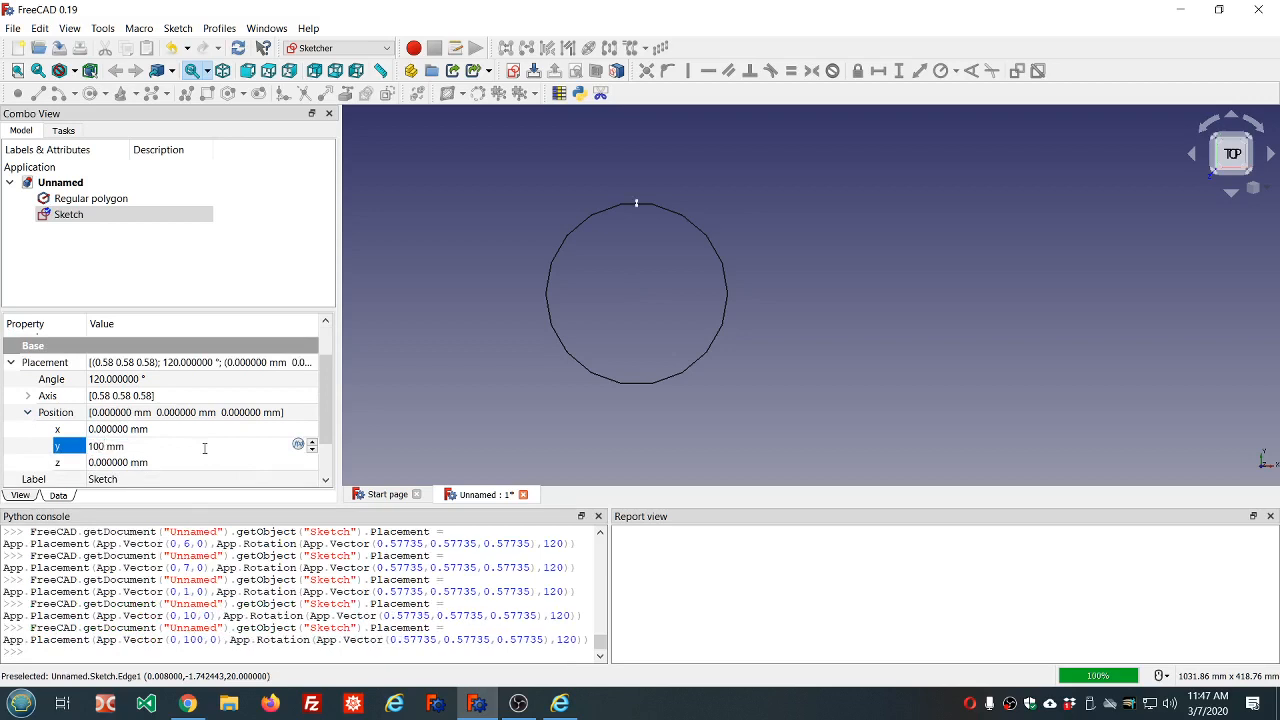
left_click(285, 265)
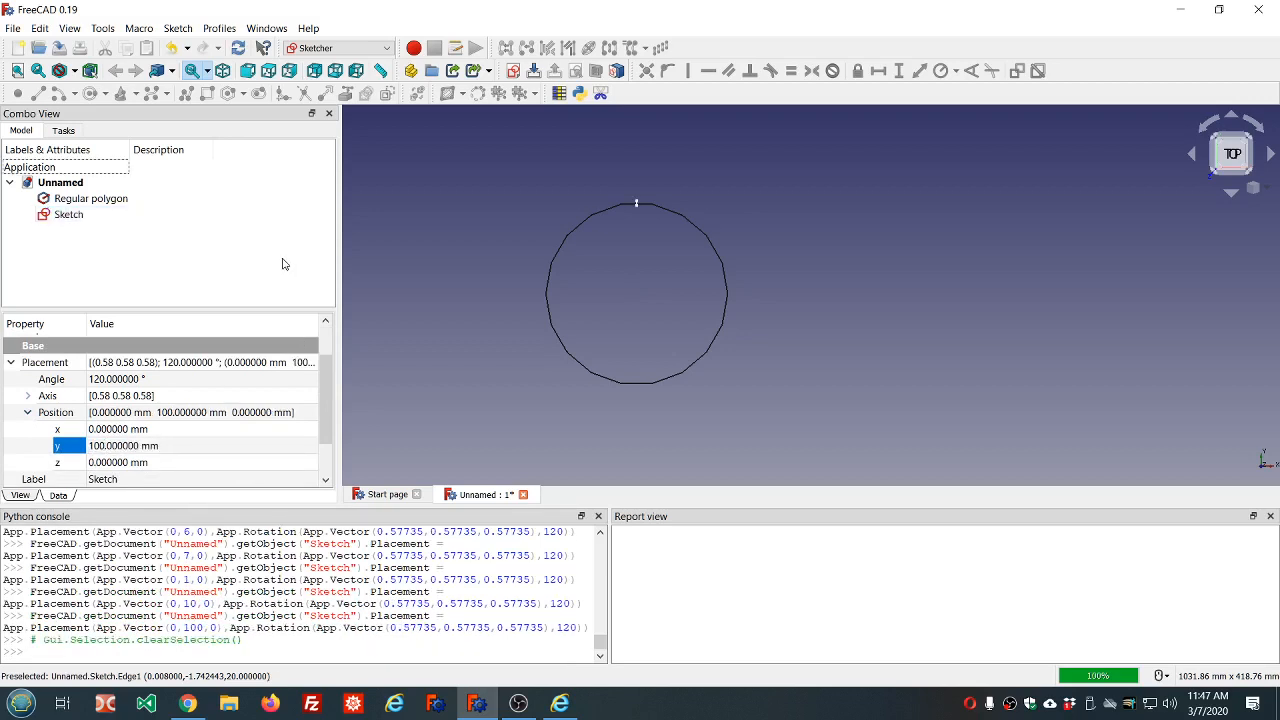
- Examine how the sketch rectangle sits relative to the polygon's uppermost edge and its vertices
scroll(664, 206, "up", 10)
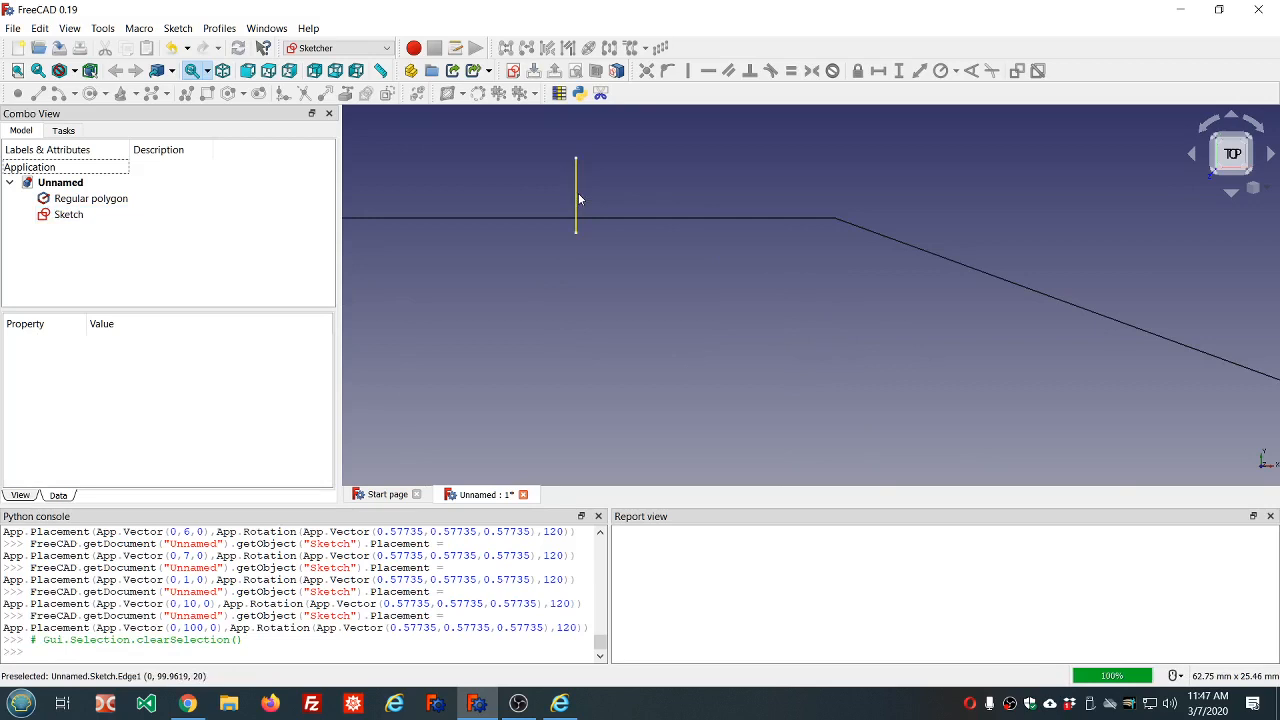
scroll(578, 198, "down", 3)
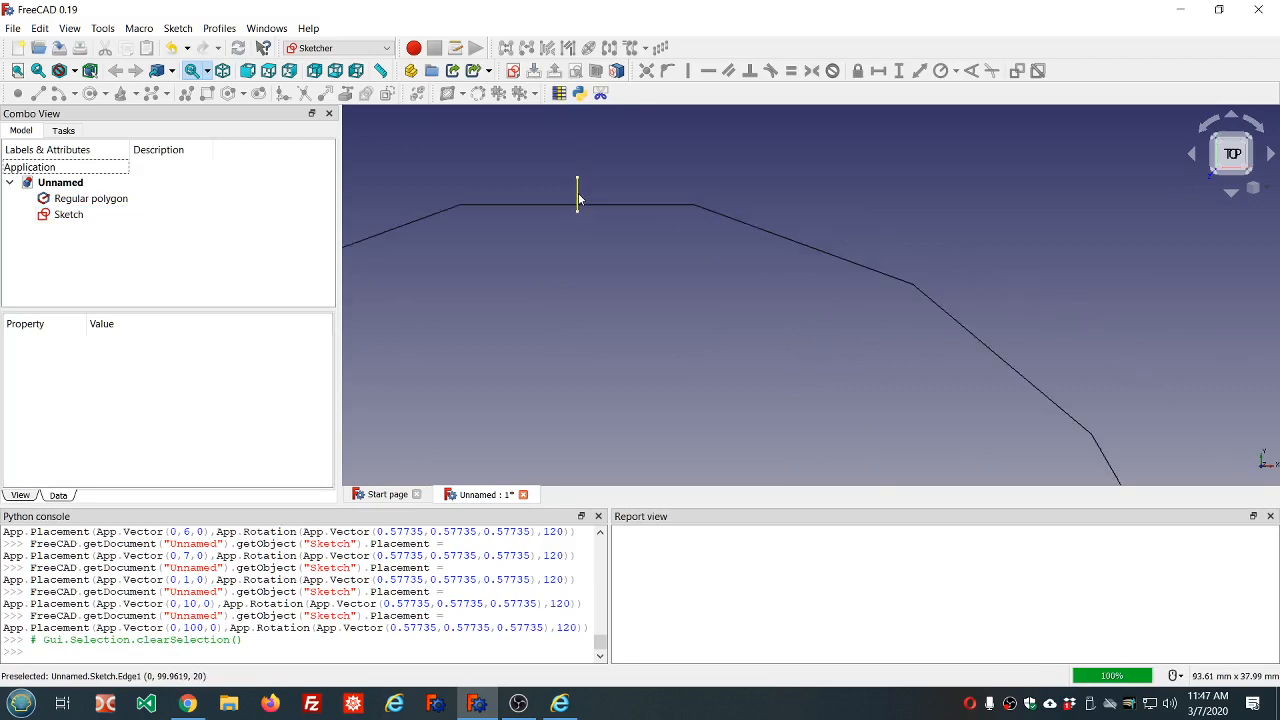
scroll(578, 198, "up", 6)
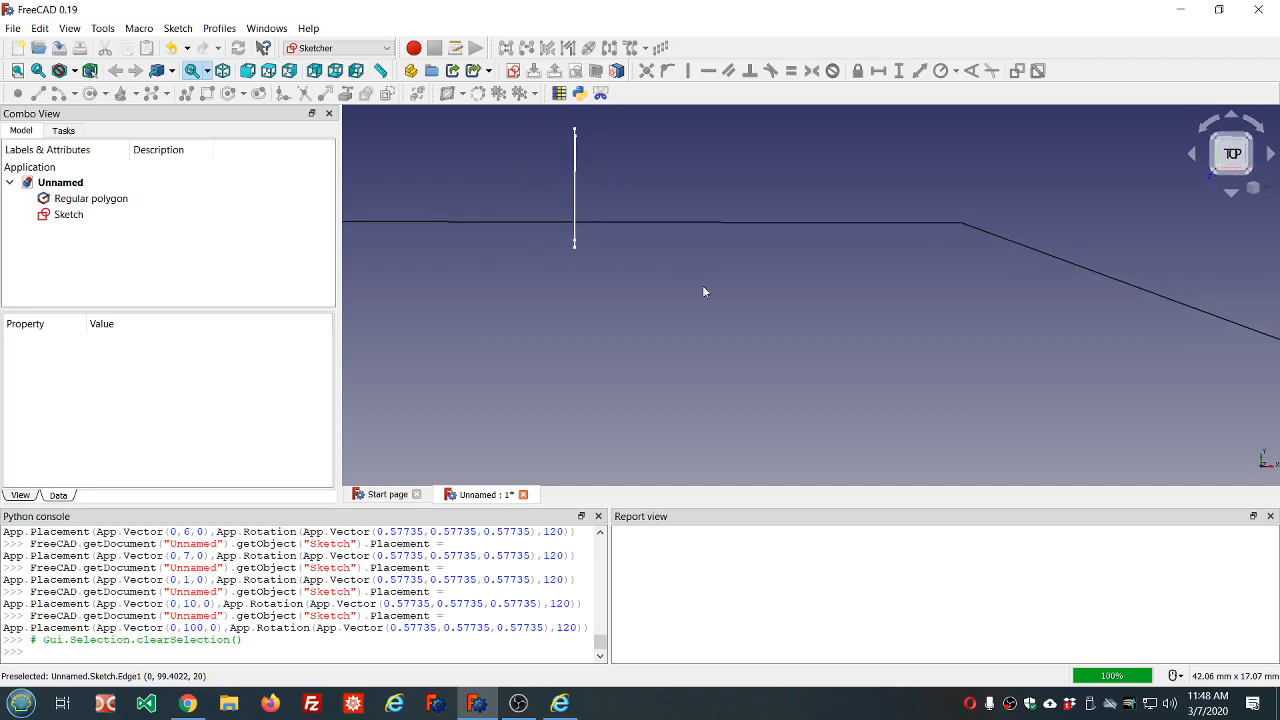
middle_click_drag(702, 286, 704, 286)
scroll(703, 291, "down", 4)
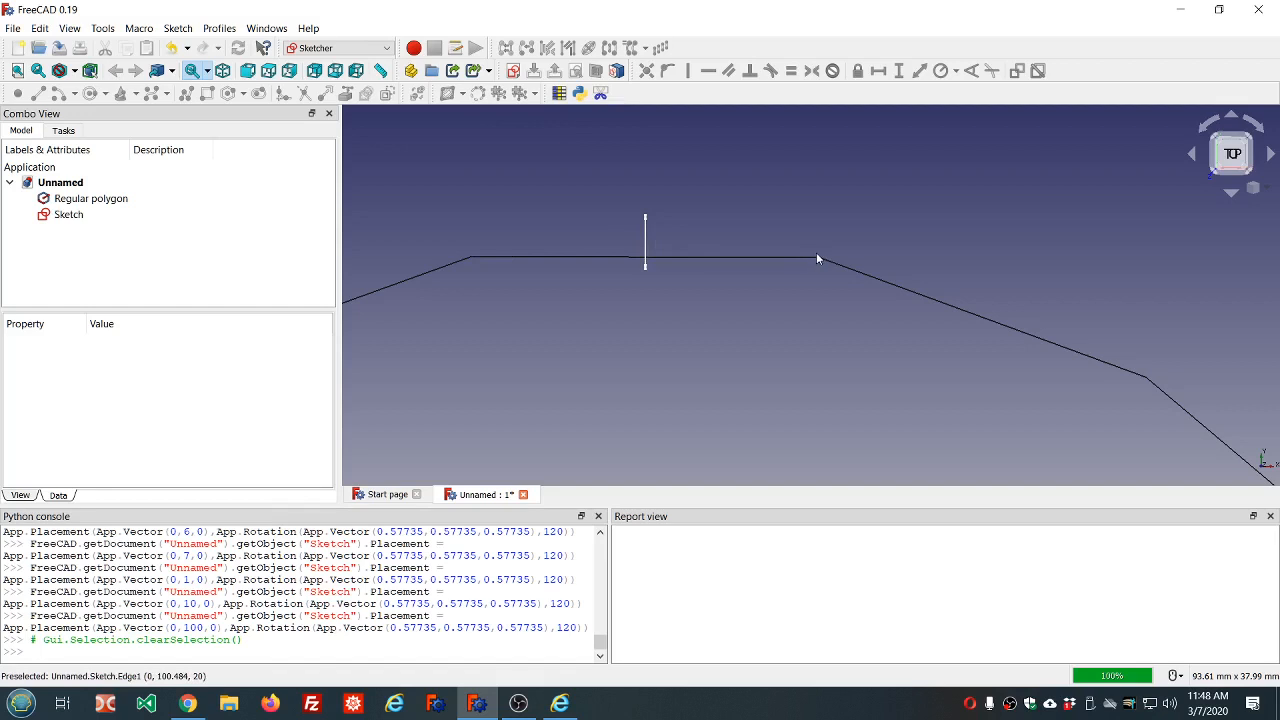
scroll(742, 292, "down", 2)
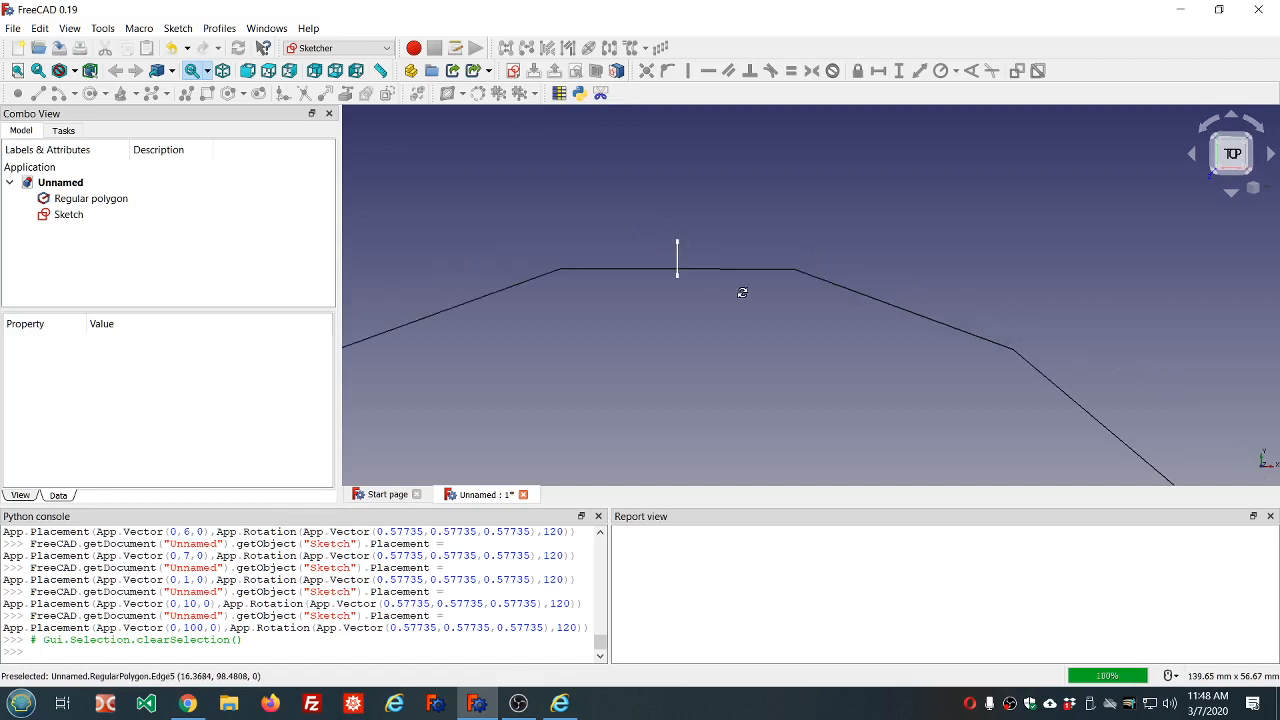
mouse_move(742, 292)
middle_mouse_down()
mouse_move(719, 291)
mouse_move(737, 290)
middle_mouse_up()
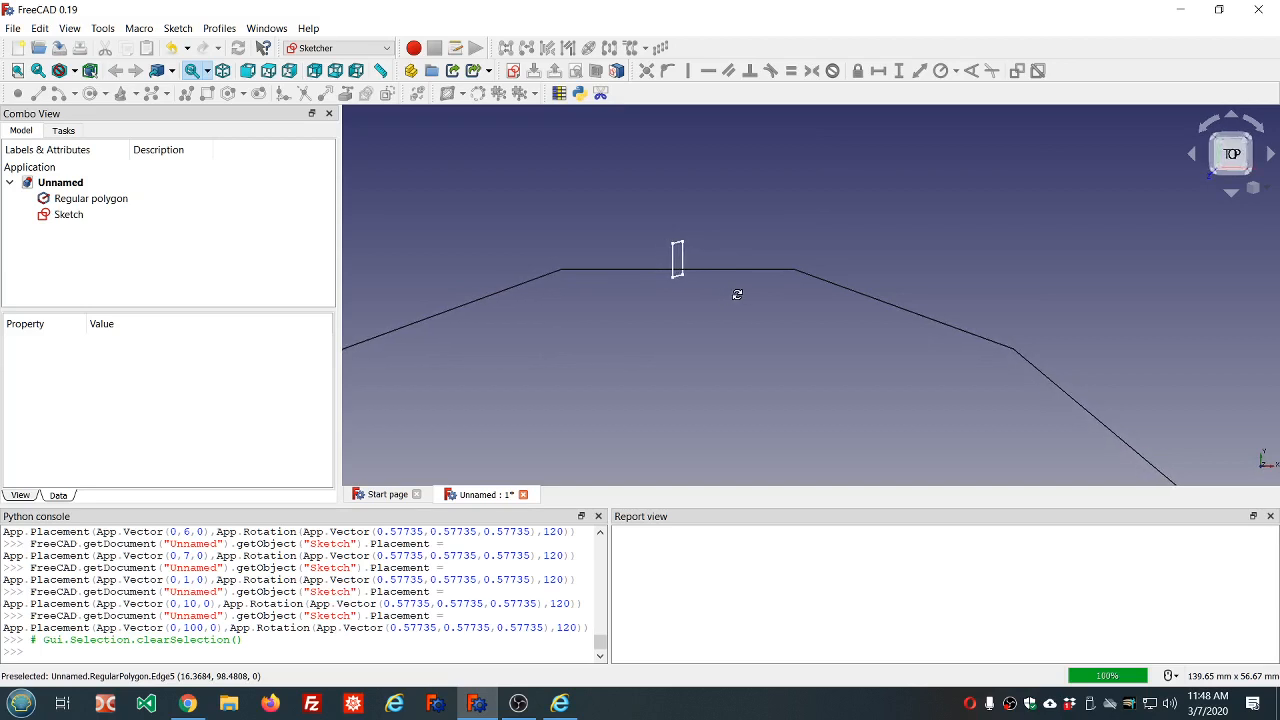
- Set the sketch's placement position to 98 mm in Y and check its fit against the polygon's uppermost edge
left_click(93, 216)
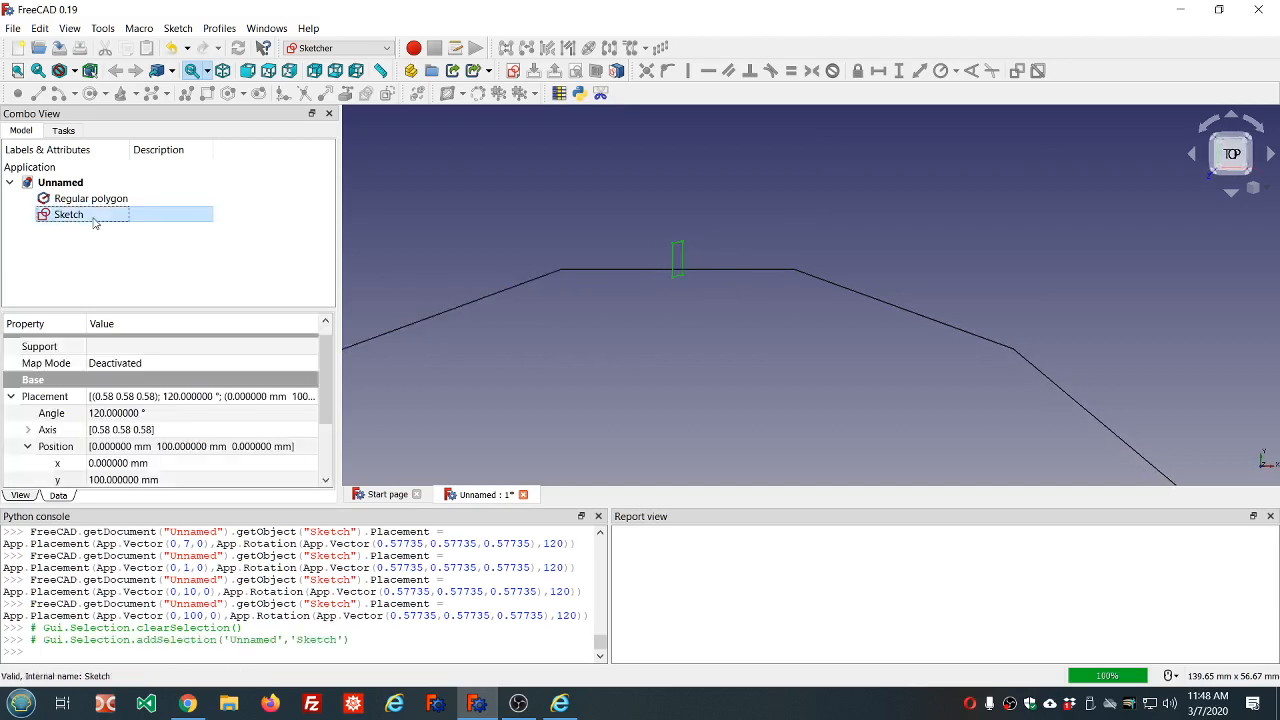
left_click(205, 481)
scroll(205, 481, "down", 1)
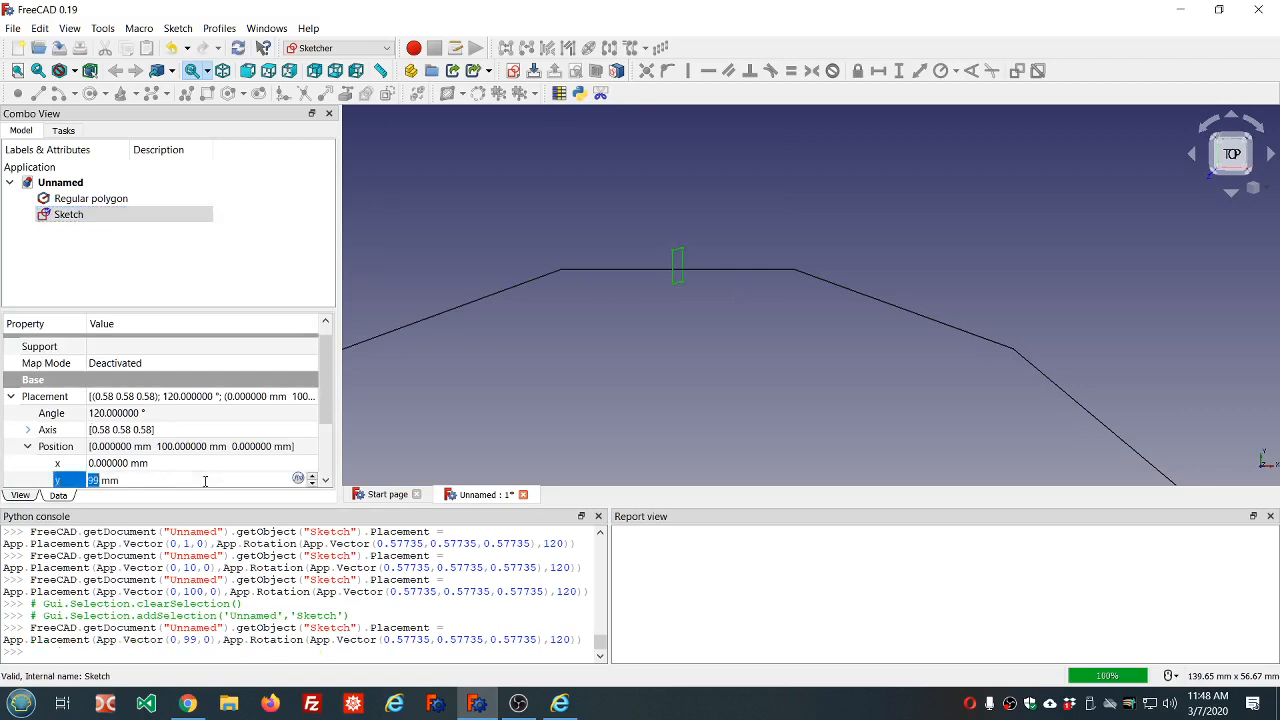
scroll(205, 481, "down", 1)
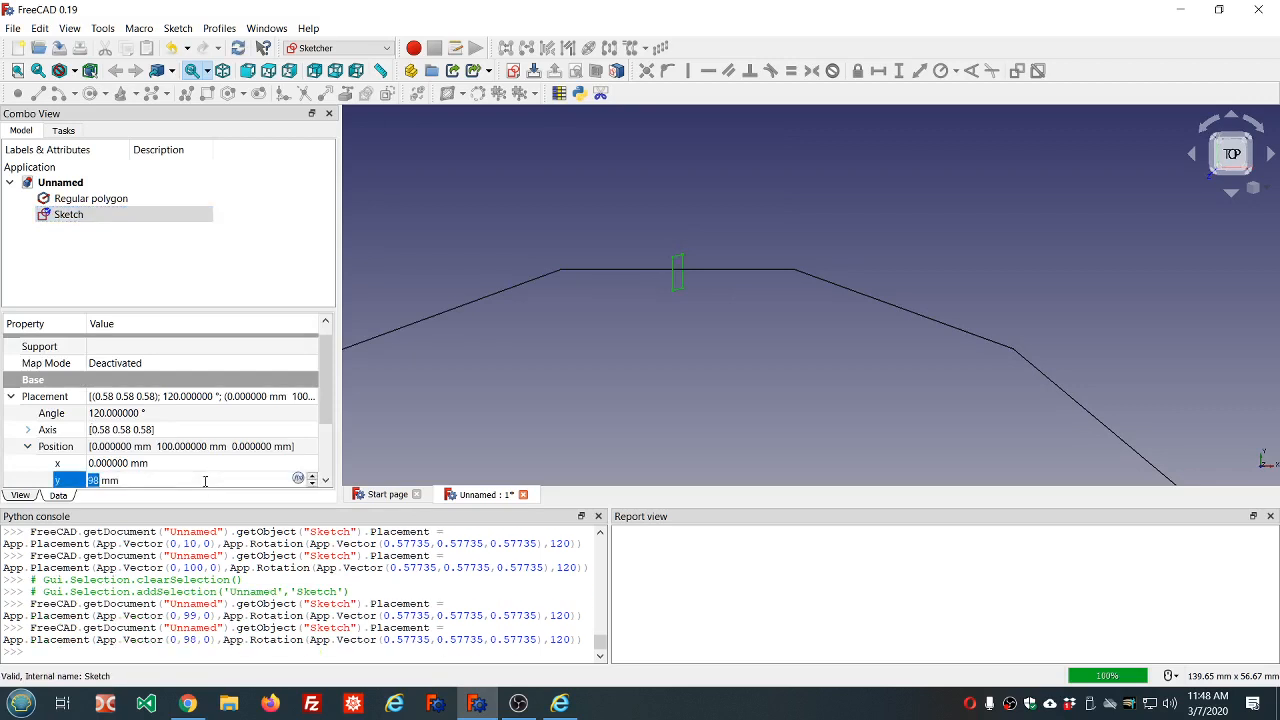
mouse_move(716, 288)
middle_mouse_down()
mouse_move(674, 286)
mouse_move(752, 286)
middle_mouse_up()
scroll(706, 272, "up", 4)
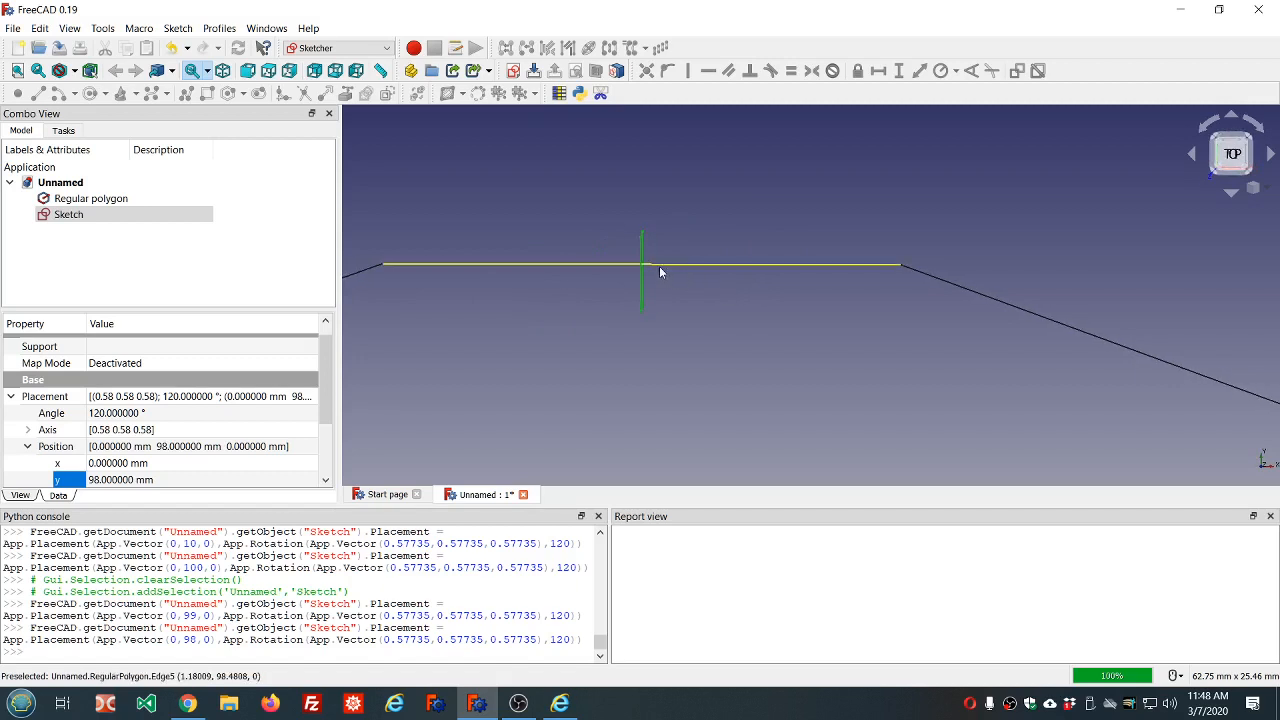
scroll(677, 251, "up", 6)
scroll(677, 251, "down", 2)
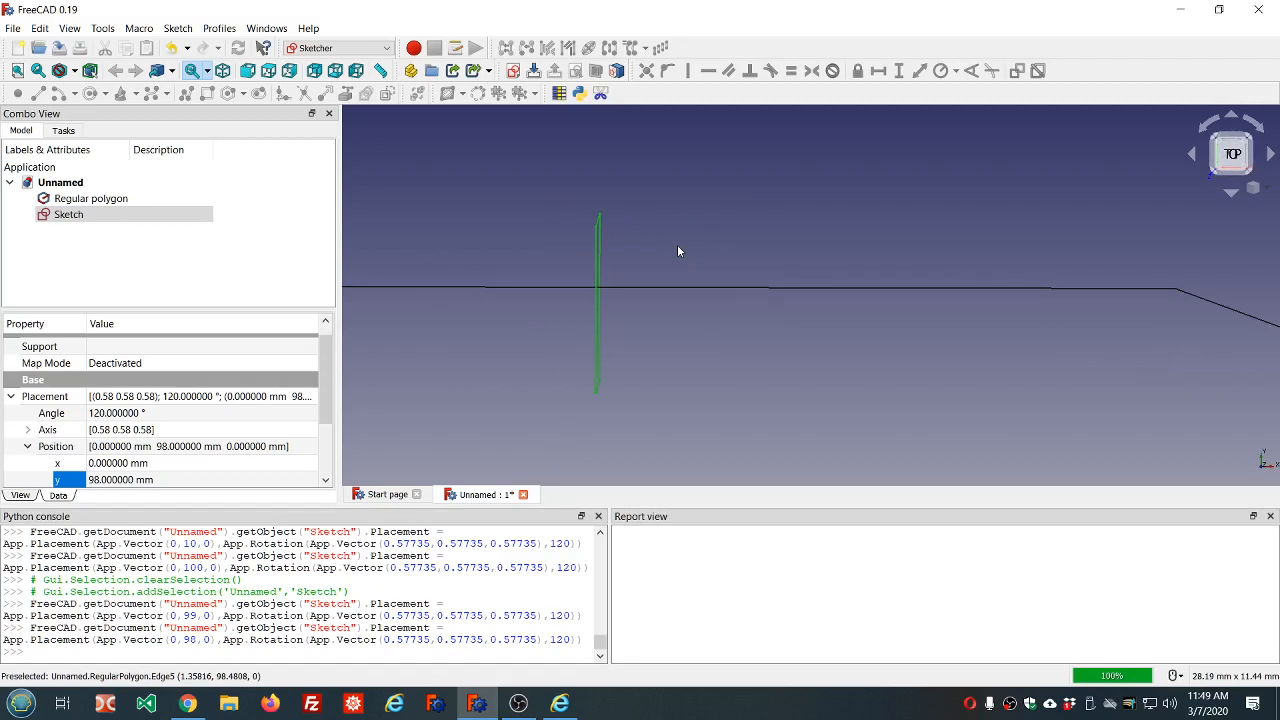
scroll(677, 251, "down", 2)
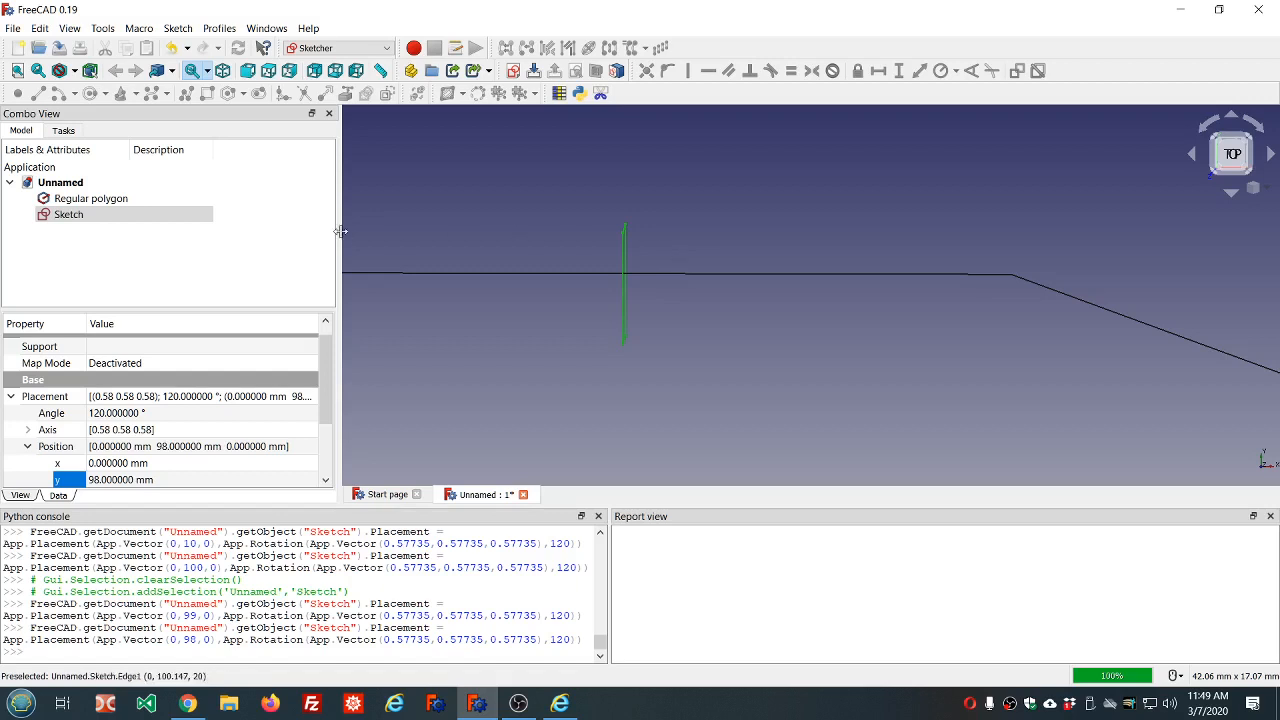
- Reset the sketch's placement to zero translation and a 0° rotation angle
left_click(40, 398)
left_click(11, 397)
left_click(73, 220)
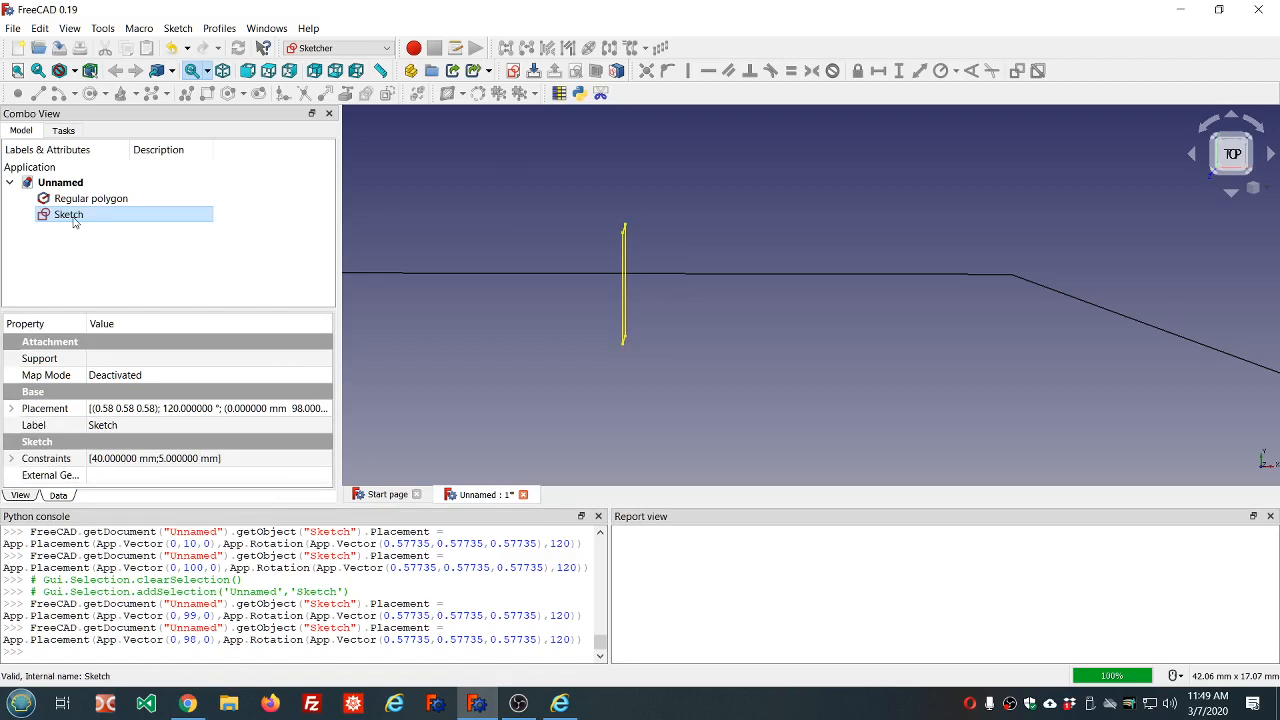
left_click(240, 415)
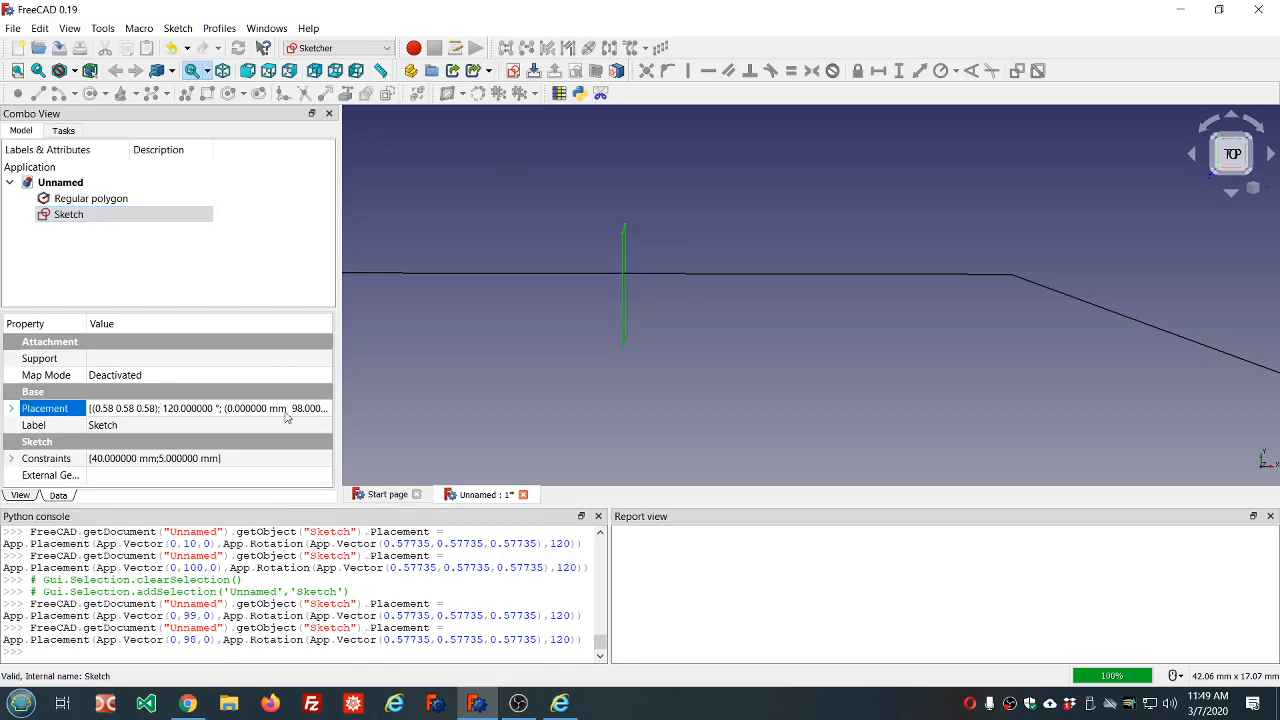
left_click(11, 408)
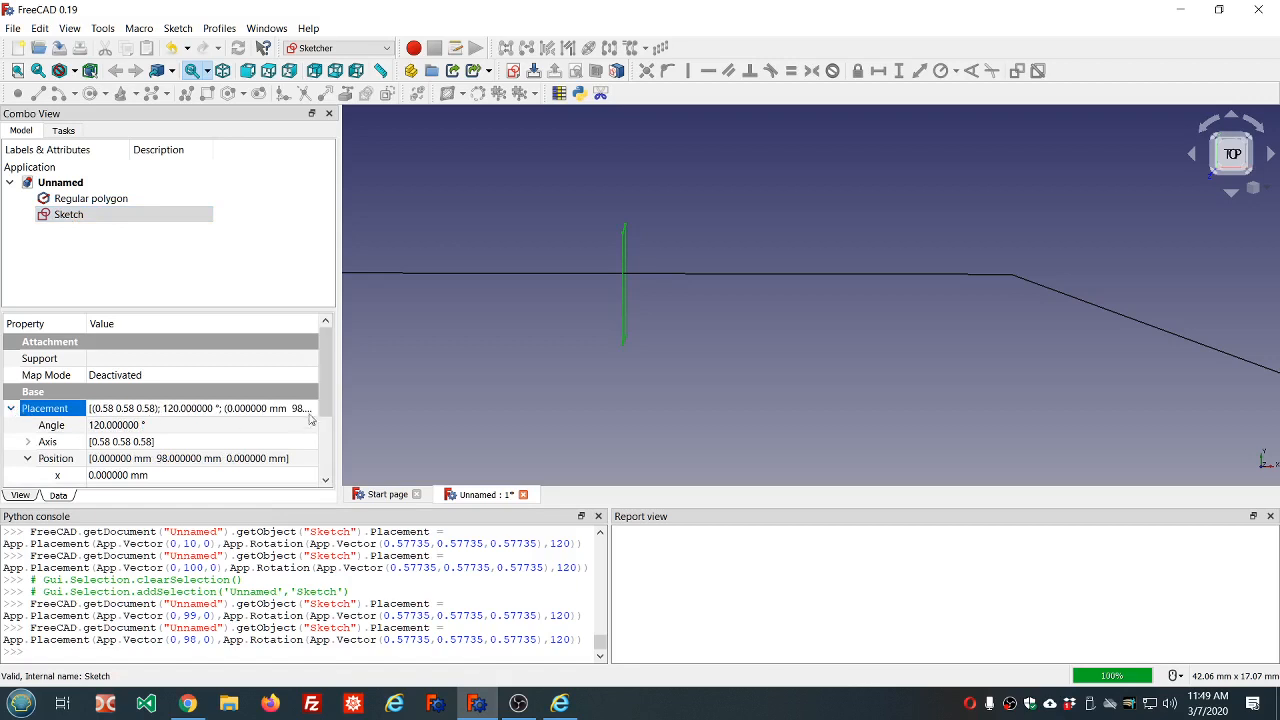
left_click(310, 412)
left_click(310, 412)
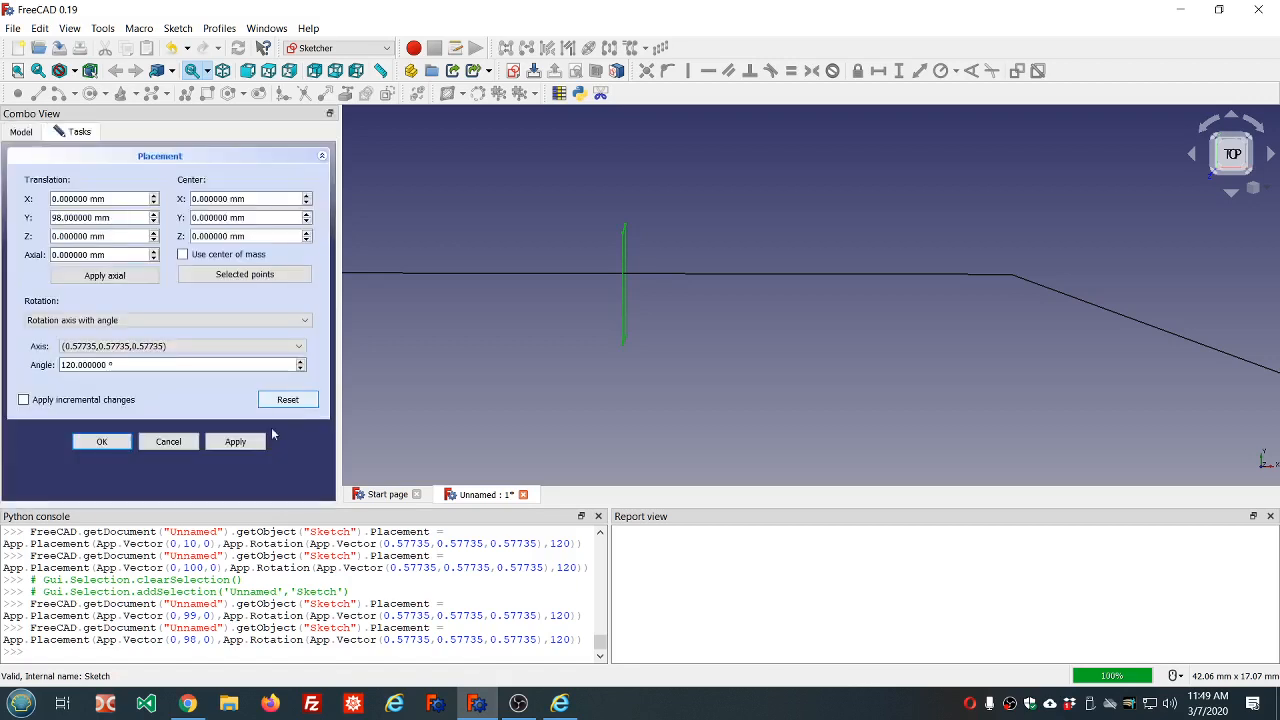
left_click(289, 400)
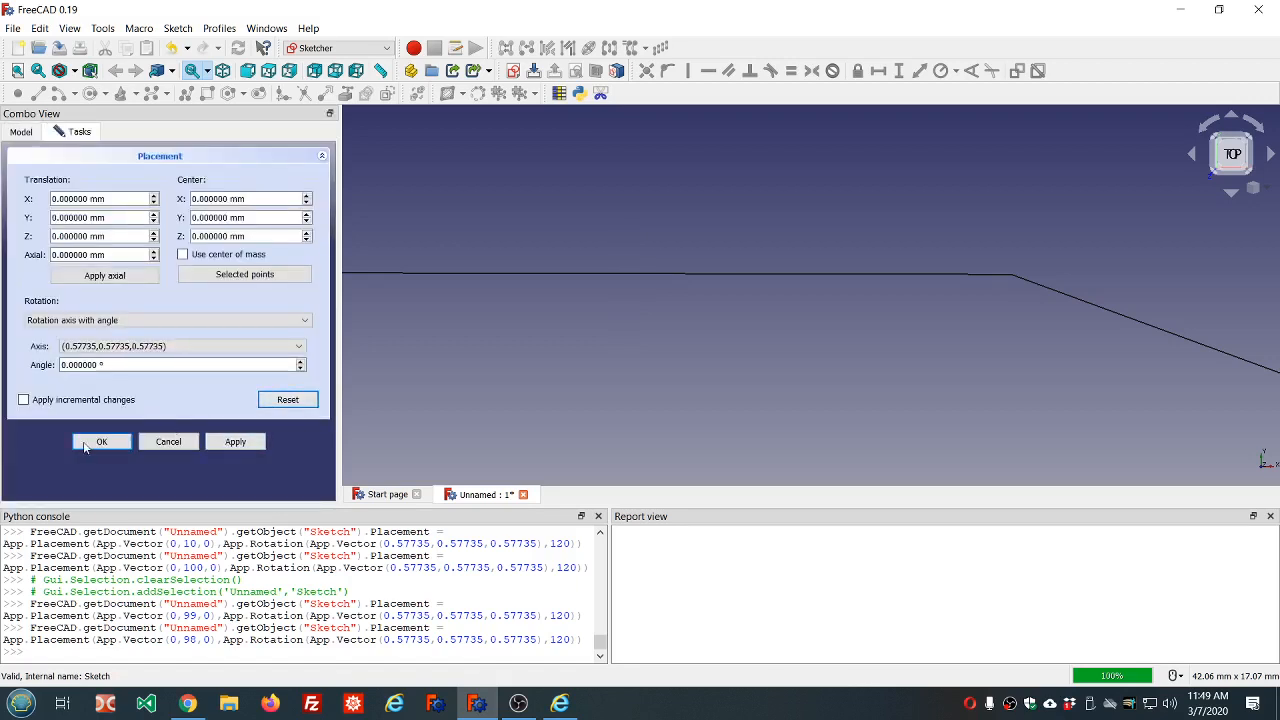
left_click(120, 441)
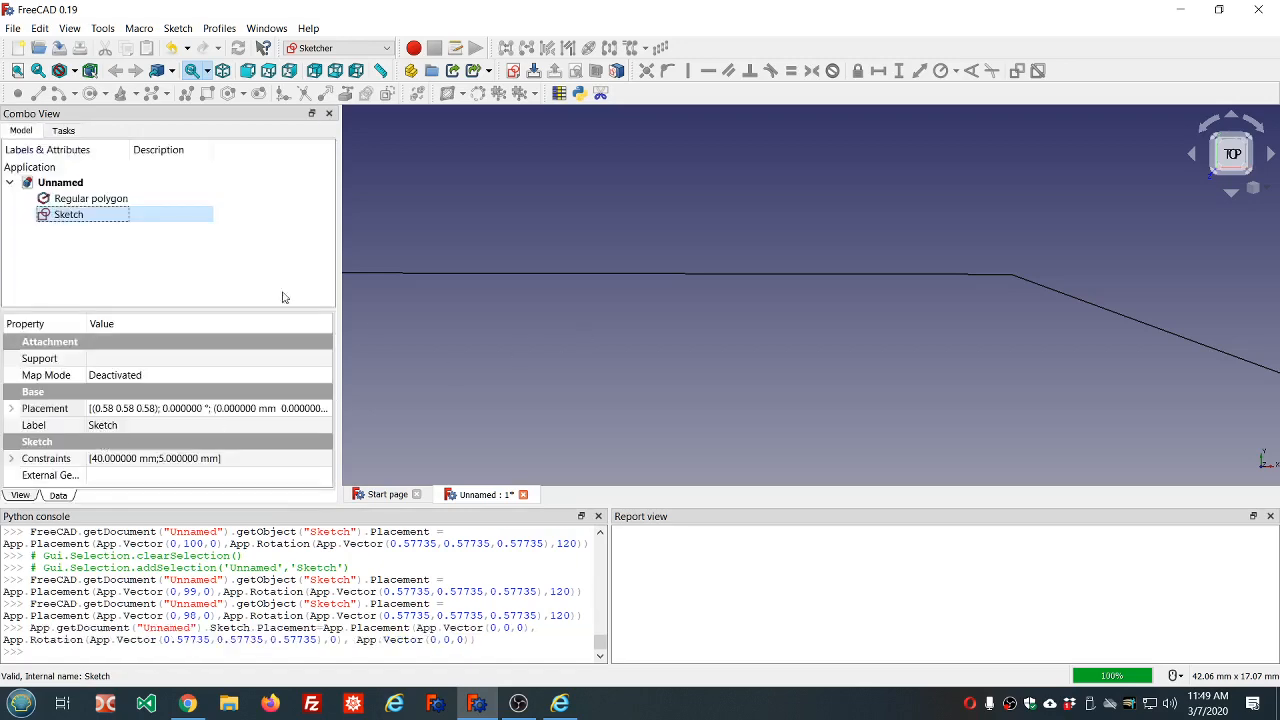
- Reopen the sketch for editing and delete the symmetry constraint that centres the rectangle on the origin
double_click(88, 216)
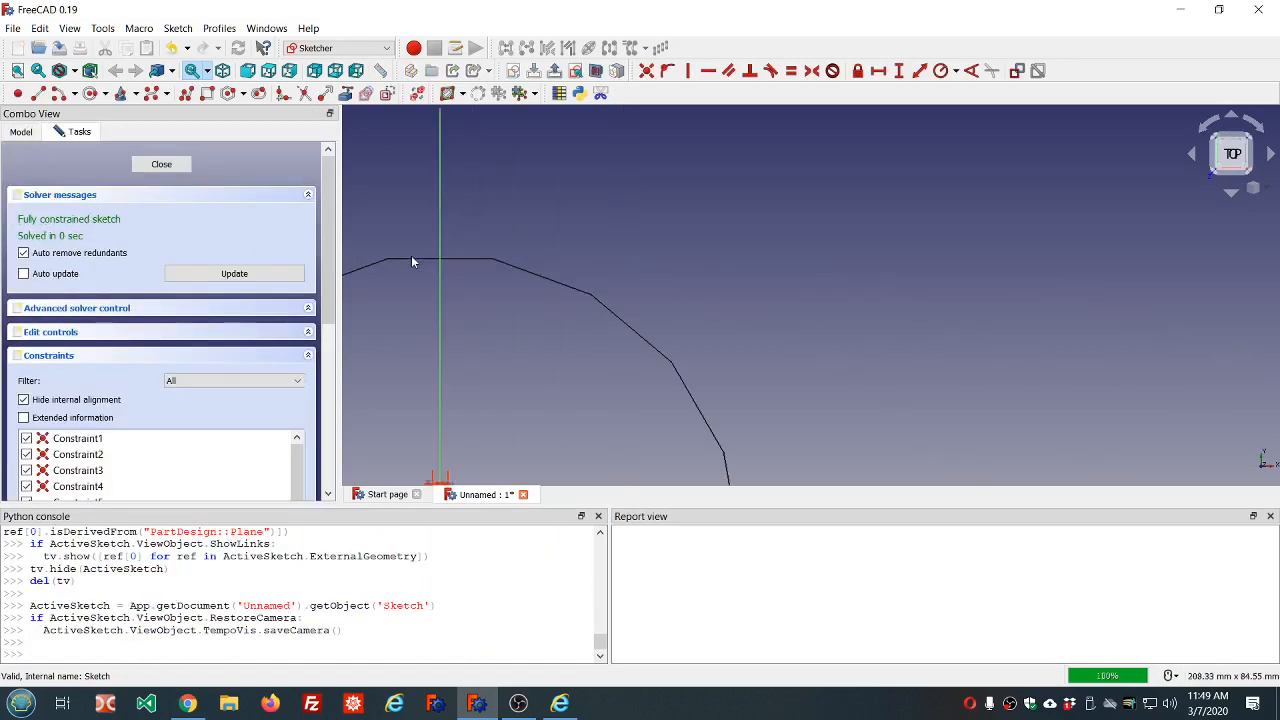
scroll(440, 360, "up", 5)
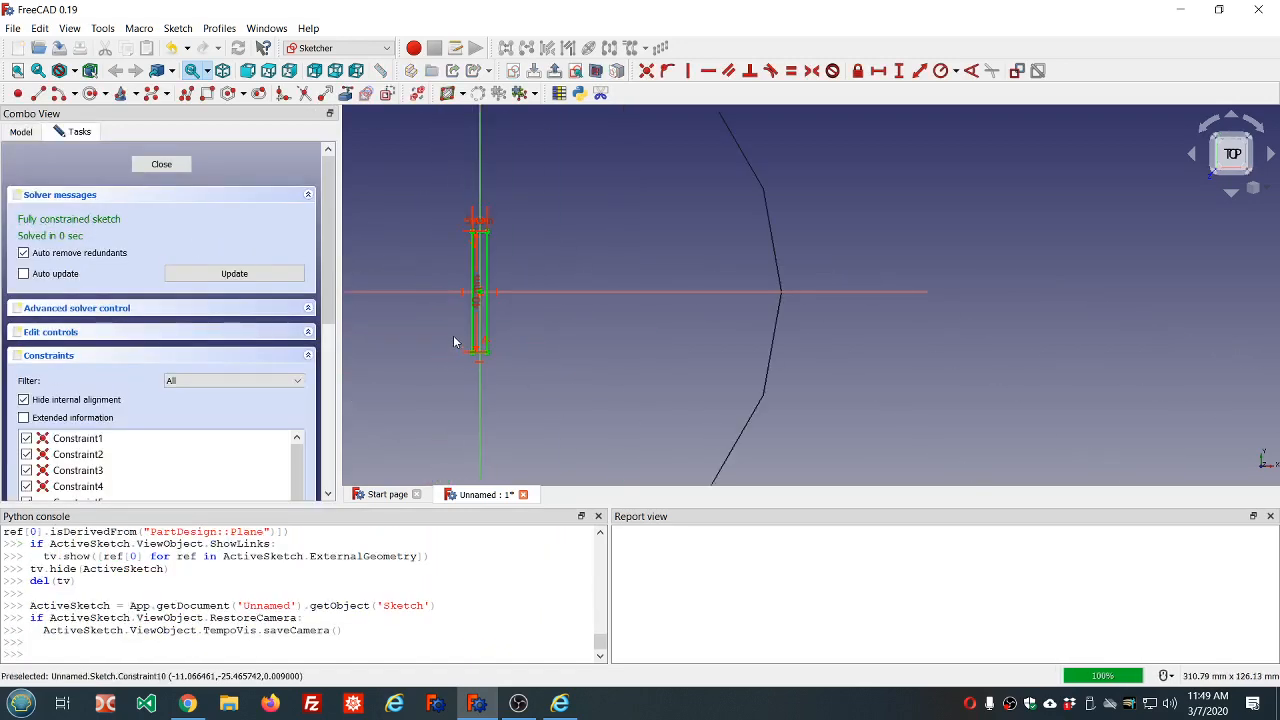
scroll(464, 310, "down", 3)
scroll(464, 270, "up", 2)
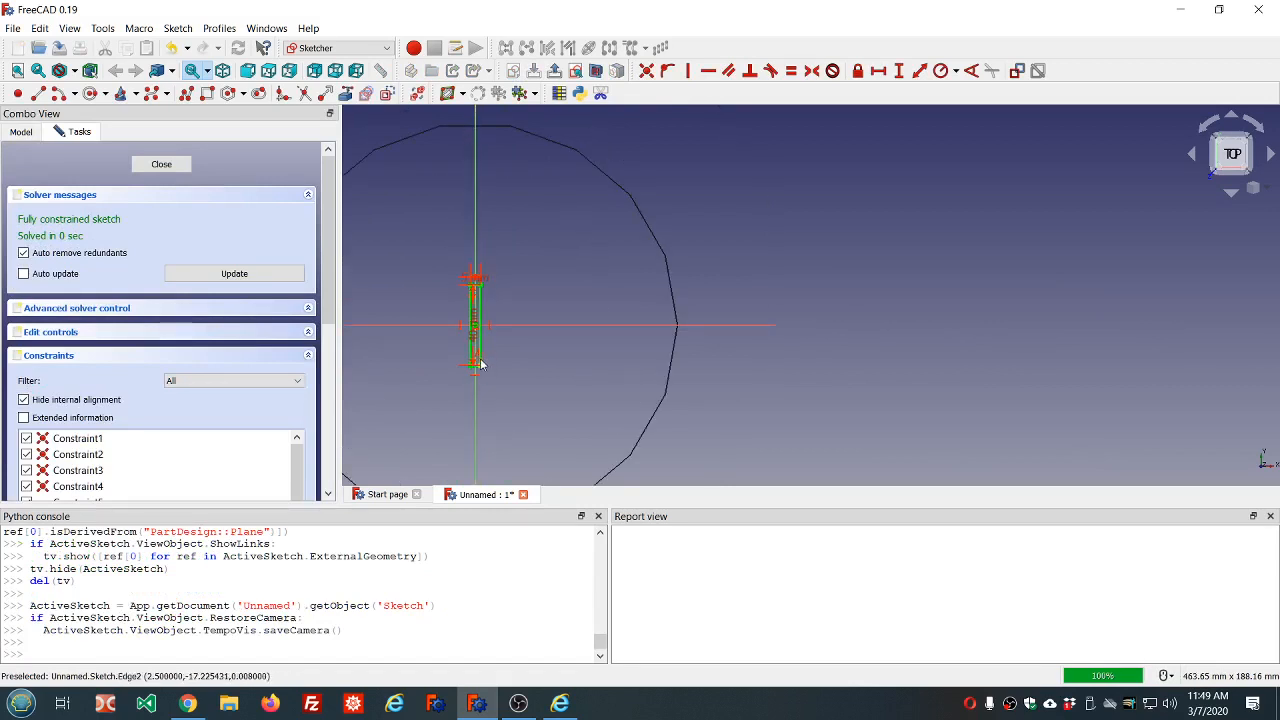
scroll(477, 354, "up", 4)
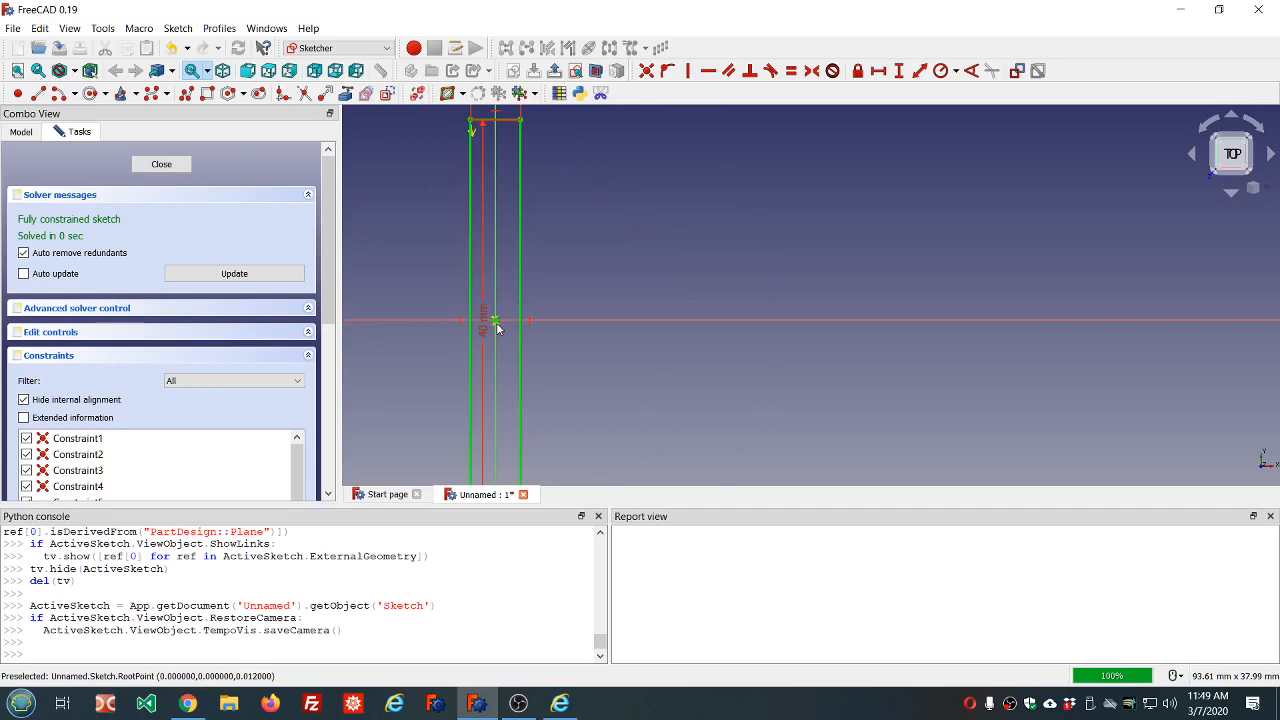
left_click(498, 327)
key("Delete")
- Move the 40 mm dimension outside the rectangle and shift the rectangle across the polygon's uppermost edge, its upper-left corner at about (-2.3, 114.7)
scroll(500, 327, "down", 4)
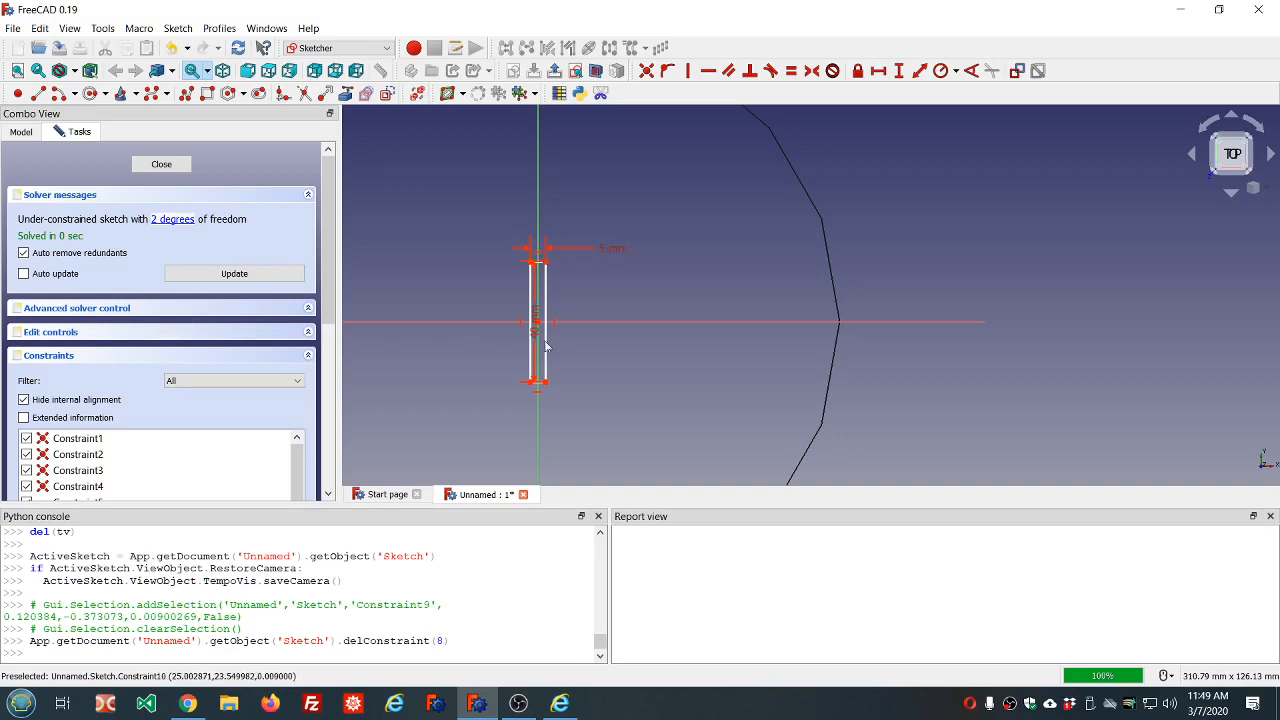
left_click_drag(535, 342, 500, 343)
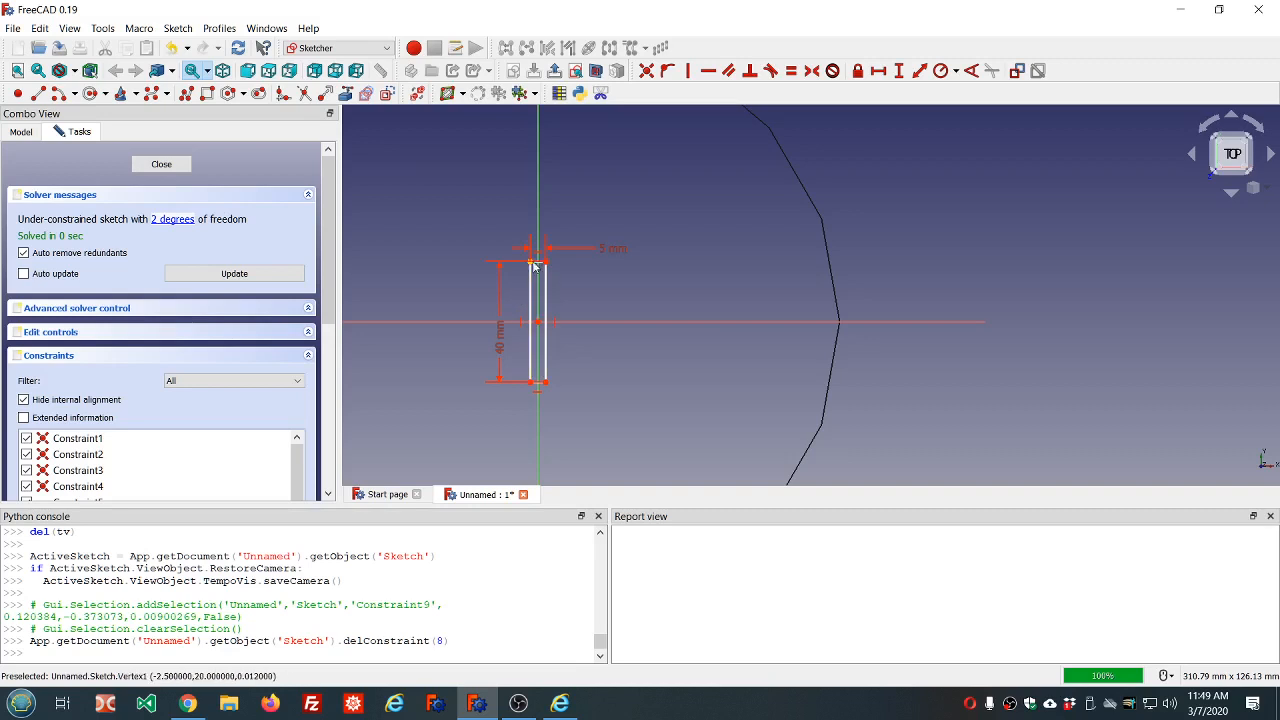
left_click_drag(535, 268, 537, 166)
scroll(537, 166, "down", 10)
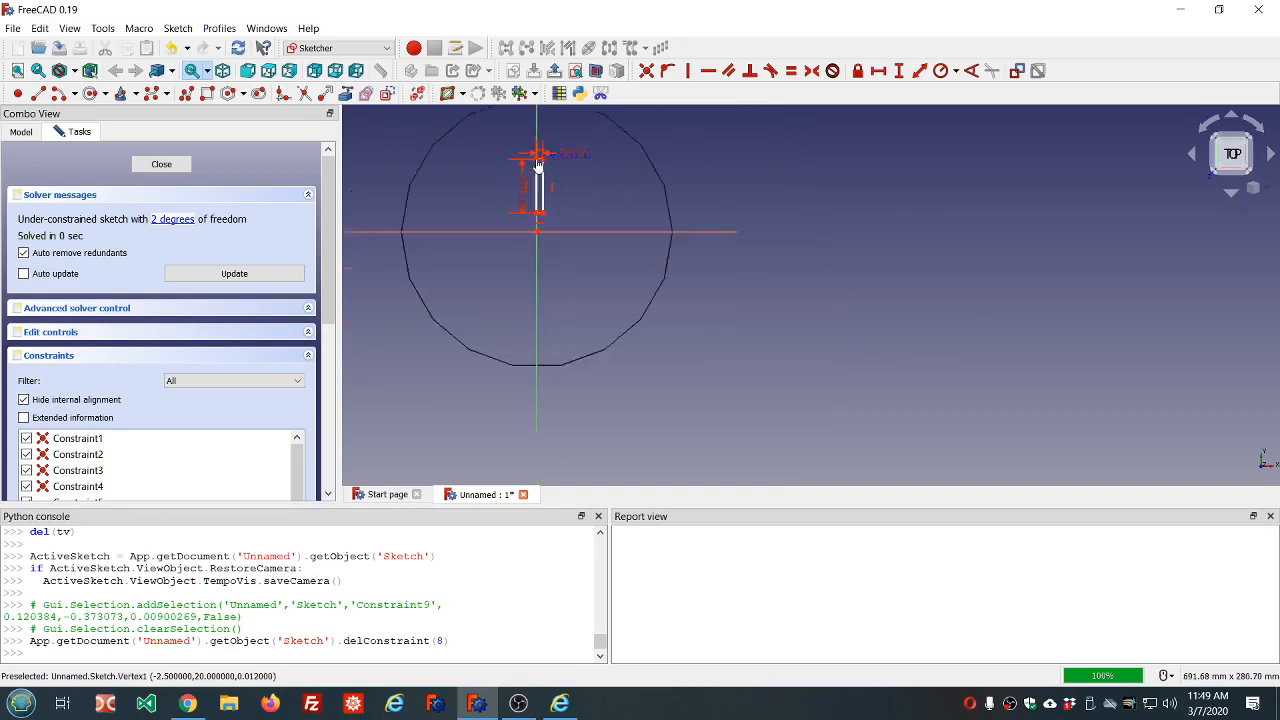
scroll(537, 166, "up", 6)
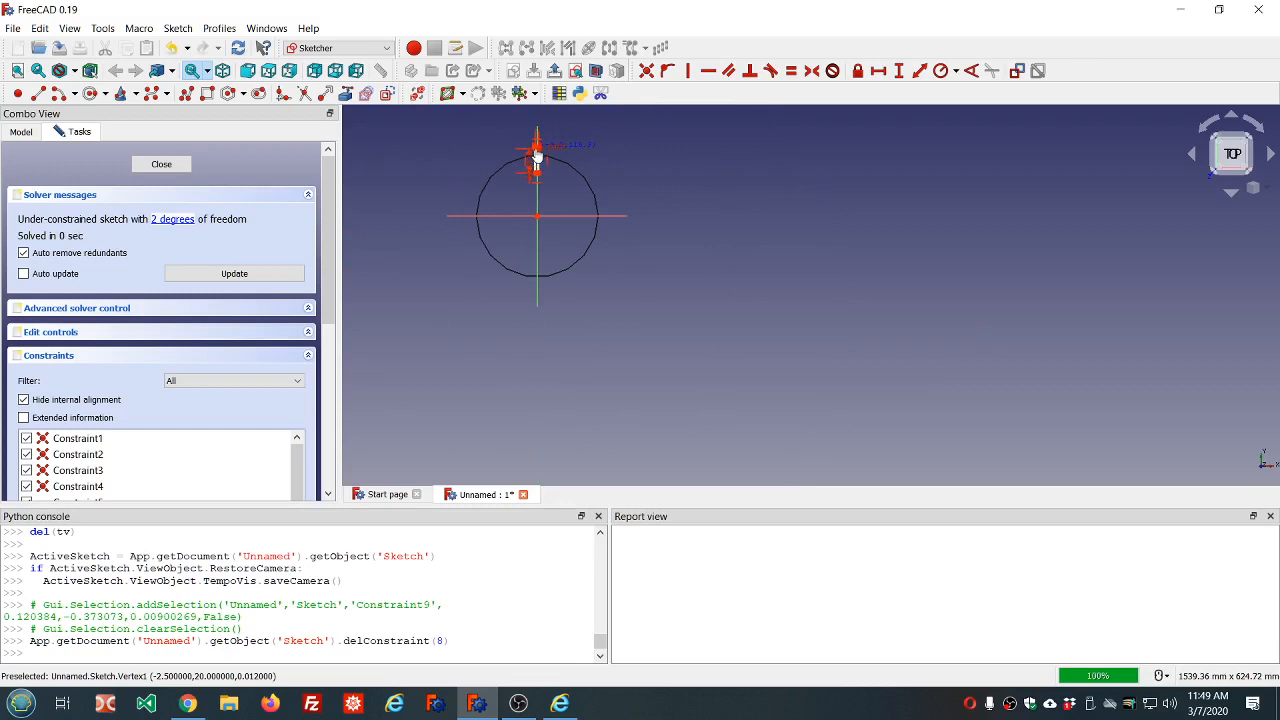
scroll(537, 155, "up", 5)
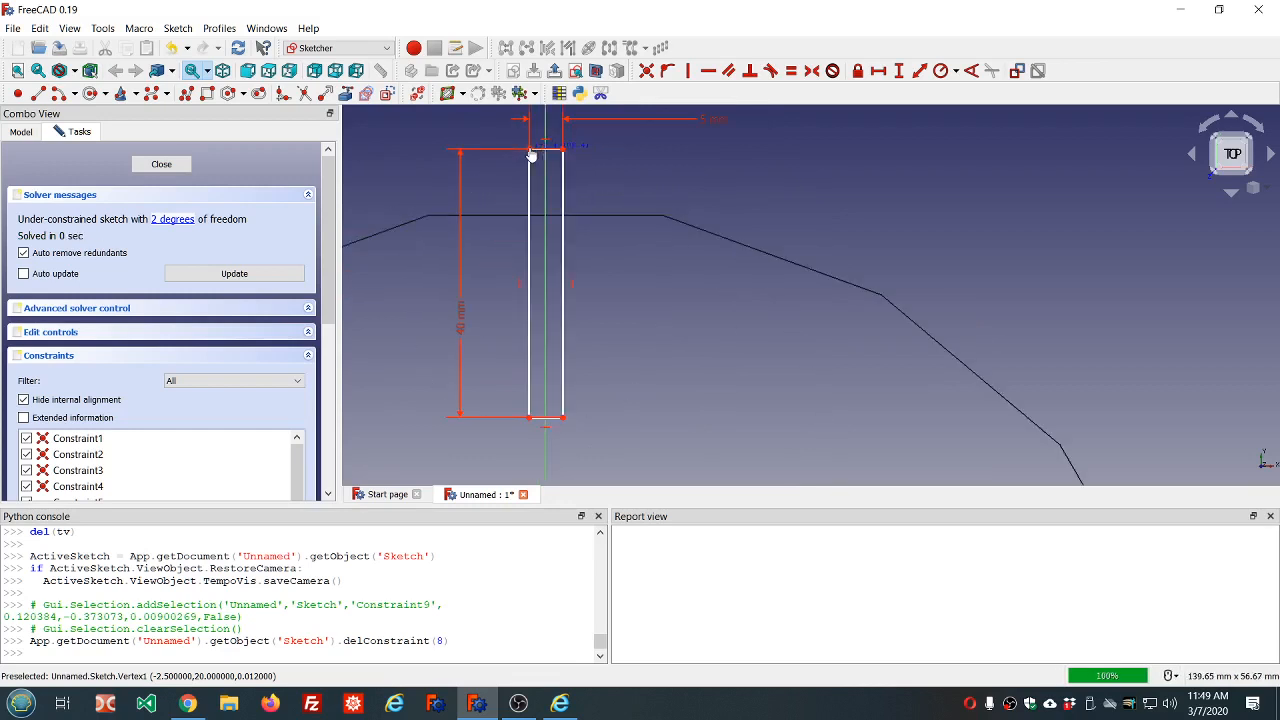
left_click_drag(531, 155, 529, 120)
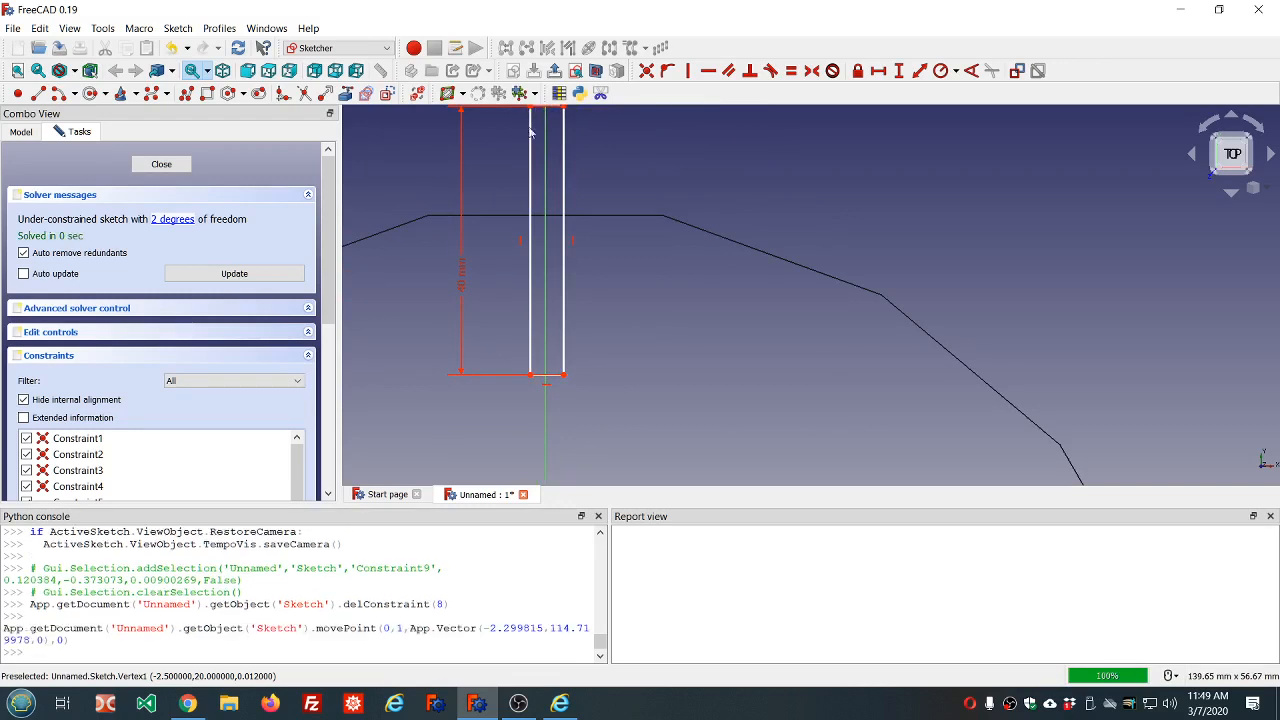
scroll(527, 170, "down", 2)
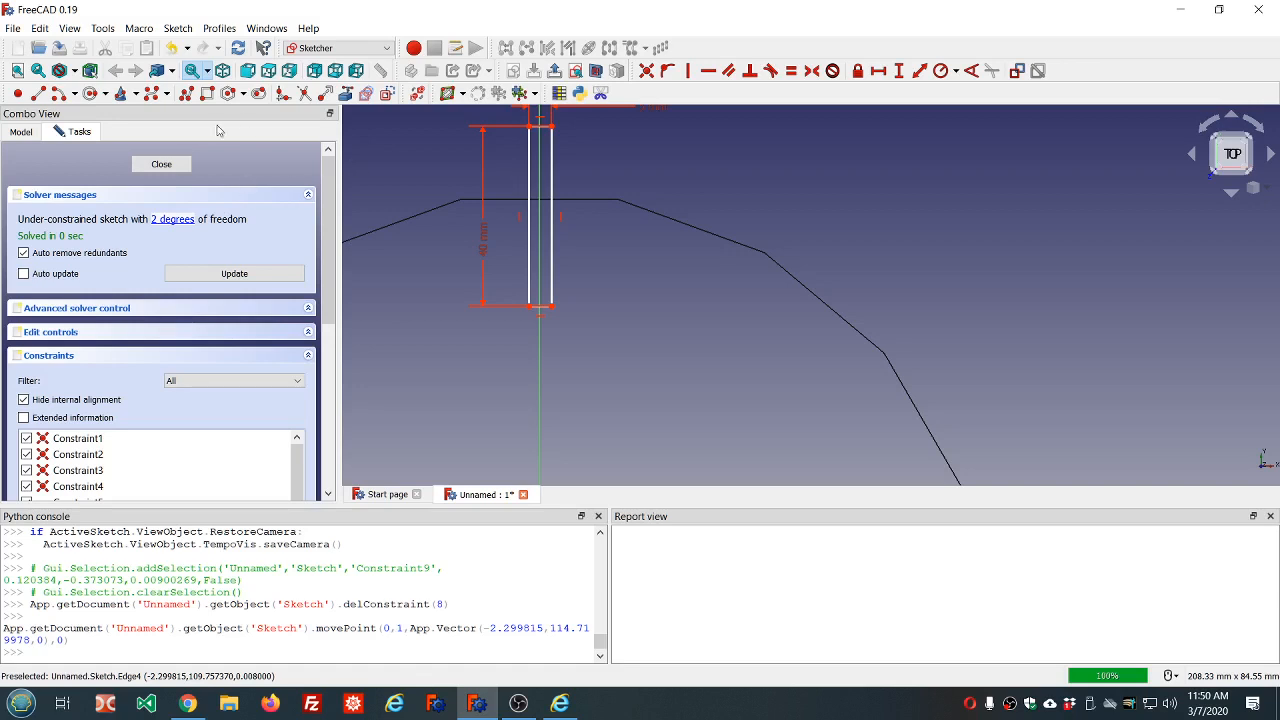
- Link the polygon's uppermost edge into the sketch as external geometry
left_click(345, 96)
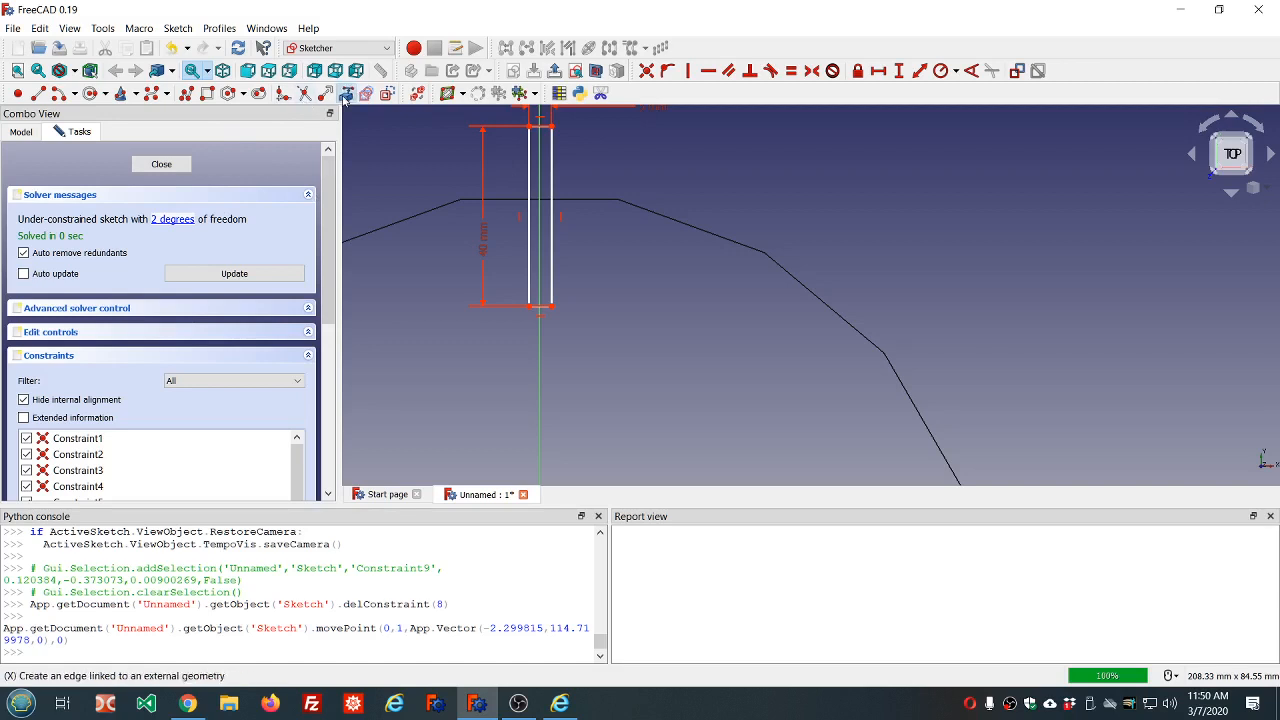
left_click(572, 199)
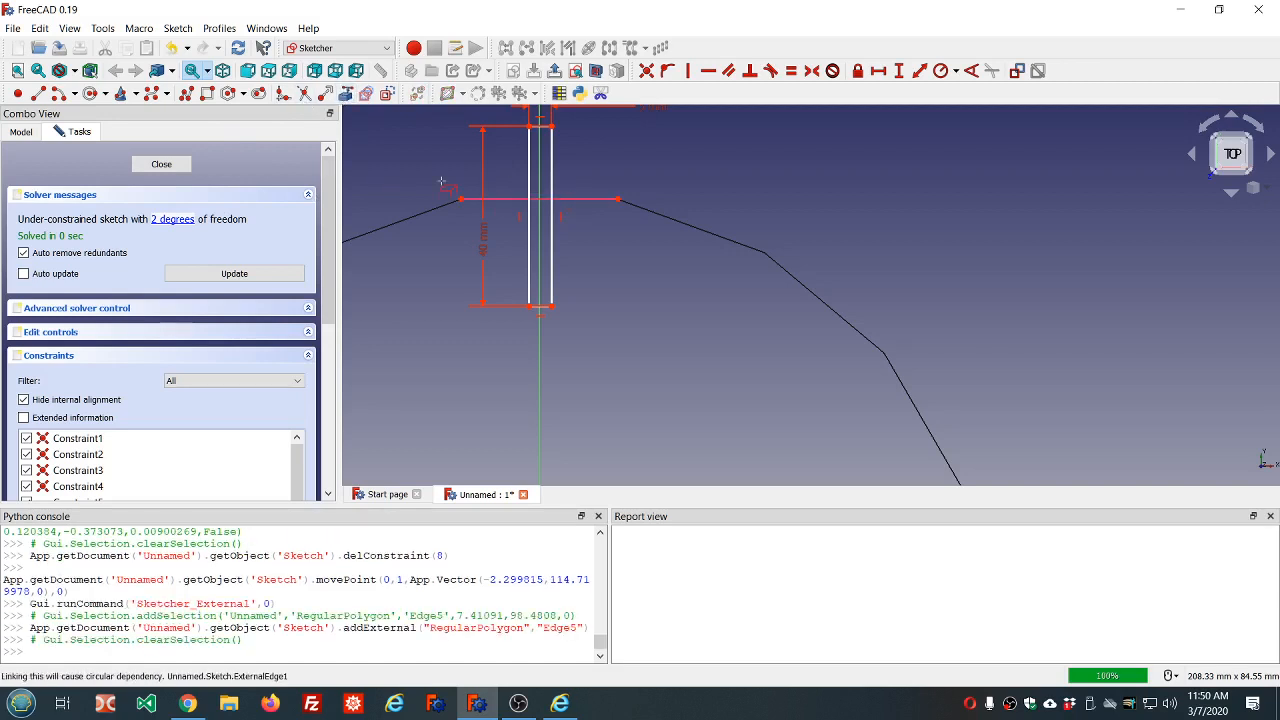
left_click(551, 126)
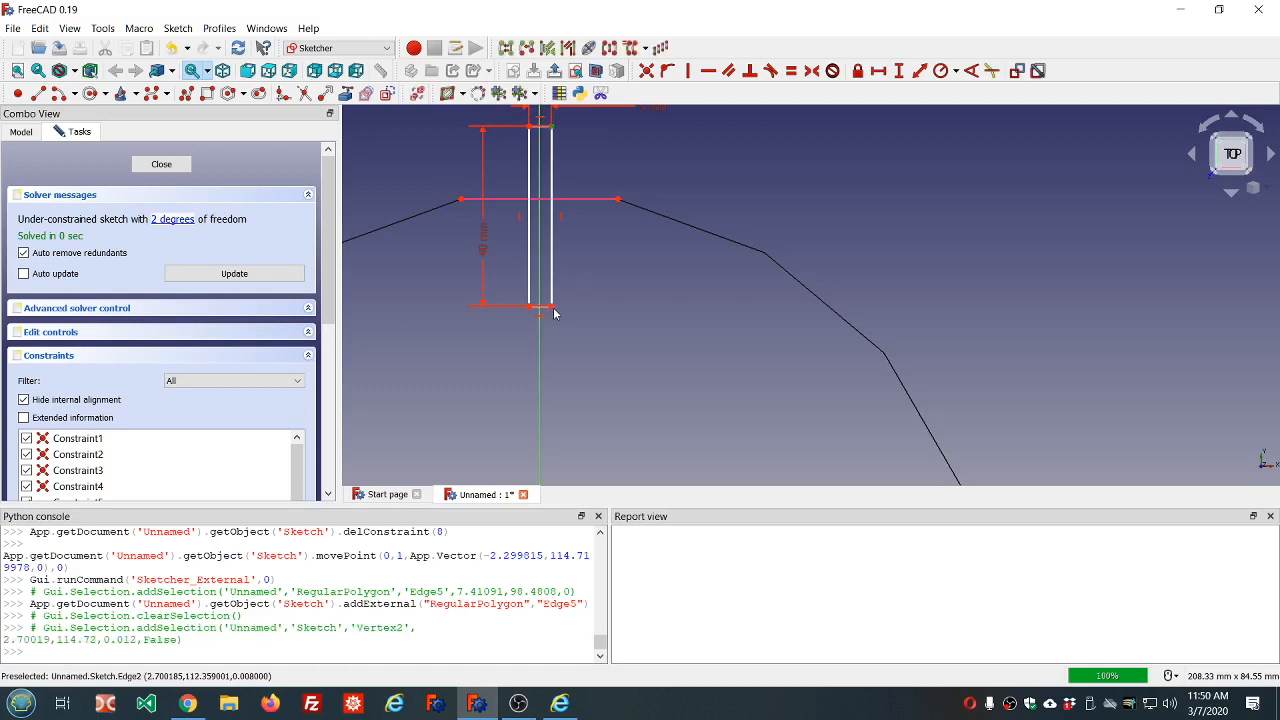
left_click(597, 297)
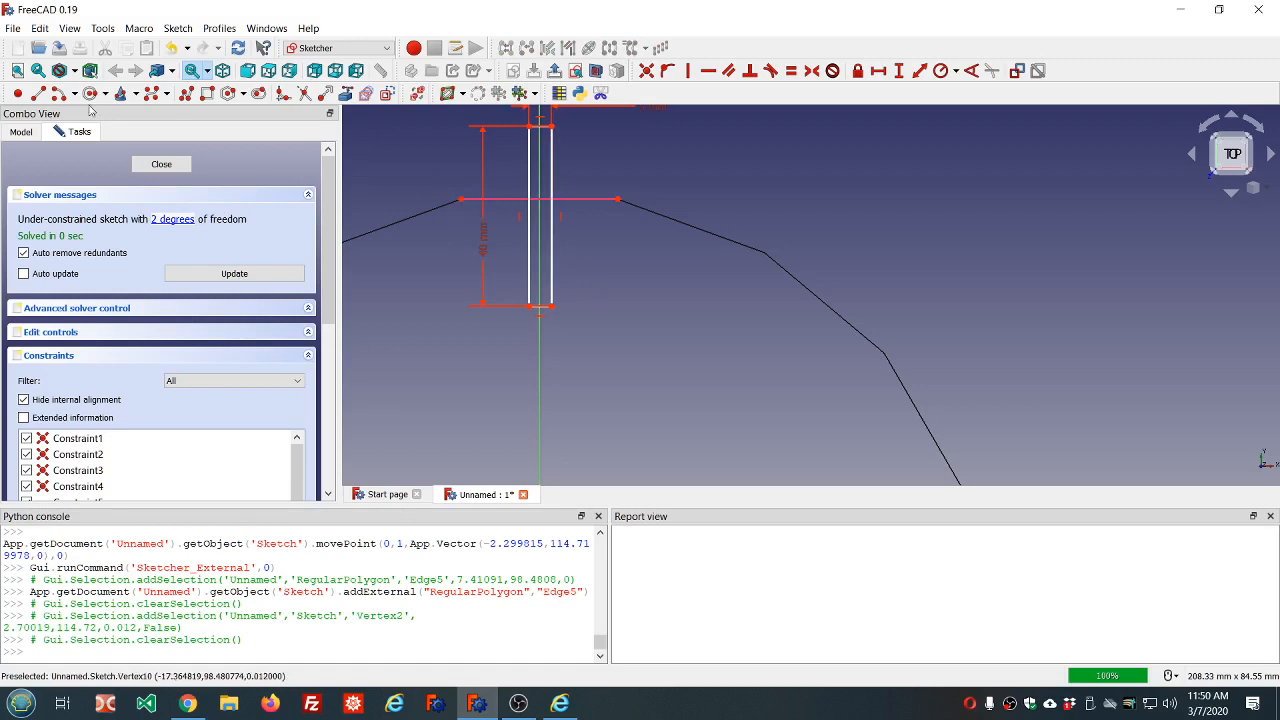
- Place a point on the linked edge and constrain it symmetrically between the edge's two endpoints
left_click(19, 93)
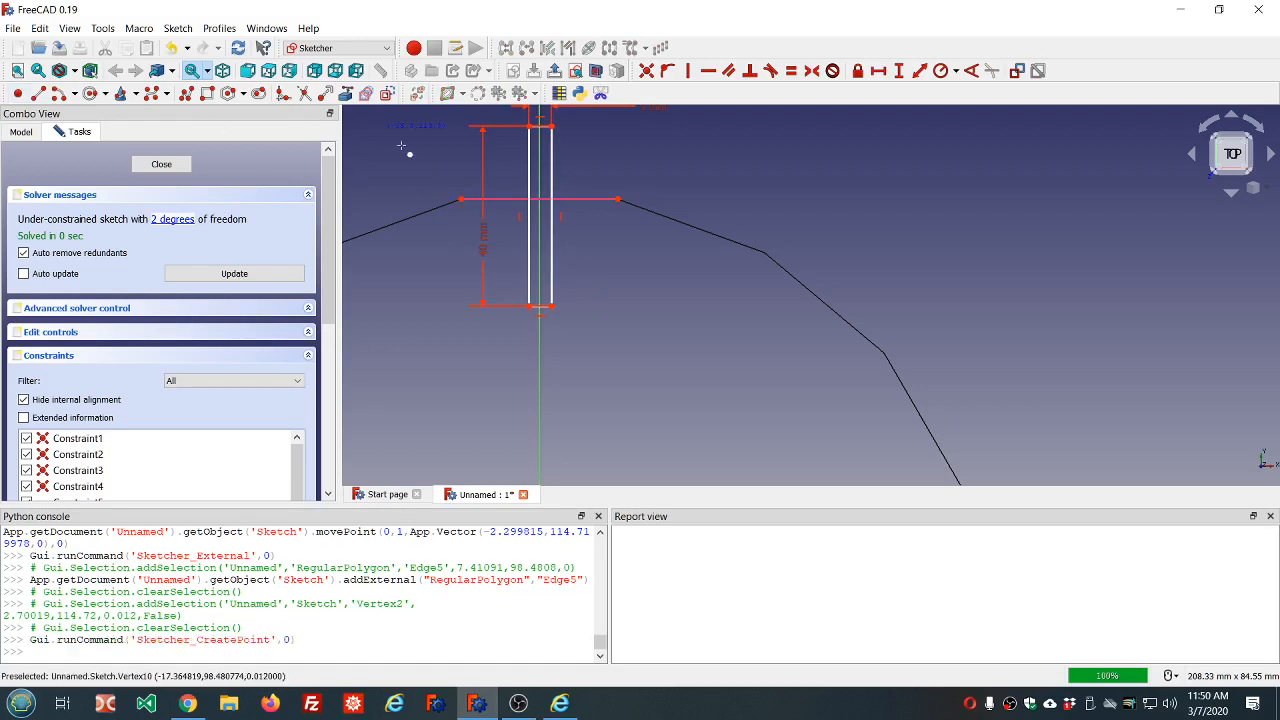
left_click(513, 199)
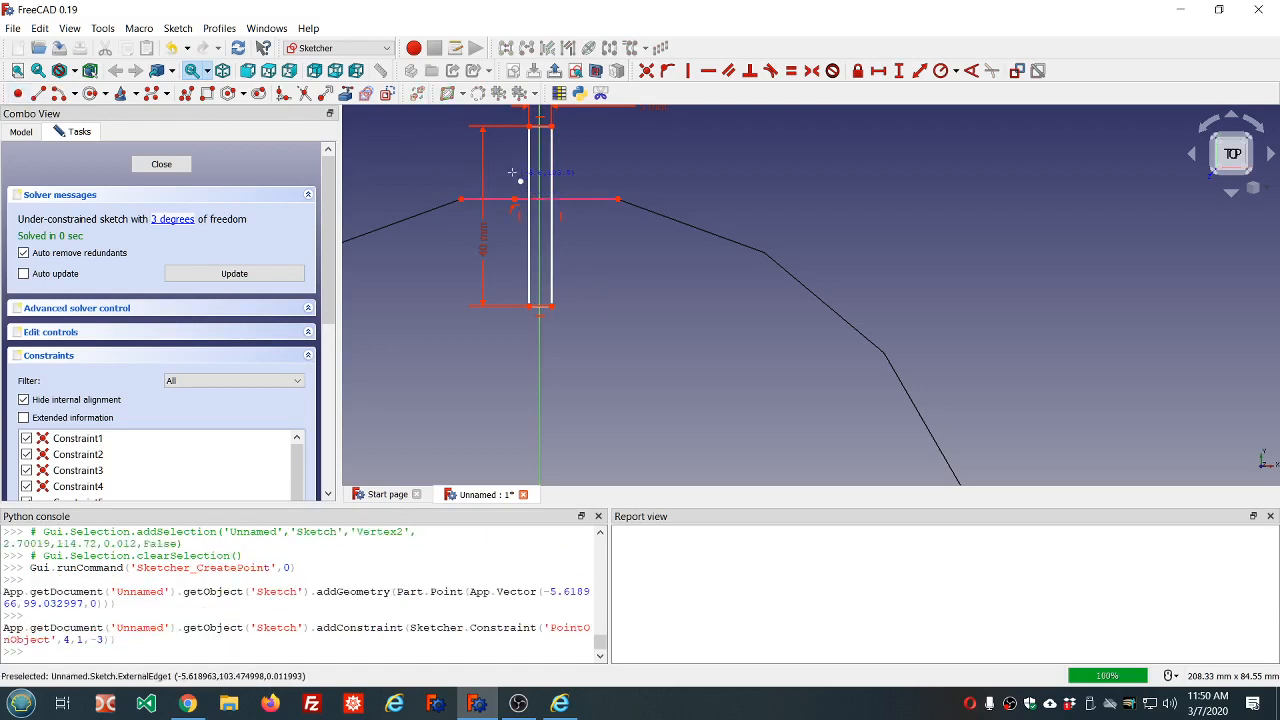
left_click(461, 200)
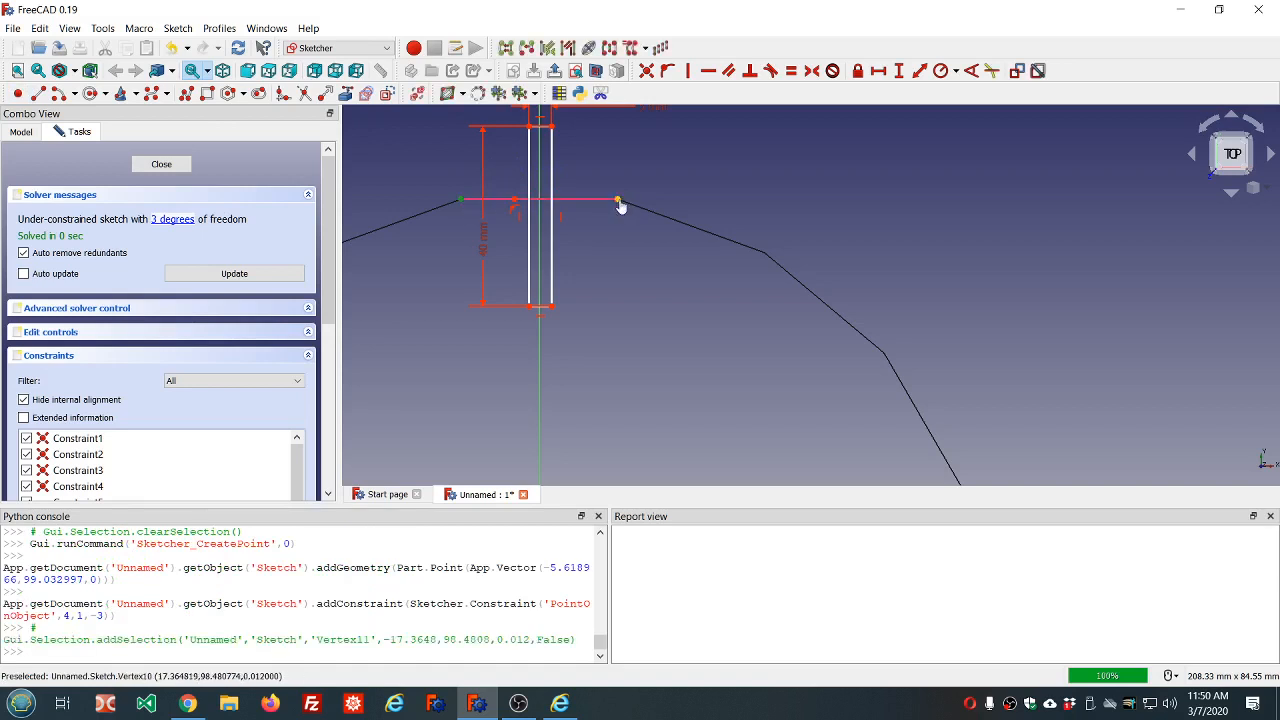
left_click(618, 200)
left_click(514, 201)
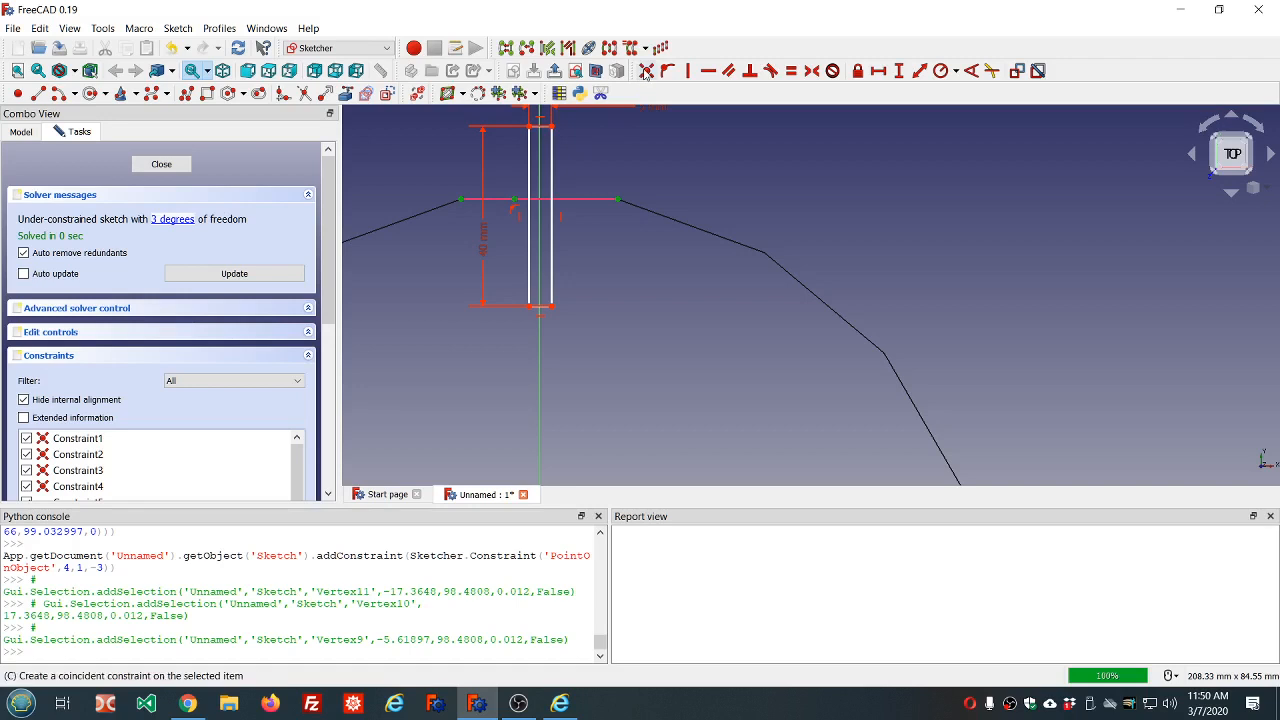
left_click(813, 71)
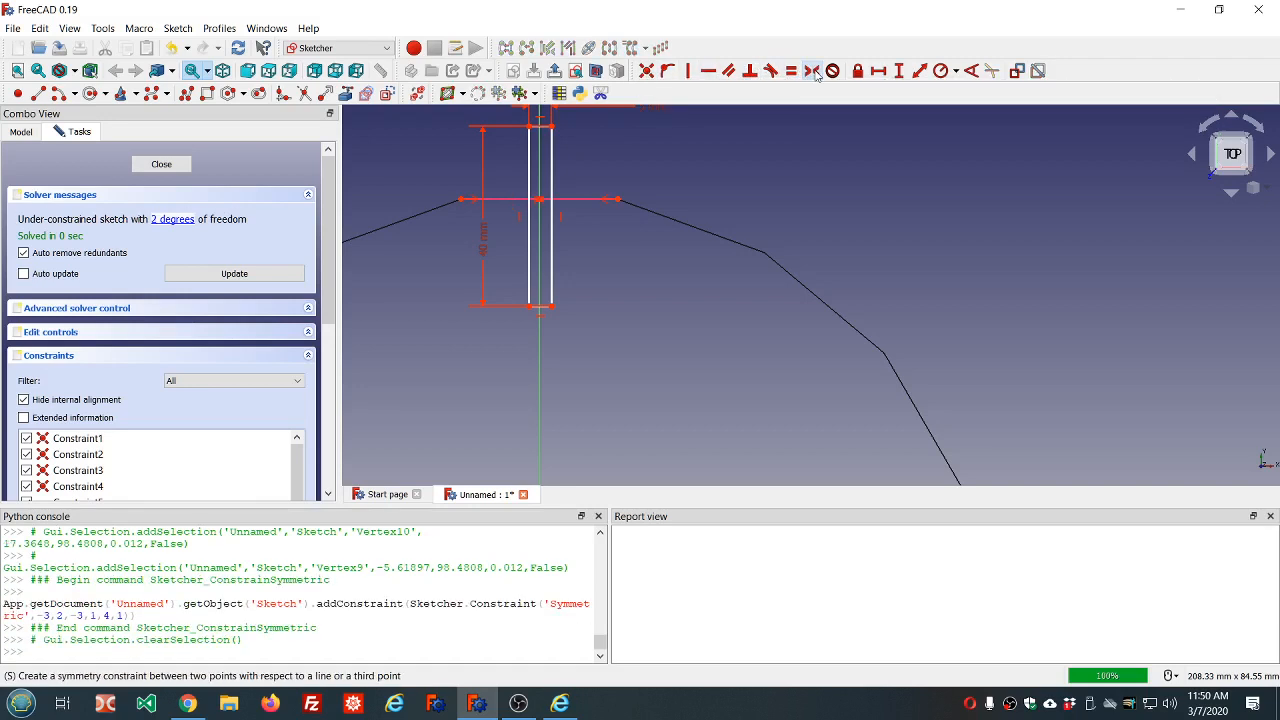
- Constrain the rectangle's upper-left and lower-right corners symmetrically about the linked edge's midpoint
left_click(529, 127)
left_click(551, 305)
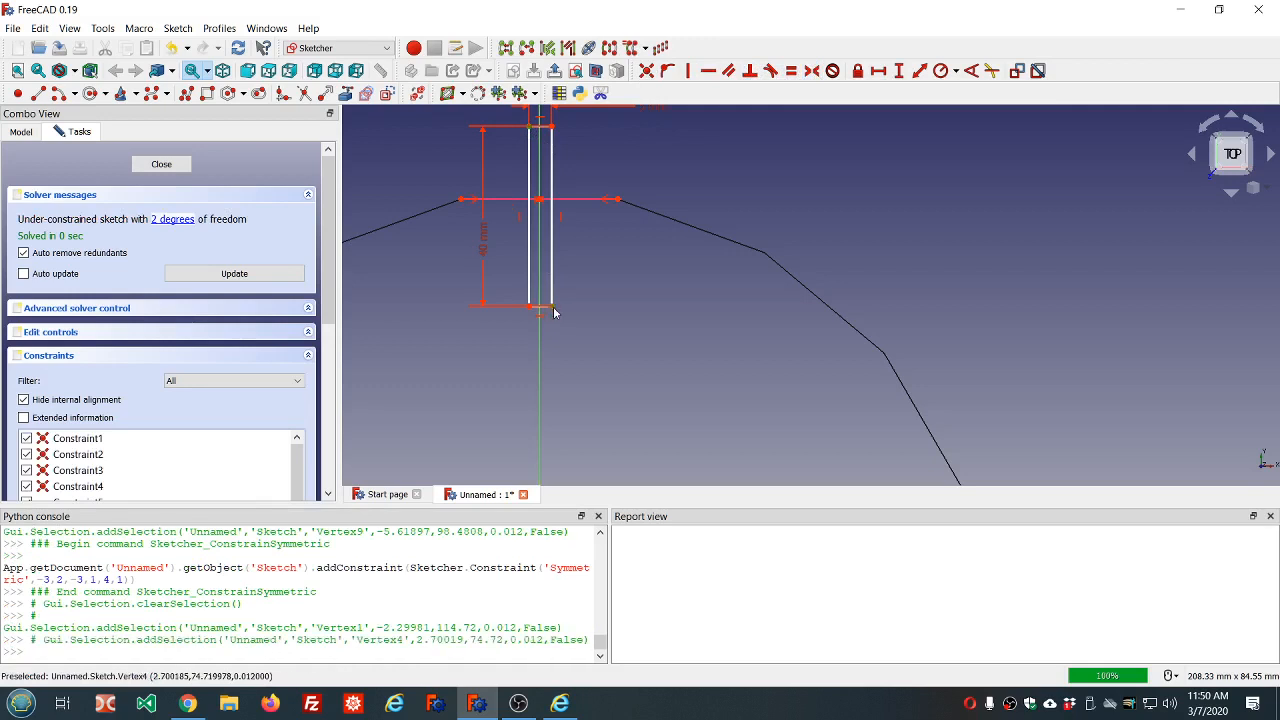
left_click(540, 201)
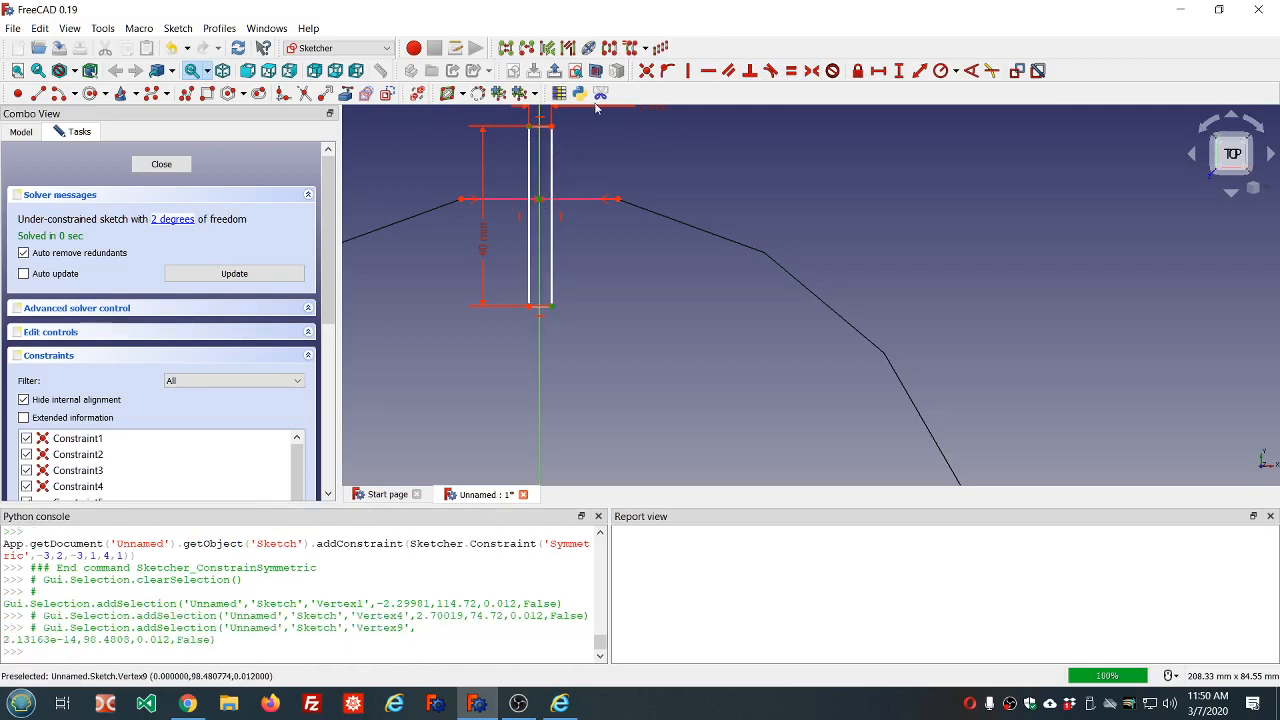
left_click(811, 72)
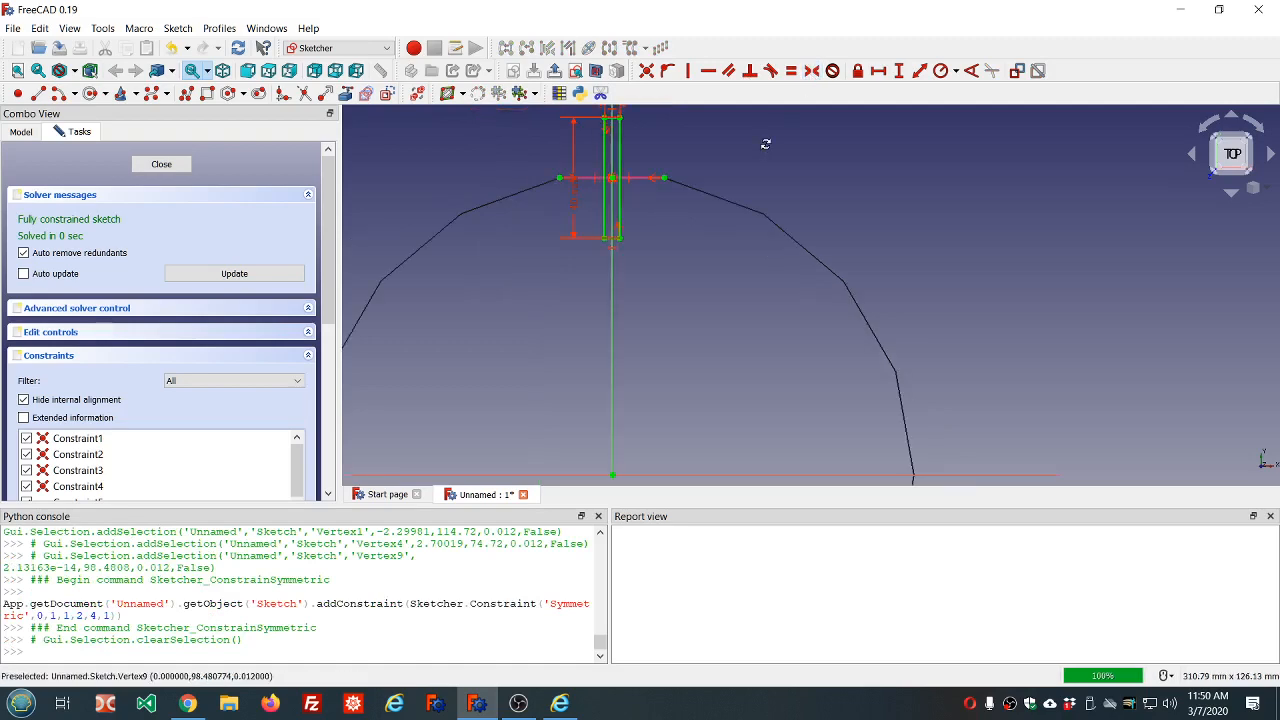
- Finish editing the constrained rectangle sketch and close it
mouse_move(766, 140)
middle_mouse_down()
mouse_move(600, 162)
mouse_move(714, 157)
mouse_move(718, 229)
mouse_move(731, 209)
mouse_move(739, 244)
mouse_move(740, 208)
mouse_move(765, 188)
middle_mouse_up()
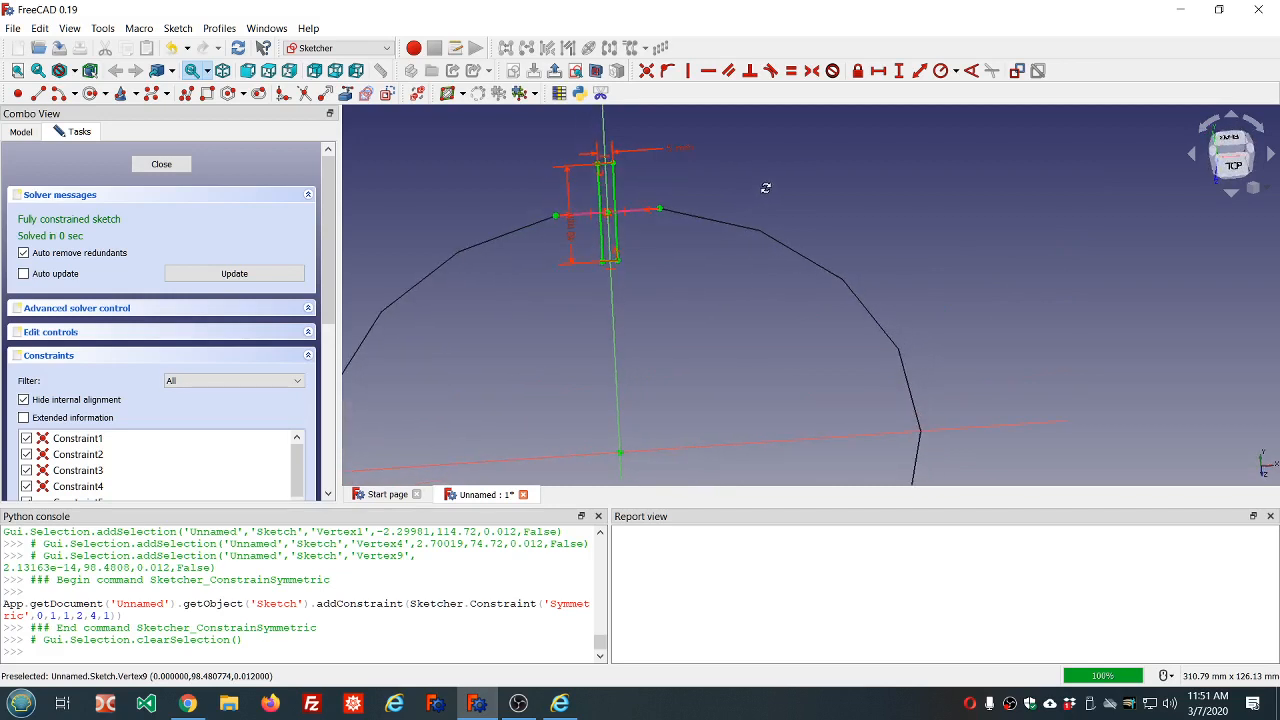
middle_click_drag(765, 188, 769, 164)
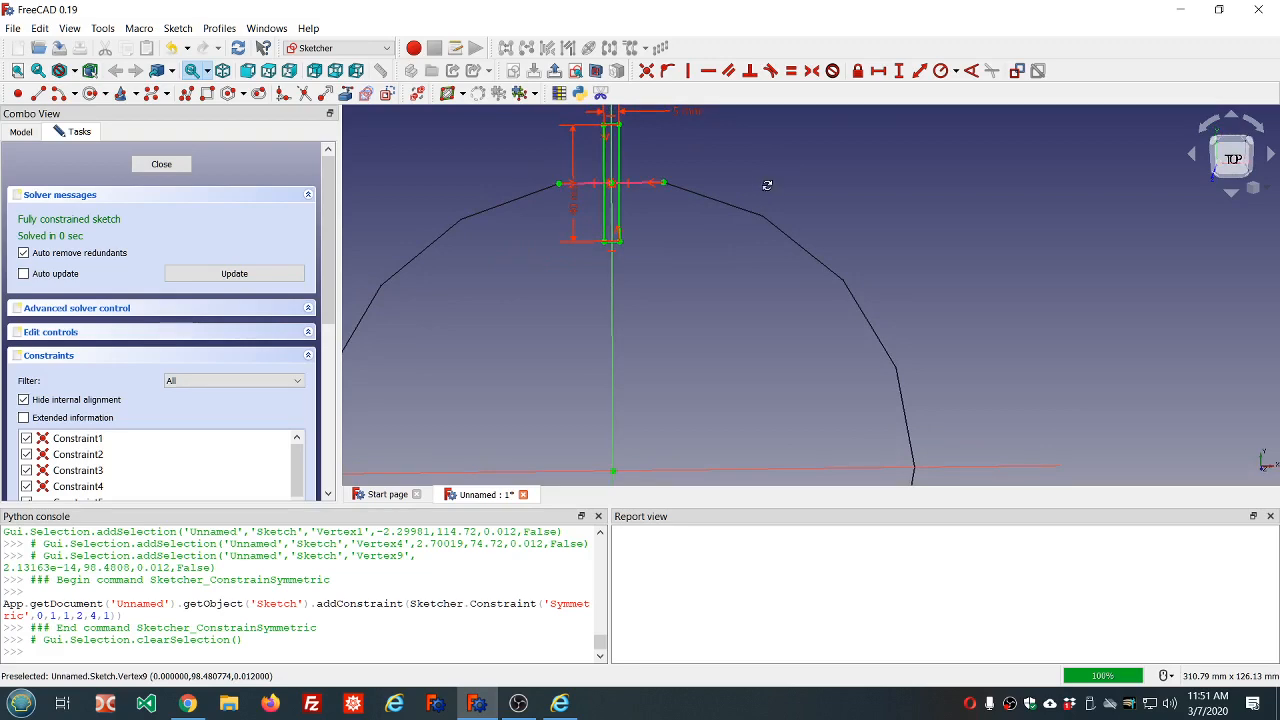
mouse_move(766, 187)
middle_mouse_down()
mouse_move(725, 215)
mouse_move(705, 262)
mouse_move(751, 291)
mouse_move(767, 291)
mouse_move(775, 240)
mouse_move(803, 200)
mouse_move(766, 190)
middle_mouse_up()
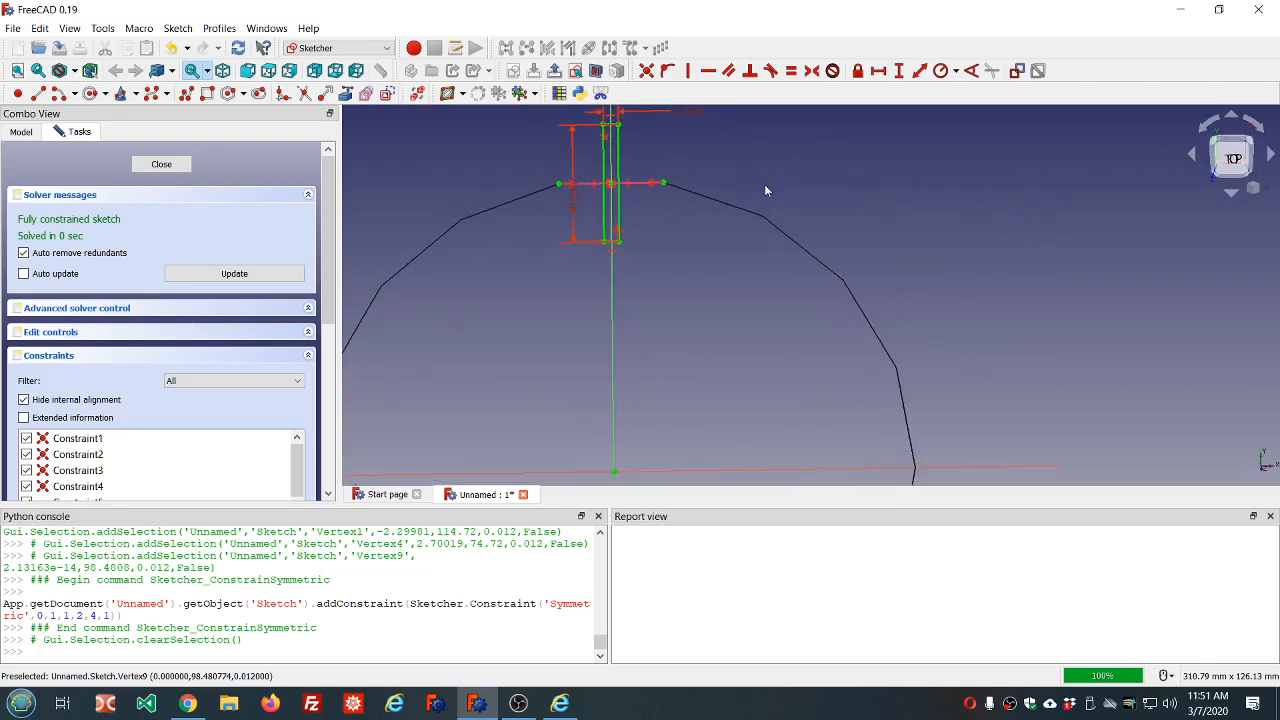
left_click(162, 165)
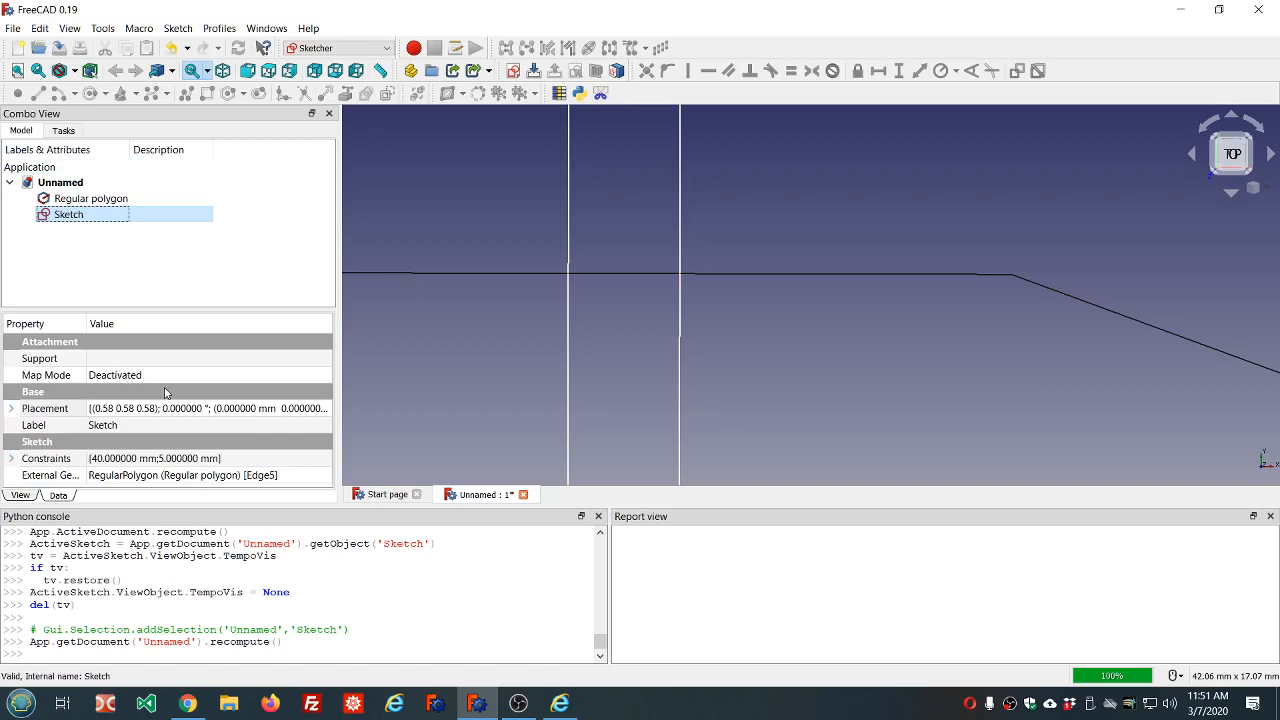
- Set the rotation axis in the rectangle sketch's placement to x 1, y 0, z 0
left_click(11, 411)
scroll(182, 425, "down", 1)
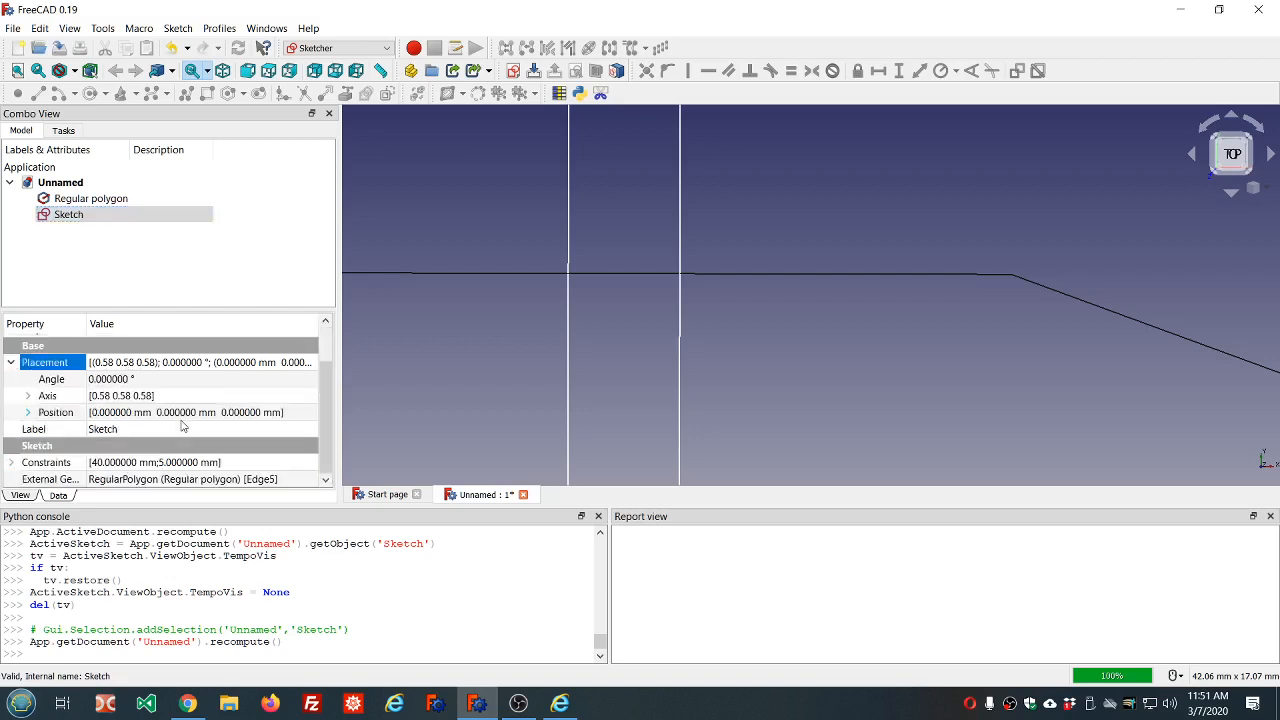
left_click(28, 396)
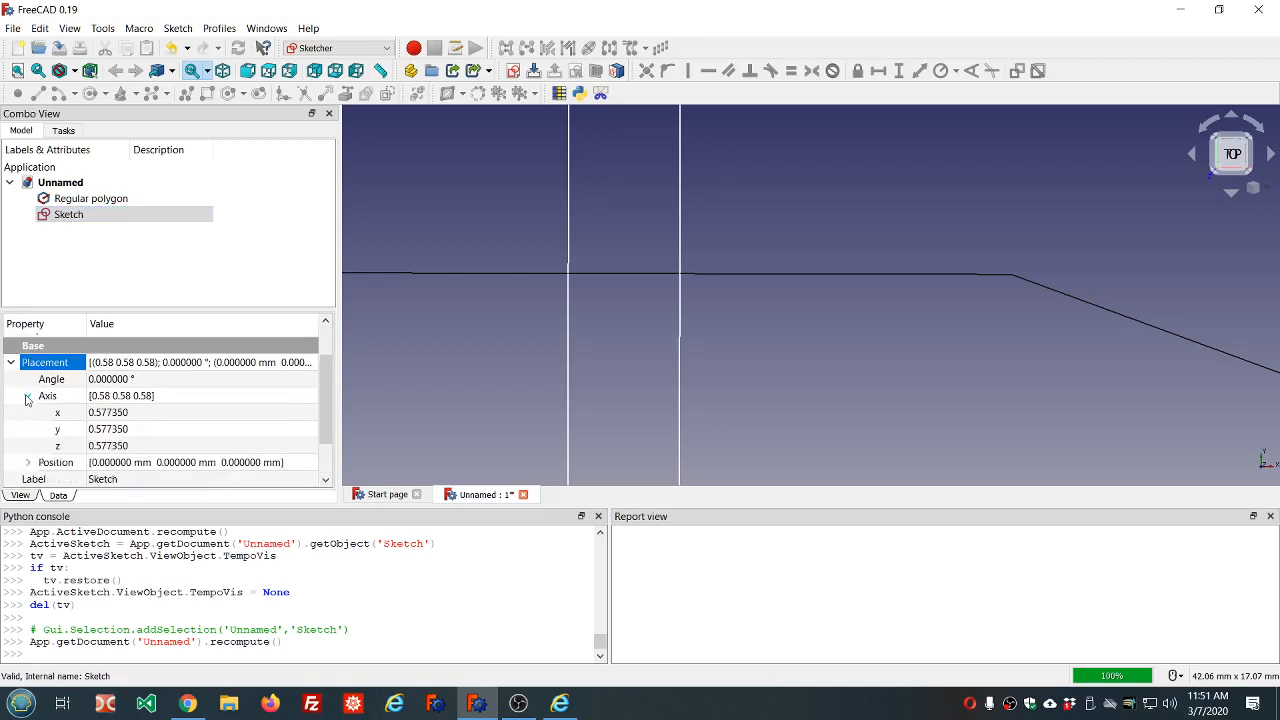
left_click(160, 413)
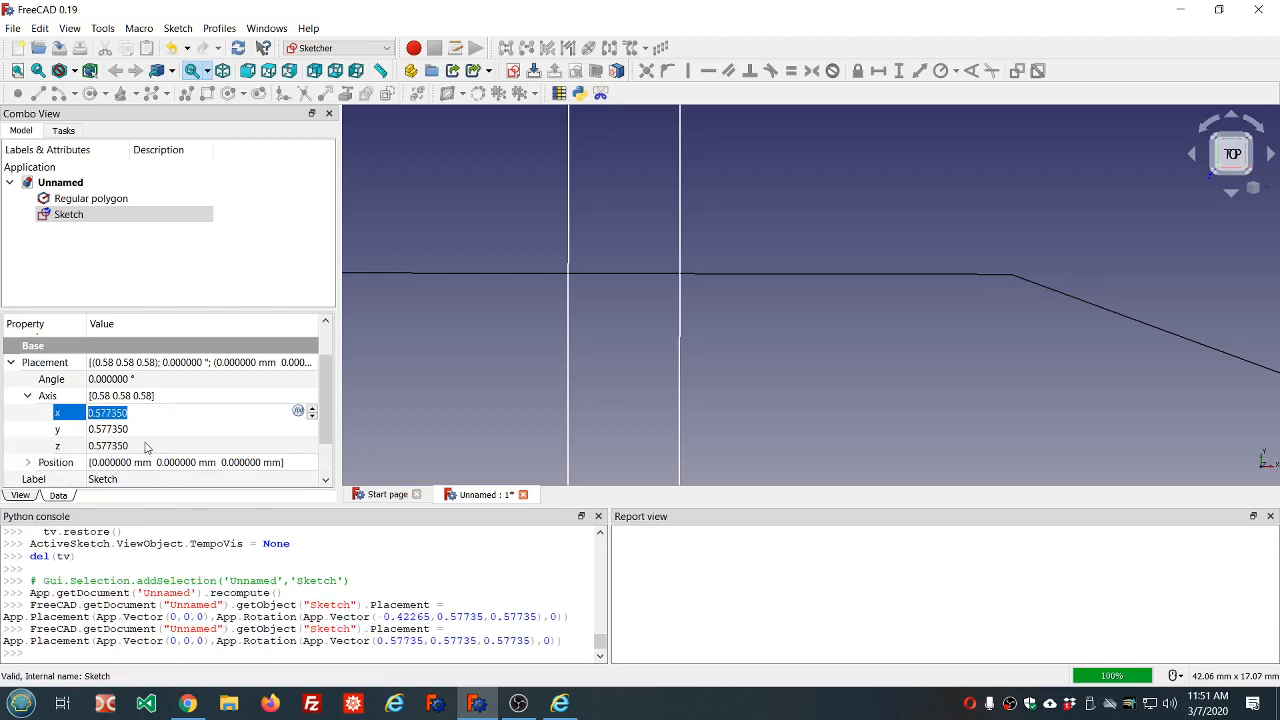
type("1")
left_click(146, 430)
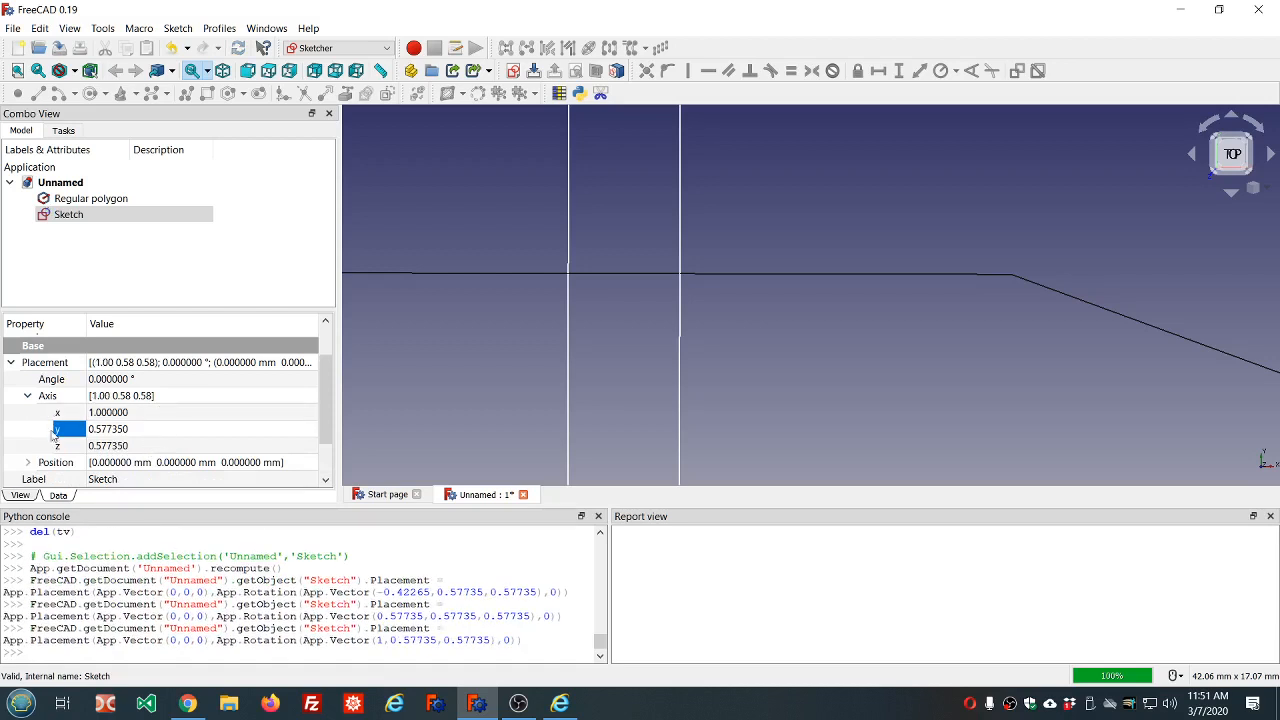
type("0")
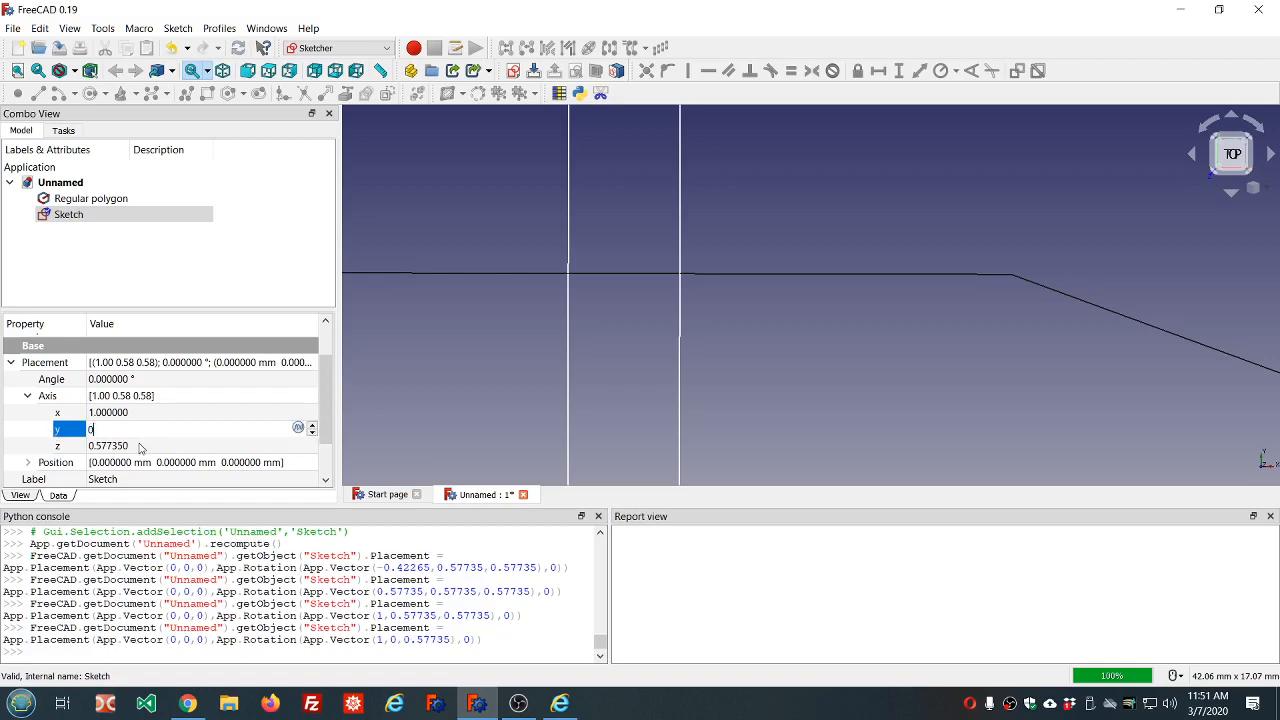
left_click(143, 445)
left_click(143, 445)
left_click_drag(144, 445, 74, 447)
type("0")
left_click(178, 429)
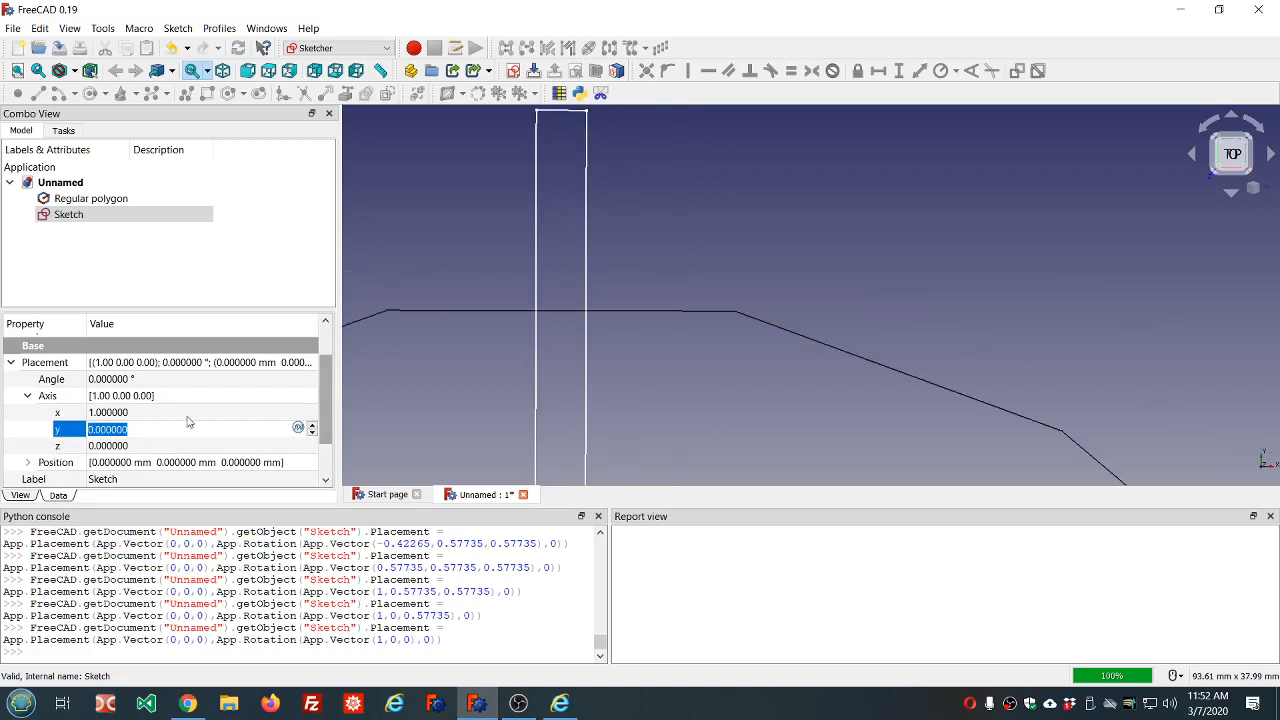
- Try small placement angles of 1 to 3° about the X axis and return the angle to 0°
left_click(177, 381)
type("1")
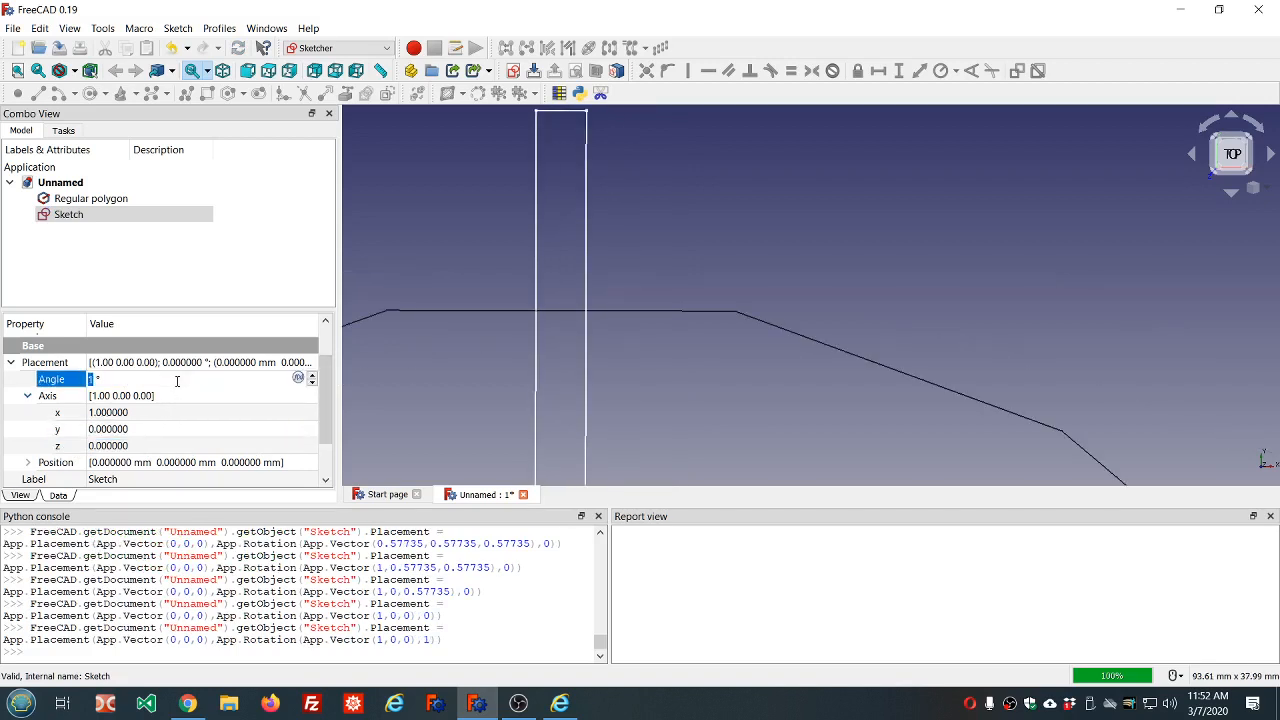
scroll(177, 381, "up", 2)
scroll(177, 381, "down", 3)
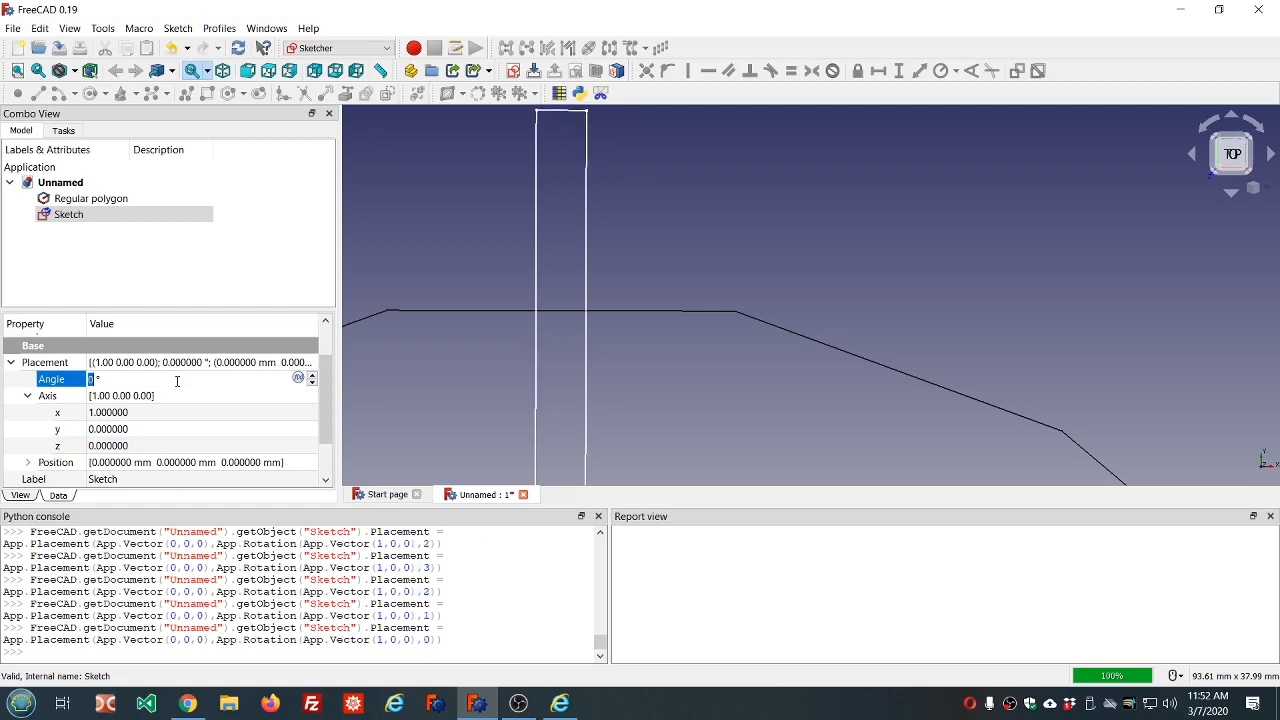
- Rotate the rectangle sketch 90° about the Y axis, using its center of mass as the rotation center
left_click(263, 363)
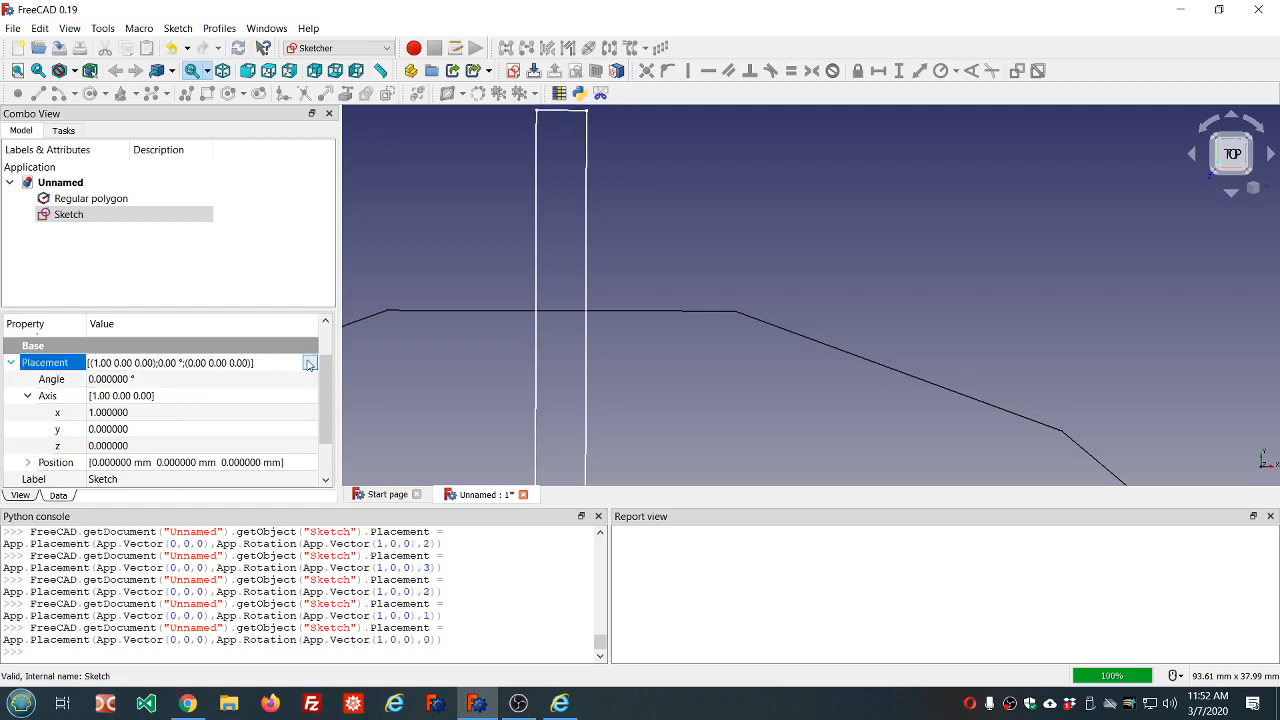
left_click(308, 363)
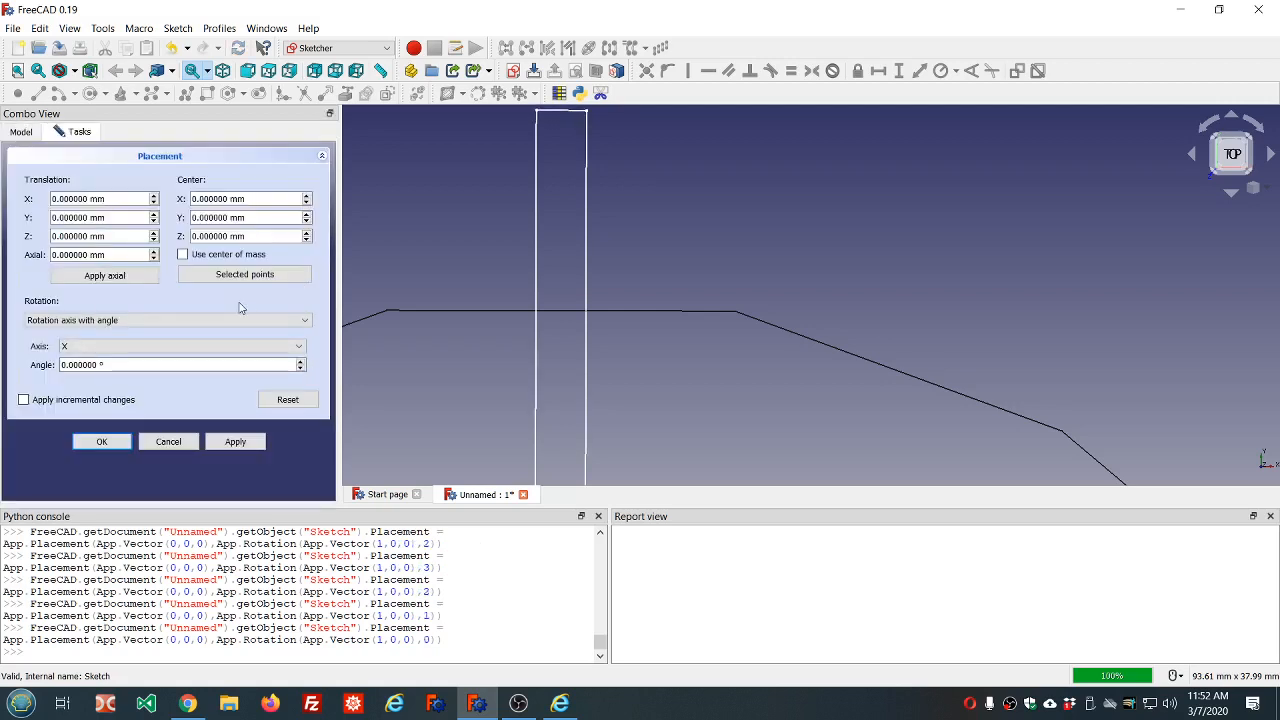
left_click(183, 254)
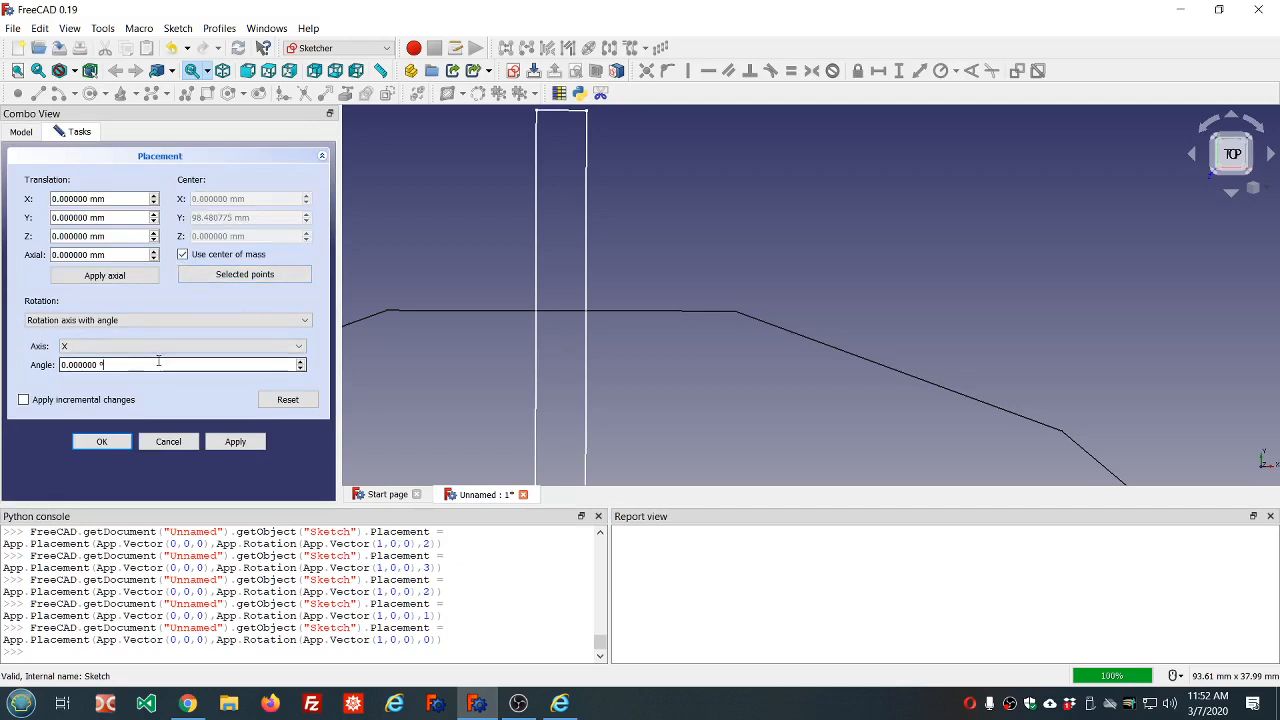
scroll(158, 361, "up", 1)
left_click(158, 346)
left_click(142, 369)
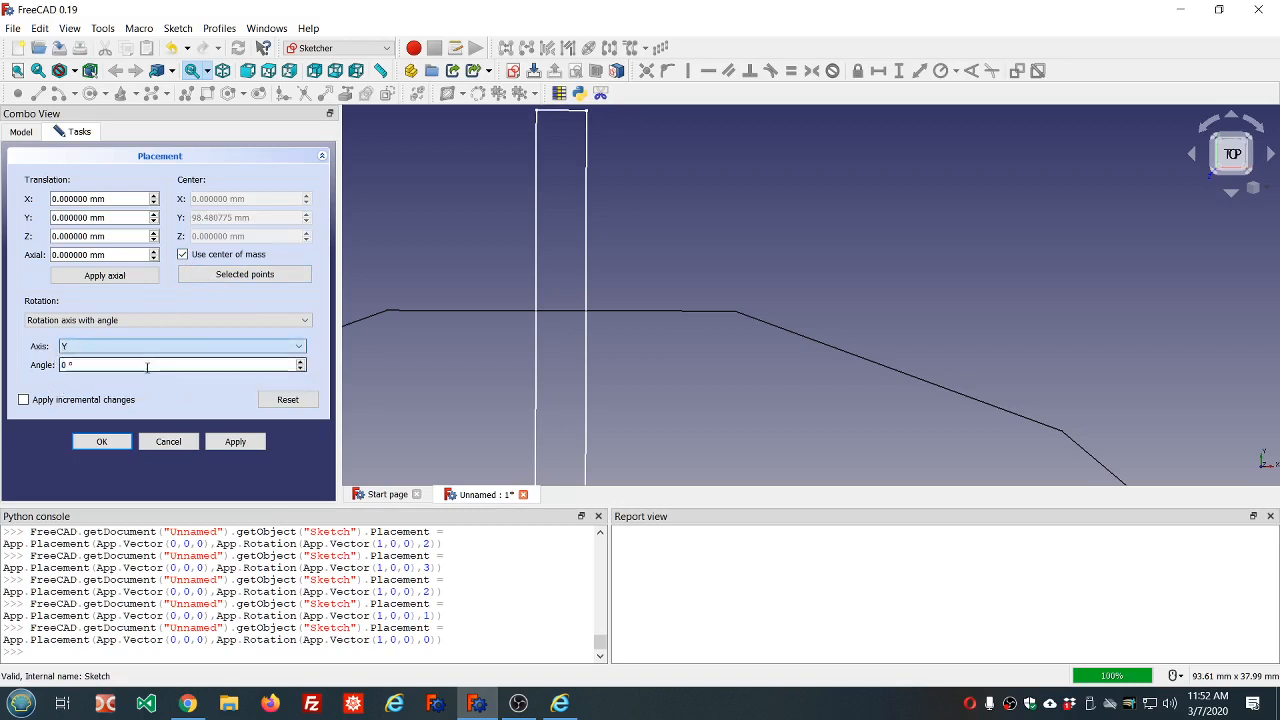
scroll(142, 369, "up", 20)
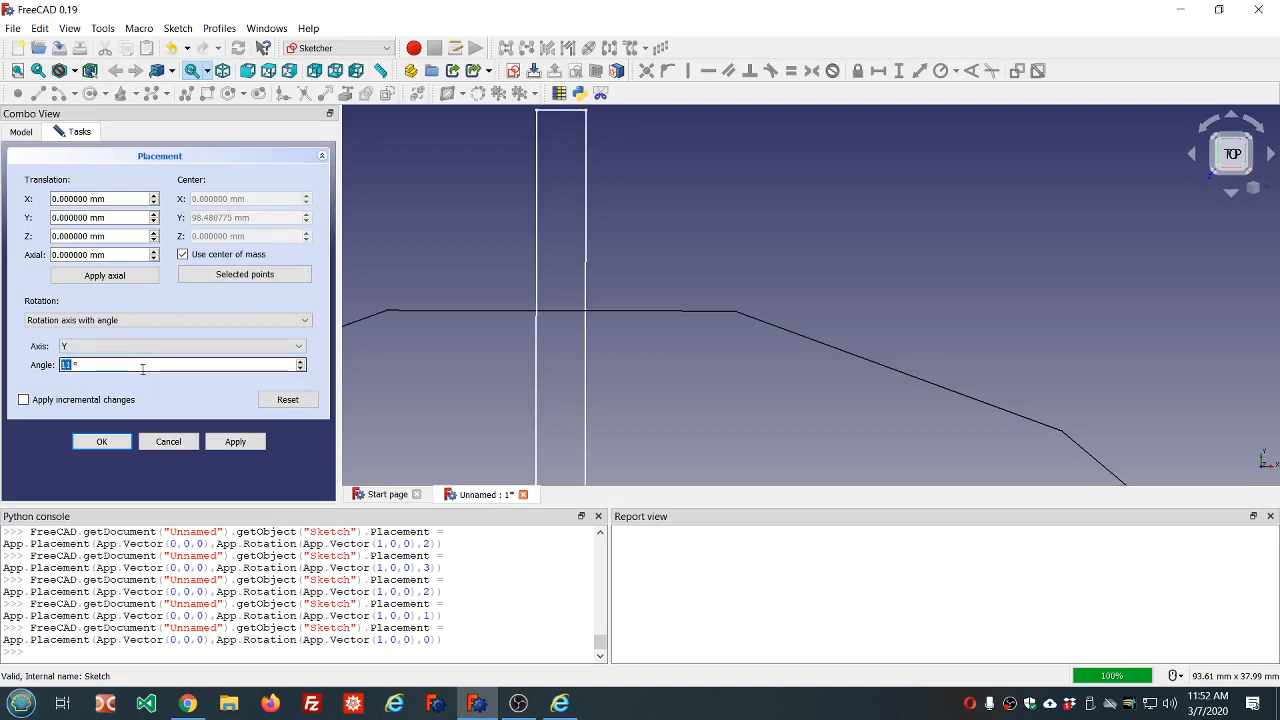
scroll(142, 369, "up", 5)
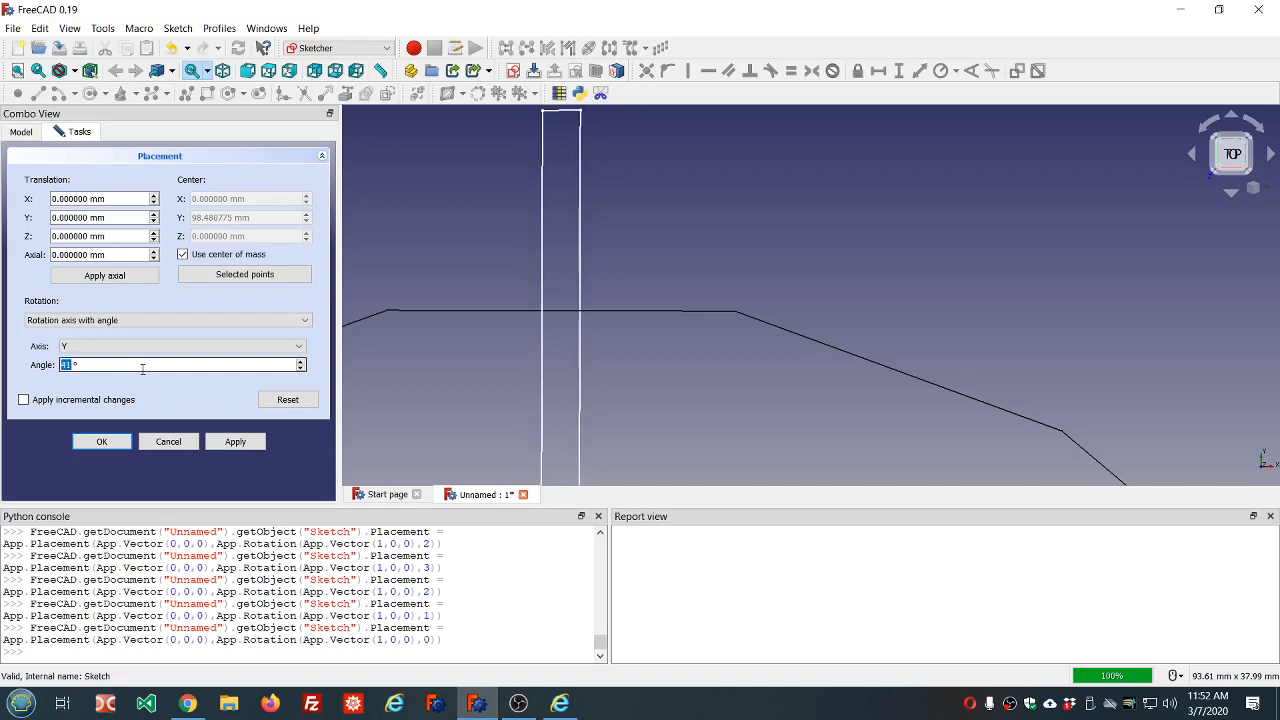
type("90")
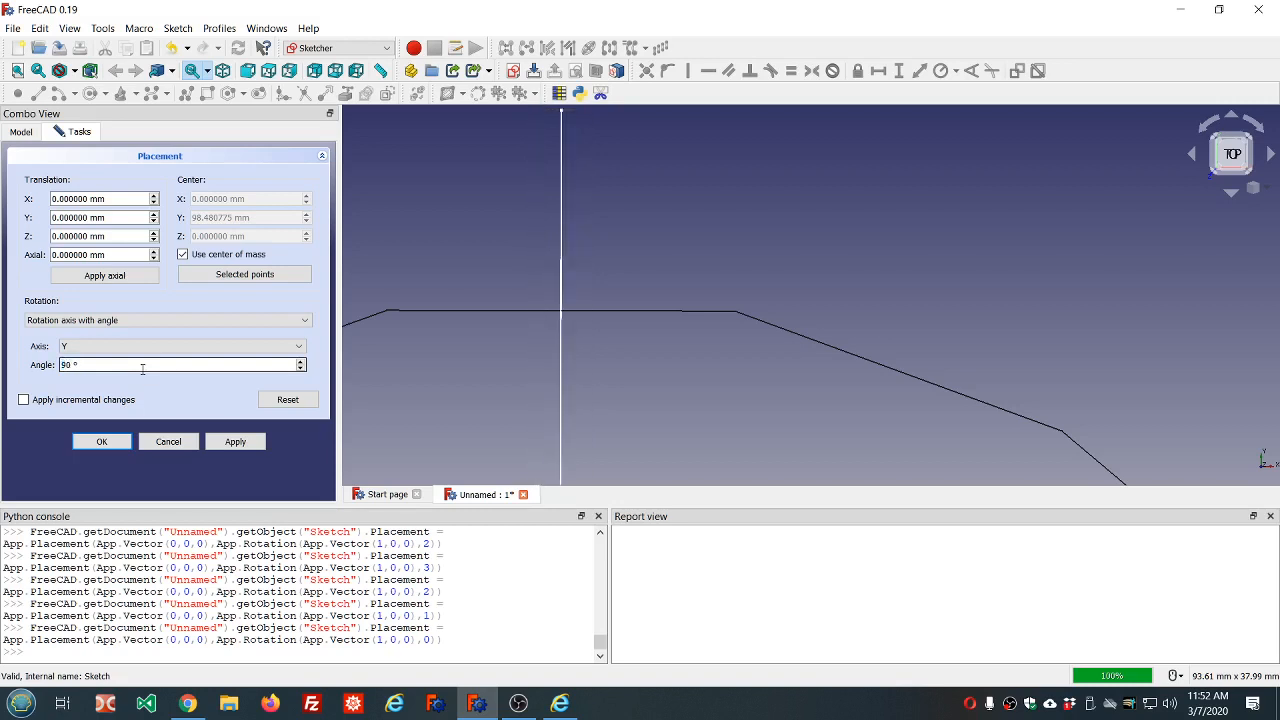
left_click(113, 447)
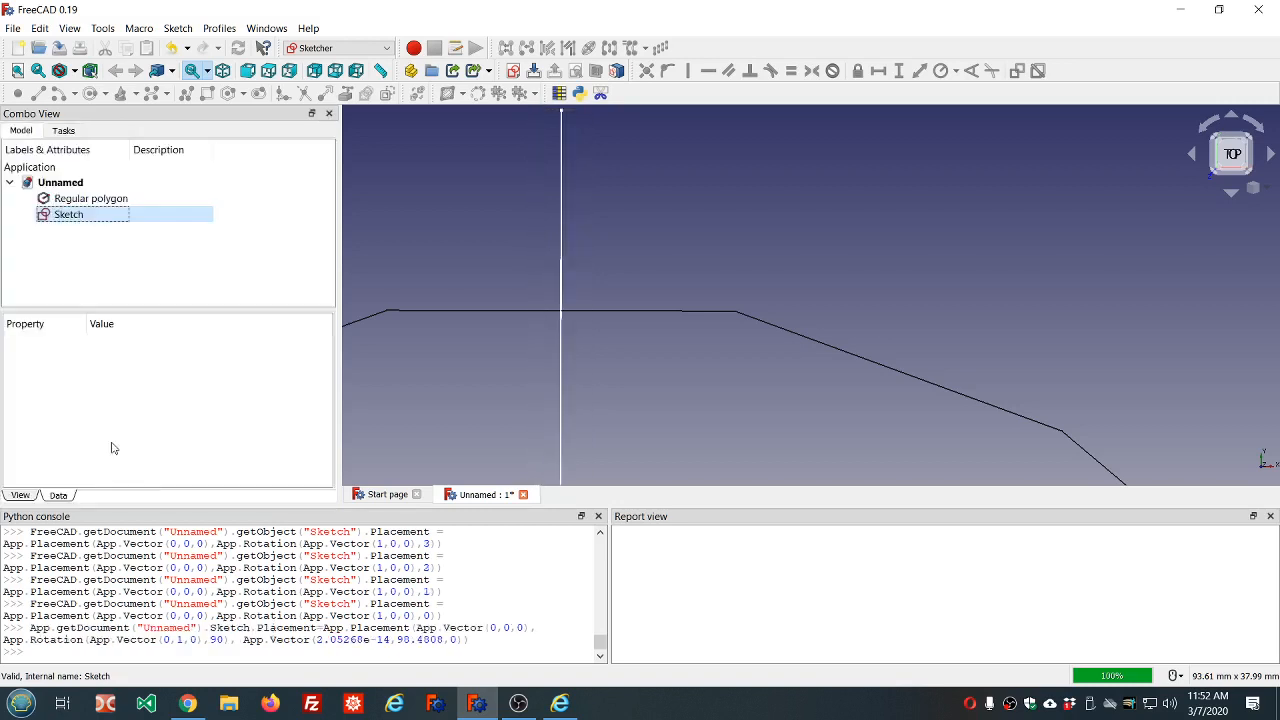
- Switch to the Draft workbench and create an array from the rotated rectangle sketch
left_click(660, 269)
scroll(660, 267, "down", 4)
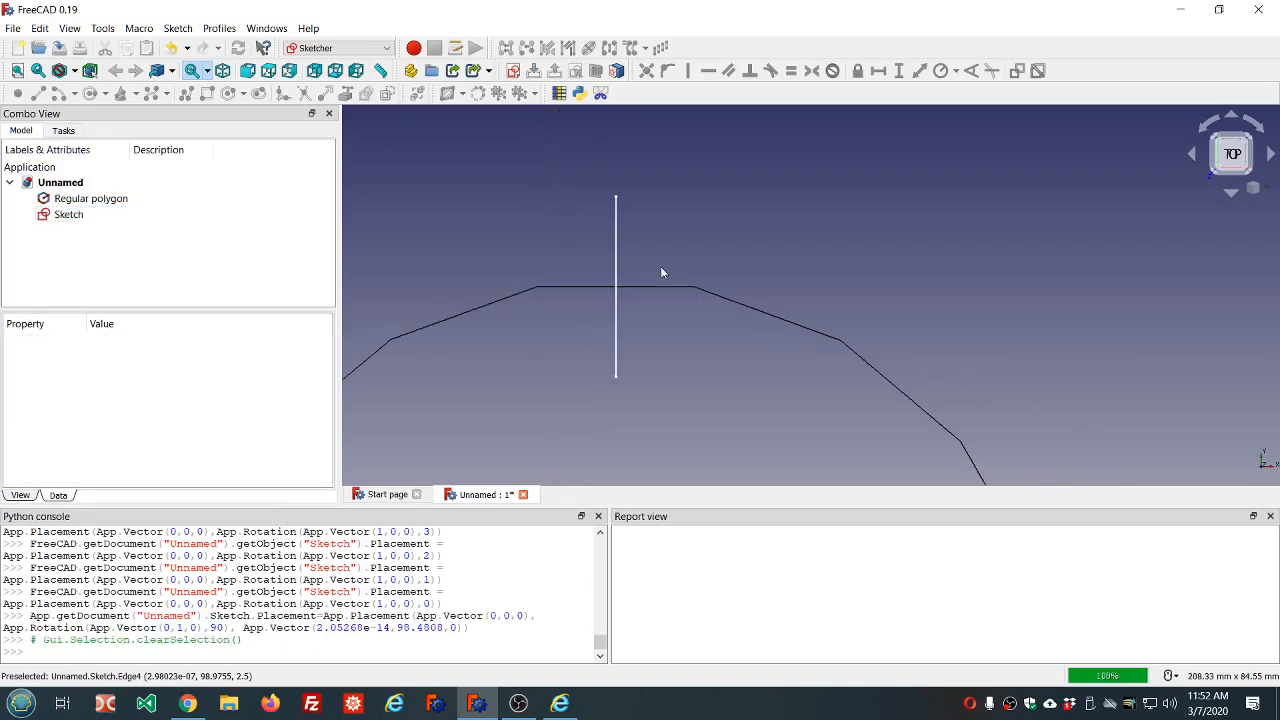
mouse_move(777, 258)
middle_mouse_down()
mouse_move(597, 296)
mouse_move(537, 323)
mouse_move(640, 308)
mouse_move(733, 267)
middle_mouse_up()
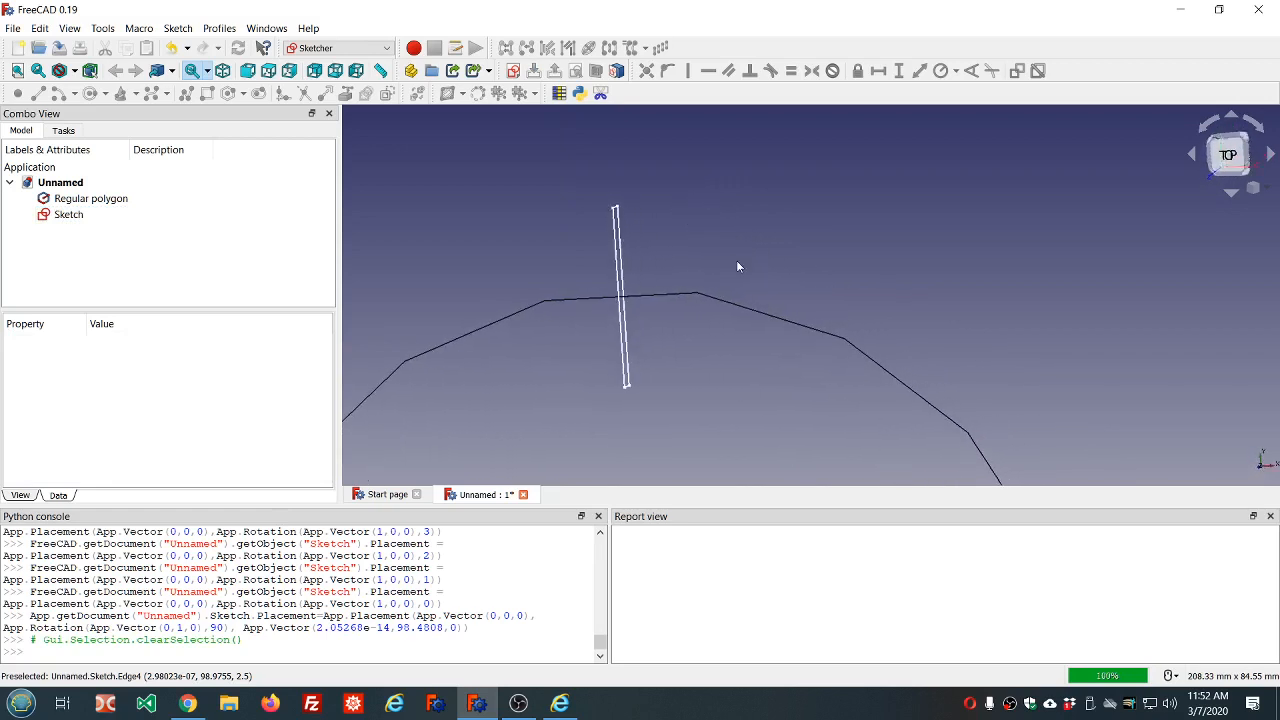
scroll(737, 272, "down", 6)
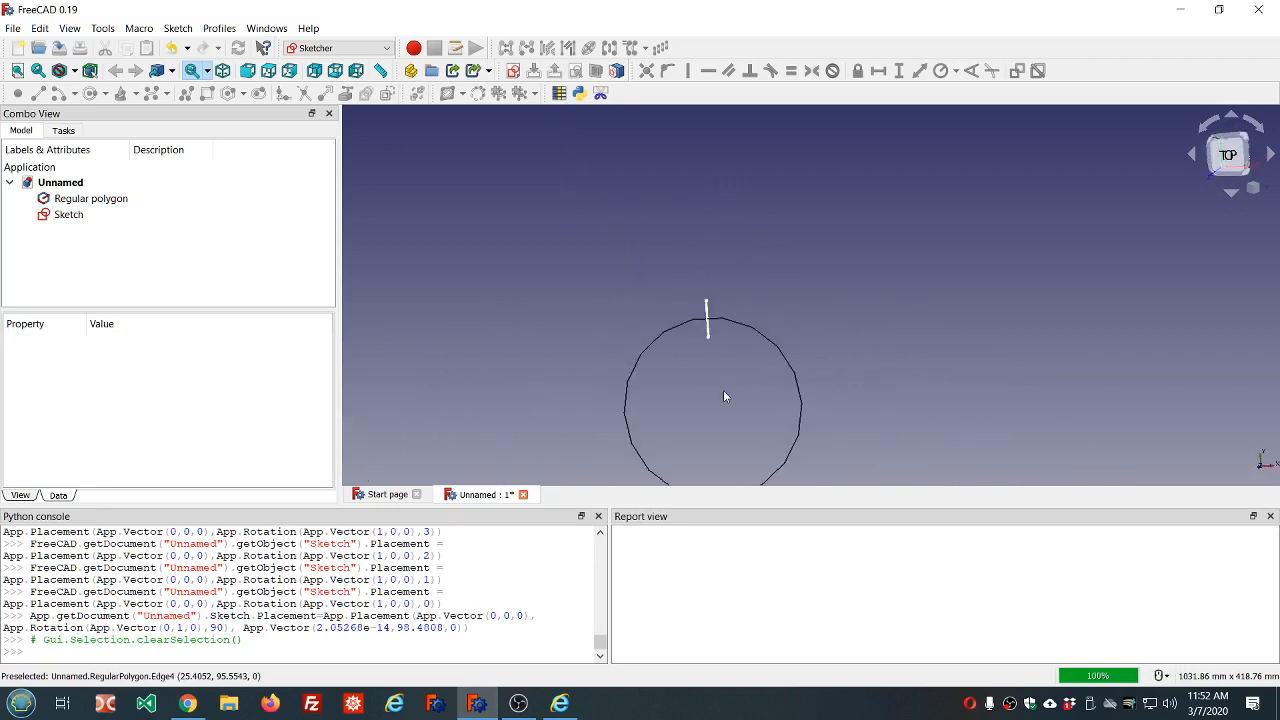
middle_click_drag(720, 397, 700, 308)
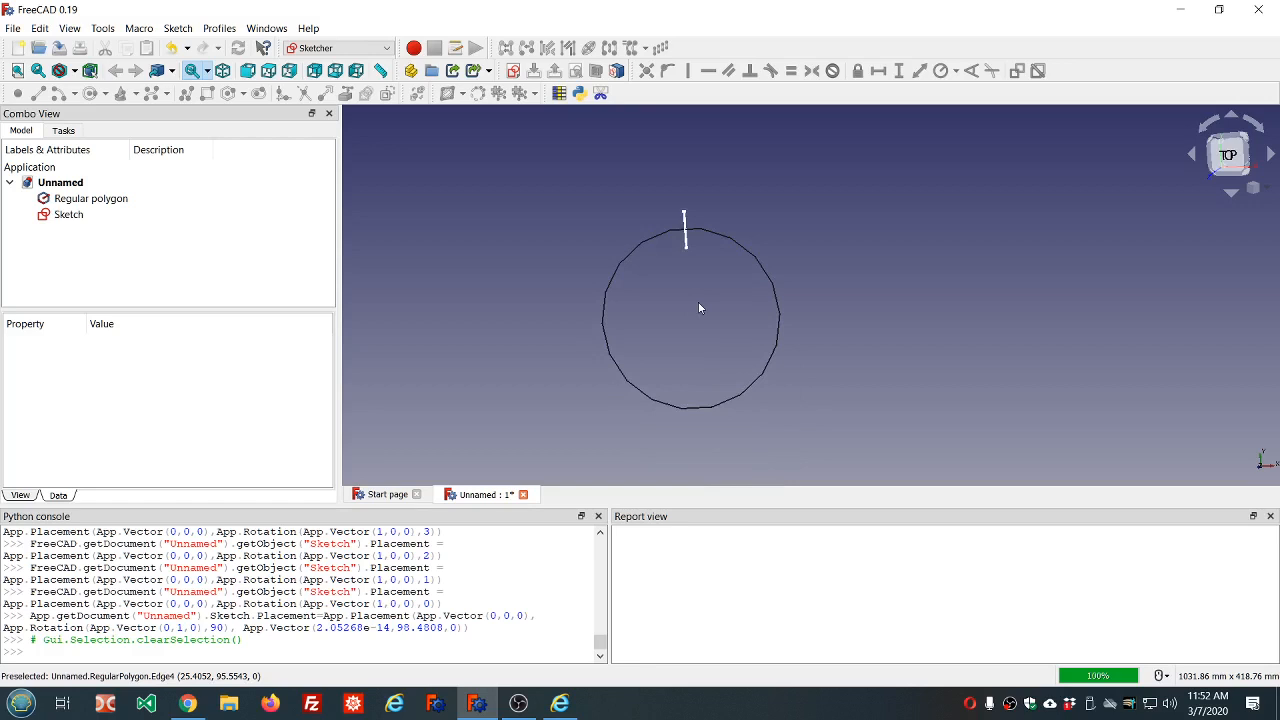
left_click(385, 50)
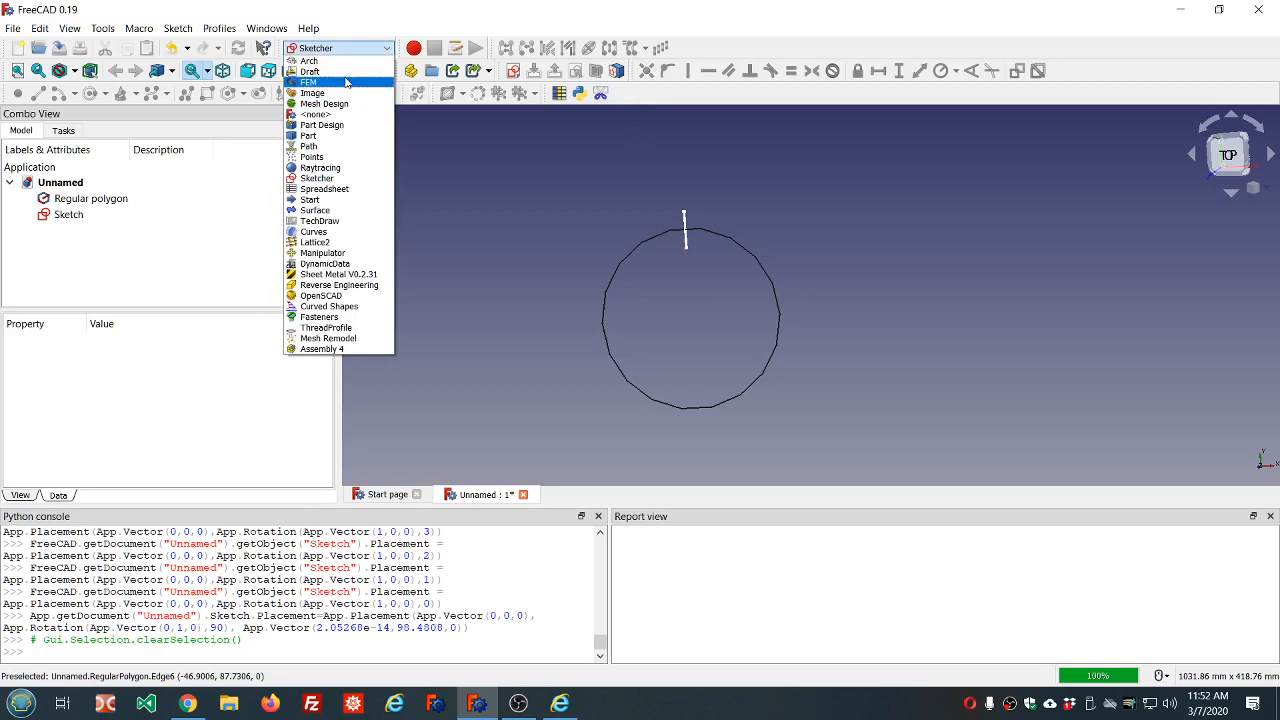
left_click(345, 74)
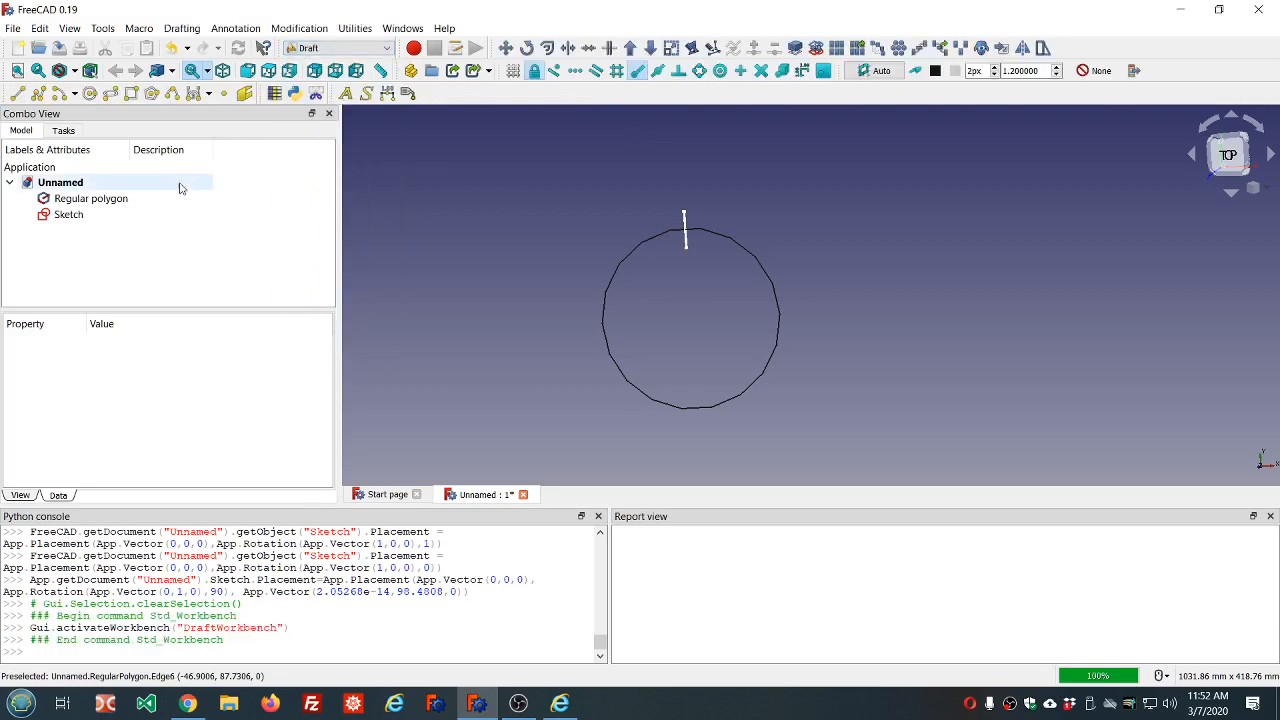
left_click(97, 214)
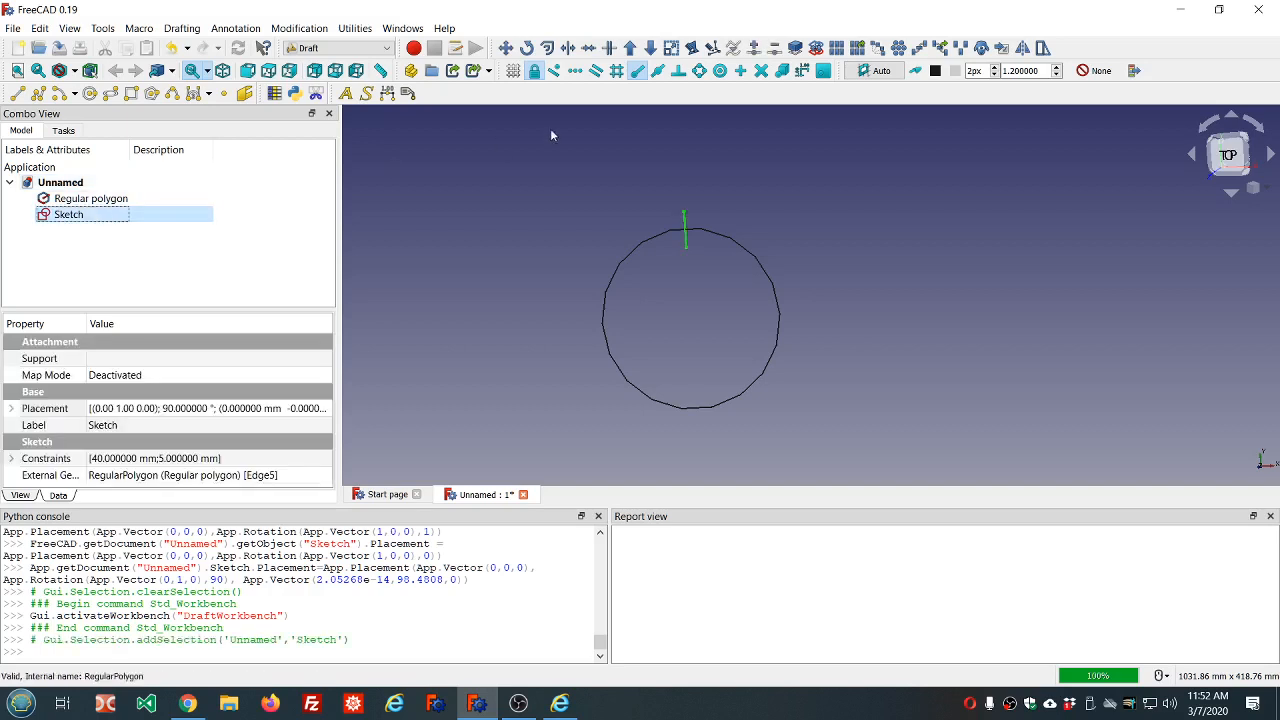
left_click(837, 50)
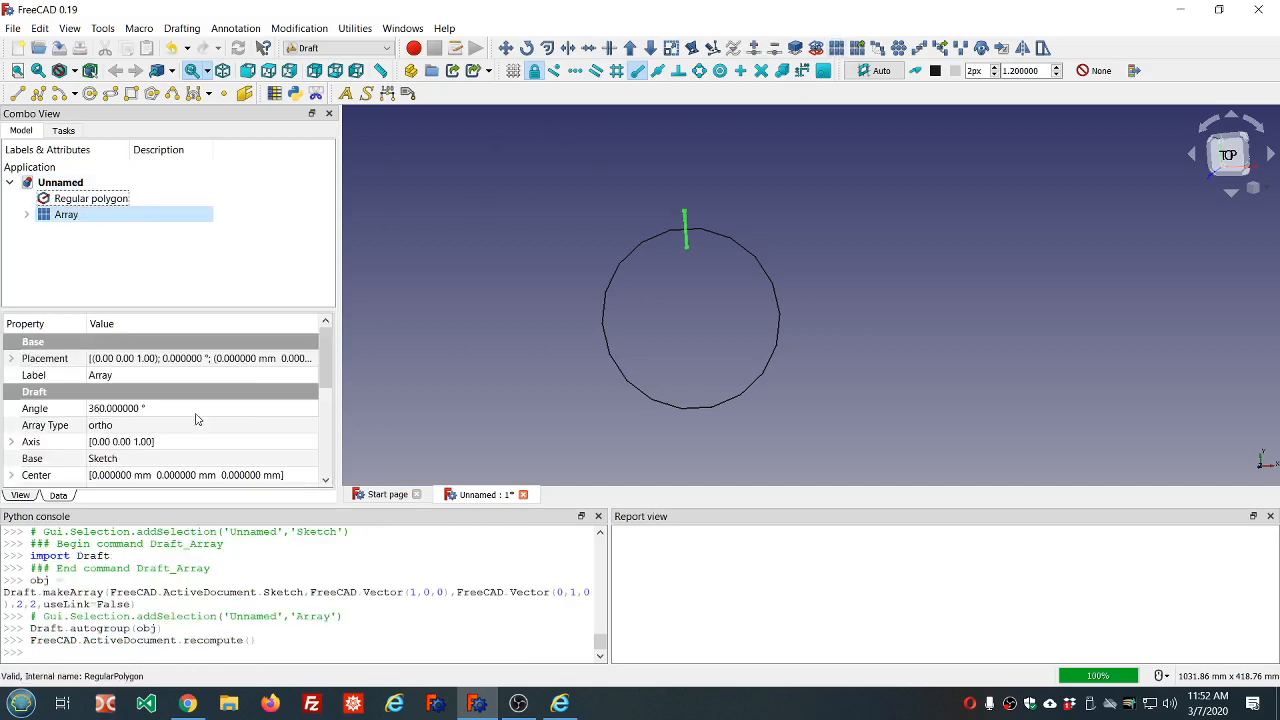
- Change the new array's type from ortho to polar
left_click(193, 428)
scroll(193, 432, "down", 1)
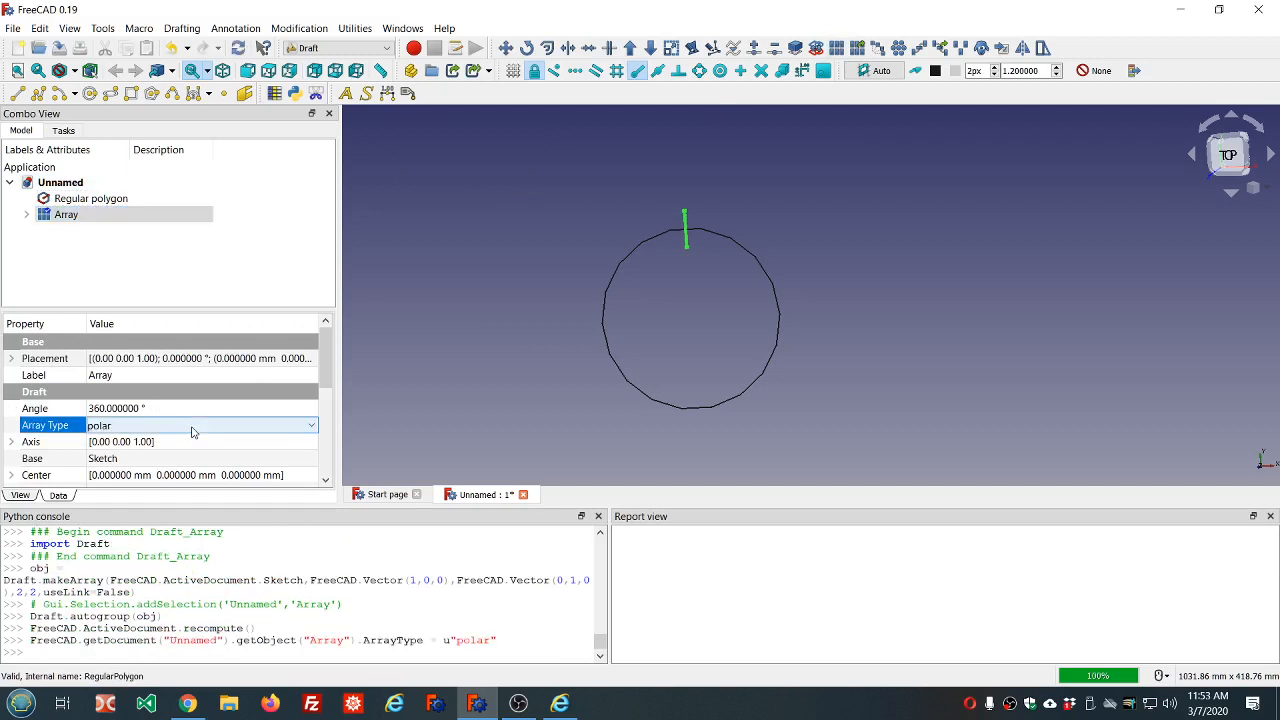
left_click(297, 259)
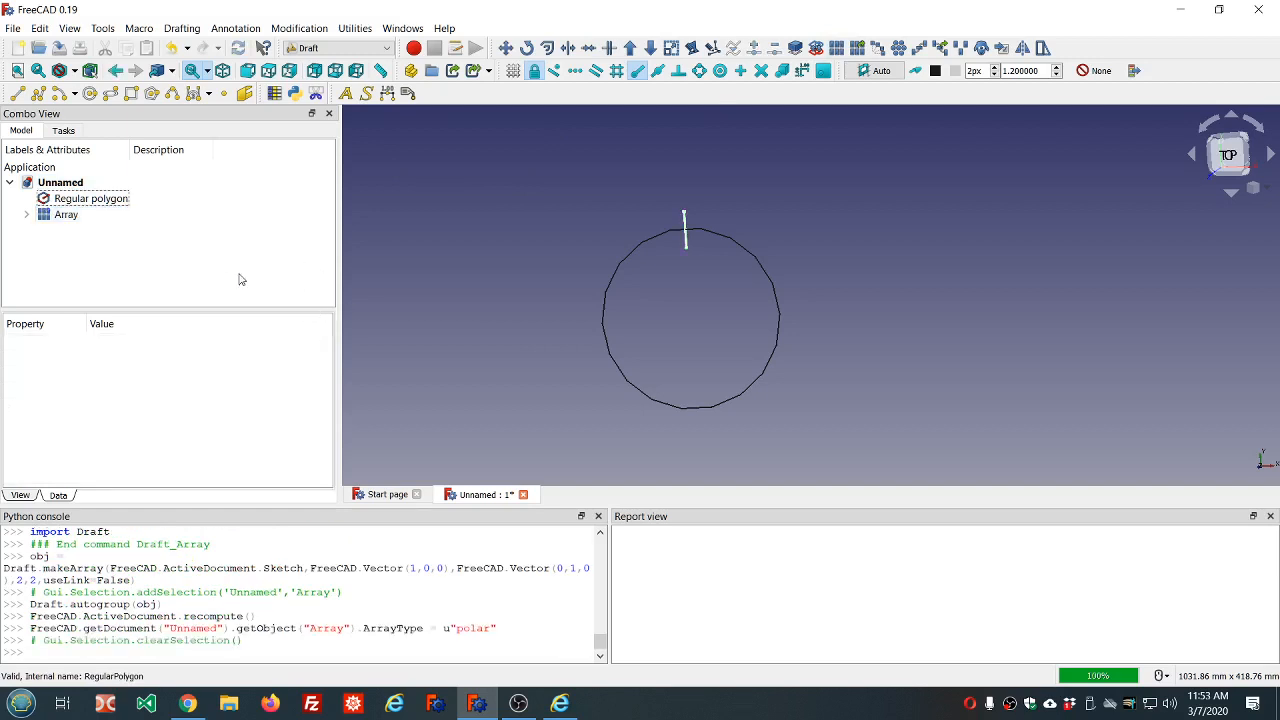
- Set the polar array's number of copies to 18
left_click(72, 216)
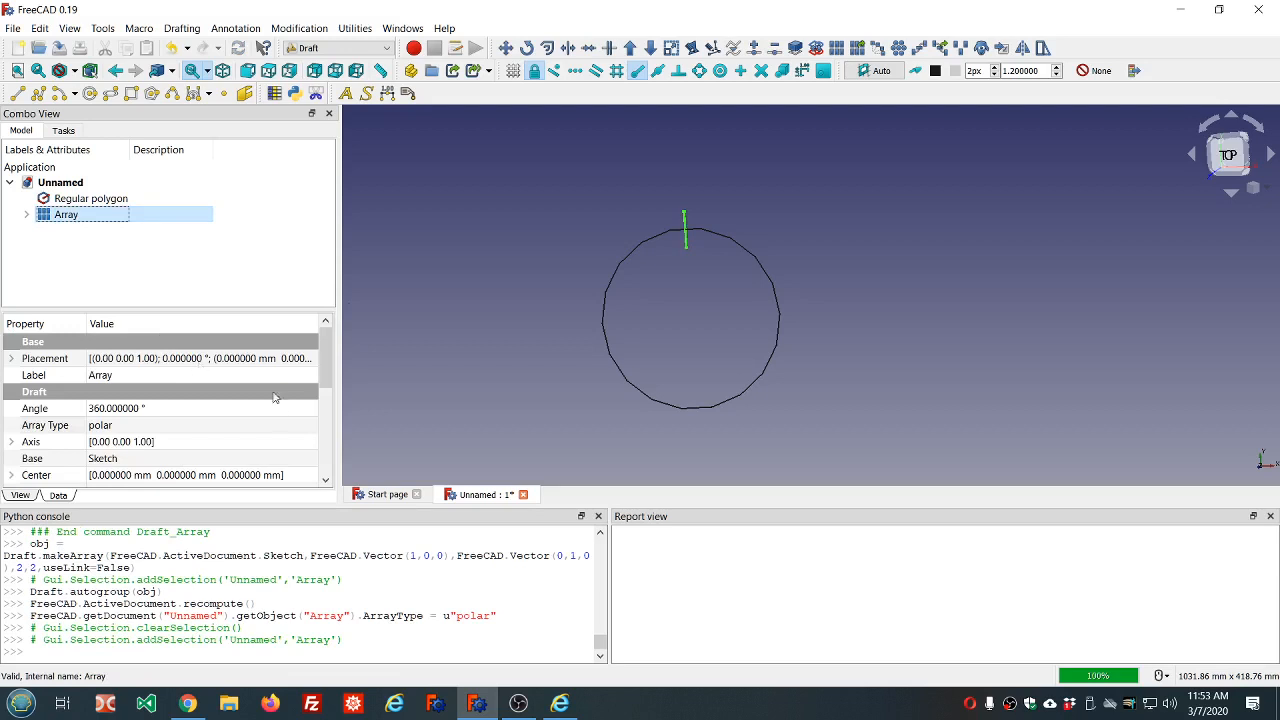
left_click_drag(326, 362, 328, 452)
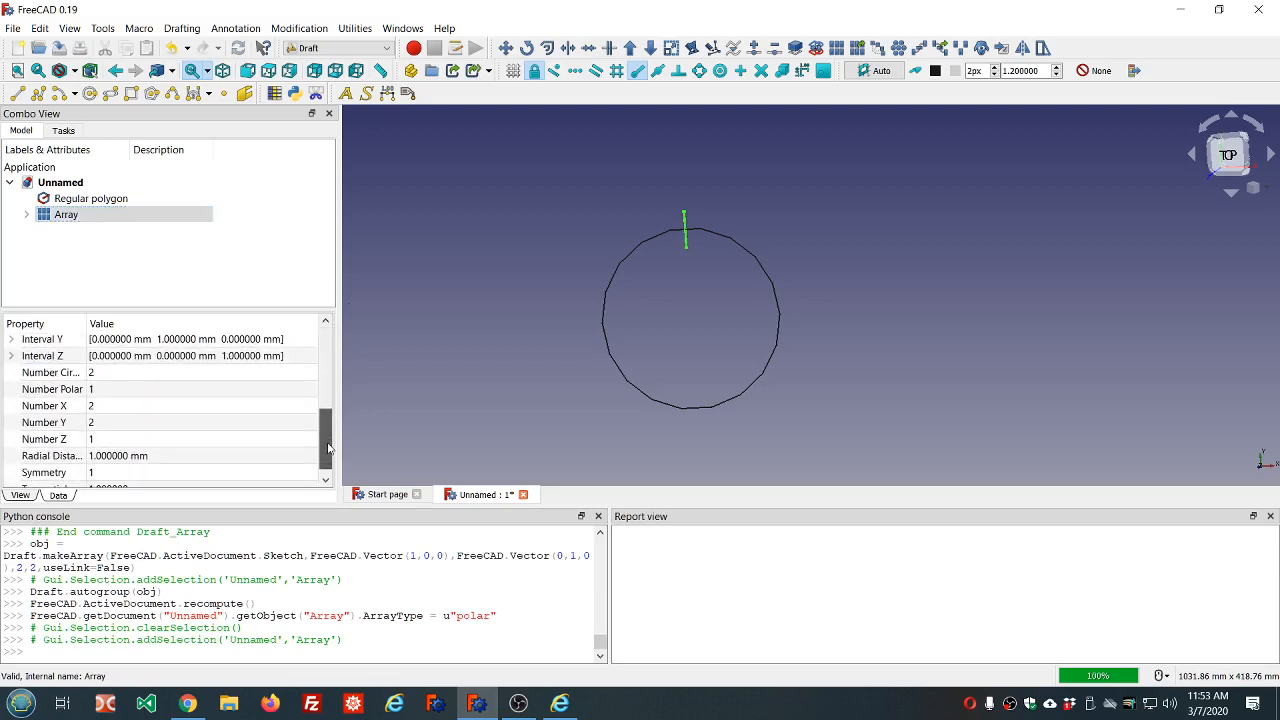
left_click(128, 389)
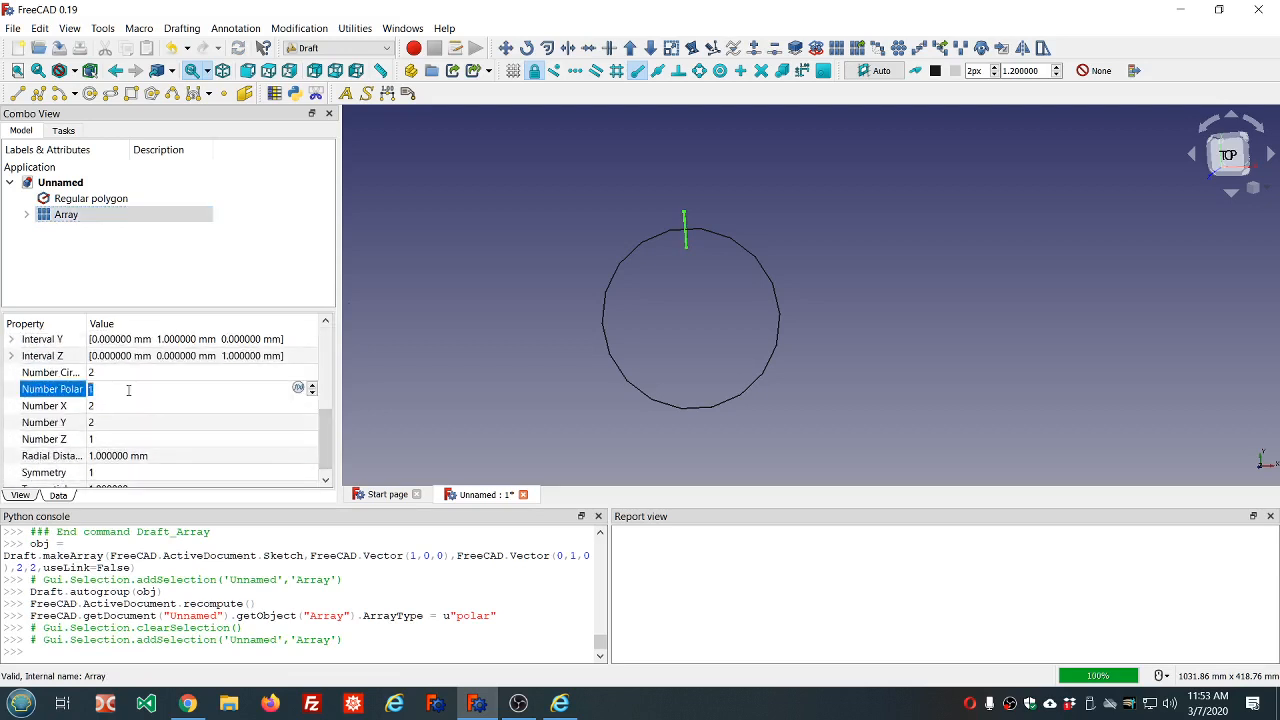
key("Up")
key("Up")
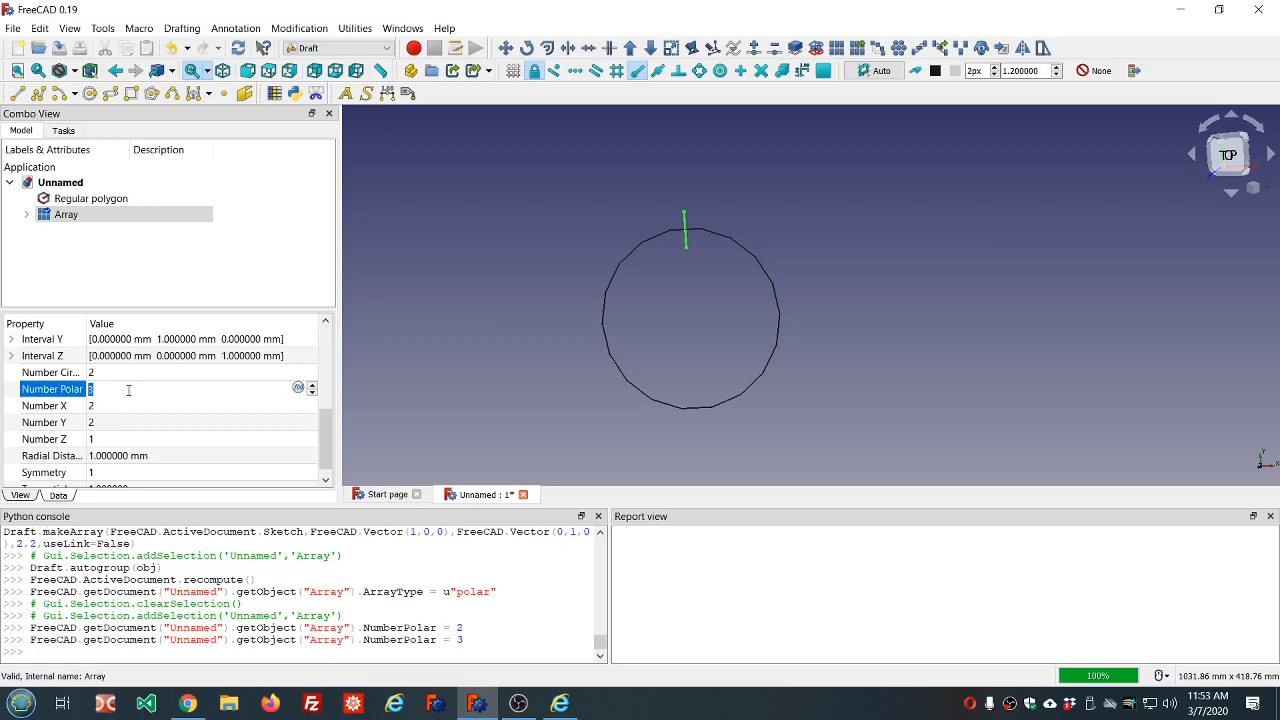
key("Up")
key("Up")
key("Up")
key("Up")
key("Up")
key("Up")
key("Up")
key("Up")
key("Up")
key("Up")
key("Up")
key("Up")
key("Up")
key("Up")
key("Up")
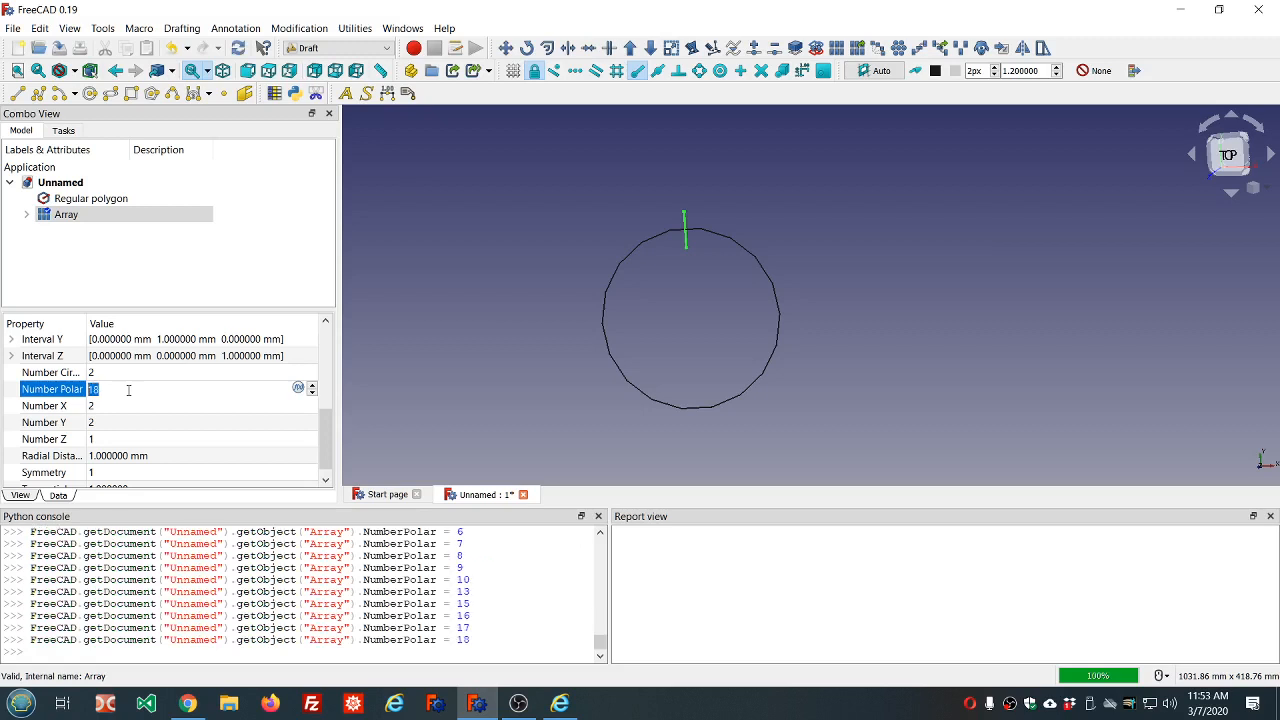
- Deselect the array and inspect the rectangle copies around the polygon guide up close and from the top view
left_click(197, 251)
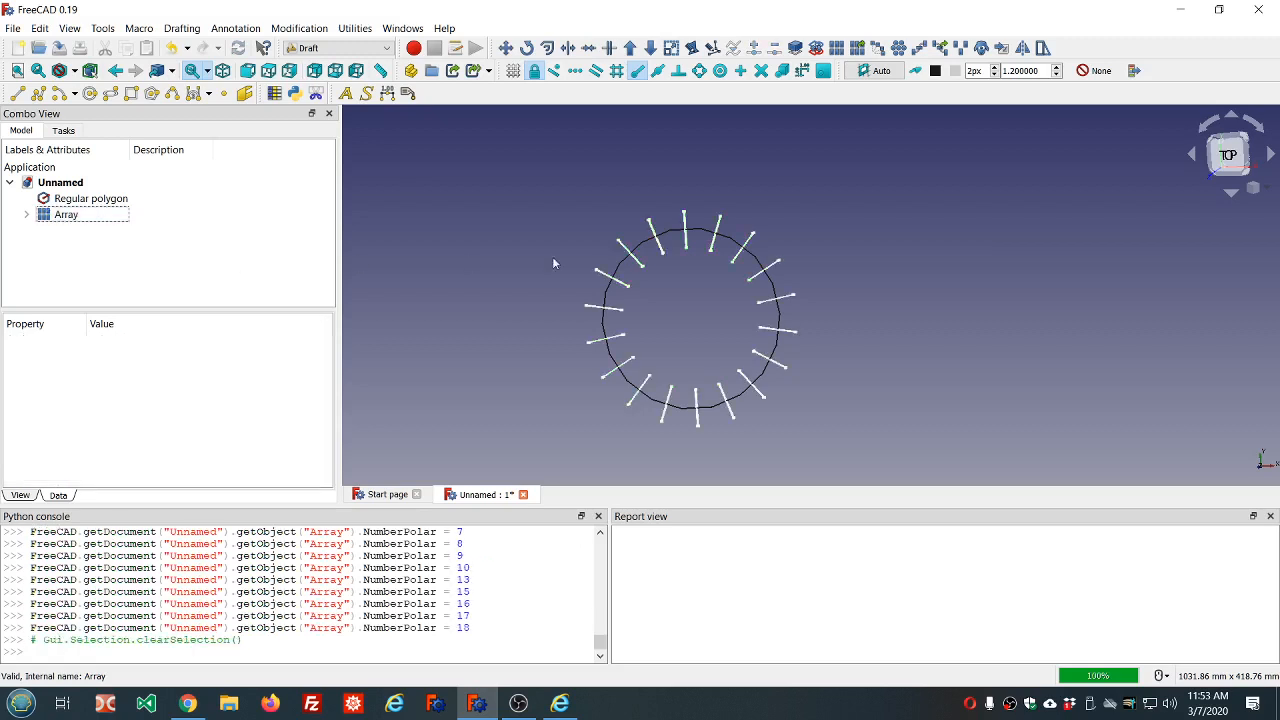
middle_click_drag(944, 348, 900, 334)
scroll(740, 258, "up", 8)
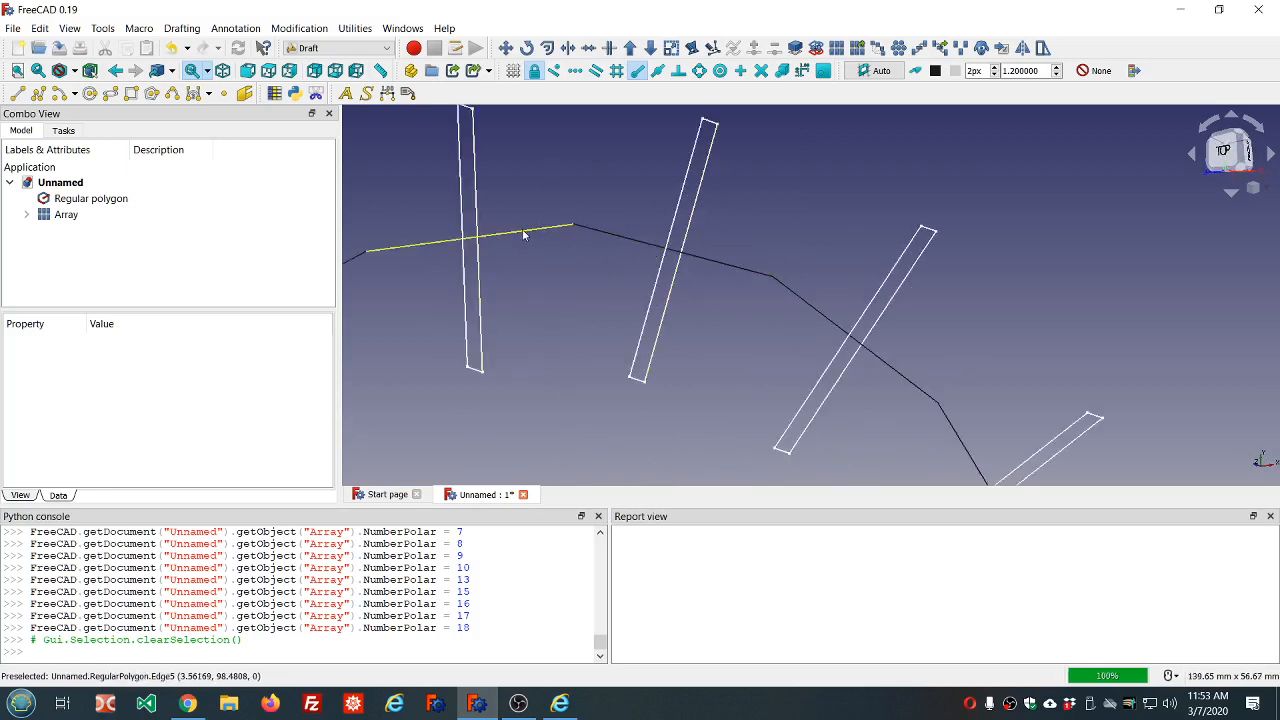
scroll(565, 210, "down", 3)
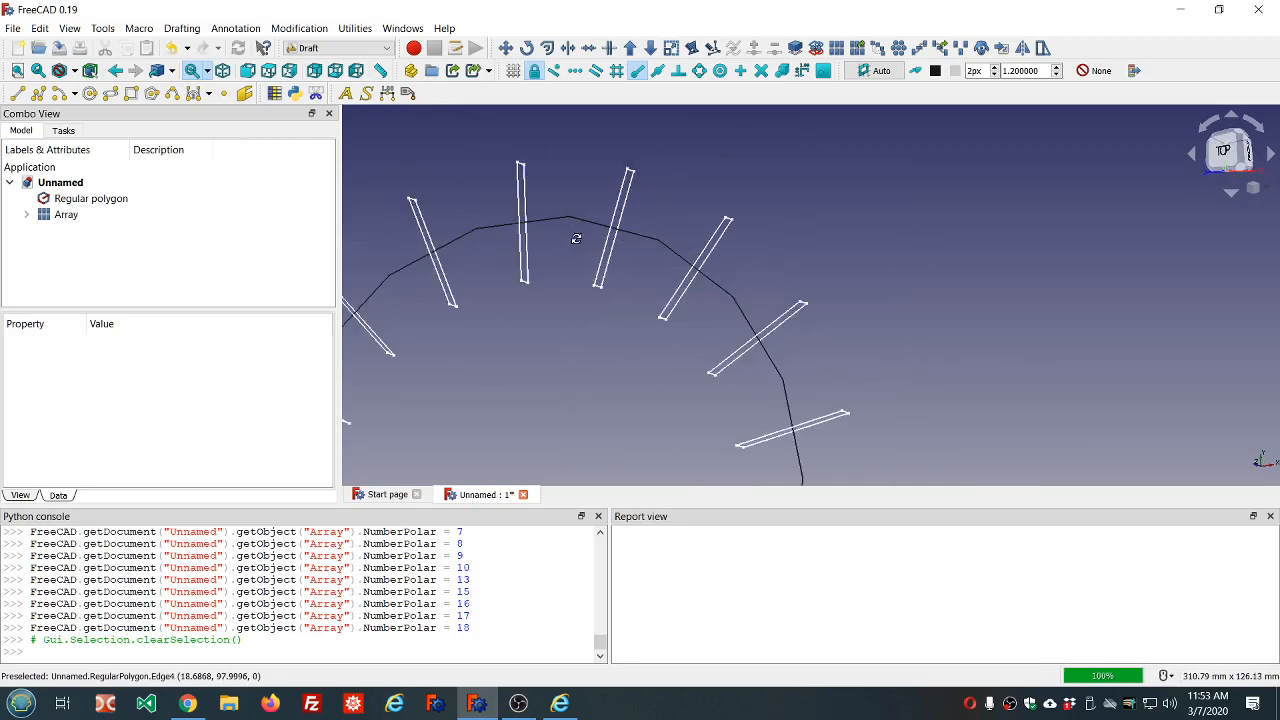
mouse_move(586, 250)
middle_mouse_down()
mouse_move(463, 222)
mouse_move(567, 263)
middle_mouse_up()
scroll(566, 262, "down", 6)
scroll(565, 359, "up", 2)
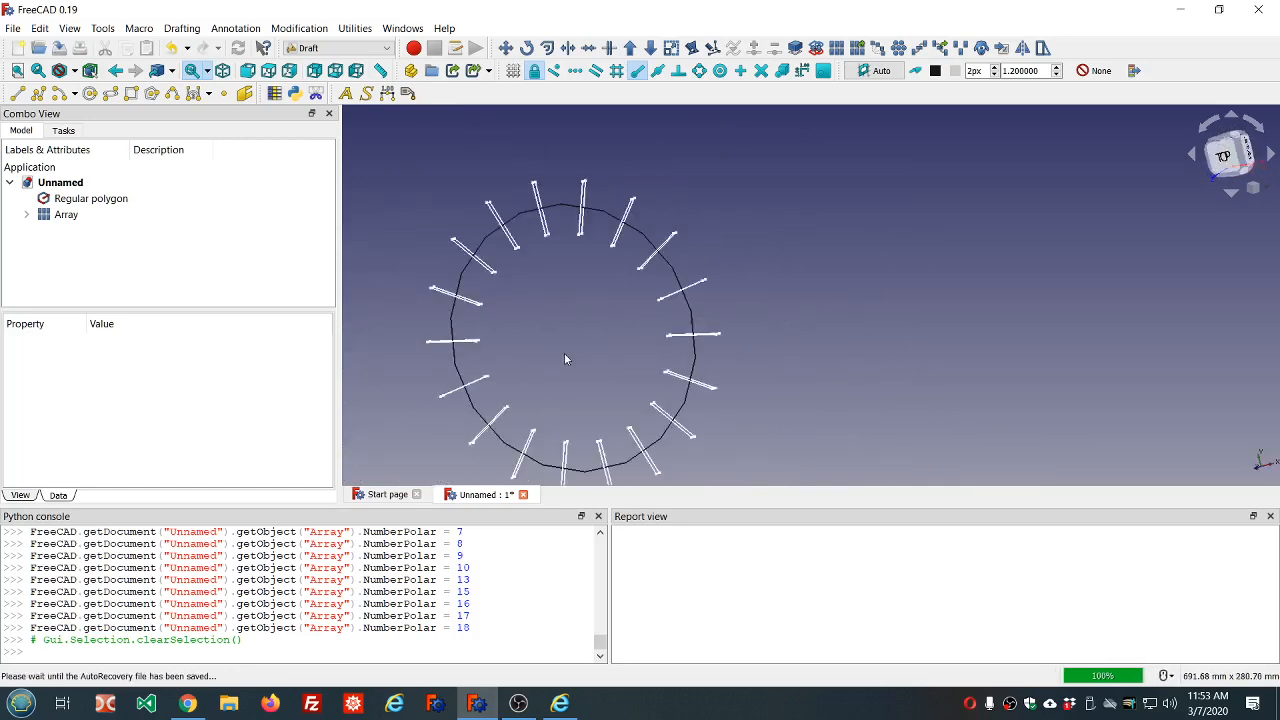
scroll(565, 360, "down", 2)
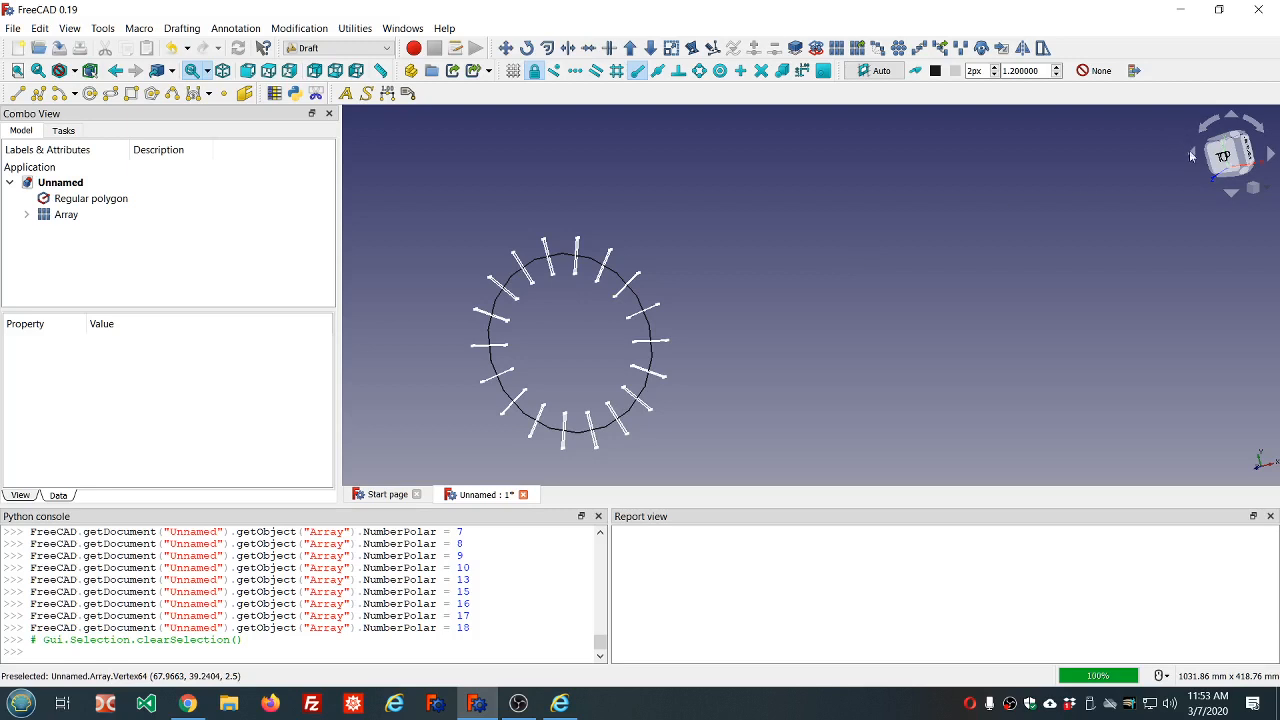
left_click(1224, 158)
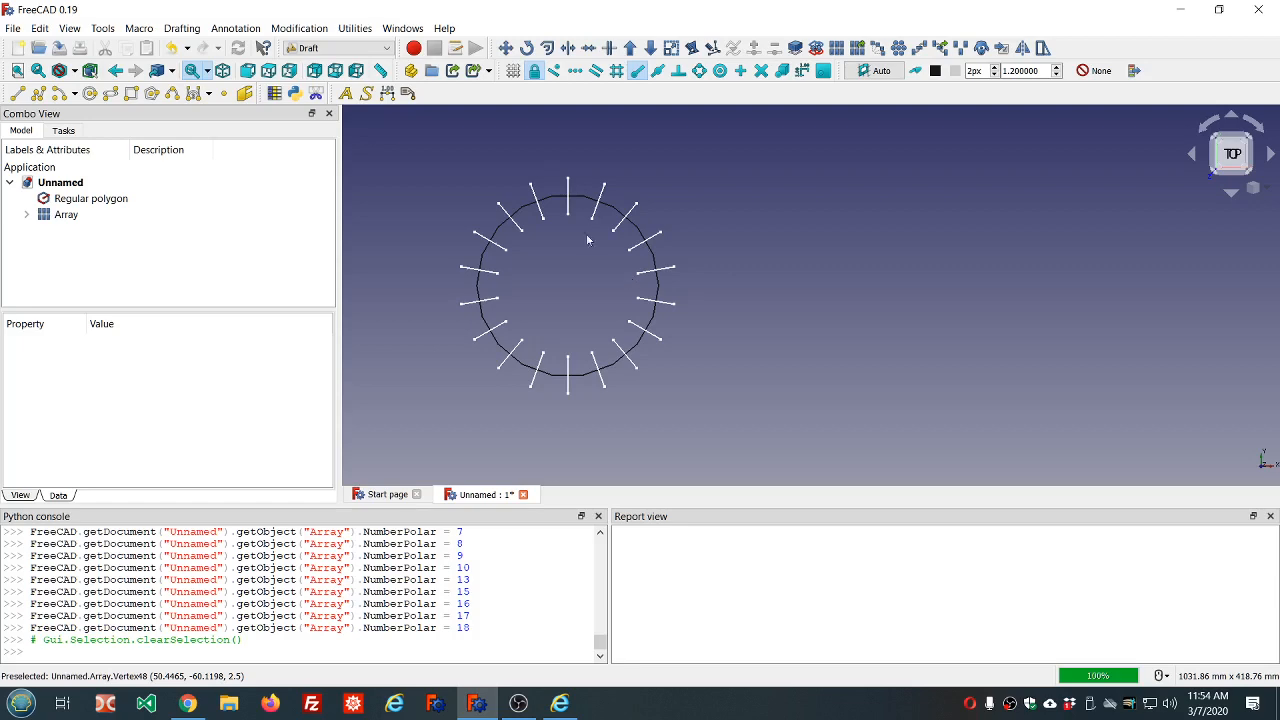
- Switch to the Part workbench and explode the polar array compound into individual rectangles
left_click(382, 50)
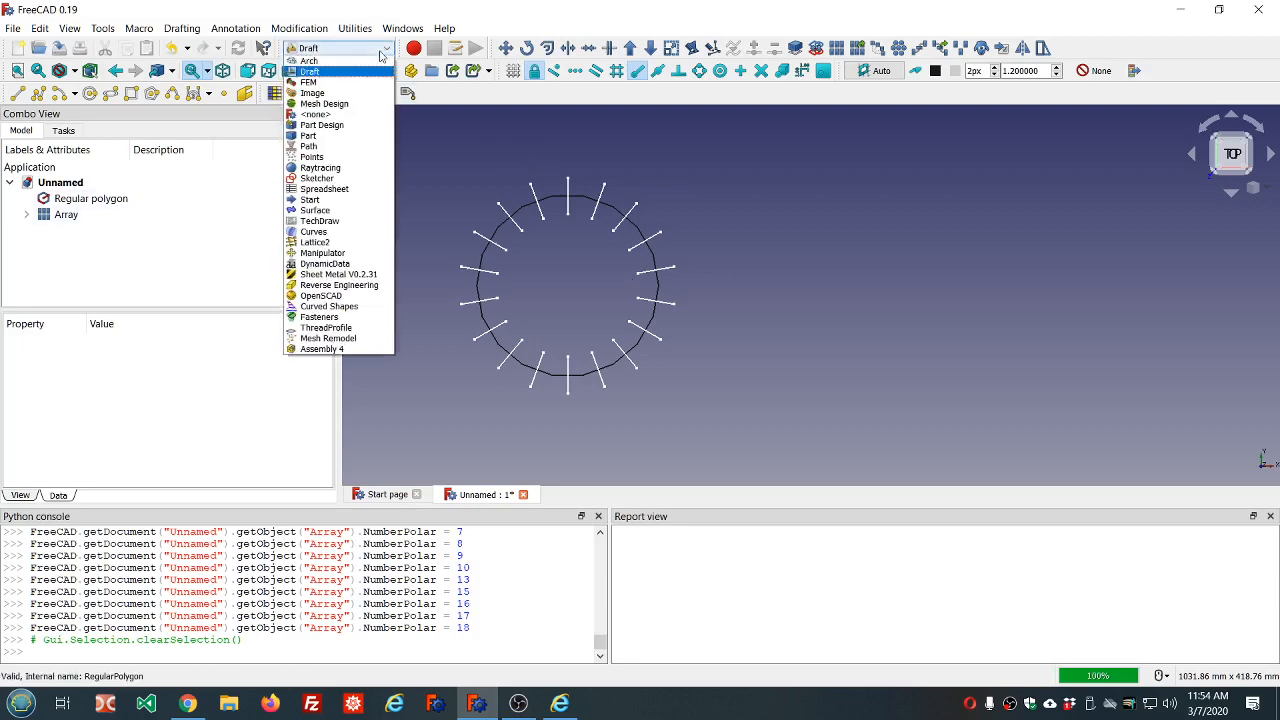
left_click(308, 135)
left_click(44, 196)
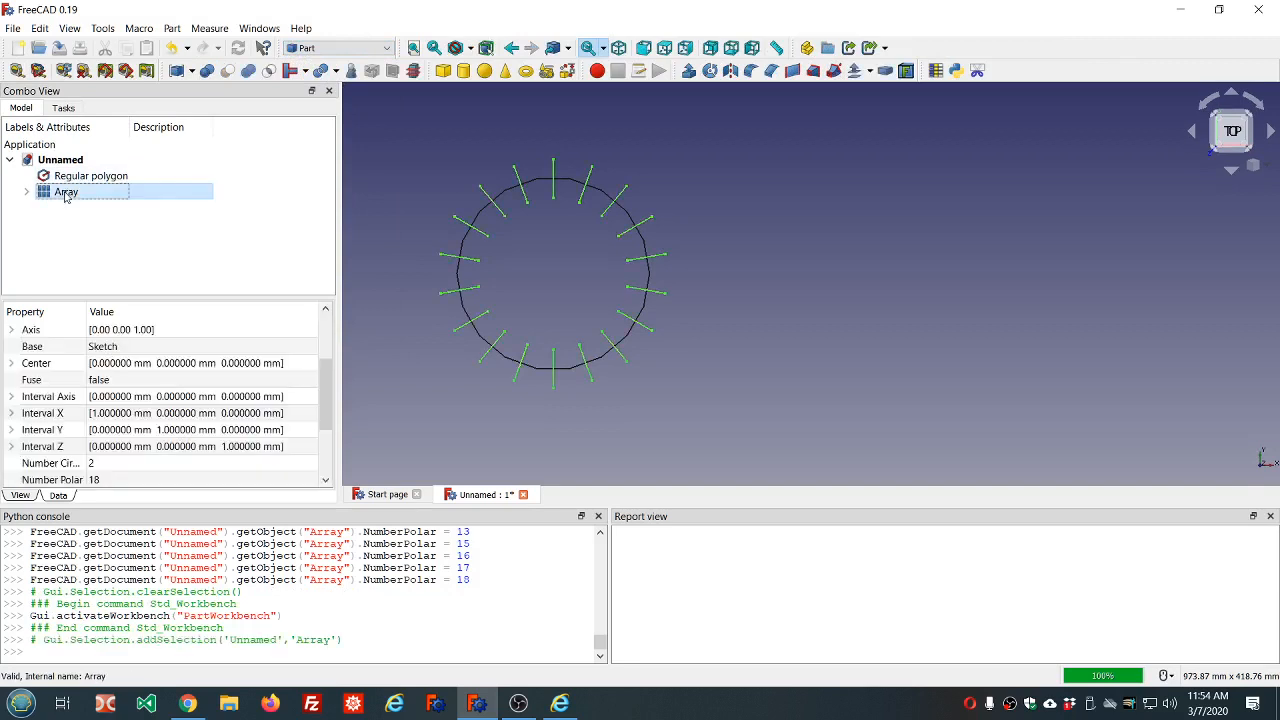
left_click(28, 193)
left_click(28, 193)
left_click(191, 72)
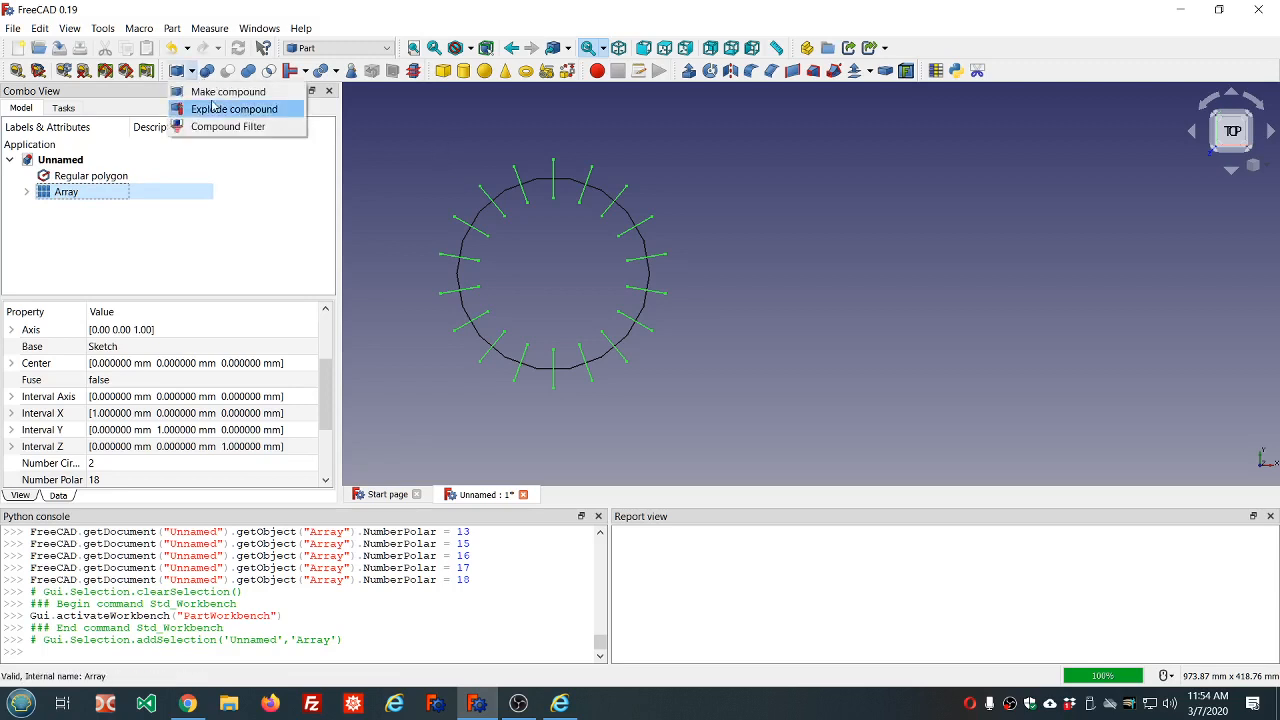
left_click(214, 109)
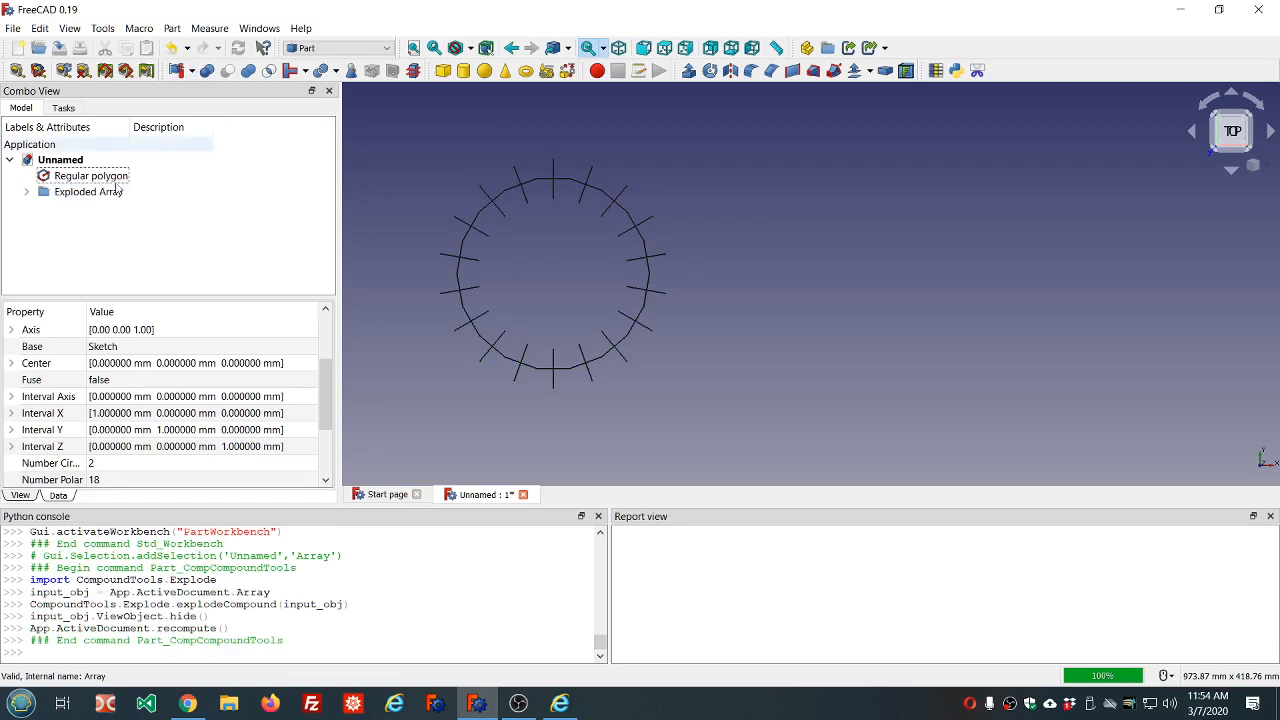
- Expand the exploded array group and check which rectangles Array.0, Array.1 and Array.2 correspond to in the model
left_click(26, 191)
left_click(92, 207)
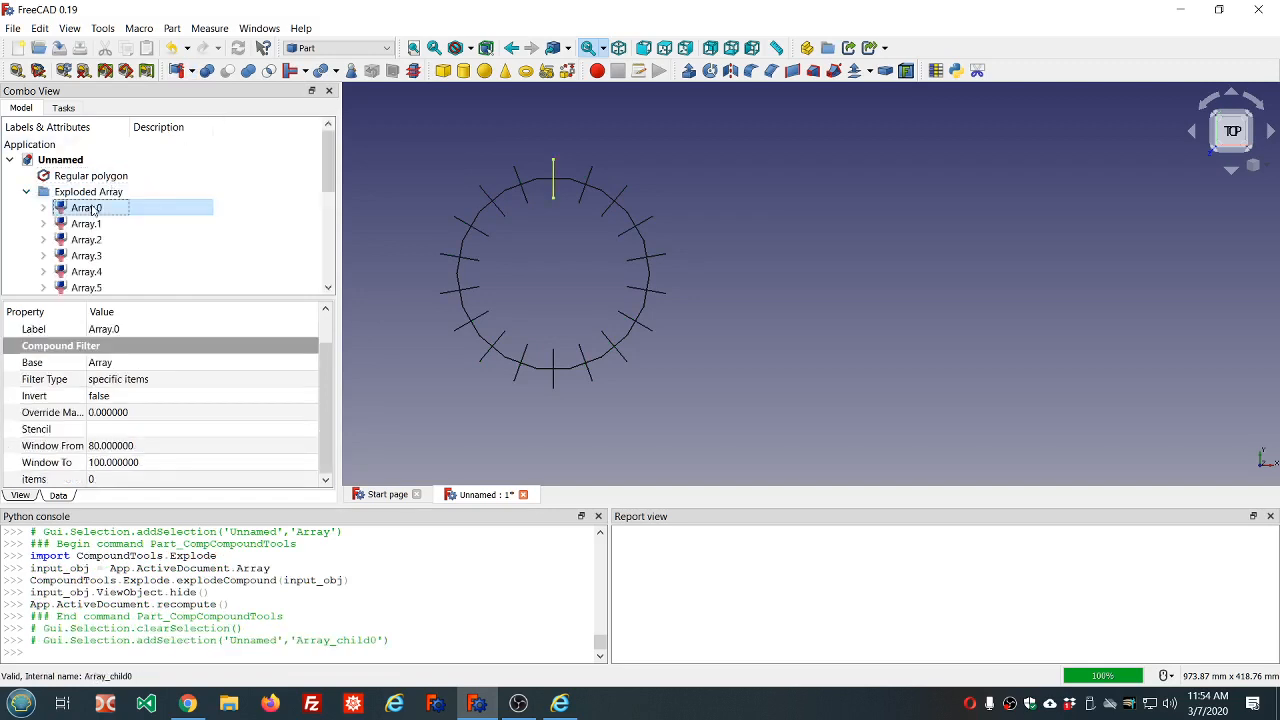
left_click(91, 224)
left_click(91, 241)
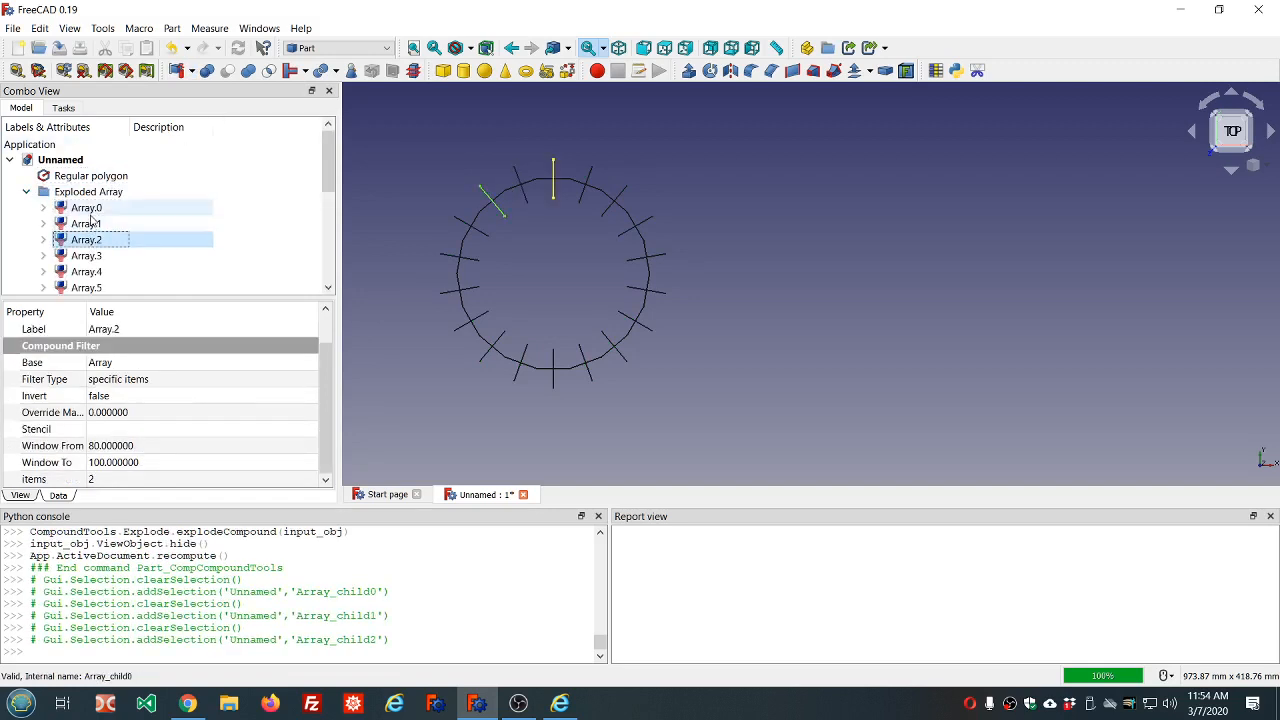
left_click(90, 208)
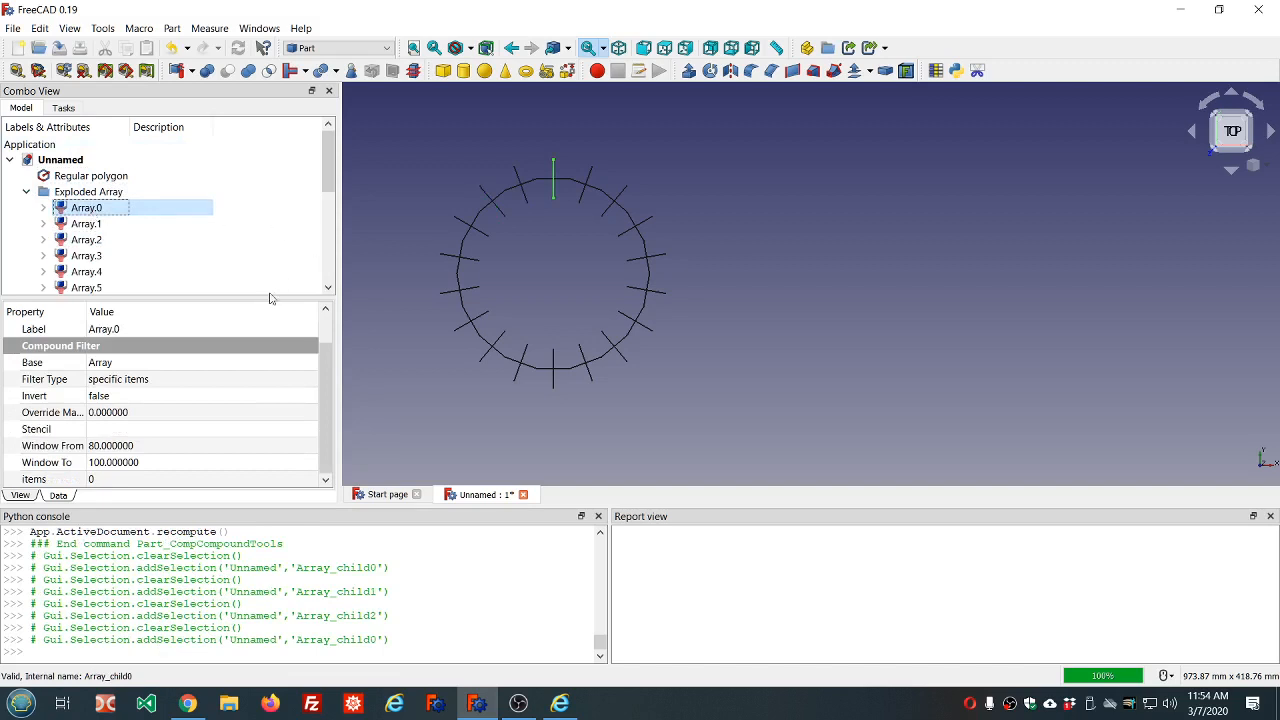
- Open the placement of Array.1 and define its center and axis from the end vertices of the polygon edge it crosses
left_click_drag(270, 297, 268, 244)
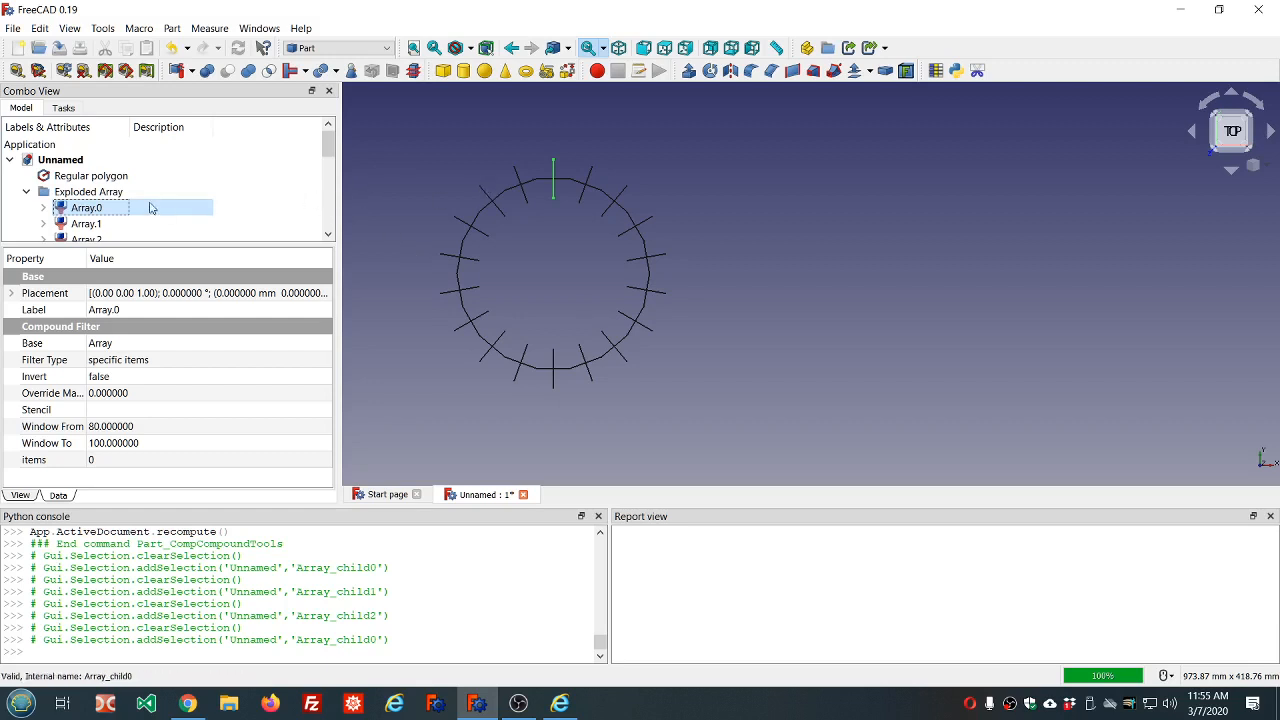
left_click(93, 224)
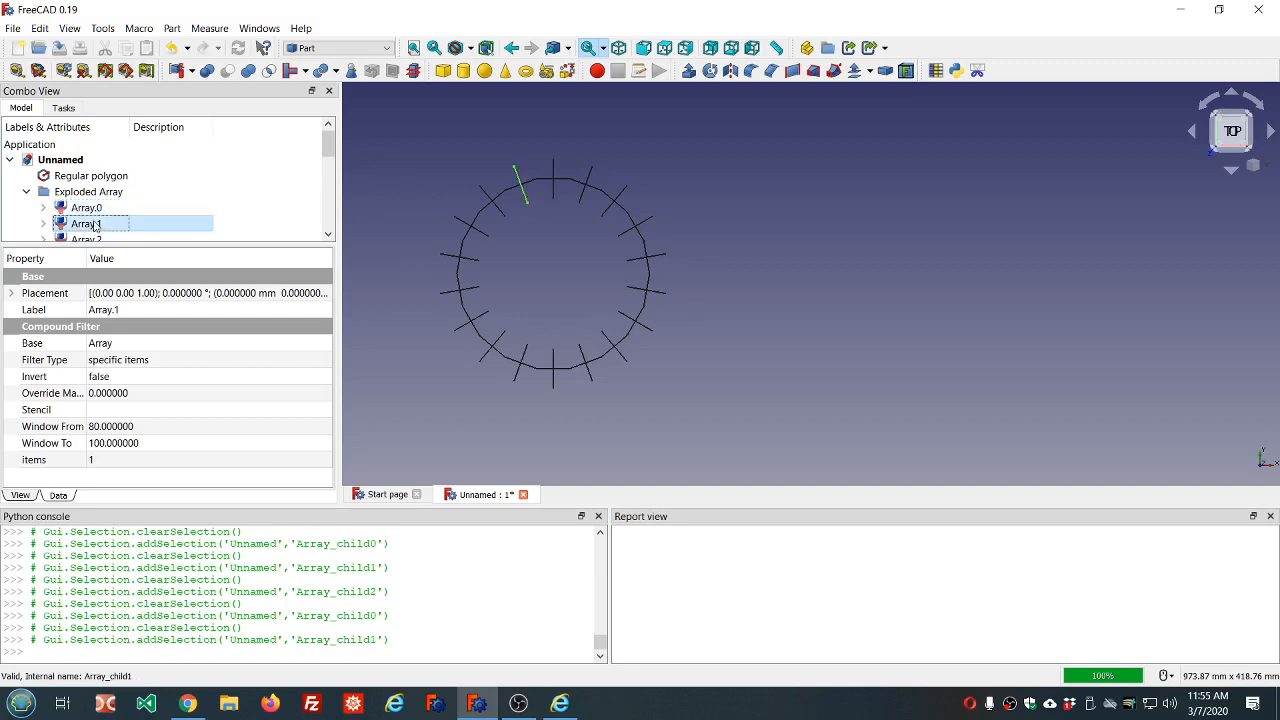
left_click(231, 295)
left_click(323, 294)
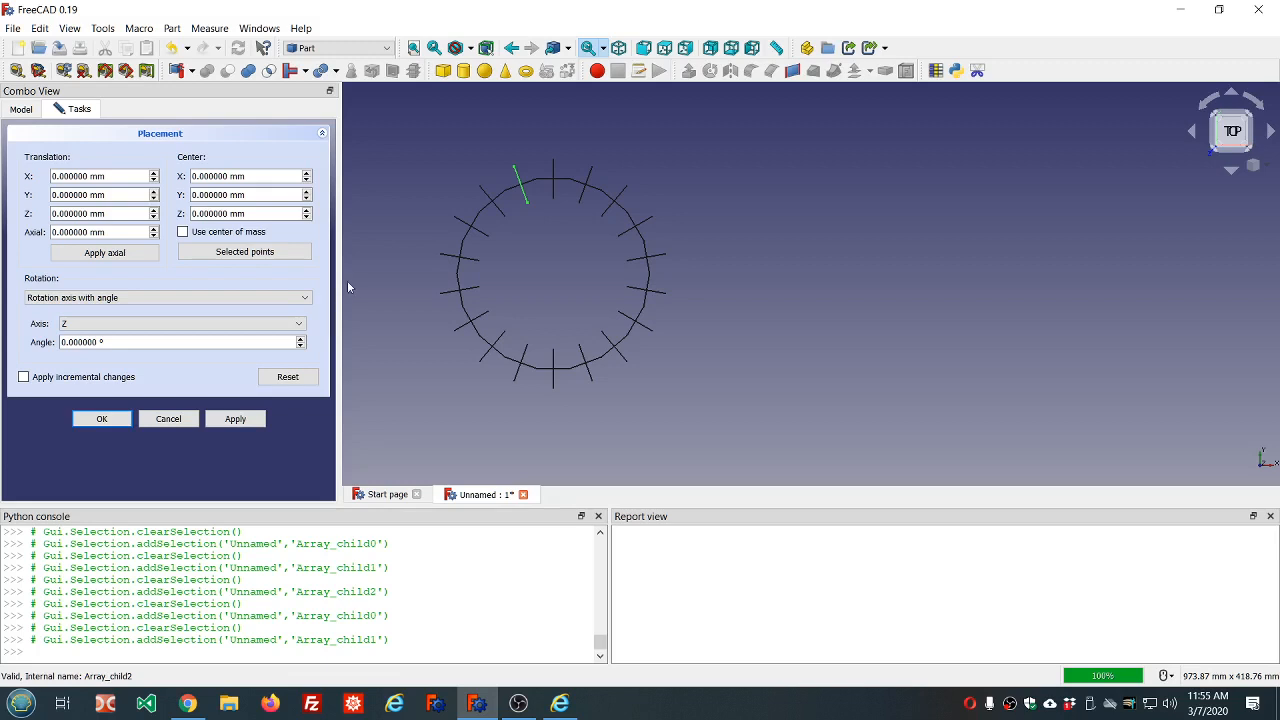
scroll(522, 178, "up", 3)
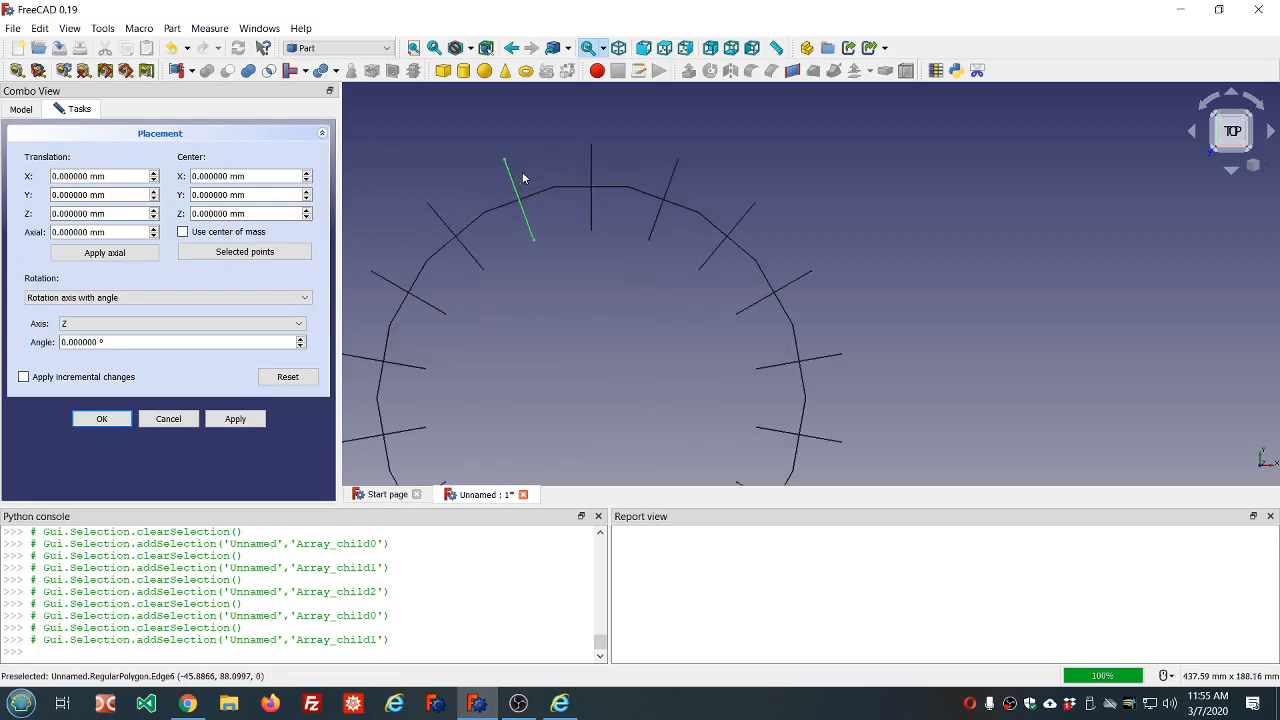
scroll(522, 178, "up", 2)
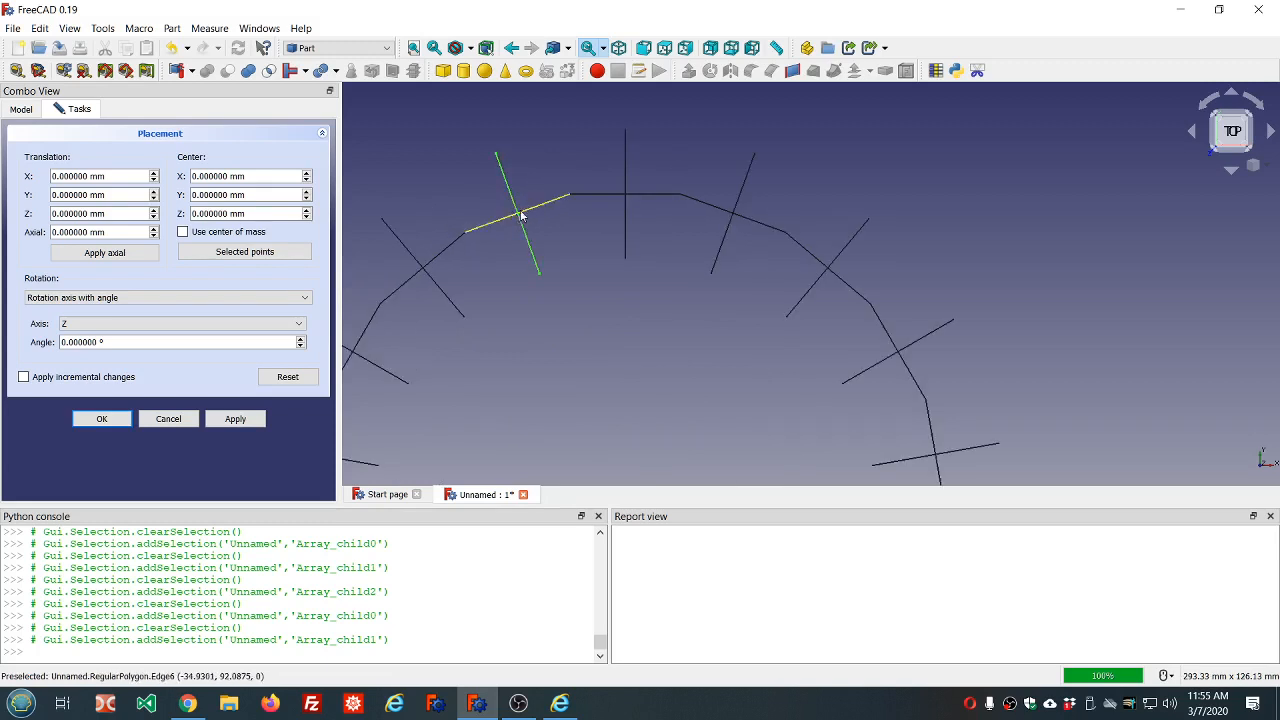
left_click(571, 198)
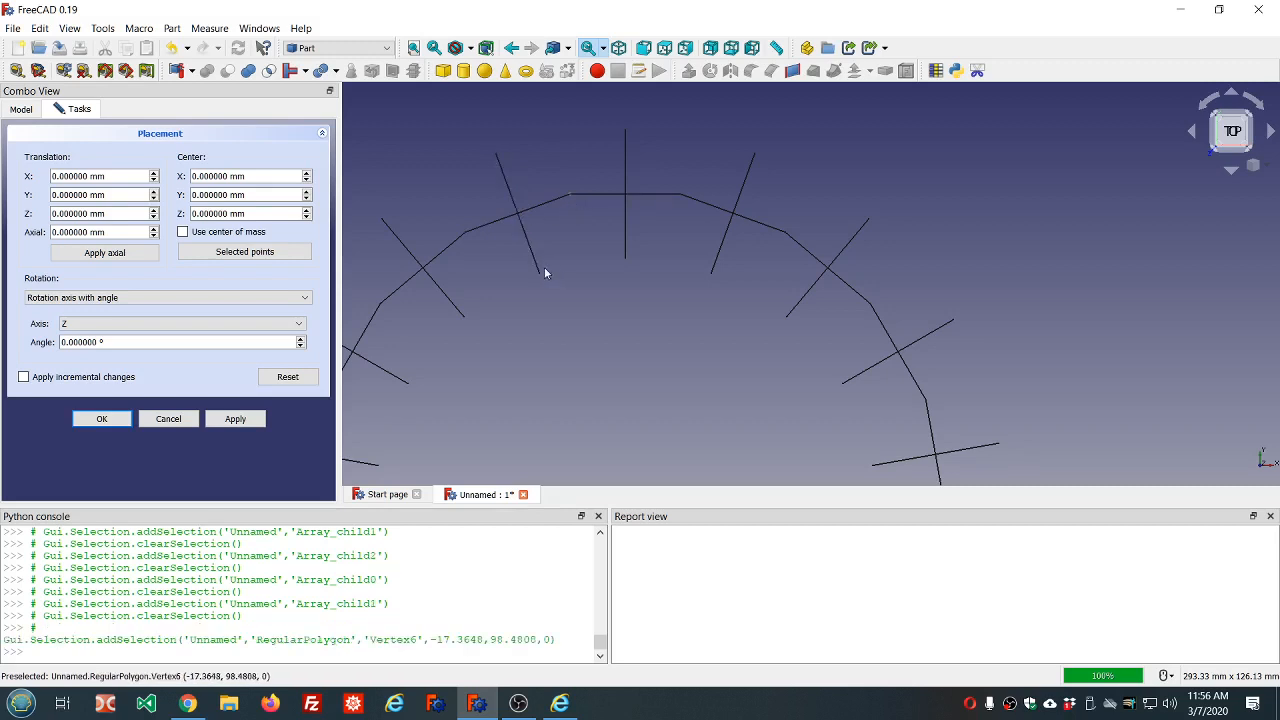
left_click(465, 237, "ctrl")
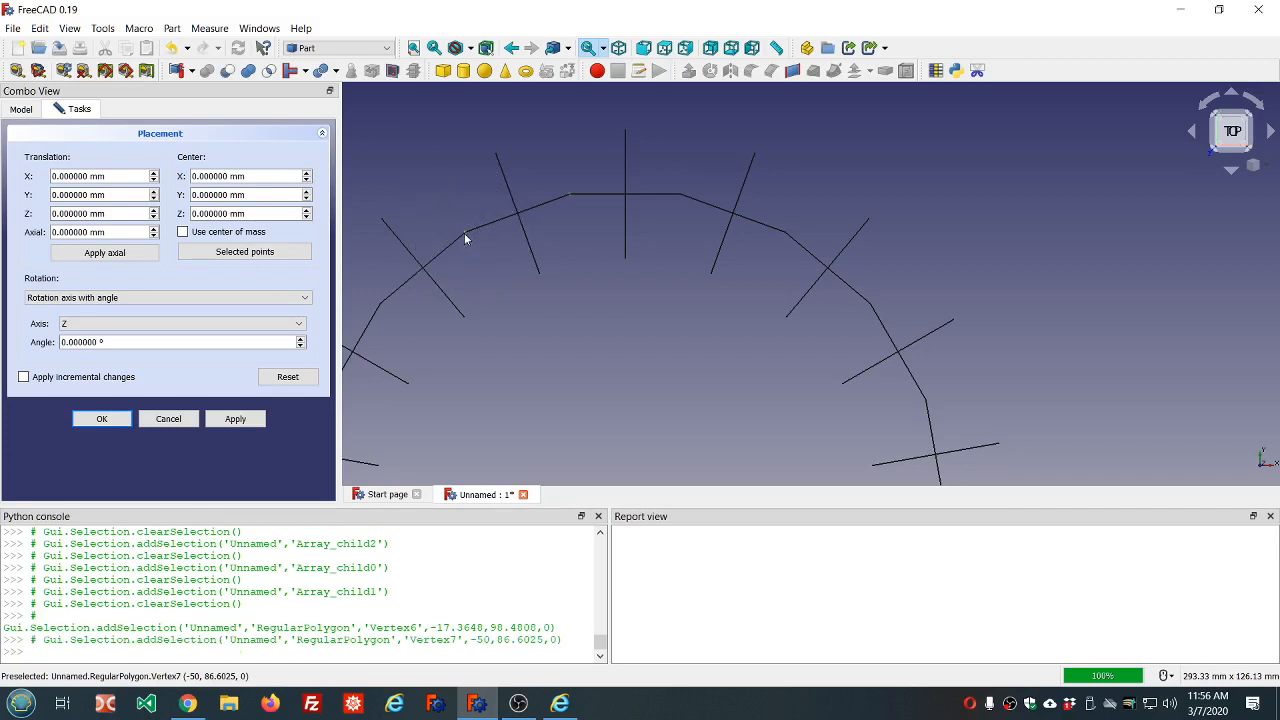
left_click(279, 253)
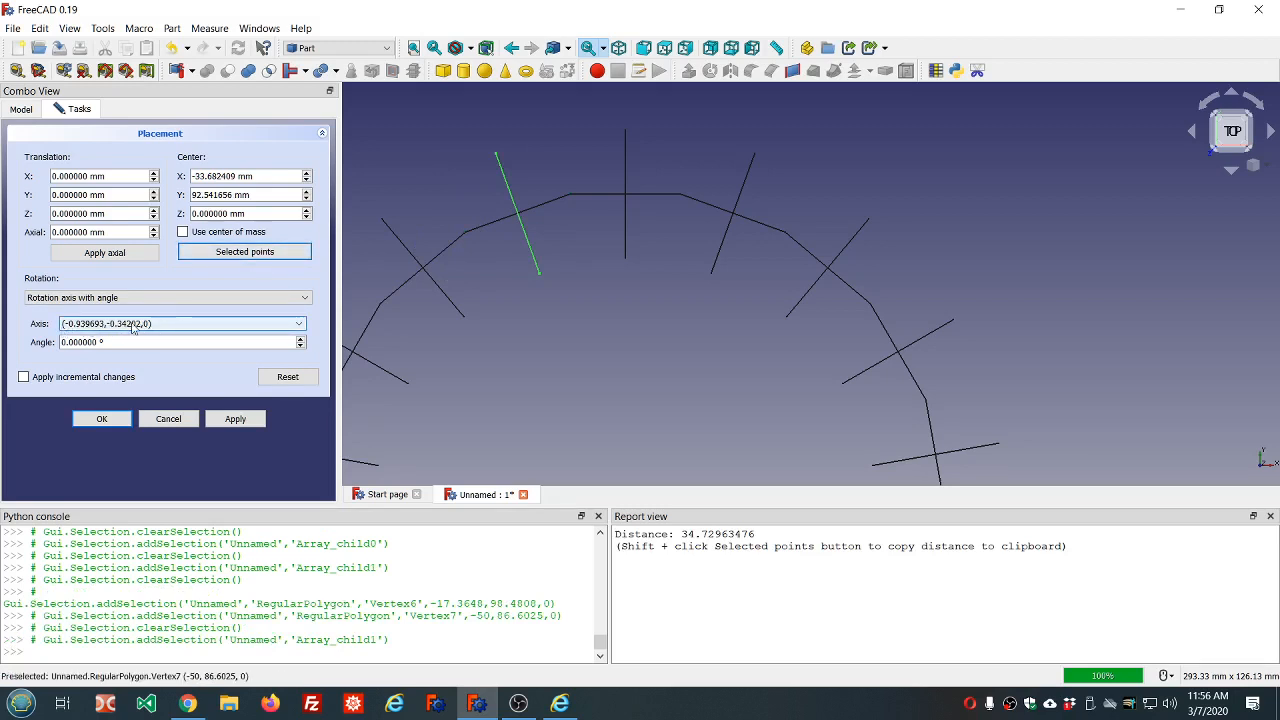
- Set the axial translation to 1 mm and shift Array.1 nine increments forward along the polygon edge axis
double_click(88, 232)
type("1")
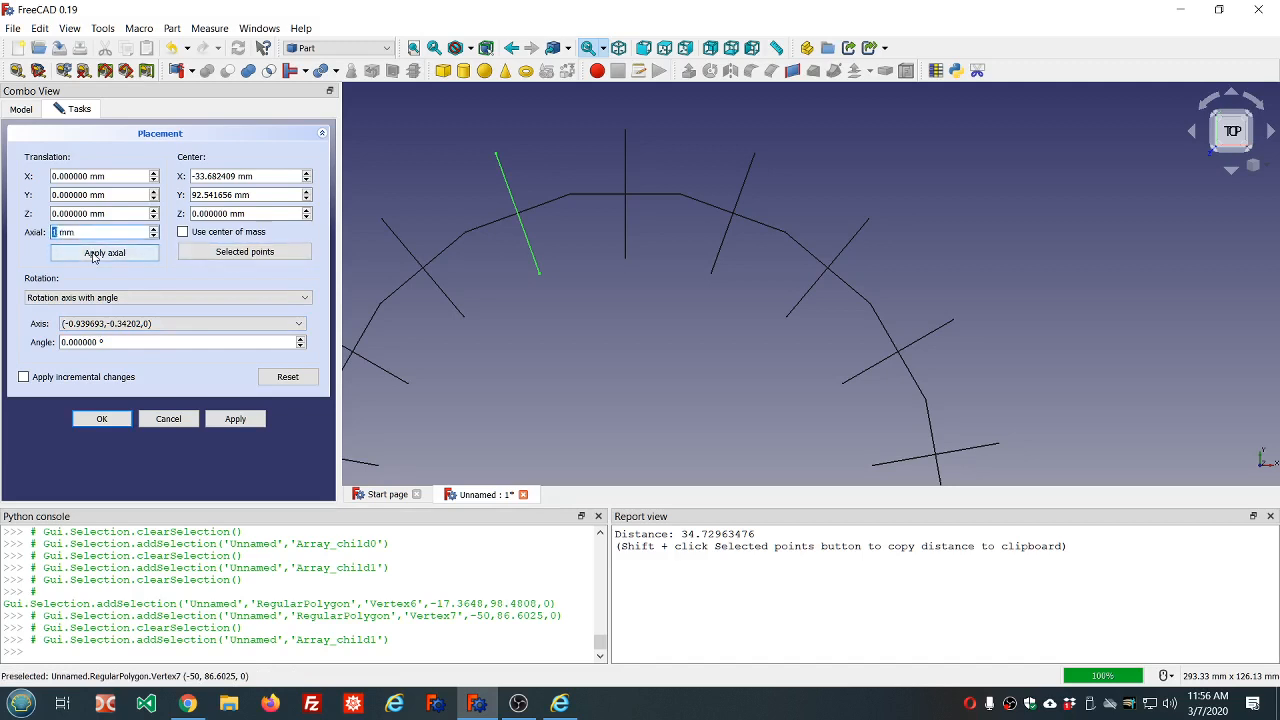
left_click(93, 253)
left_click(93, 253)
left_click(93, 253)
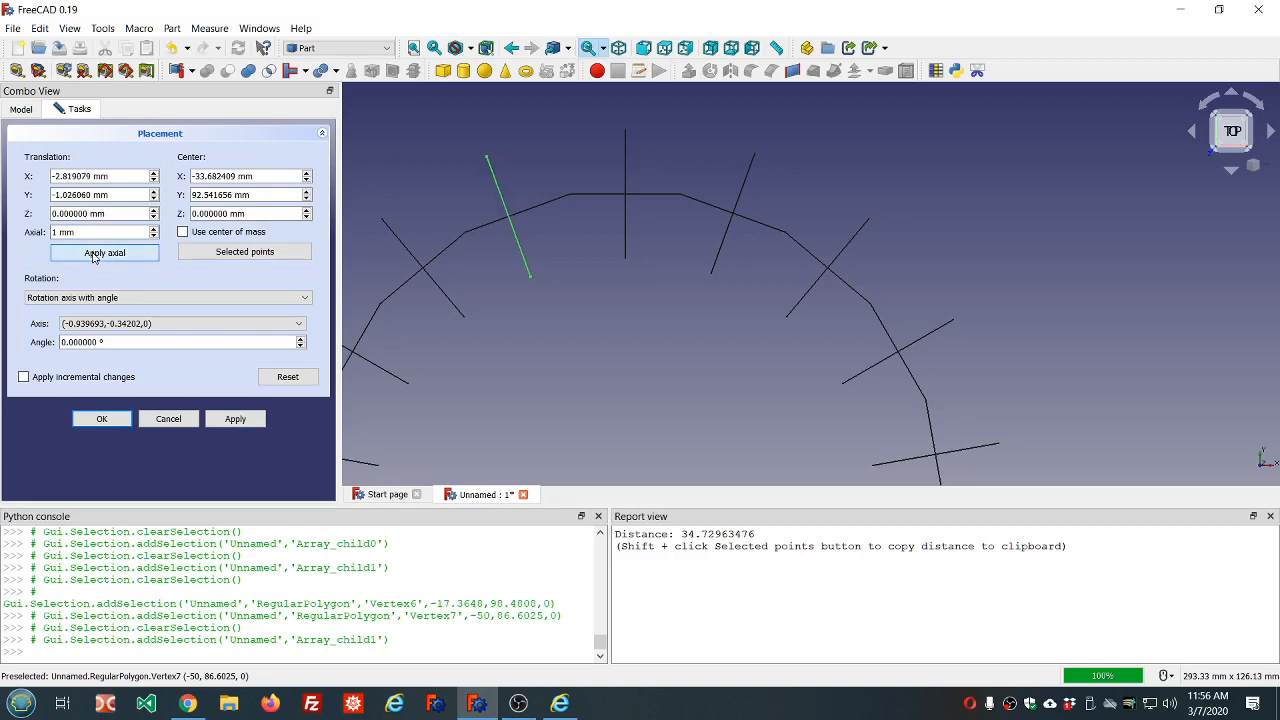
left_click(93, 253)
left_click(93, 253)
left_click(93, 253)
left_click(93, 253)
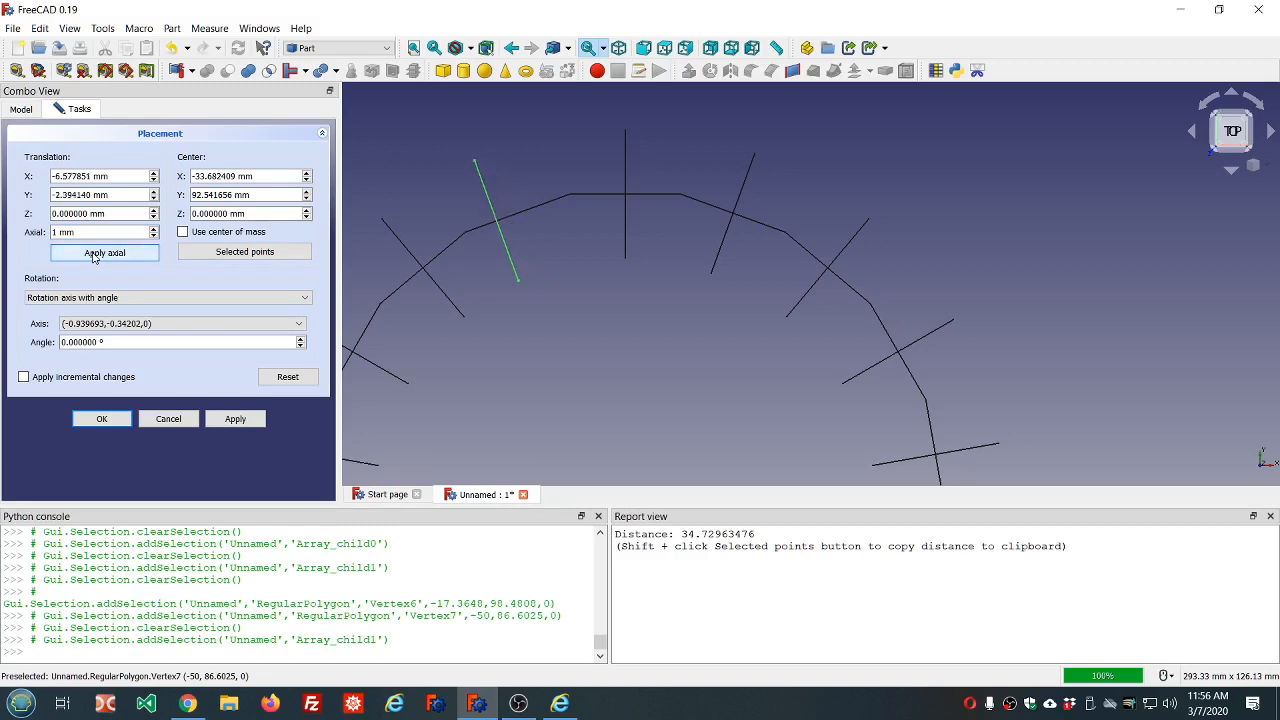
left_click(93, 253)
left_click(93, 253)
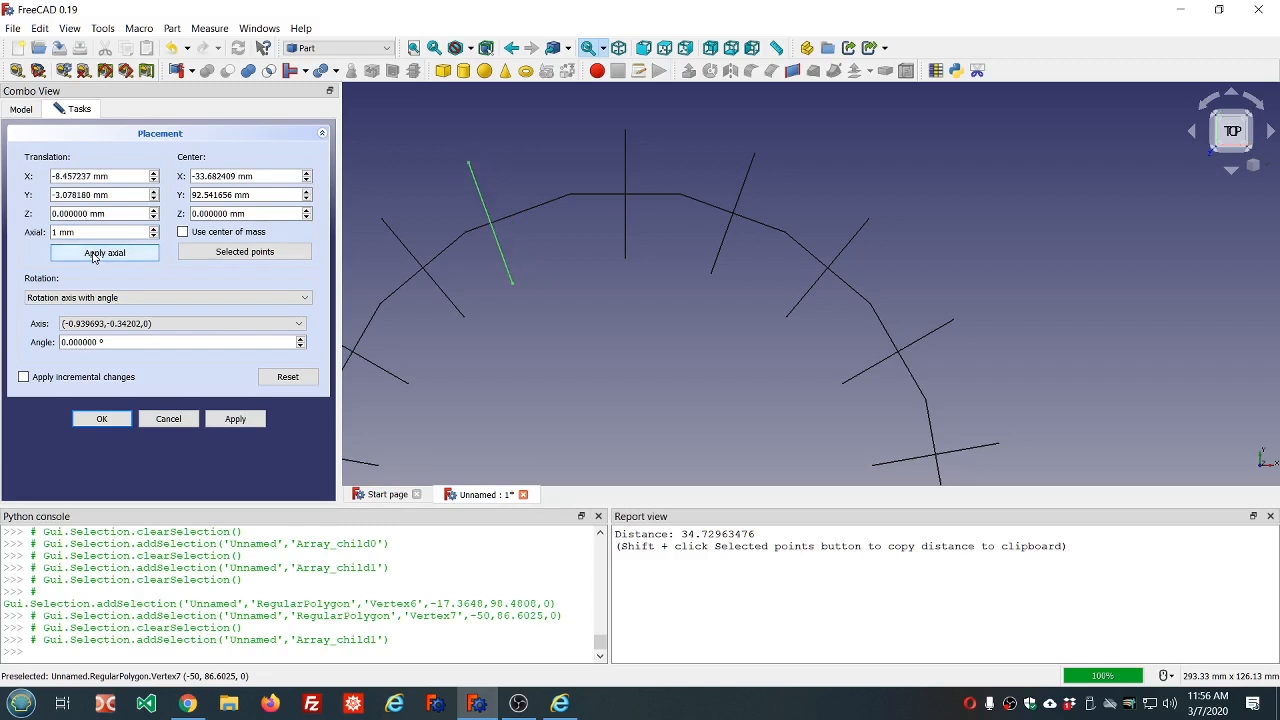
- Shift Array.1 thirteen 1 mm increments in the reverse direction along the polygon edge axis
left_click(93, 253, "shift")
left_click(93, 253, "shift")
left_click(93, 253, "shift")
left_click(93, 253, "shift")
left_click(93, 253, "shift")
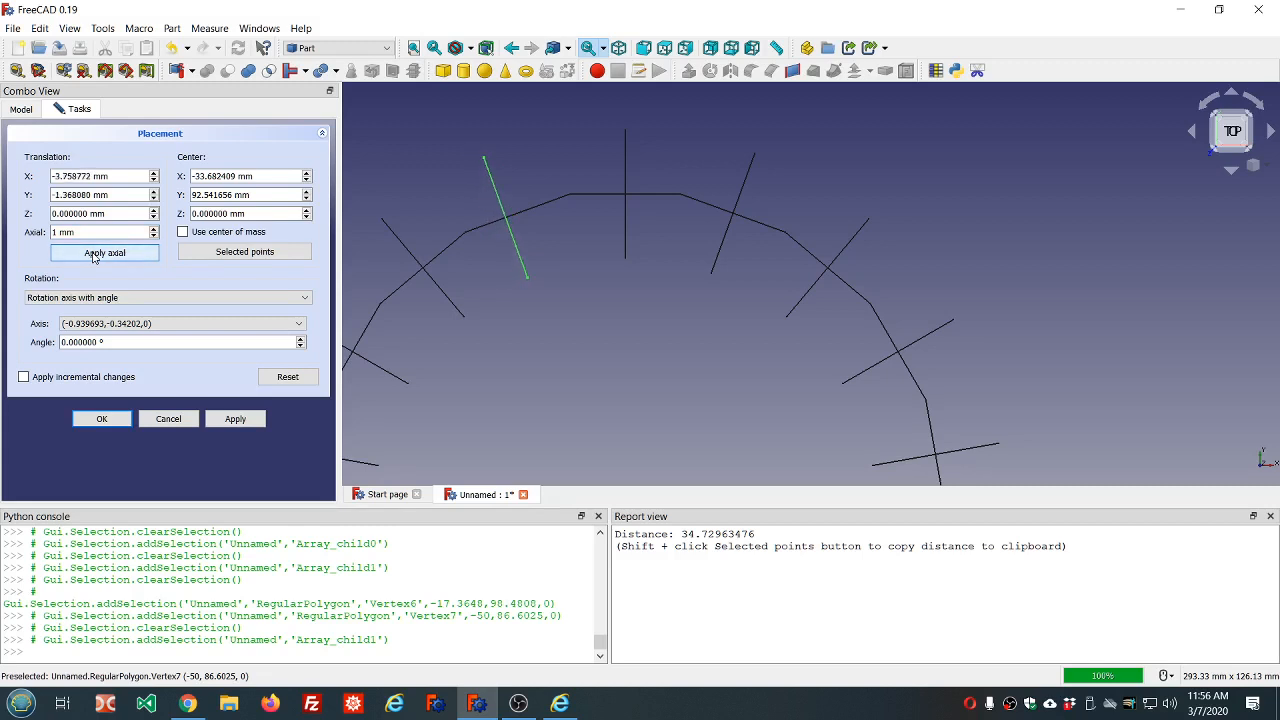
left_click(93, 253, "shift")
left_click(93, 253, "shift")
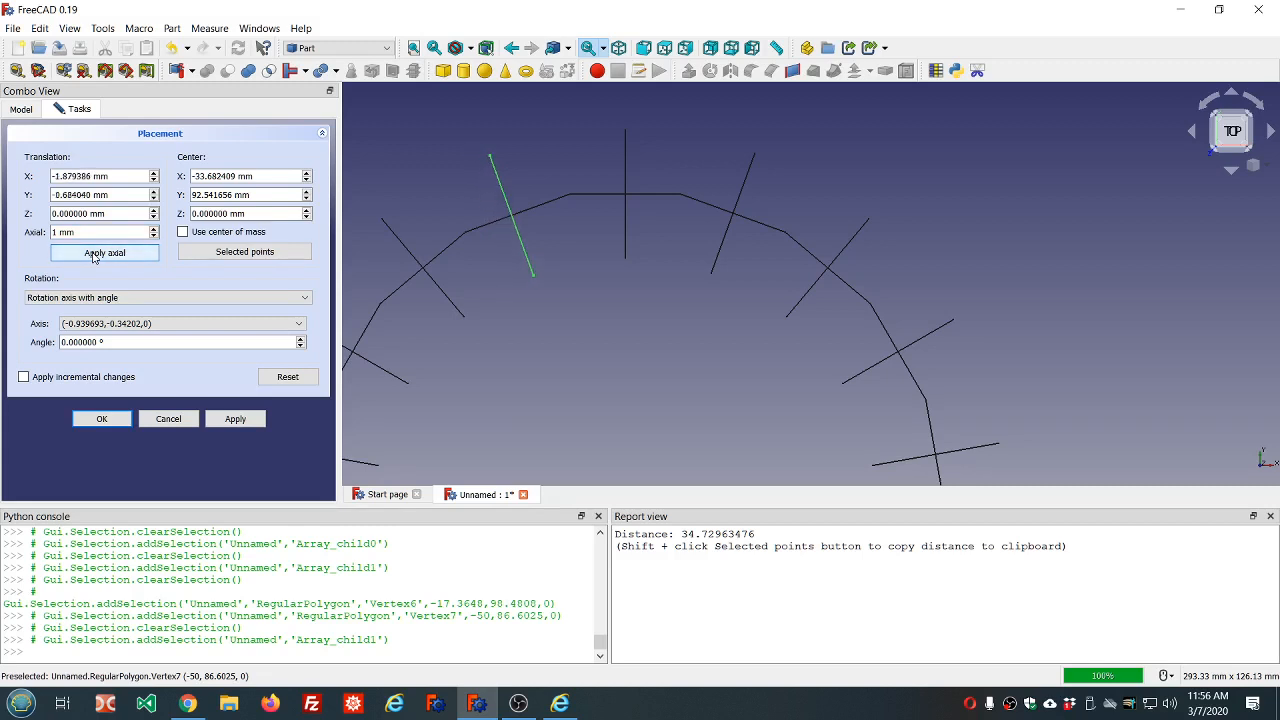
left_click(93, 253, "shift")
left_click(93, 253, "shift")
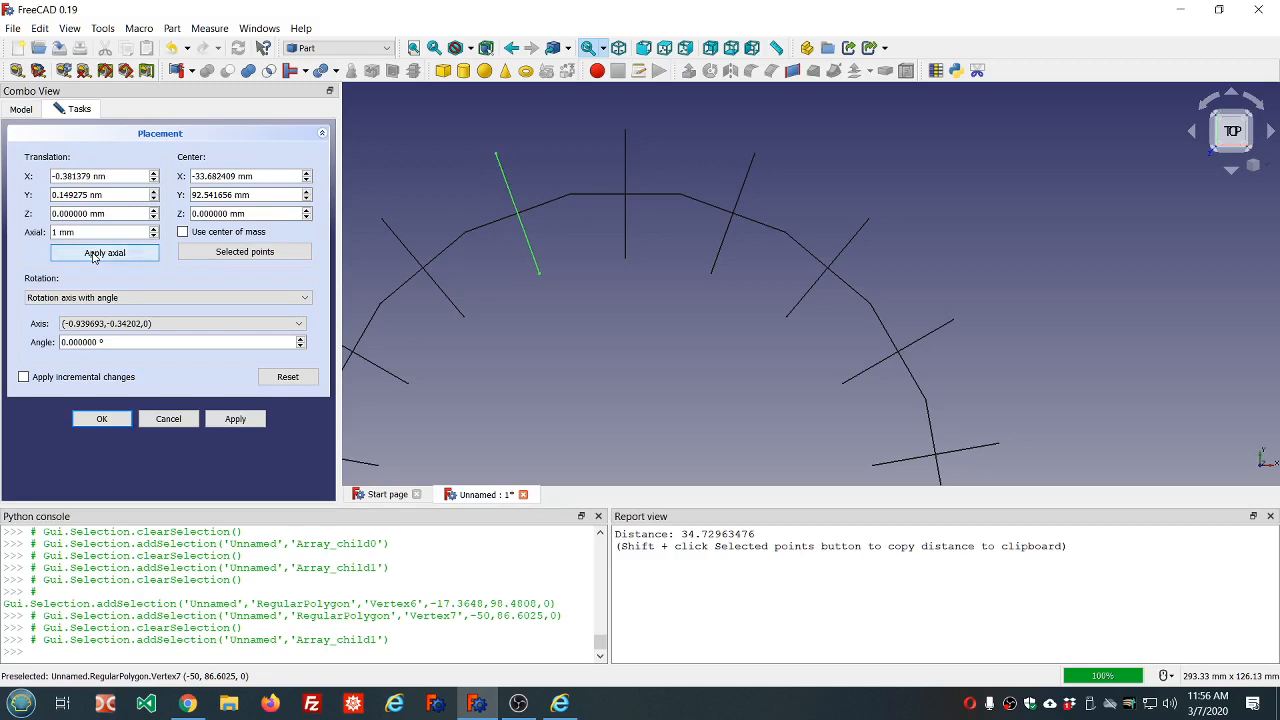
left_click(93, 253, "shift")
left_click(93, 253, "shift")
left_click(93, 253, "shift")
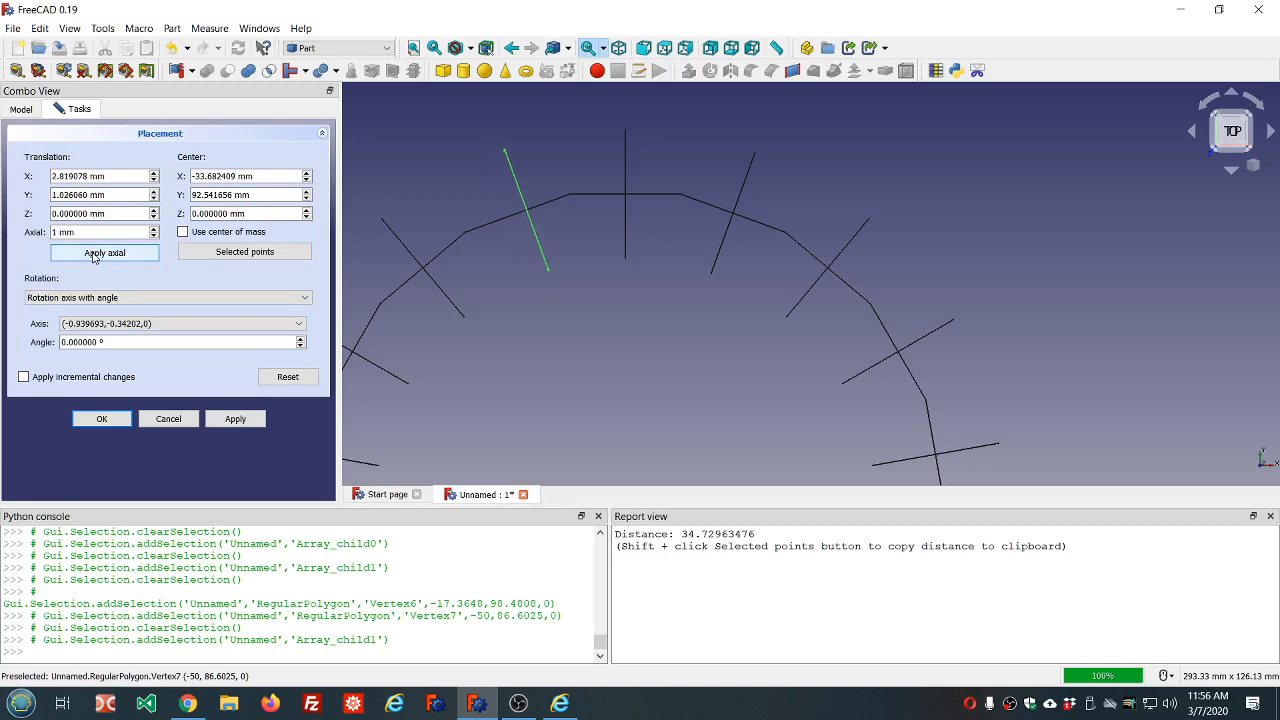
left_click(93, 253, "shift")
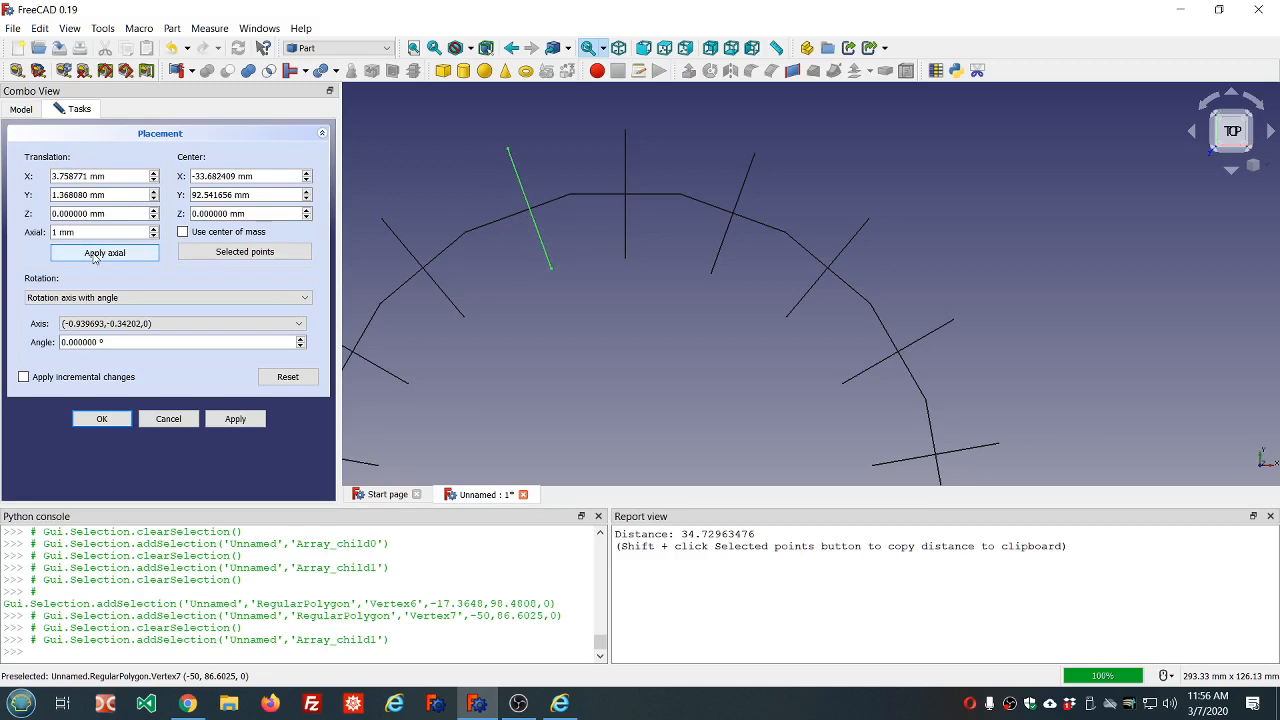
- Return Array.1 to its starting position in four 1 mm axial increments, and test two more increments forward and back
left_click(93, 256)
left_click(93, 256)
left_click(93, 256)
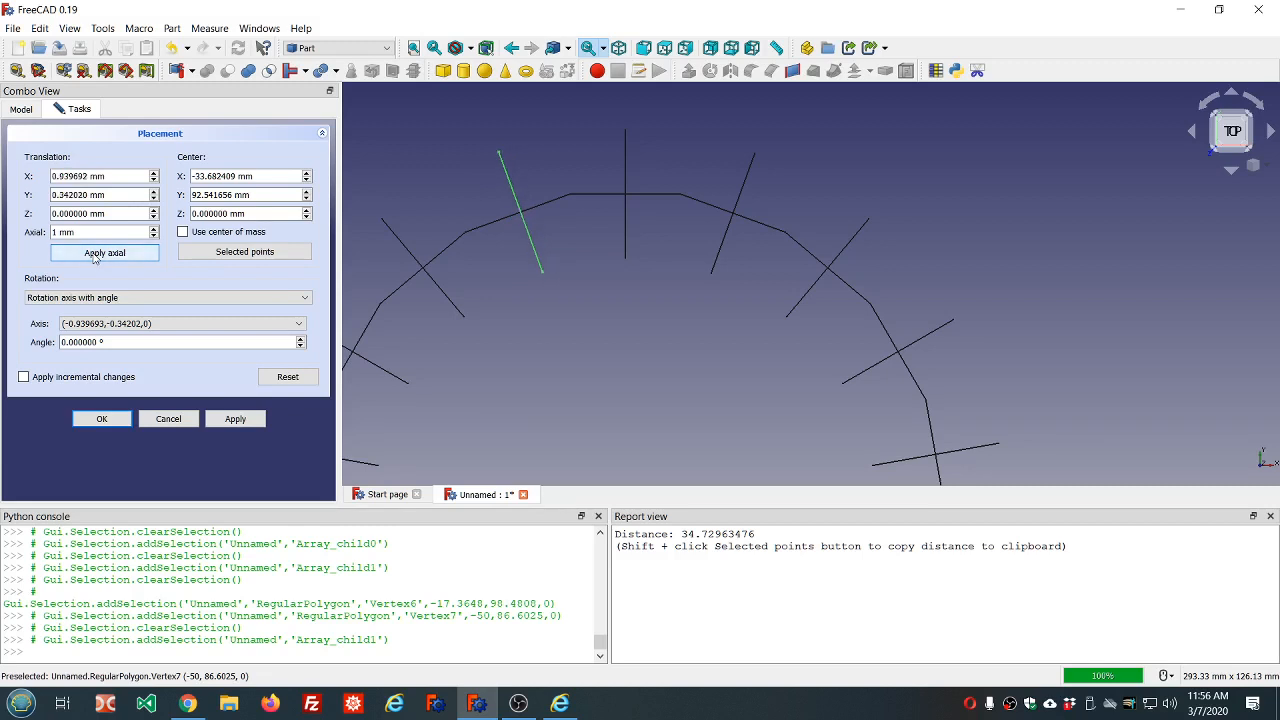
left_click(93, 256)
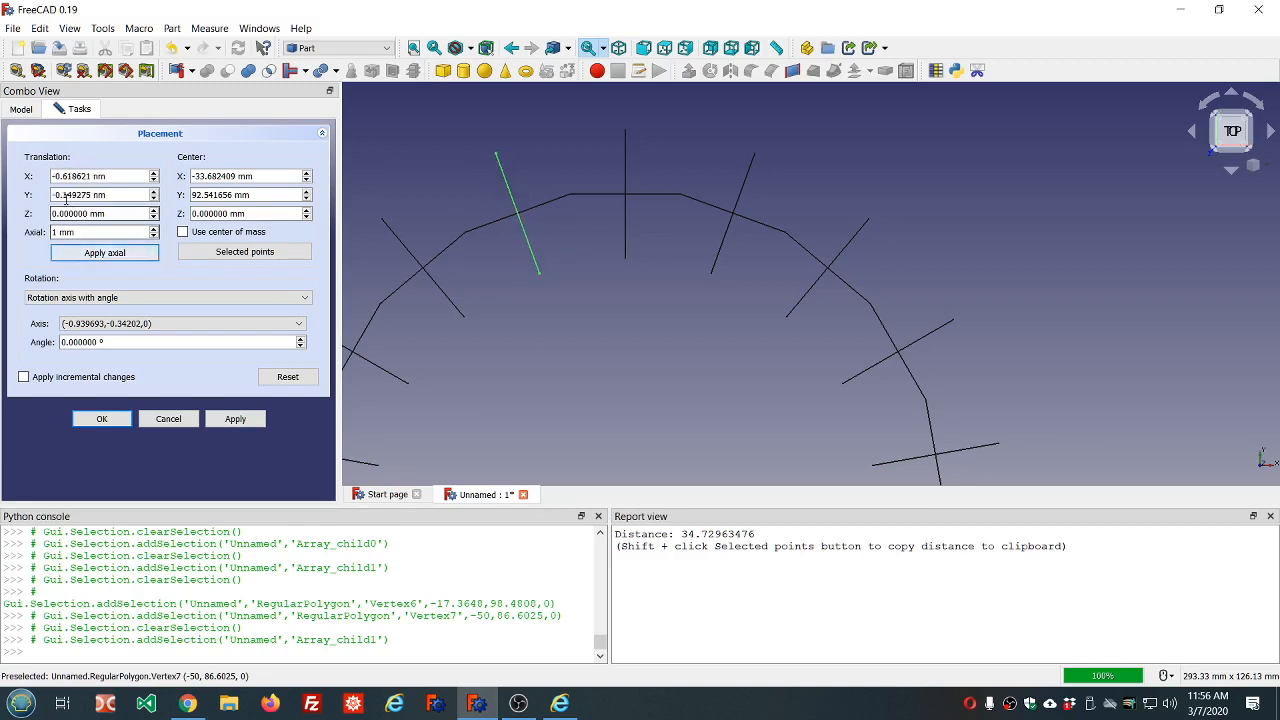
left_click(93, 260)
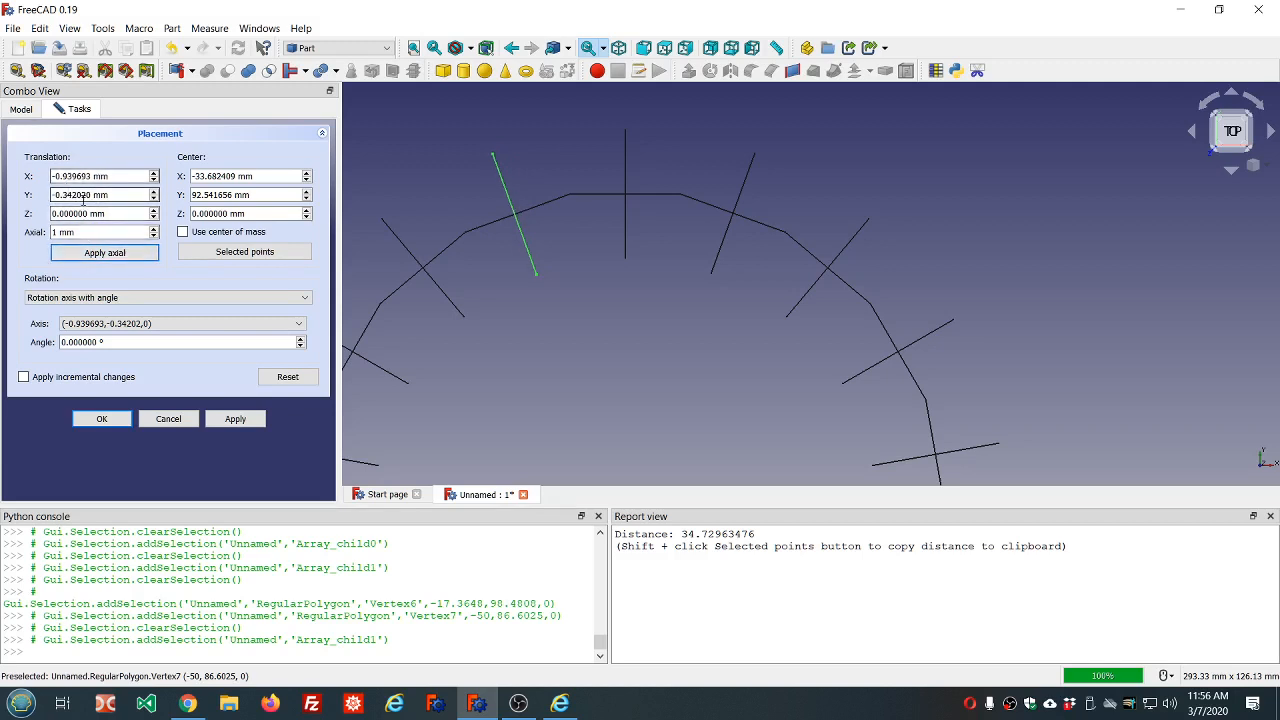
left_click(90, 259)
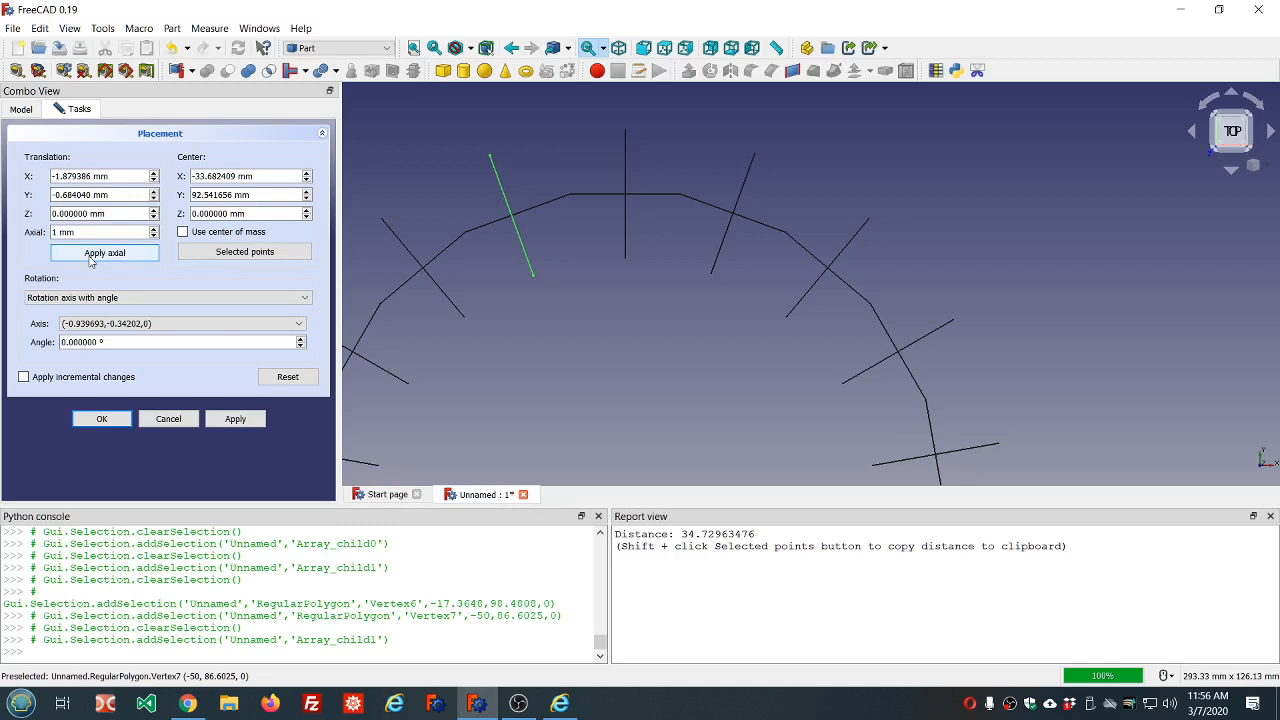
left_click(90, 259, "shift")
left_click(90, 259, "shift")
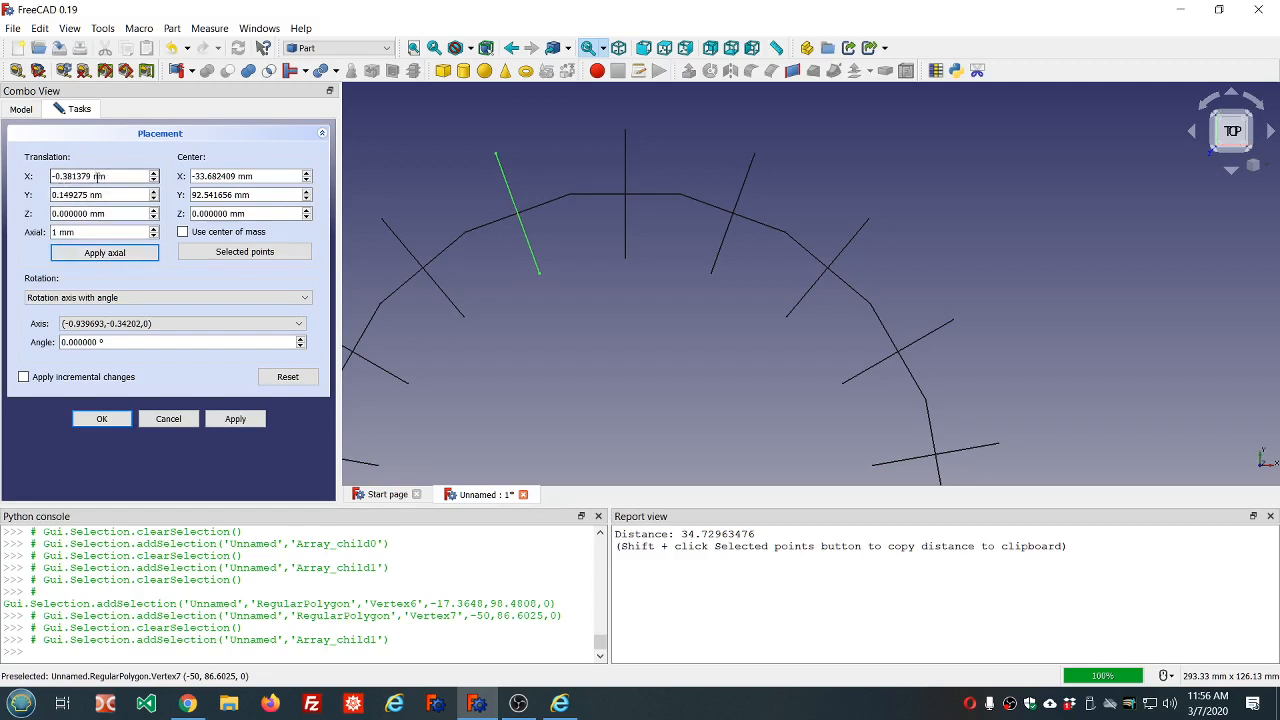
- Reset Array.1's placement values, redefine its center and axis from the end vertices of the polygon edge it crosses, and keep the custom axis (-0.939693,-0.34202,0)
left_click(288, 377)
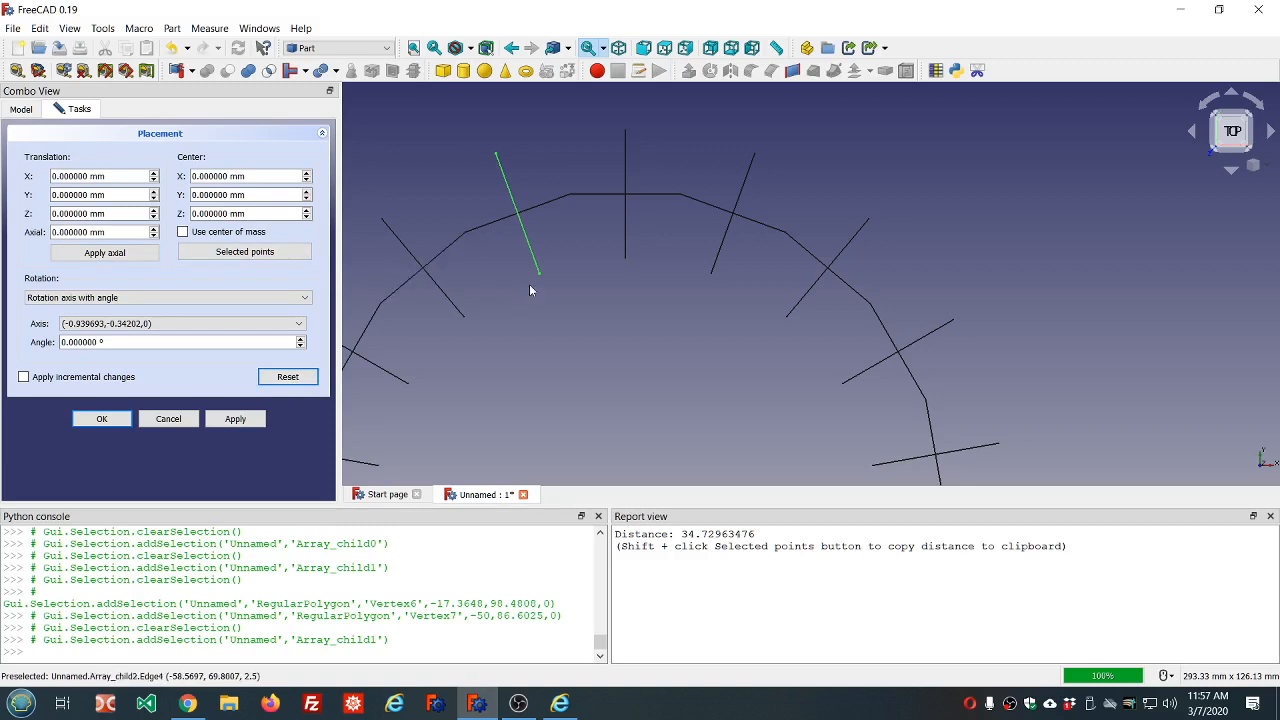
left_click(570, 194)
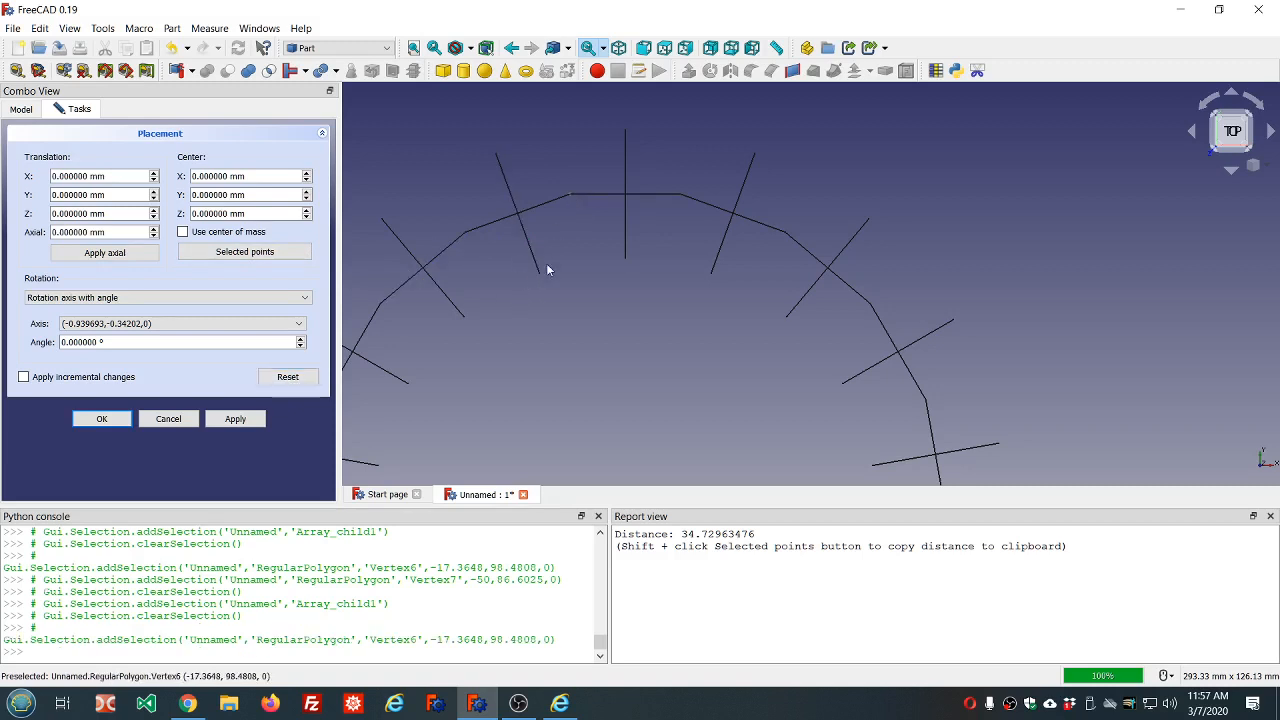
left_click(465, 232, "ctrl")
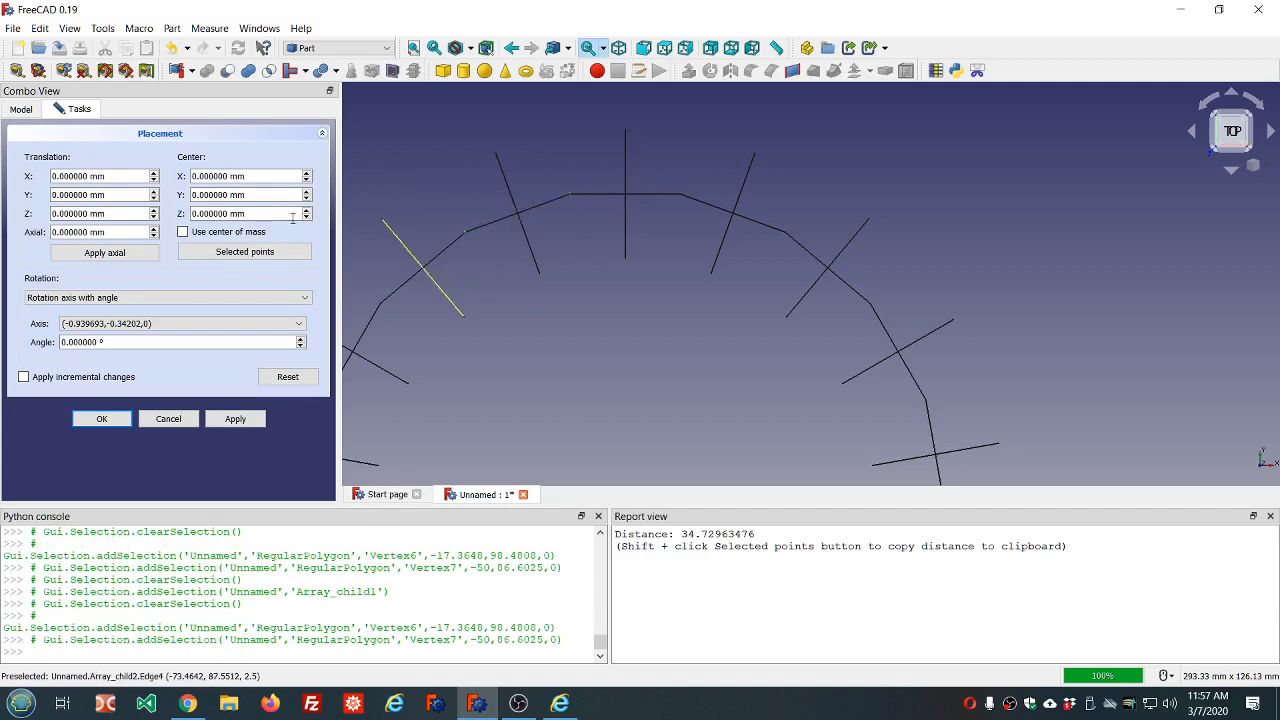
left_click(228, 253)
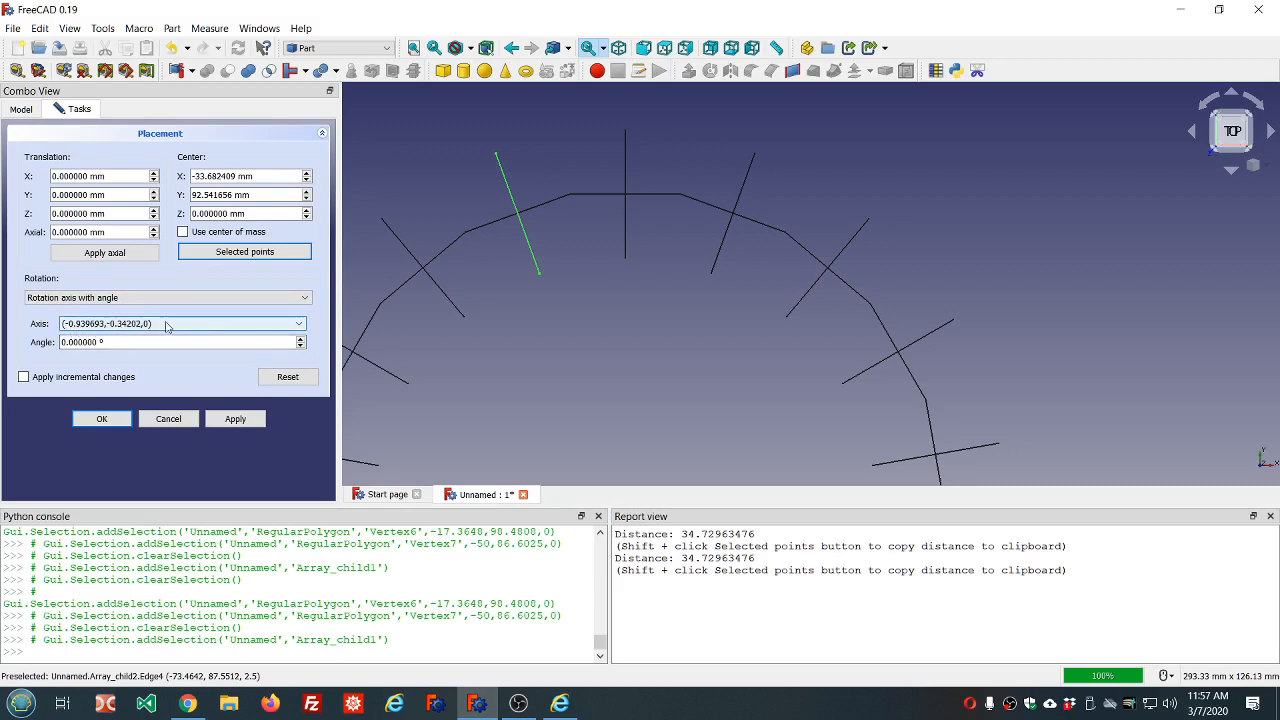
left_click(296, 324)
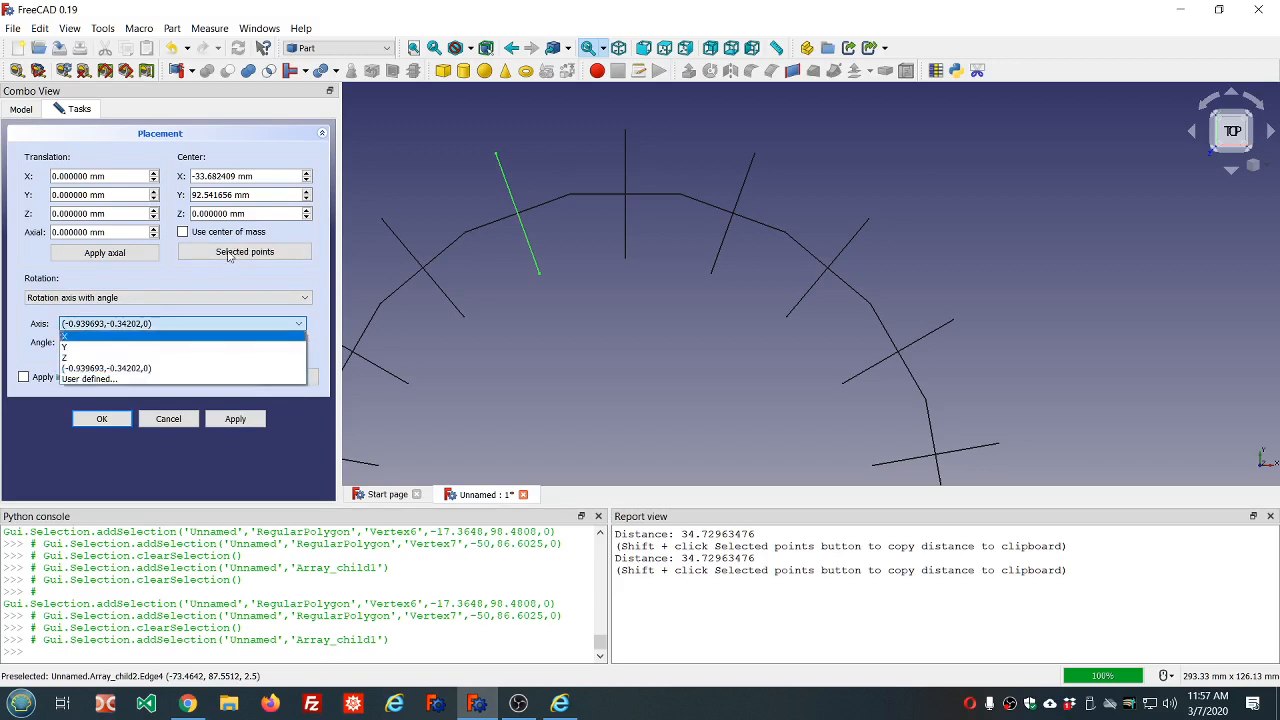
left_click(133, 370)
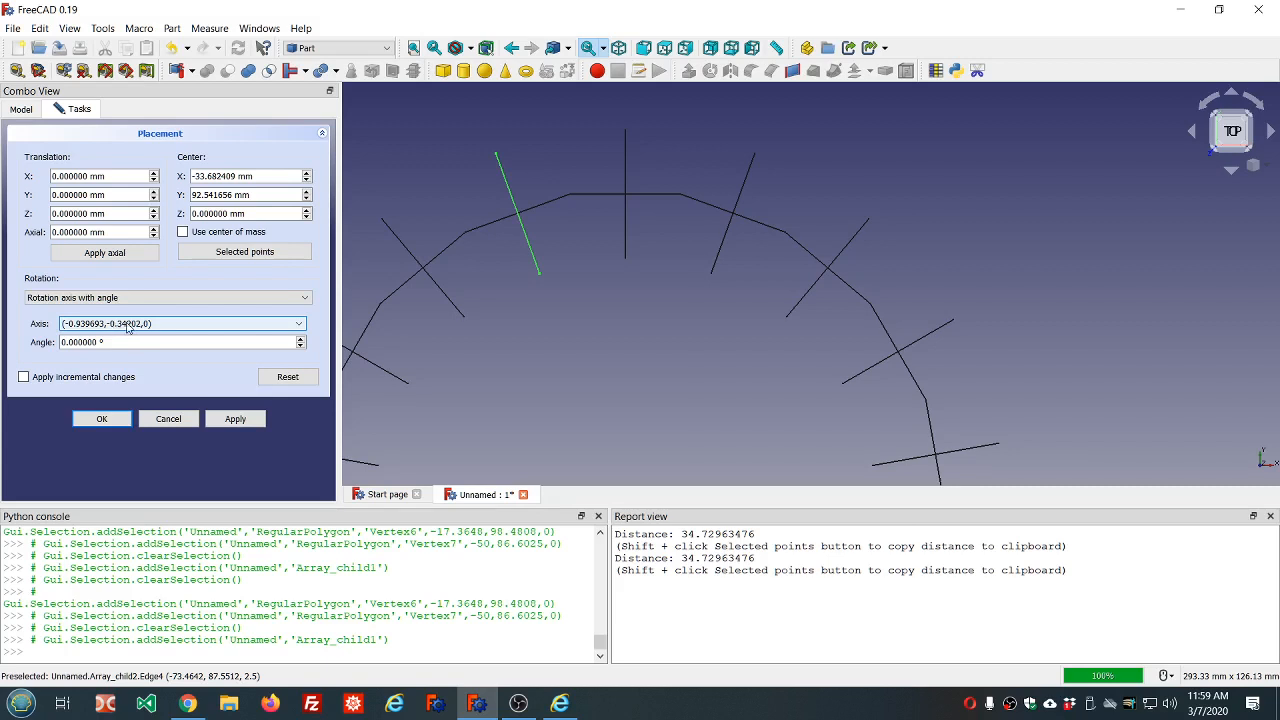
- Reapply the same edge's end vertices as Array.1's center and axis, and rotate Array.1 by 10° about that axis
left_click(246, 190)
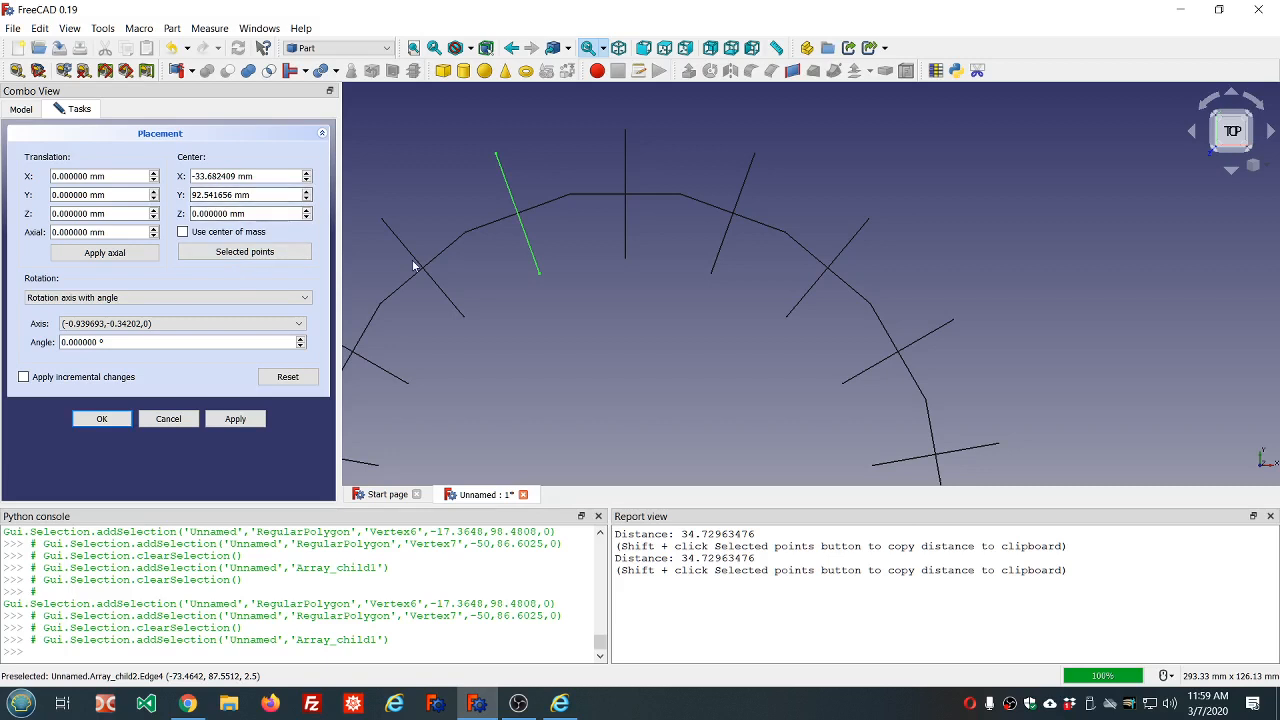
left_click(568, 193)
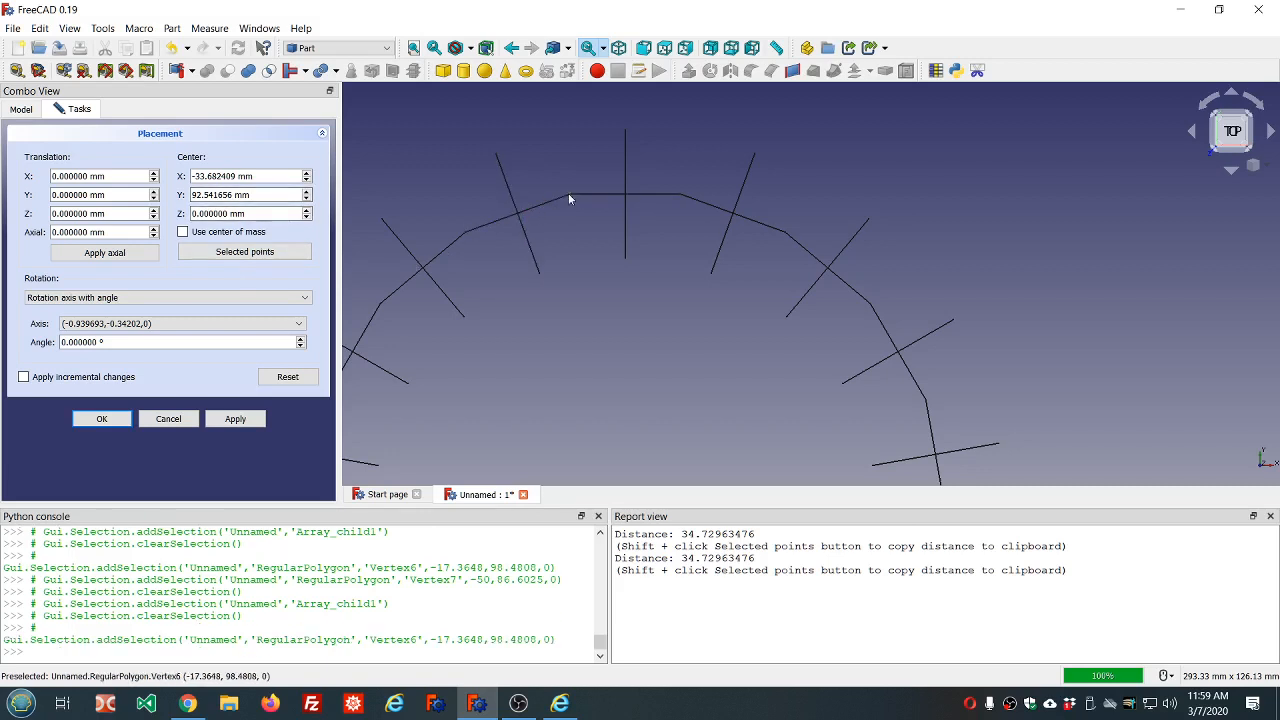
left_click(465, 232, "ctrl")
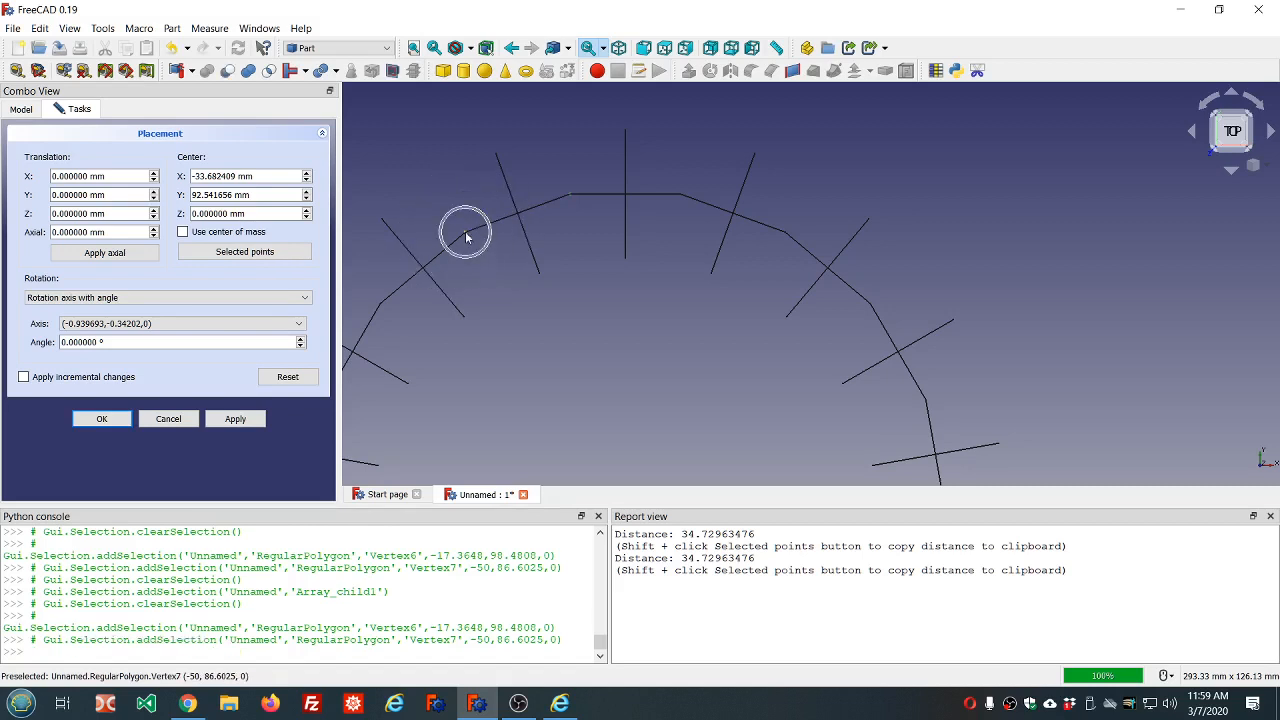
left_click(291, 253)
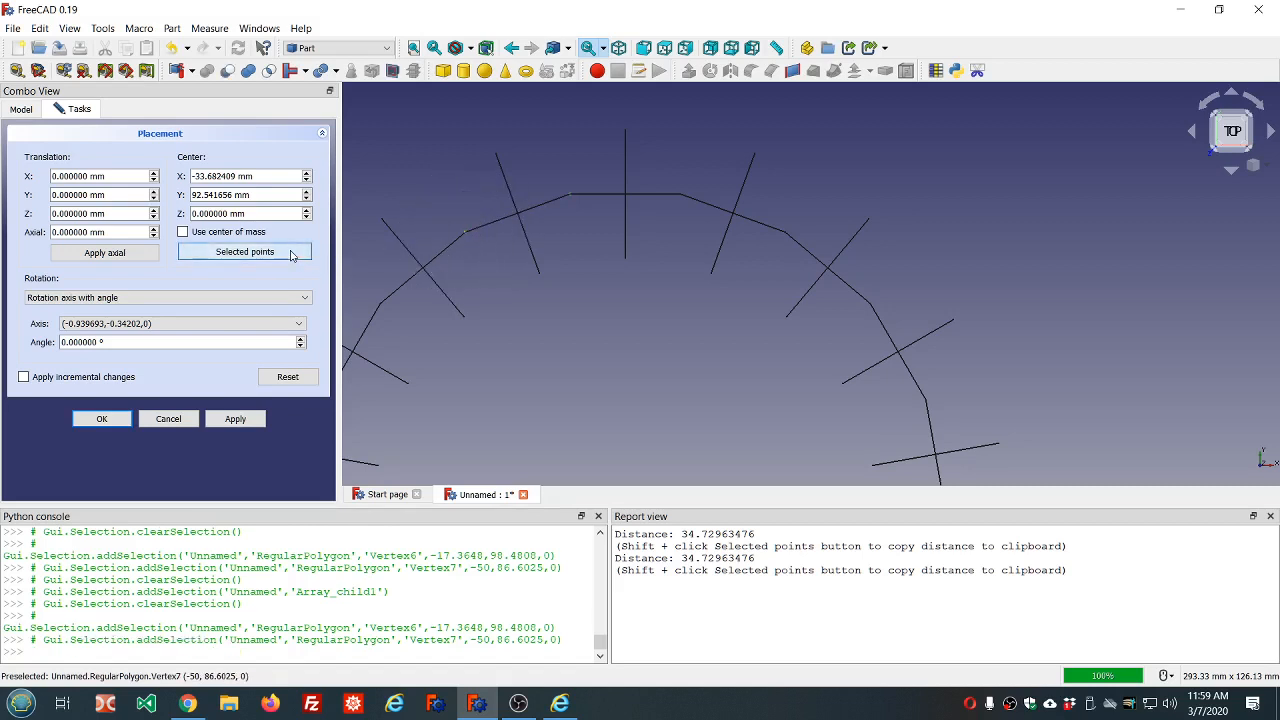
left_click(140, 327)
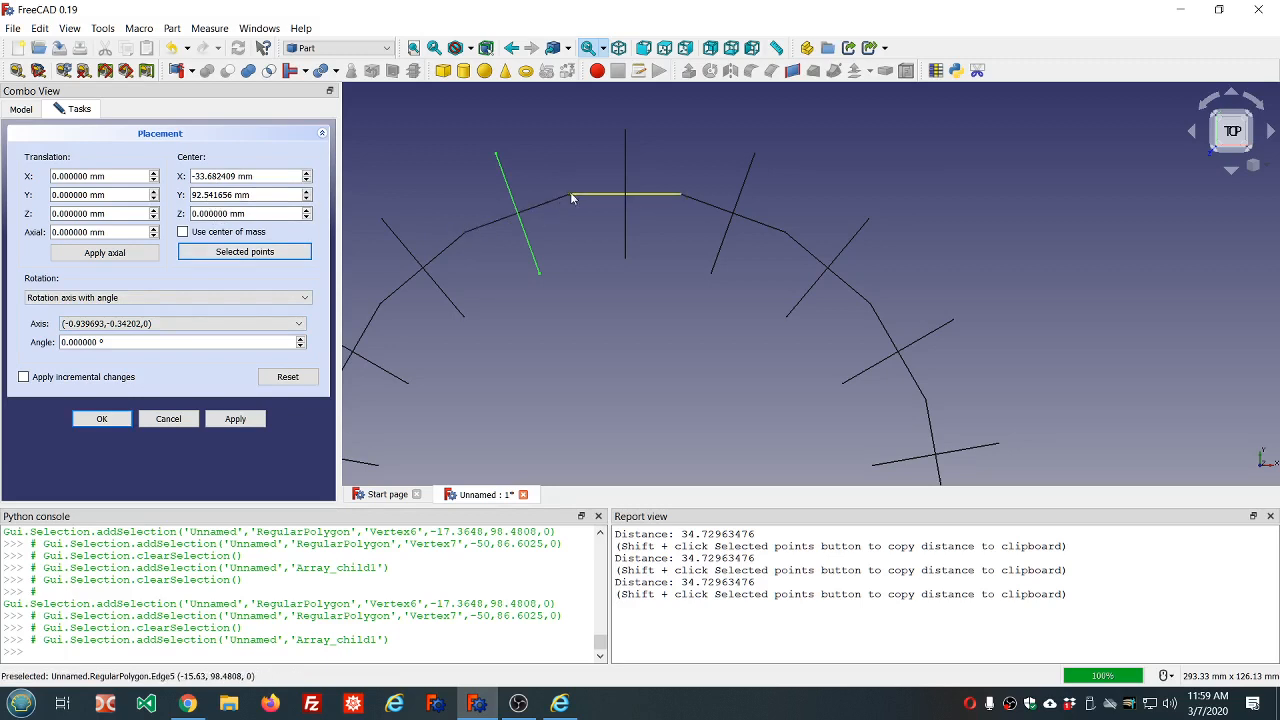
left_click(196, 343)
scroll(196, 343, "up", 2)
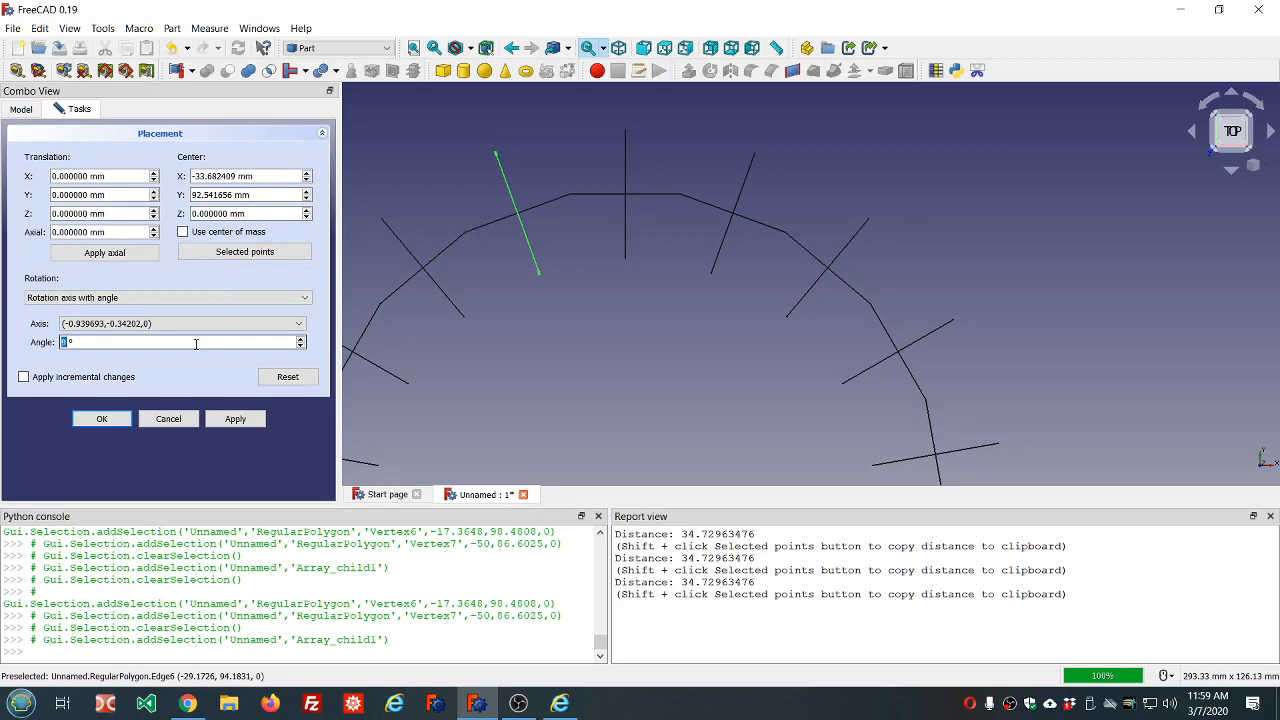
scroll(196, 343, "up", 2)
left_click(102, 419)
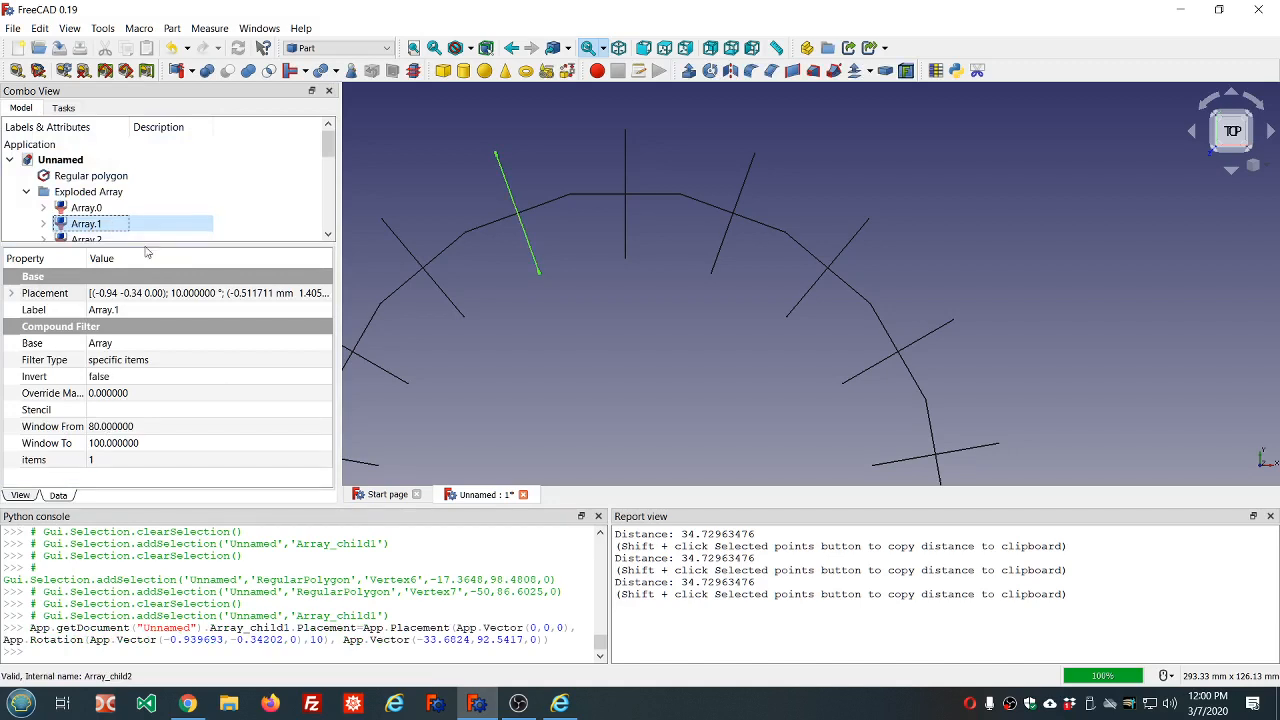
- Enlarge the model tree, open the placement of Array.2, and define its center and axis from the end vertices of the polygon edge it crosses
left_click_drag(143, 242, 143, 345)
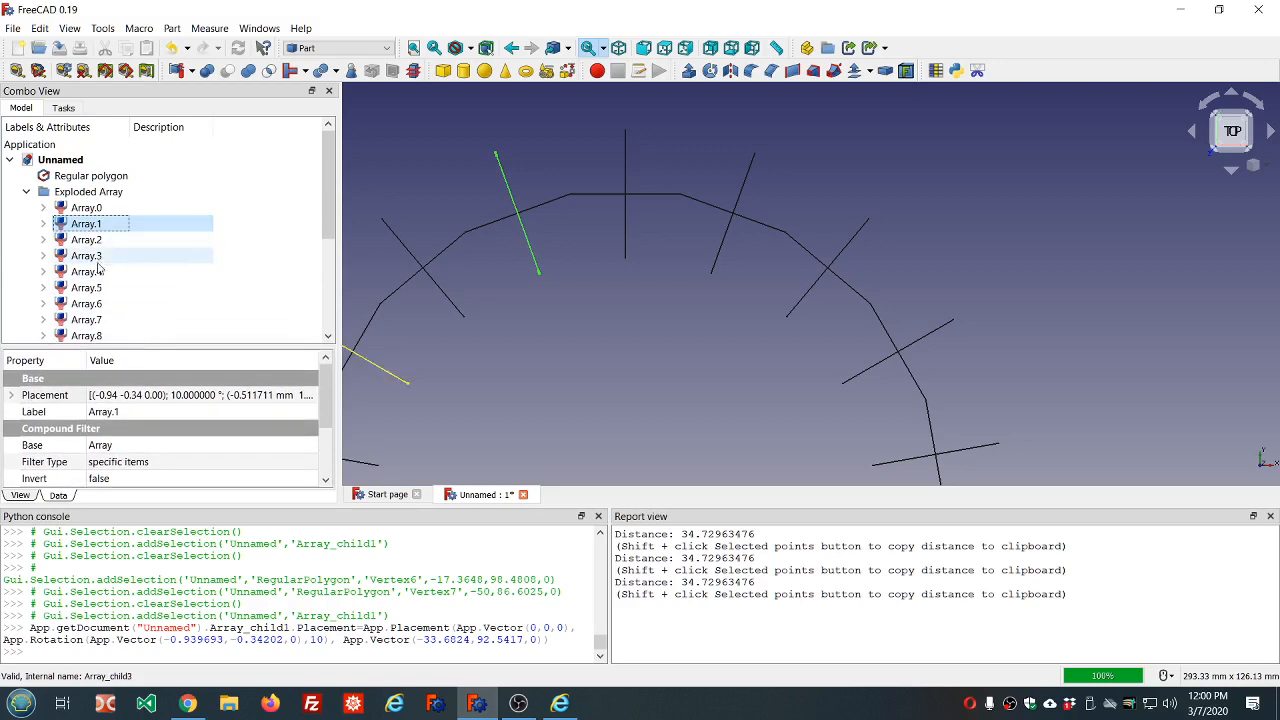
scroll(98, 268, "down", 3)
scroll(98, 272, "up", 3)
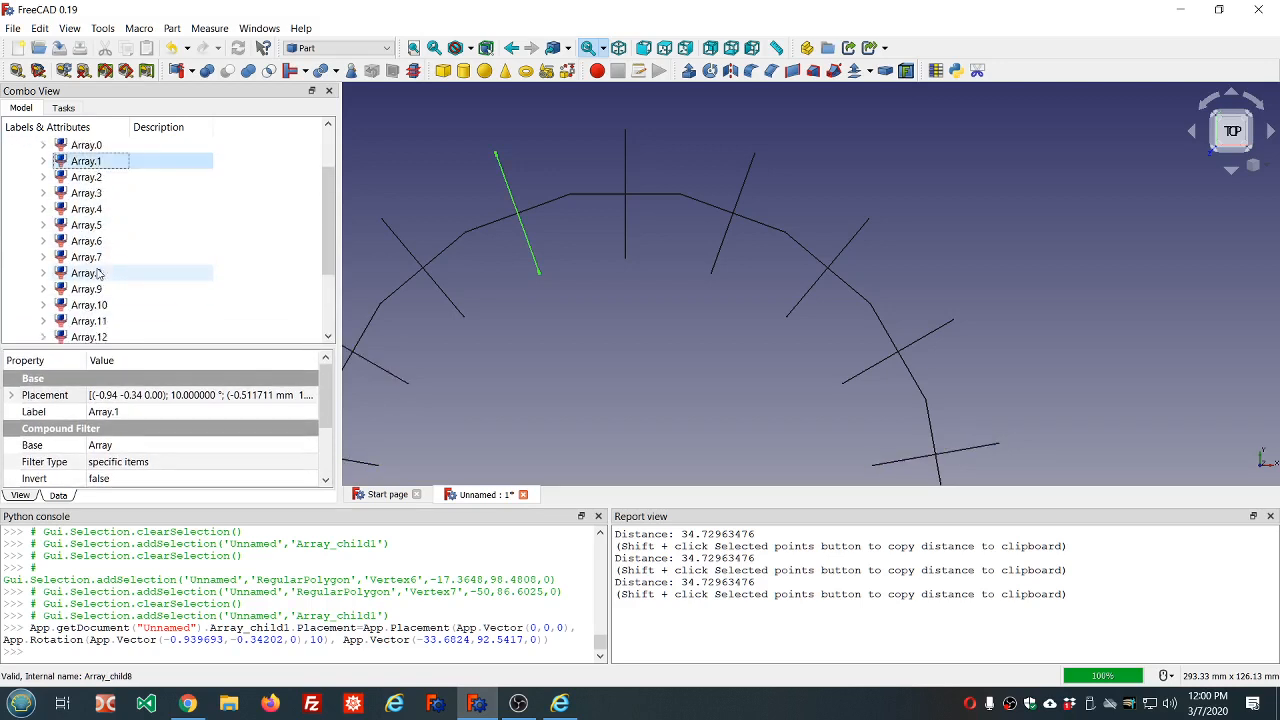
left_click(86, 225)
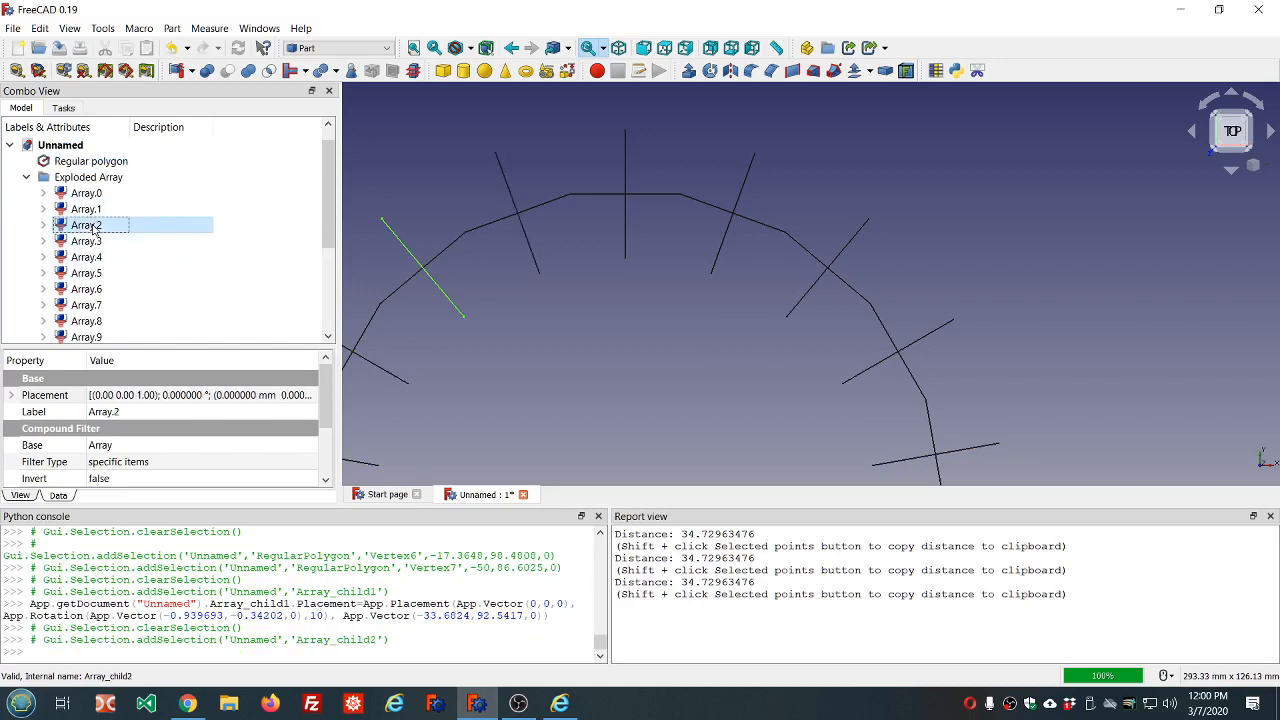
left_click(279, 398)
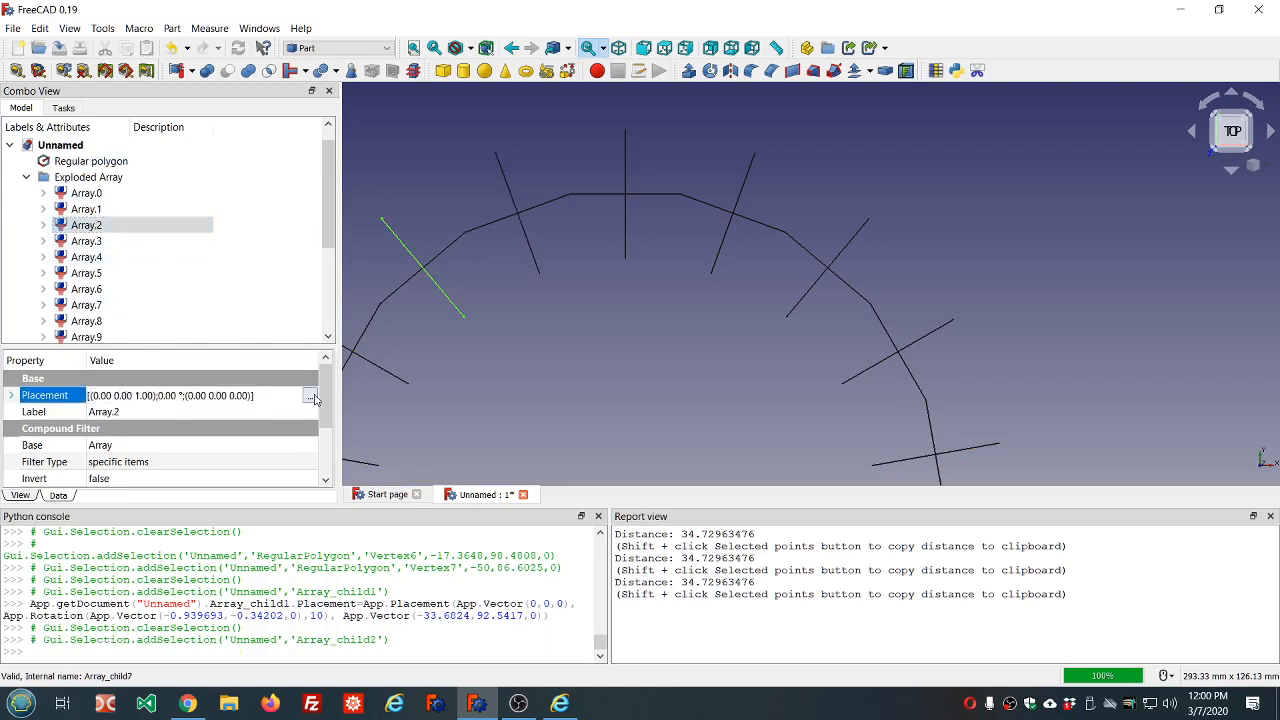
left_click(311, 397)
left_click(464, 234)
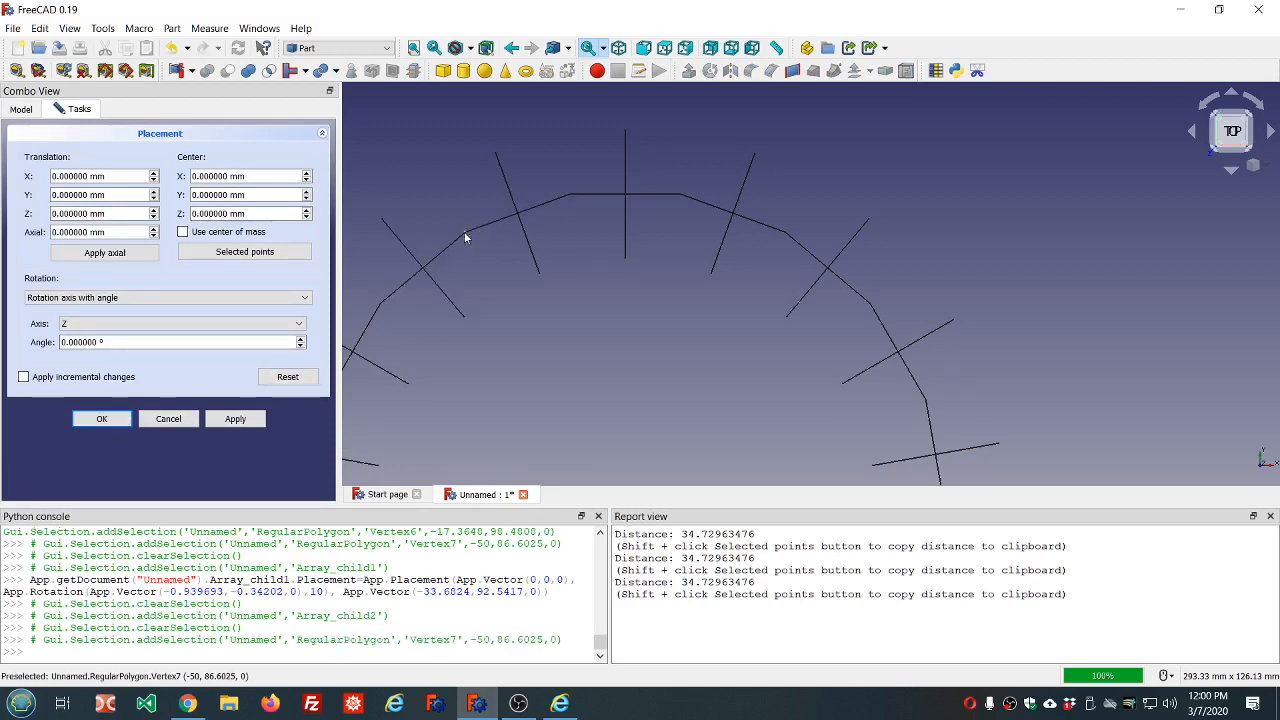
left_click(380, 304, "ctrl")
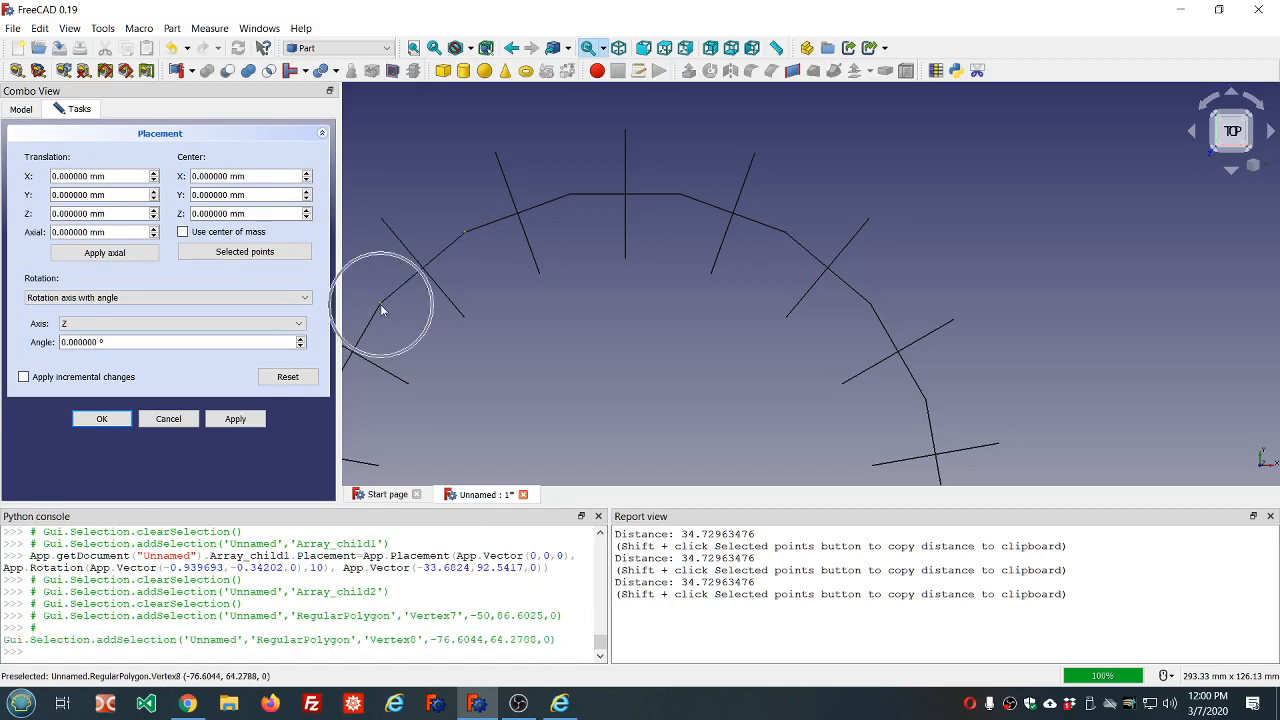
left_click(268, 257)
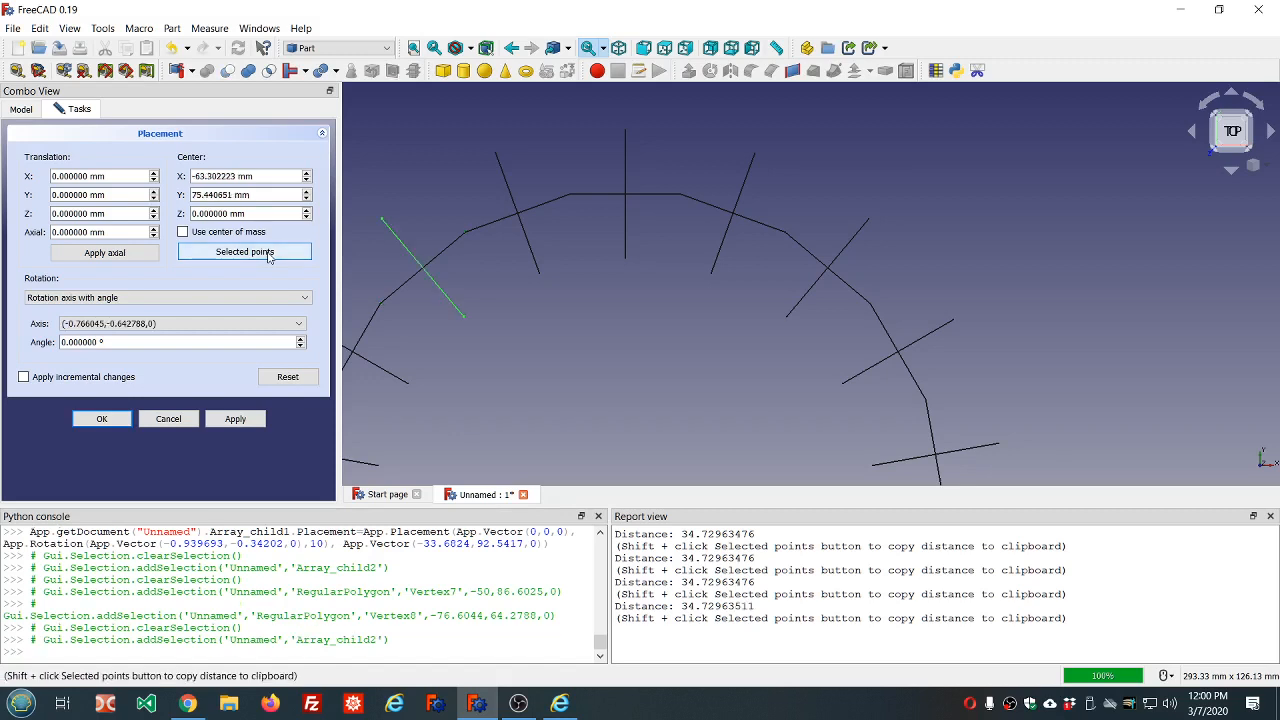
- Rotate Array.2 by 20° about its polygon edge axis and accept the placement
left_click(150, 341)
scroll(150, 341, "up", 1)
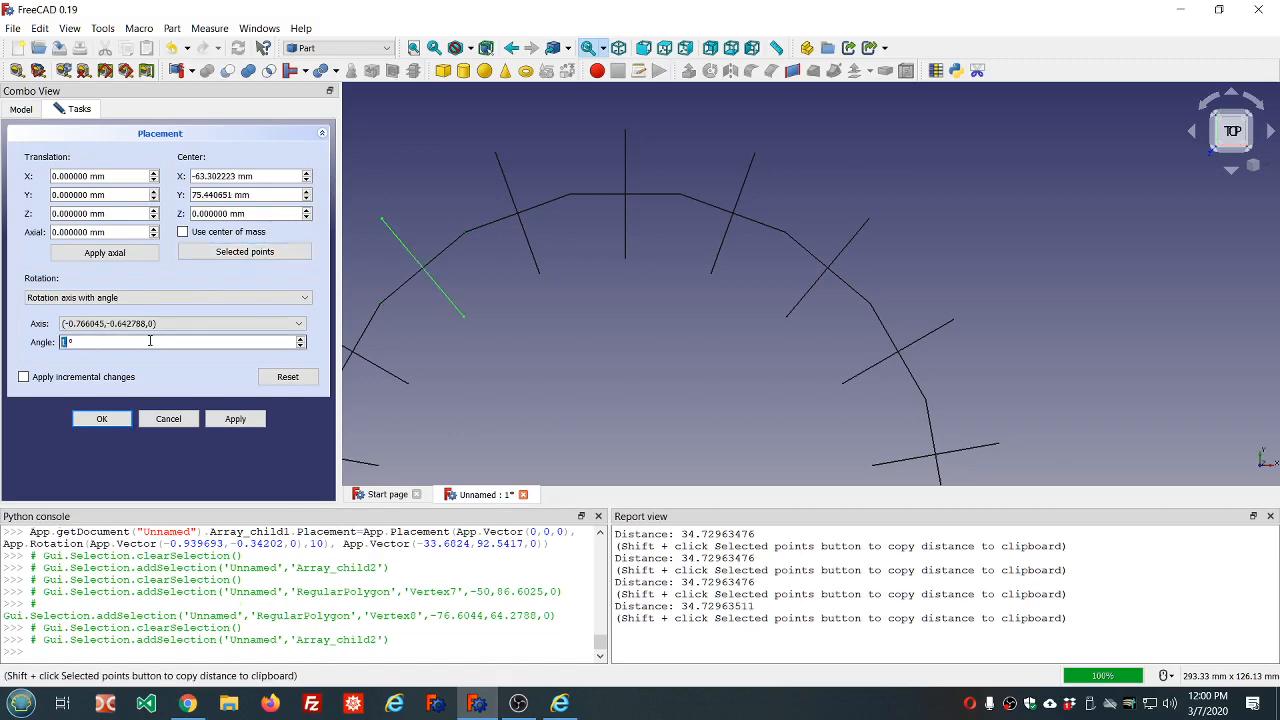
scroll(150, 341, "up", 11)
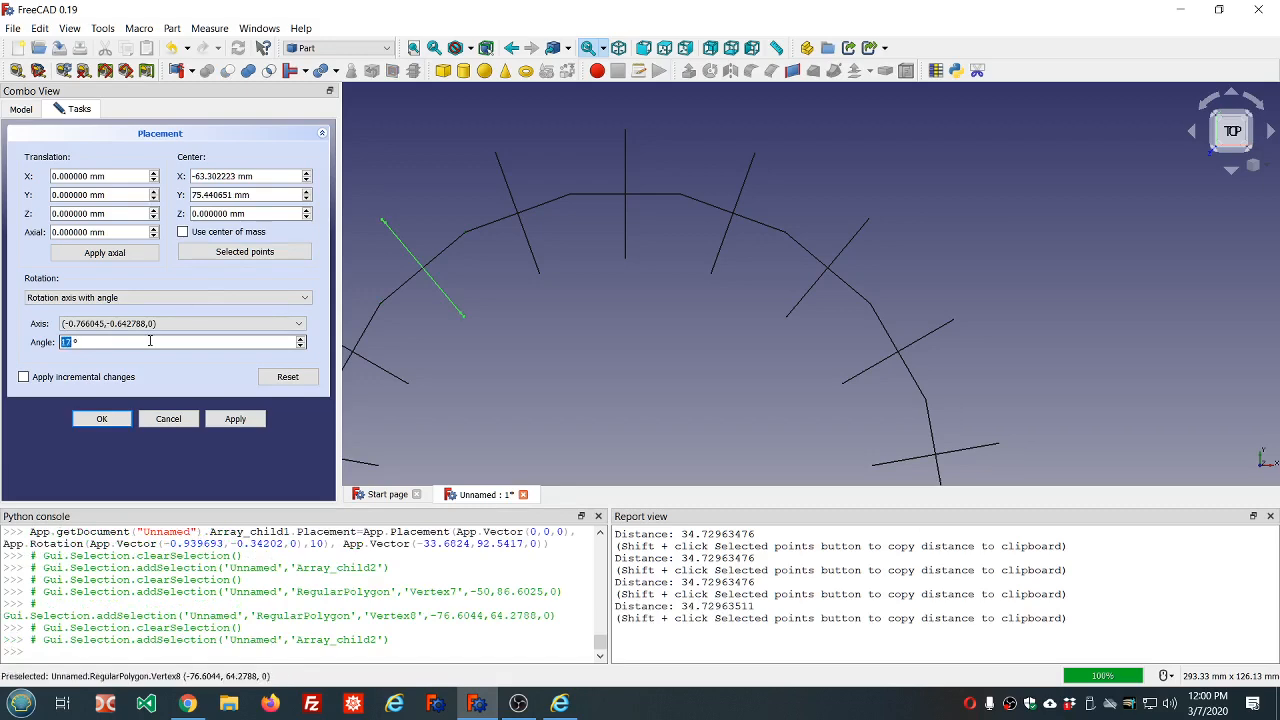
scroll(150, 341, "up", 2)
left_click(101, 419)
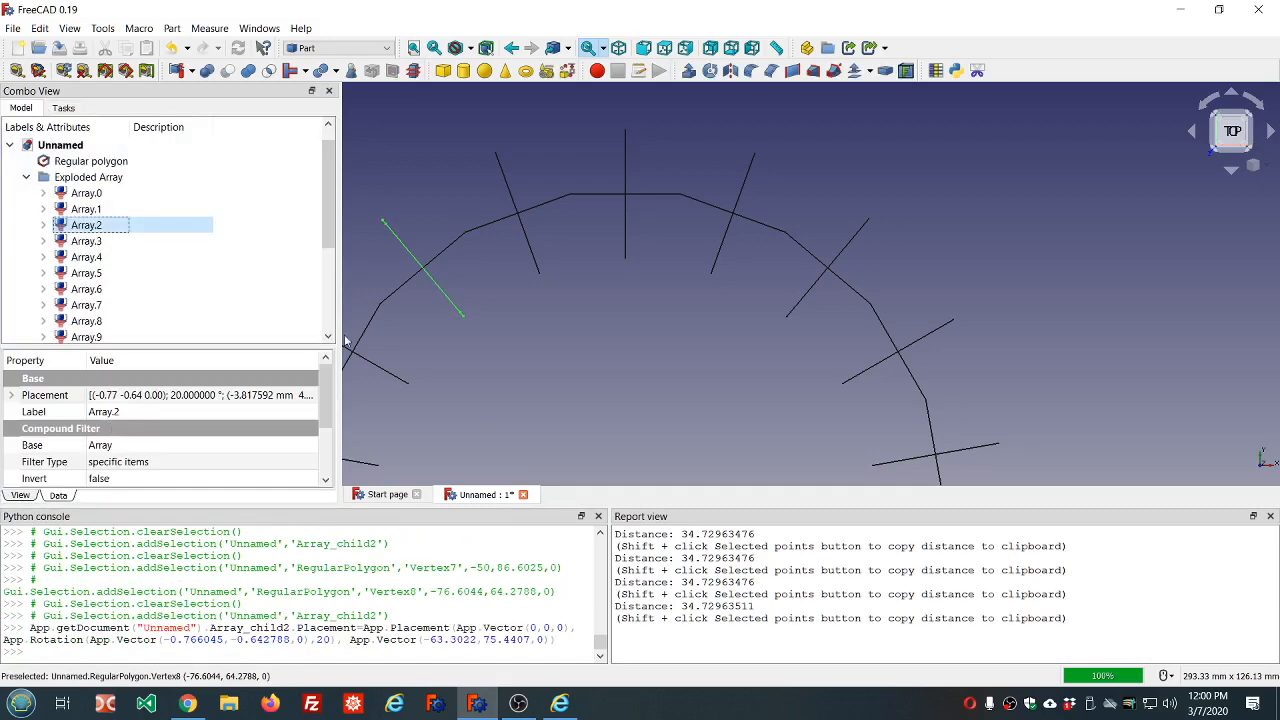
- Open the placement of Array.3 and define its center and axis from the end vertices of the polygon edge it crosses
scroll(411, 346, "down", 5)
scroll(410, 350, "up", 5)
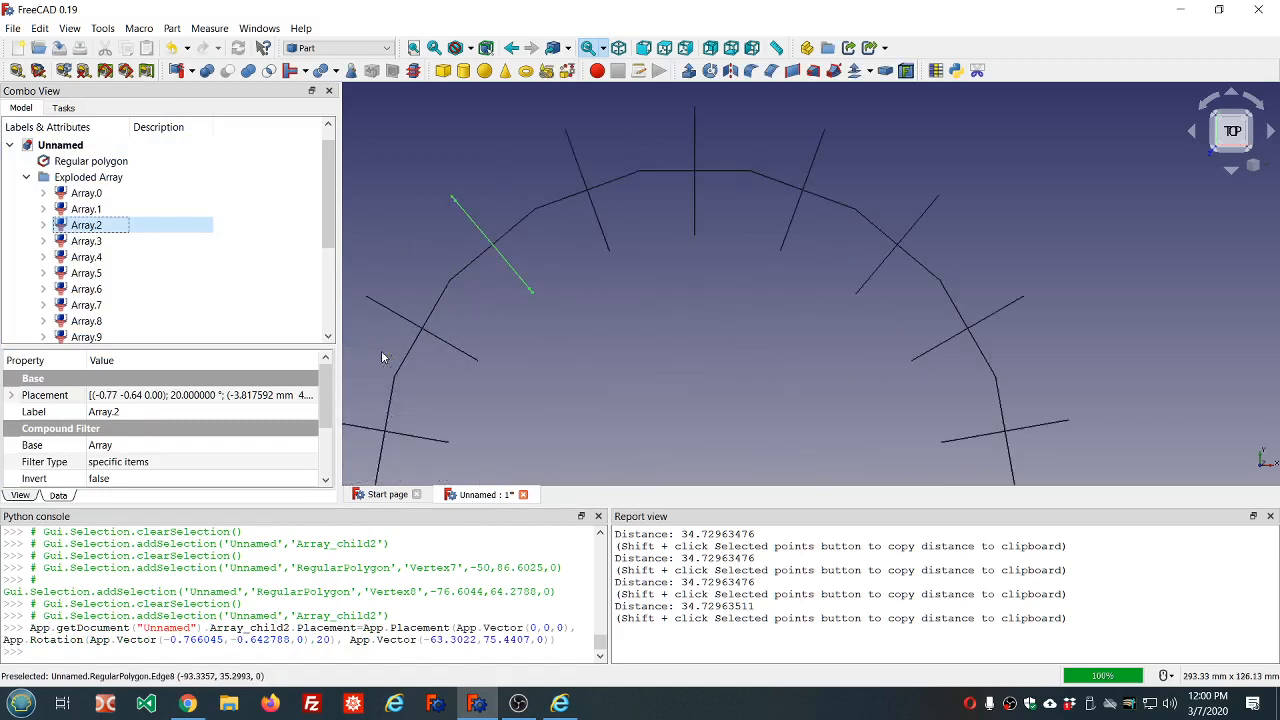
left_click(400, 319)
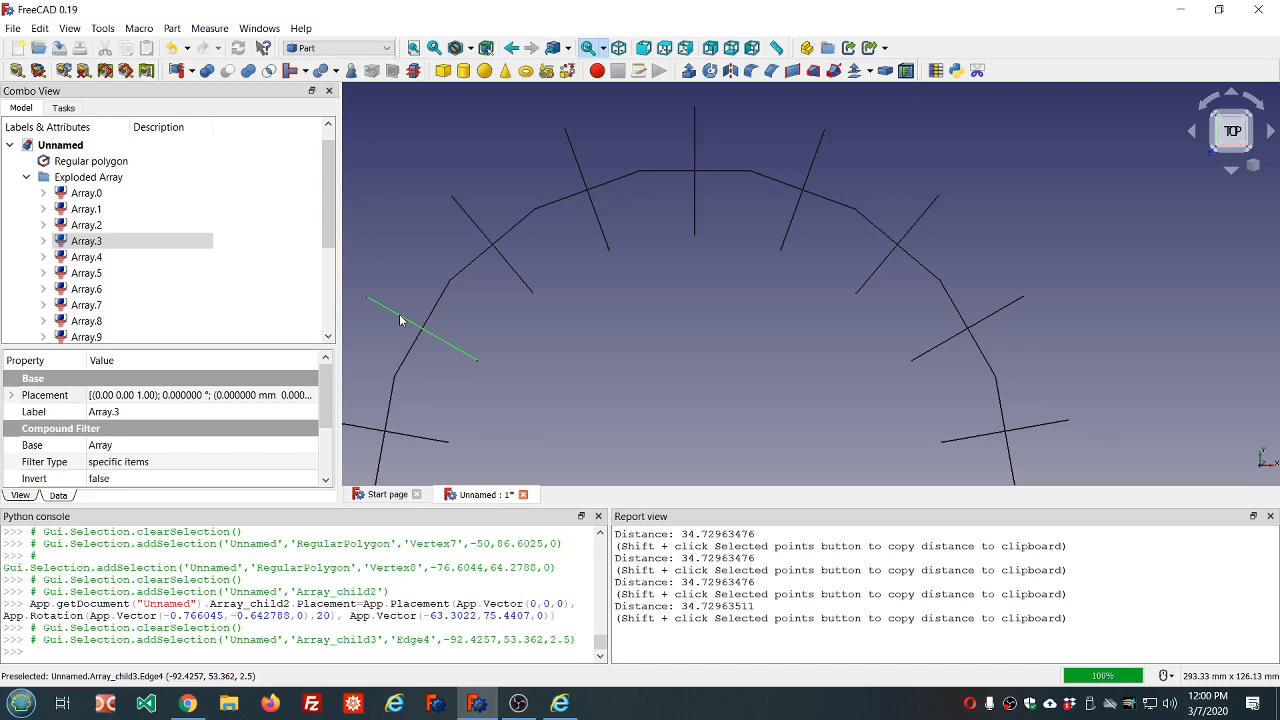
left_click(275, 398)
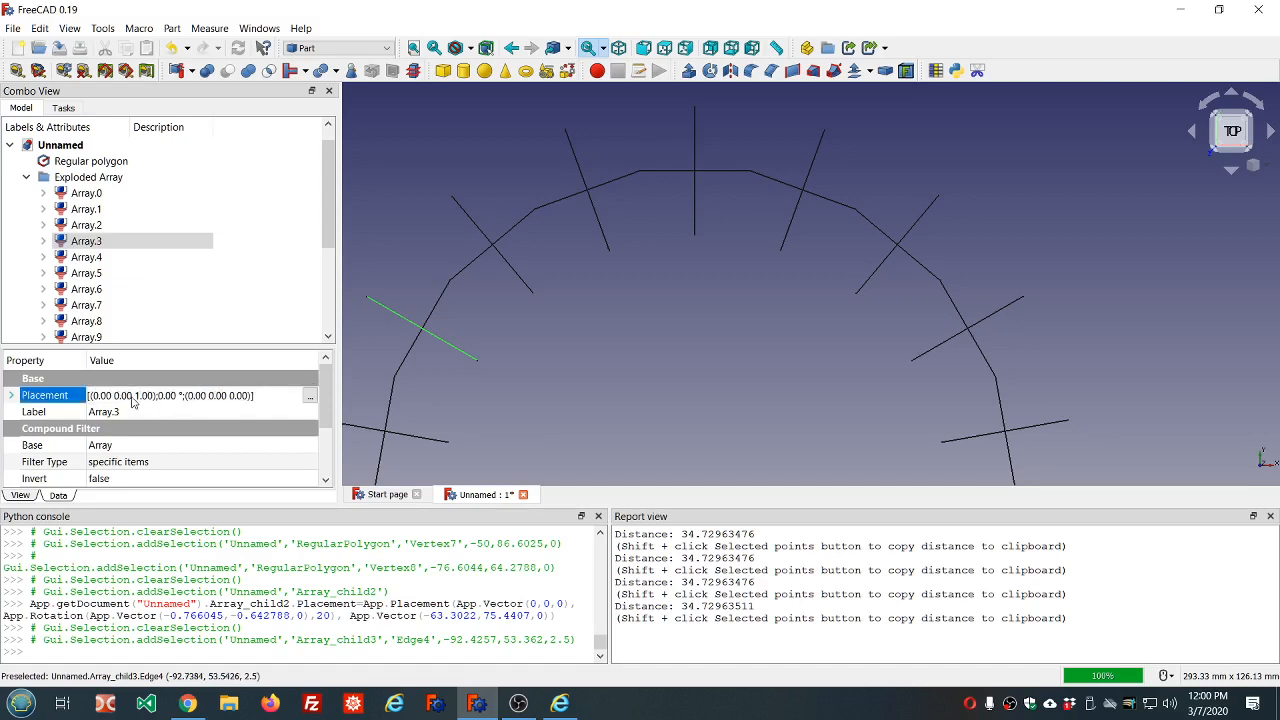
left_click(309, 397)
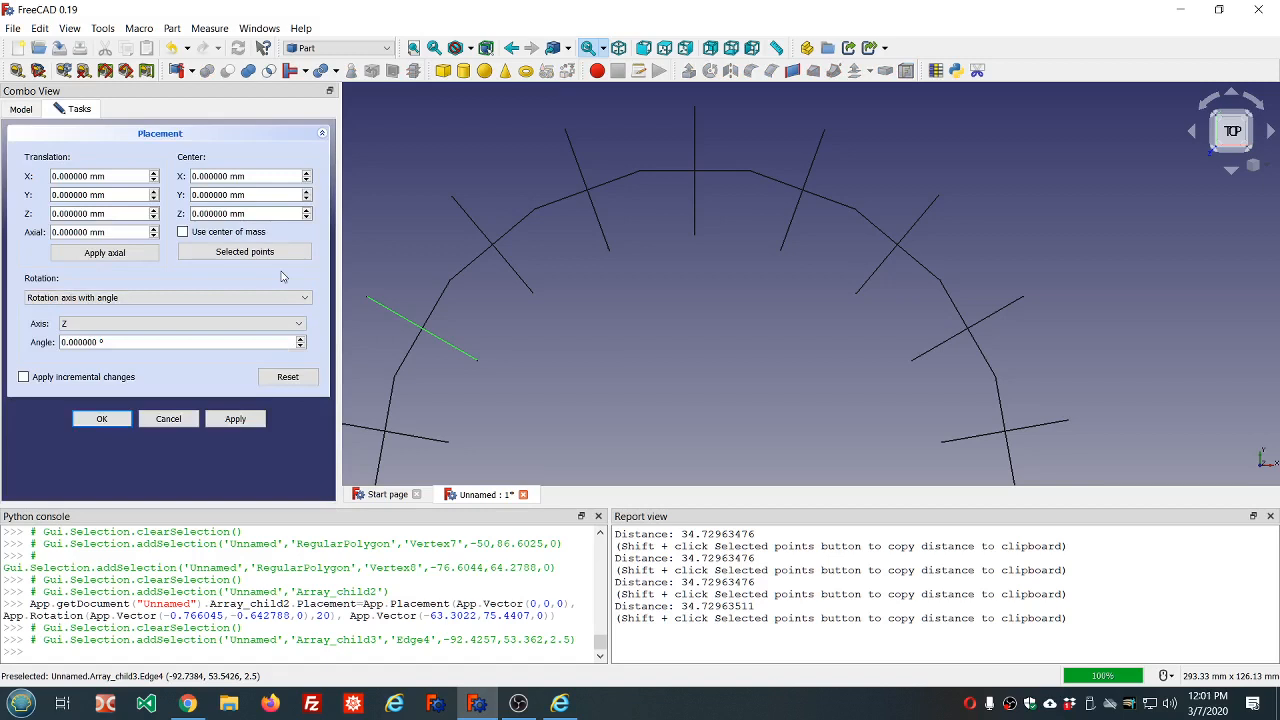
left_click(450, 284)
left_click(395, 380, "ctrl")
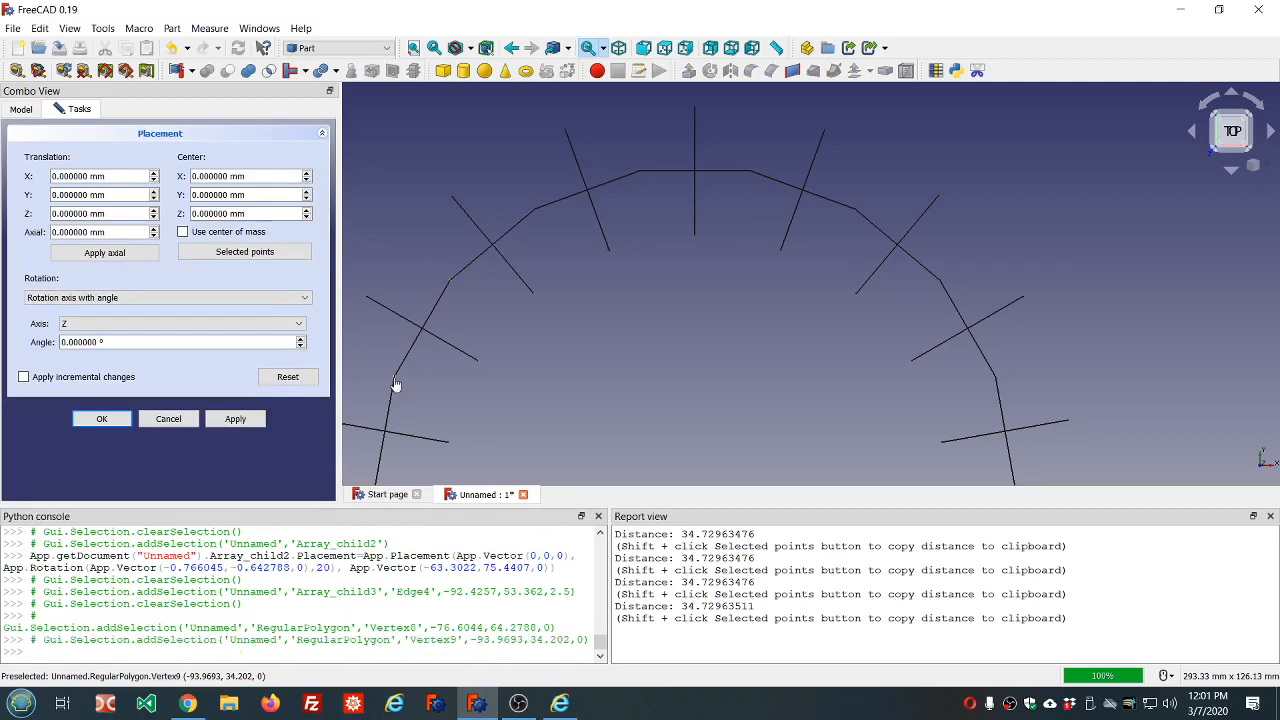
left_click(279, 256)
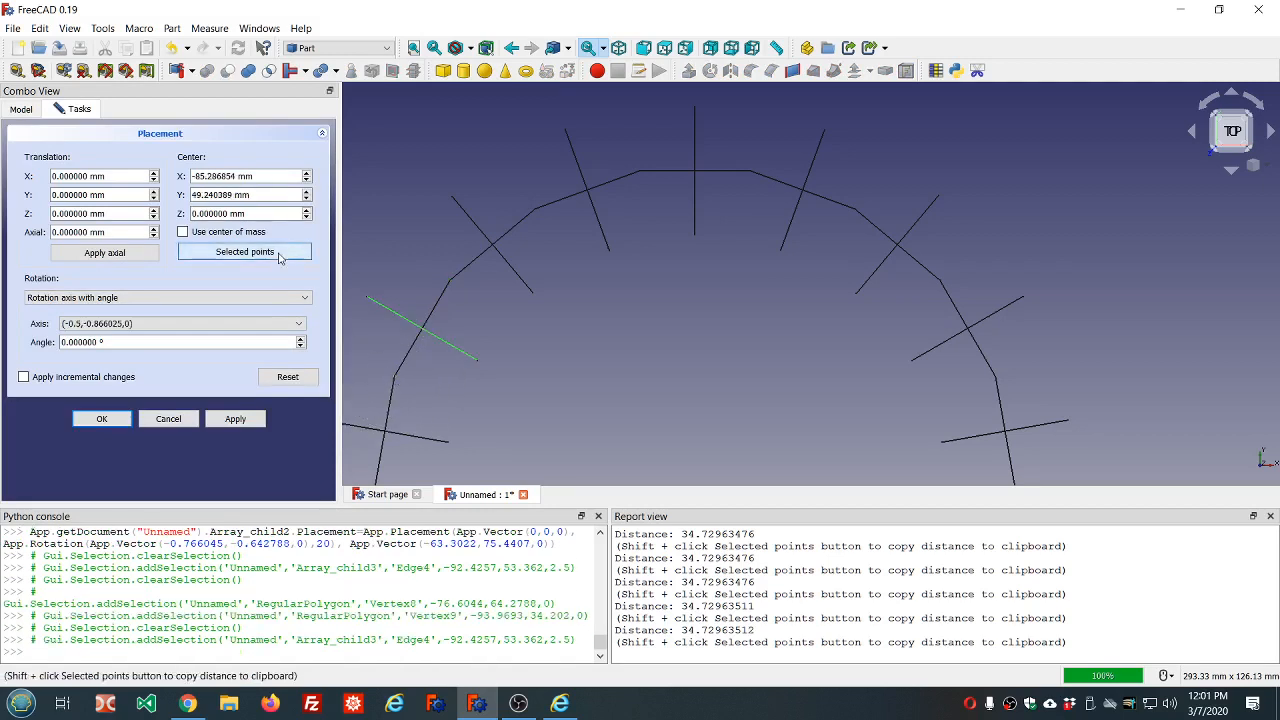
- Rotate Array.3 by 30° about its polygon edge axis and accept the placement
left_click(139, 341)
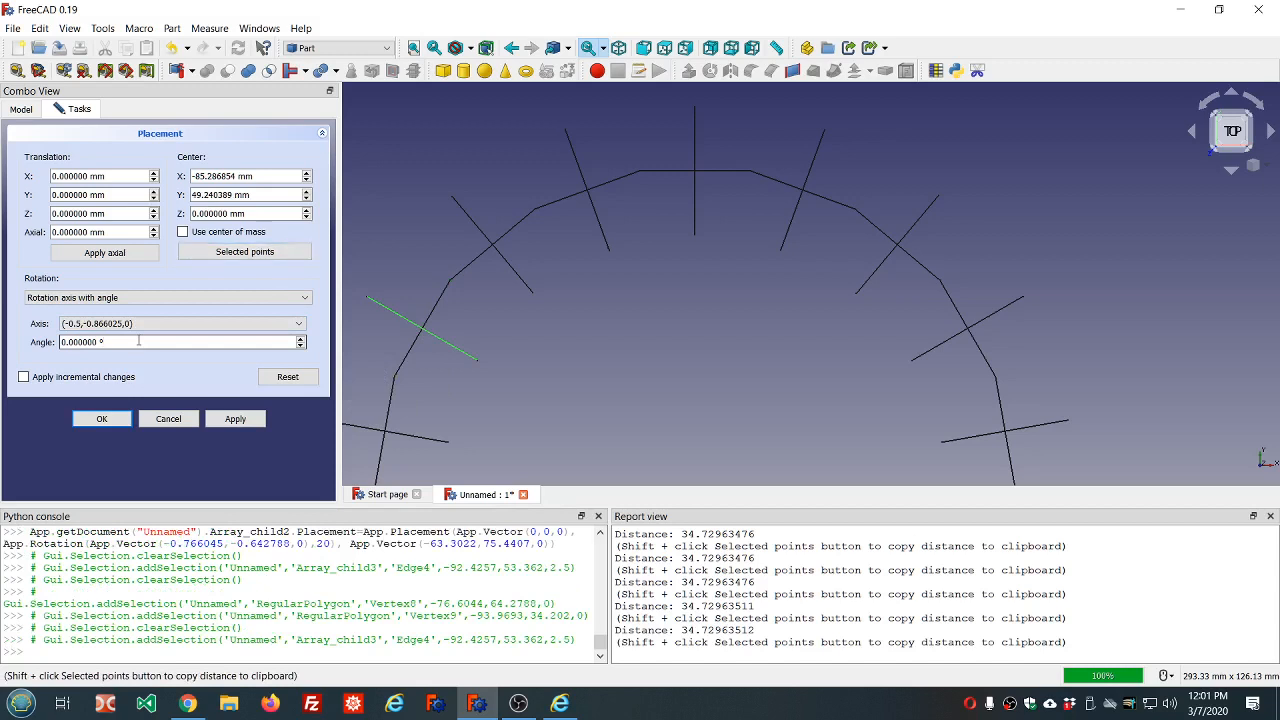
scroll(139, 341, "up", 7)
scroll(139, 341, "up", 4)
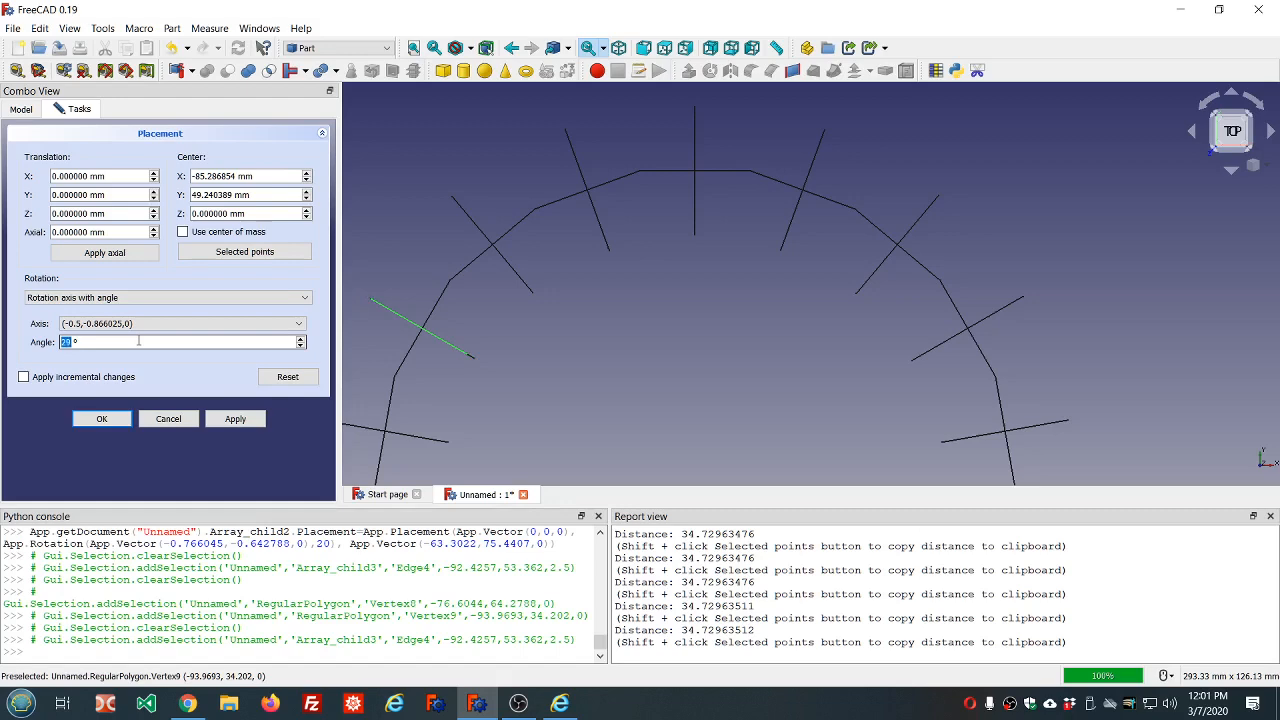
left_click(101, 418)
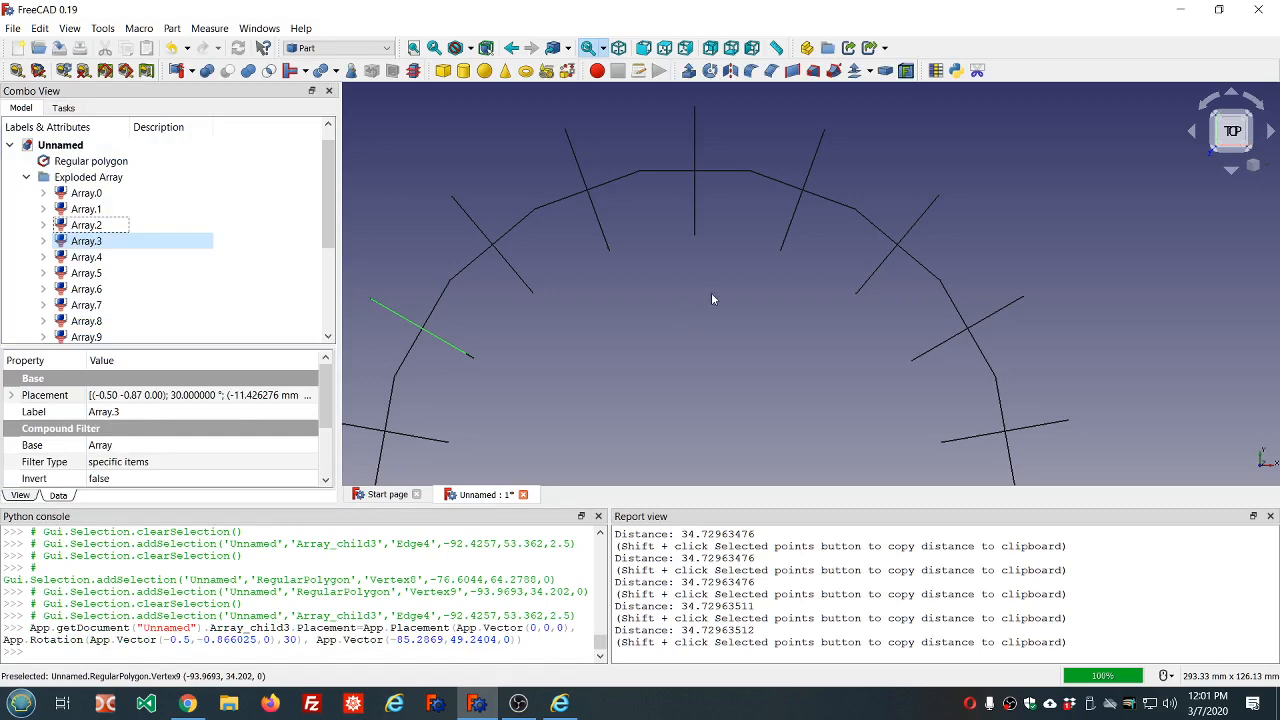
- Examine the progressive twist of the rotated rectangles from an oblique view and from the right side view
middle_click_drag(711, 293, 667, 328)
scroll(667, 328, "down", 4)
scroll(667, 334, "down", 2)
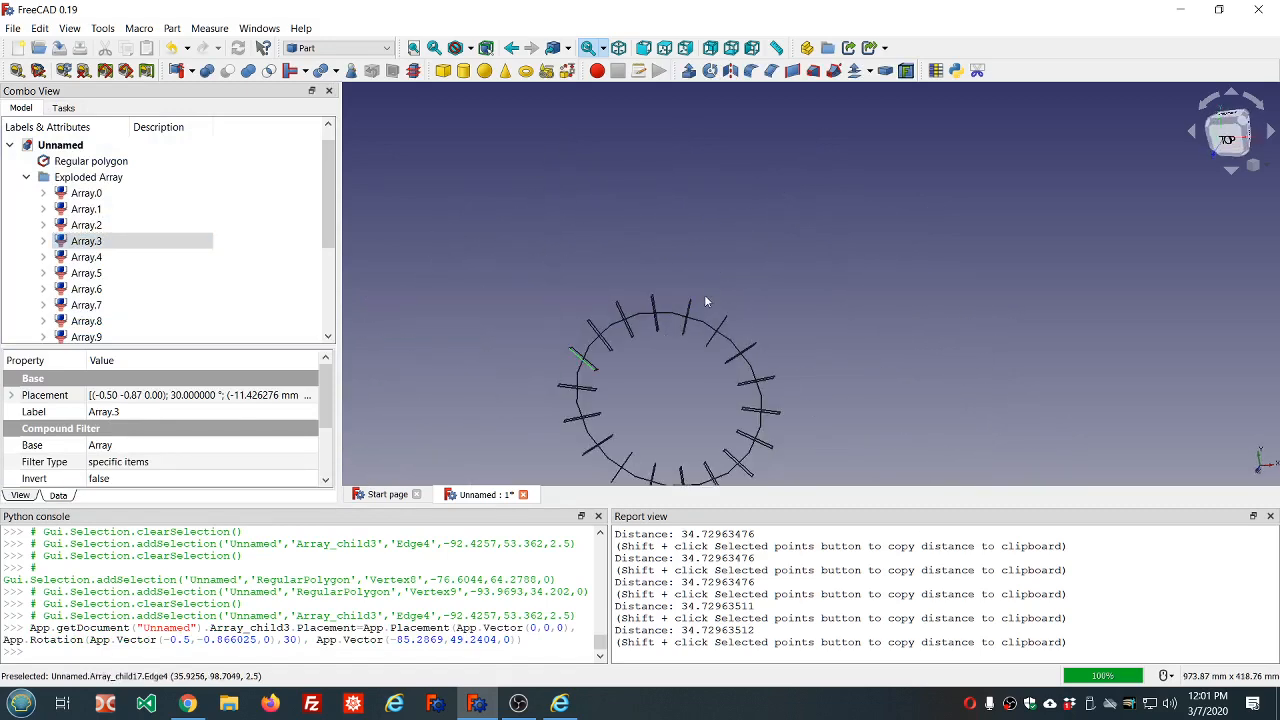
left_click(685, 48)
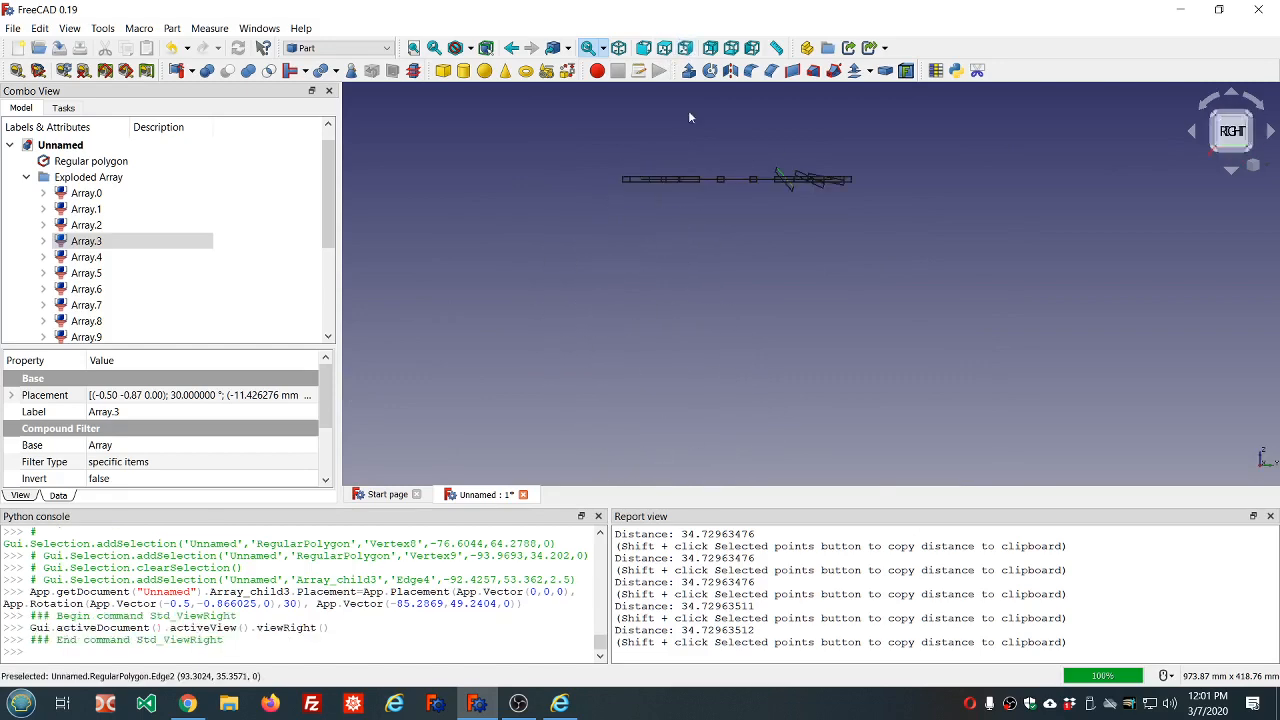
scroll(749, 205, "down", 2)
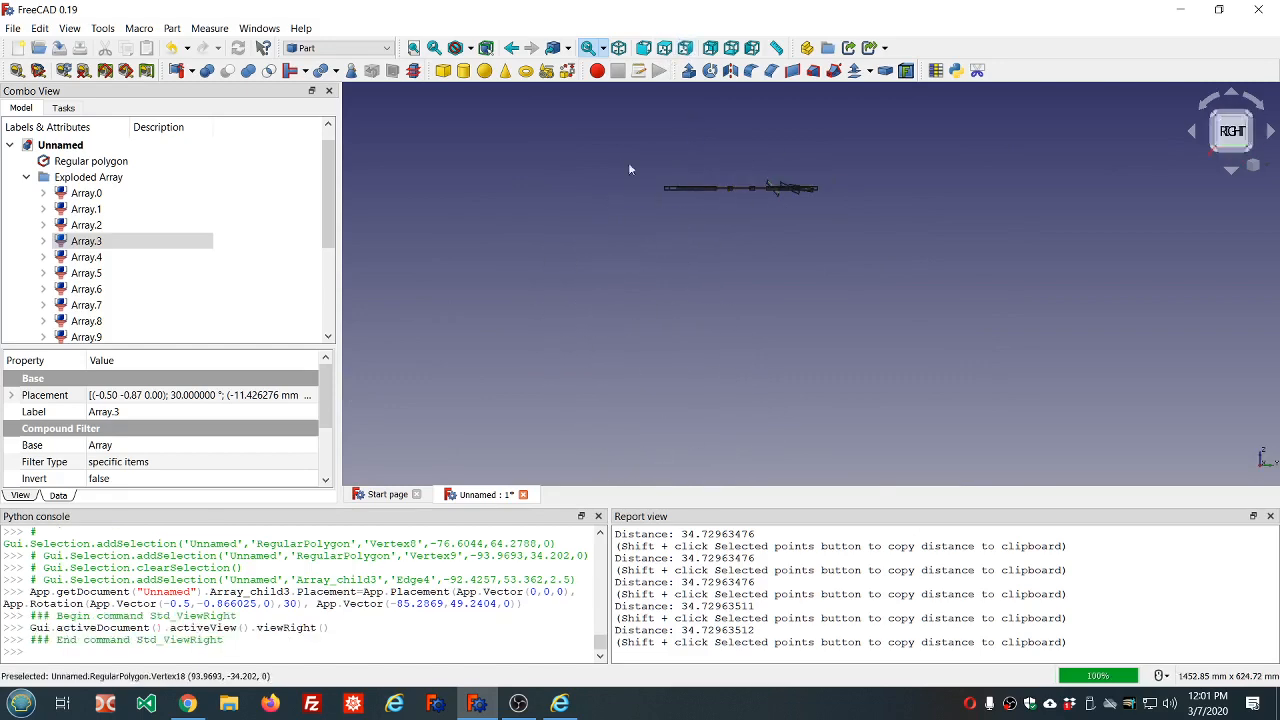
- Examine the progressive twist of the rotated rectangles from the front view and return to a top view of the whole ring
left_click(643, 48)
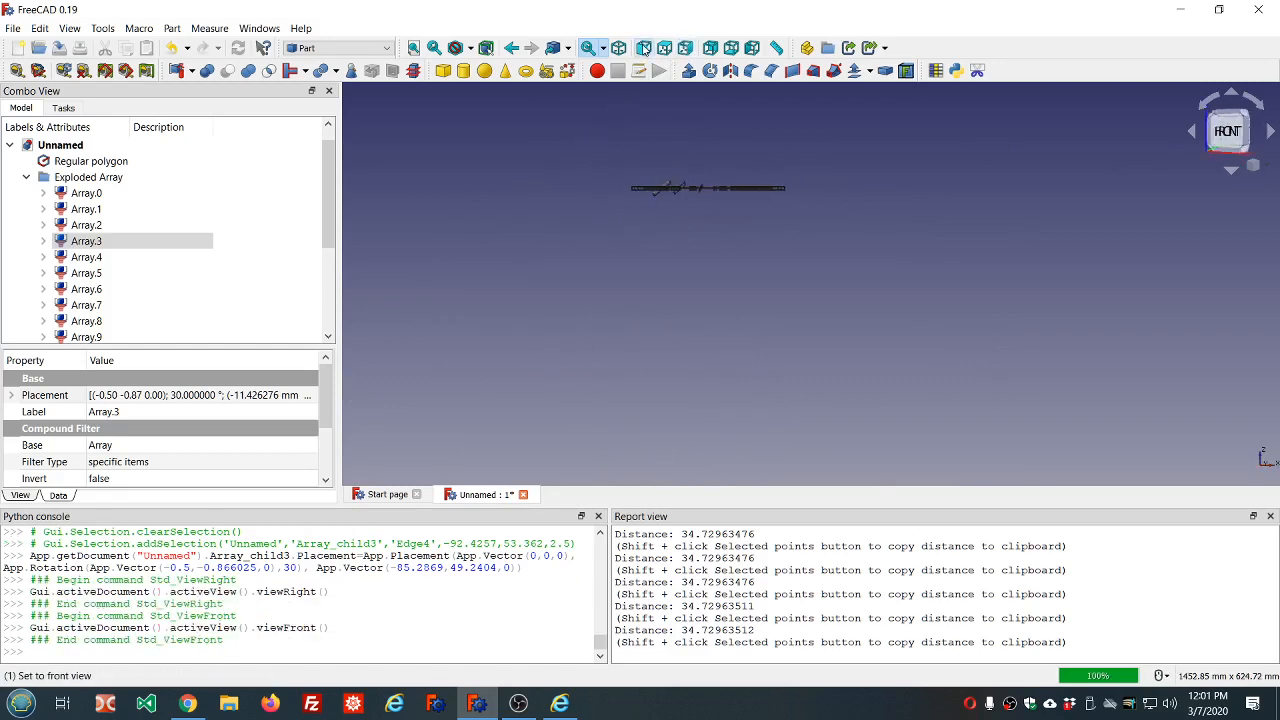
scroll(687, 164, "up", 8)
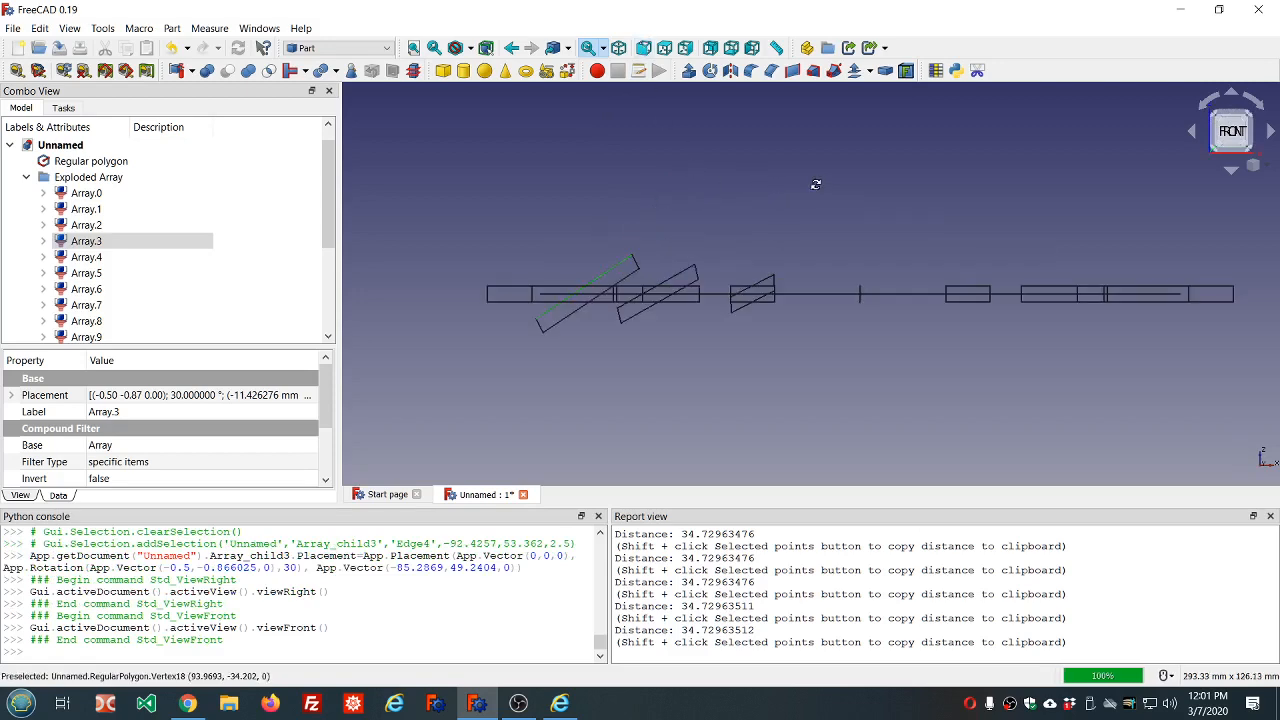
middle_click_drag(815, 184, 785, 343)
scroll(785, 346, "down", 2)
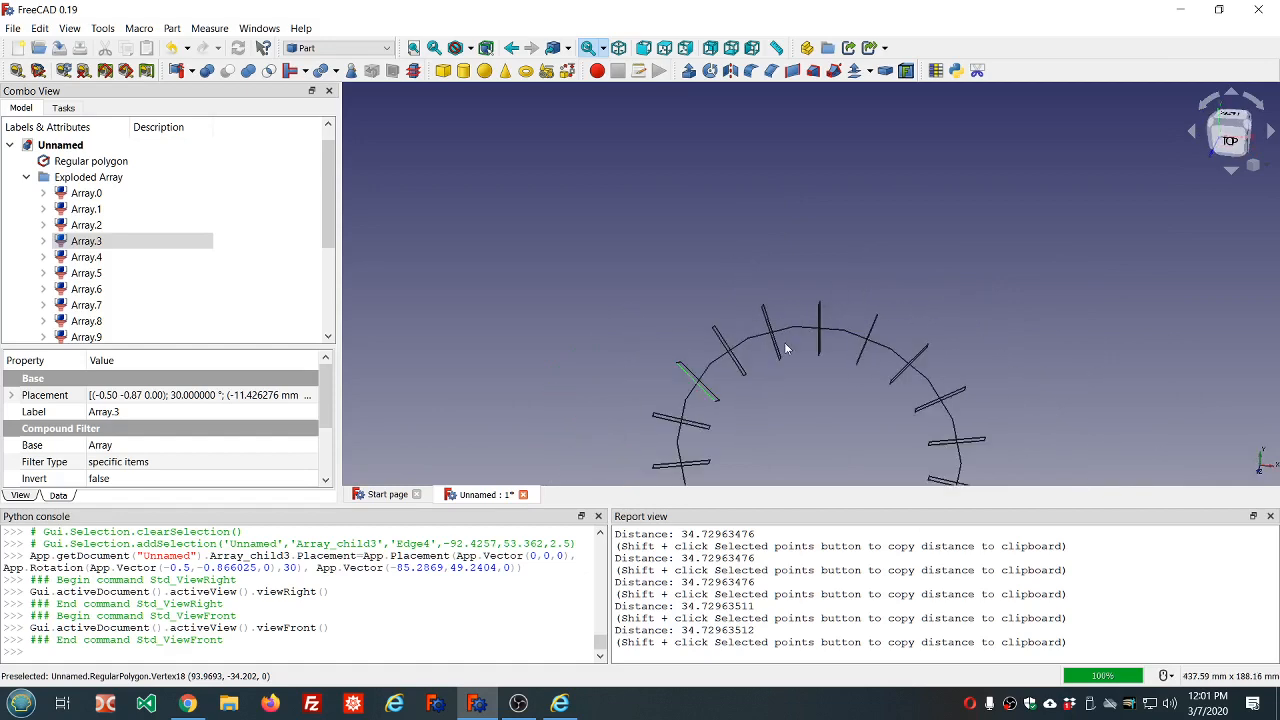
left_click(1237, 138)
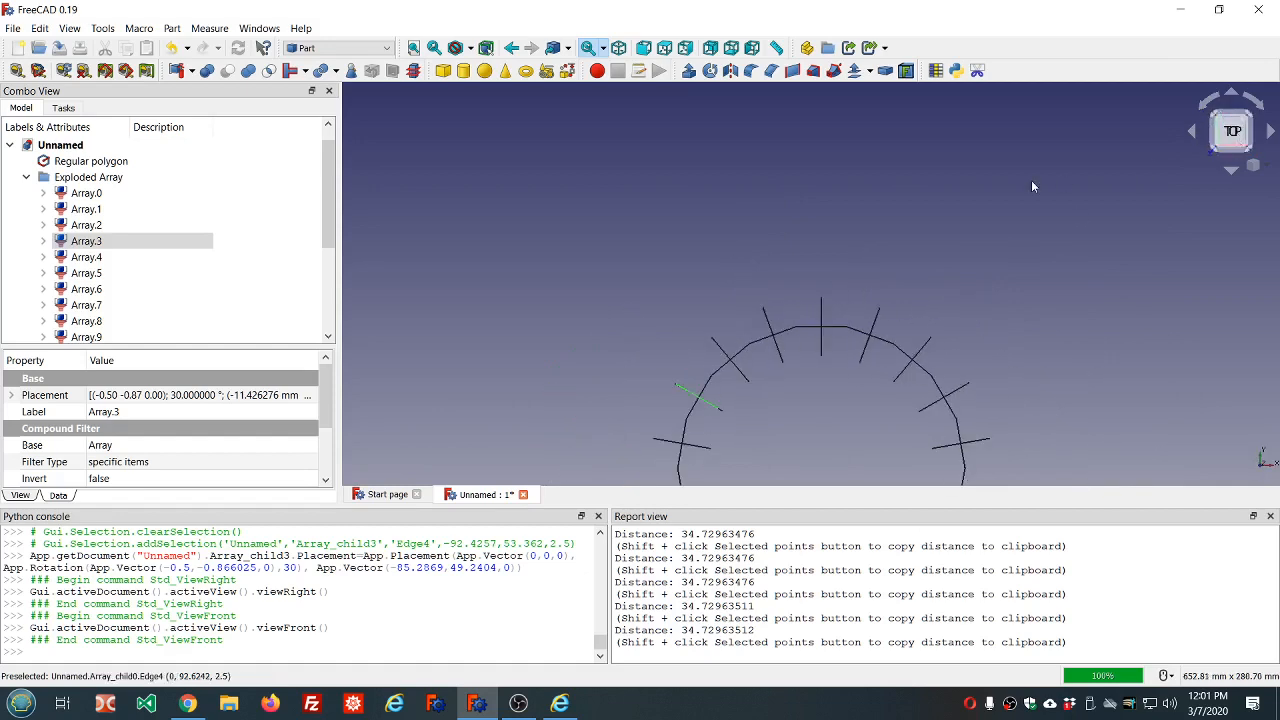
scroll(1011, 244, "down", 3)
scroll(1080, 258, "up", 4)
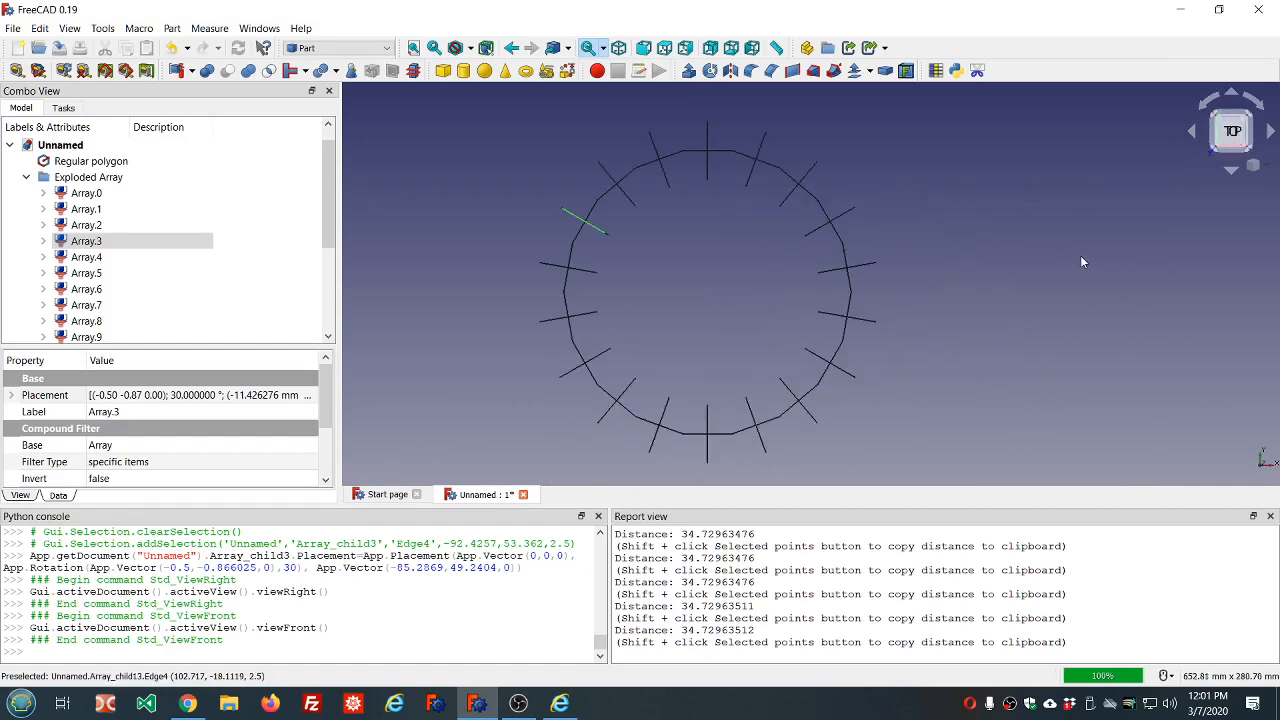
- Open the placement of Array.4 and define its center and axis from the end vertices of the polygon edge it crosses
left_click(100, 258)
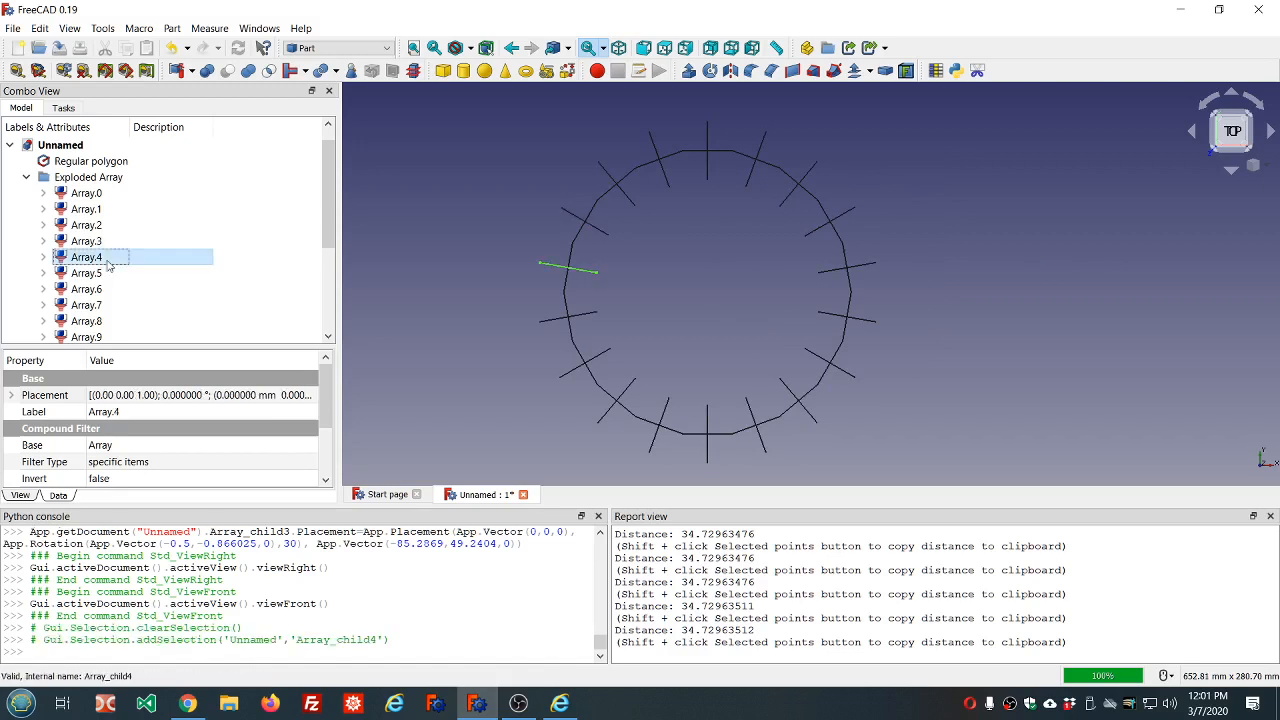
left_click(195, 398)
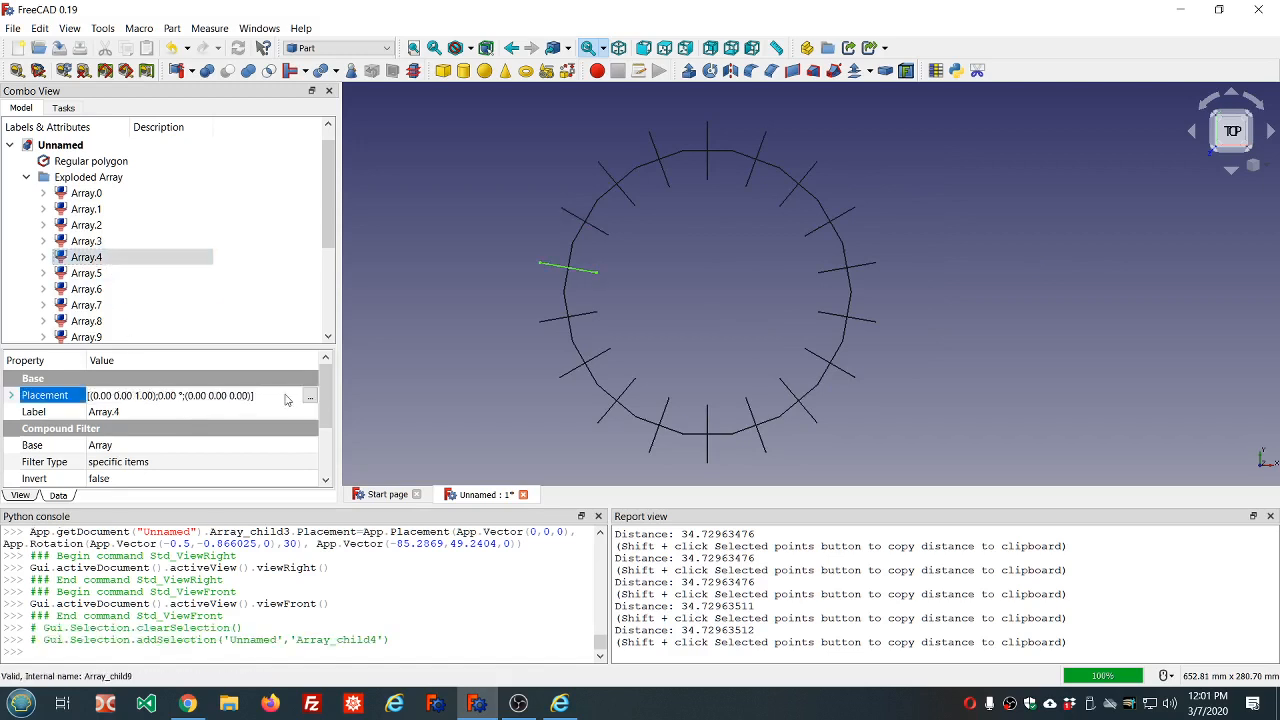
left_click(311, 396)
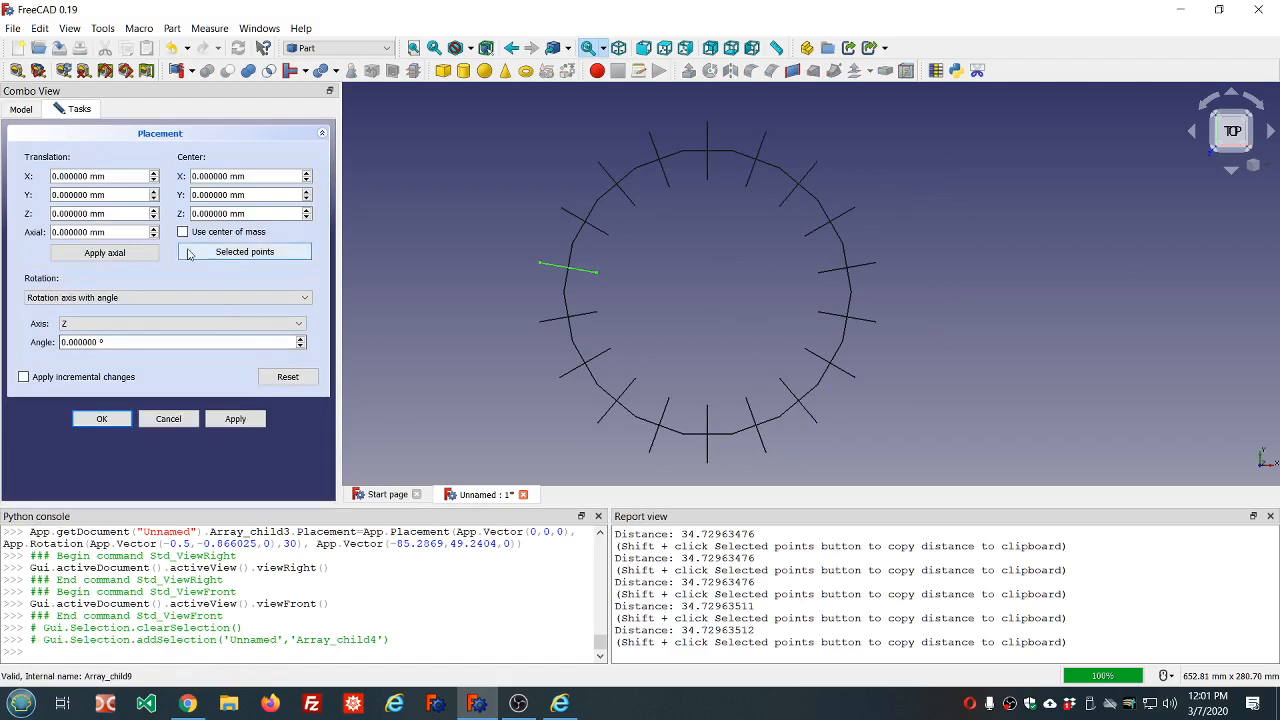
left_click(572, 244)
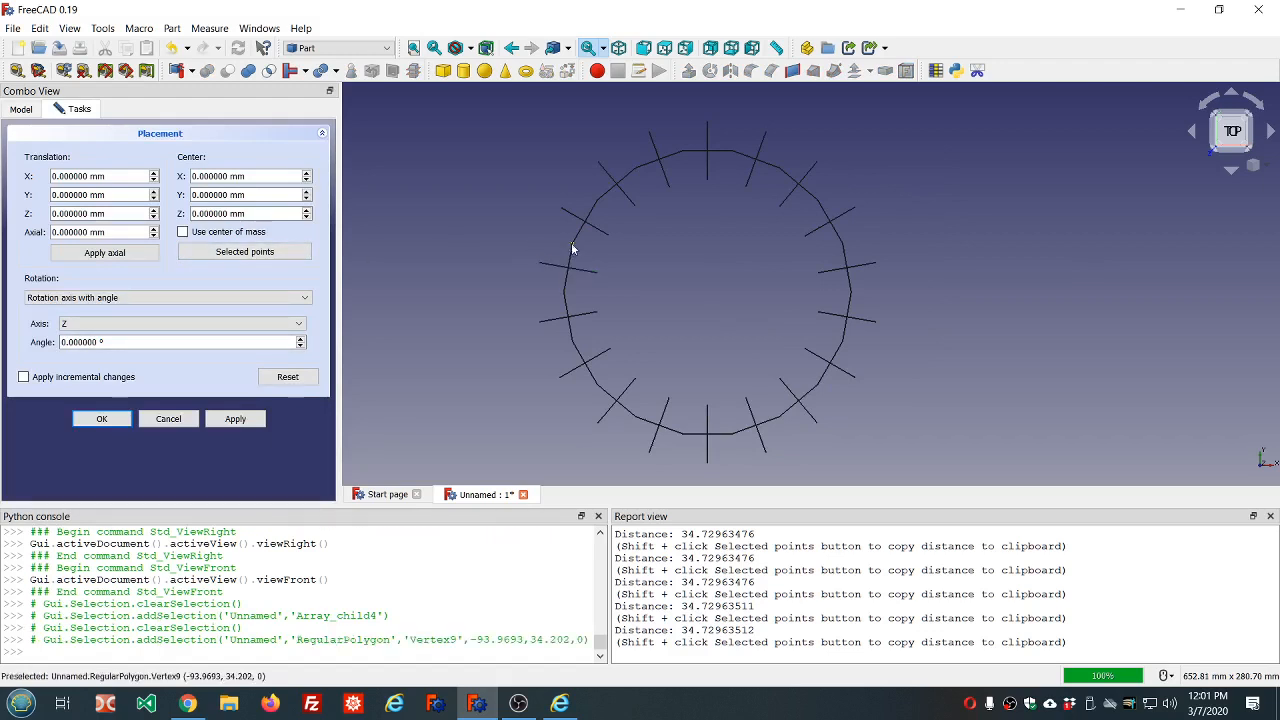
left_click(564, 295, "ctrl")
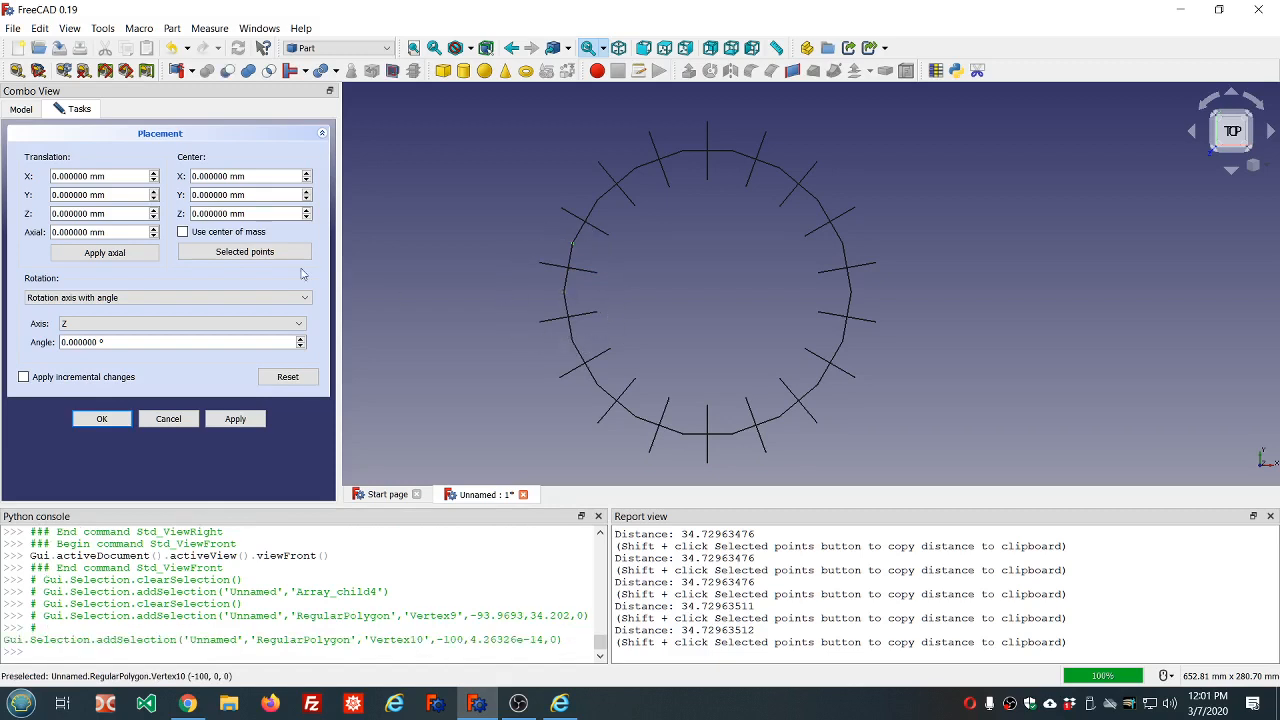
left_click(262, 253)
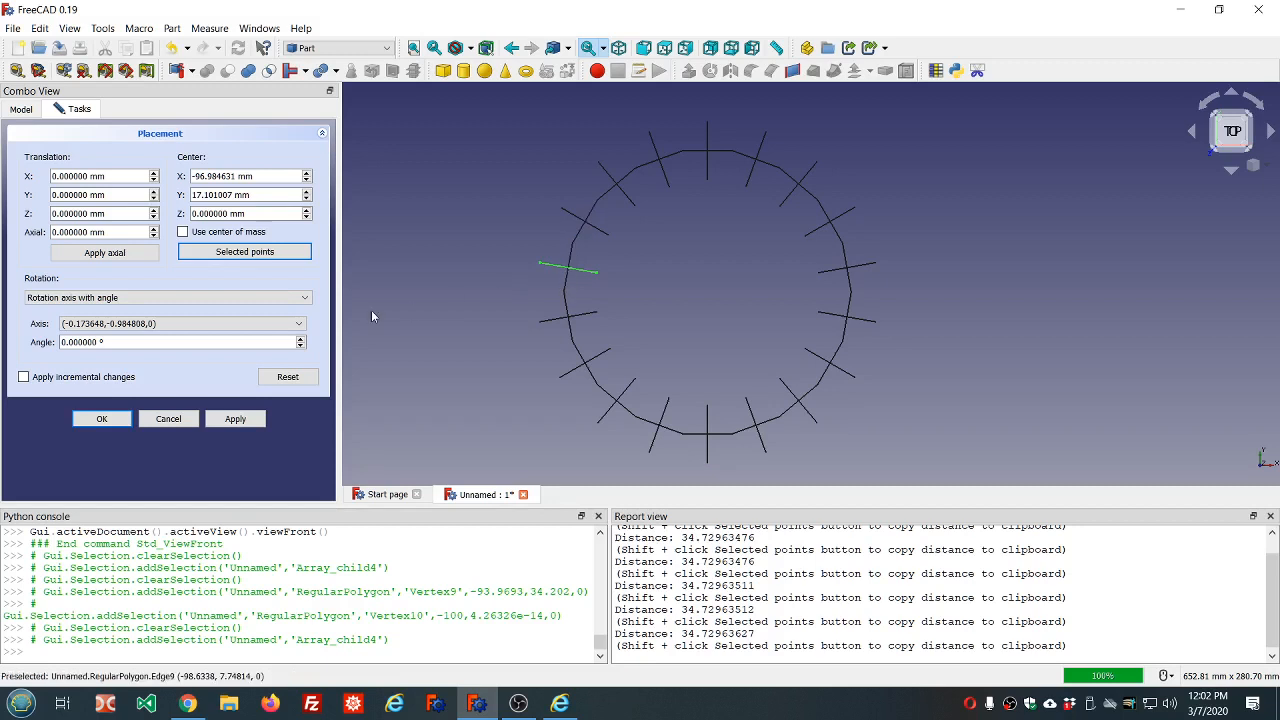
- Rotate Array.4 by 40° about its polygon edge axis and accept the placement
left_click(236, 343)
scroll(236, 344, "up", 14)
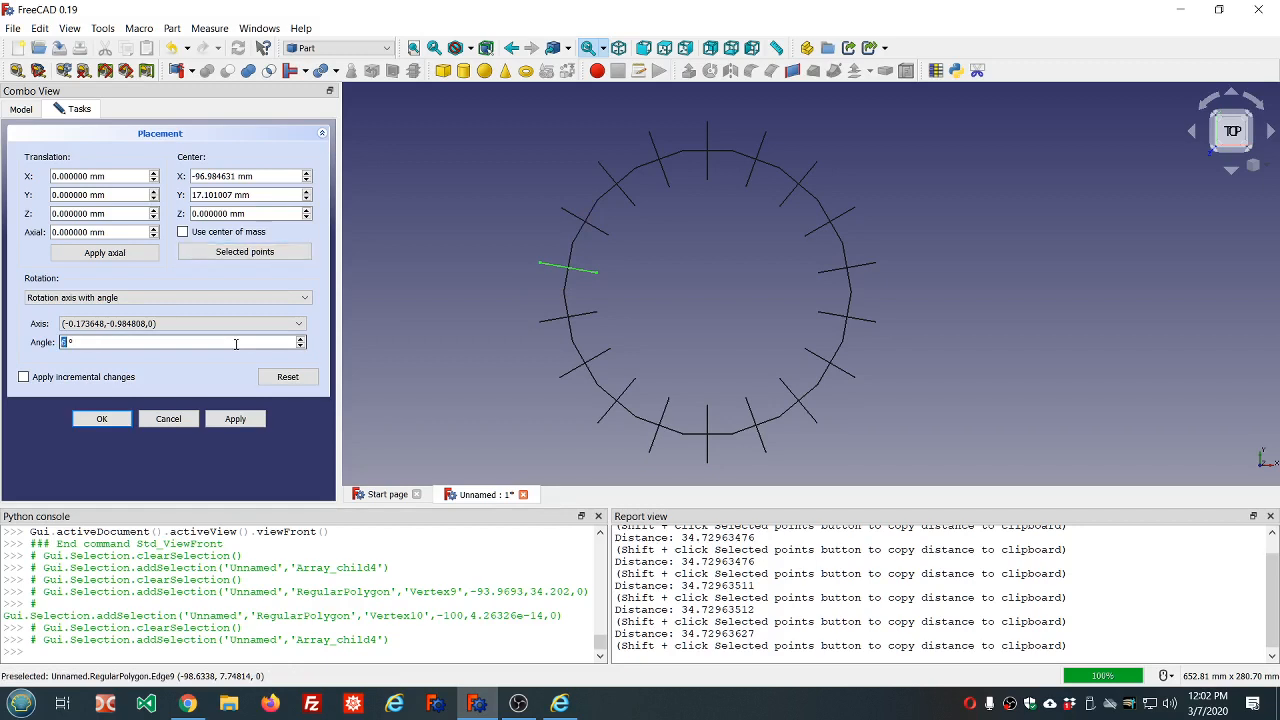
scroll(236, 343, "up", 2)
scroll(236, 343, "up", 3)
left_click(101, 418)
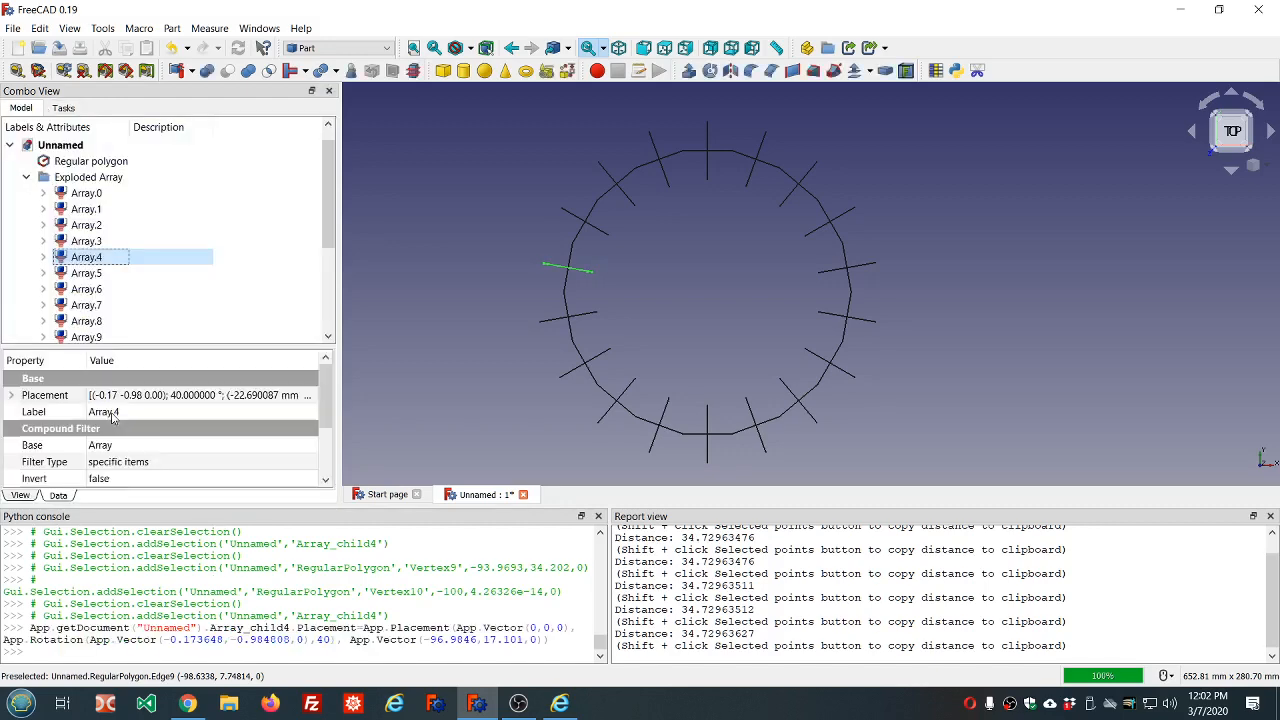
- Open the placement of Array.5 and define its center and axis from the end vertices of the polygon edge it crosses
left_click(88, 274)
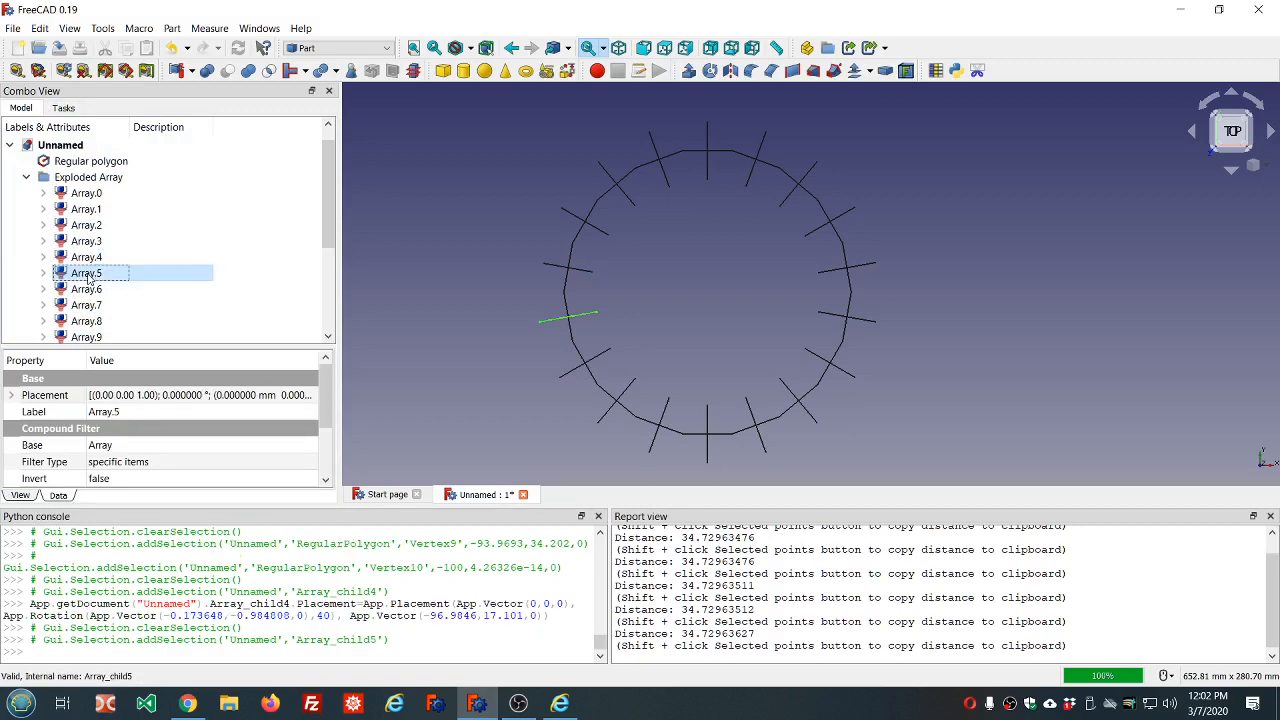
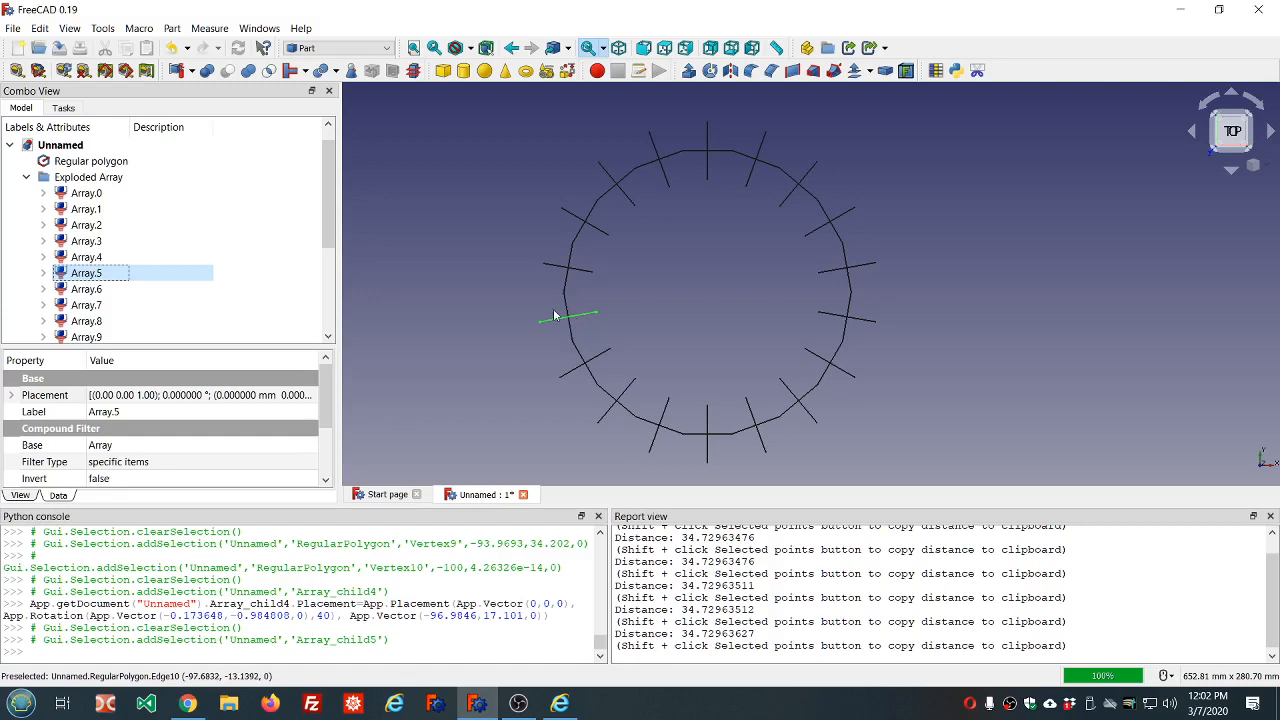
scroll(610, 325, "down", 2)
scroll(648, 363, "up", 2)
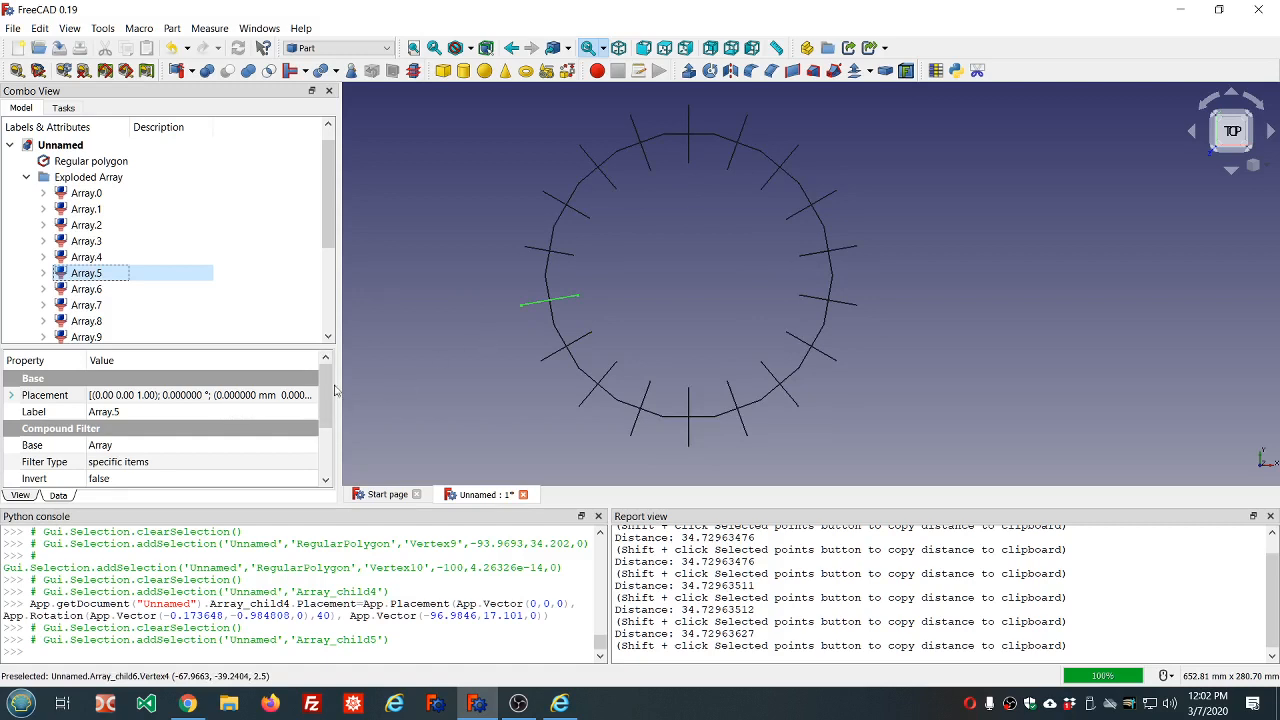
left_click(274, 398)
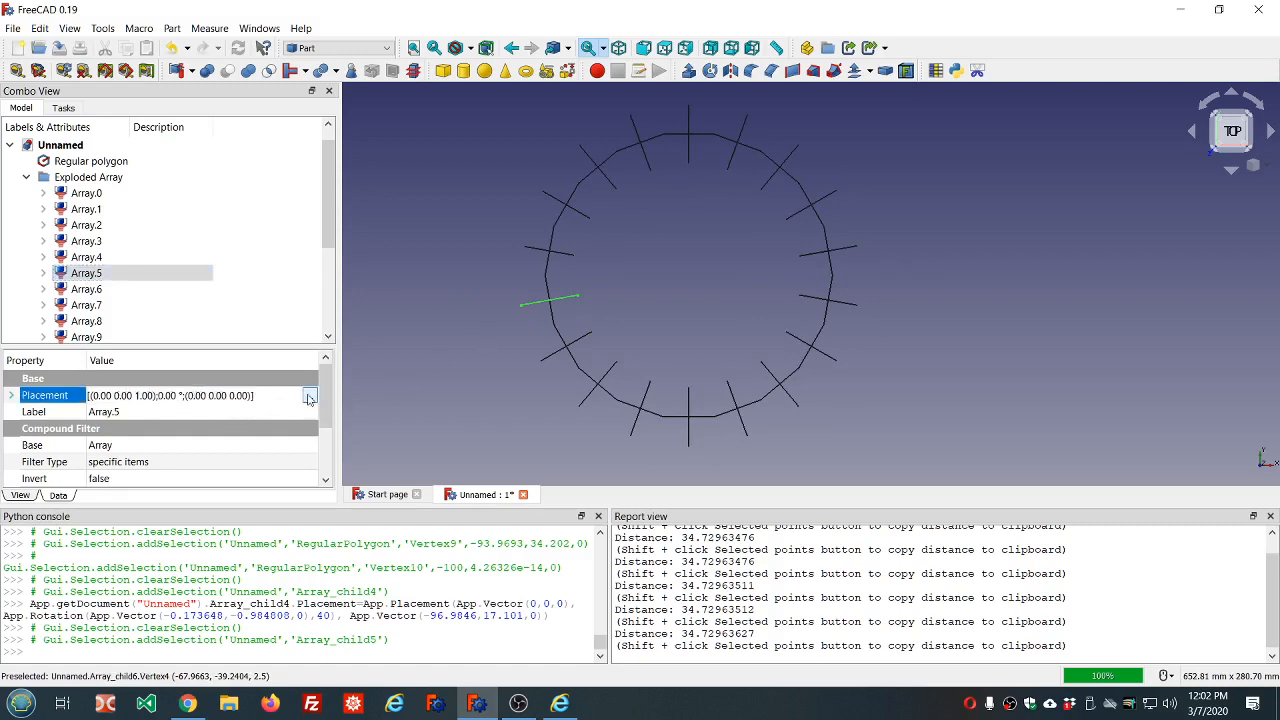
left_click(309, 397)
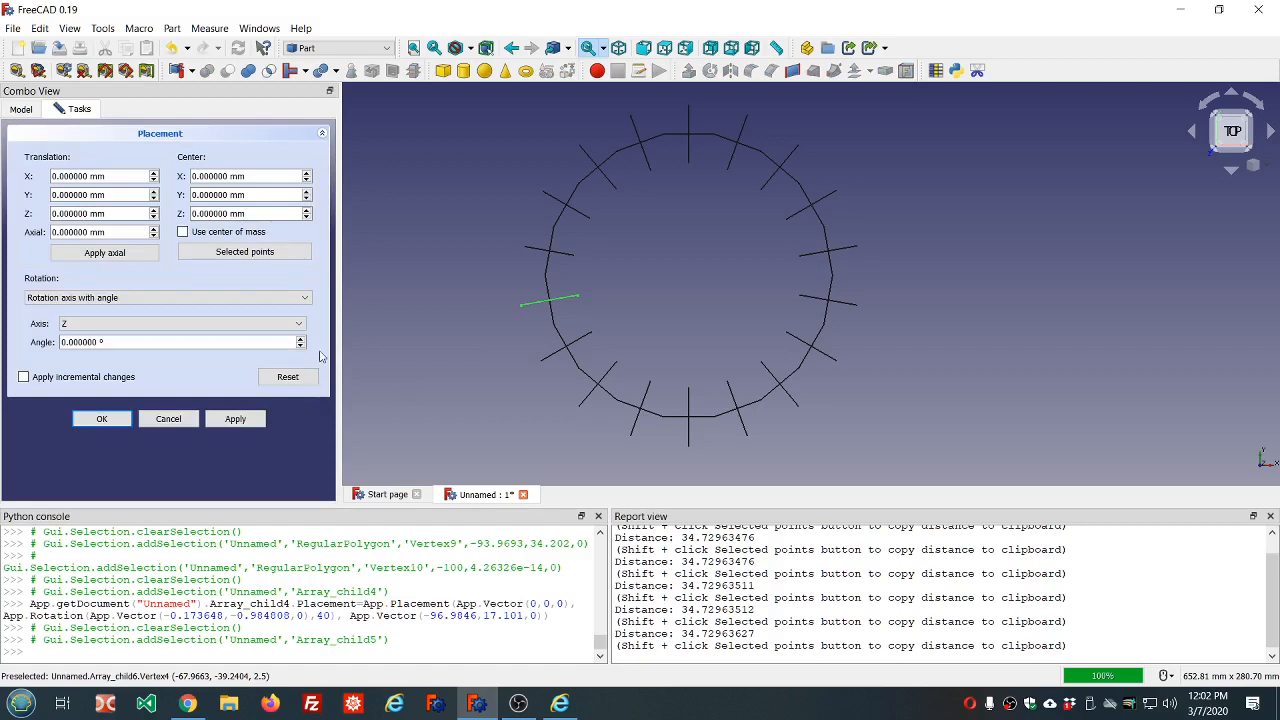
left_click(546, 277)
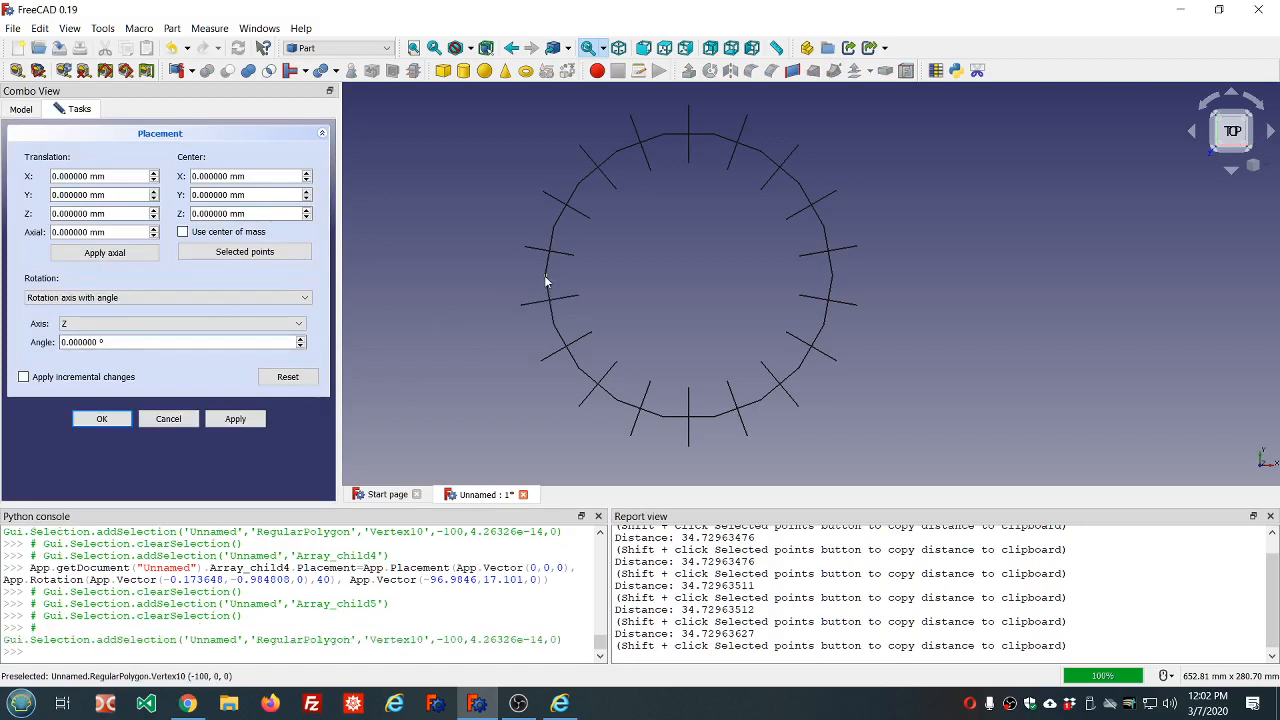
left_click(553, 330, "ctrl")
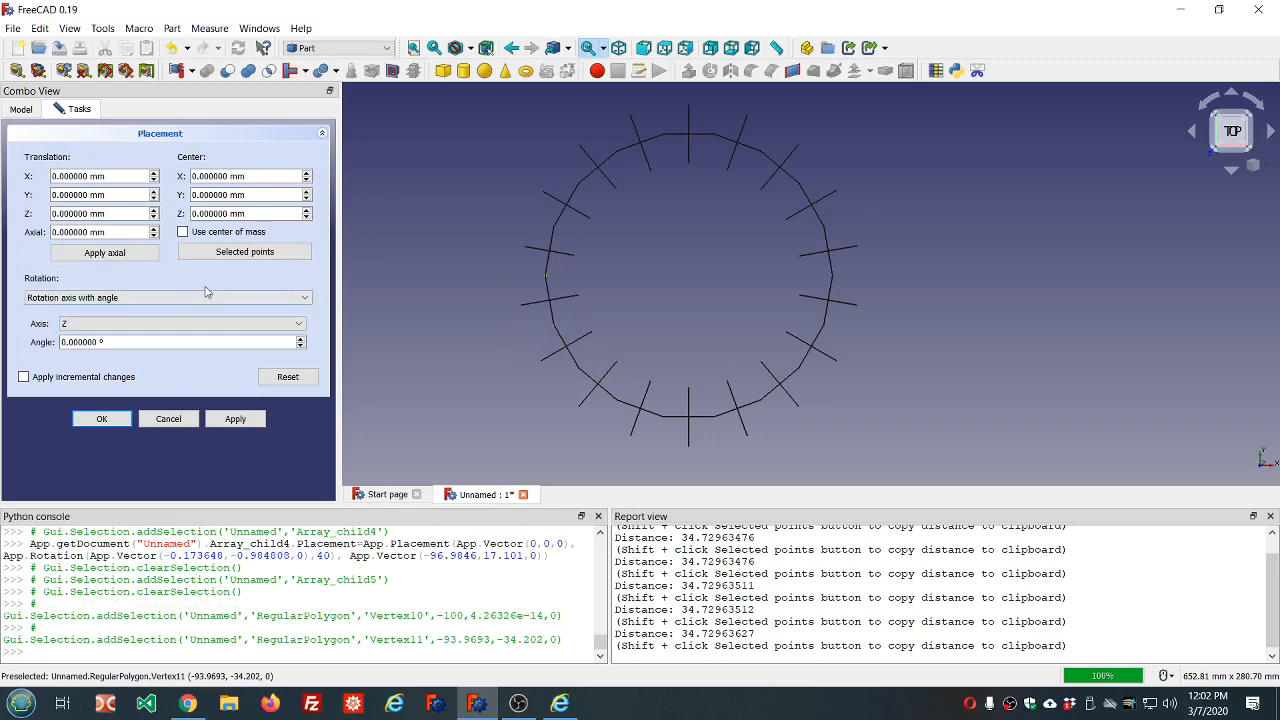
left_click(243, 252)
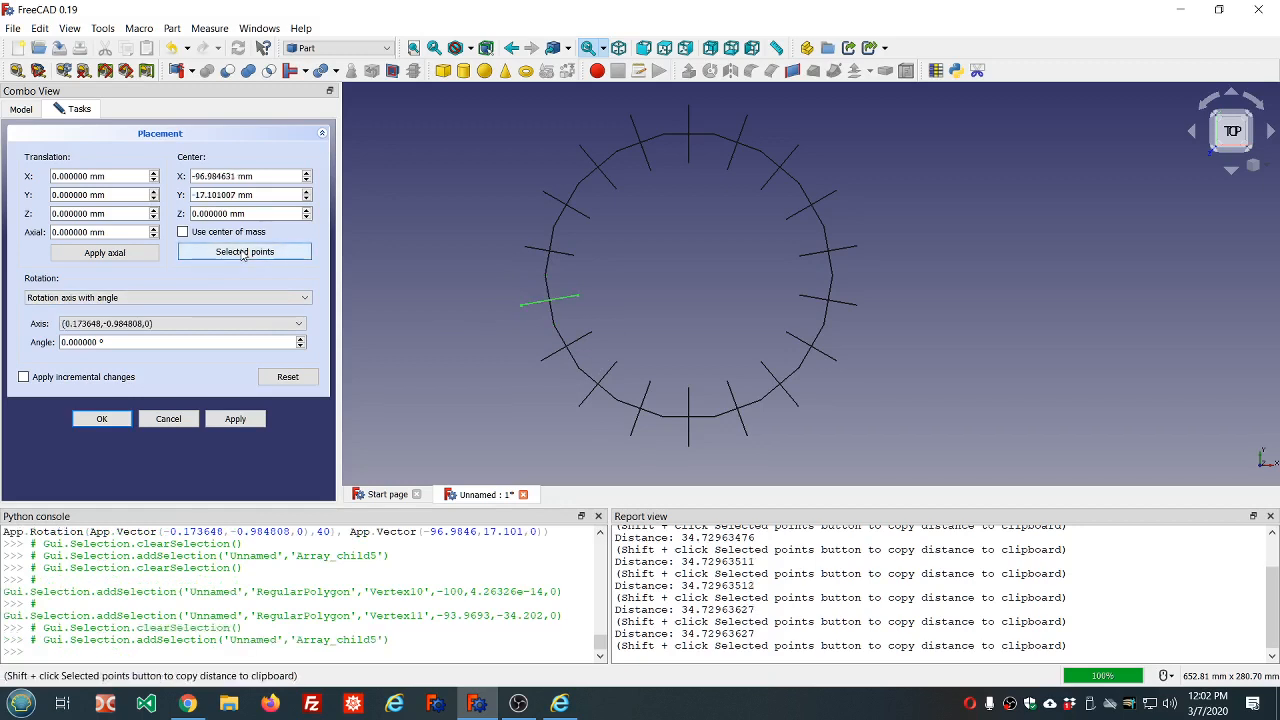
- Rotate Array.5 by 50° about its polygon edge axis and accept the placement
left_click(154, 342)
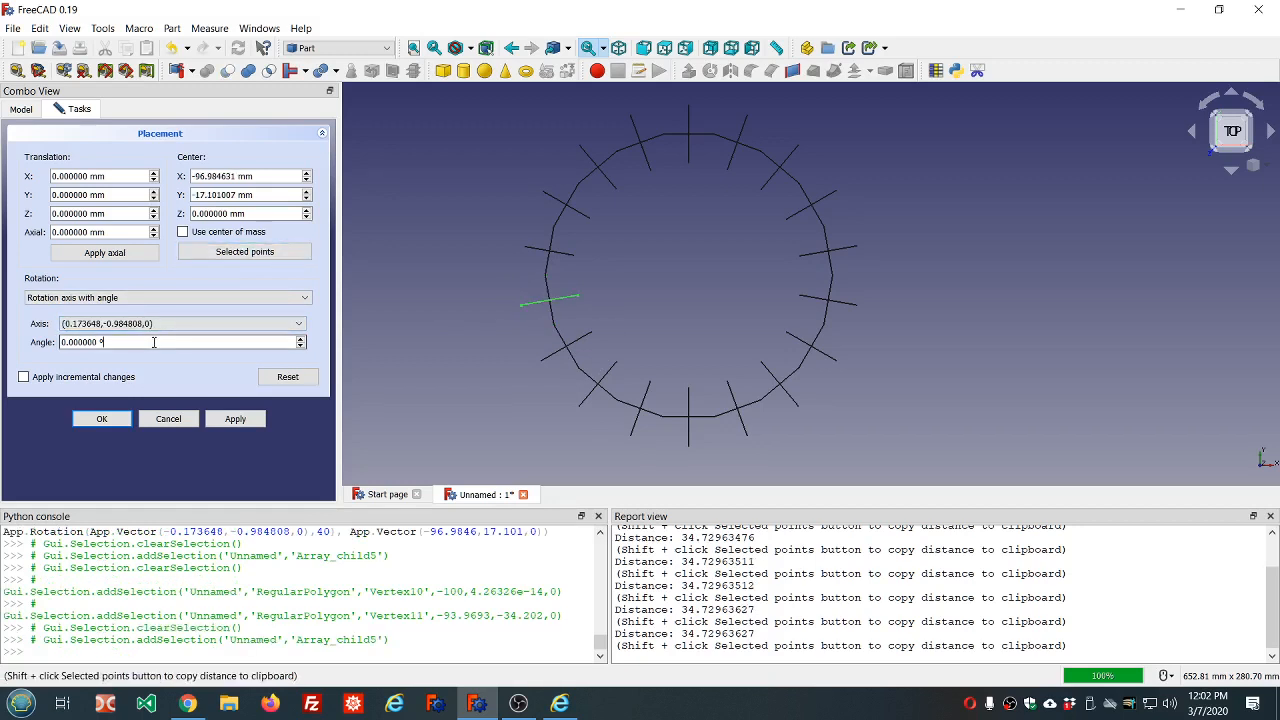
scroll(154, 342, "up", 20)
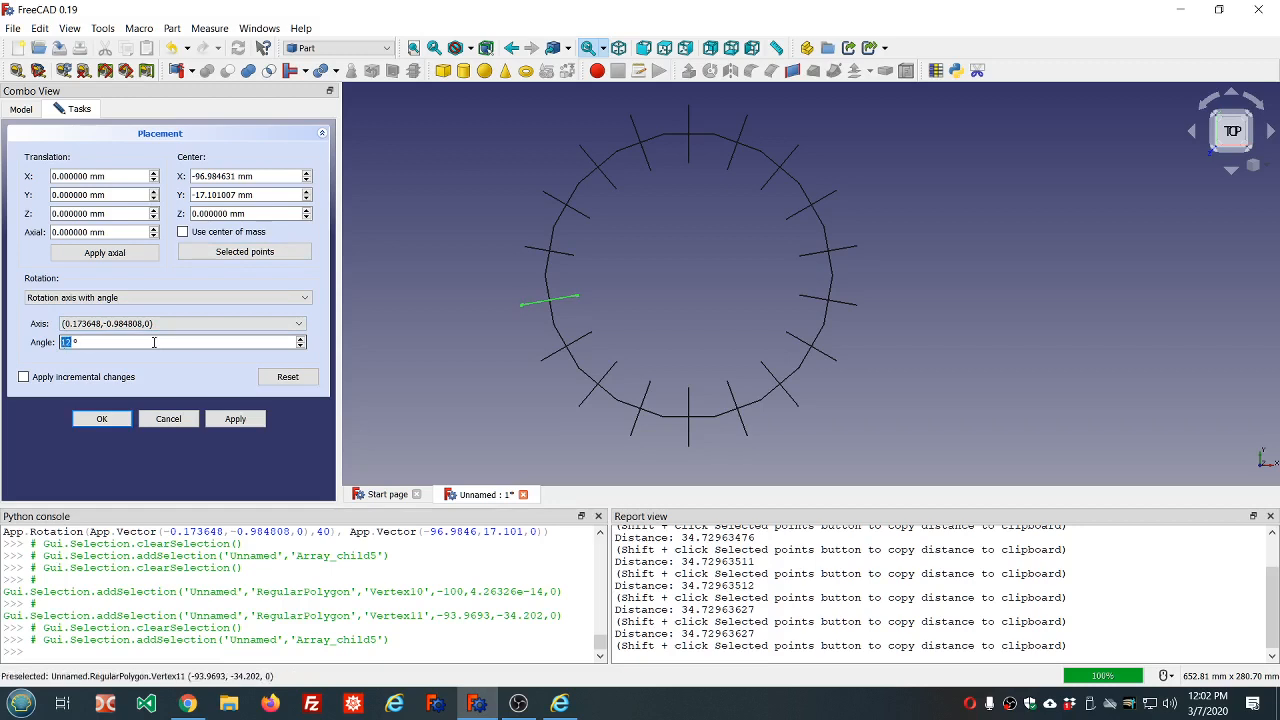
scroll(154, 342, "up", 1)
scroll(154, 342, "up", 2)
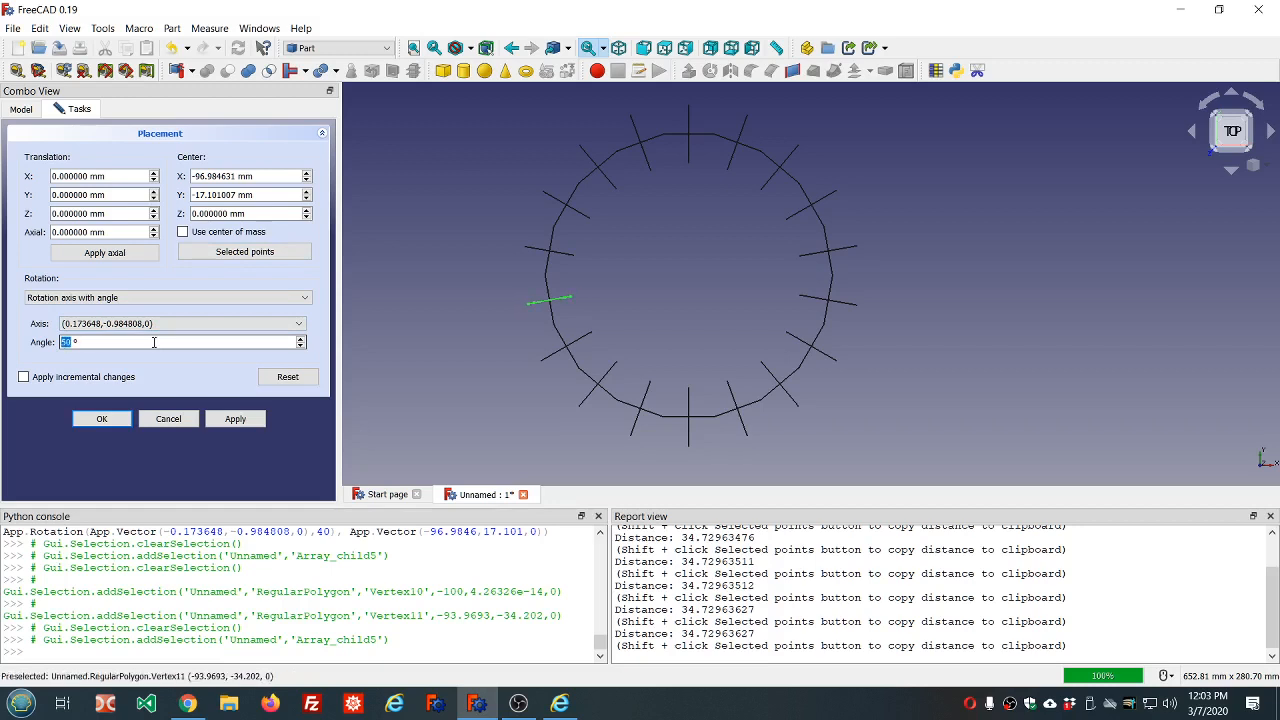
left_click(101, 420)
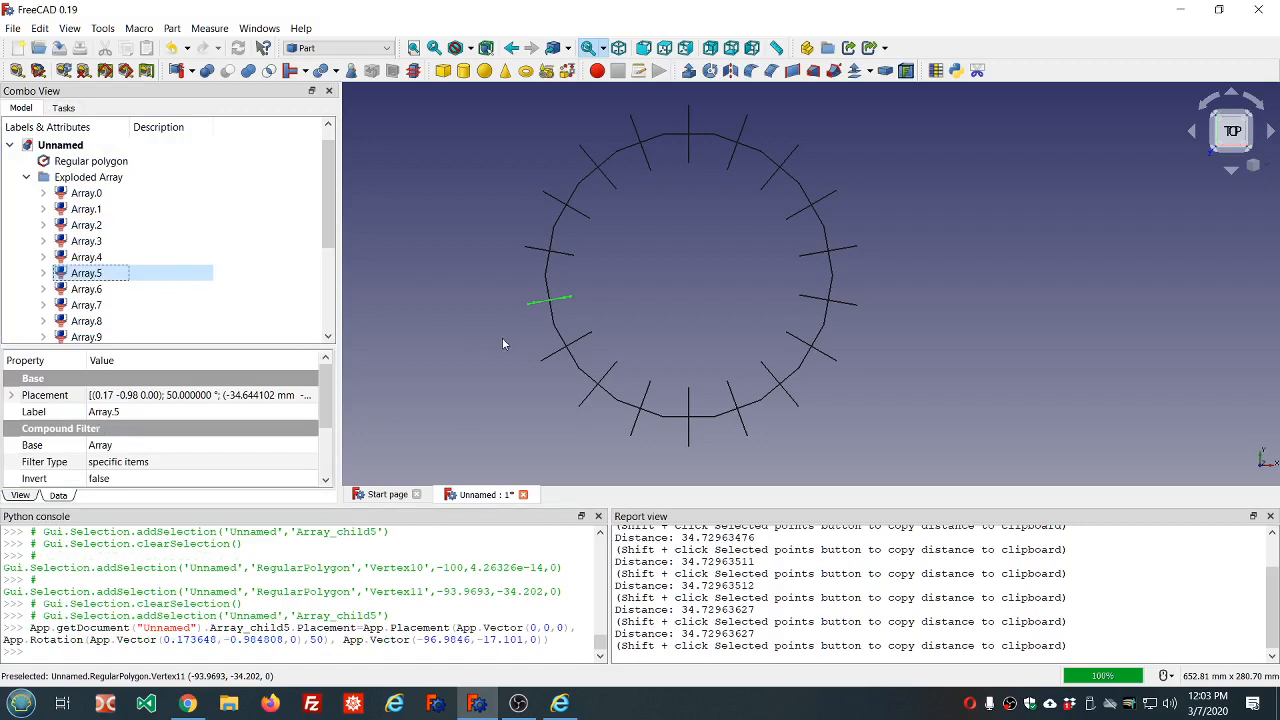
- Open the placement of Array.6 and define its center and axis from the end vertices of the polygon edge it crosses
left_click(96, 294)
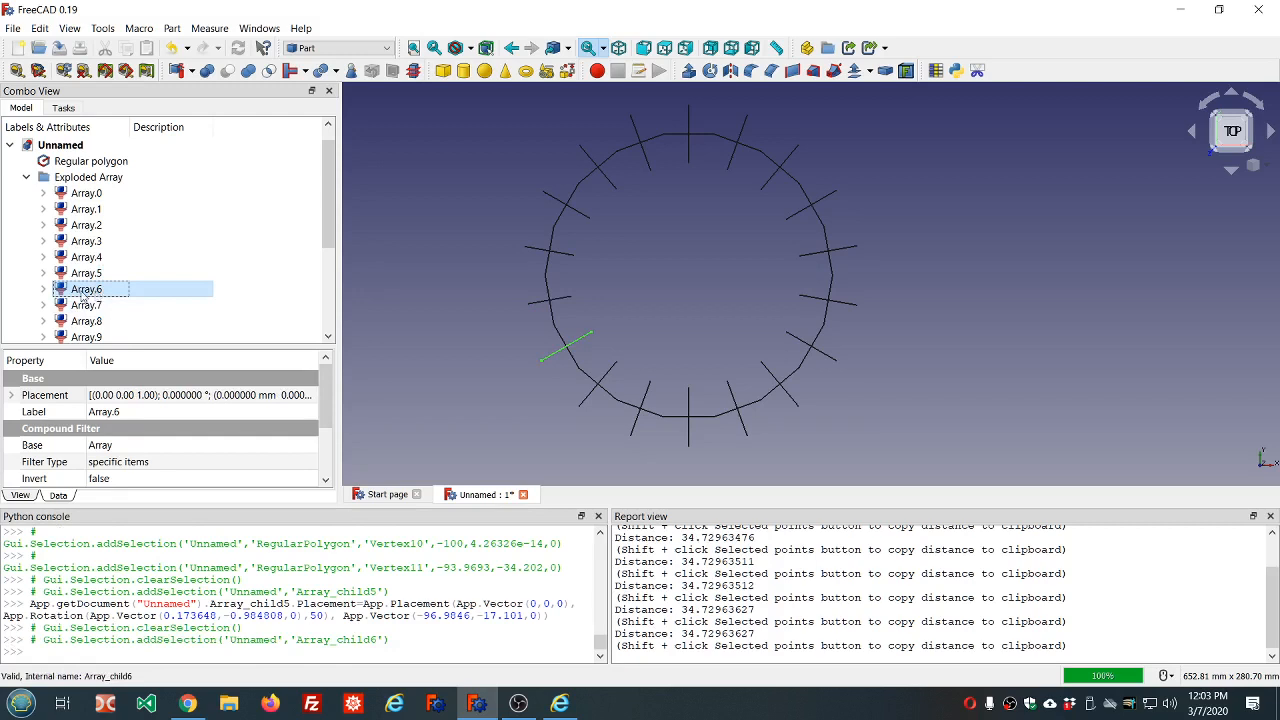
left_click(229, 396)
left_click(311, 395)
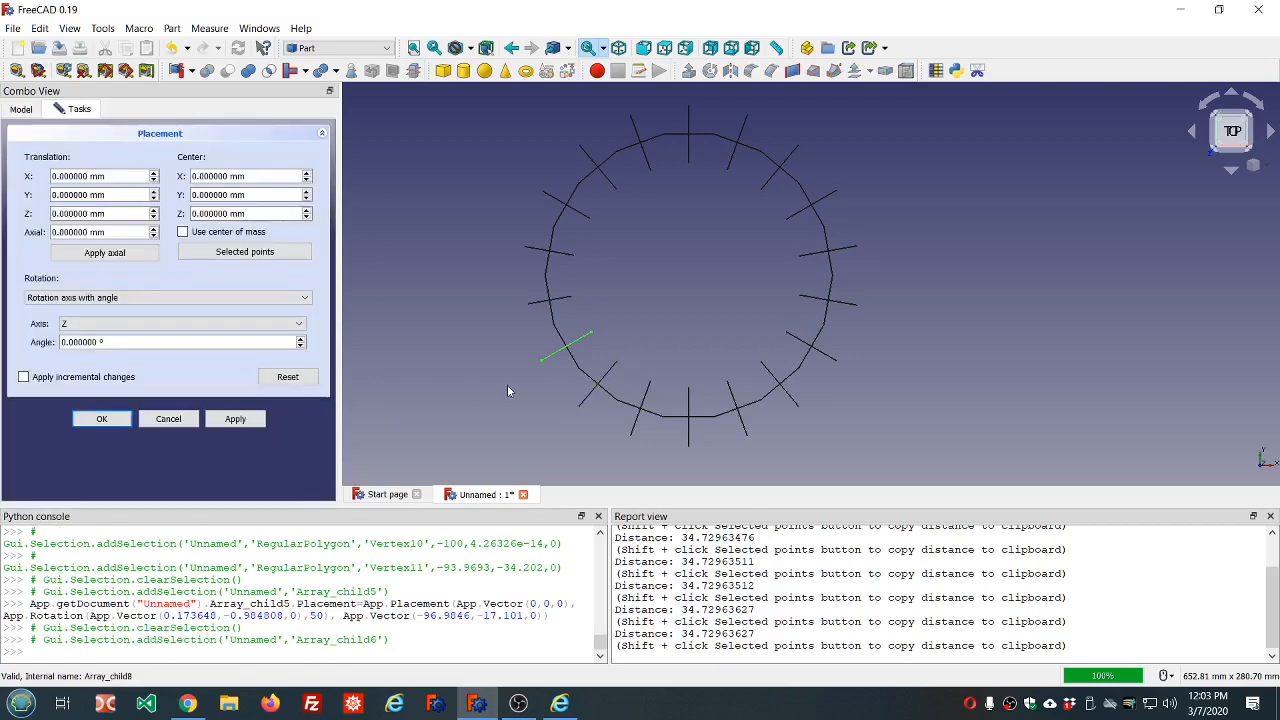
scroll(560, 335, "up", 2)
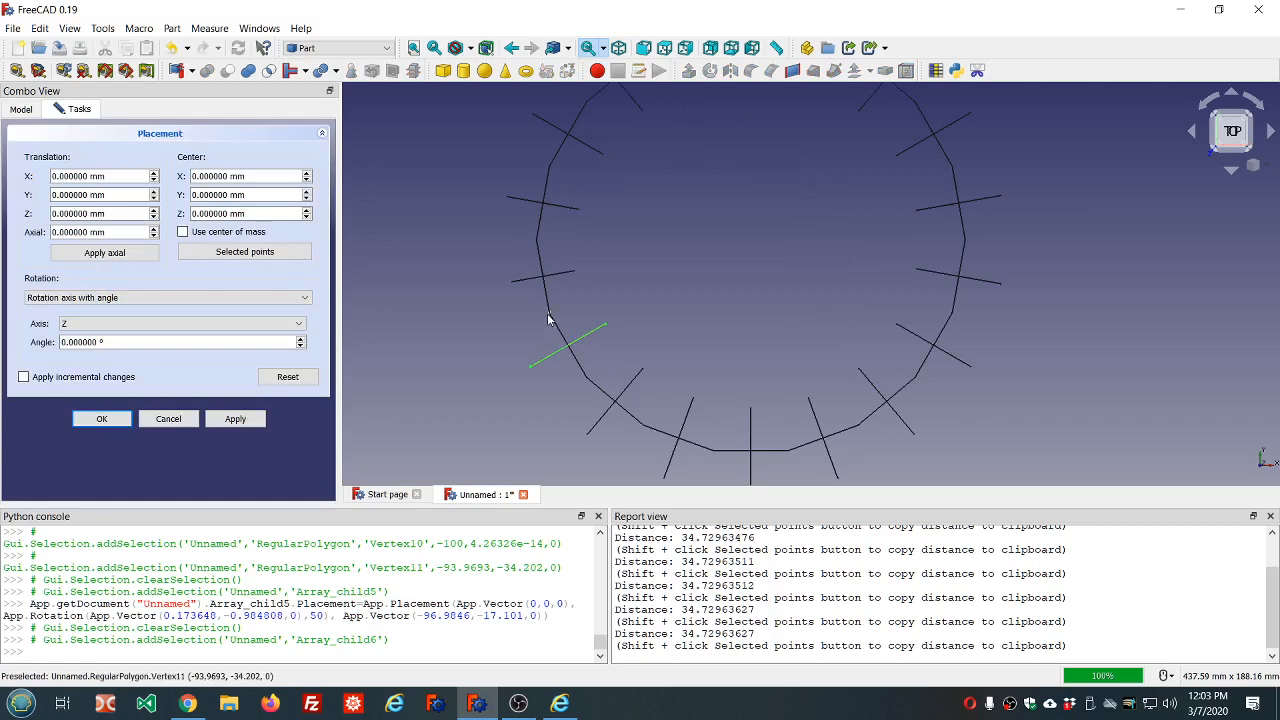
left_click(548, 318)
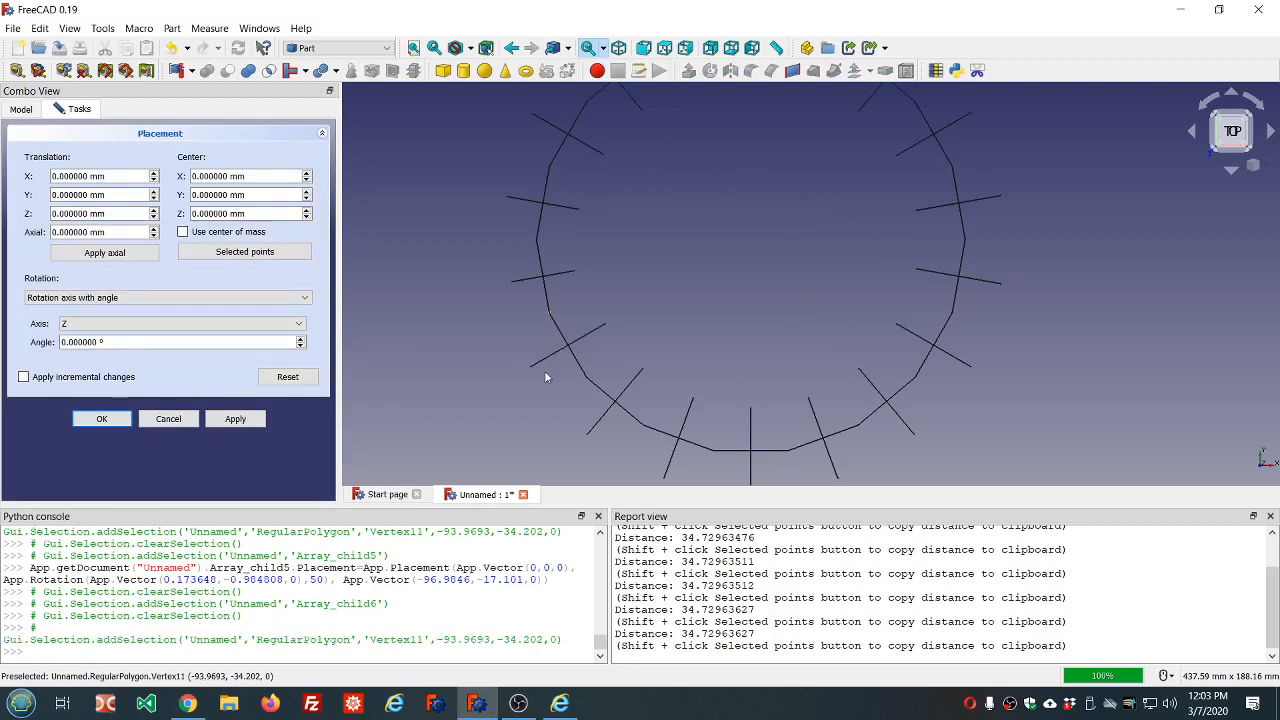
left_click(584, 378)
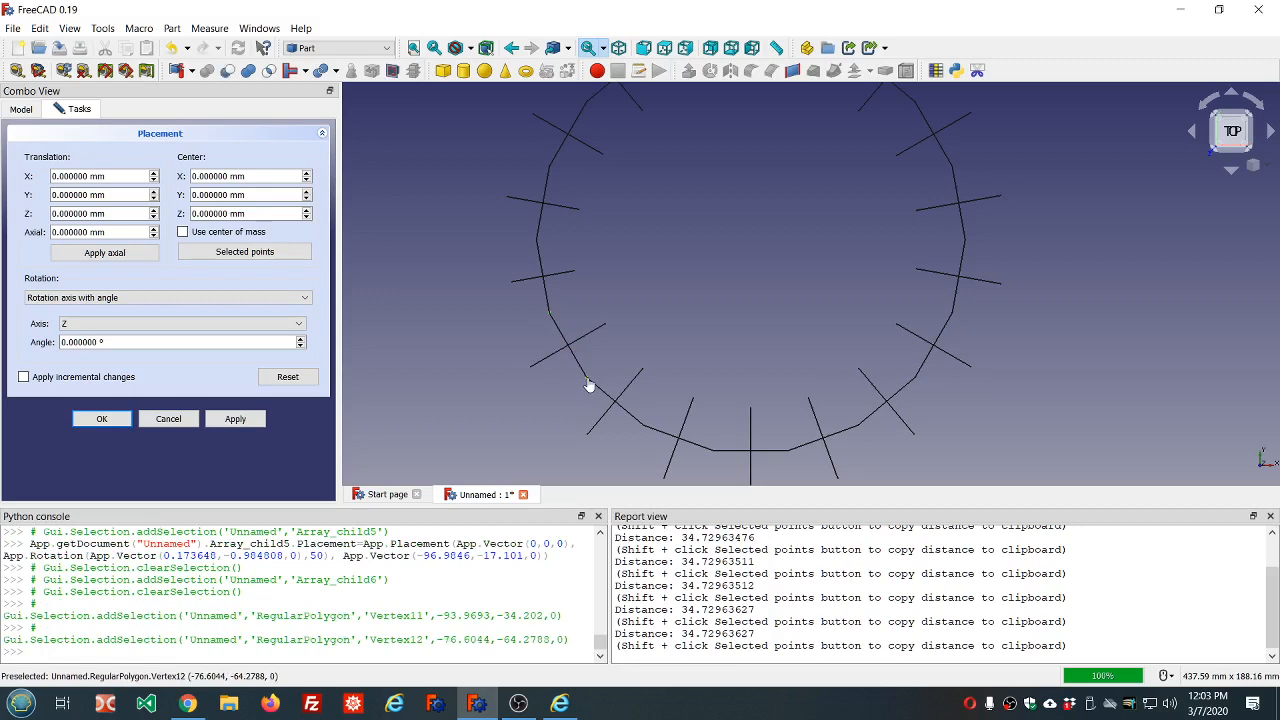
left_click(257, 253)
- Rotate Array.6 by 60° about its polygon edge axis and accept the placement
left_click(140, 343)
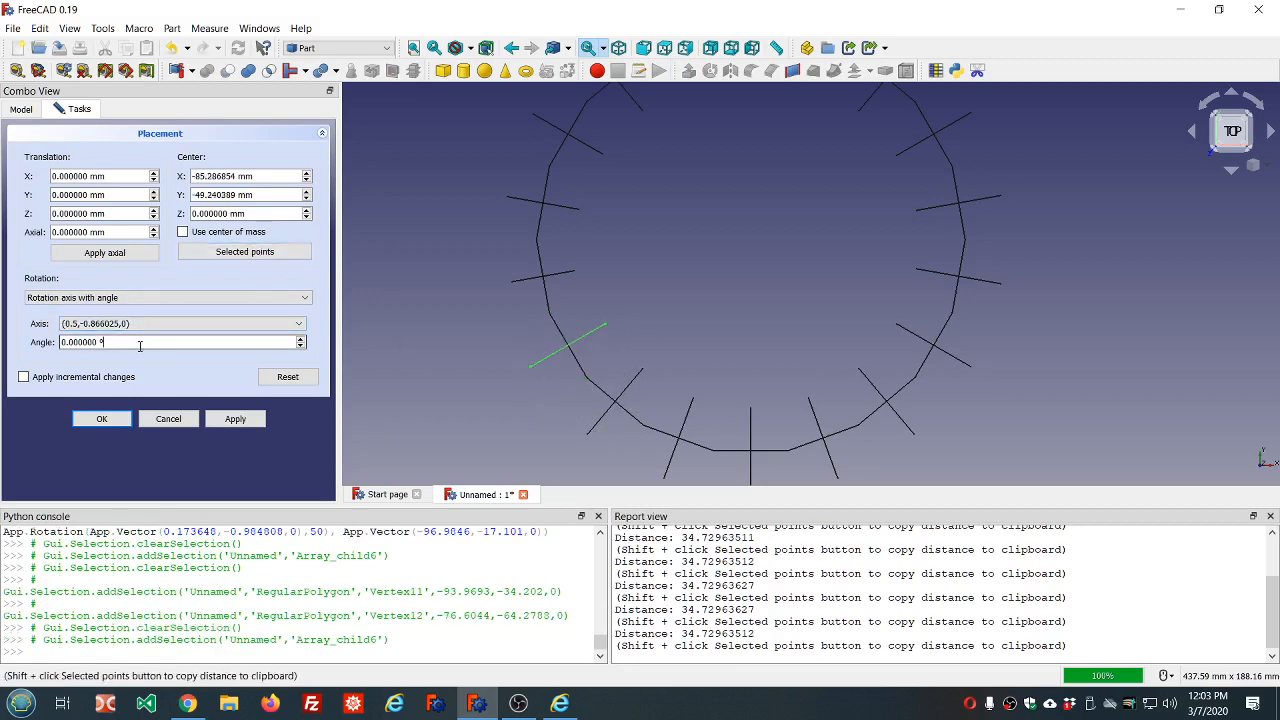
scroll(140, 346, "up", 20)
scroll(140, 346, "up", 4)
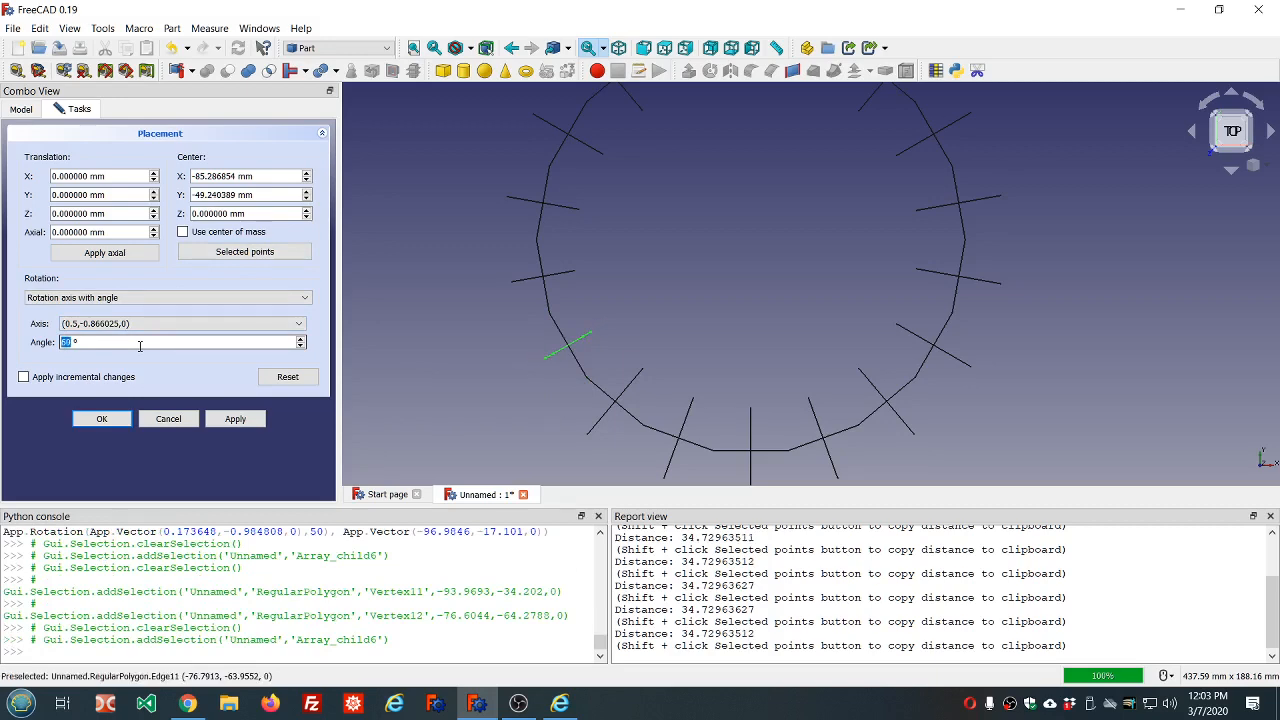
left_click(108, 419)
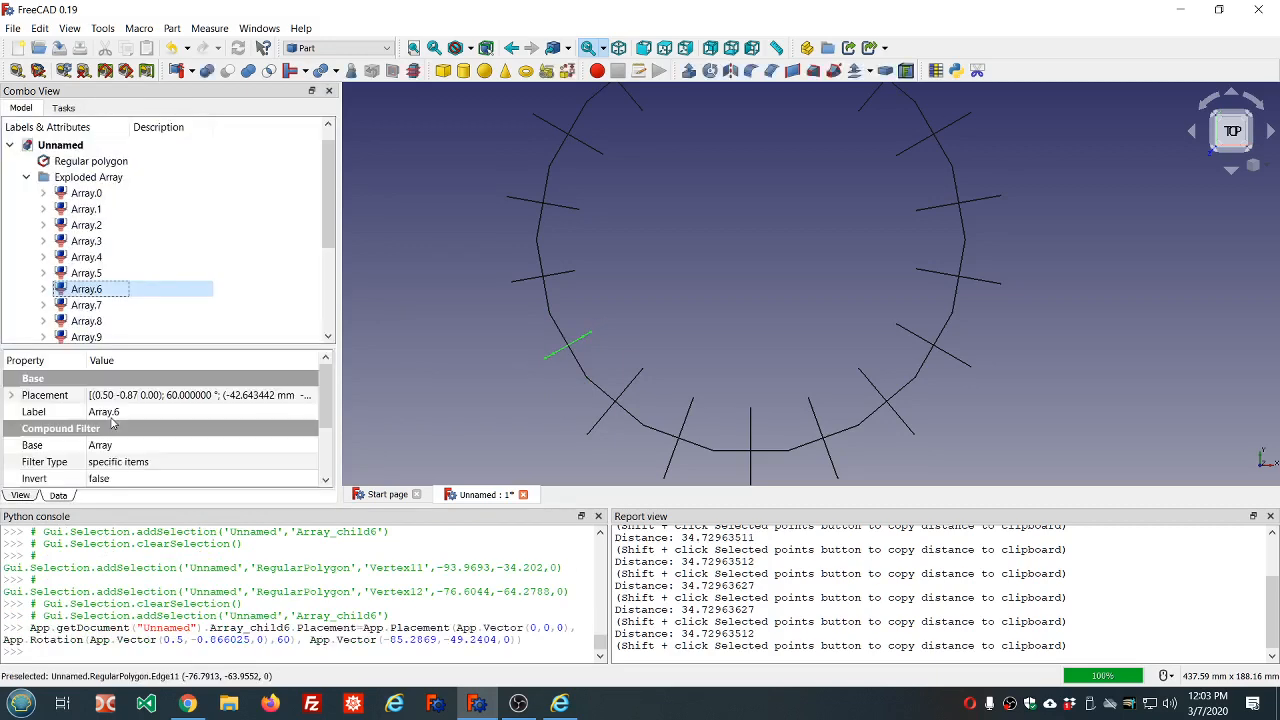
scroll(589, 420, "down", 2)
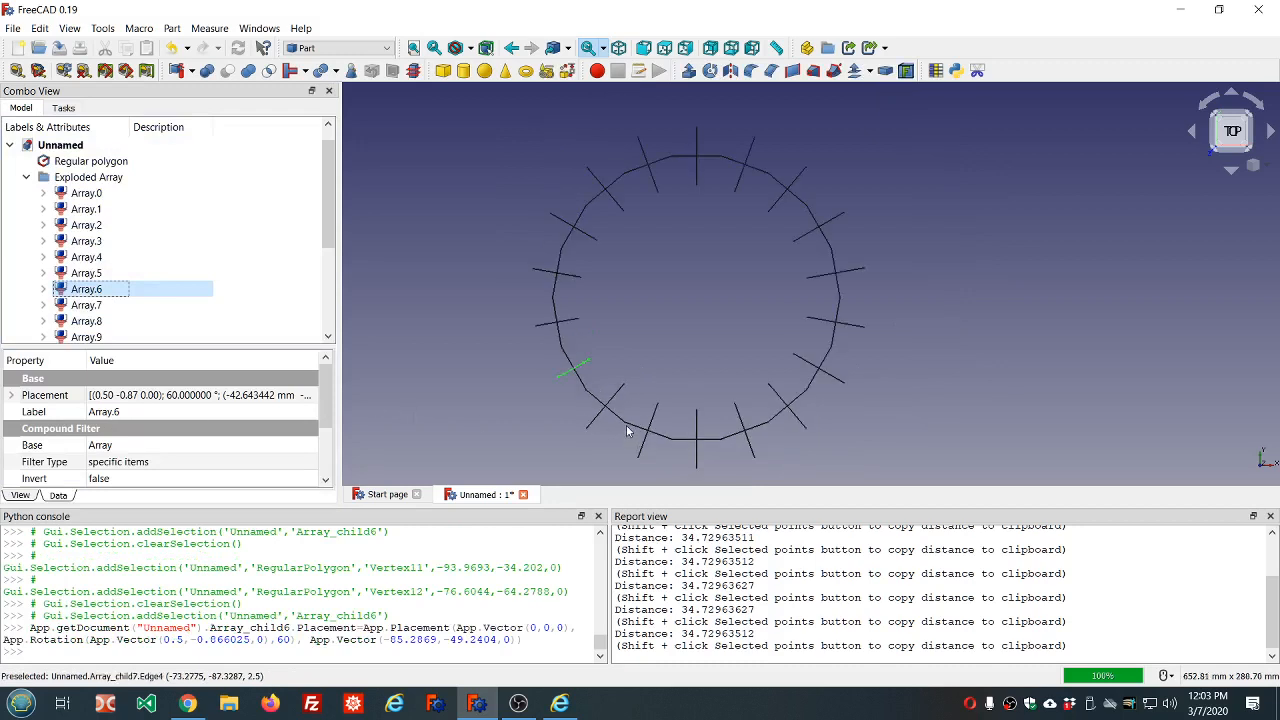
scroll(627, 431, "up", 2)
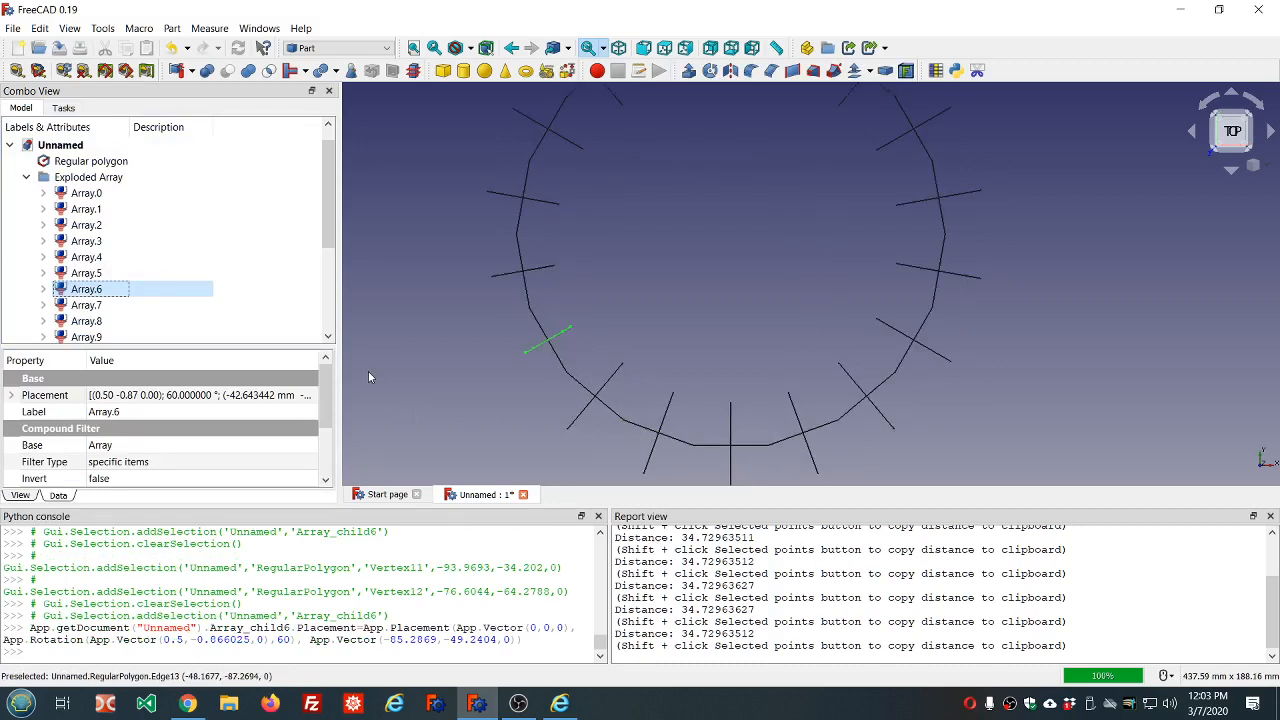
- Open the placement of Array.7 and define its center and axis from the end vertices of the polygon edge it crosses
left_click(90, 307)
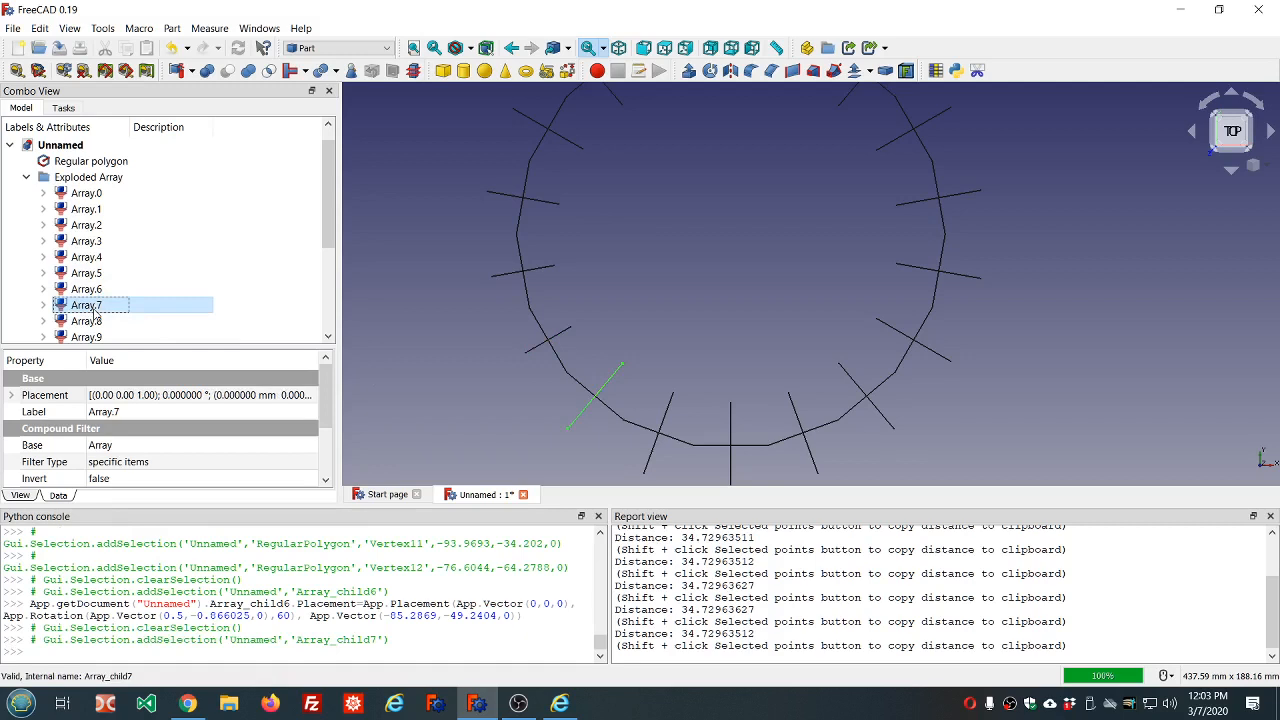
left_click(182, 400)
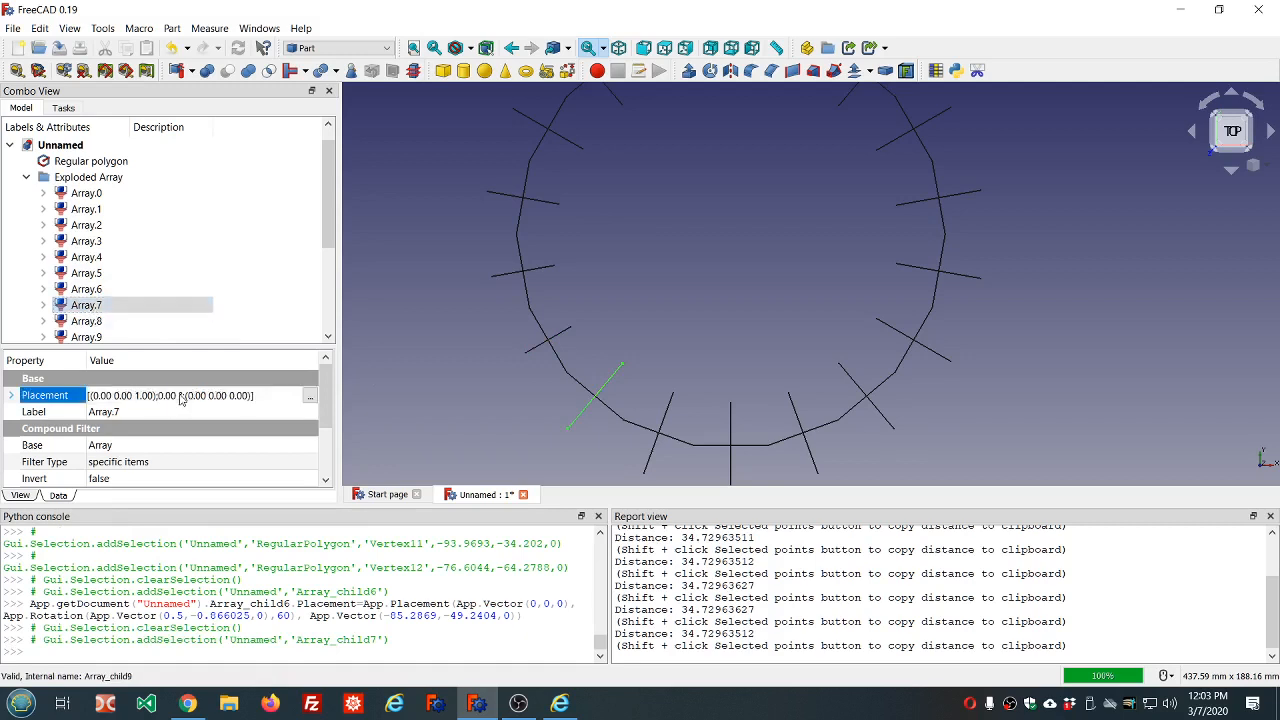
left_click(311, 398)
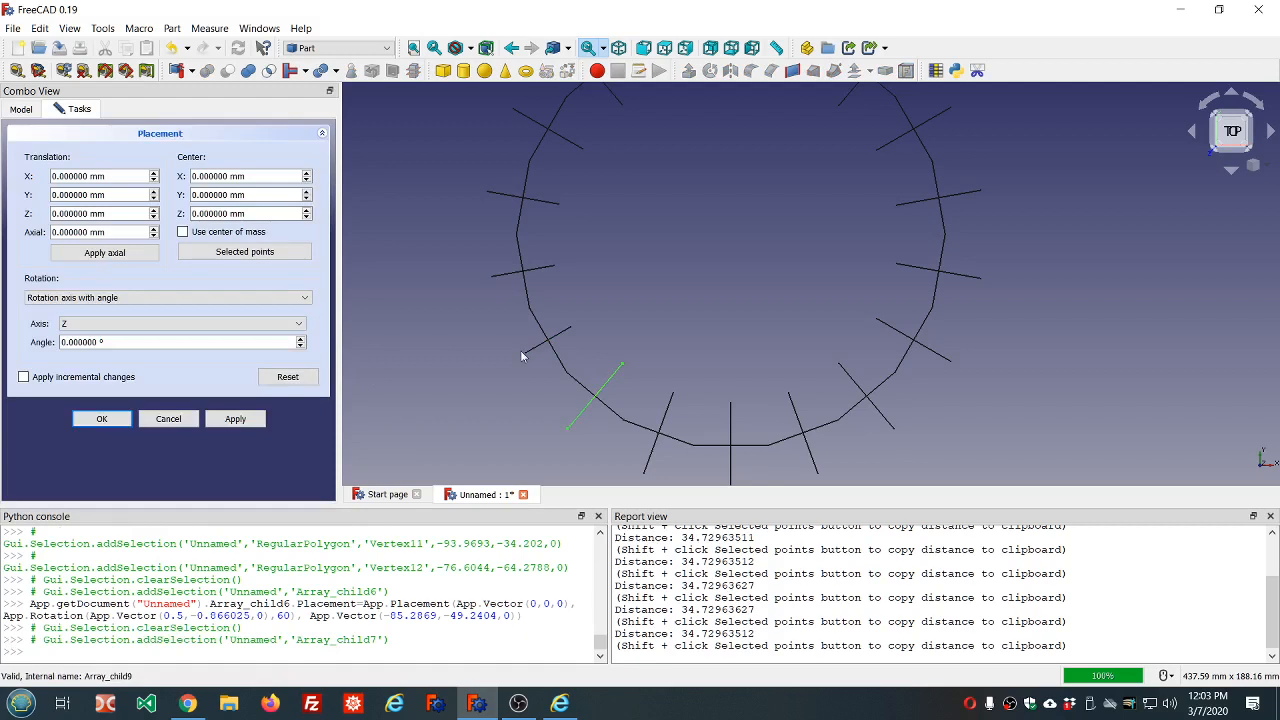
left_click(565, 377)
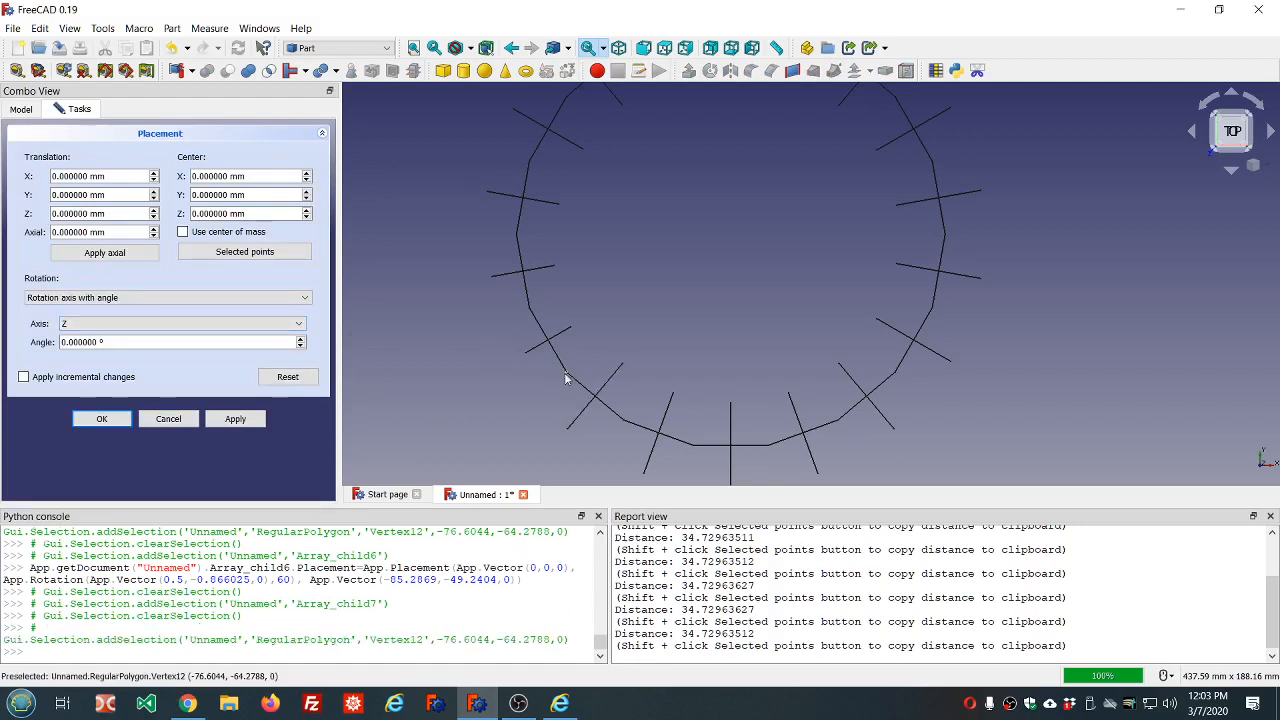
left_click(625, 420, "ctrl")
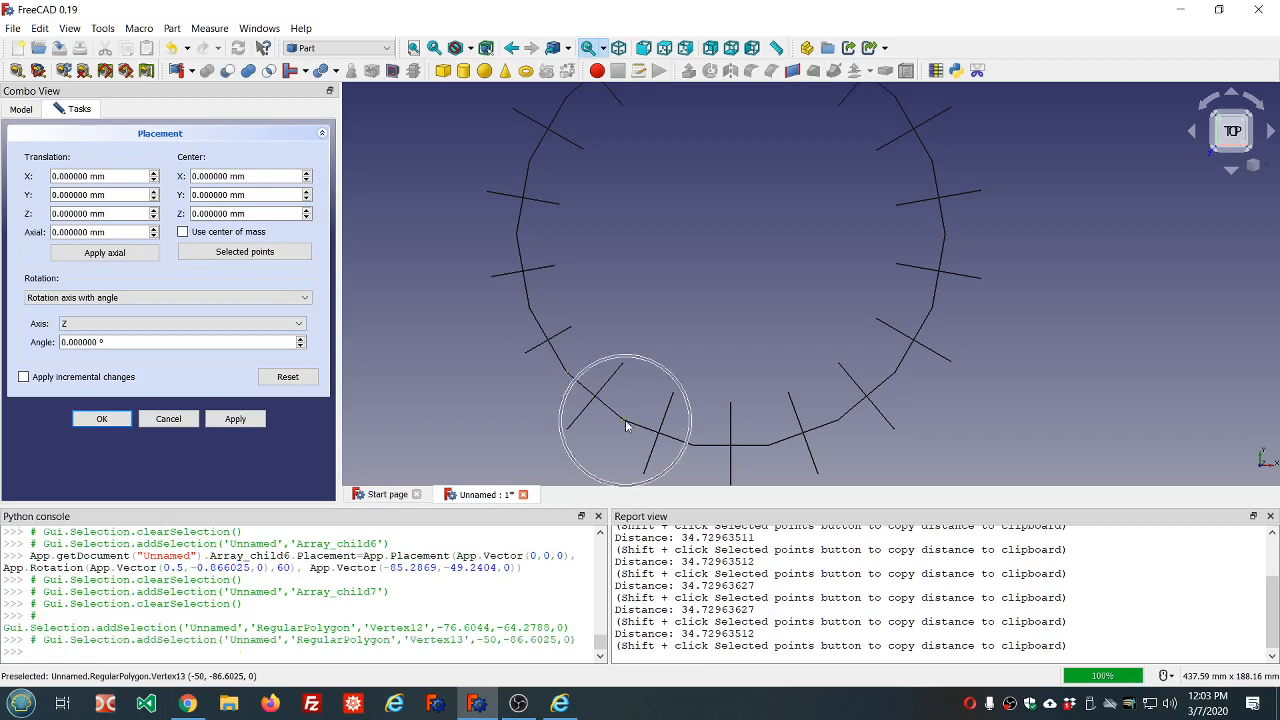
left_click(265, 254)
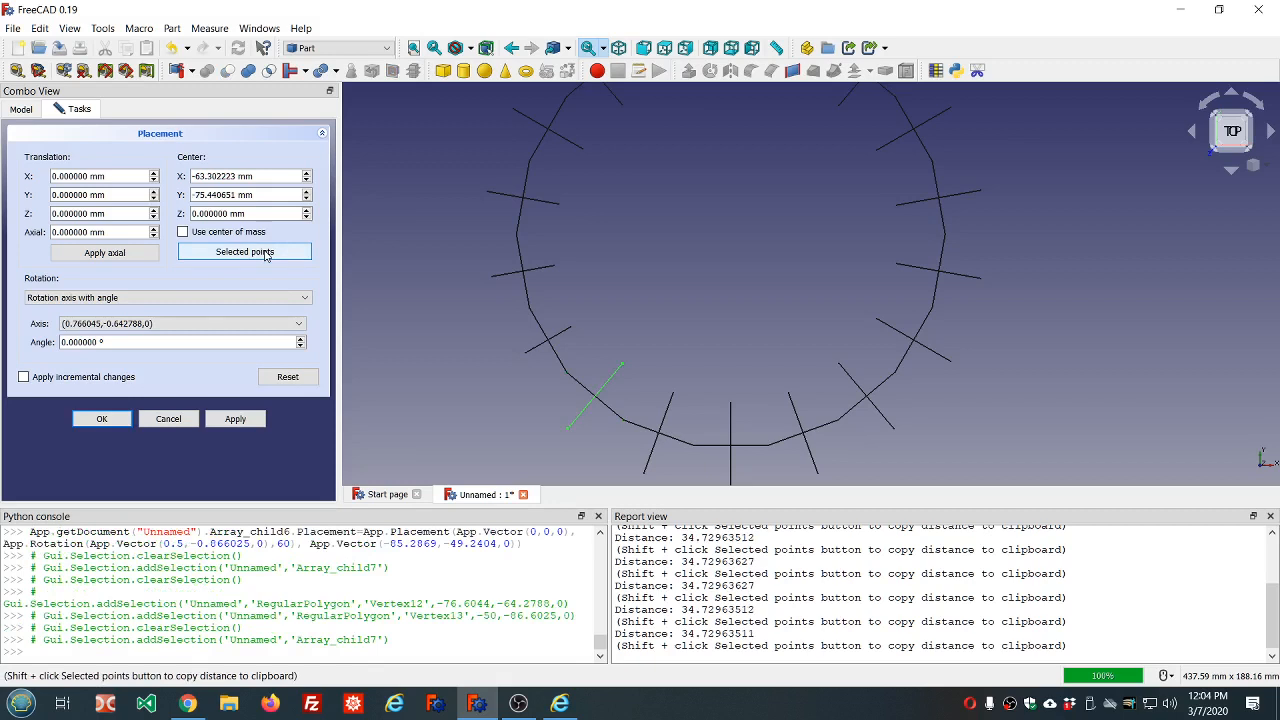
- Rotate Array.7 by 70° about its polygon edge axis and accept the placement
left_click(165, 342)
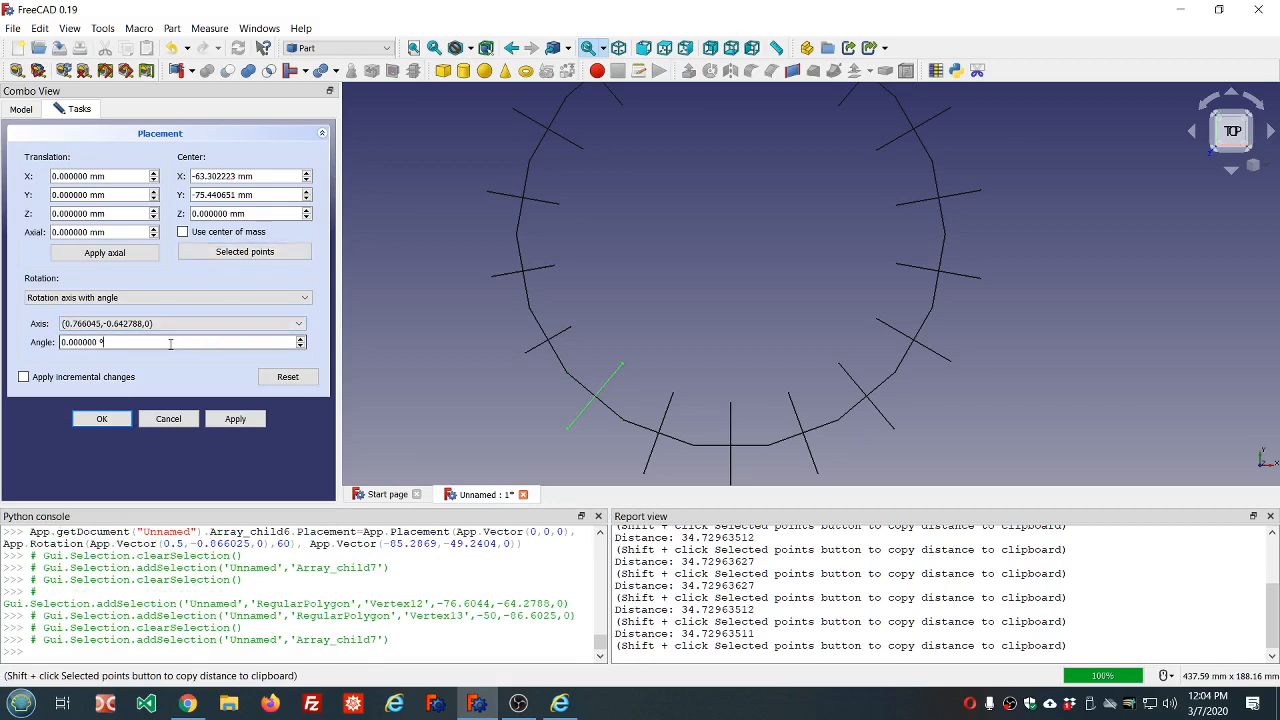
scroll(170, 344, "up", 20)
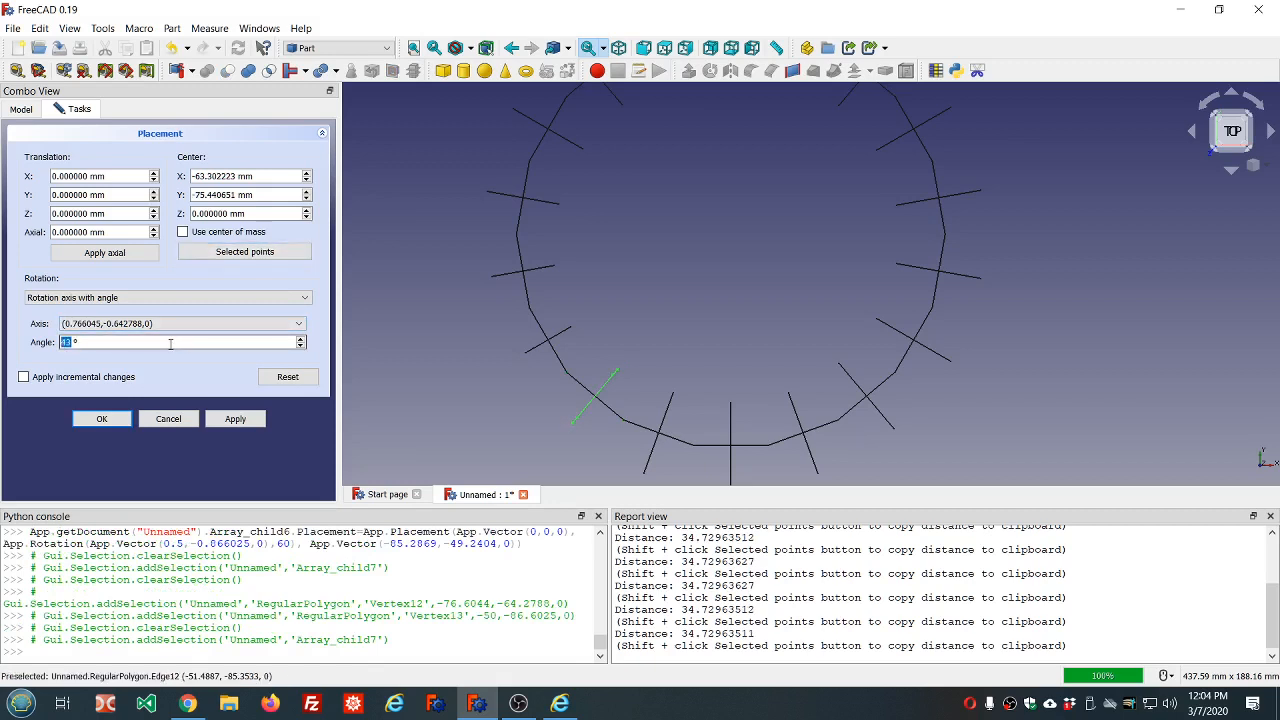
scroll(170, 343, "up", 3)
scroll(170, 343, "up", 11)
left_click(104, 419)
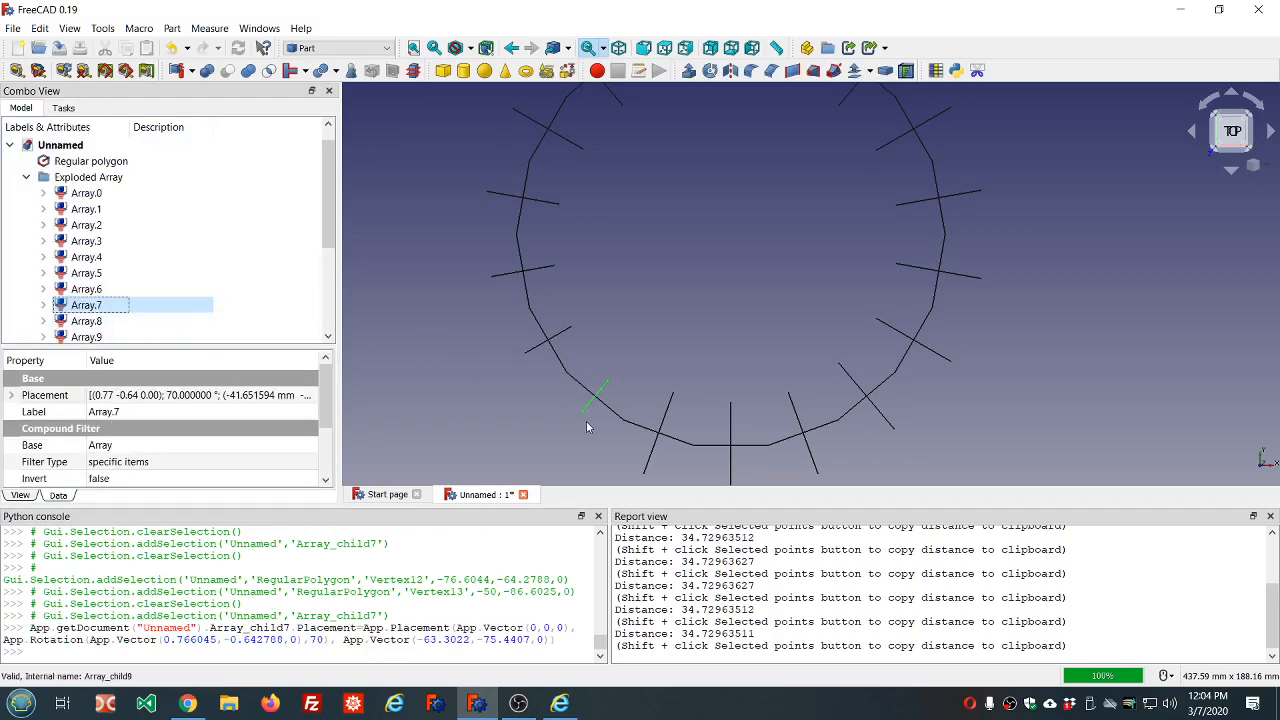
- Open the placement of Array.8 and define its center and axis from the end vertices of the polygon edge it crosses
scroll(586, 421, "down", 4)
scroll(625, 461, "up", 4)
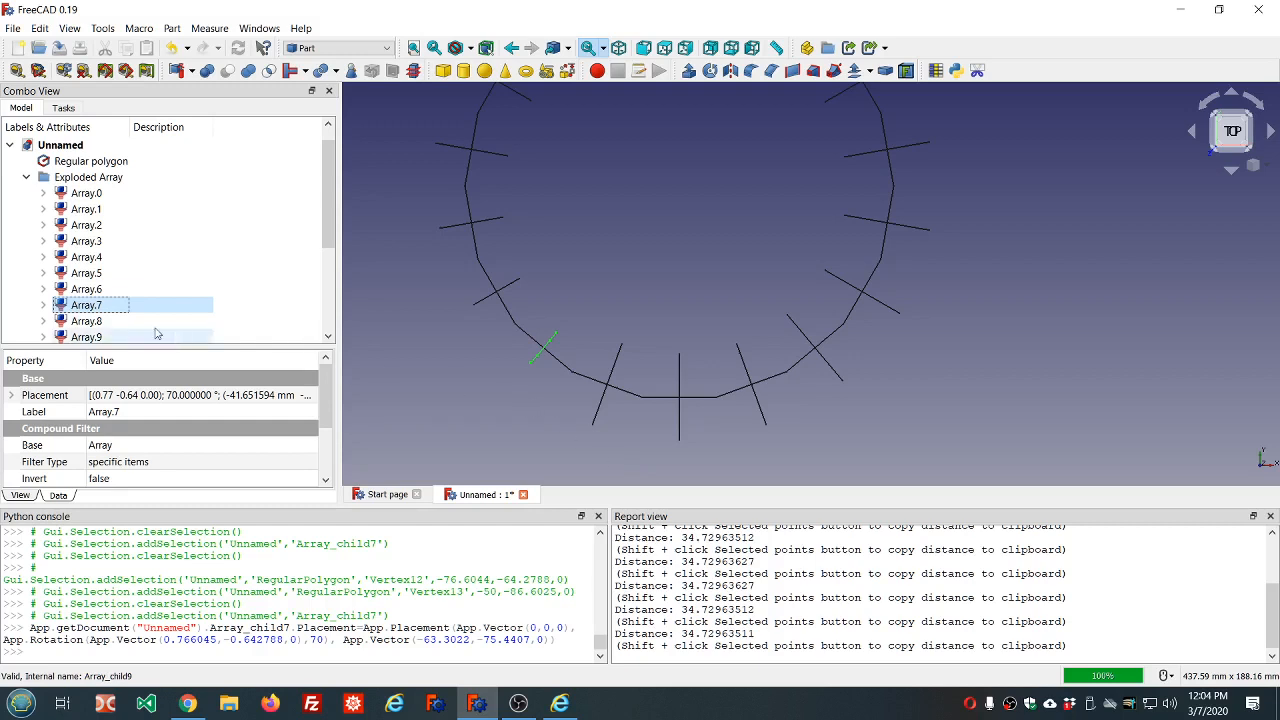
left_click(86, 321)
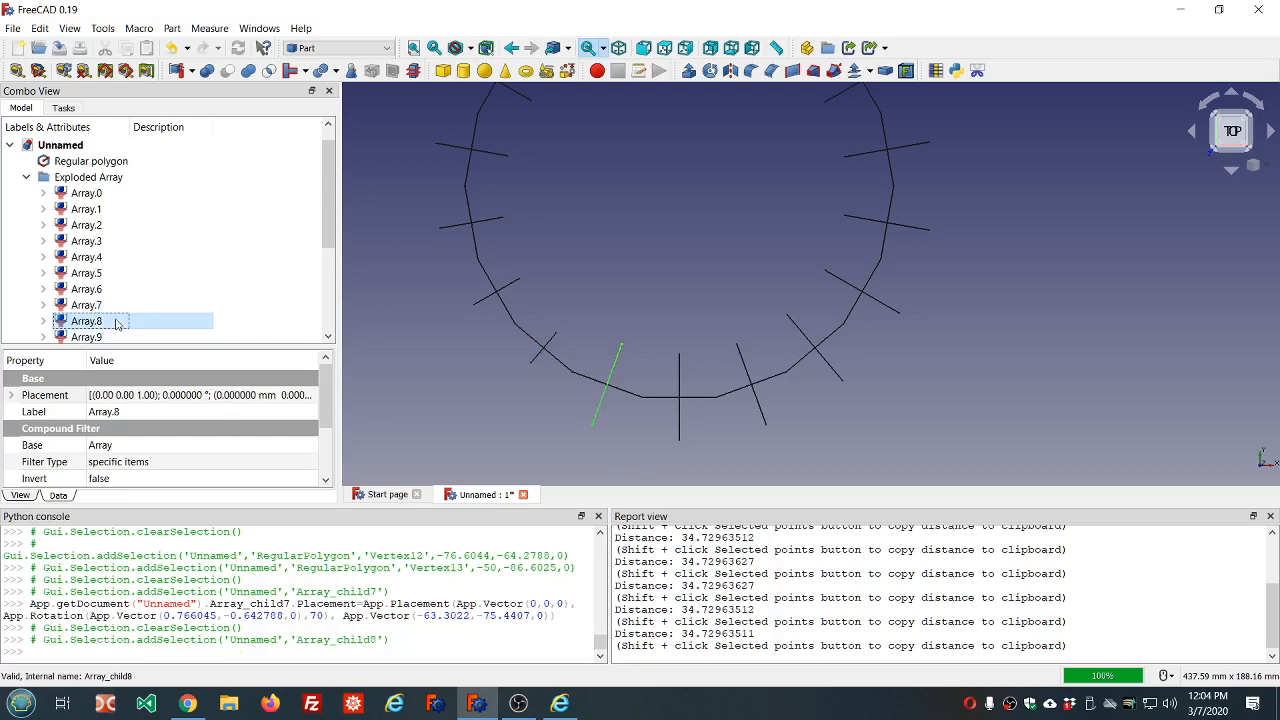
left_click(261, 397)
left_click(307, 396)
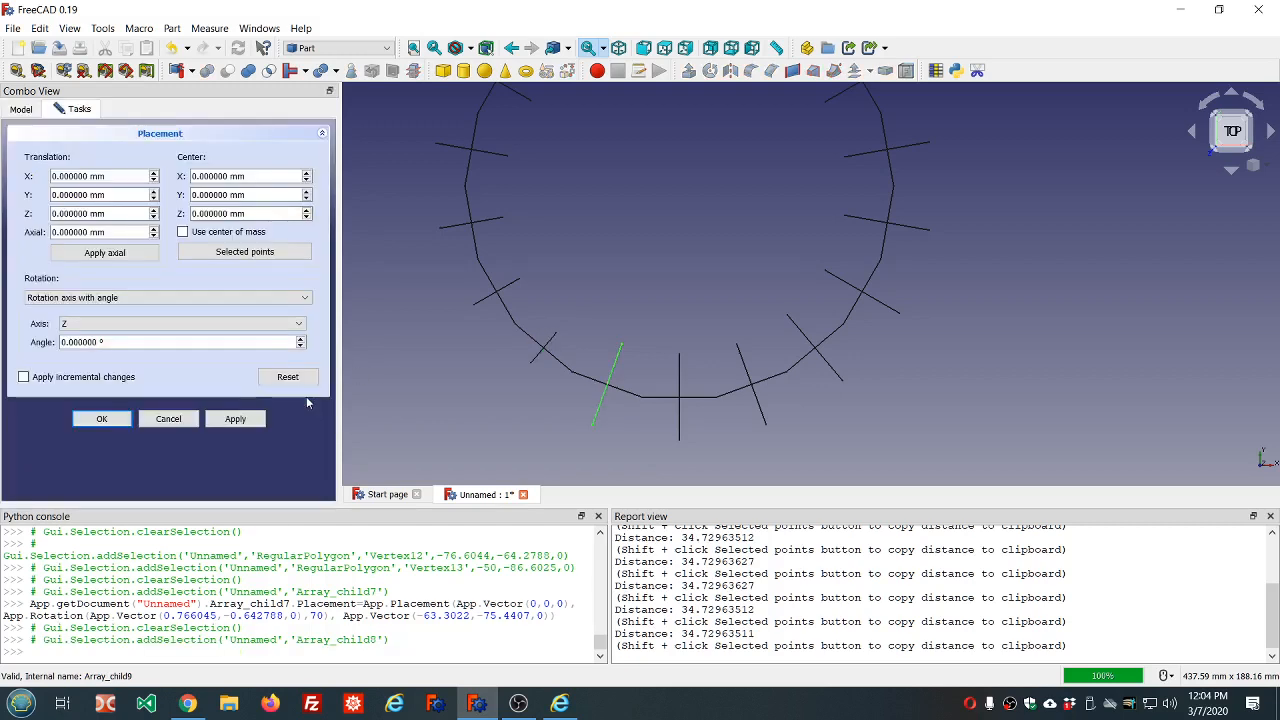
left_click(571, 373)
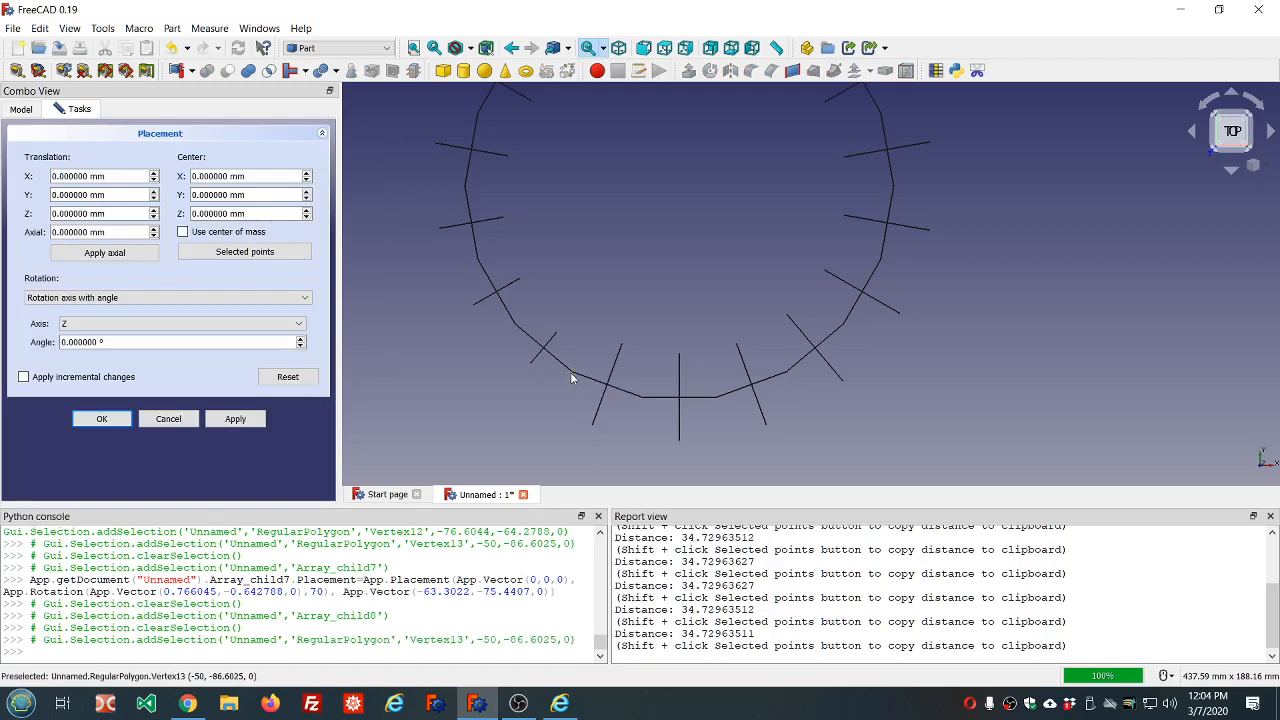
left_click(640, 399, "ctrl")
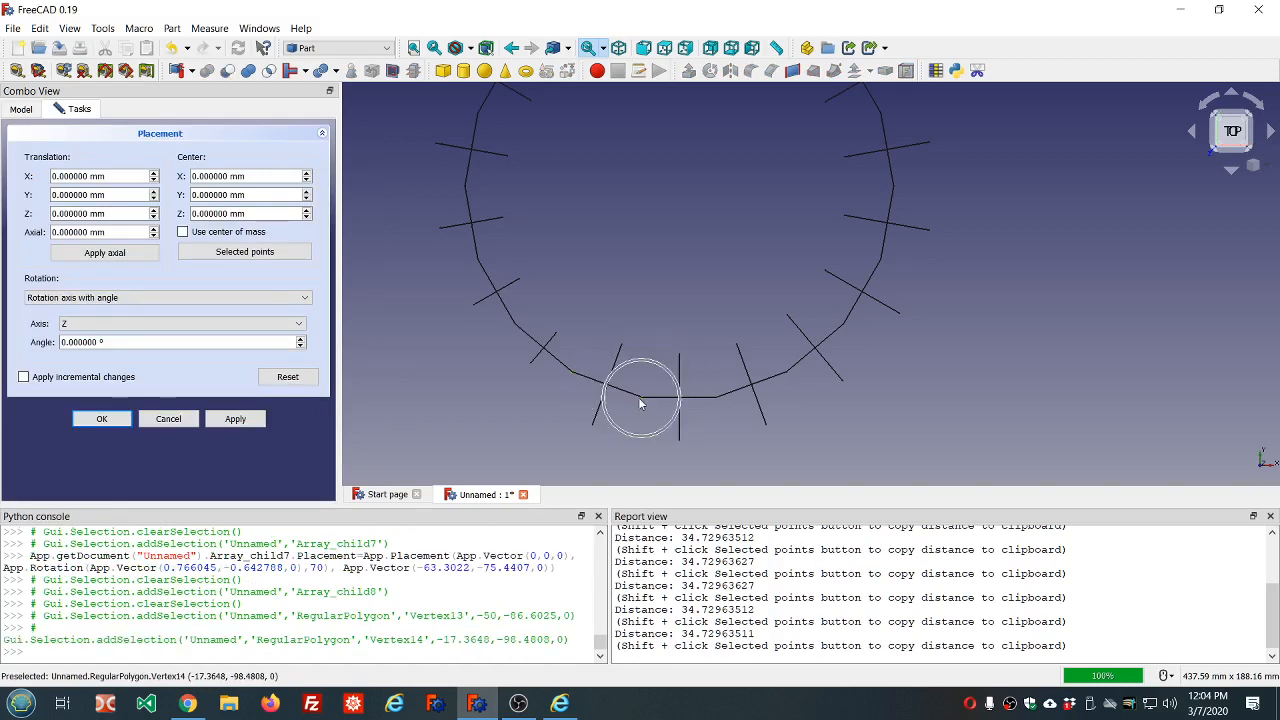
left_click(265, 255)
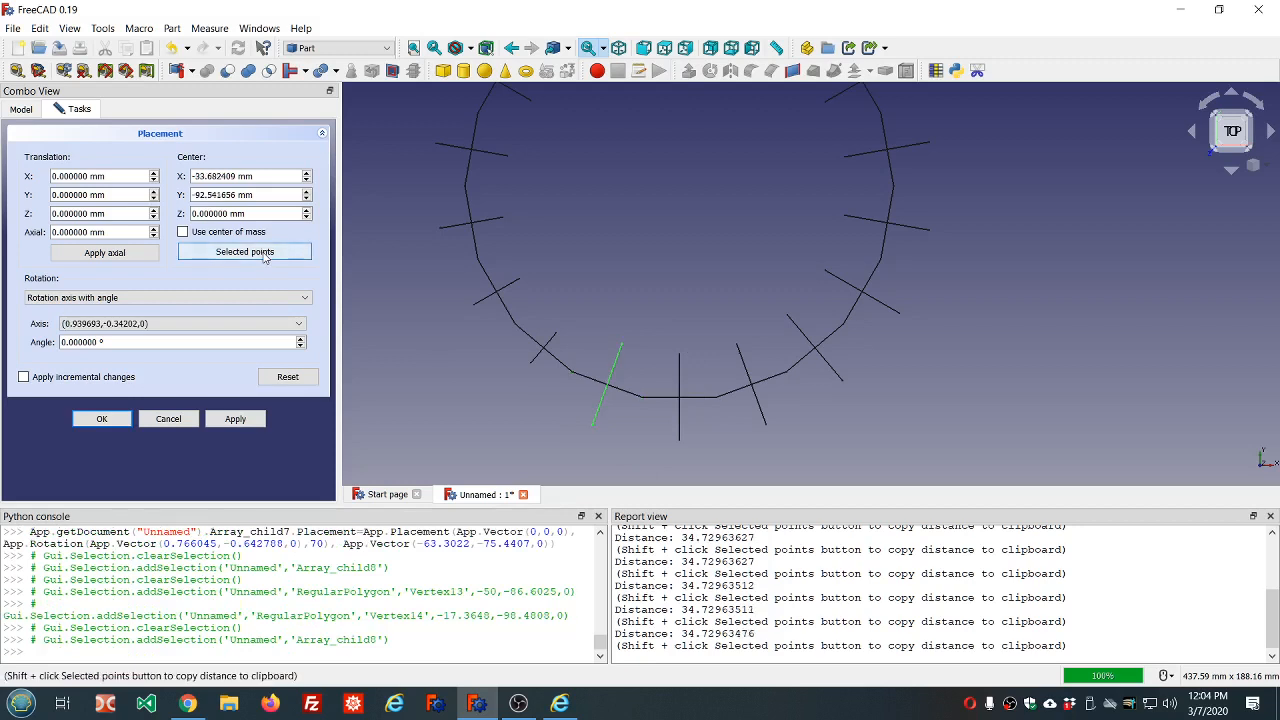
- Rotate Array.8 by 80° about its polygon edge axis and accept the placement
left_click(177, 342)
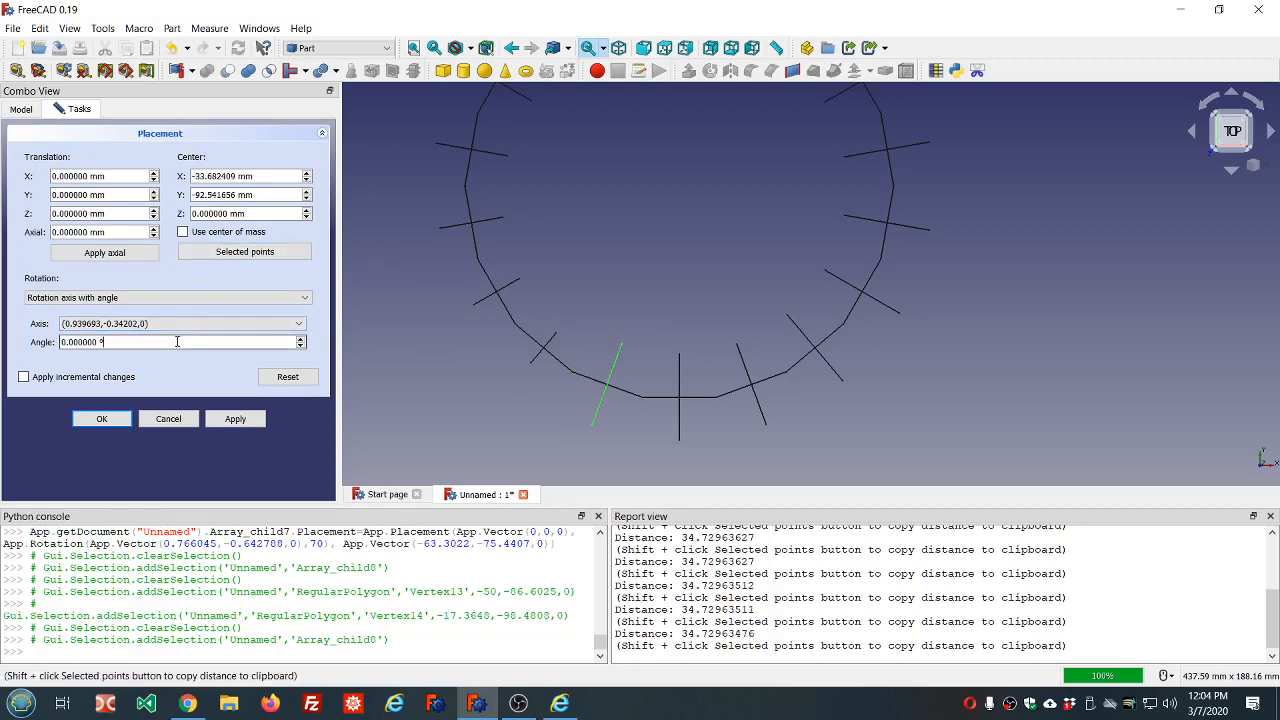
key("Up")
key("Up")
key("Up")
key("Up")
key("Up")
key("Up")
key("Up")
key("Up")
key("Up")
key("Up")
key("Up")
key("Up")
key("Up")
key("Up")
key("Up")
key("Up")
key("Up")
key("Up")
key("Up")
key("Up")
scroll(177, 342, "up", 9)
scroll(177, 342, "up", 13)
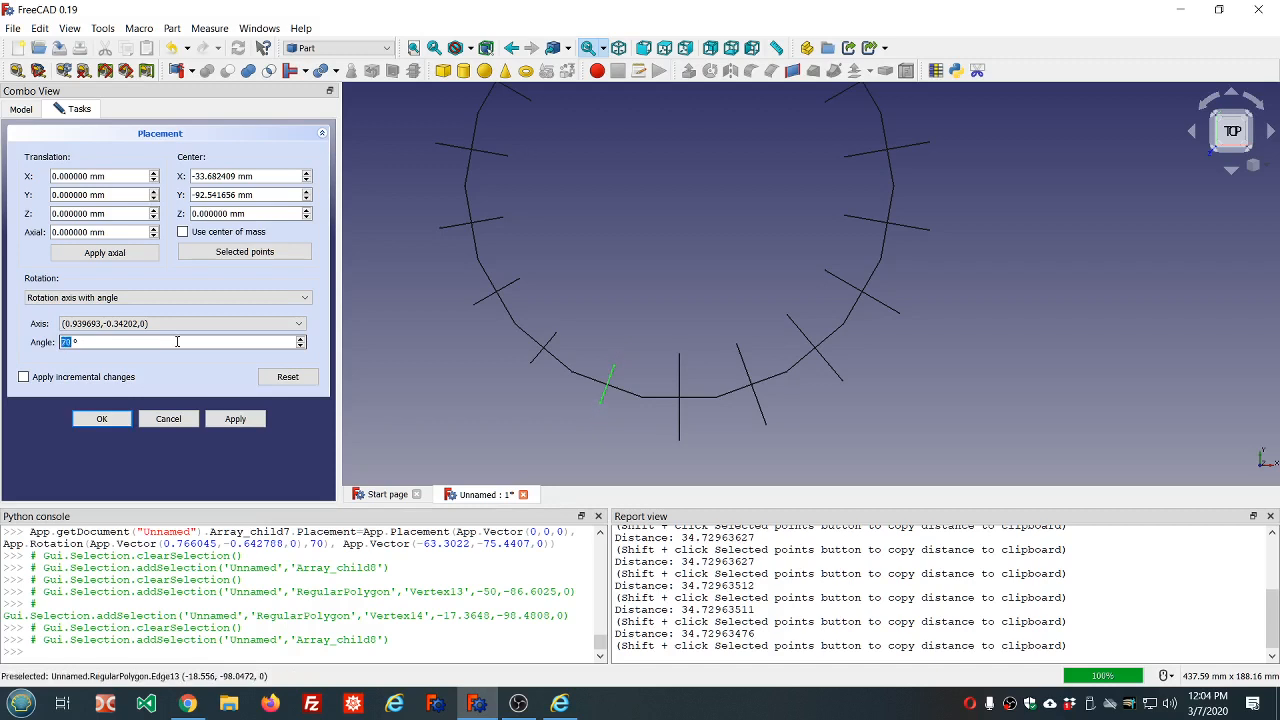
scroll(177, 342, "up", 3)
left_click(96, 419)
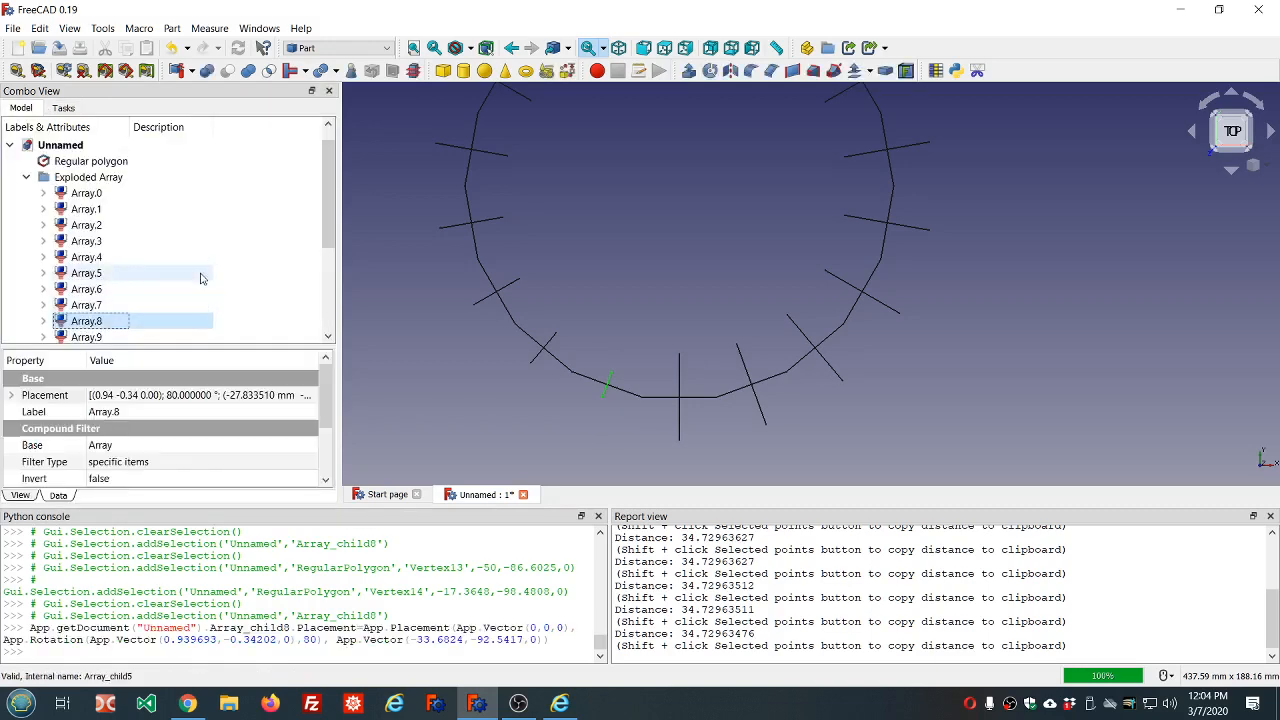
scroll(200, 278, "down", 1)
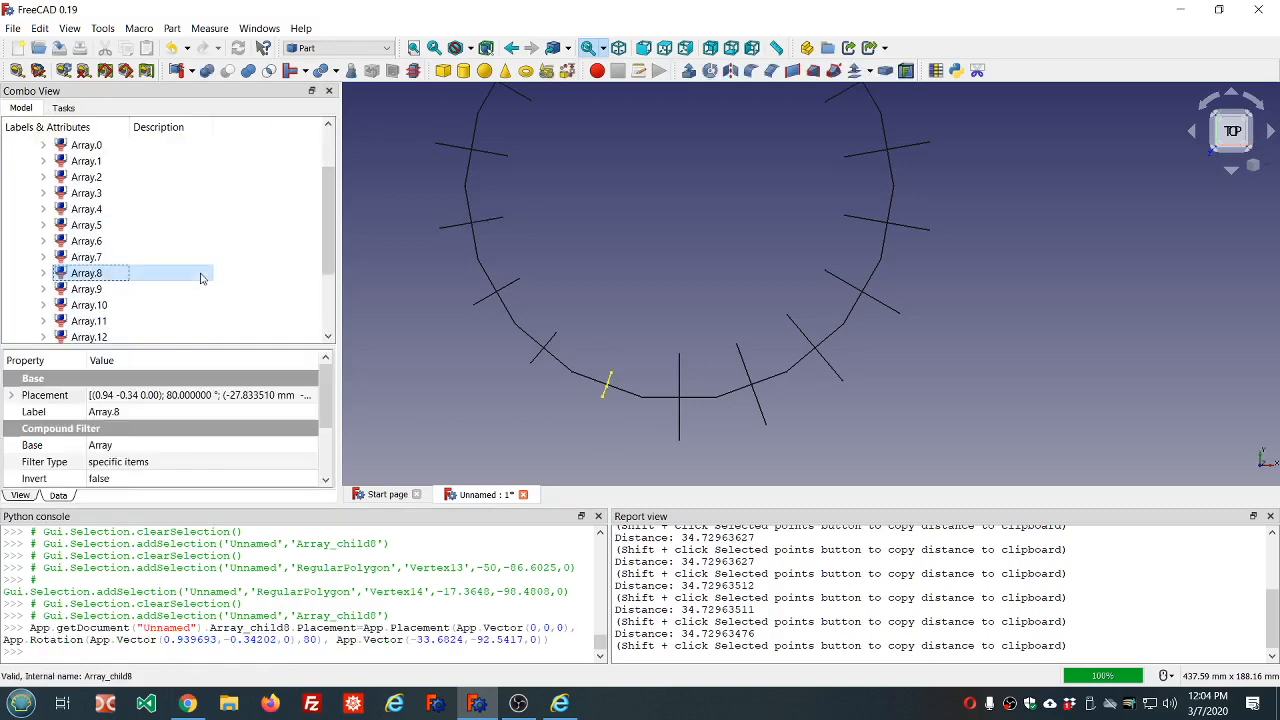
left_click(116, 290)
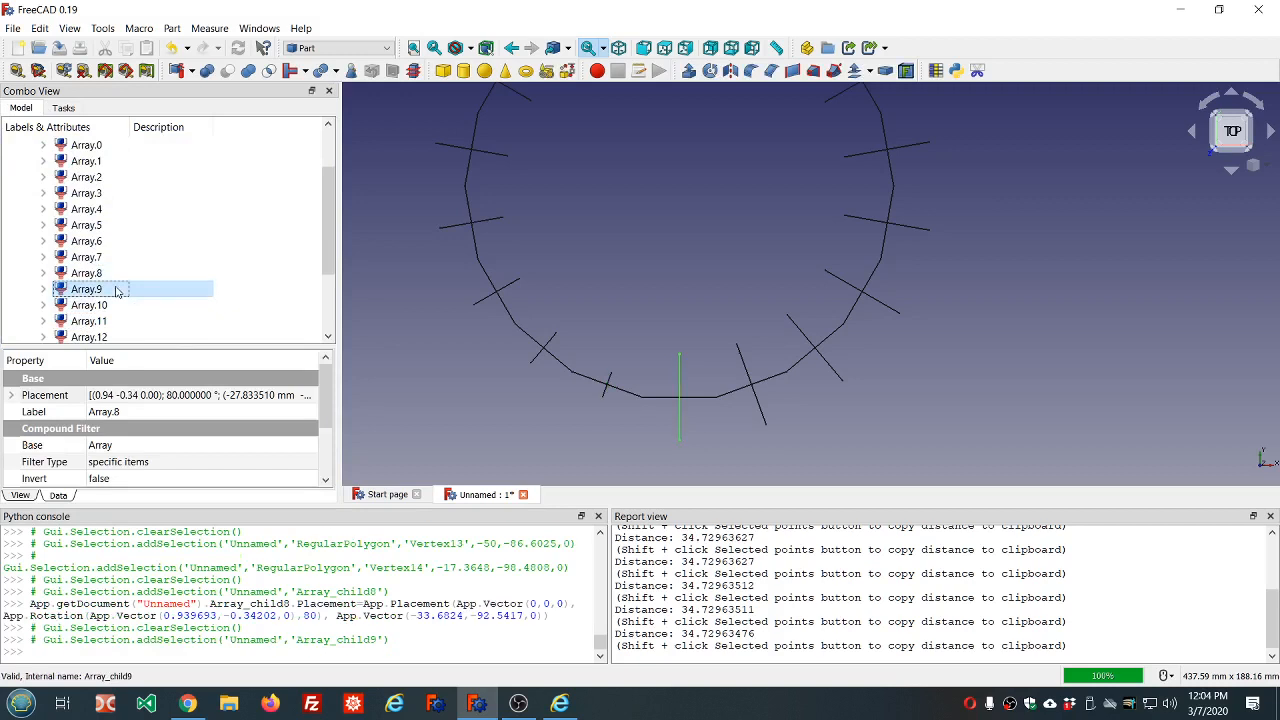
left_click(641, 398)
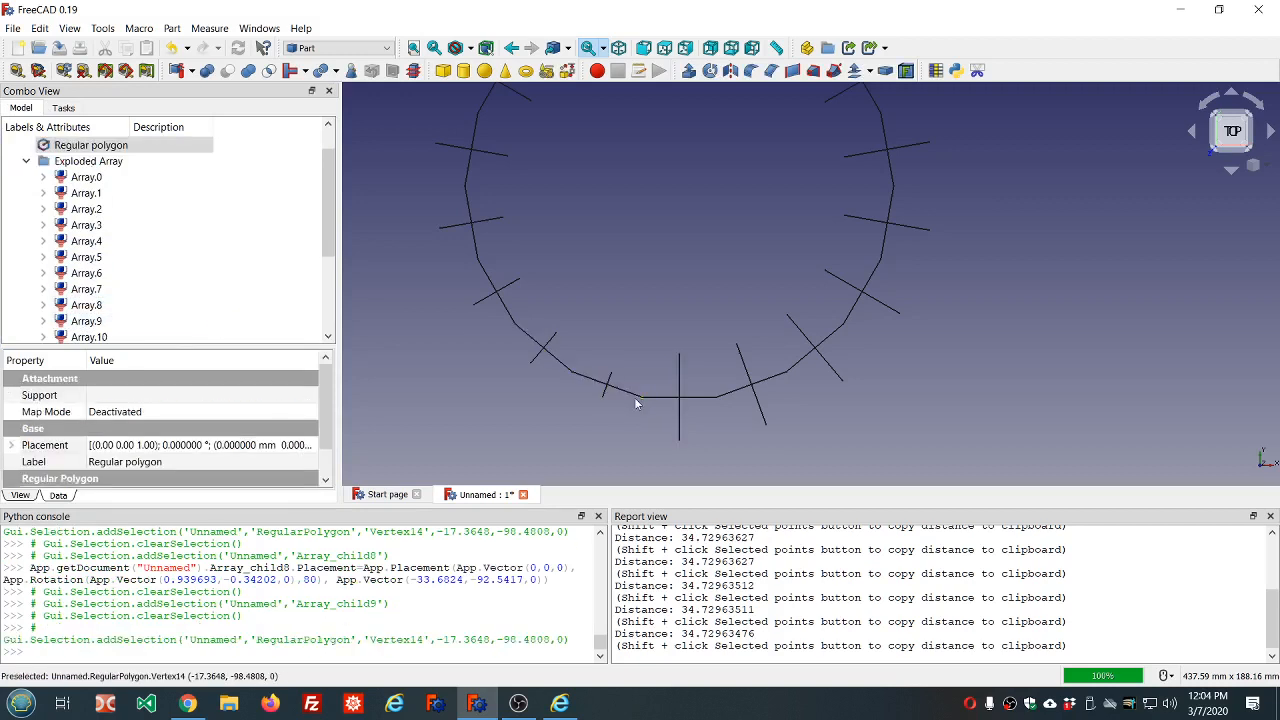
- Open the placement of Array.9 and define its center and axis from the end vertices of the polygon edge it crosses
left_click(100, 321)
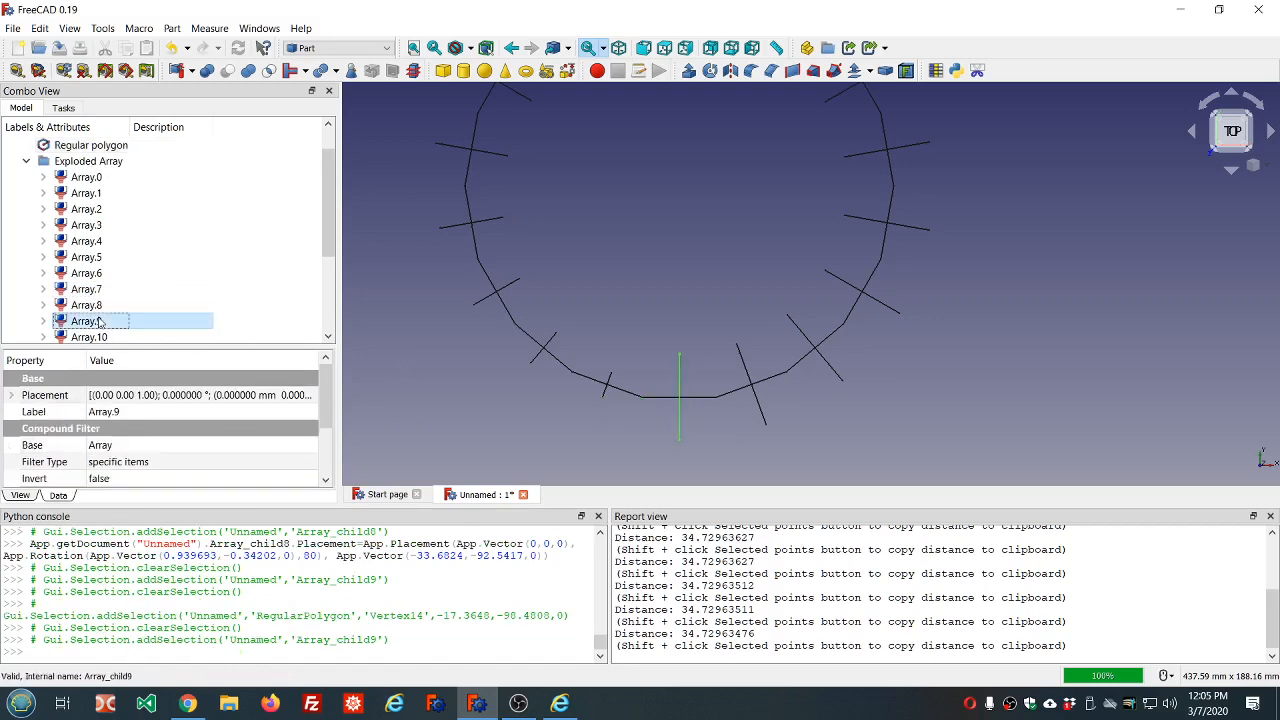
left_click(265, 398)
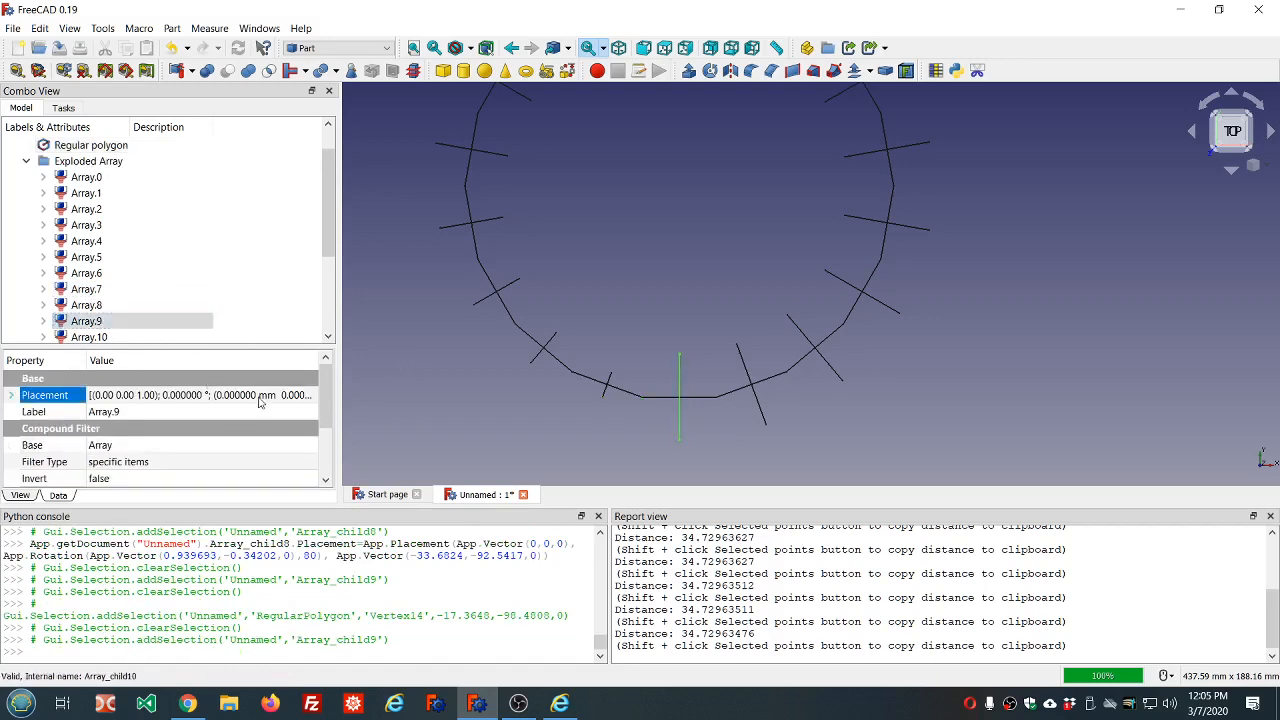
left_click(310, 397)
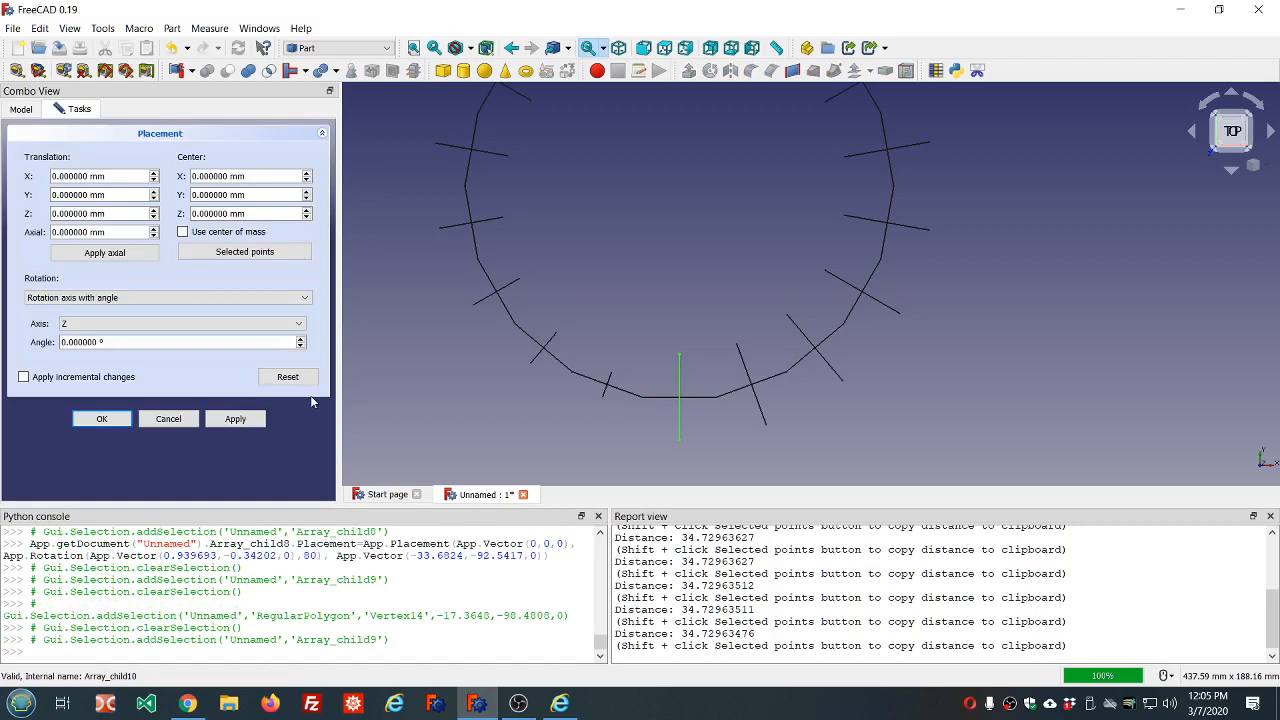
left_click(643, 398)
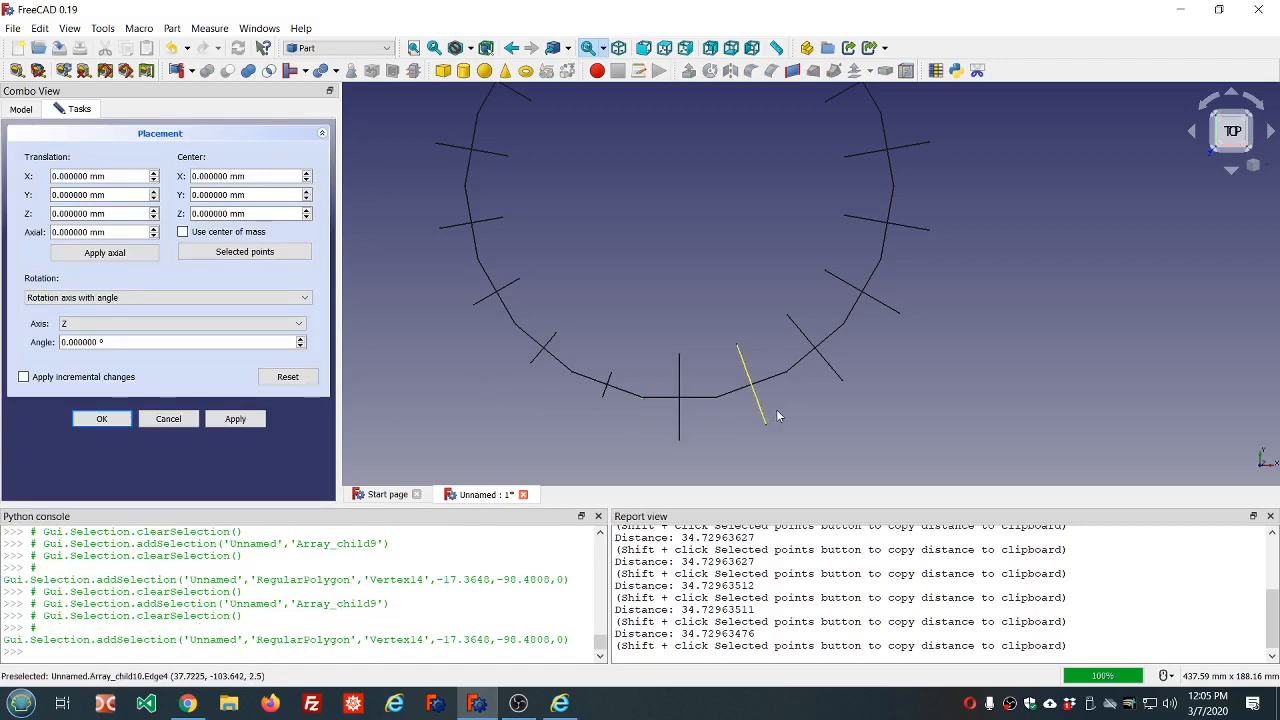
left_click(717, 397, "ctrl")
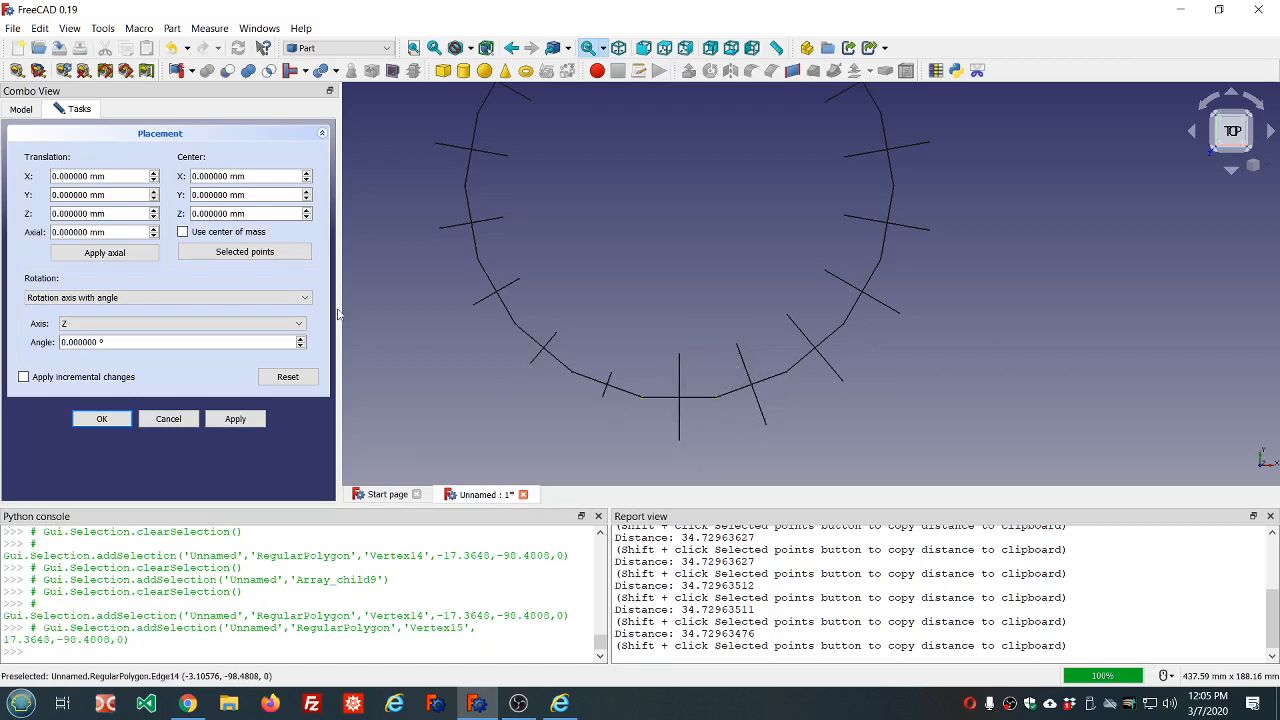
left_click(246, 254)
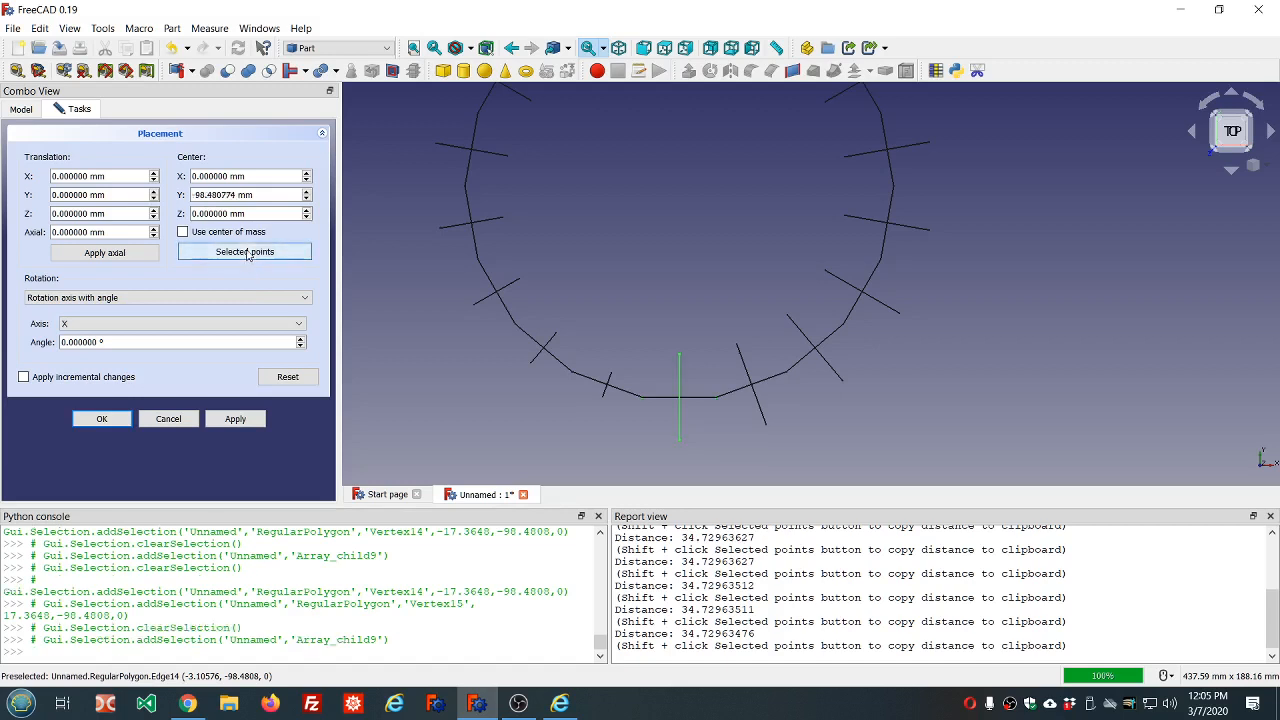
- Rotate Array.9 by 90° about its polygon edge axis and accept the placement
double_click(135, 342)
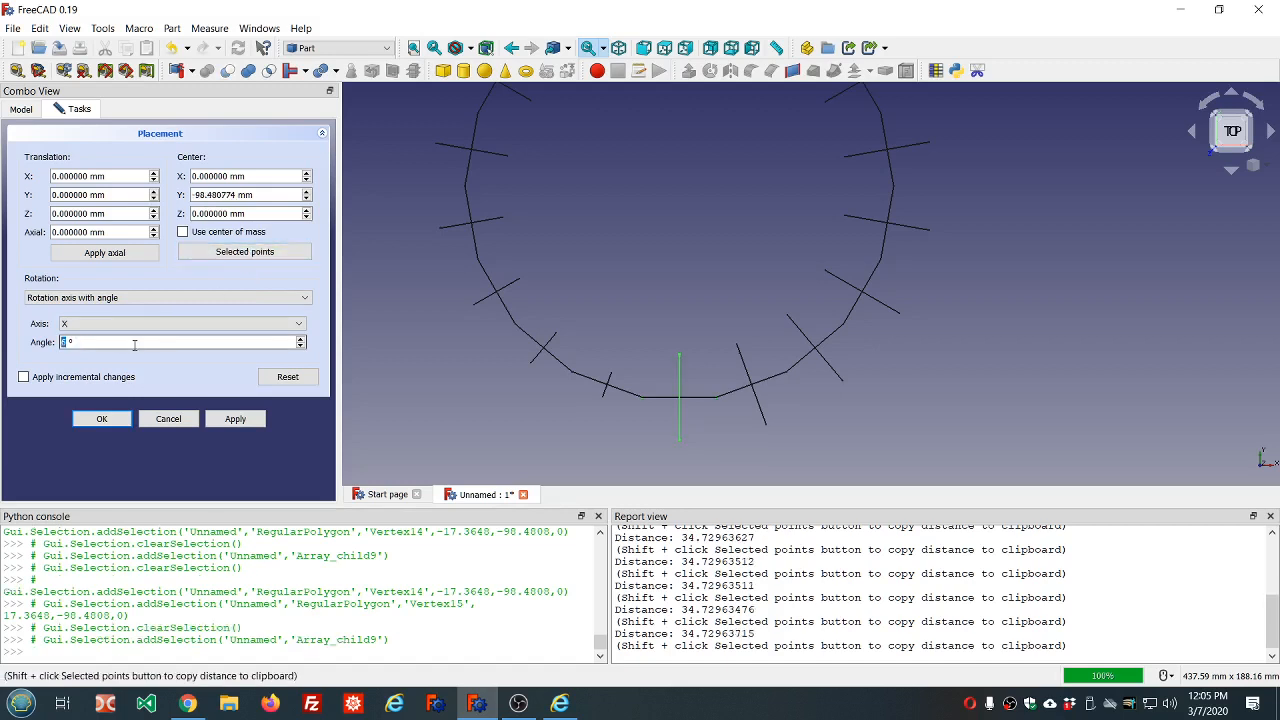
type("90")
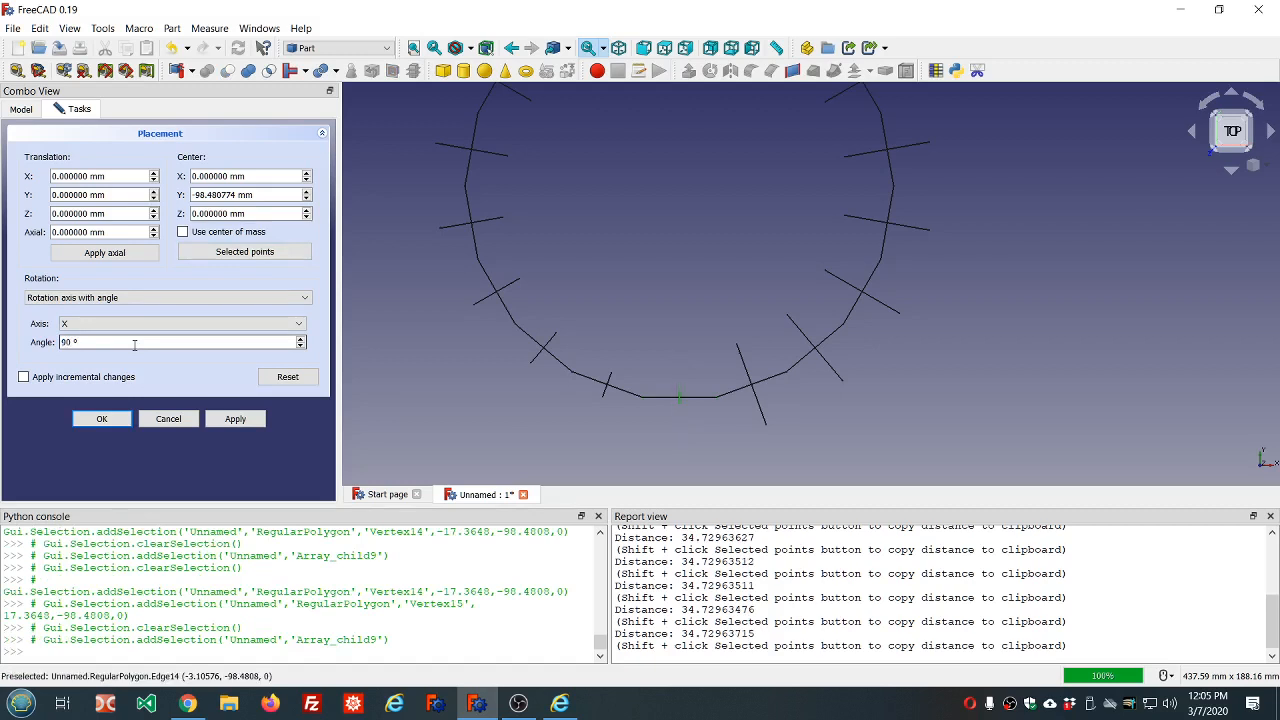
left_click(103, 420)
- Open the placement of Array.10 and define its center and axis from the end vertices of the polygon edge it crosses
scroll(552, 380, "down", 2)
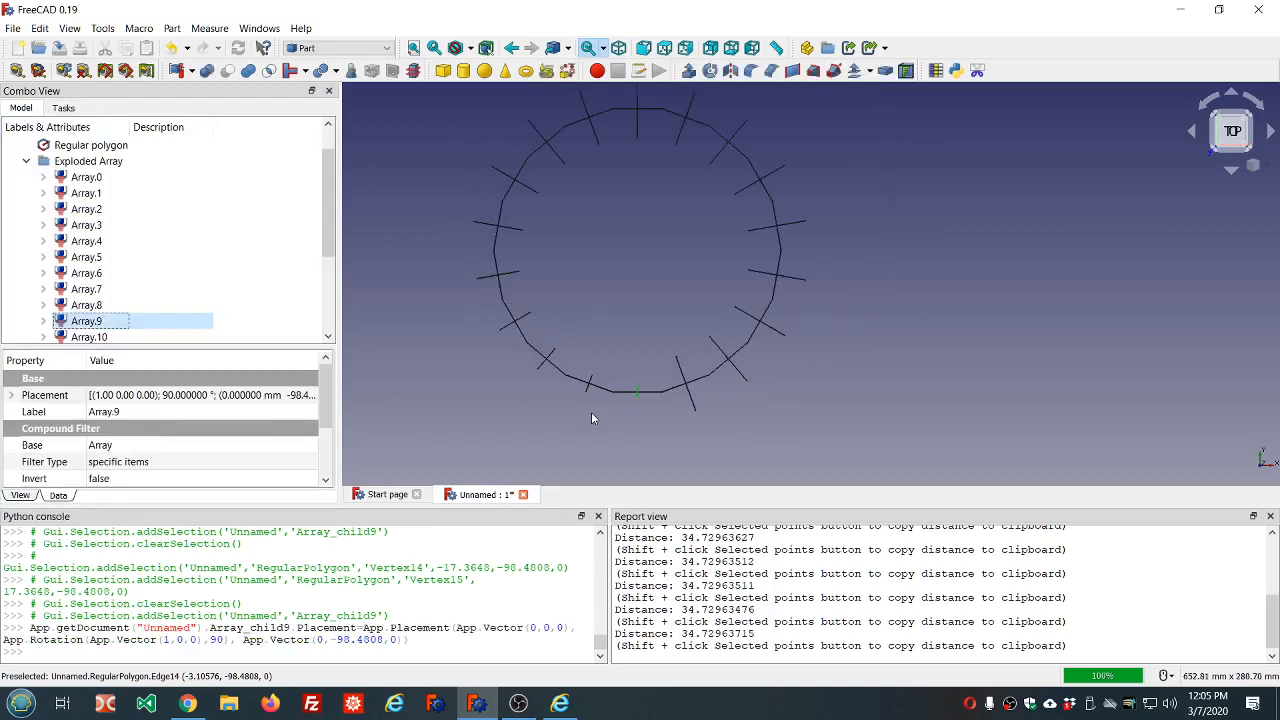
scroll(619, 420, "up", 4)
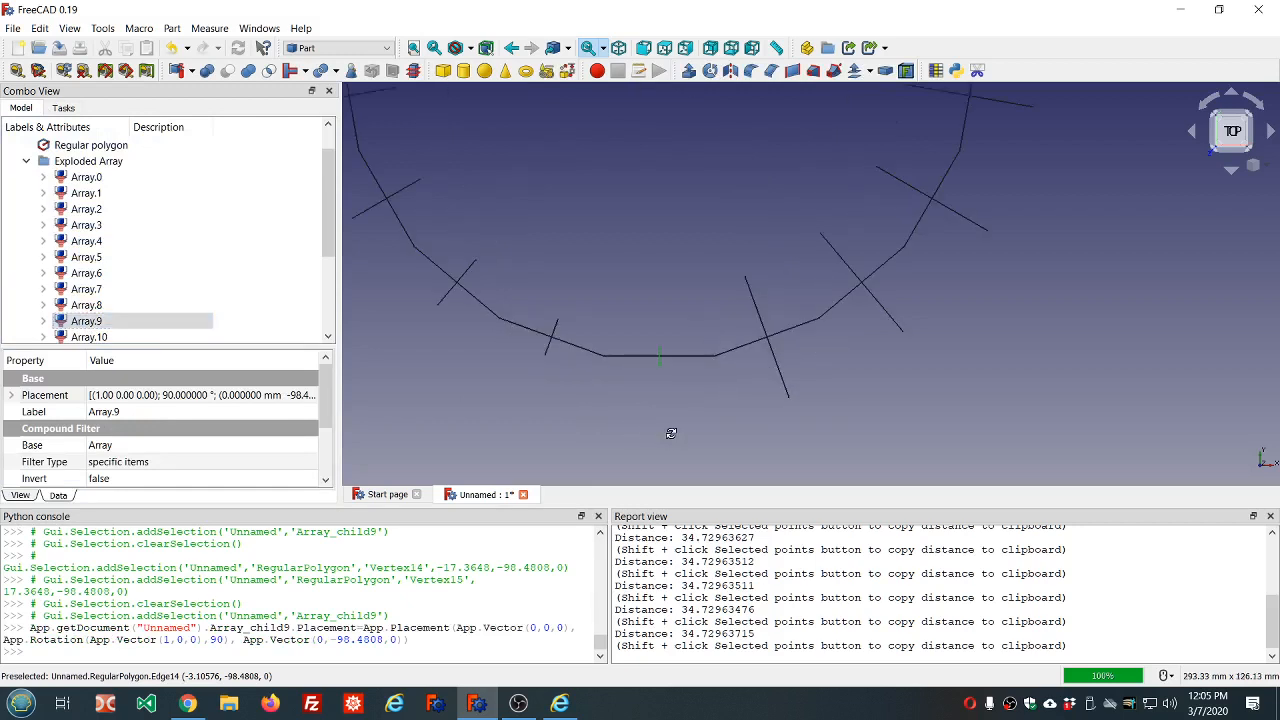
scroll(670, 435, "down", 2)
scroll(690, 436, "up", 2)
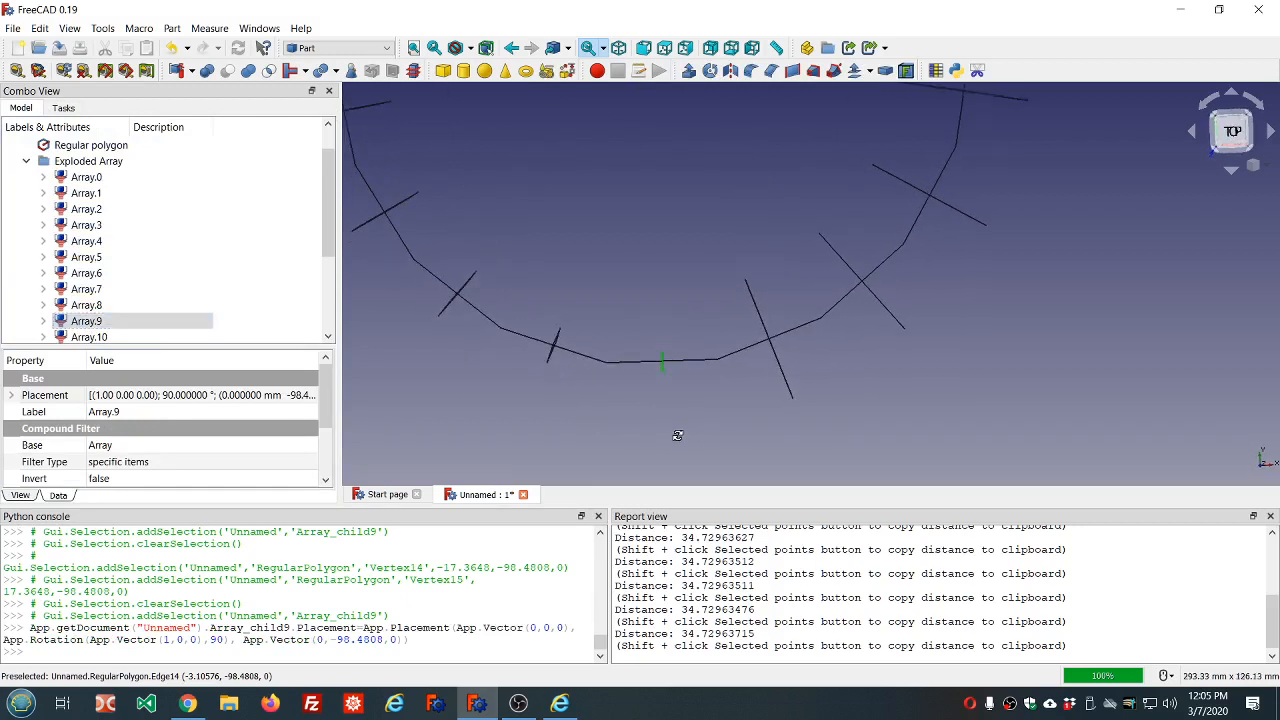
scroll(677, 432, "up", 2)
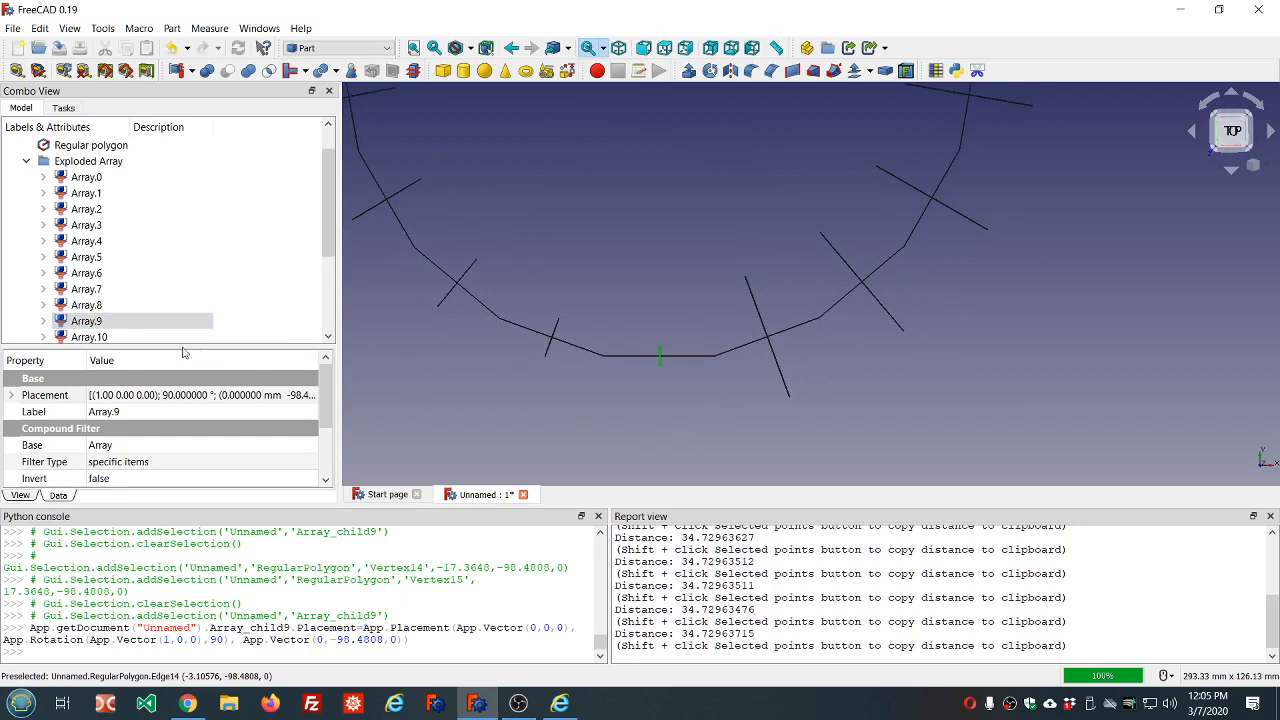
left_click(92, 337)
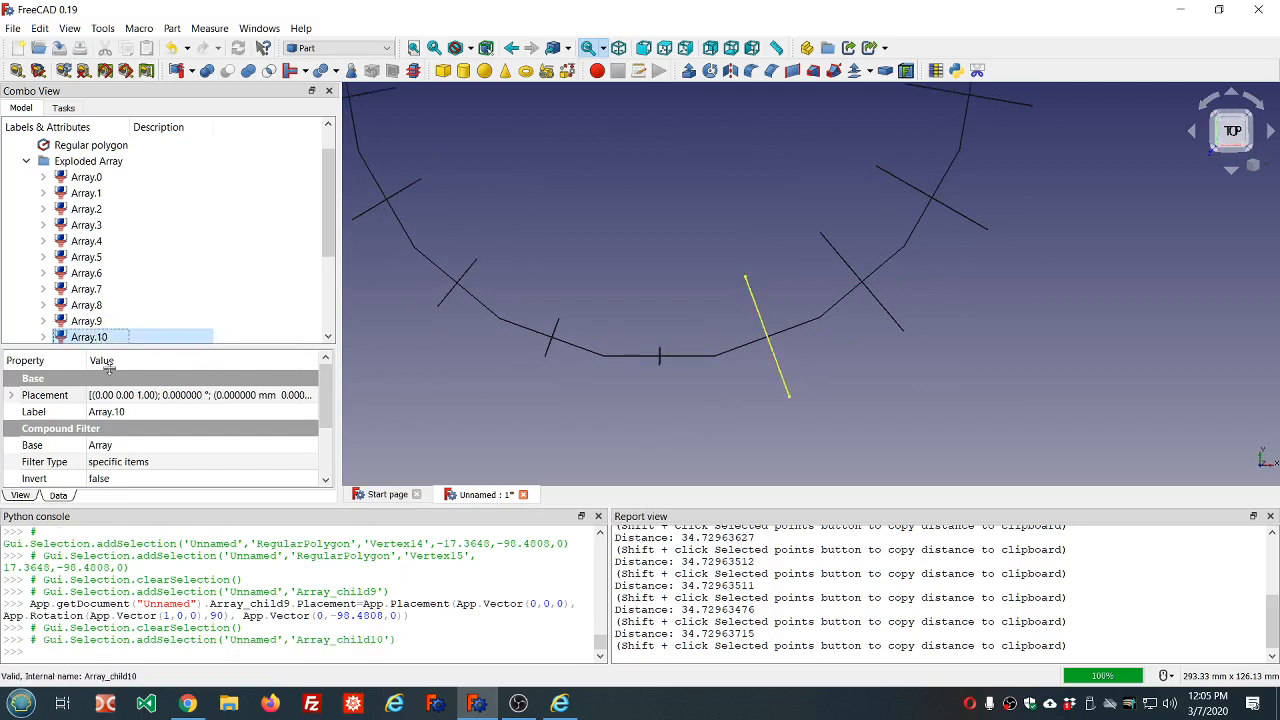
left_click(308, 397)
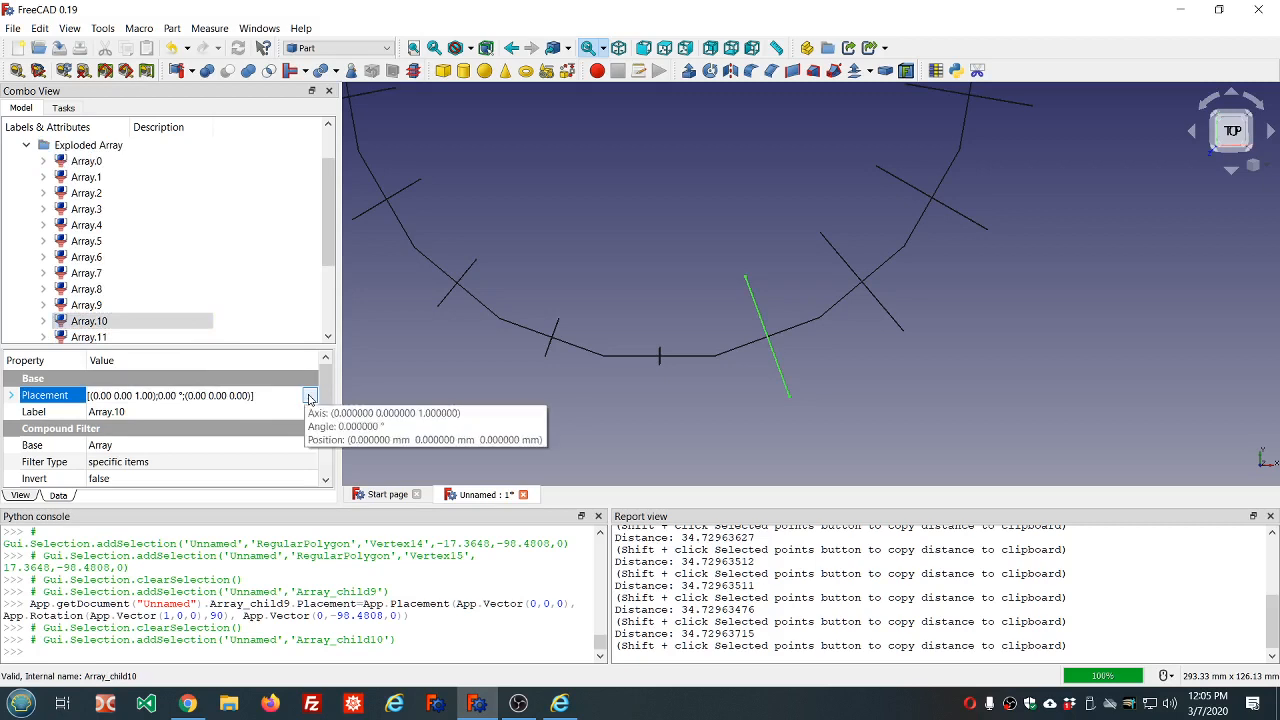
left_click(309, 397)
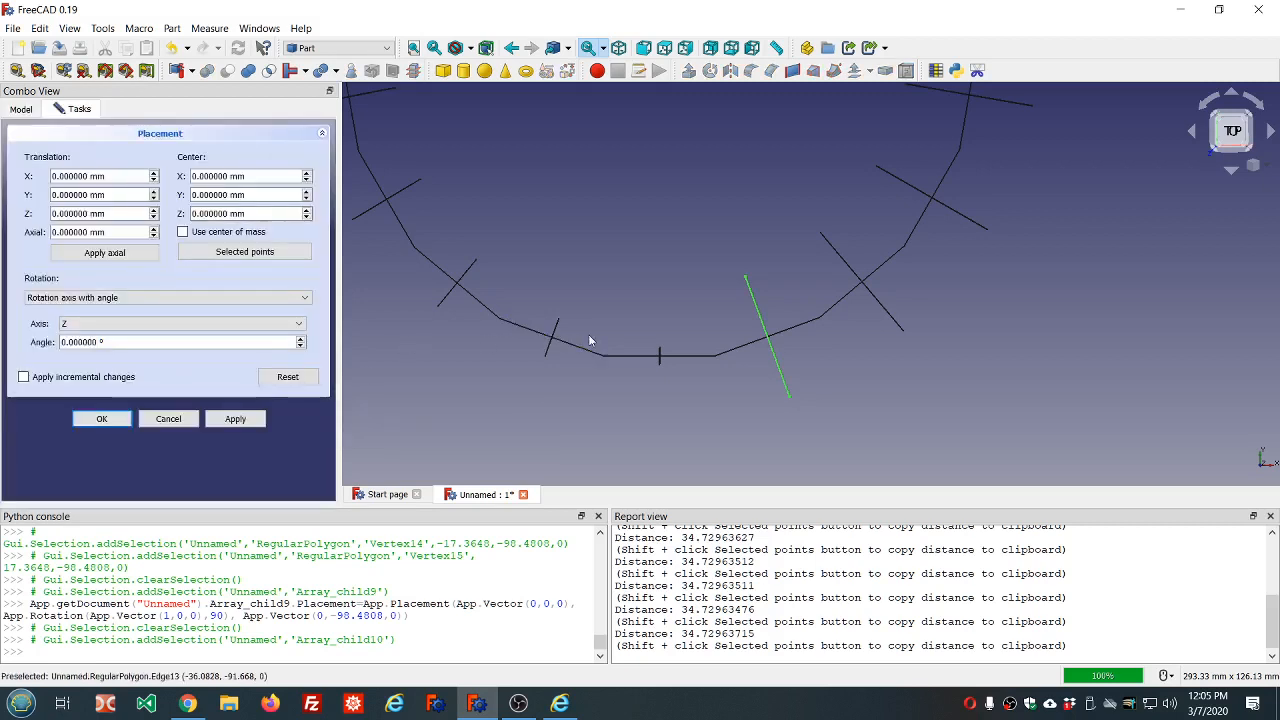
left_click(716, 356)
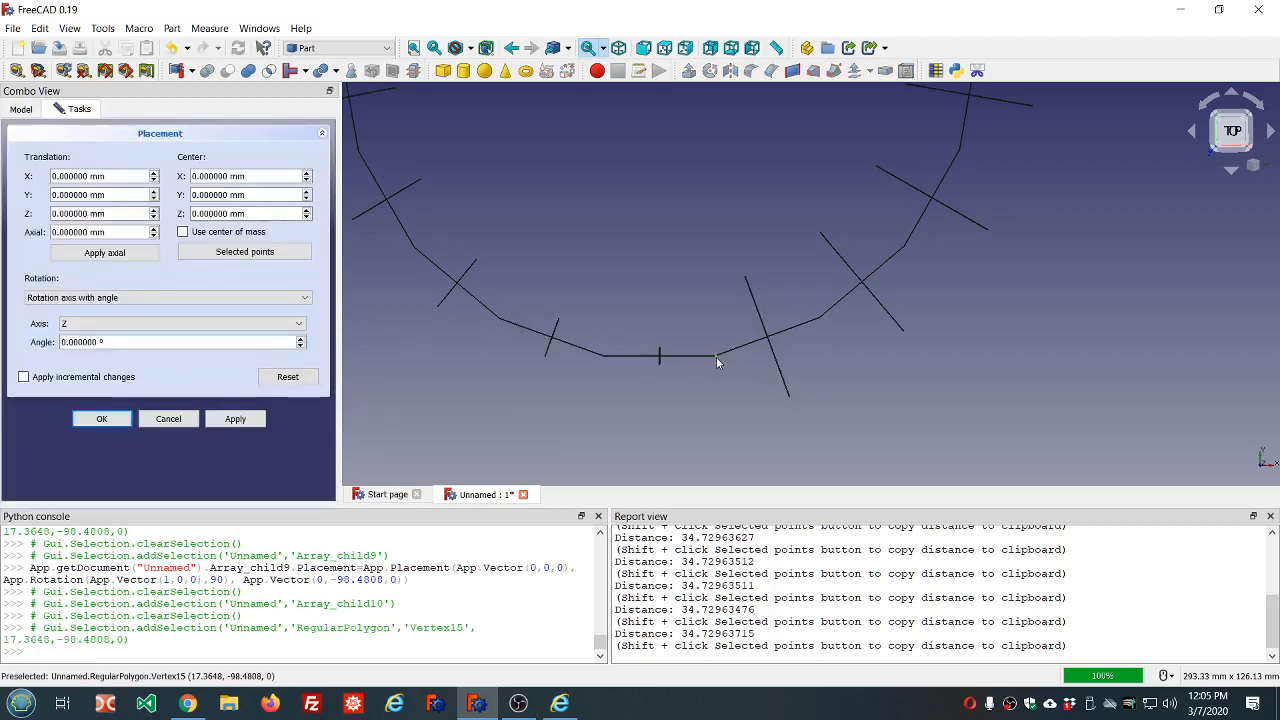
left_click(820, 318, "ctrl")
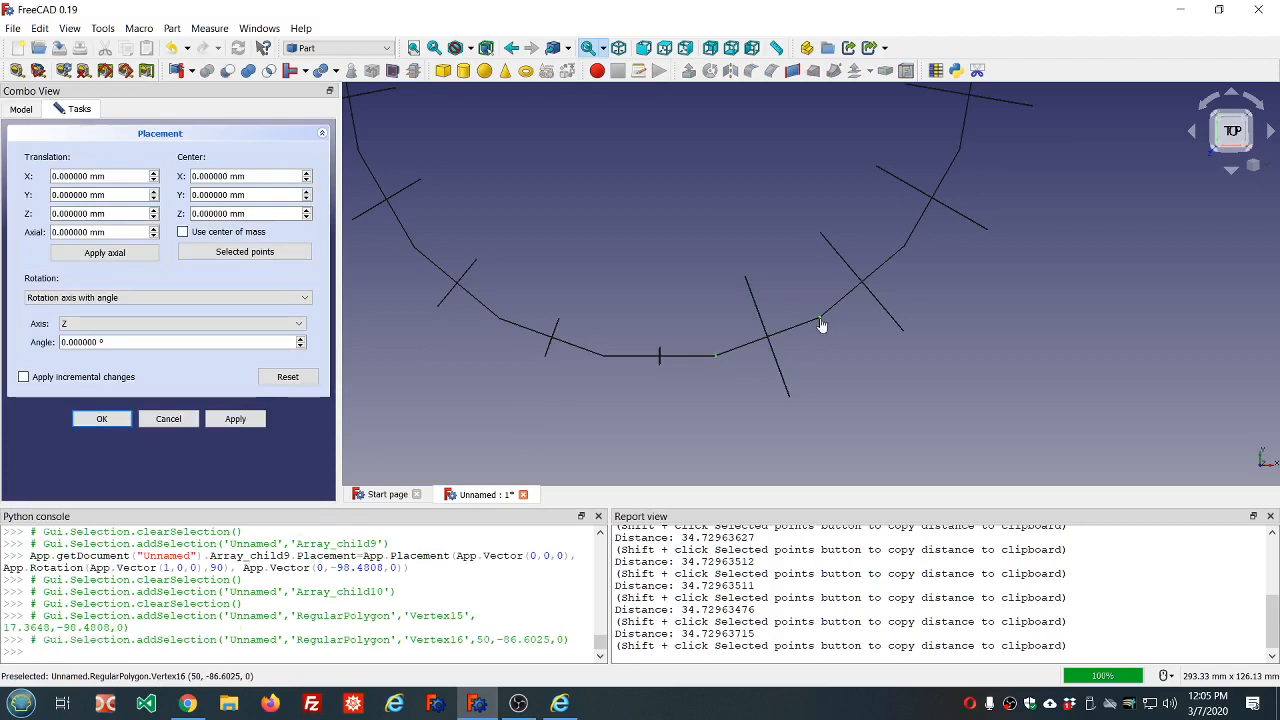
left_click(282, 252)
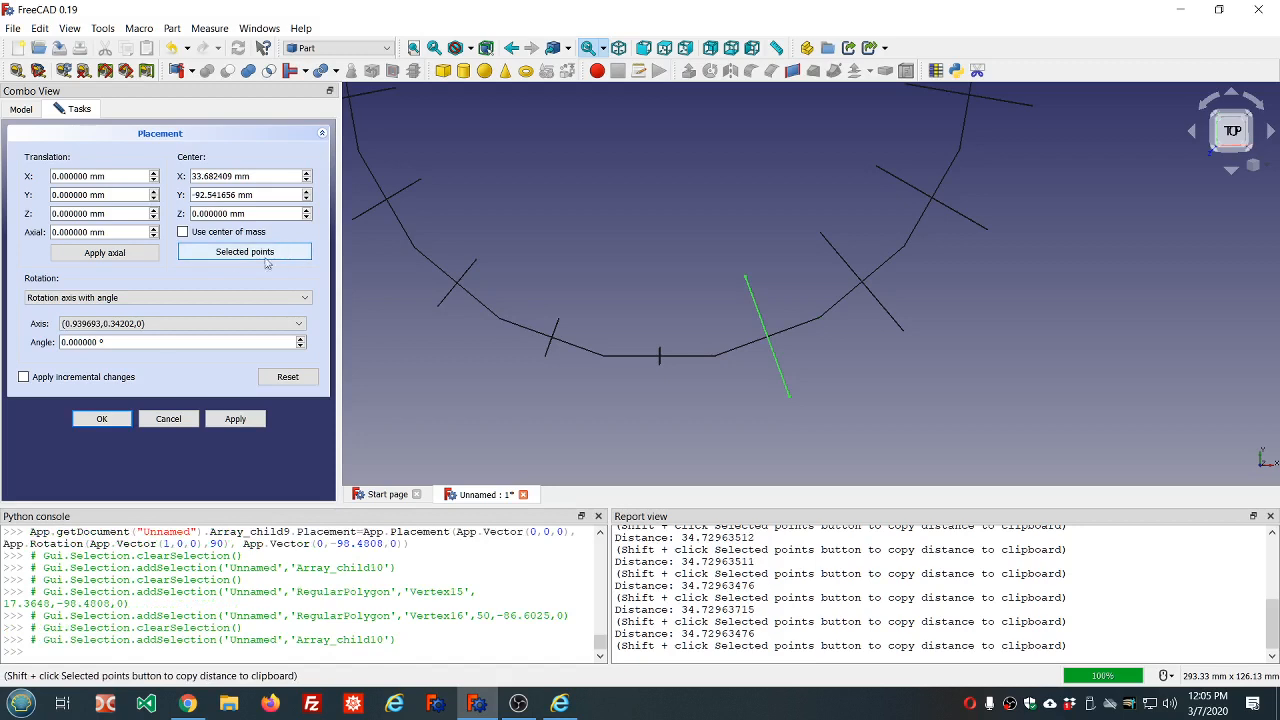
- Rotate Array.10 by 100° about its polygon edge axis and accept the placement
left_click(136, 341)
type("100")
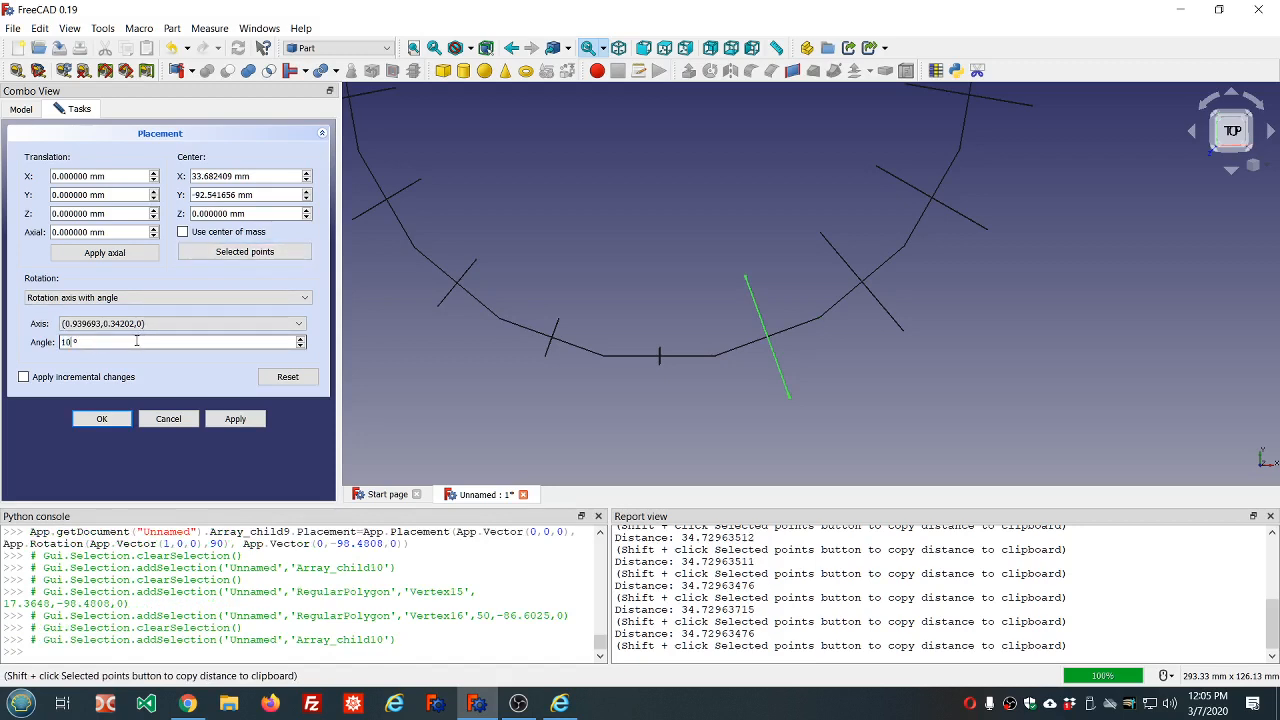
left_click(101, 420)
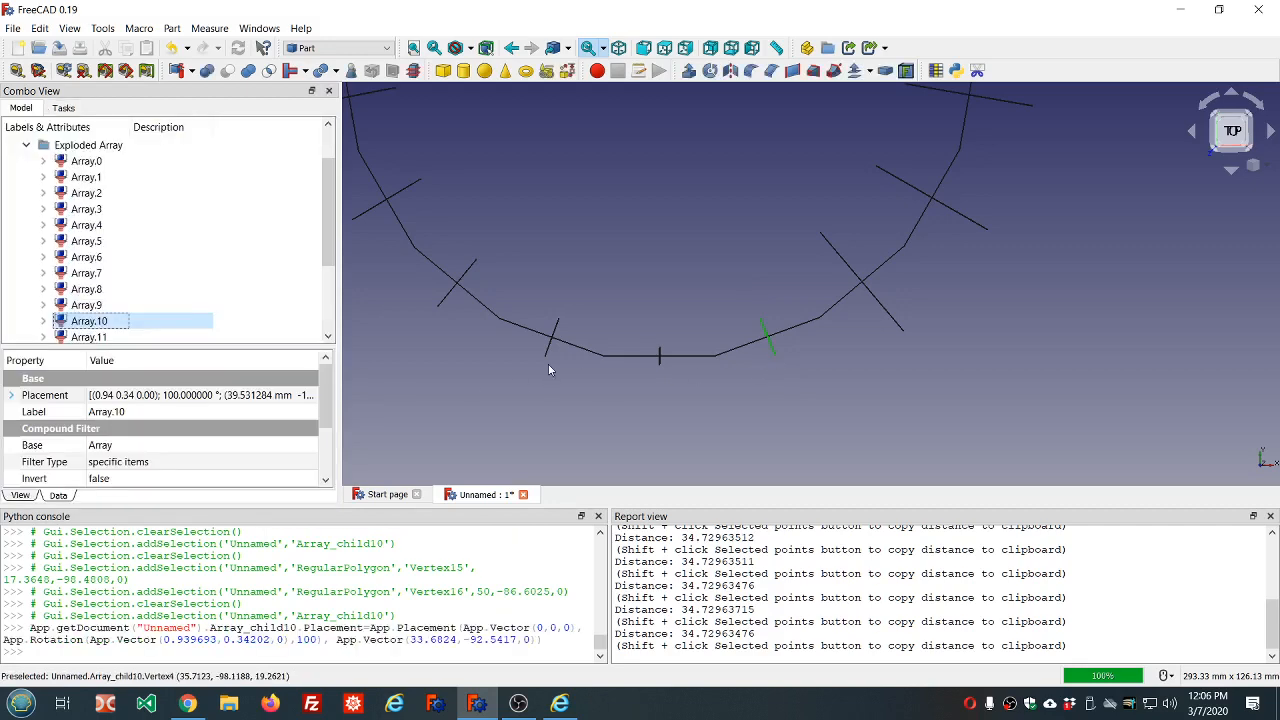
- Open the placement of Array.11 and define its center and axis from the end vertices of the polygon edge it crosses
left_click(845, 258)
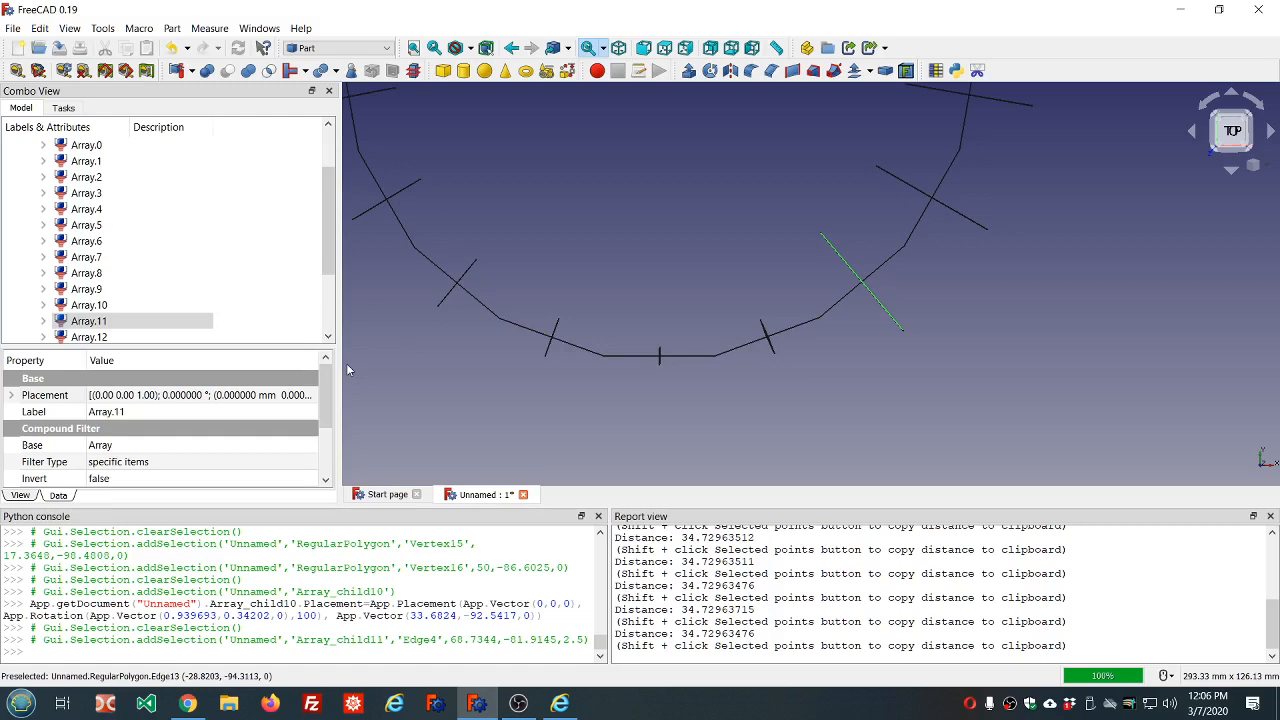
left_click(285, 399)
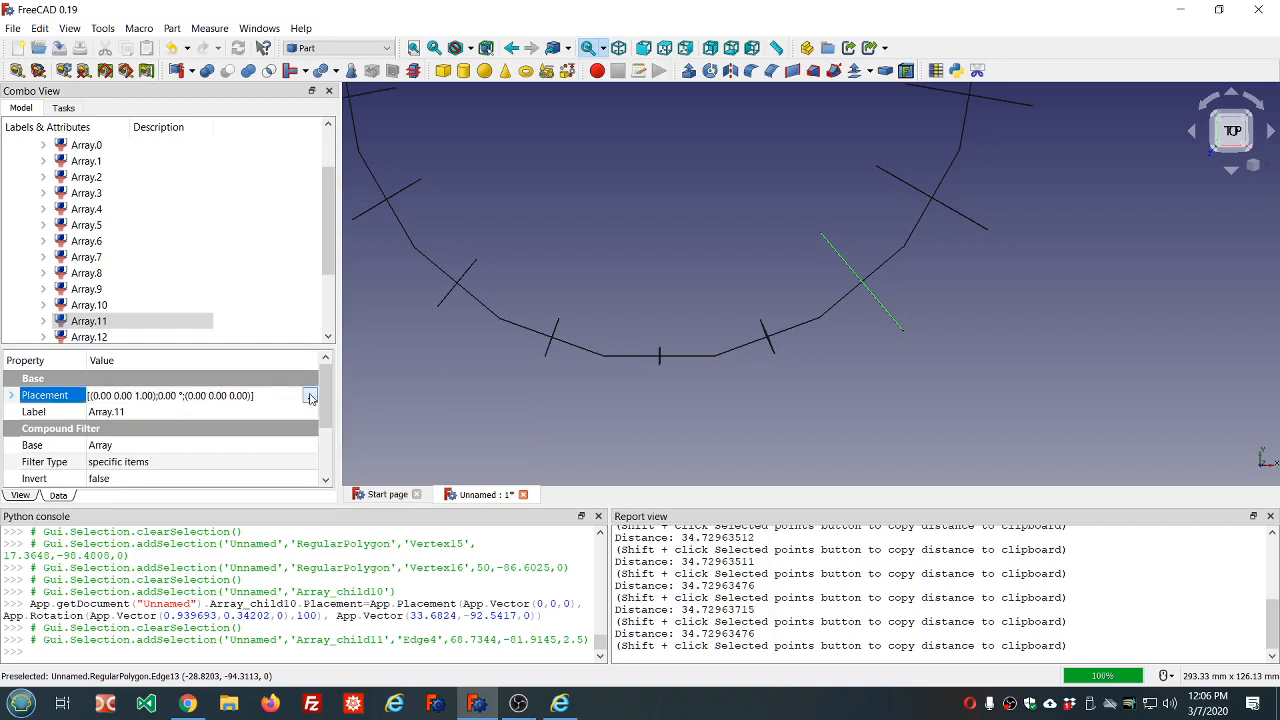
left_click(310, 398)
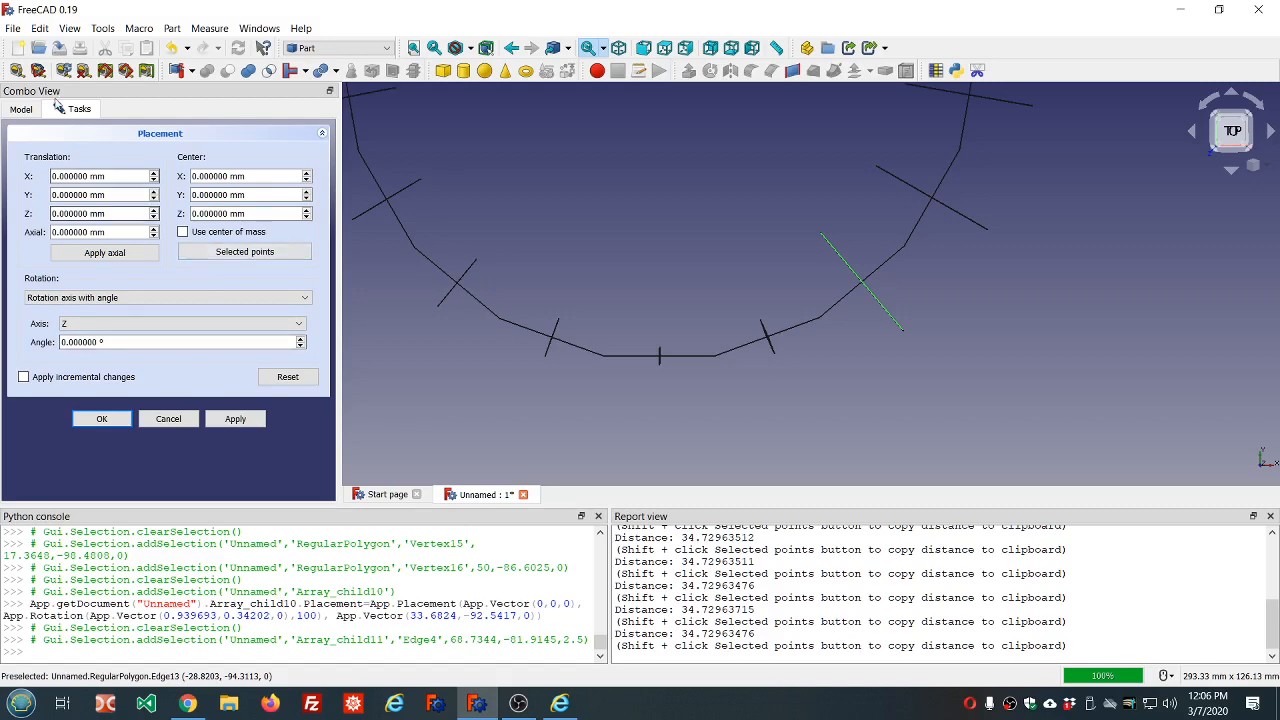
left_click(20, 109)
left_click(72, 109)
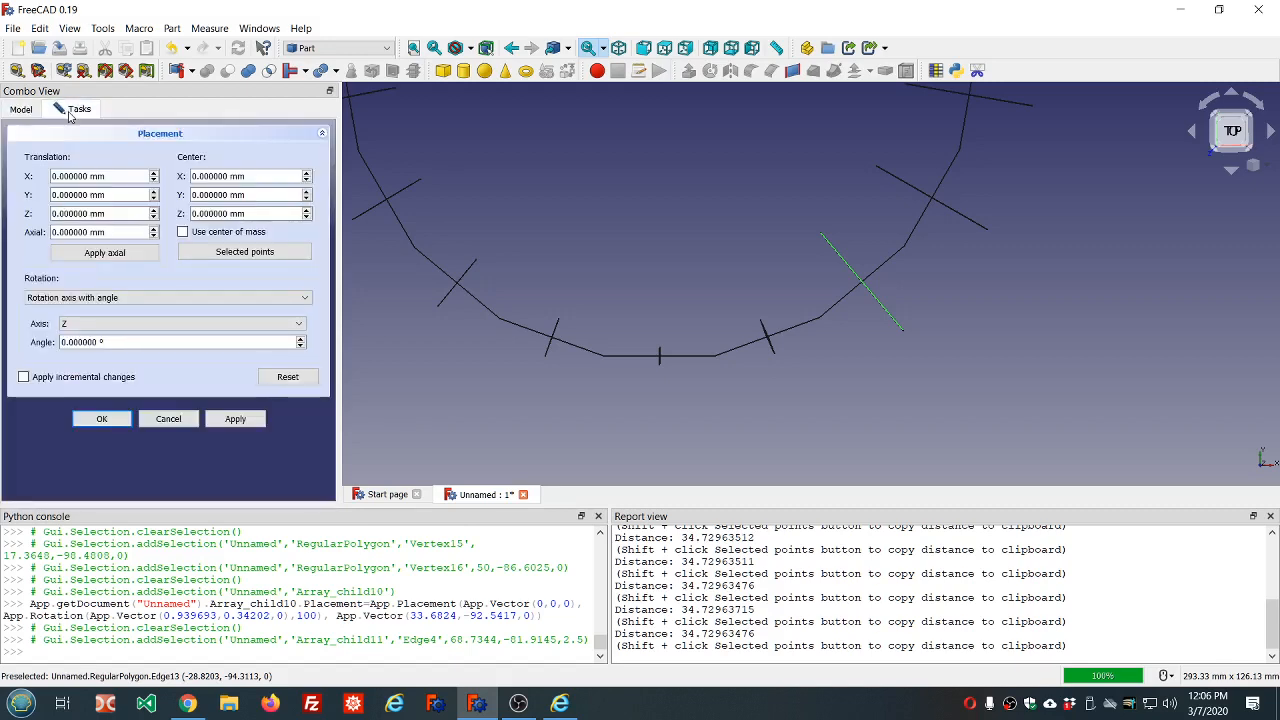
left_click(821, 321)
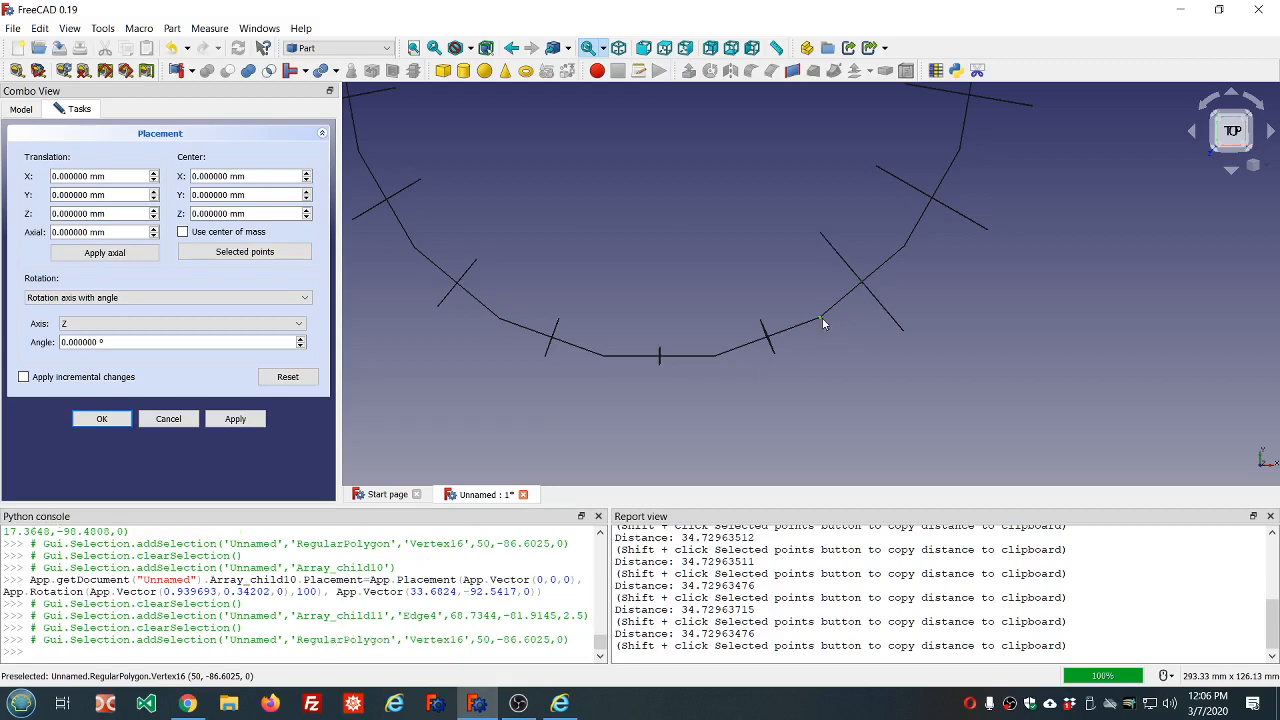
left_click(905, 247, "ctrl")
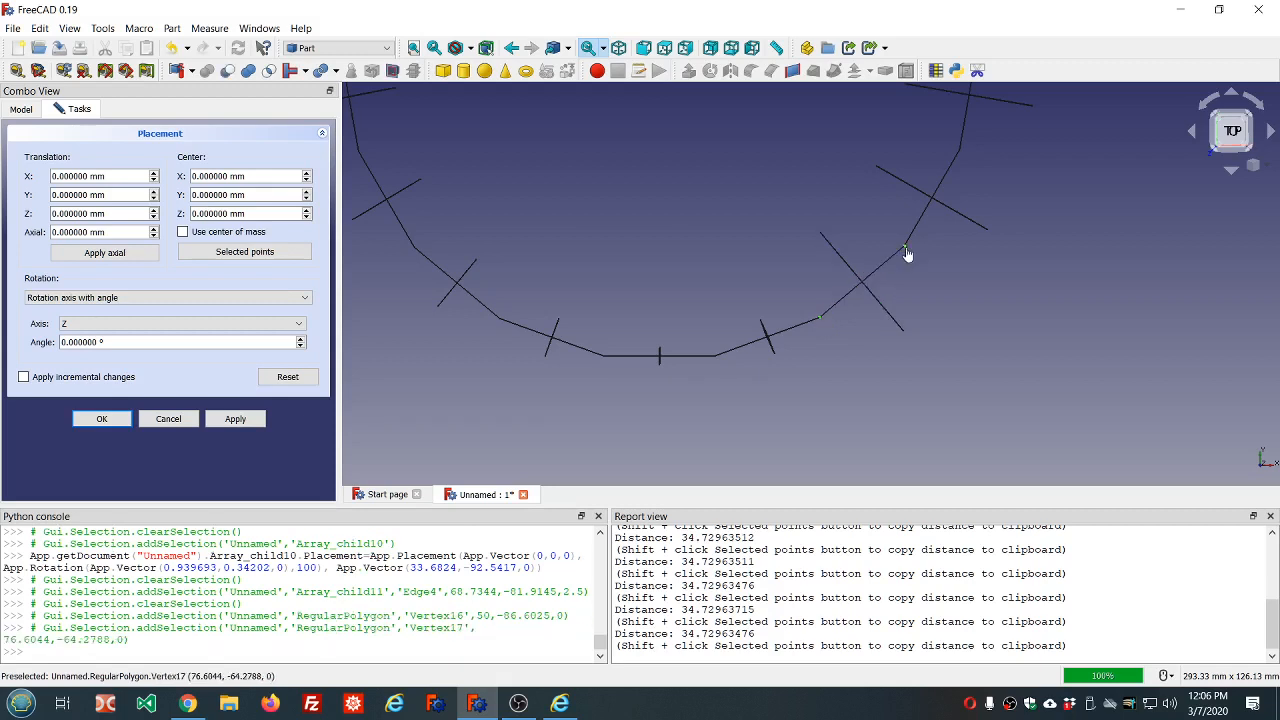
left_click(267, 255)
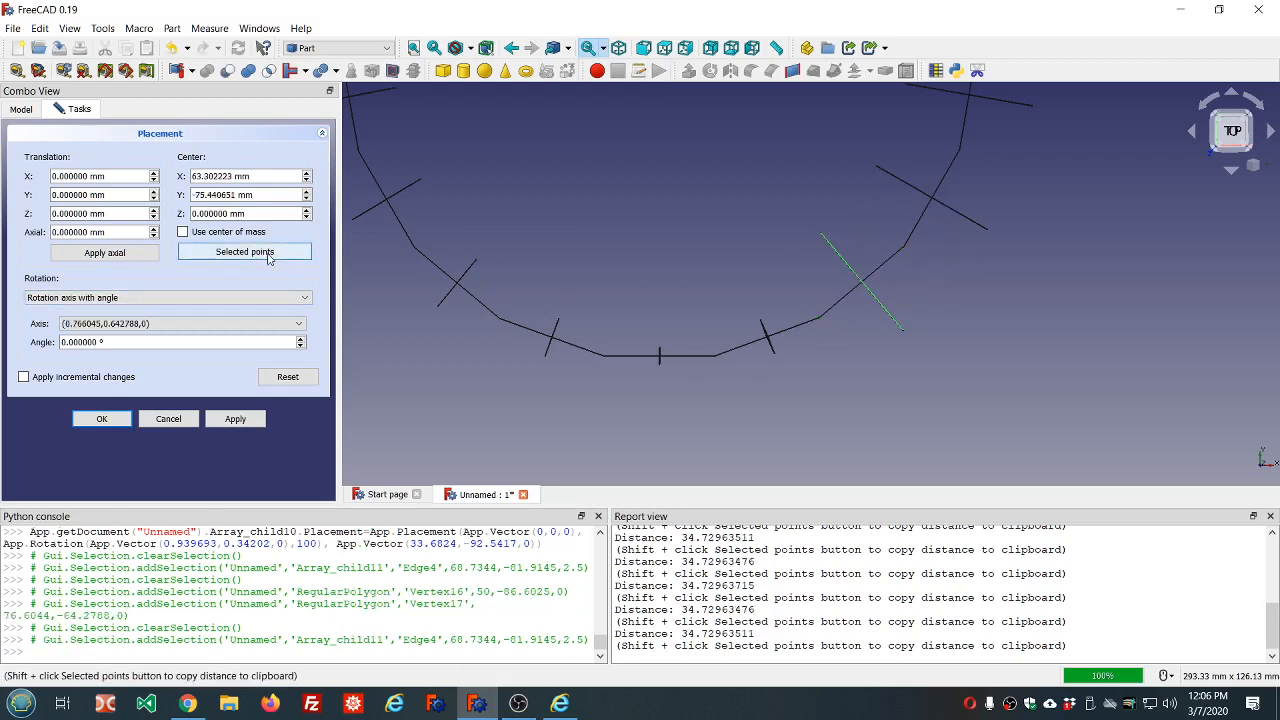
- Rotate Array.11 by 110° about its polygon edge axis and accept the placement
left_click(176, 346)
scroll(176, 347, "up", 1)
type("110")
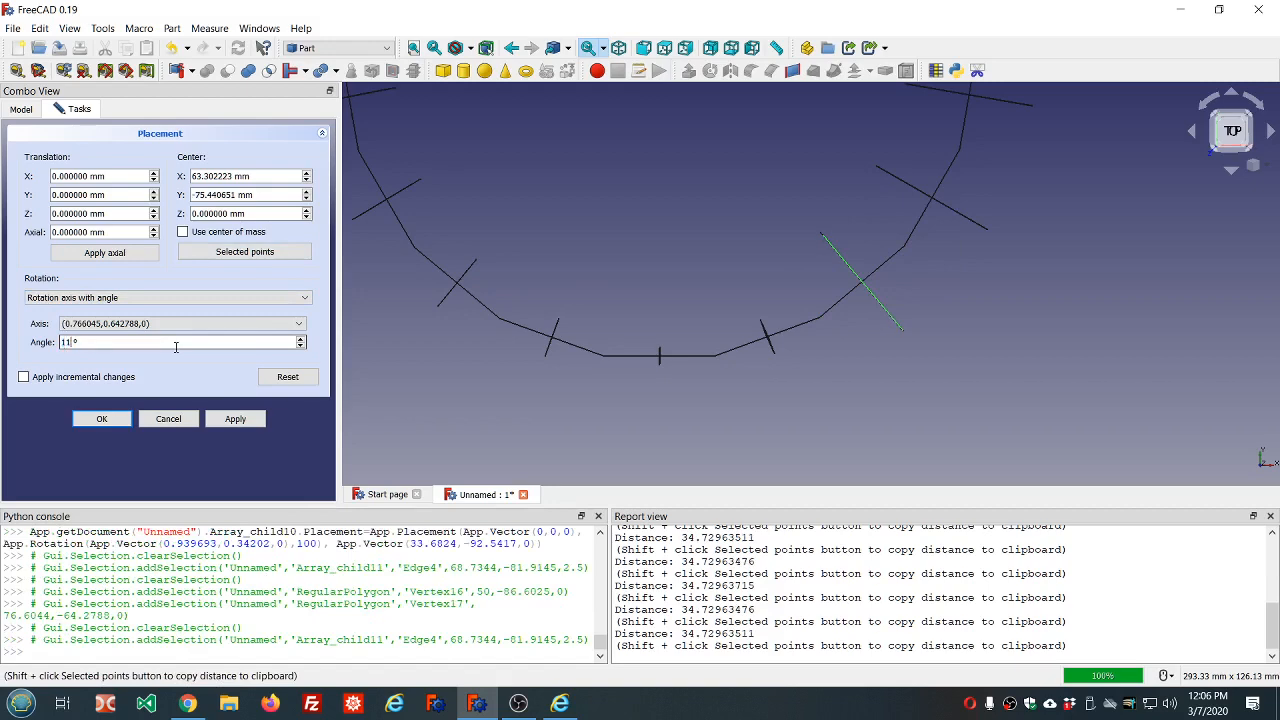
left_click(105, 420)
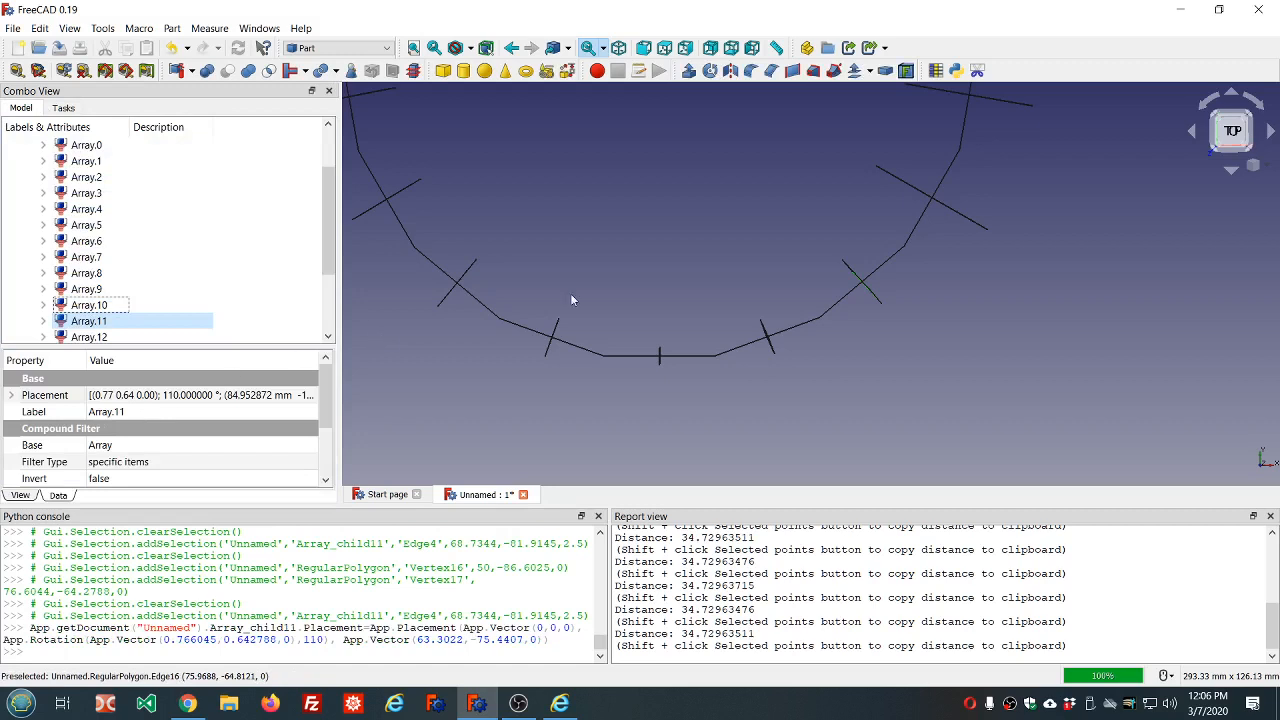
- Open the placement of Array.12 and define its center and axis from the end vertices of the polygon edge it crosses
scroll(284, 272, "down", 2)
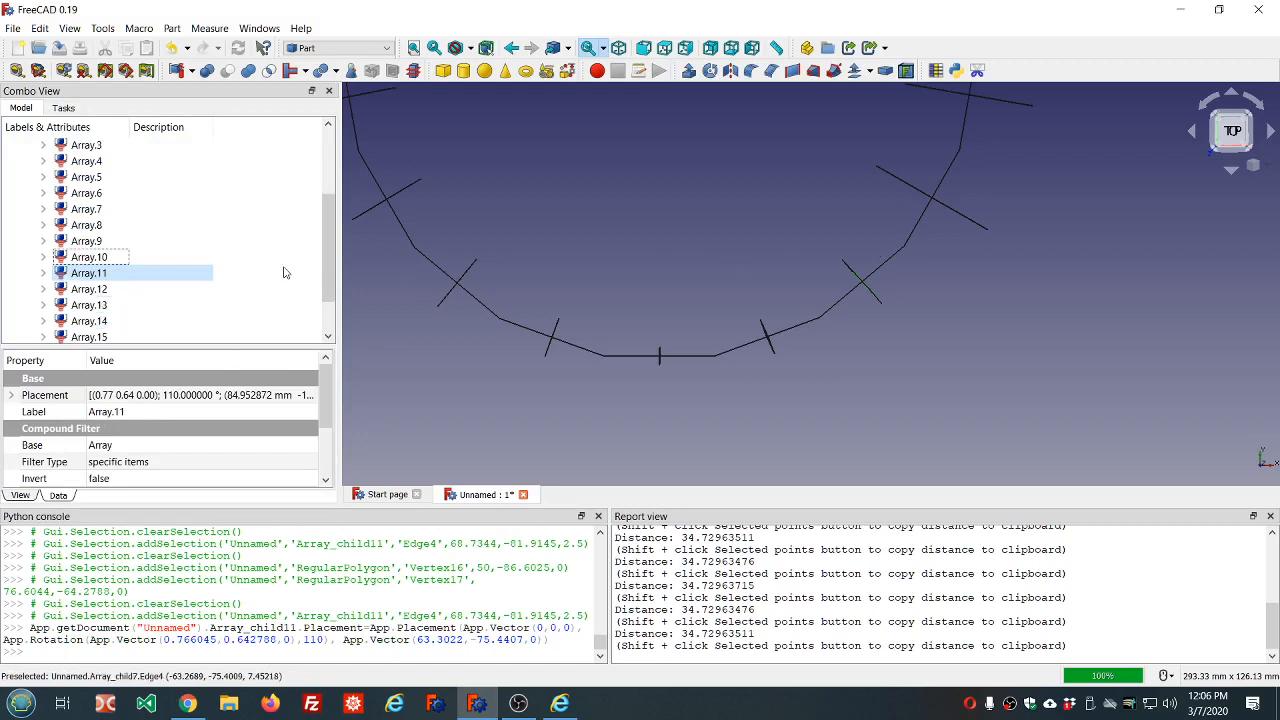
scroll(1008, 231, "down", 3)
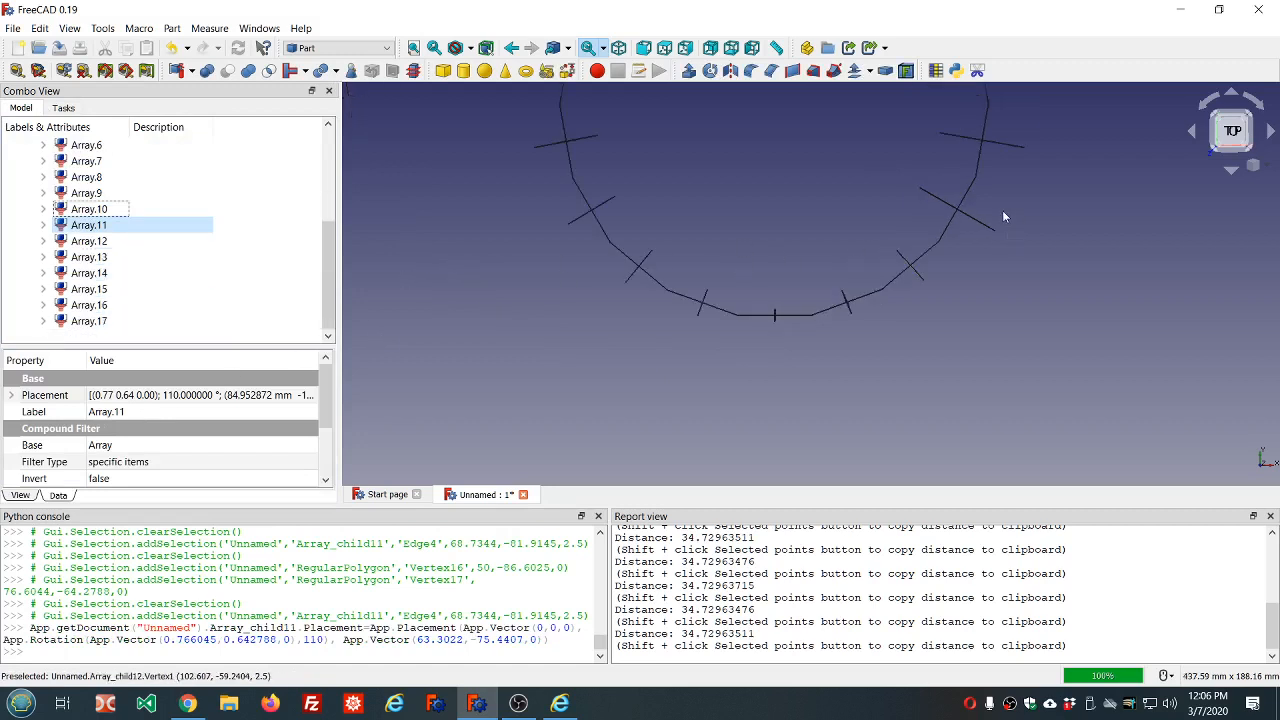
scroll(1001, 209, "up", 6)
left_click(920, 246)
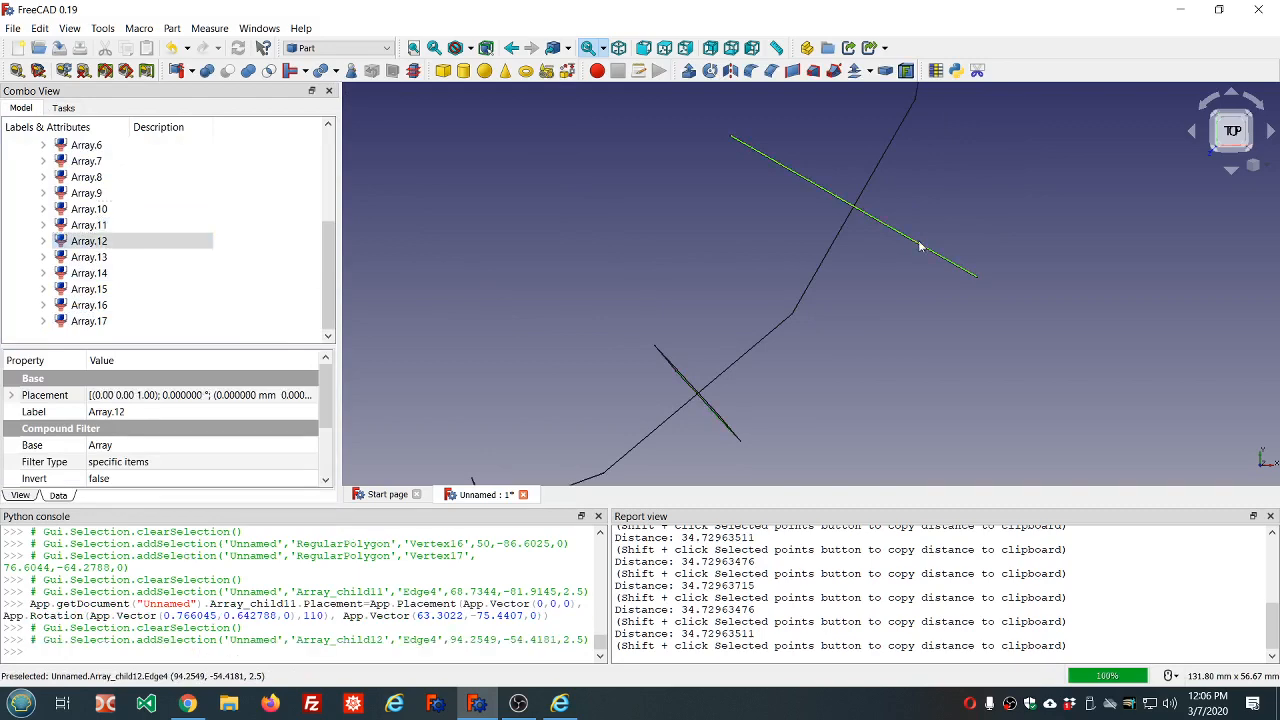
left_click(289, 396)
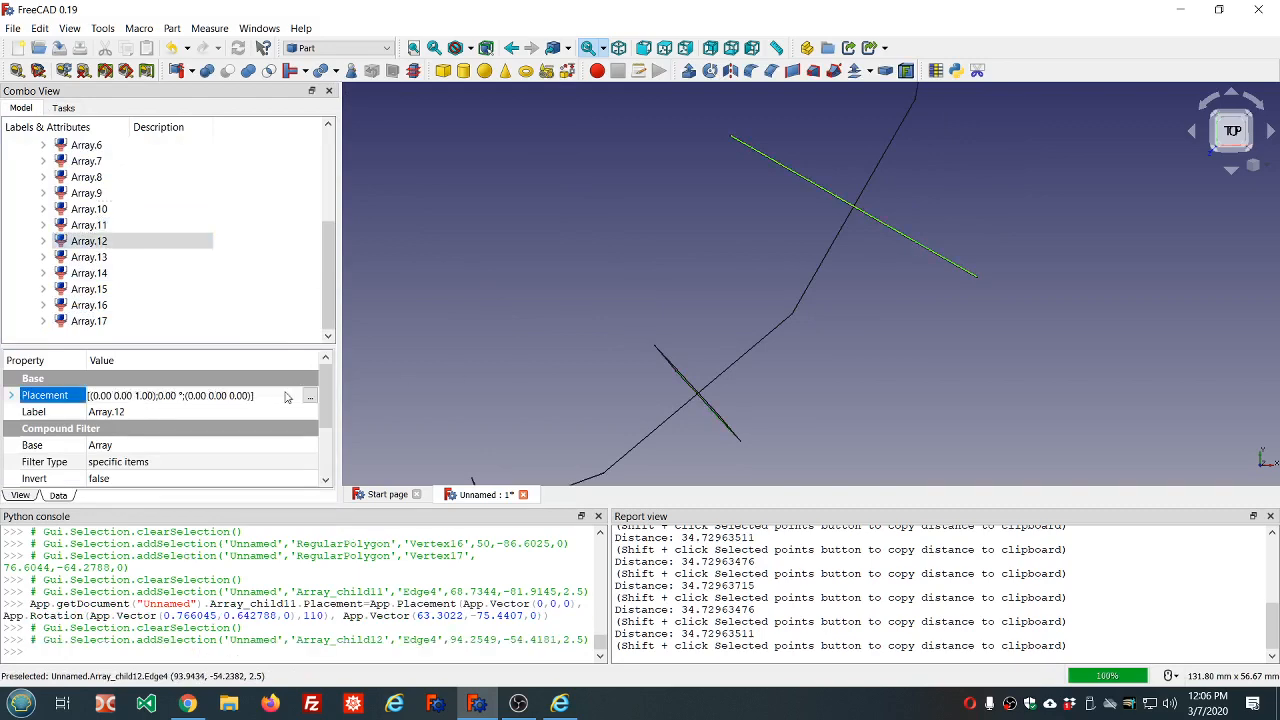
left_click(309, 397)
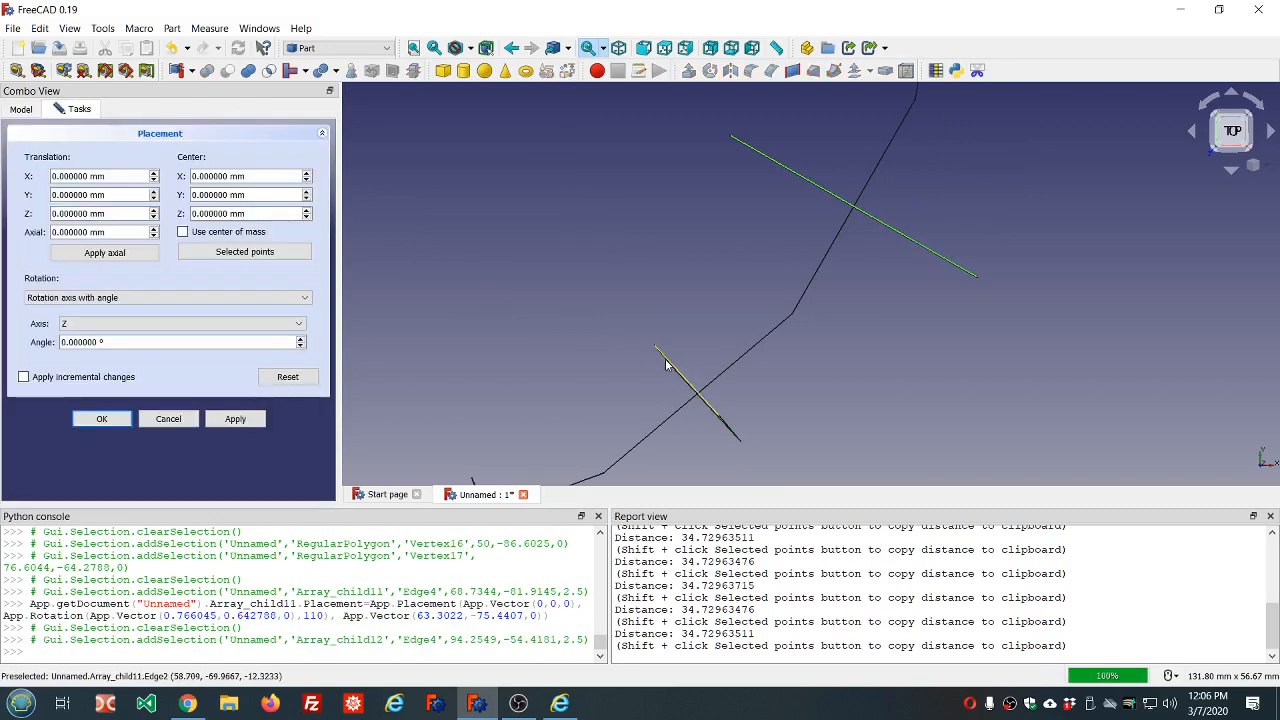
left_click(794, 314)
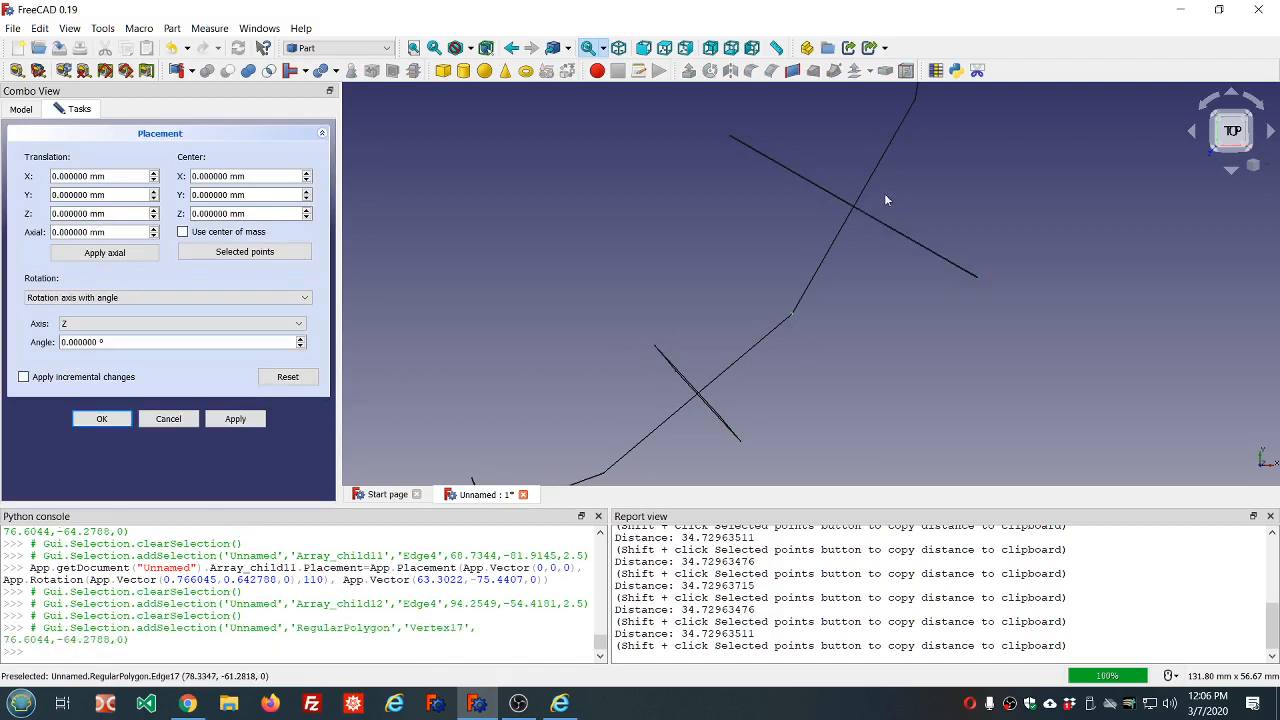
left_click(916, 101)
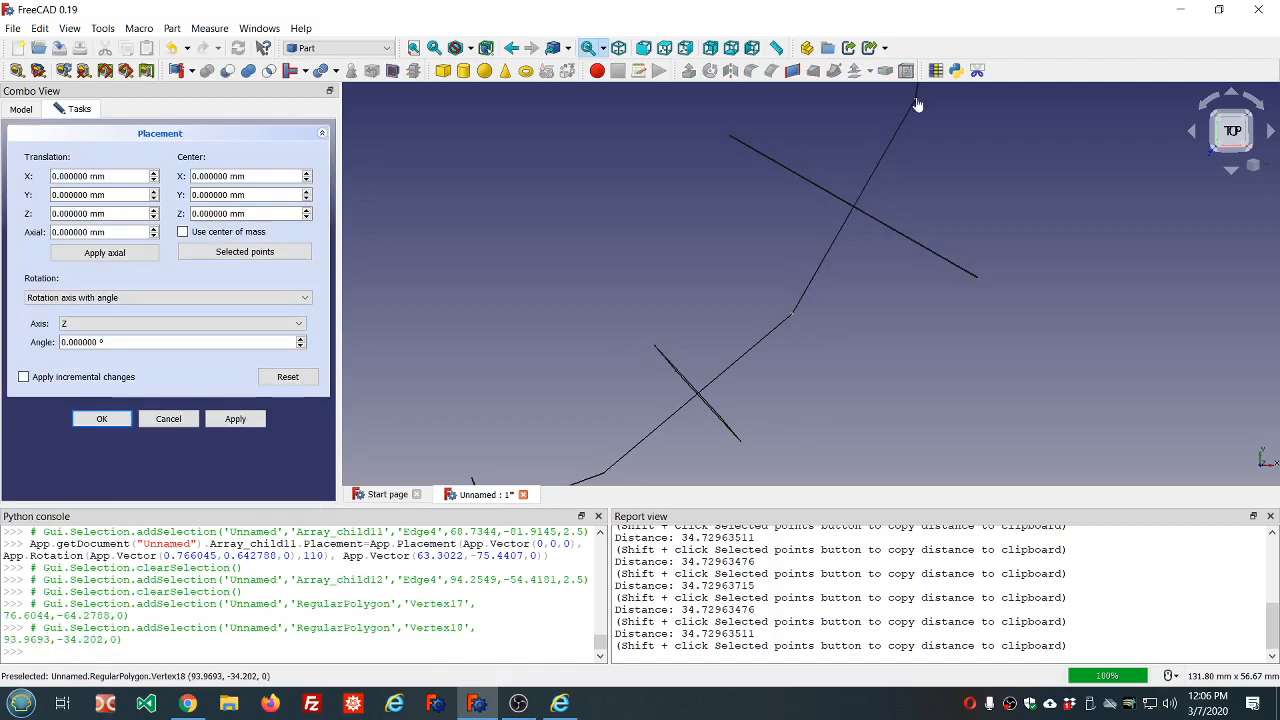
left_click(245, 252)
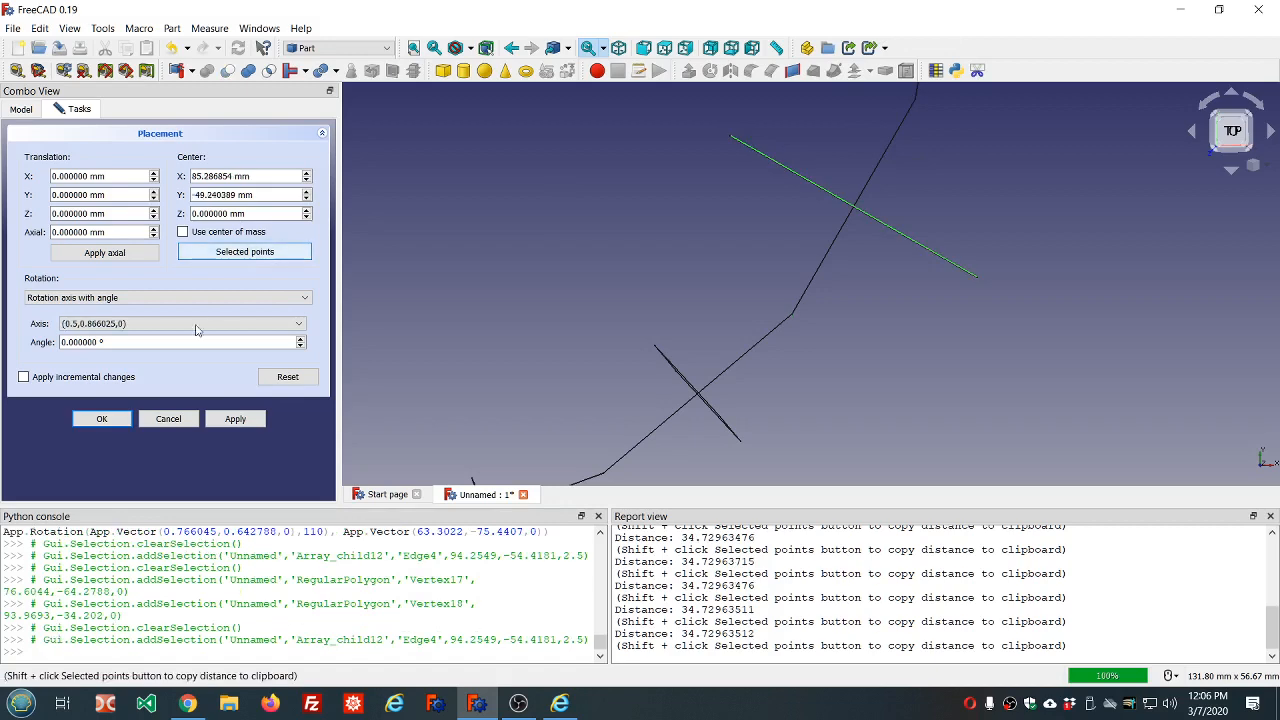
- Rotate Array.12 by 120° about its polygon edge axis and accept the placement
left_click(194, 342)
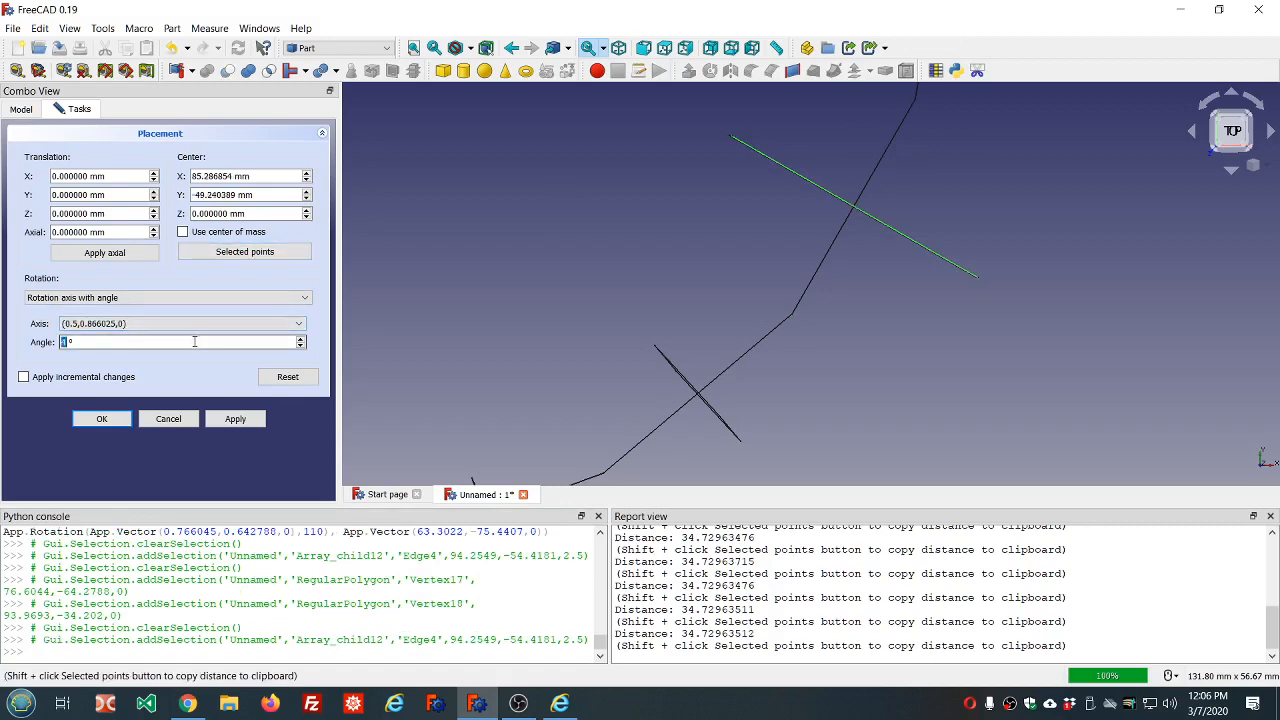
type("120")
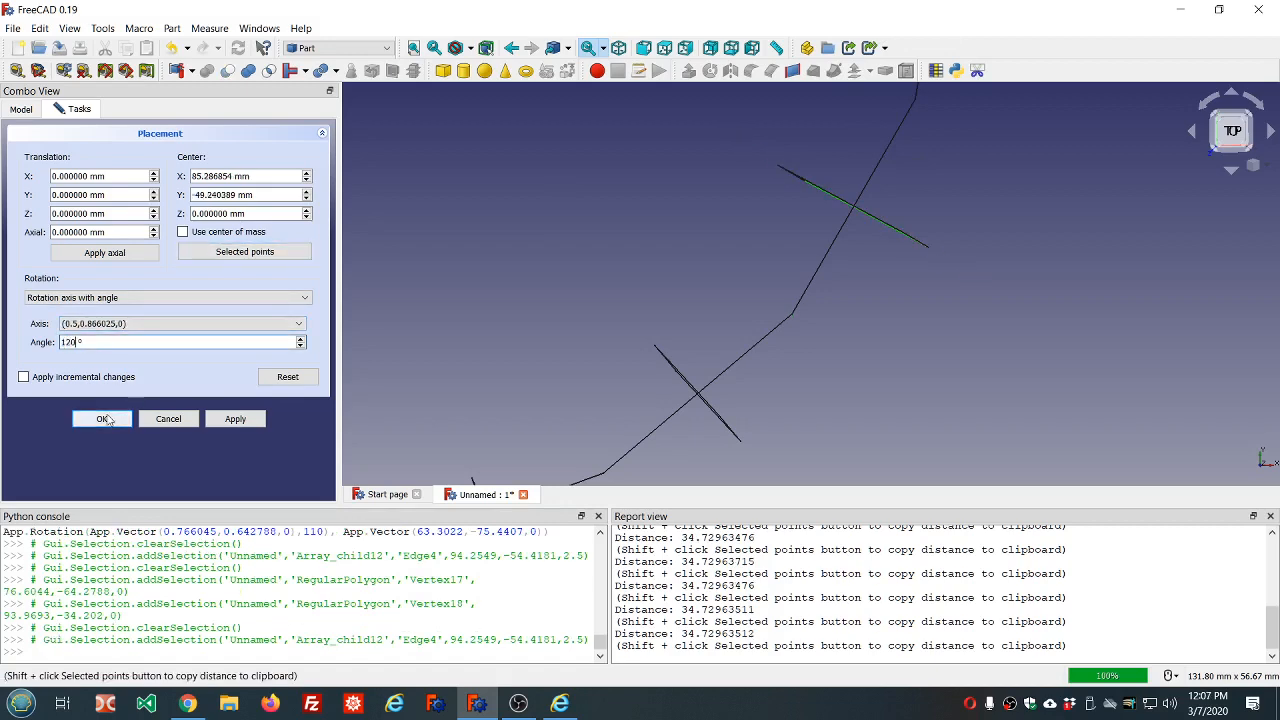
left_click(104, 419)
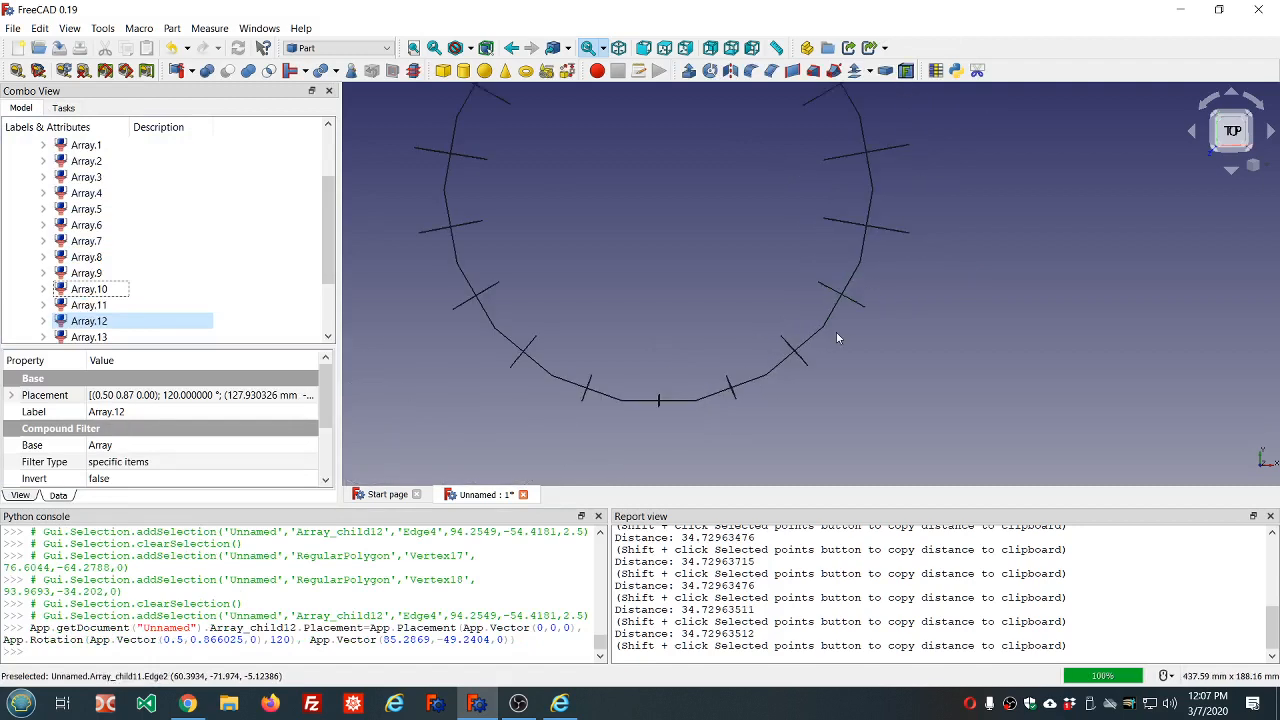
- Open the placement of Array.13 and define its center and axis from the end vertices of the polygon edge it crosses
scroll(878, 207, "up", 4)
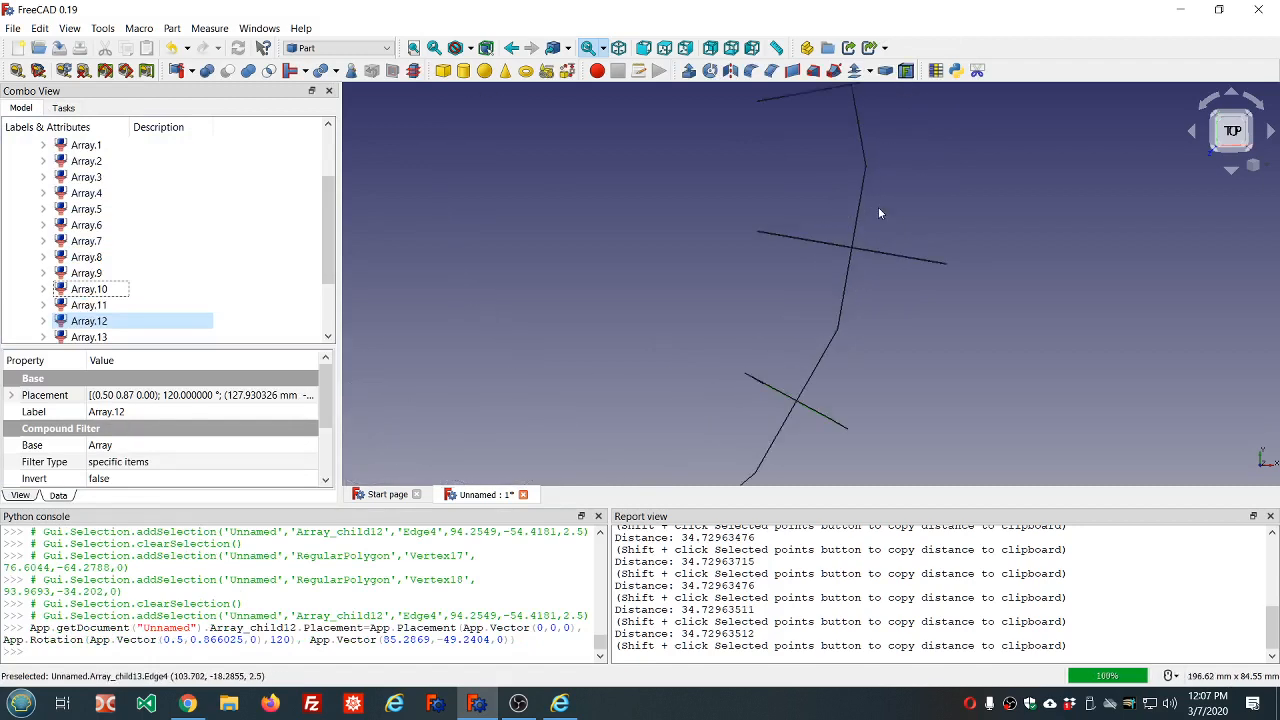
scroll(878, 213, "up", 2)
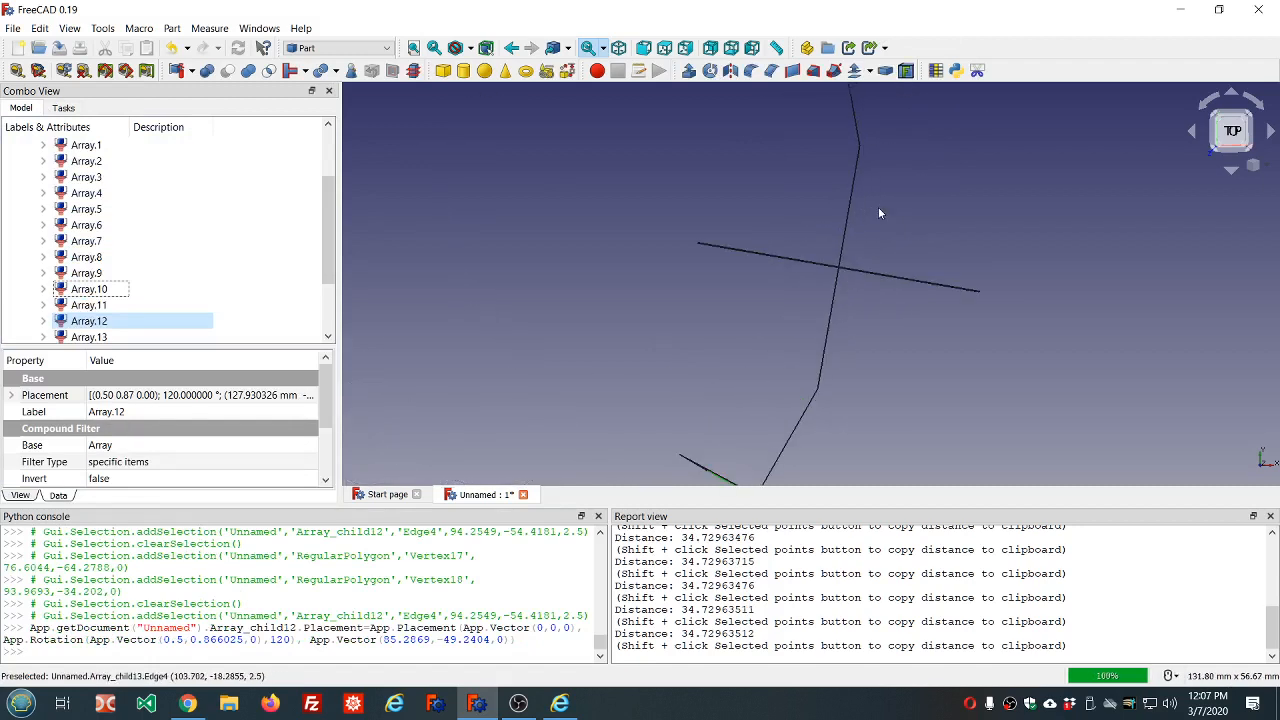
left_click(885, 279)
left_click(309, 396)
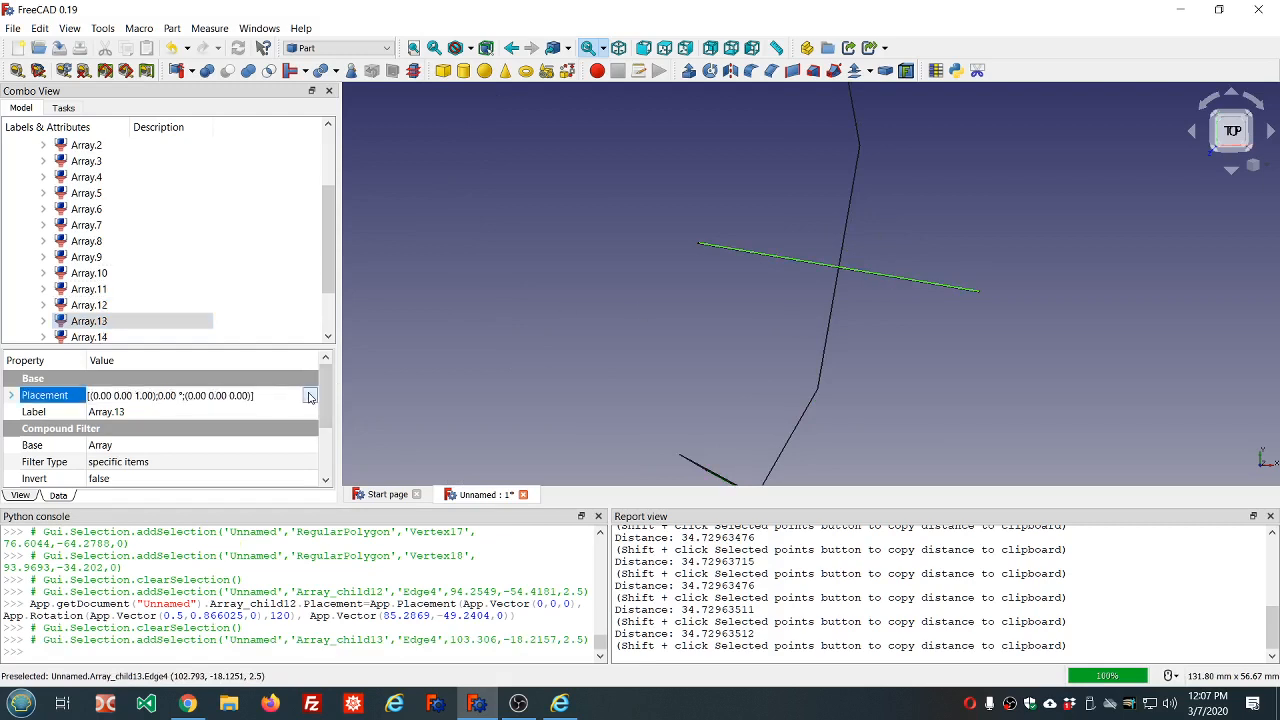
left_click(310, 396)
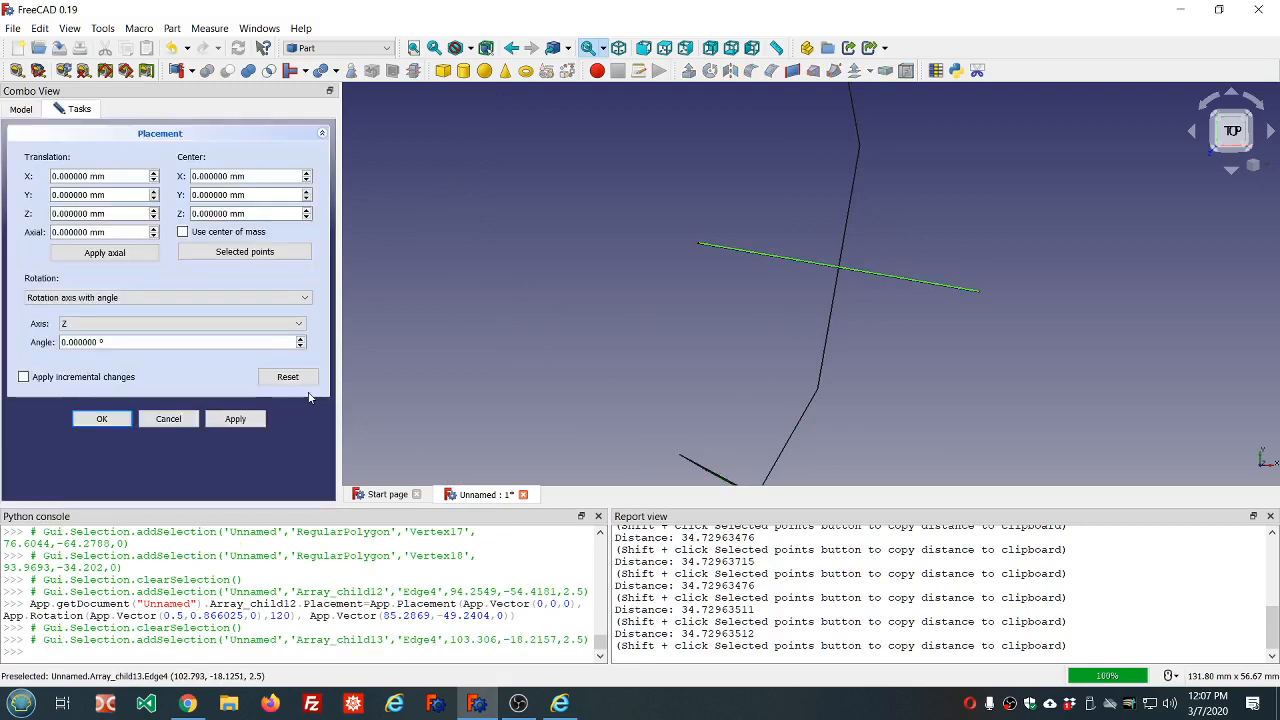
left_click(818, 389)
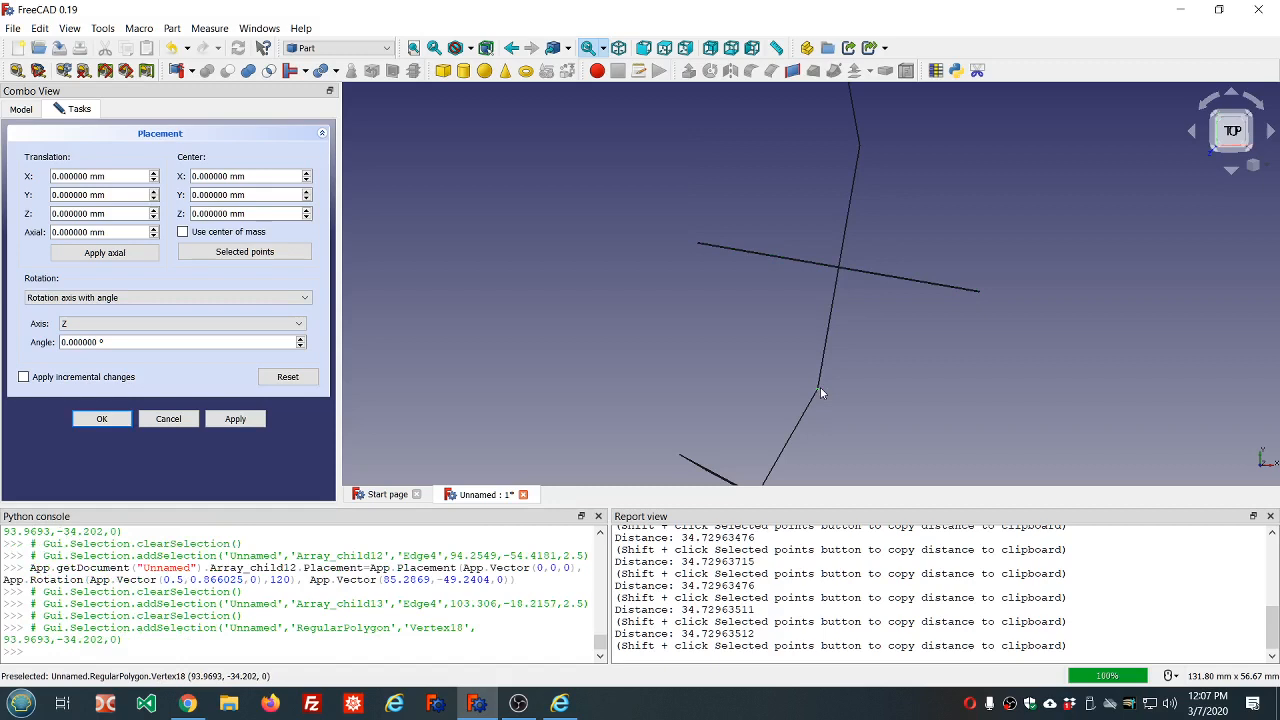
left_click(861, 145, "ctrl")
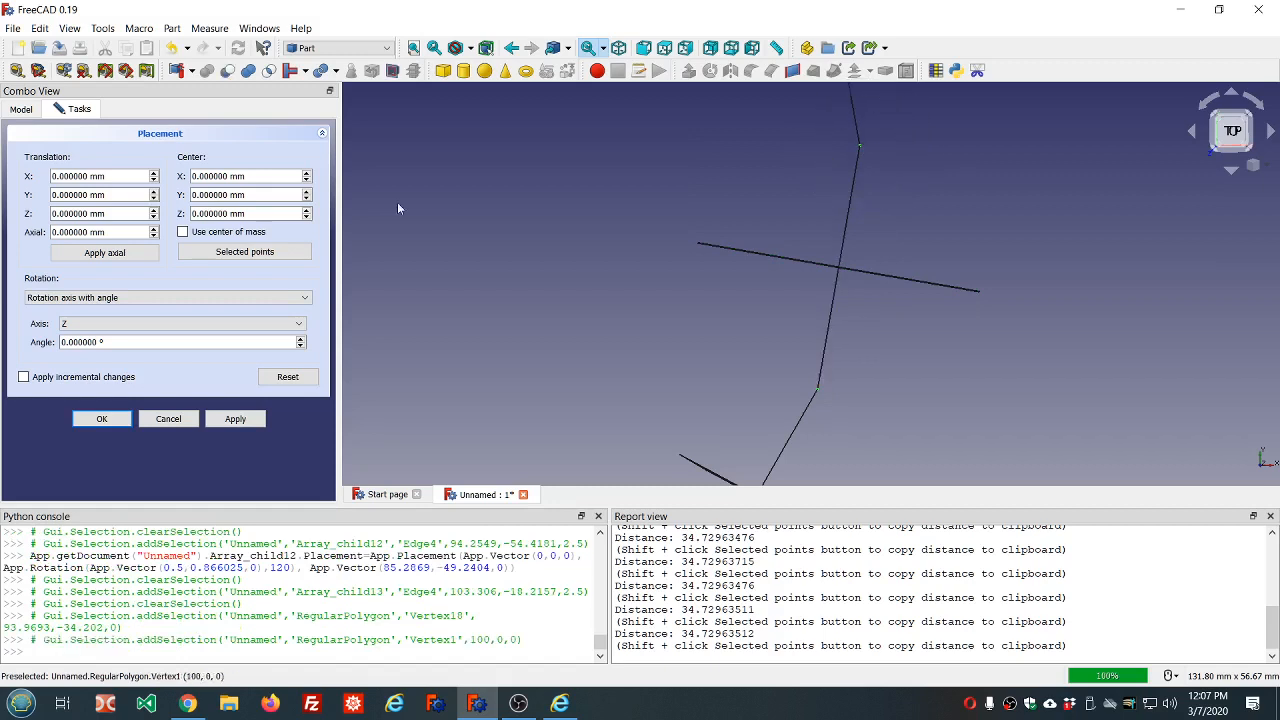
left_click(240, 253)
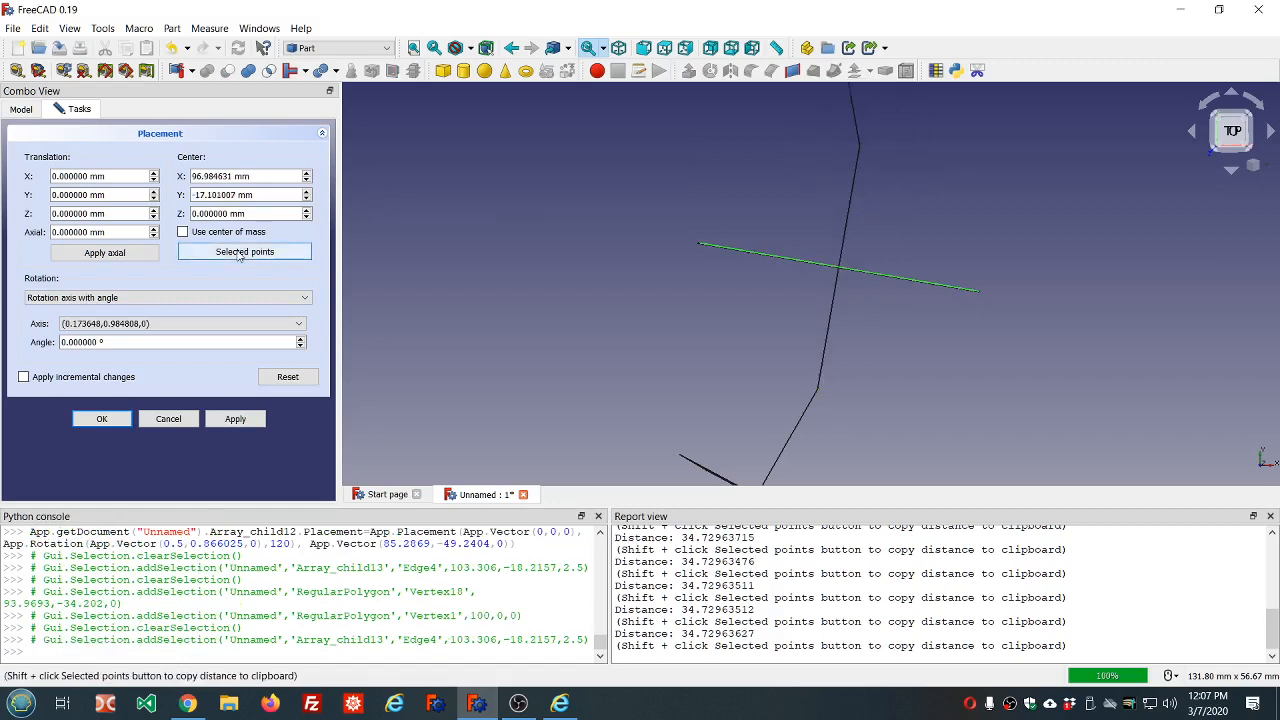
- Rotate Array.13 by 130° about its polygon edge axis and accept the placement
double_click(184, 340)
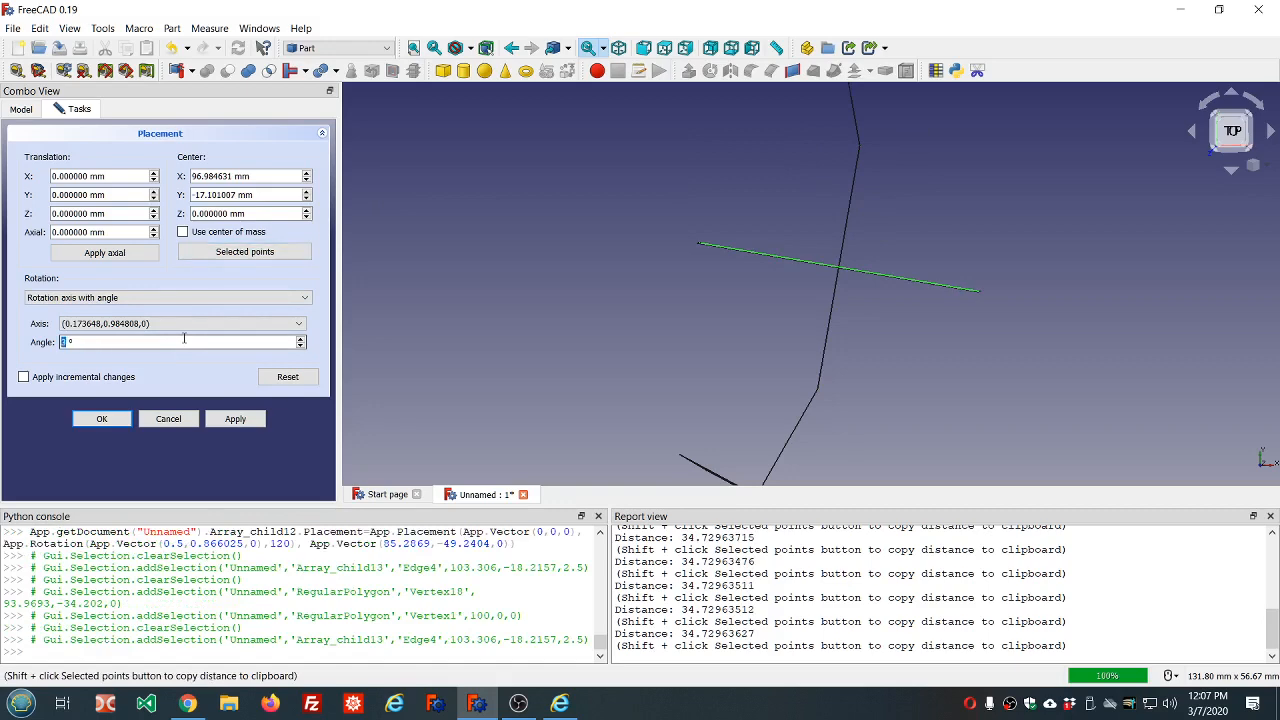
type("130")
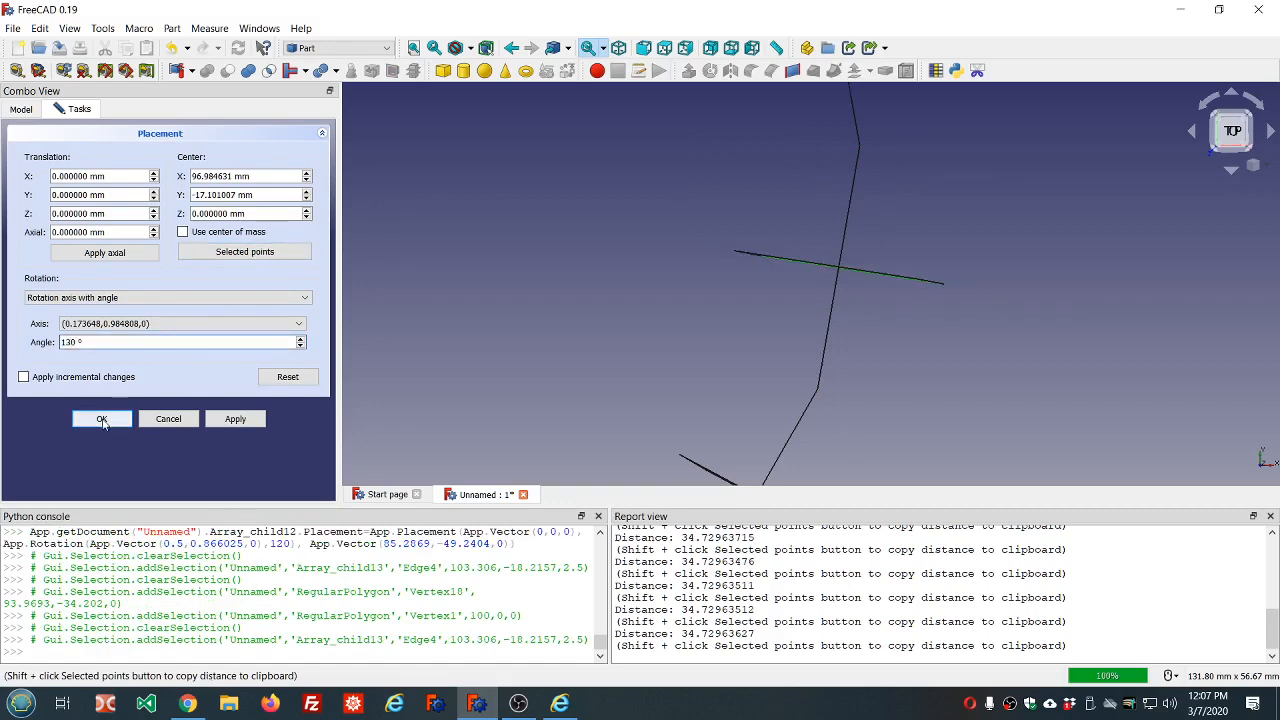
left_click(102, 421)
- Open the placement of Array.14 and define its center and axis from the end vertices of the polygon edge it crosses
scroll(872, 285, "down", 5)
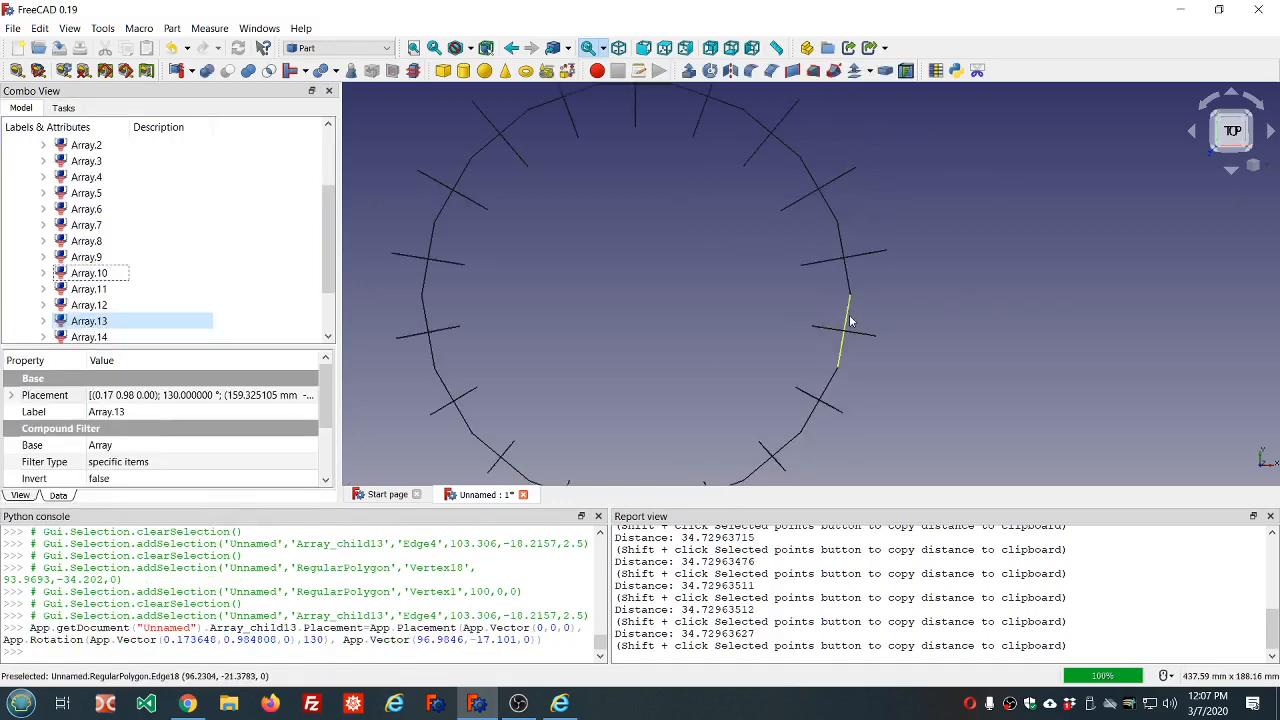
scroll(873, 291, "up", 5)
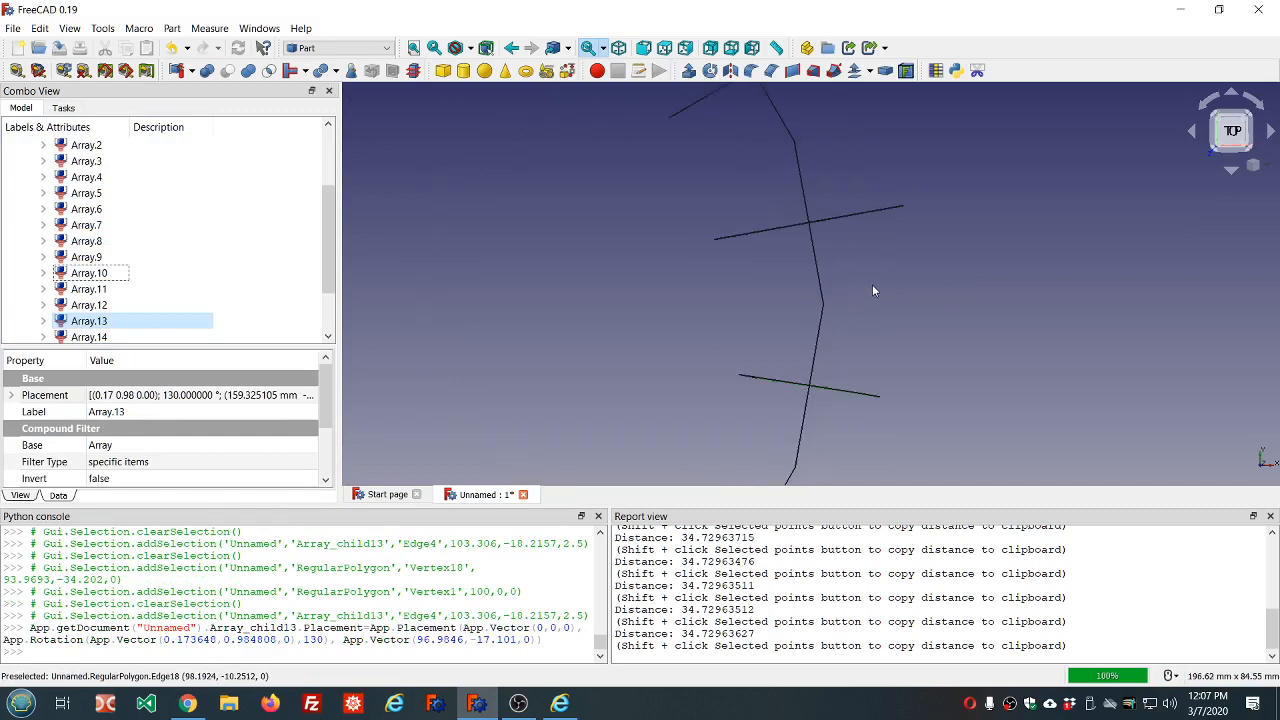
left_click(857, 214)
left_click(250, 395)
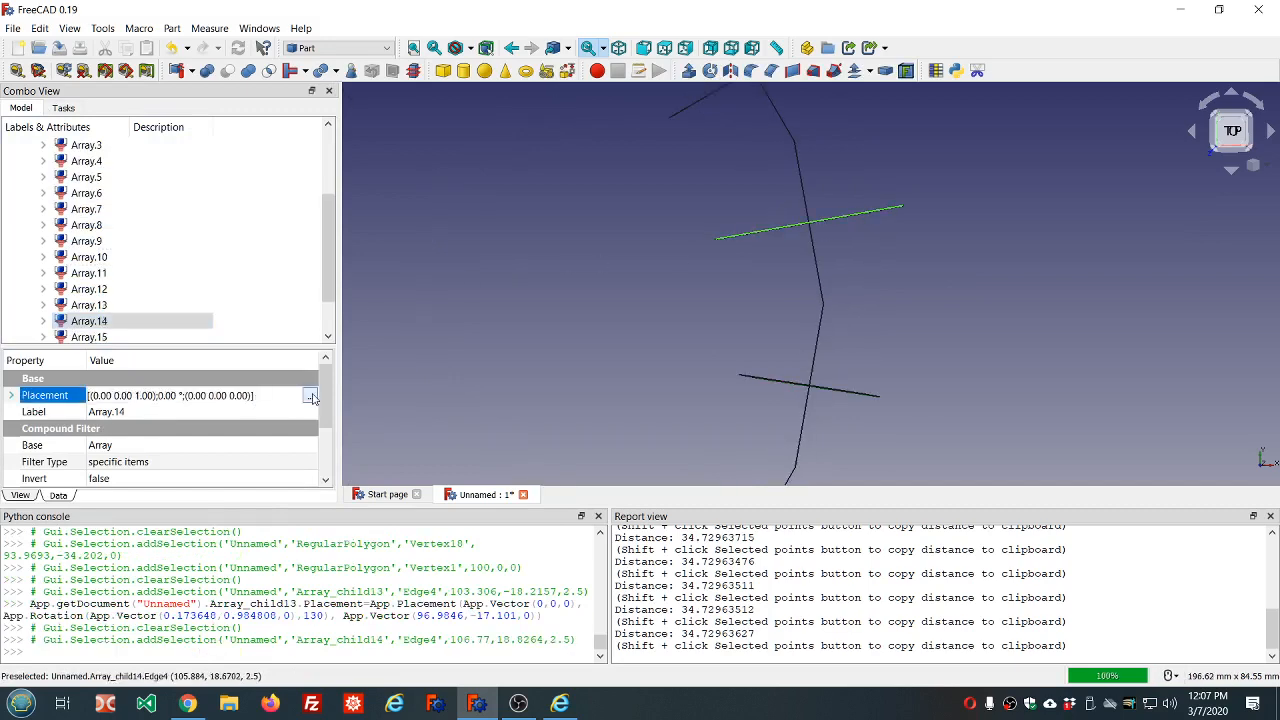
left_click(311, 396)
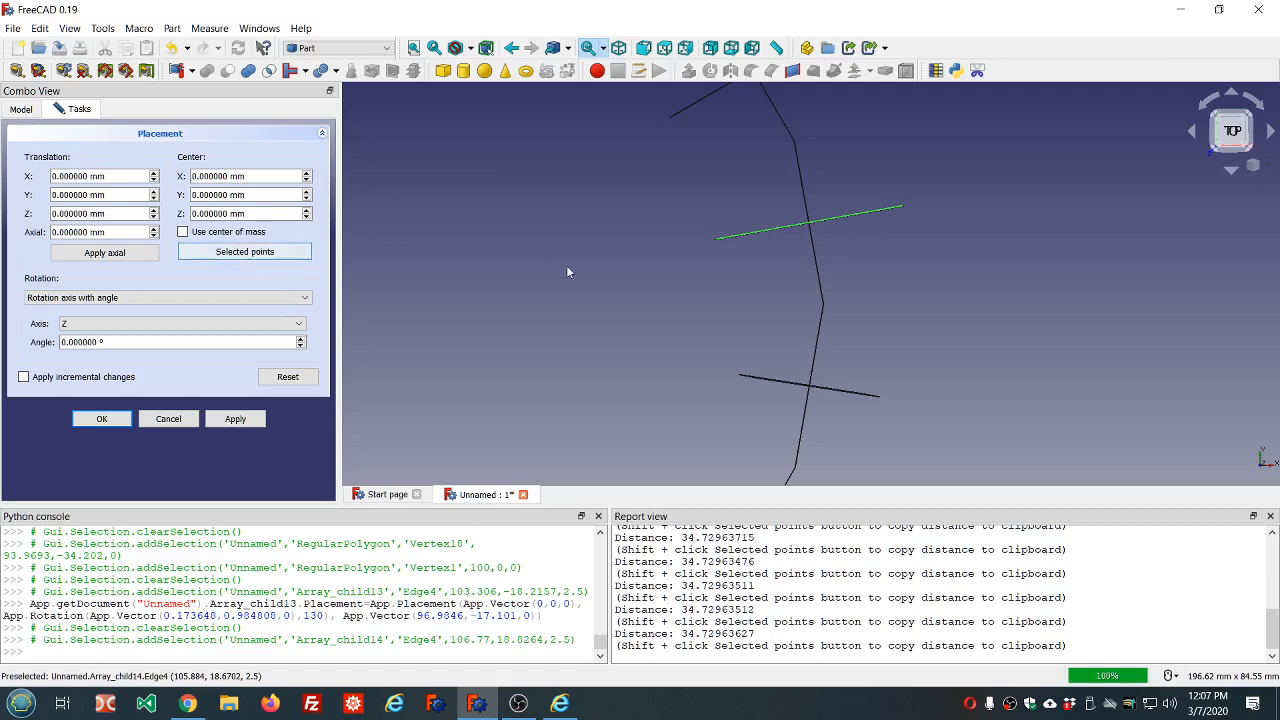
left_click(824, 306)
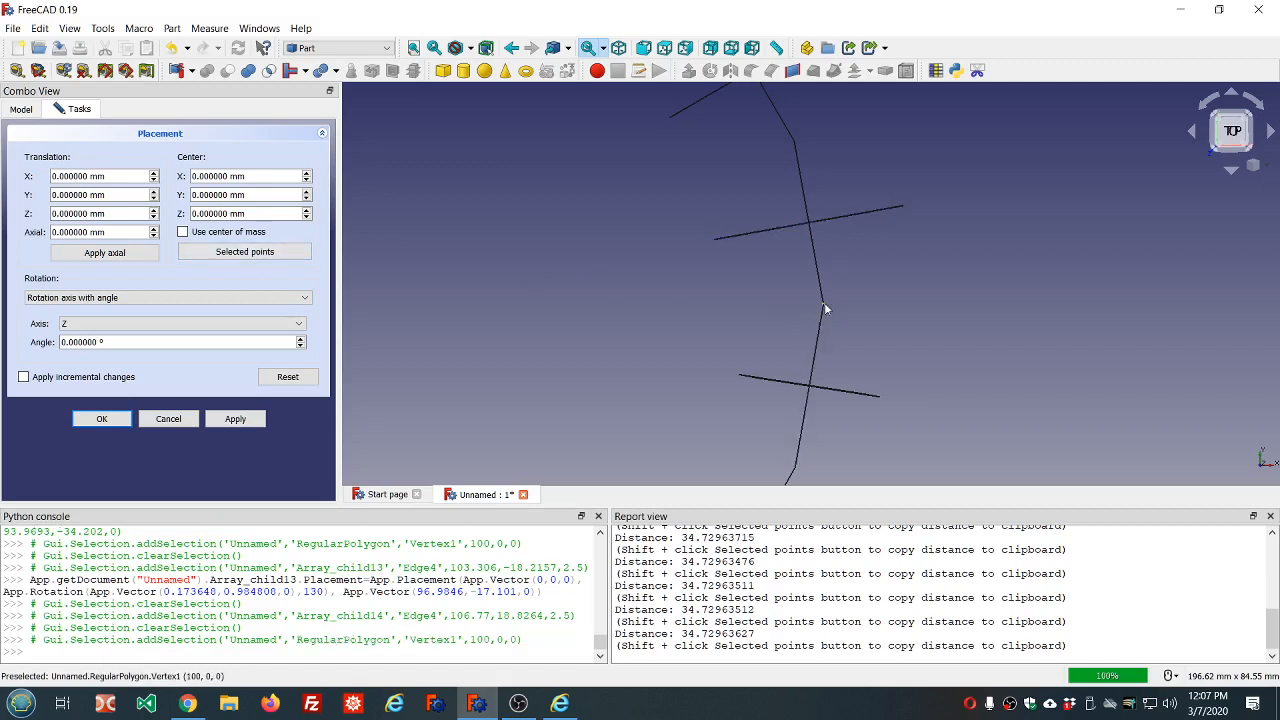
left_click(795, 143, "ctrl")
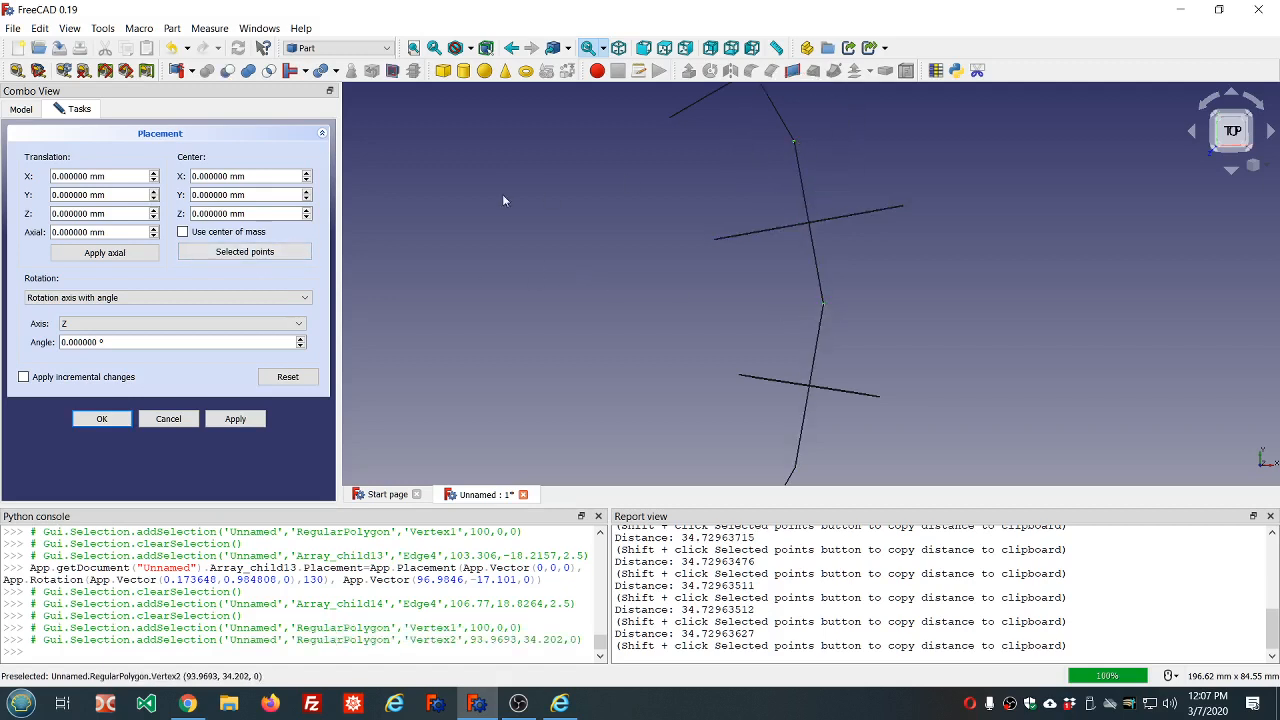
left_click(244, 252)
- Rotate Array.14 by 140° about its polygon edge axis and accept the placement
double_click(161, 342)
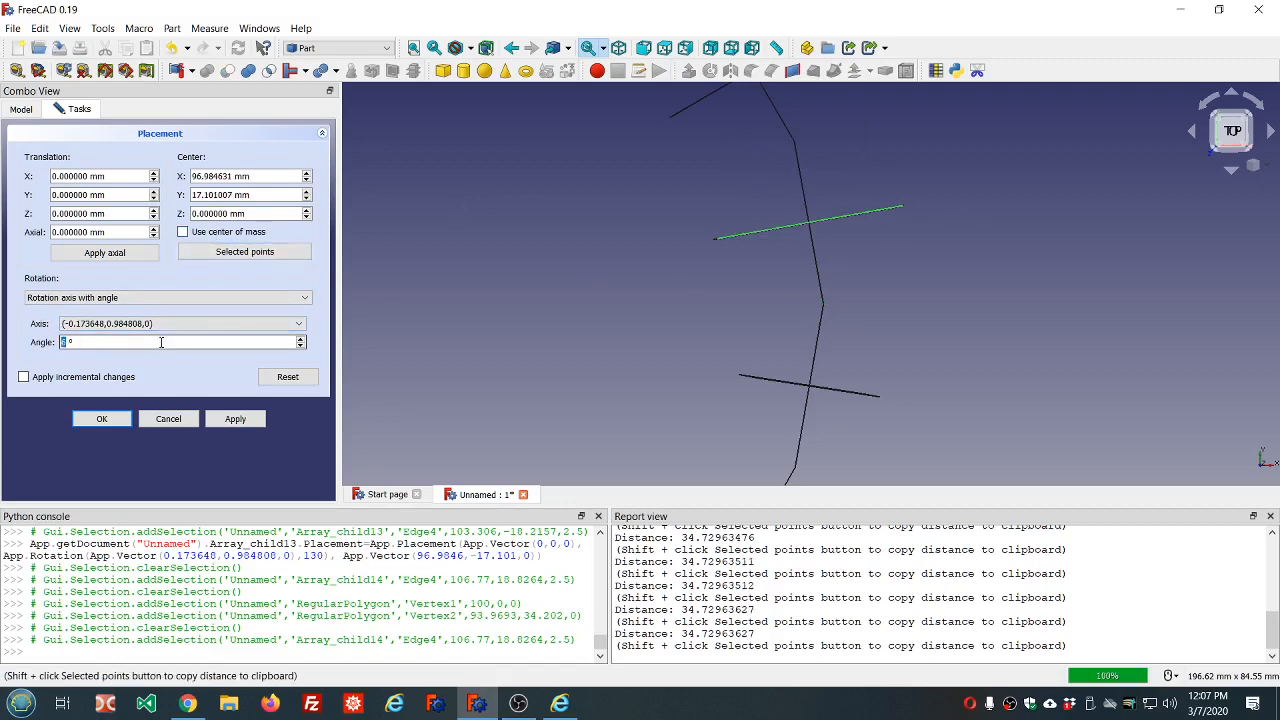
type("140")
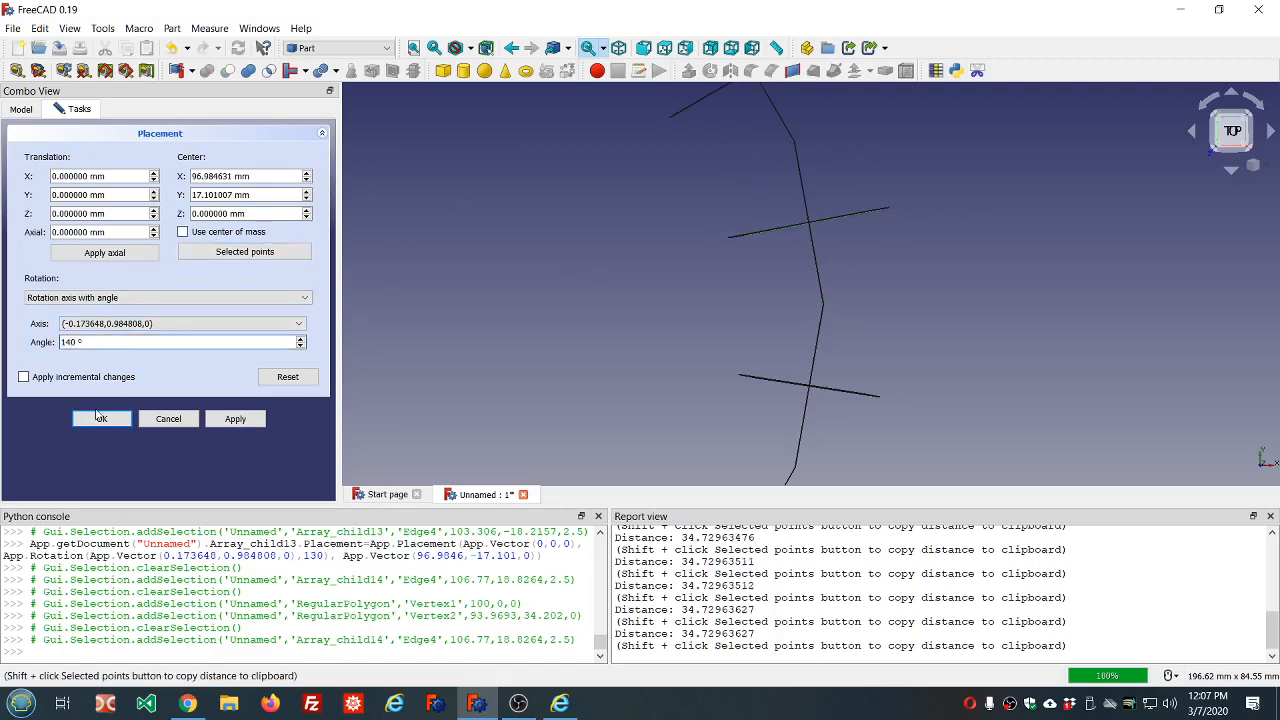
left_click(101, 419)
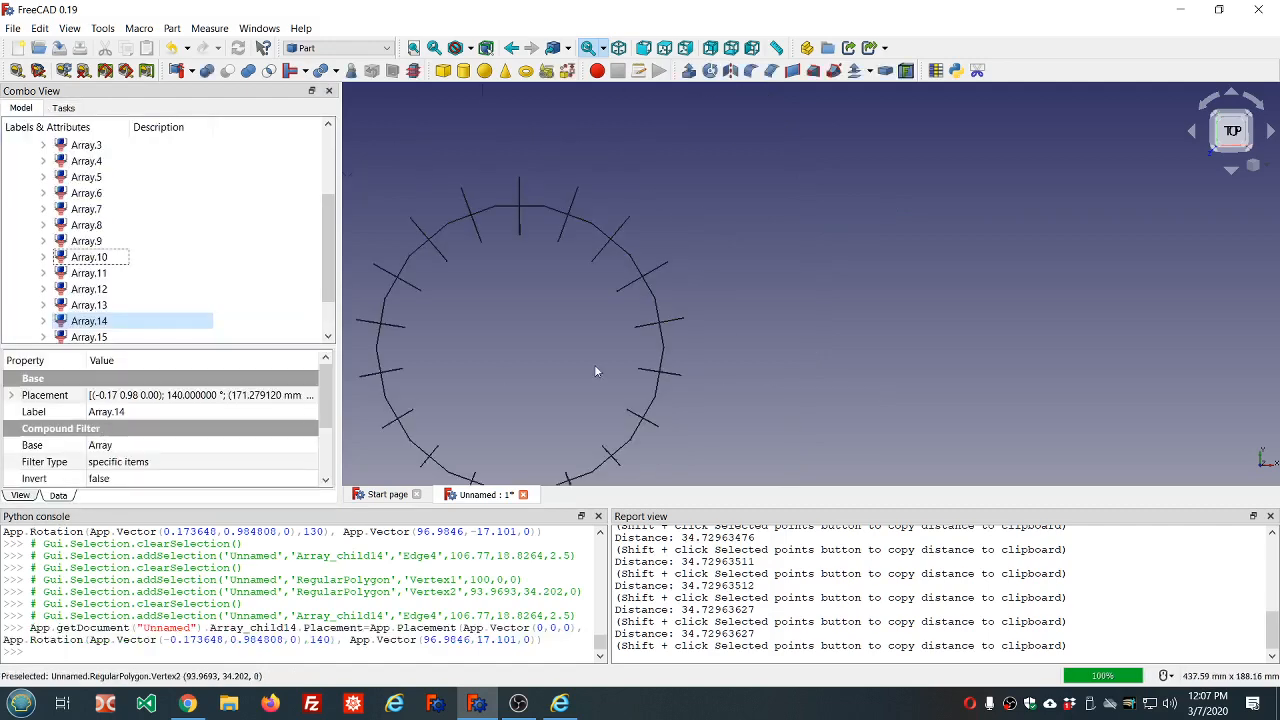
- Open the placement of Array.15 and define its center and axis from the end vertices of the polygon edge it crosses
scroll(645, 296, "up", 6)
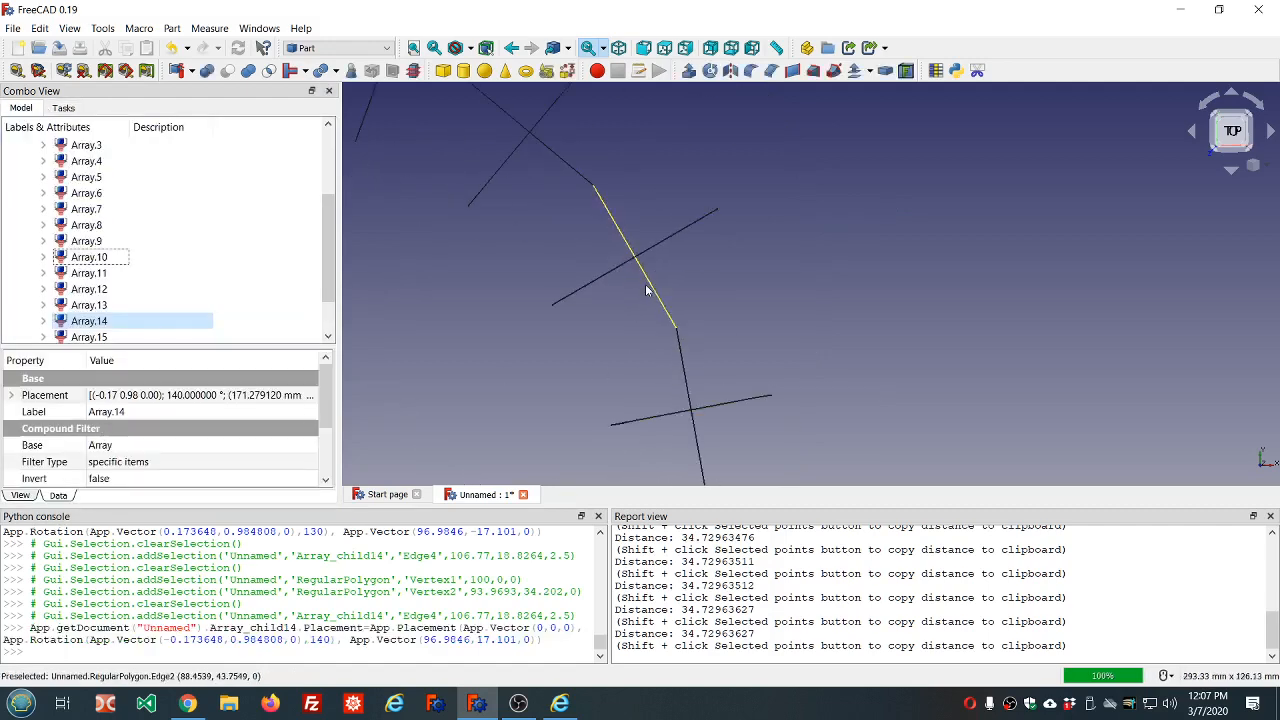
left_click(673, 221)
left_click(300, 395)
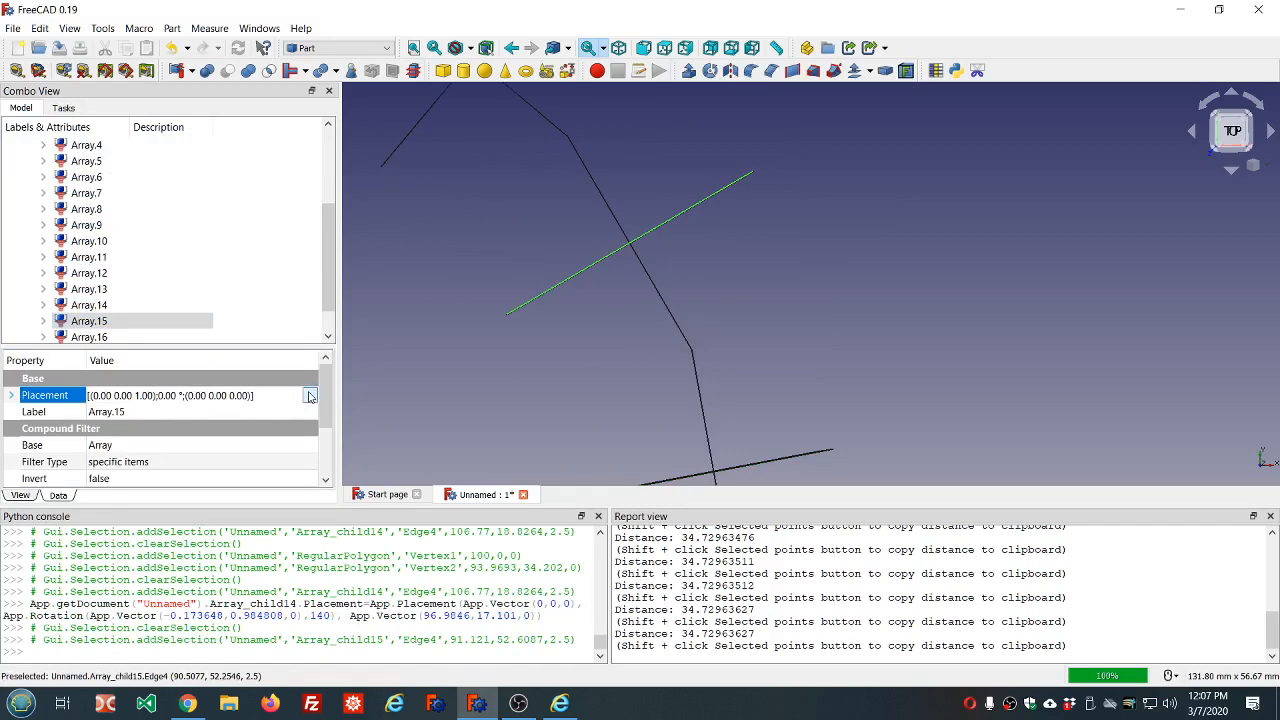
left_click(309, 395)
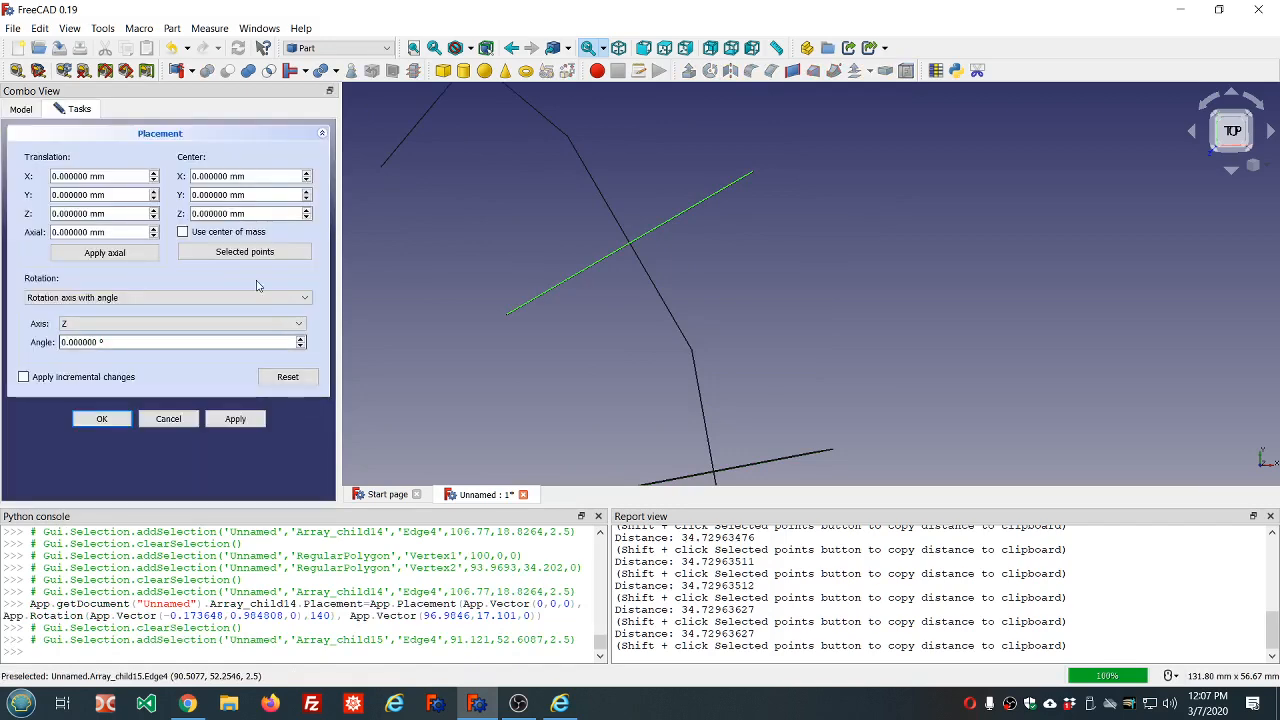
left_click(693, 351)
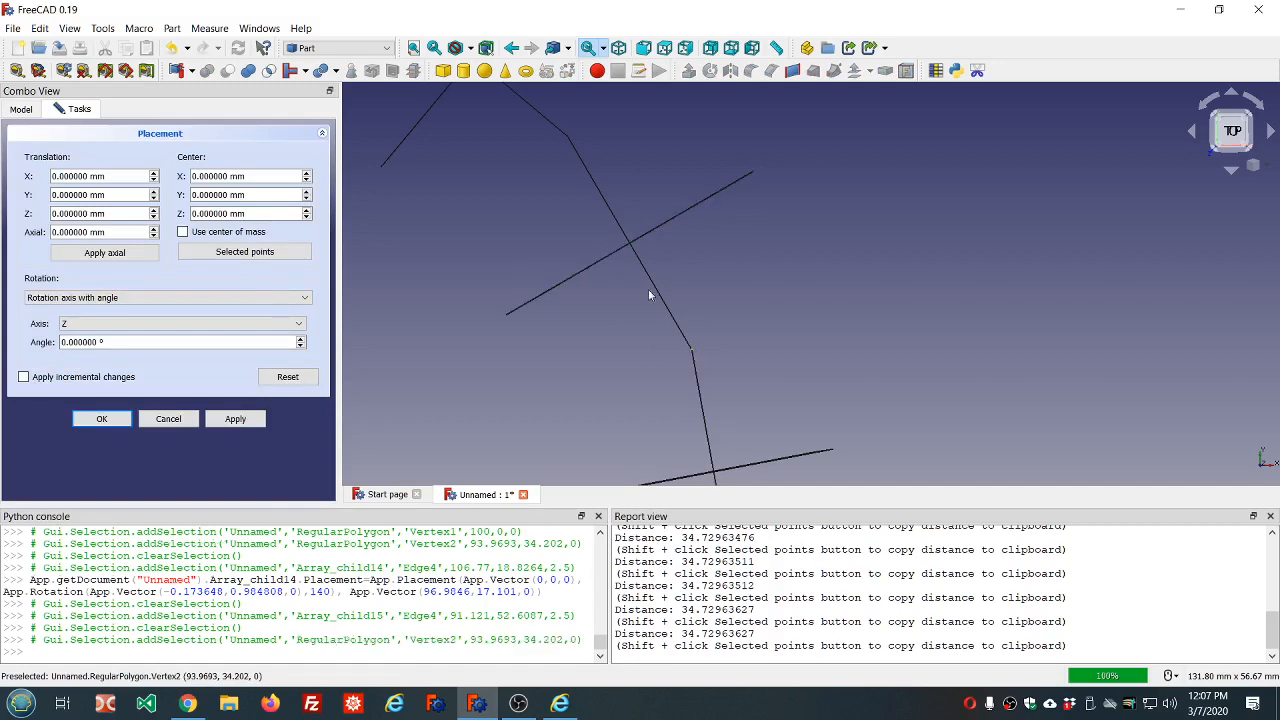
left_click(568, 142)
left_click(244, 252)
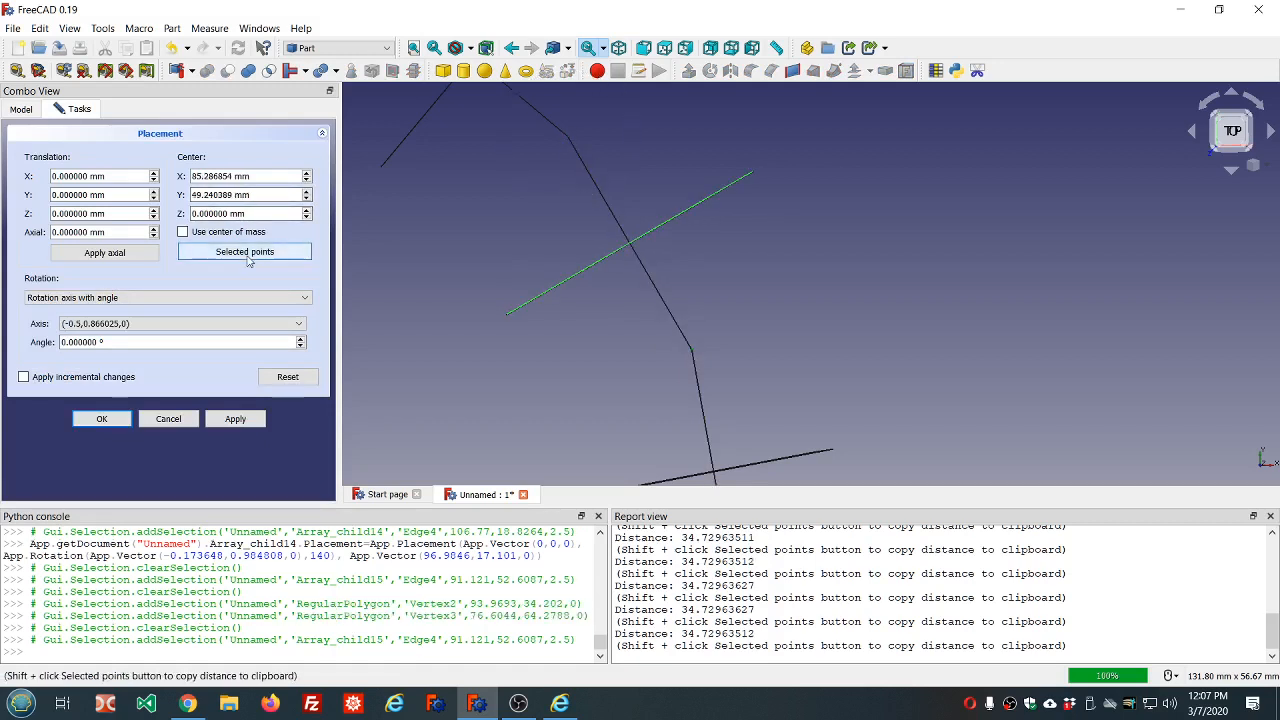
- Rotate Array.15 by 150° about its polygon edge axis and accept the placement
double_click(185, 342)
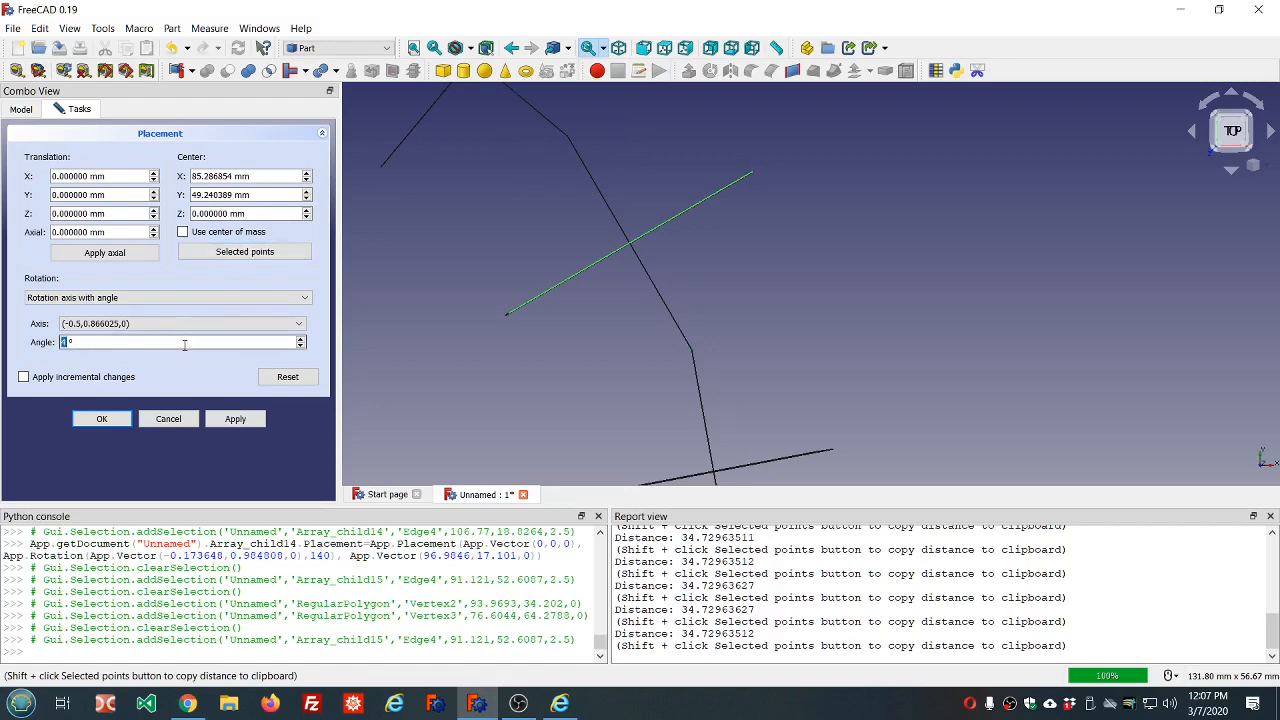
type("150")
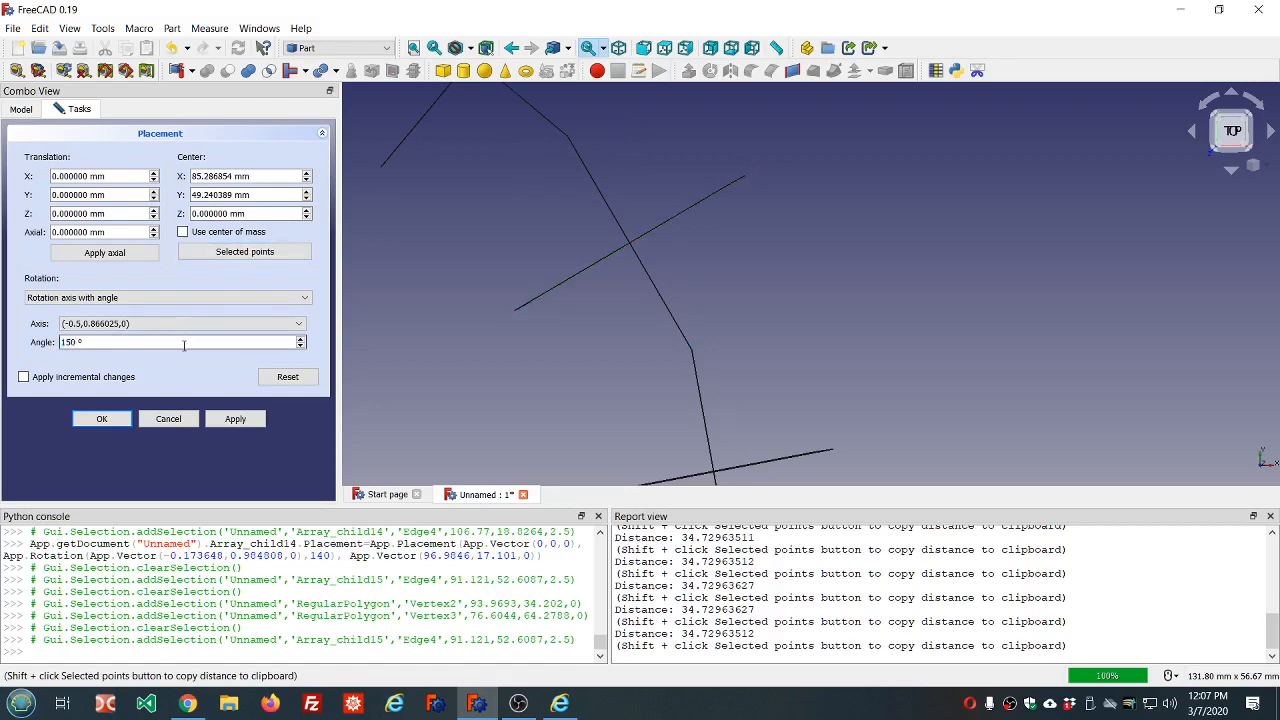
left_click(101, 418)
- Open the placement of Array.16 and define its center and axis from the end vertices of the polygon edge it crosses
scroll(582, 338, "down", 5)
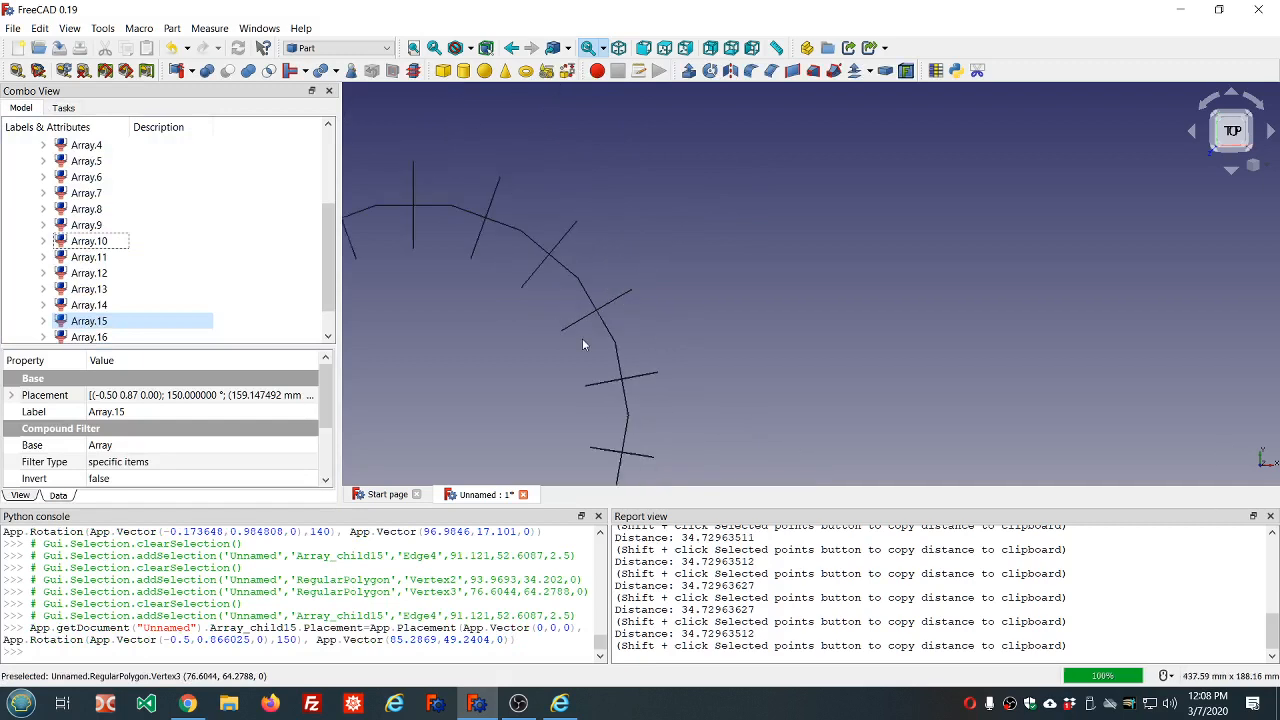
scroll(558, 269, "up", 6)
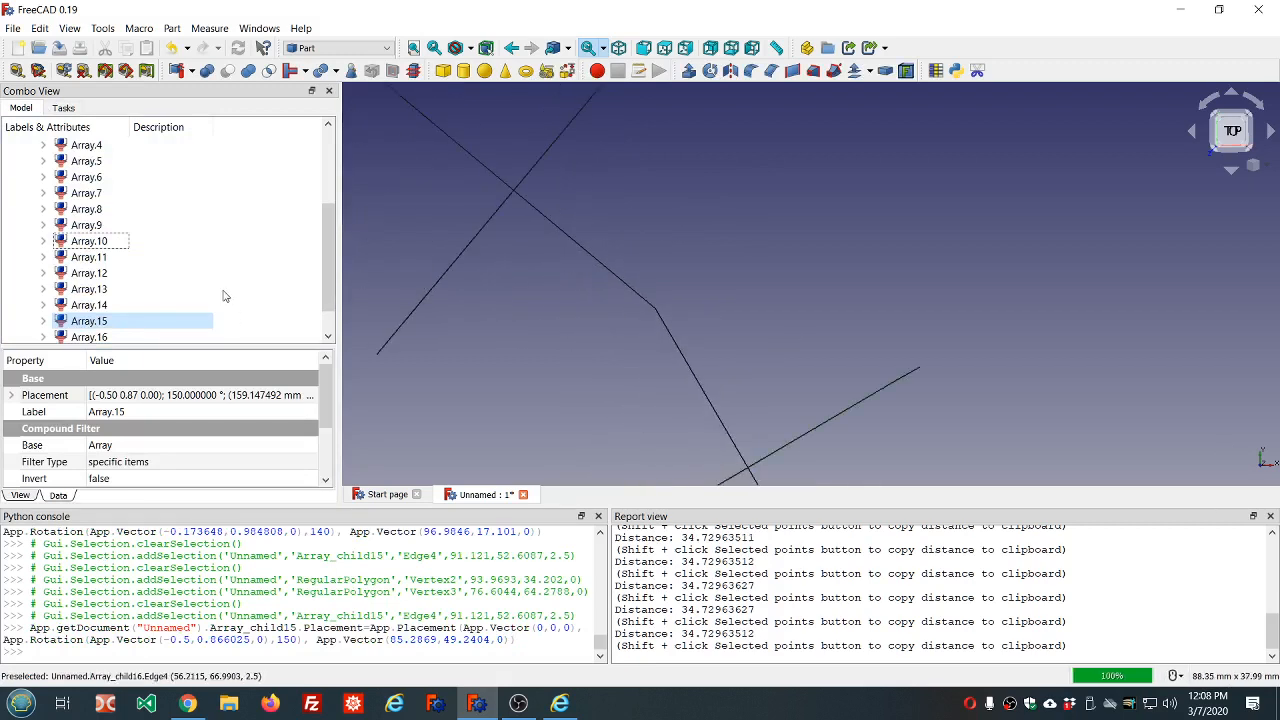
left_click(110, 339)
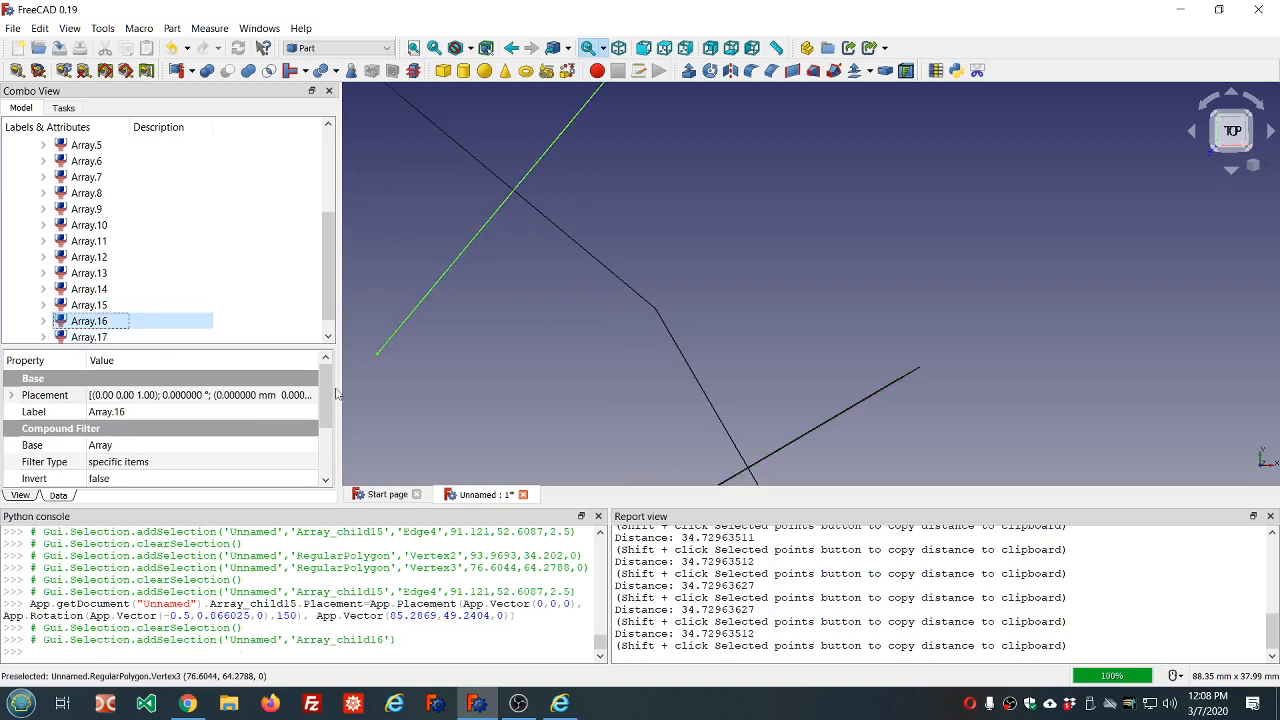
left_click(298, 396)
left_click(311, 396)
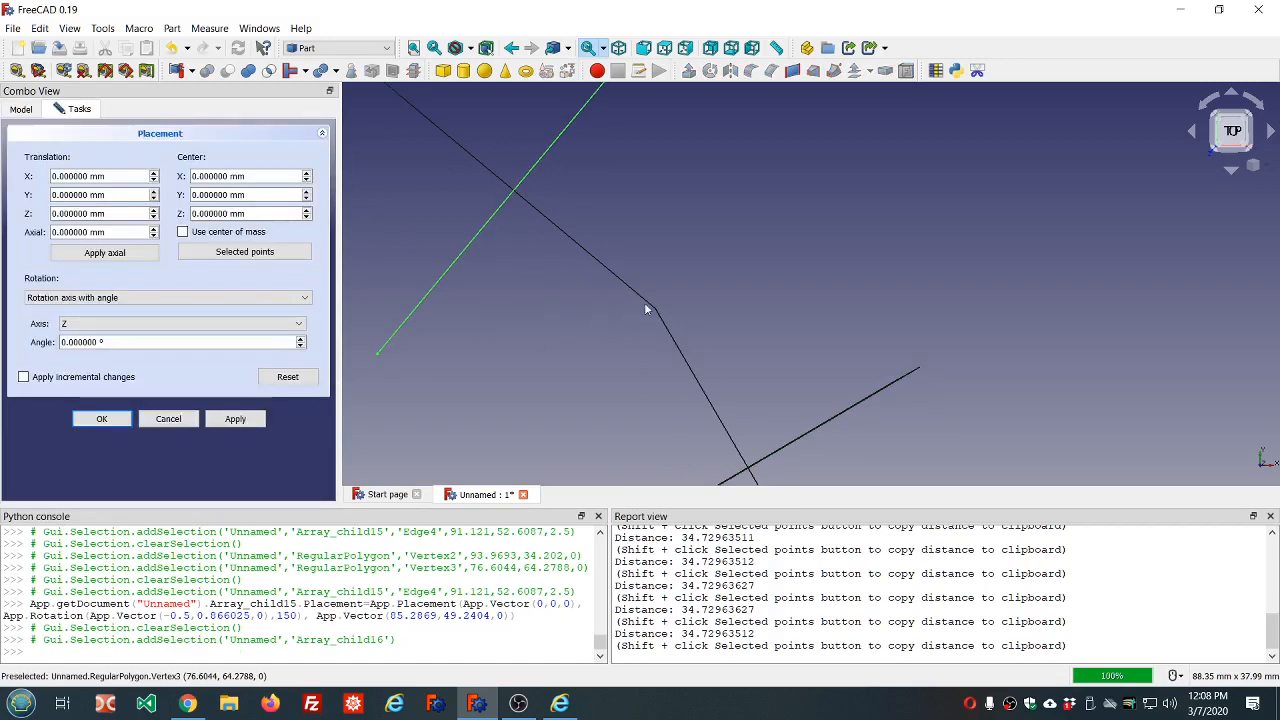
left_click(656, 305)
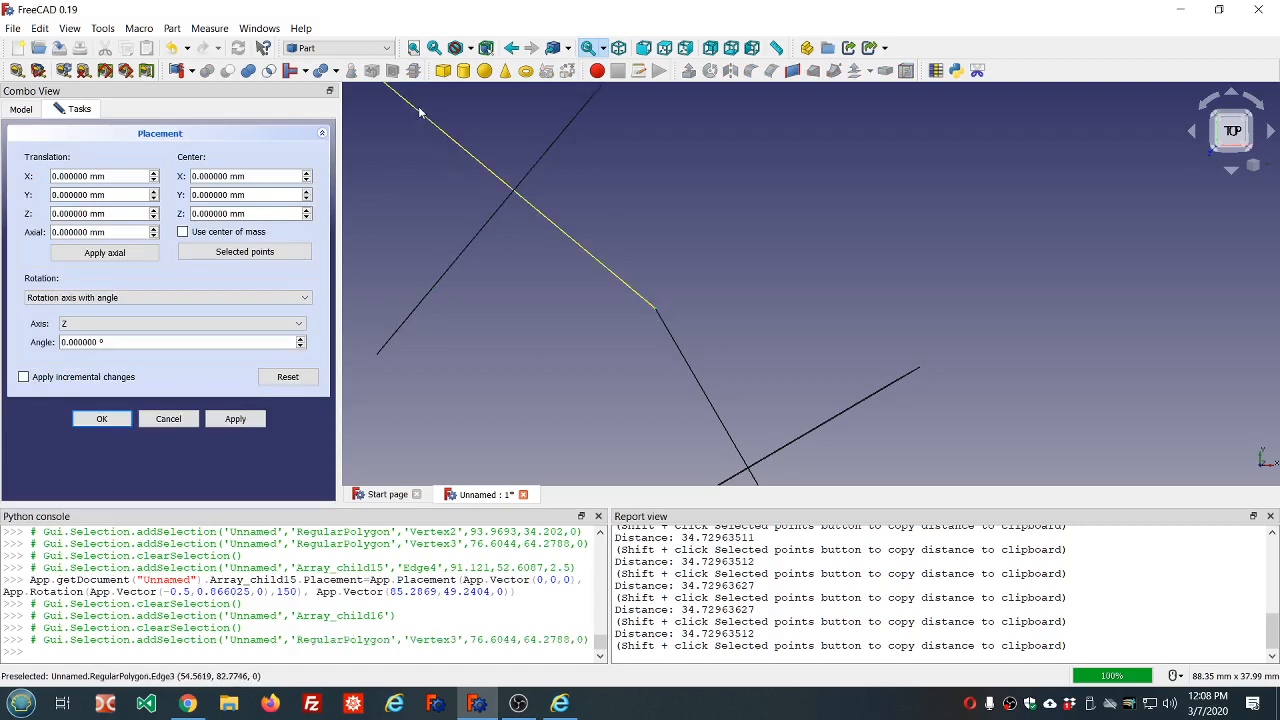
scroll(464, 135, "down", 3)
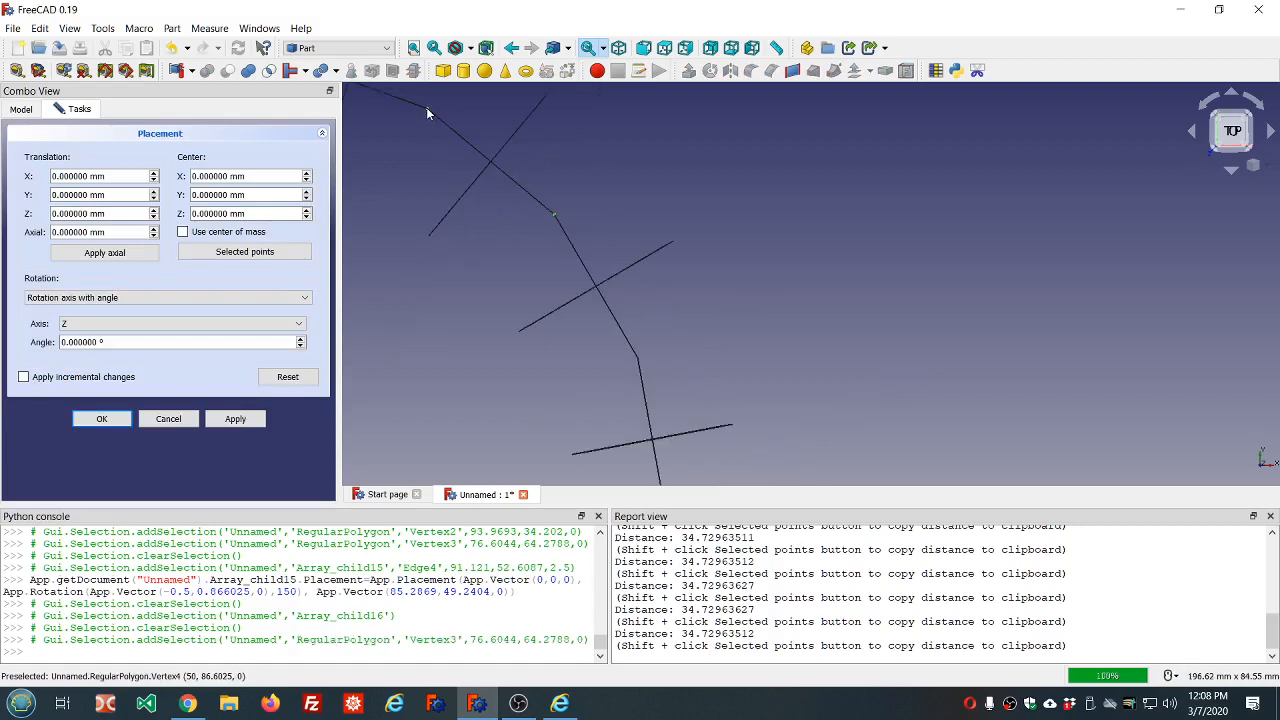
left_click(426, 107, "ctrl")
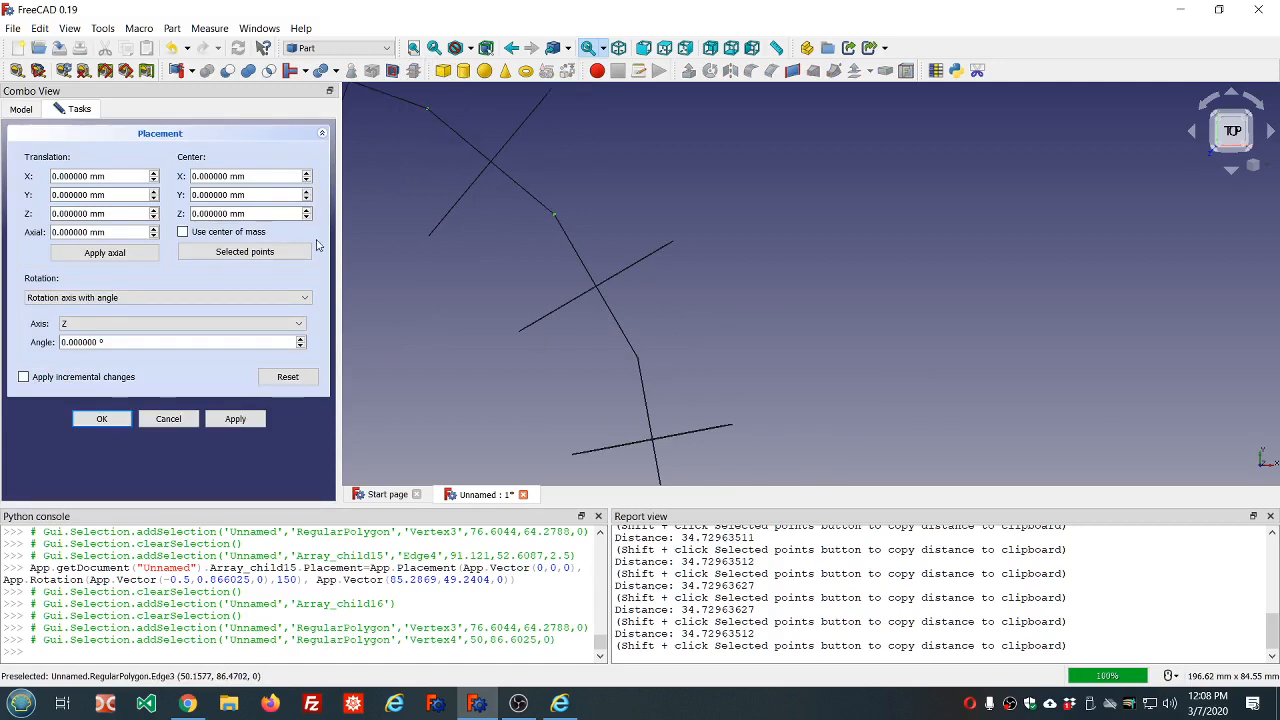
left_click(268, 253)
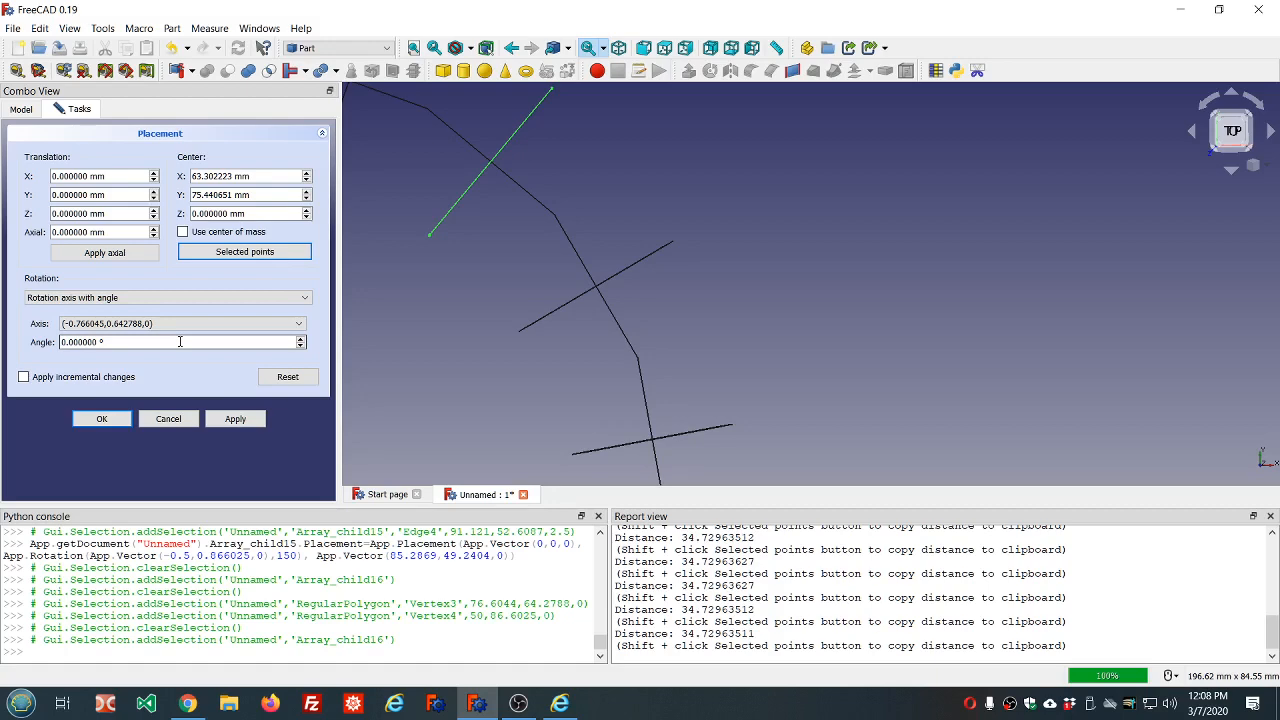
- Rotate Array.16 by 160° about its polygon edge axis and accept the placement
left_click(22, 110)
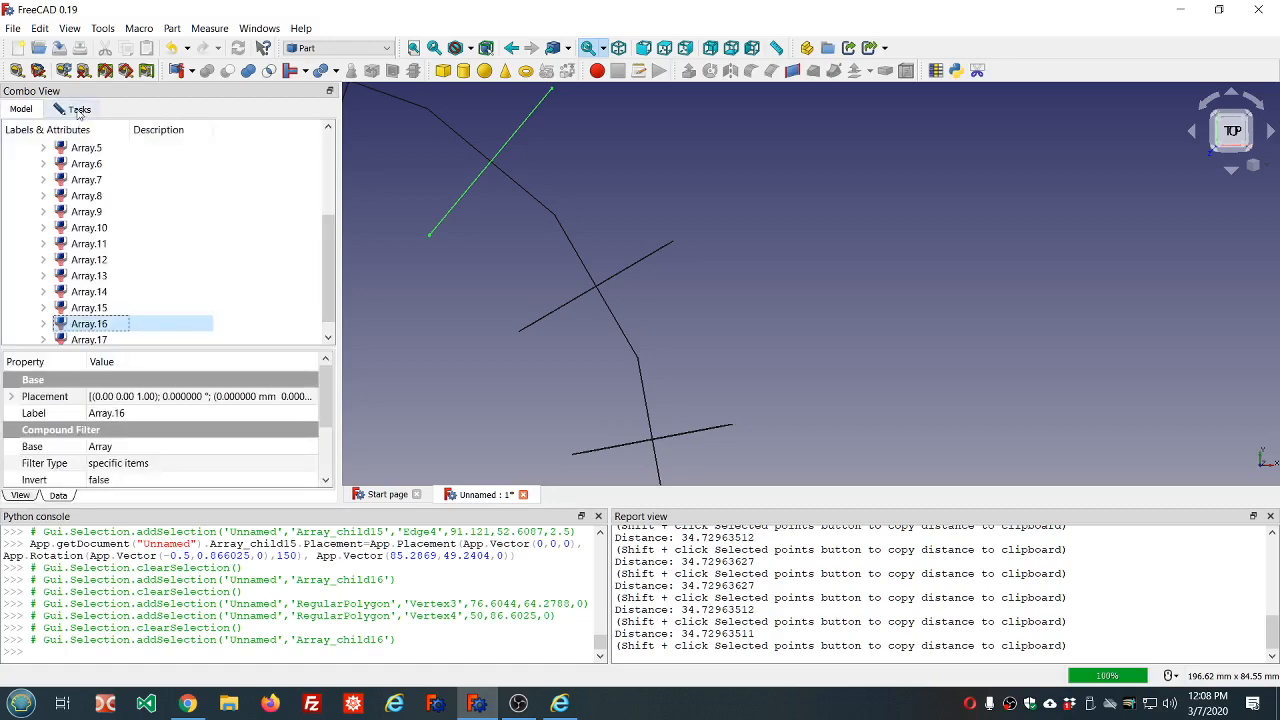
left_click(78, 110)
left_click(213, 340)
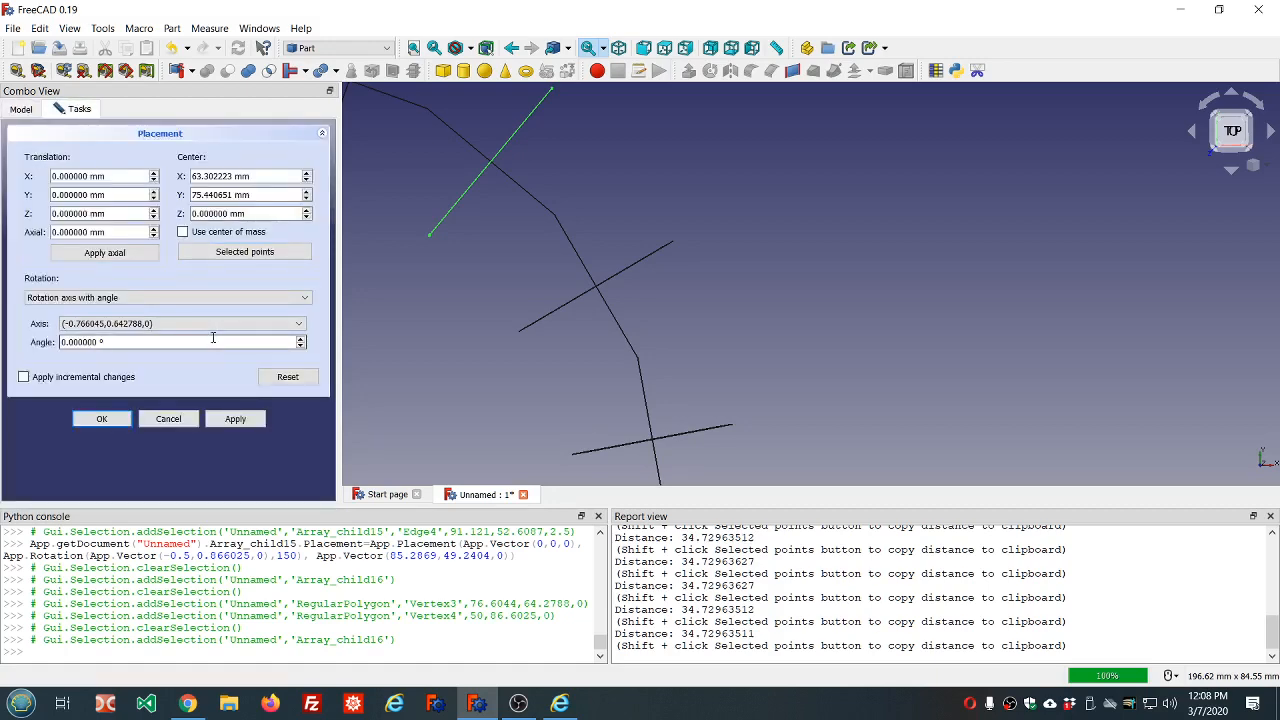
scroll(213, 338, "up", 1)
type("160")
left_click(103, 419)
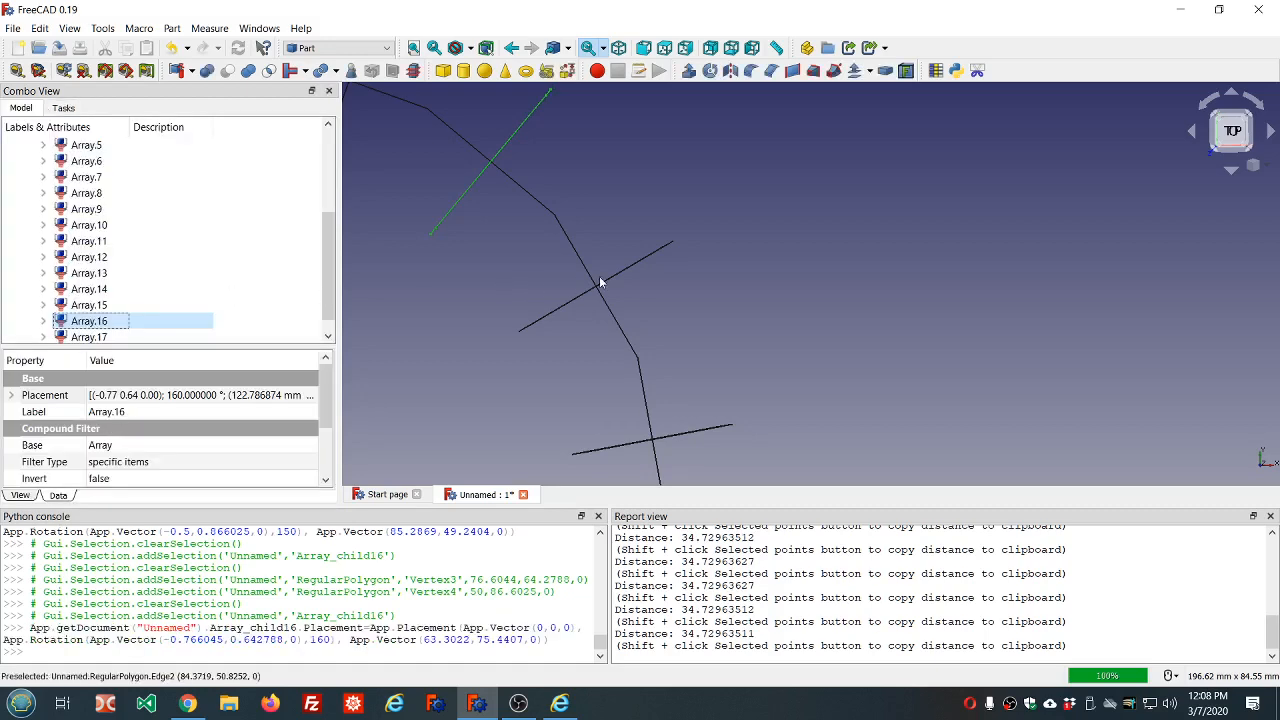
- Open the placement of Array.17 and define its center and axis from the end vertices of the polygon edge it crosses
scroll(596, 286, "down", 2)
scroll(513, 196, "up", 2)
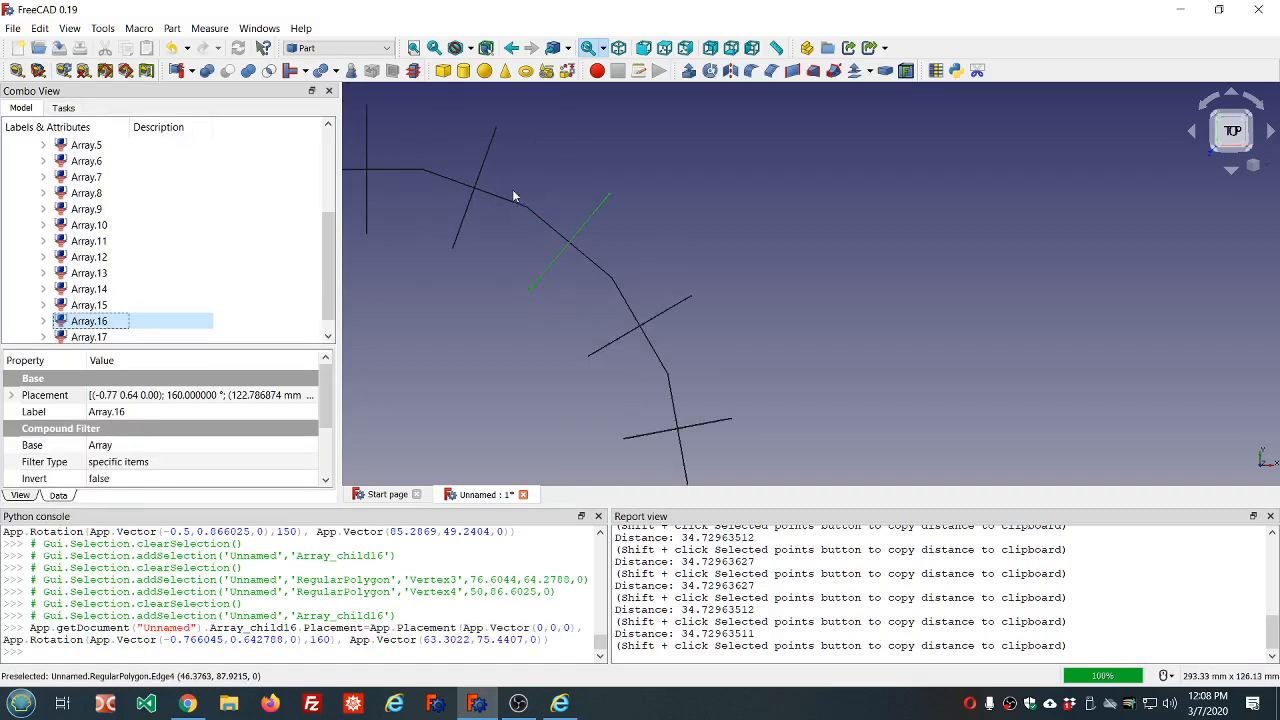
left_click(100, 337)
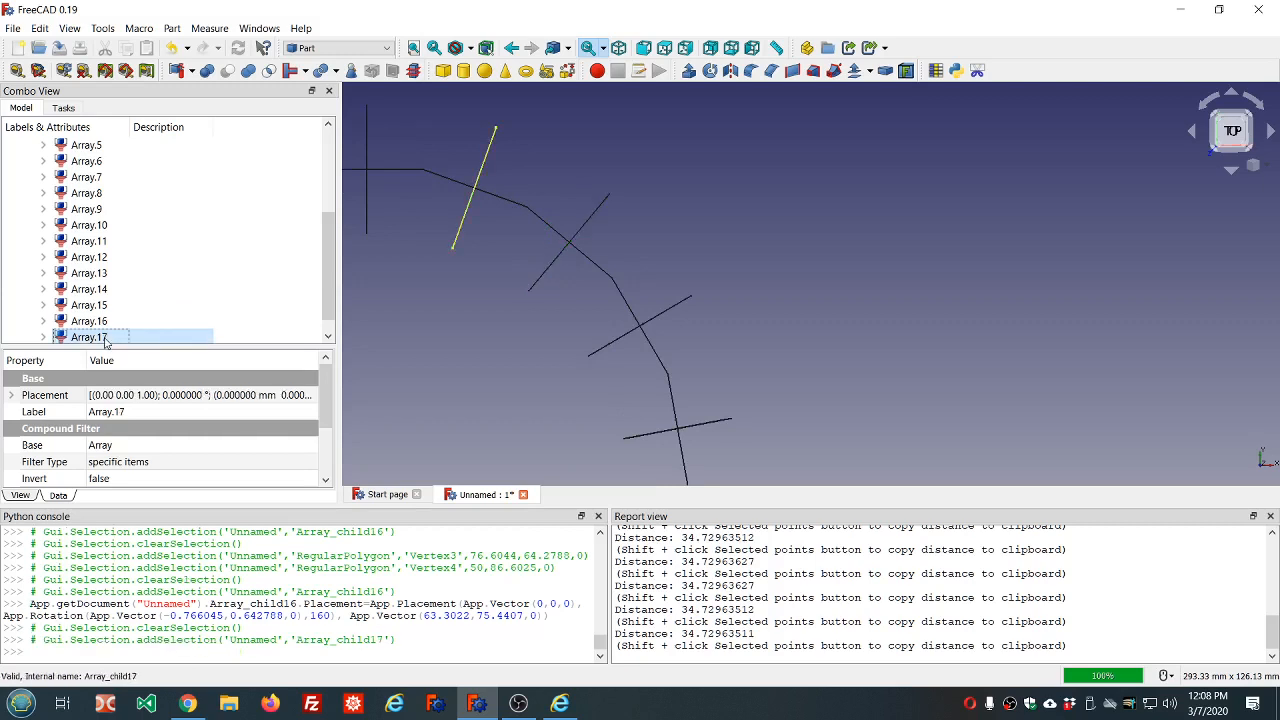
left_click(249, 397)
left_click(309, 396)
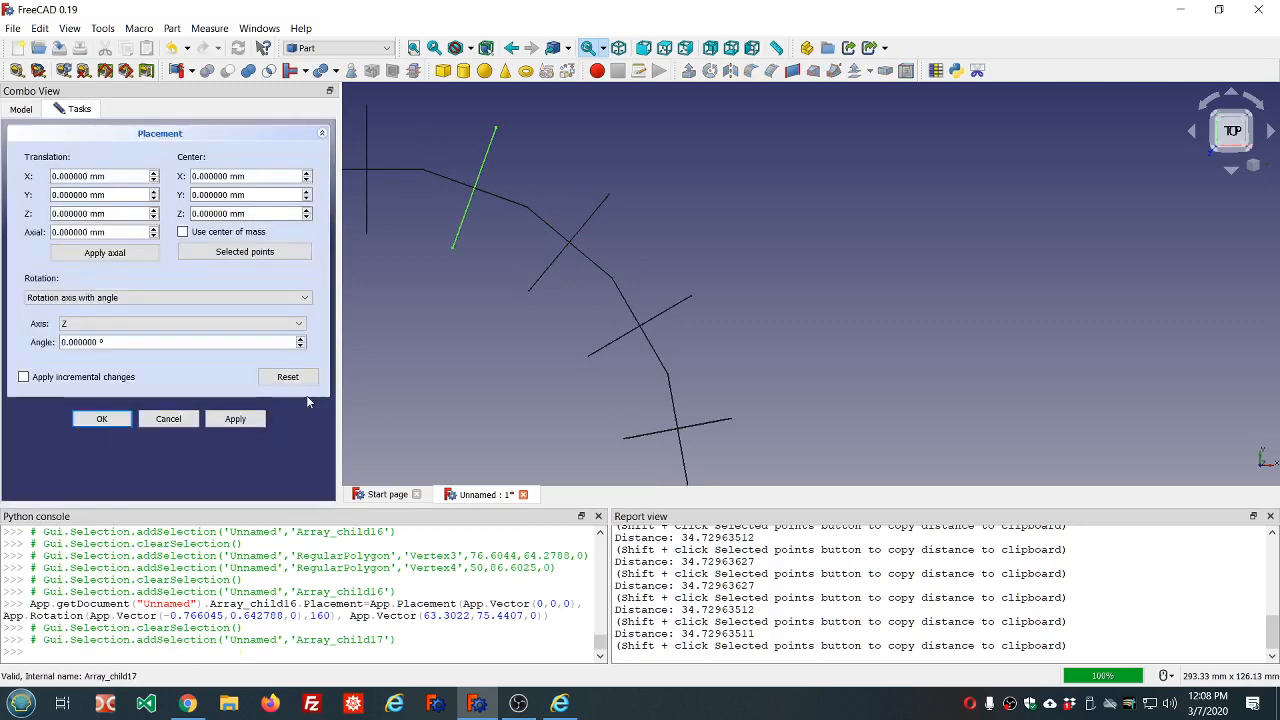
left_click(526, 205)
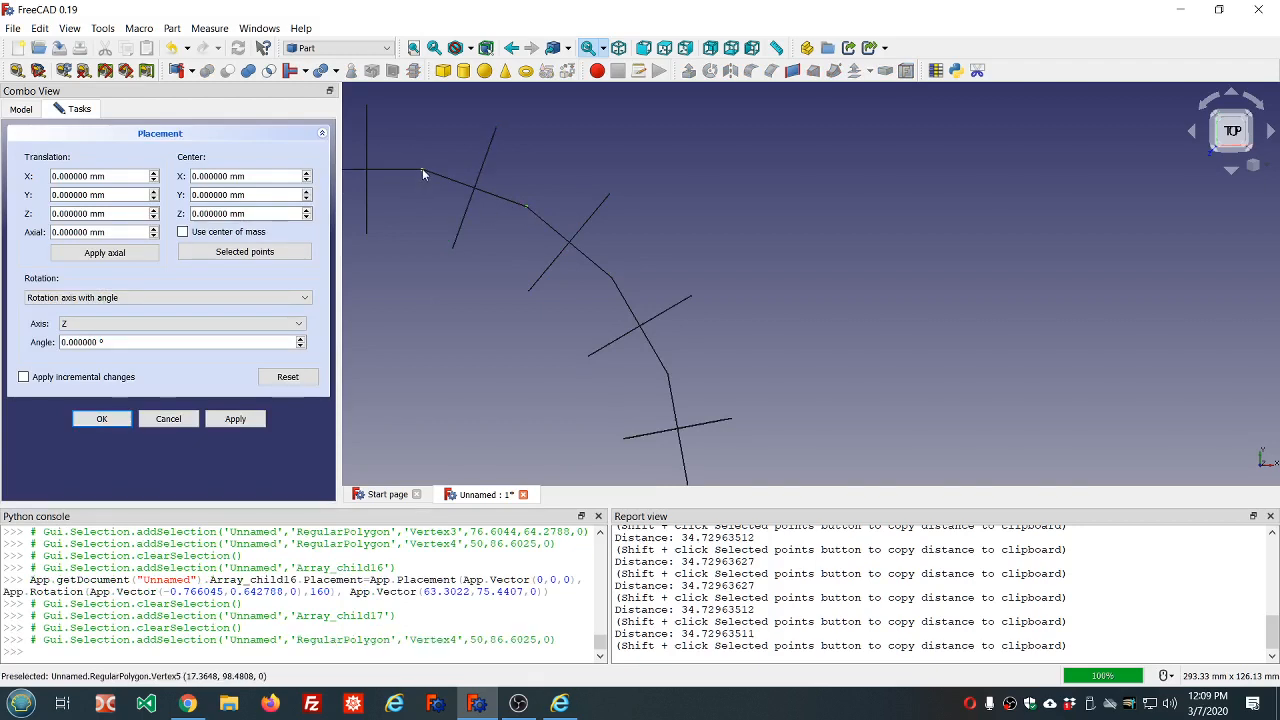
left_click(421, 169)
left_click(268, 251)
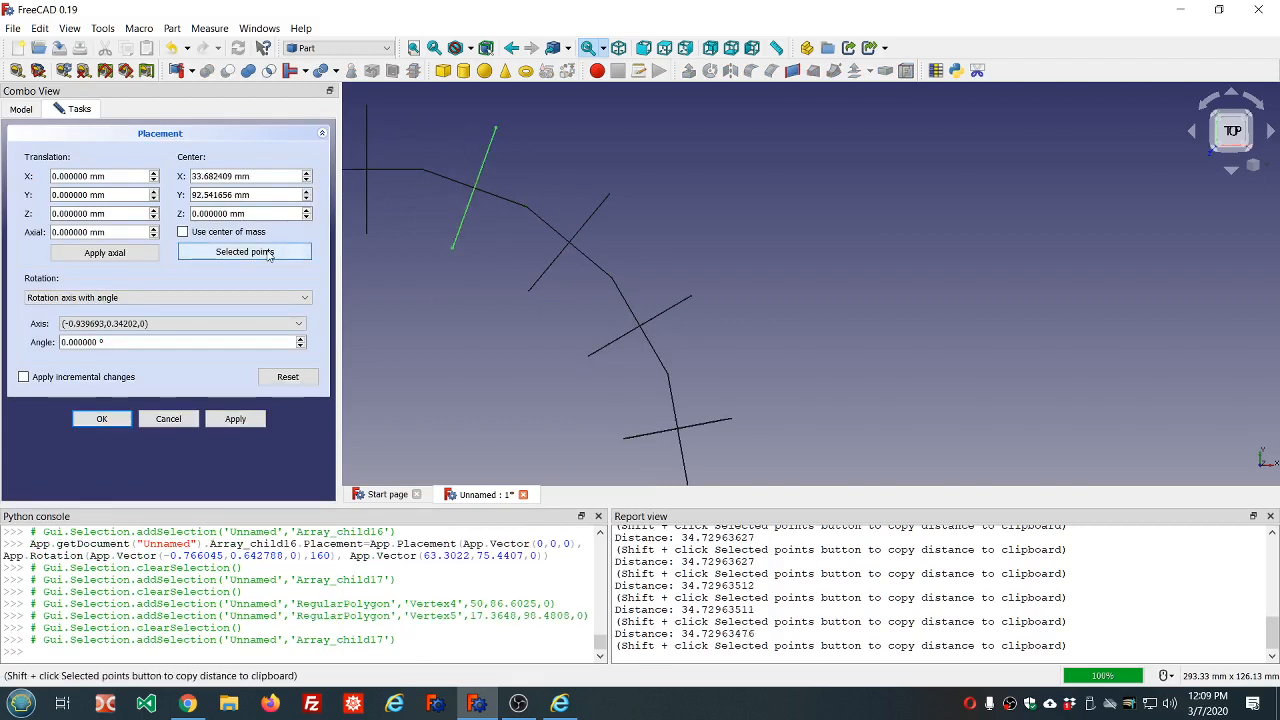
- Rotate Array.17 by 170° about its polygon edge axis and accept the placement
left_click(211, 342)
scroll(211, 342, "up", 1)
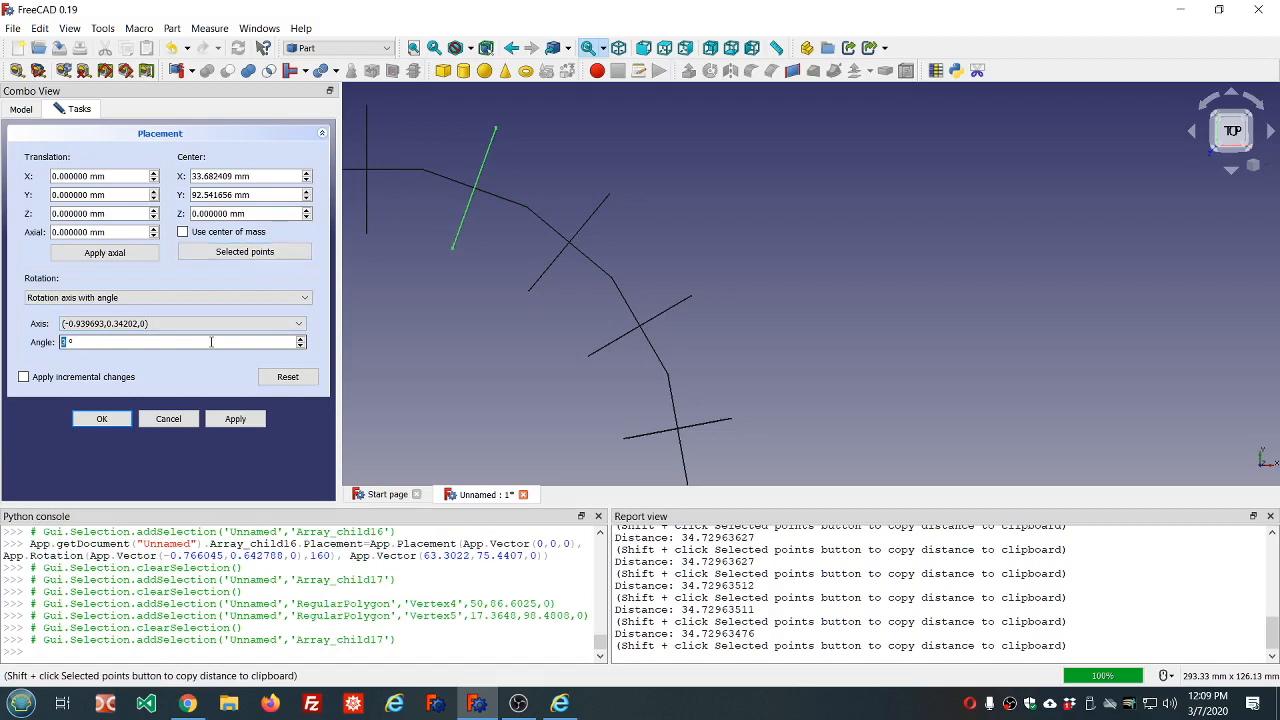
type("70")
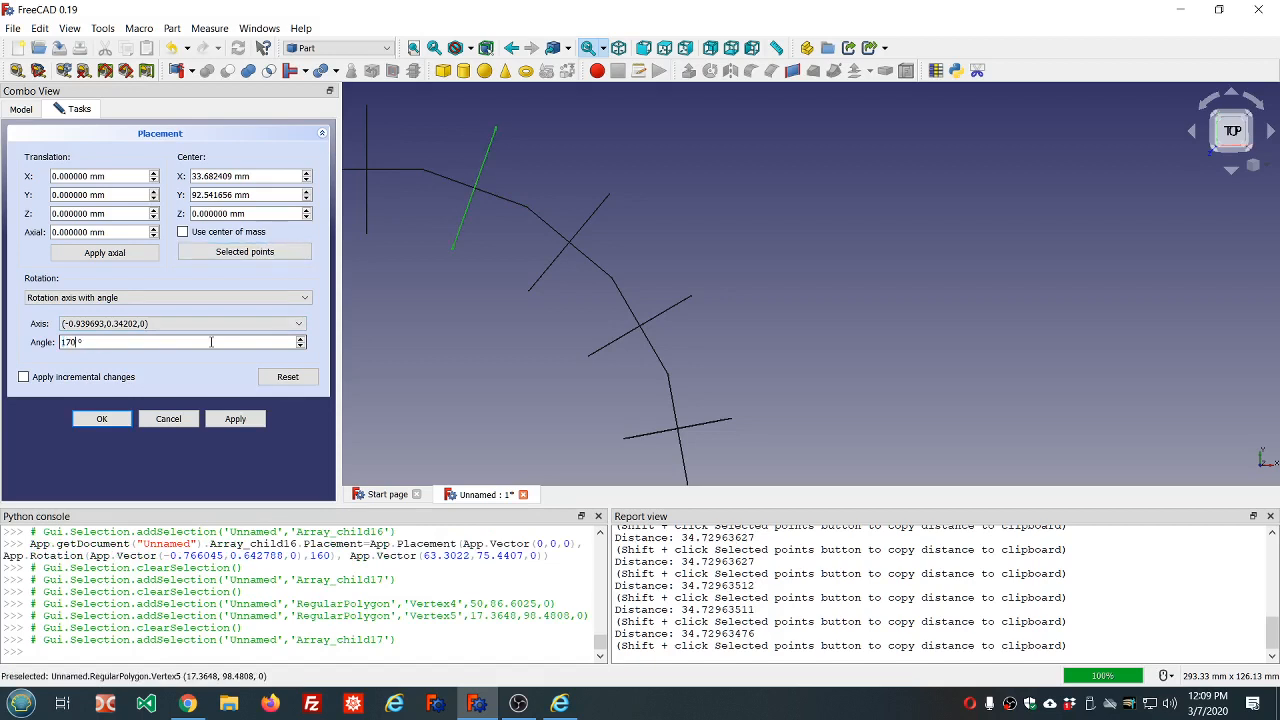
left_click(102, 419)
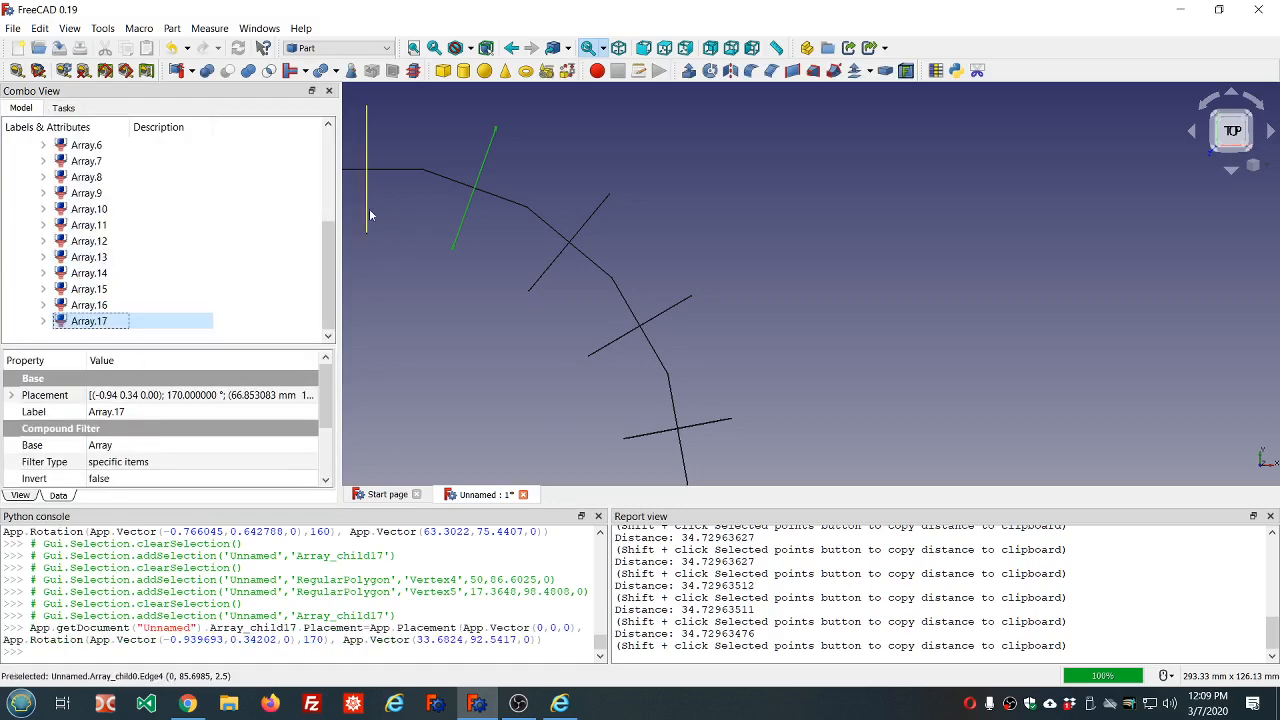
- Create a Draft clone of Array.0, the unrotated rectangle at the start of the ring
scroll(380, 214, "down", 6)
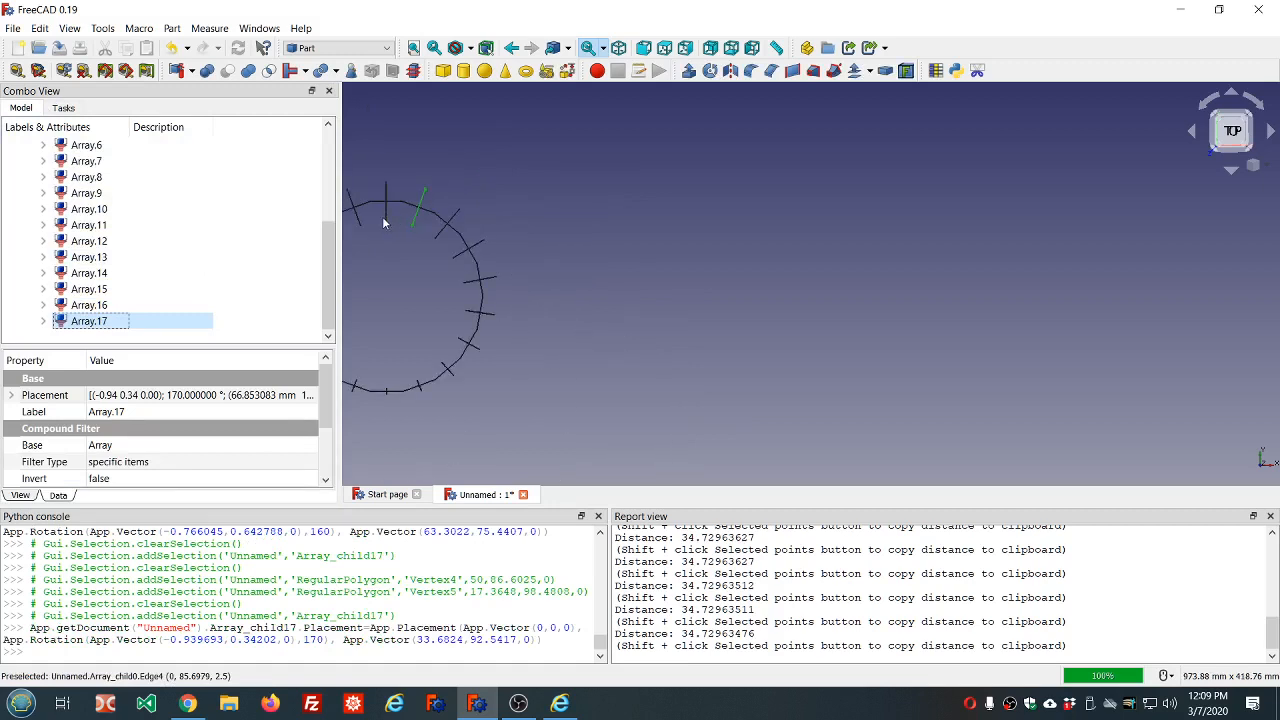
scroll(380, 214, "up", 6)
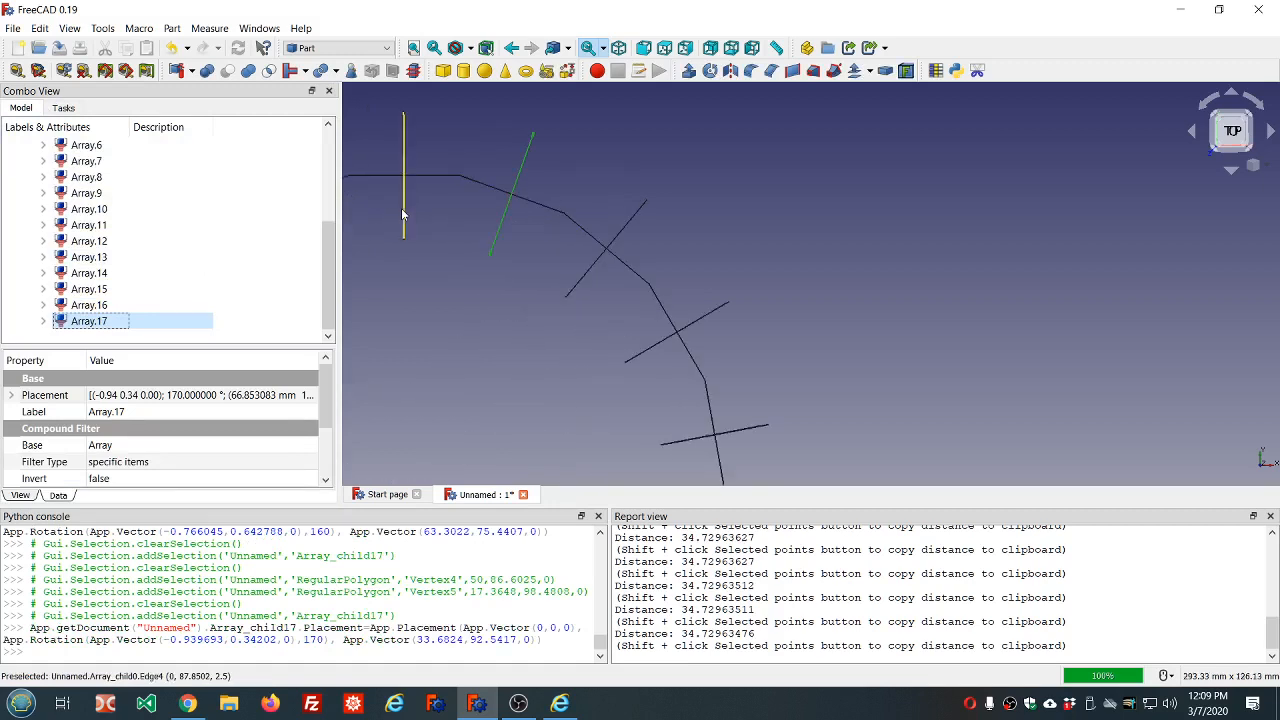
left_click(403, 214)
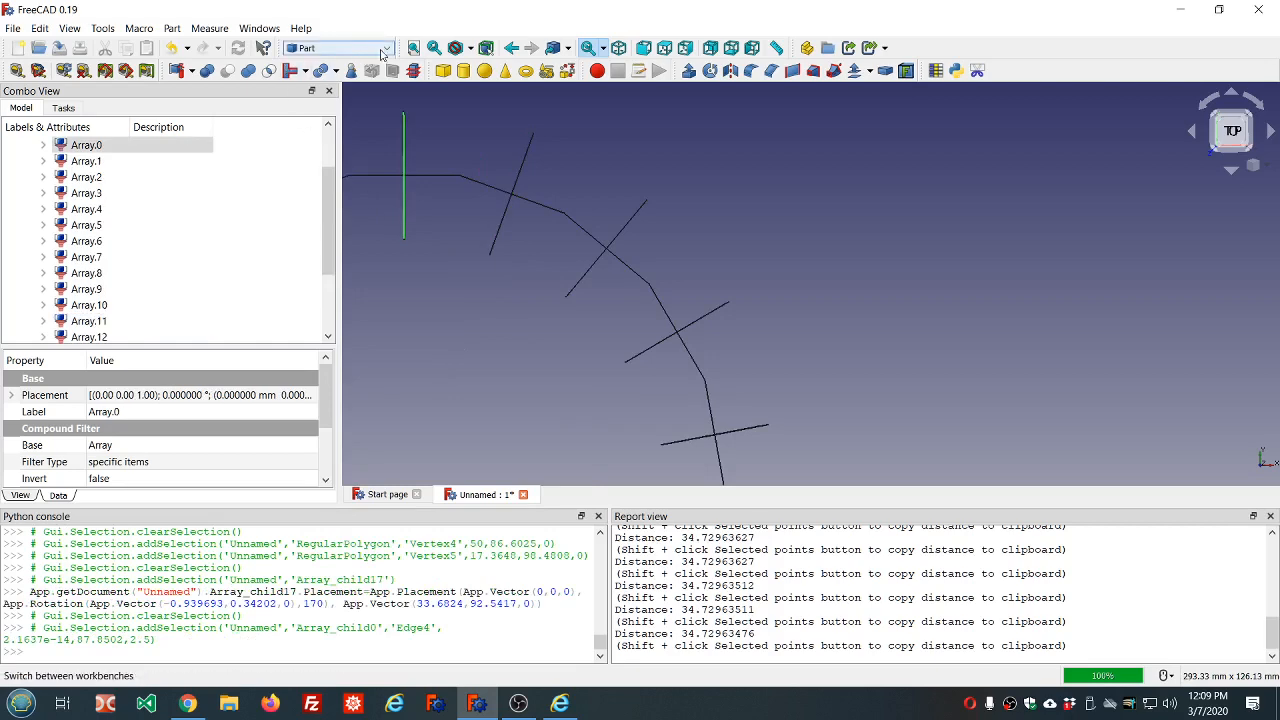
left_click(383, 52)
left_click(326, 72)
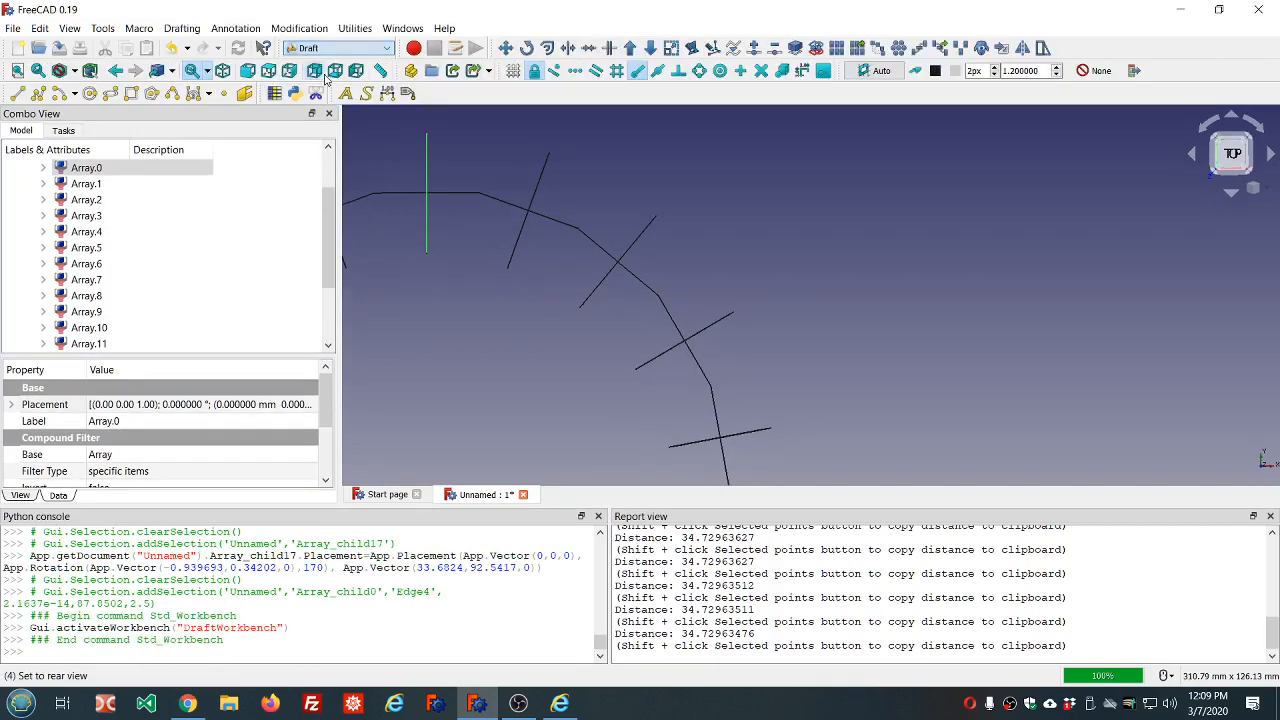
left_click(980, 49)
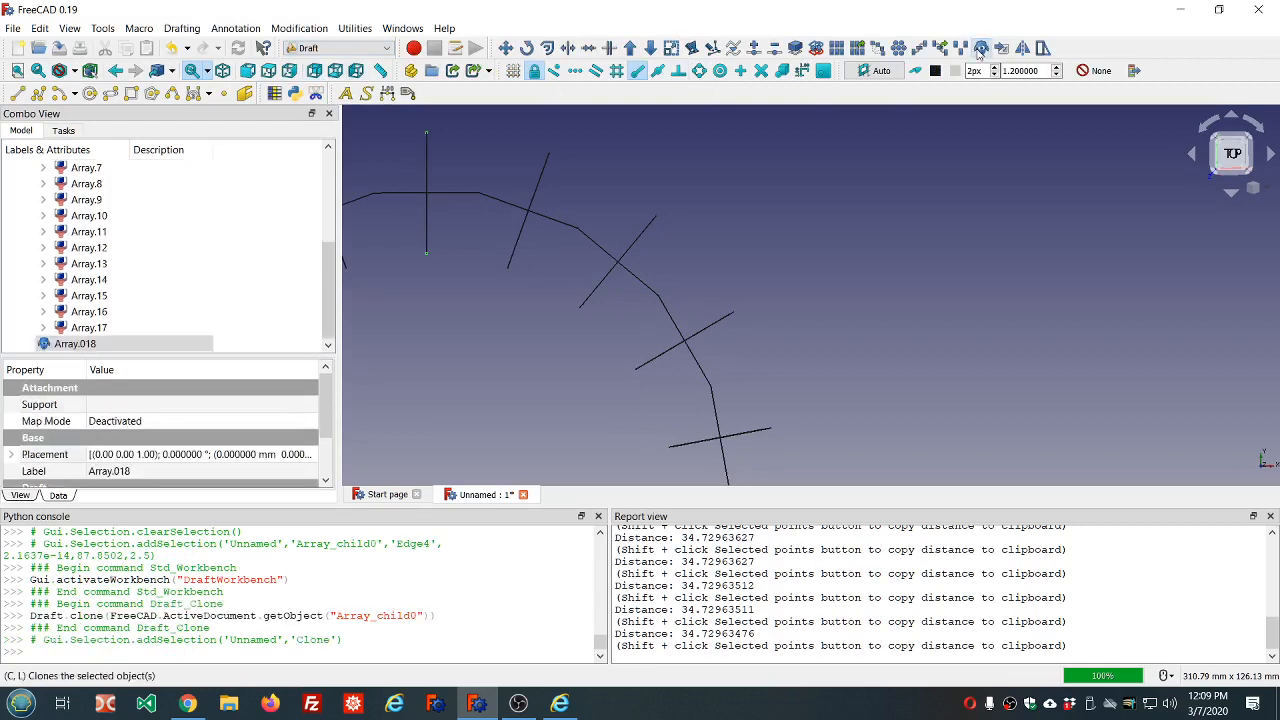
- Open the placement of the Array.0 clone and define its center and axis from the end vertices of the polygon edge it crosses
left_click(74, 345)
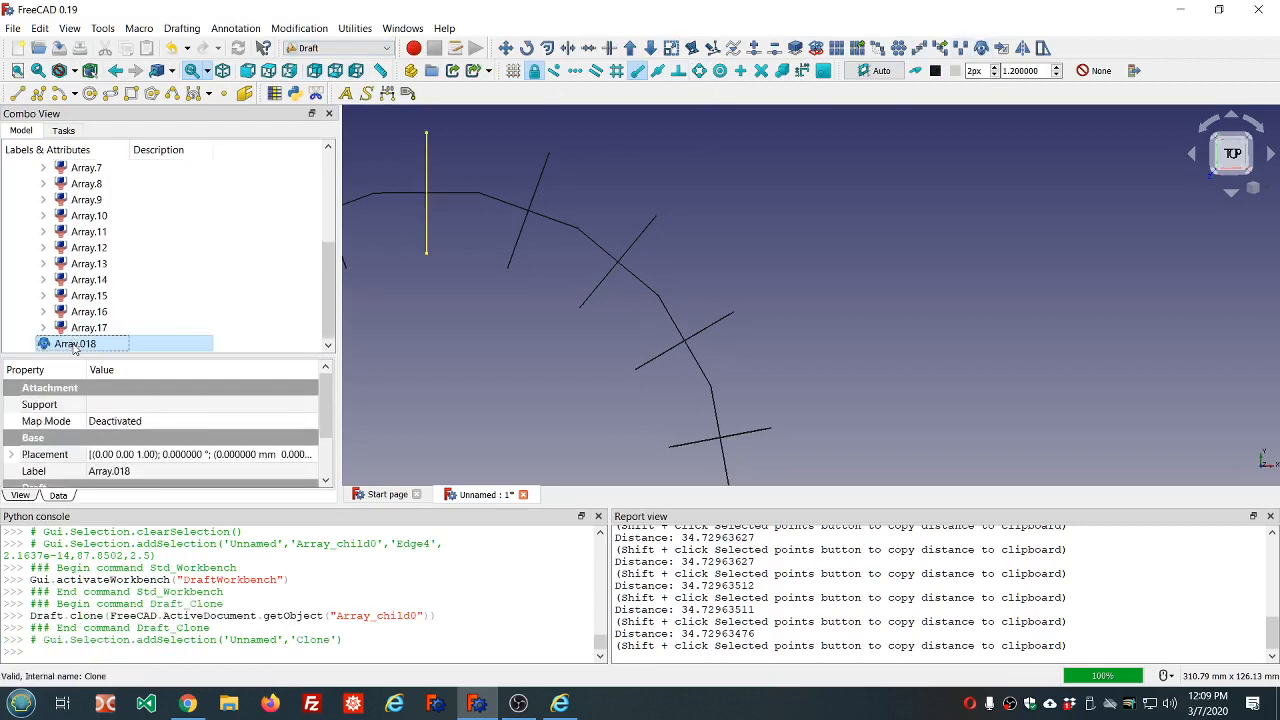
left_click(283, 456)
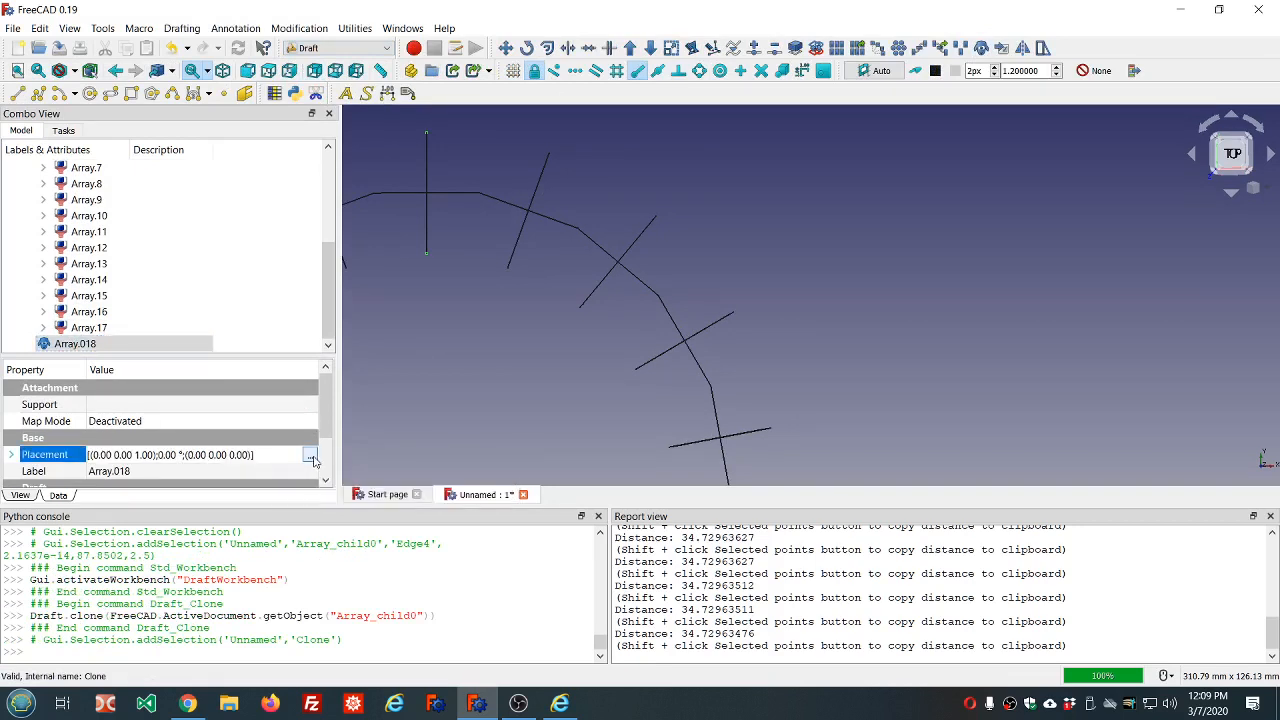
left_click(311, 455)
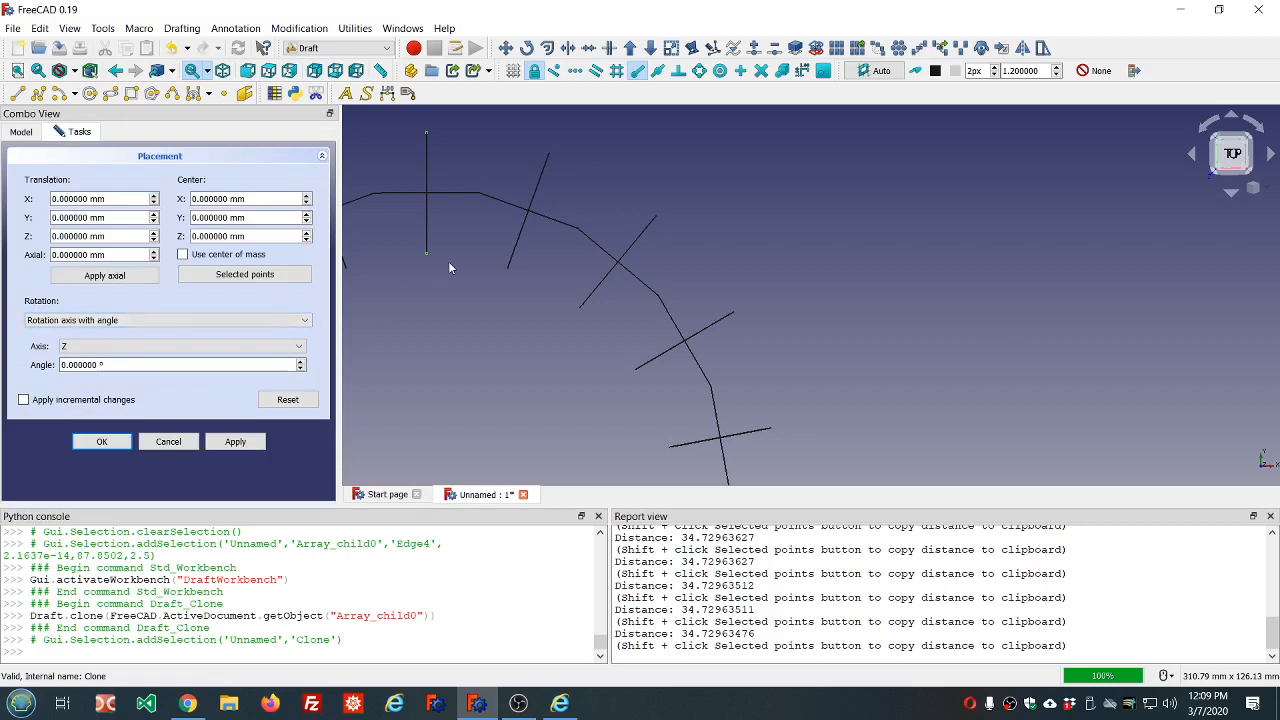
left_click(480, 192)
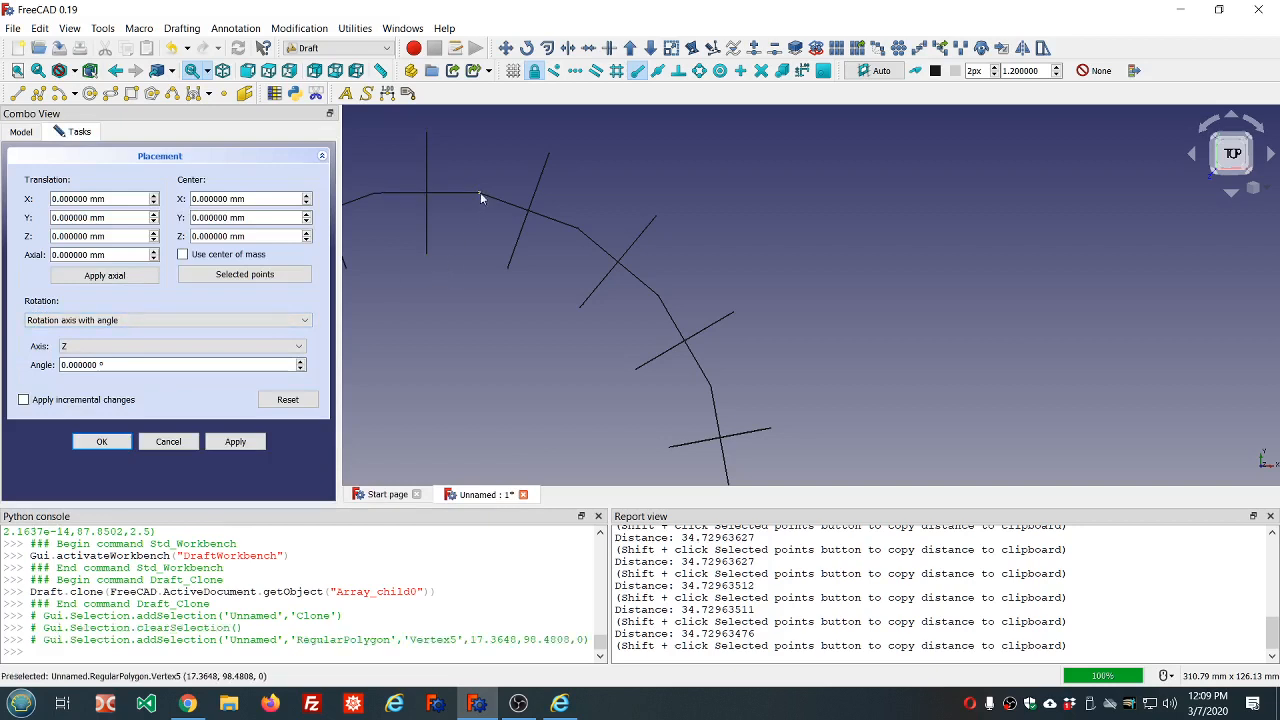
left_click(375, 194, "ctrl")
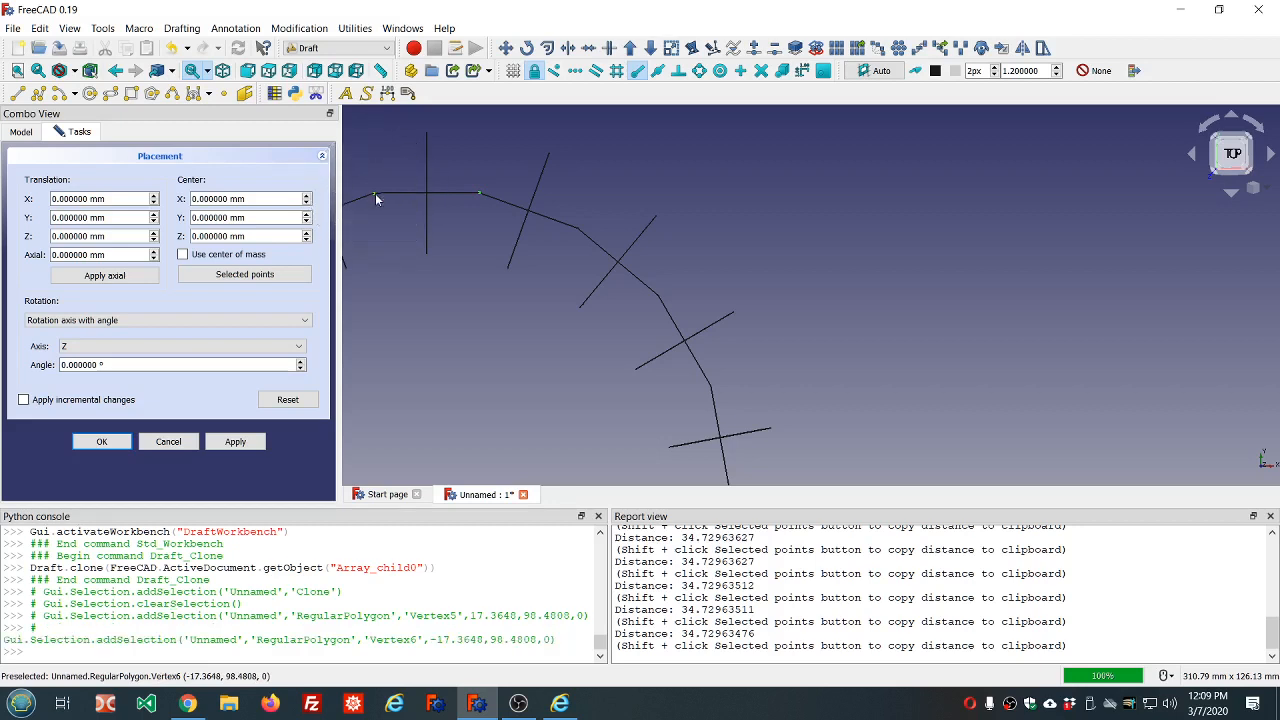
left_click(301, 278)
- Rotate the clone of Array.0 by 180° about its polygon edge axis and accept the placement
left_click(167, 366)
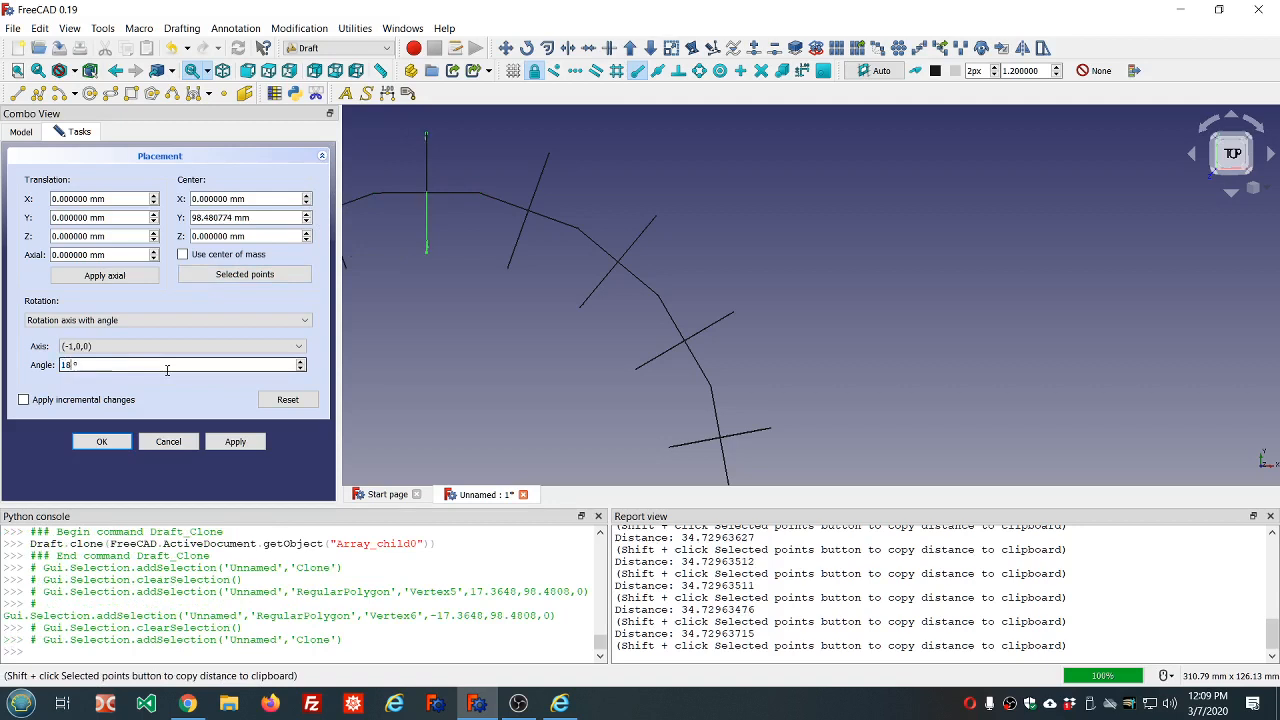
type("180")
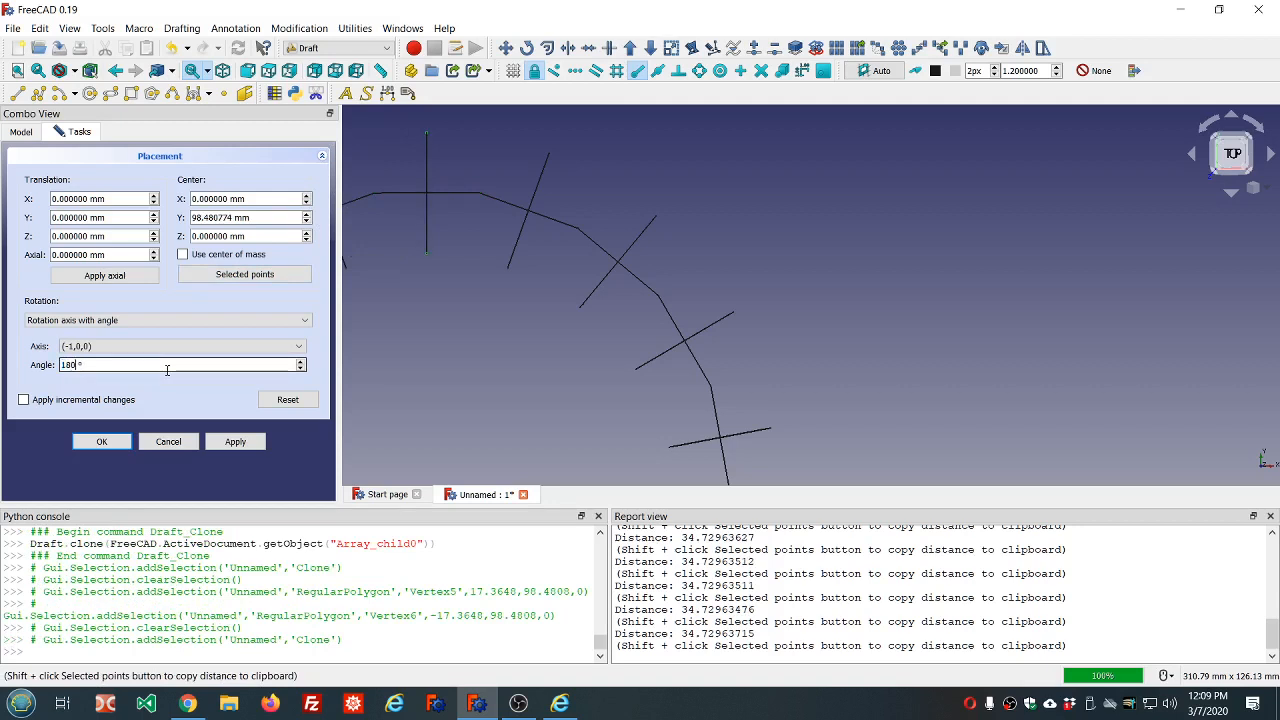
left_click(102, 442)
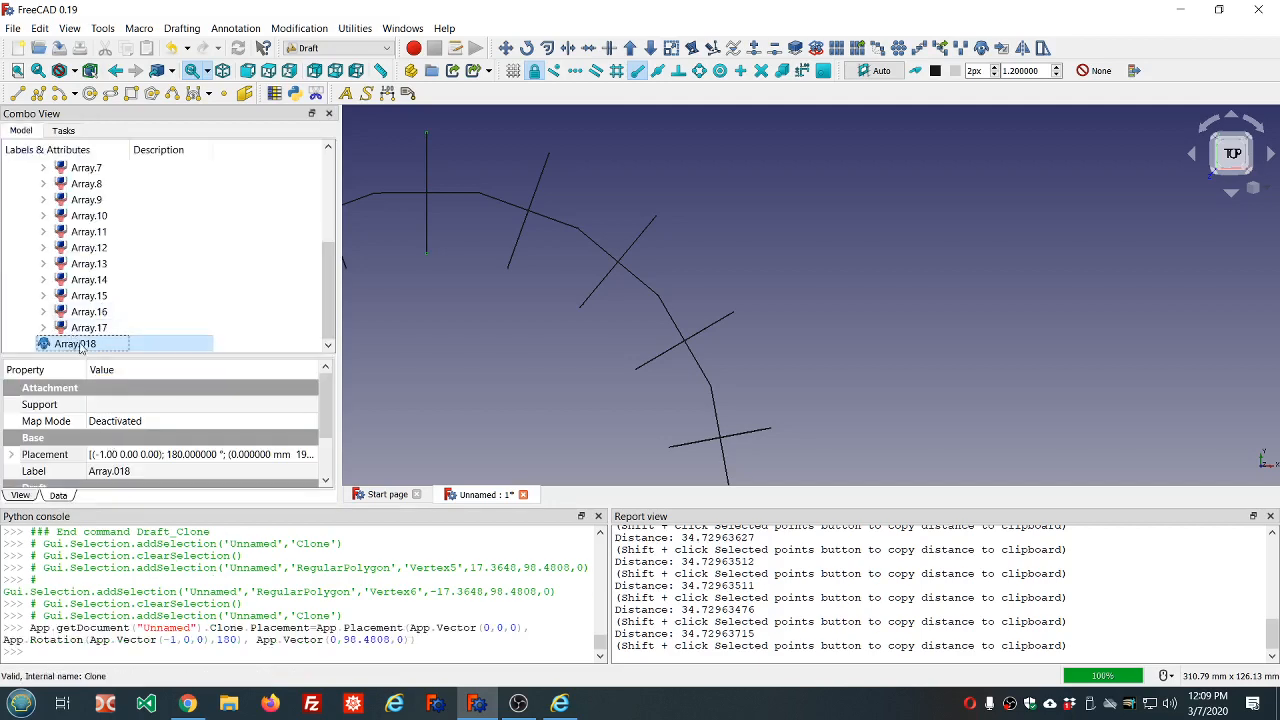
- Switch to the Part workbench with the whole ring of rectangles in an oblique view
scroll(580, 310, "down", 10)
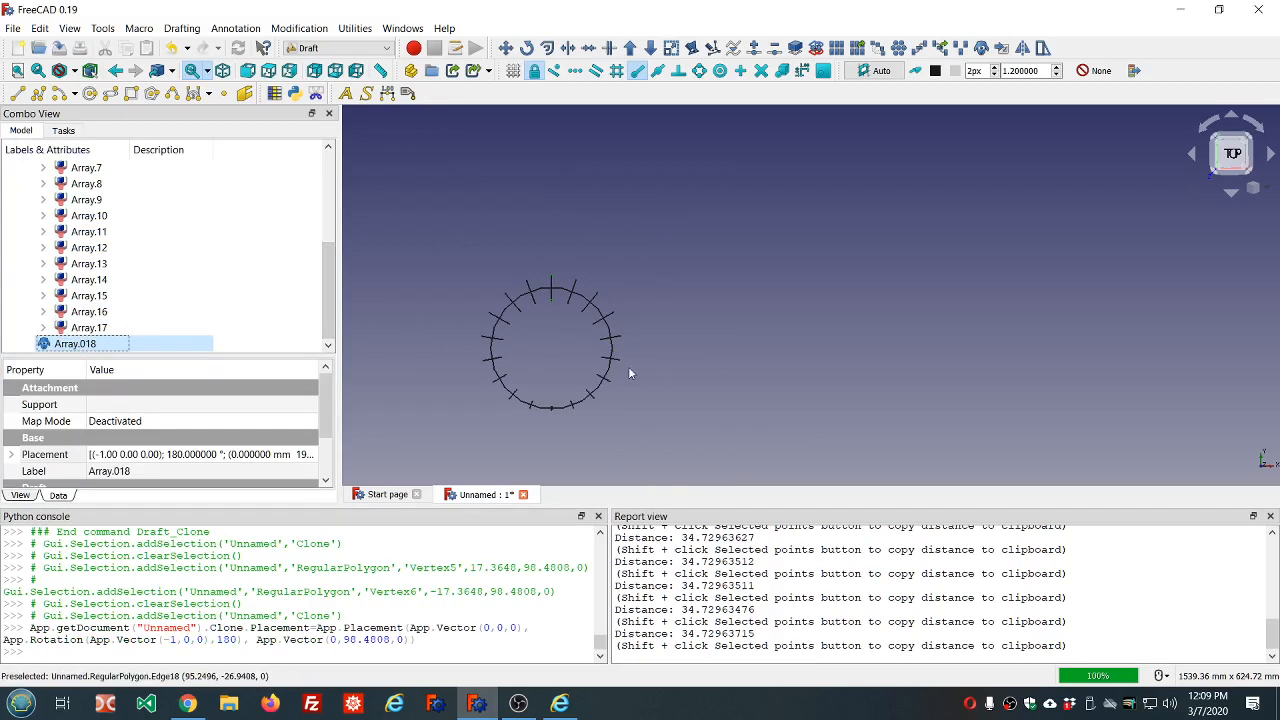
middle_click_drag(630, 390, 708, 358)
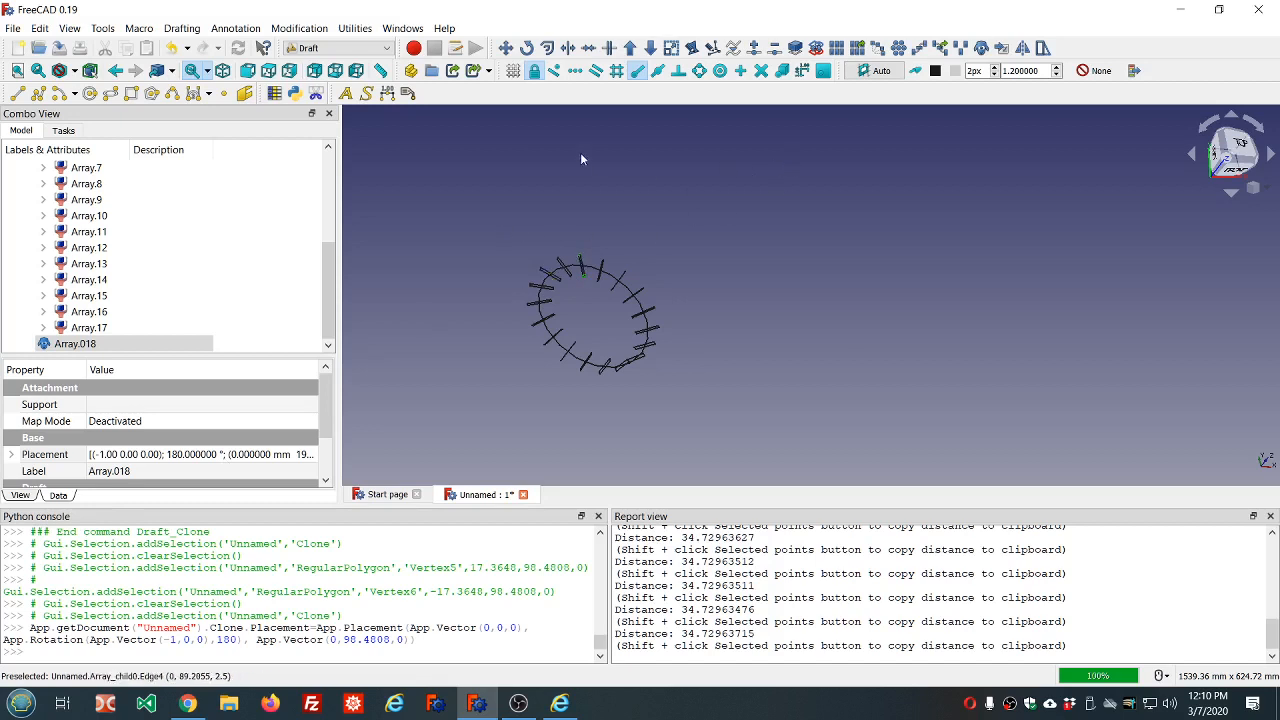
left_click(340, 48)
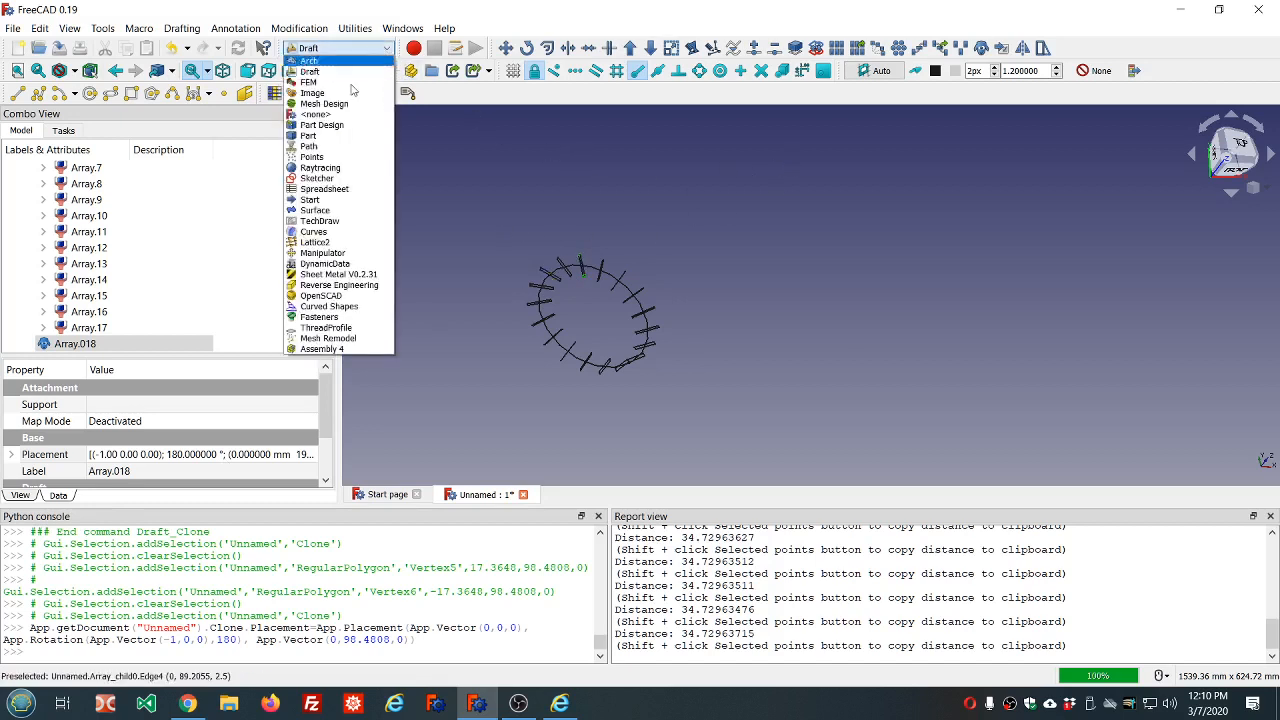
left_click(338, 135)
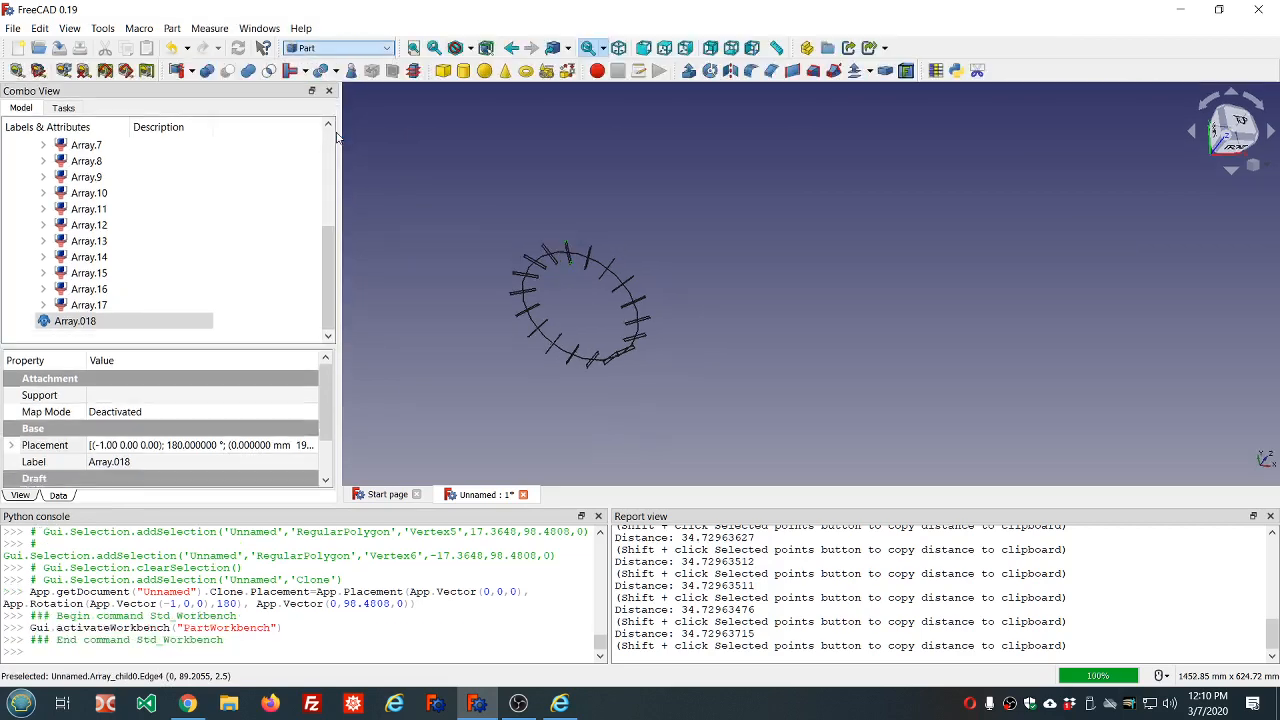
- Create a solid Loft through Array.0 to Array.17 in order, with the clone Array.018 as the last profile
left_click(813, 70)
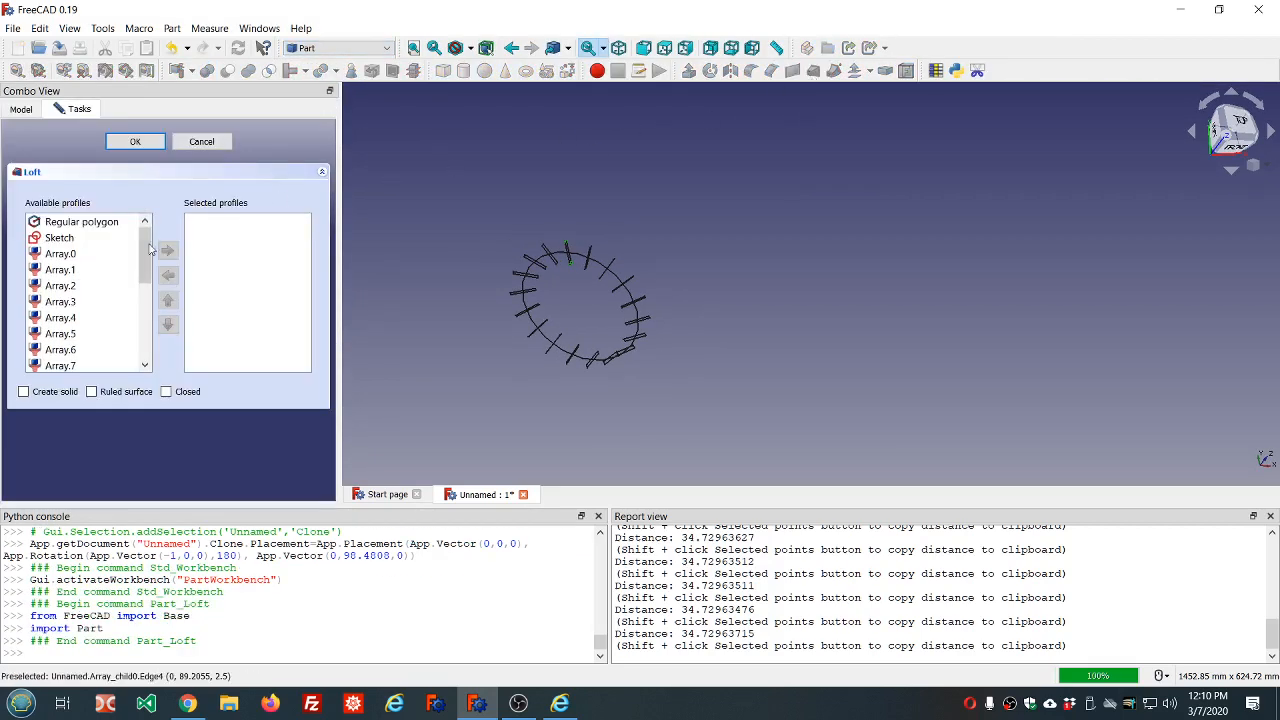
left_click(94, 253)
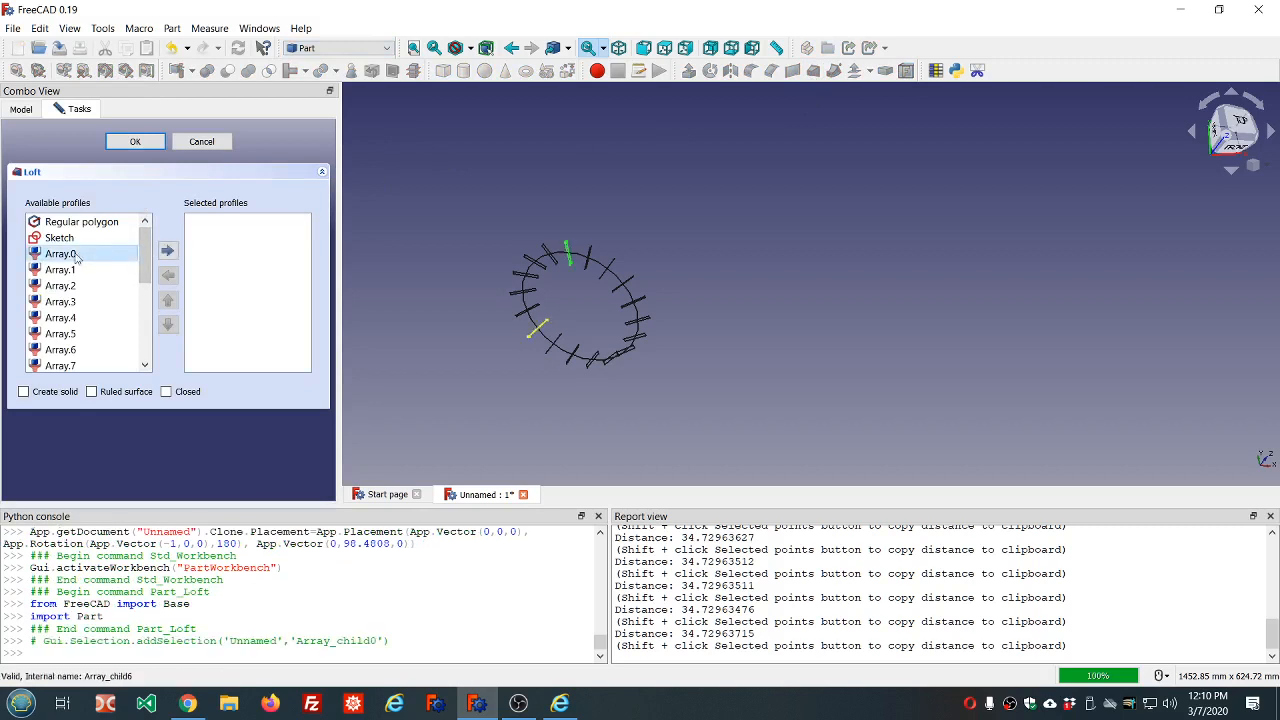
double_click(63, 254)
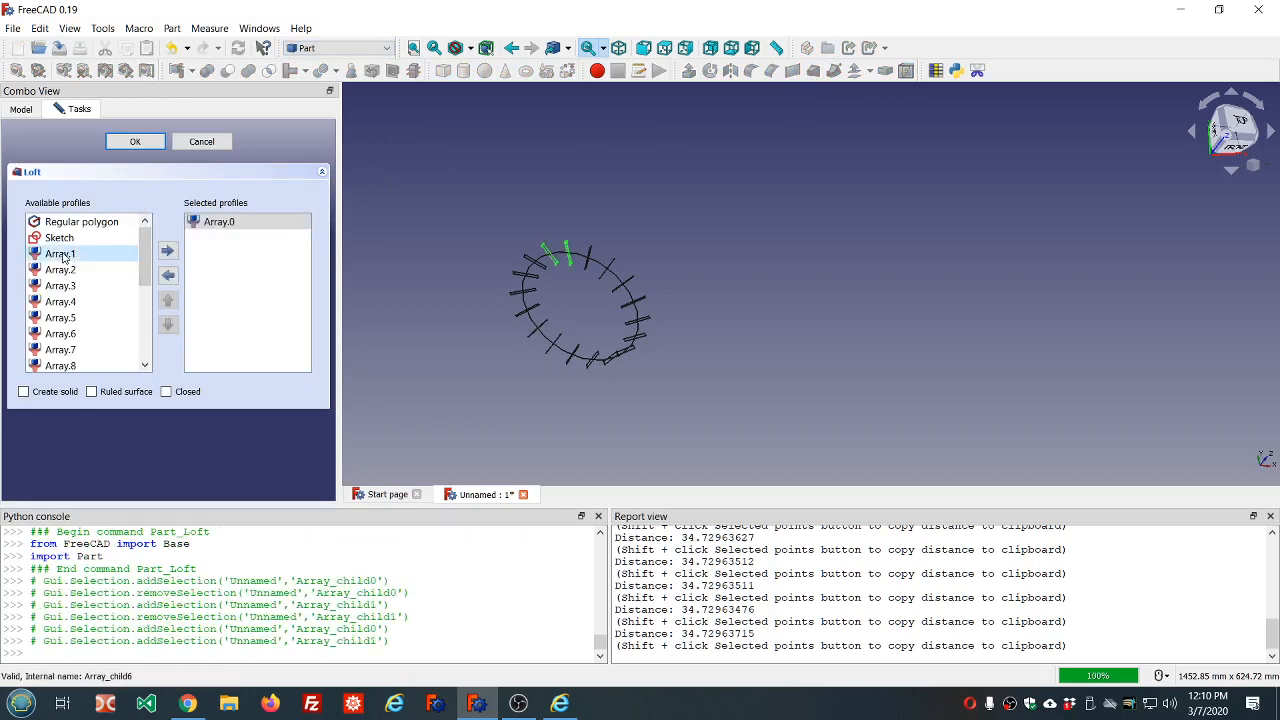
double_click(63, 254)
double_click(63, 254)
double_click(63, 254)
double_click(63, 254)
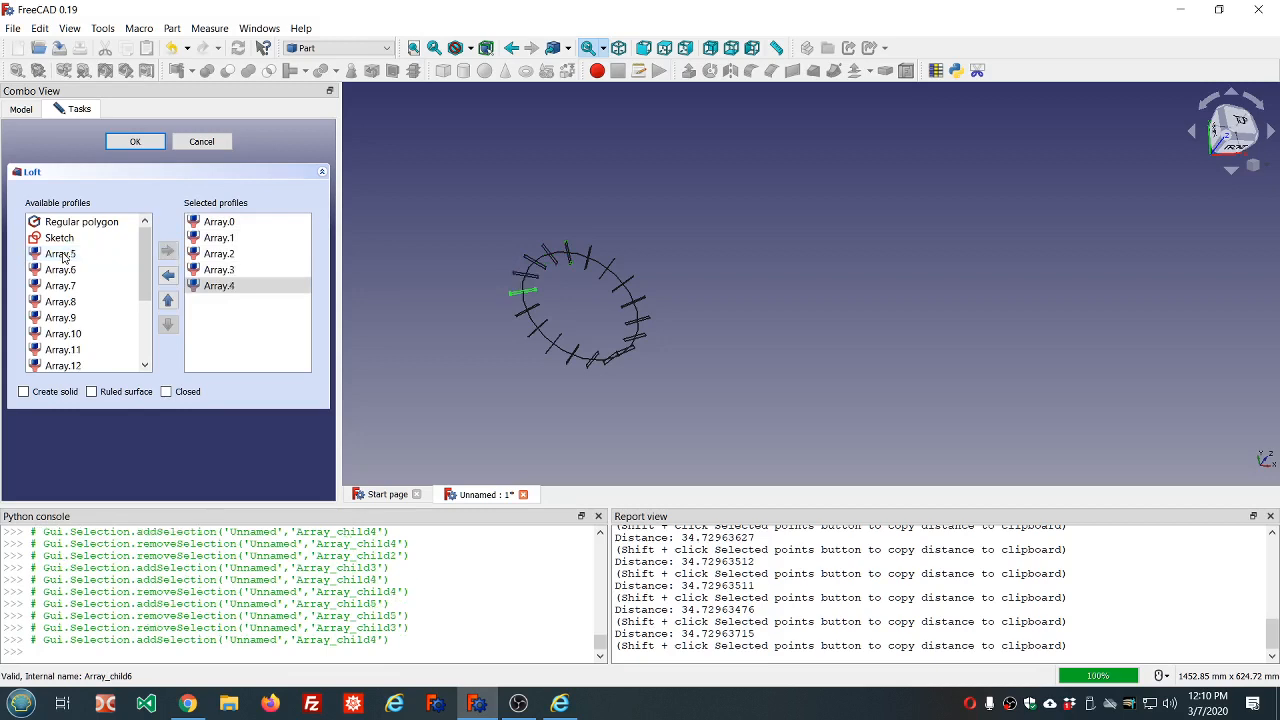
double_click(63, 254)
double_click(63, 254)
double_click(63, 254)
double_click(63, 254)
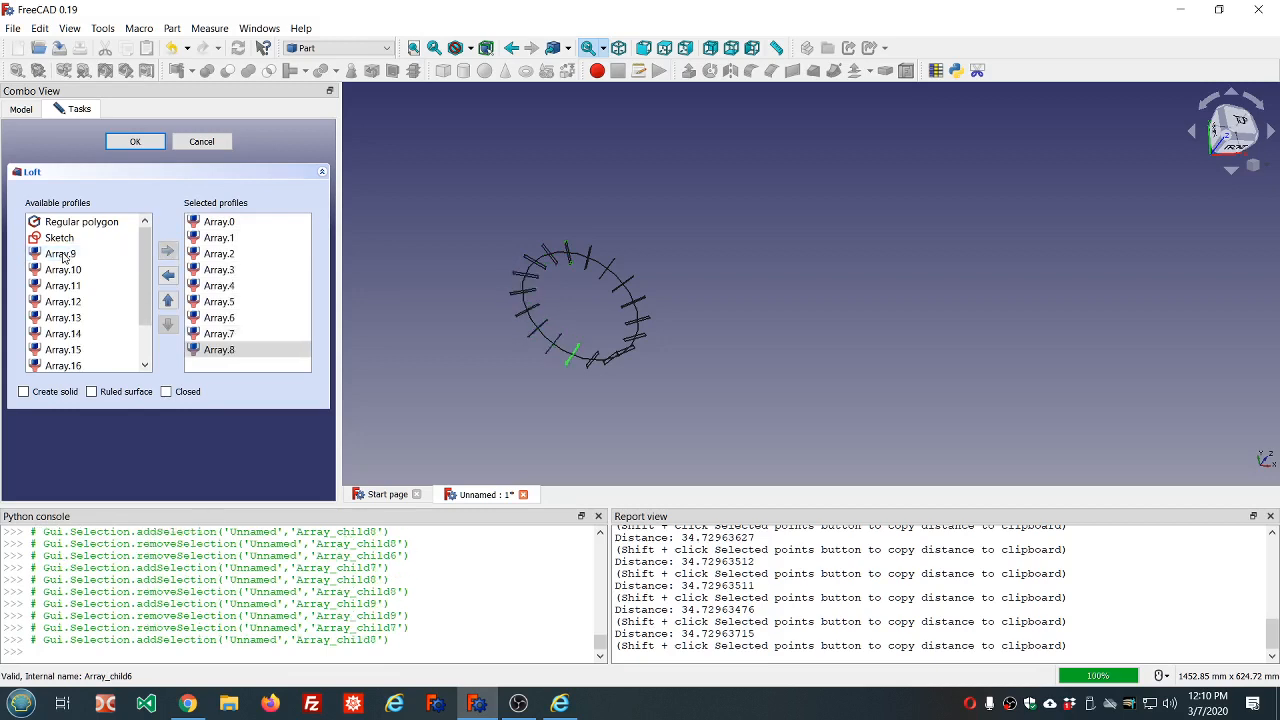
double_click(63, 254)
left_click(63, 254)
double_click(63, 254)
double_click(63, 254)
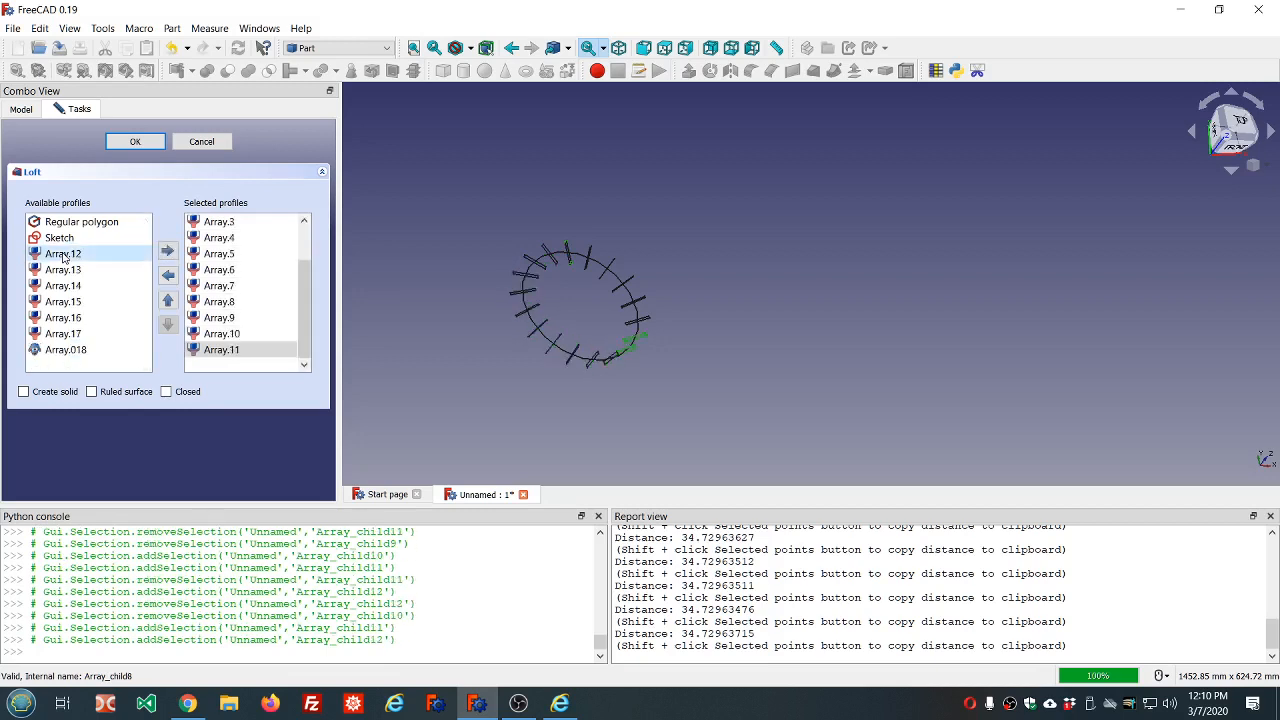
double_click(63, 254)
double_click(63, 254)
double_click(63, 254)
double_click(63, 254)
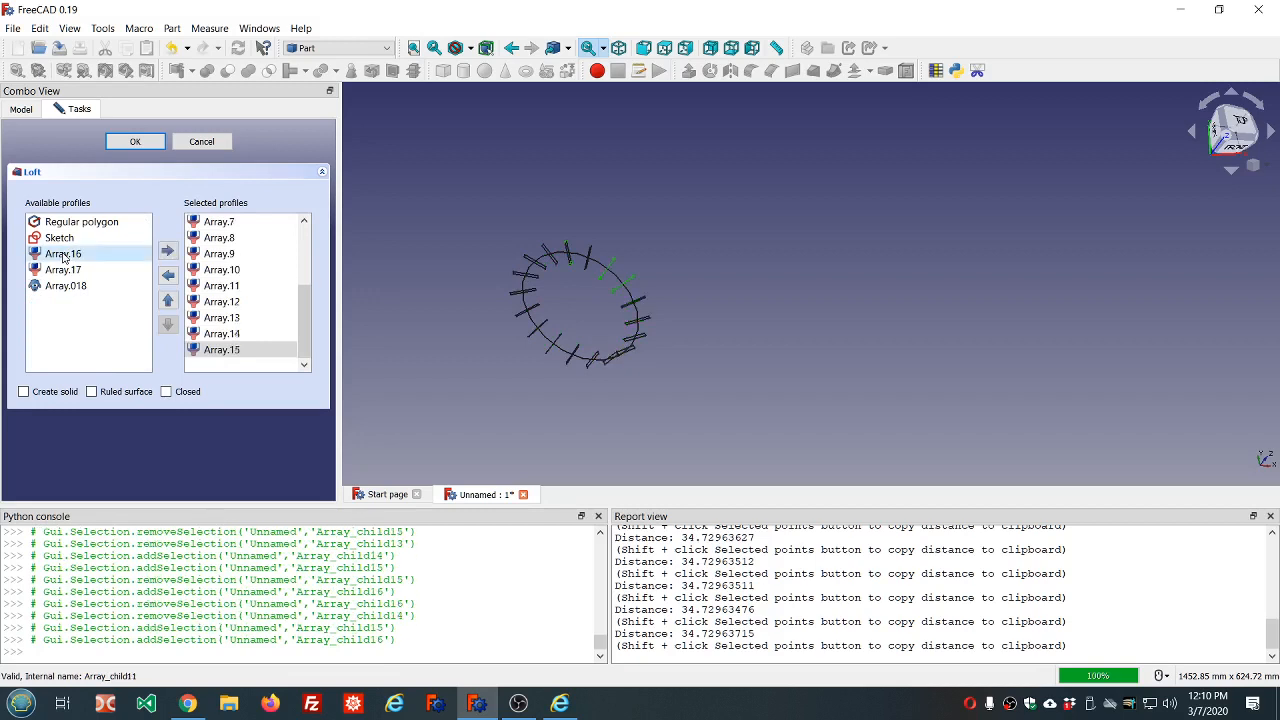
double_click(63, 254)
double_click(63, 254)
double_click(63, 254)
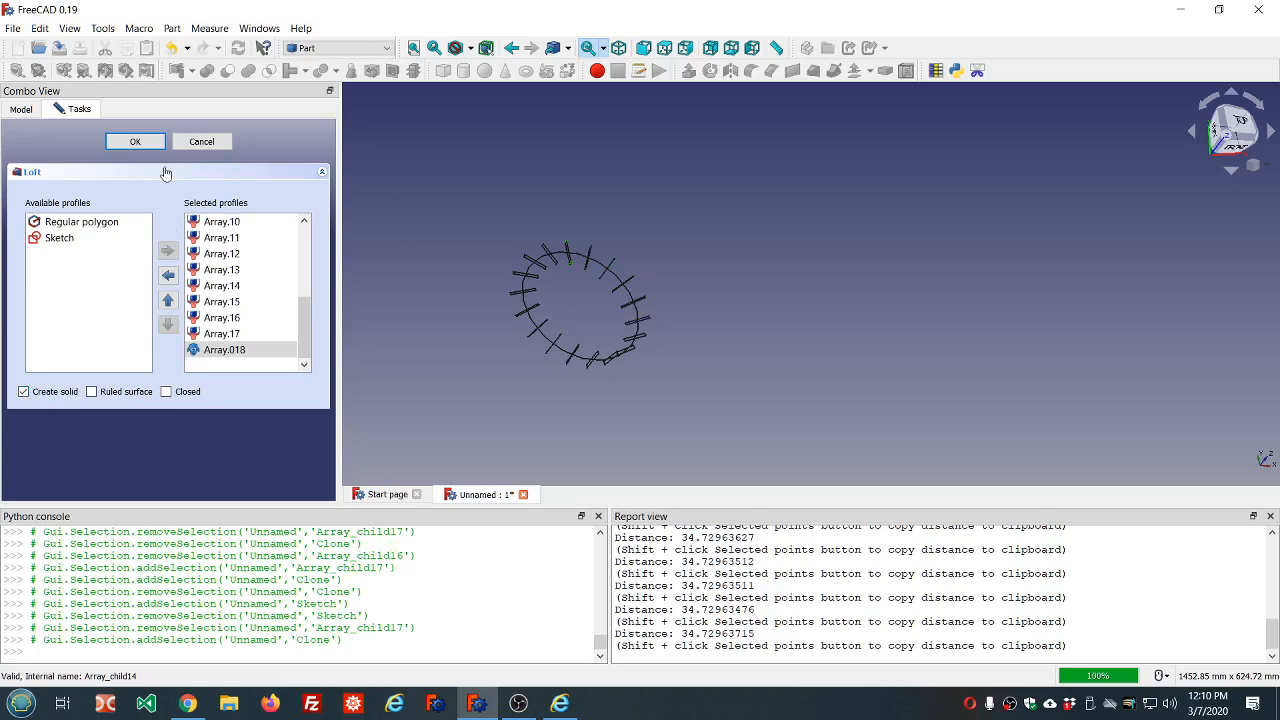
left_click(136, 142)
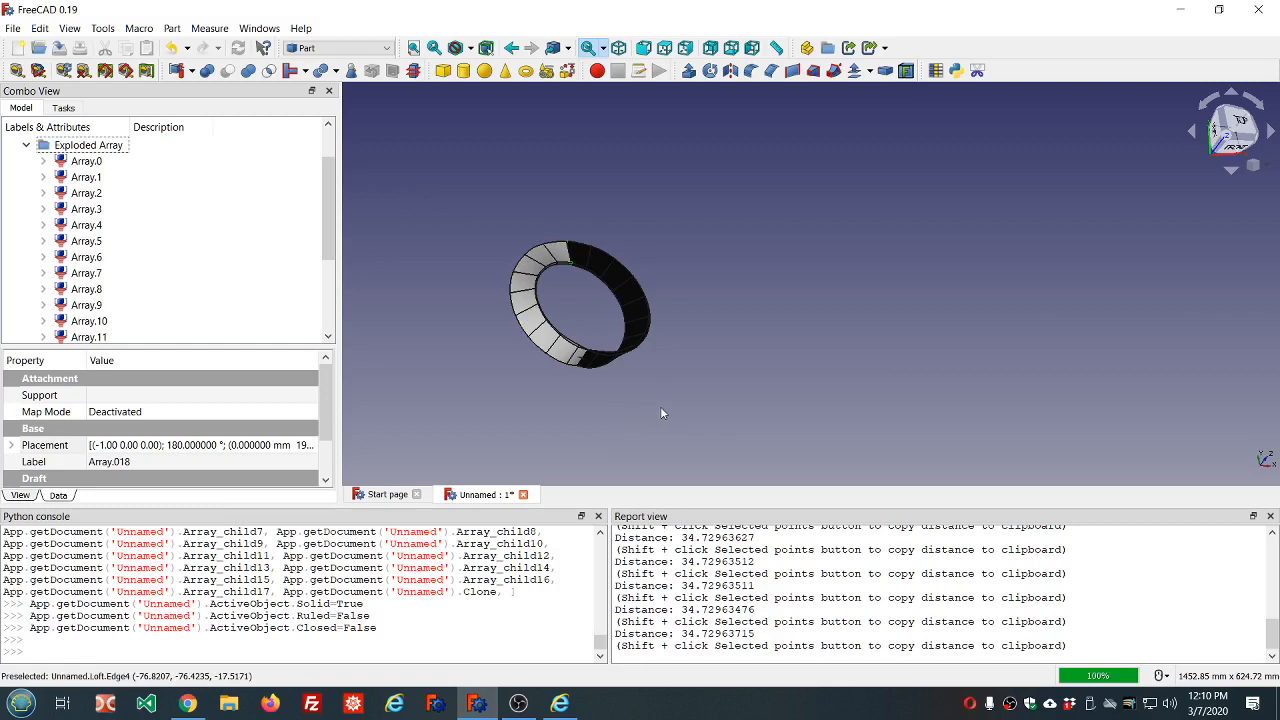
- Collapse the Exploded Array group and open the view properties of the Loft
middle_click_drag(666, 397, 558, 374)
middle_click_drag(669, 202, 704, 217)
scroll(566, 211, "up", 8)
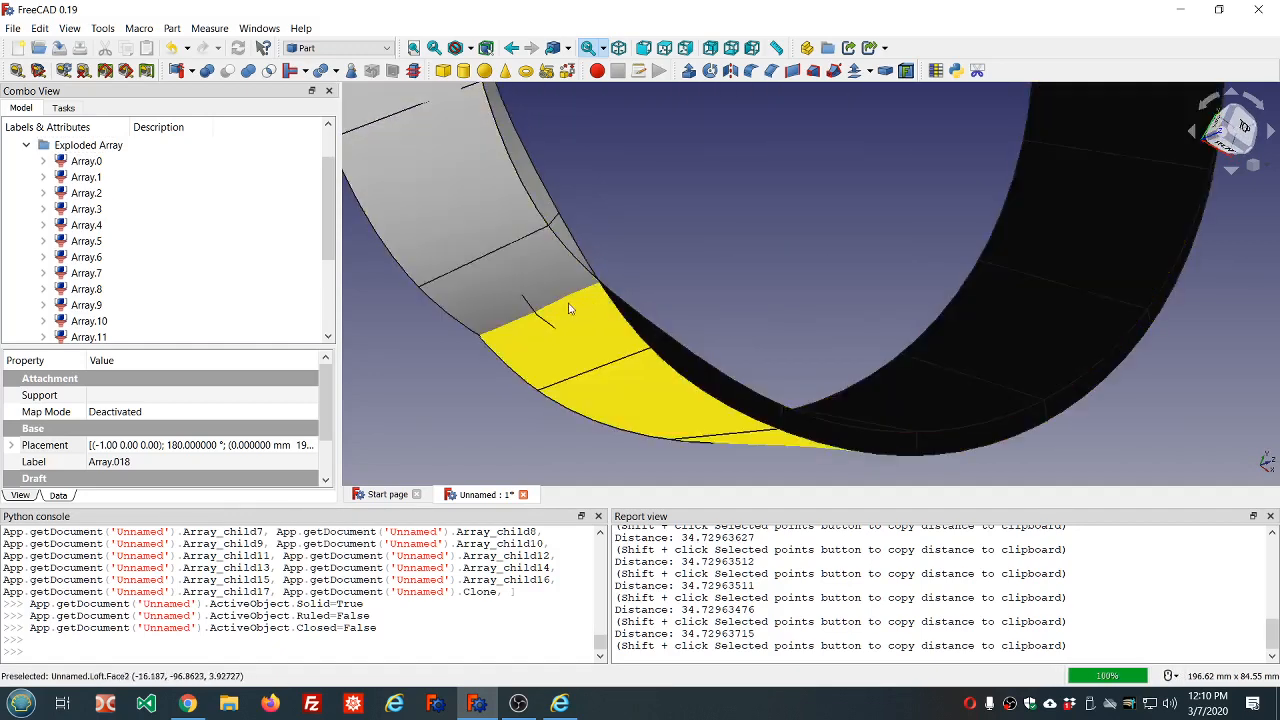
scroll(574, 318, "down", 5)
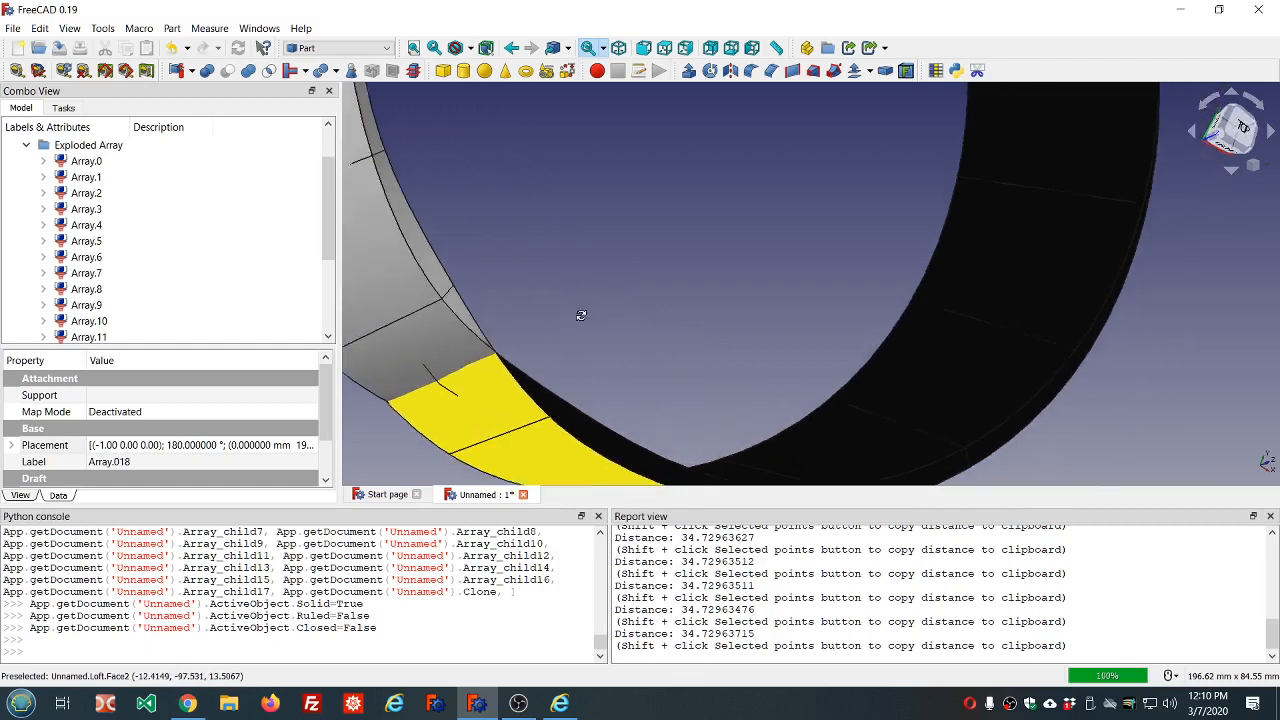
middle_click_drag(572, 317, 516, 353)
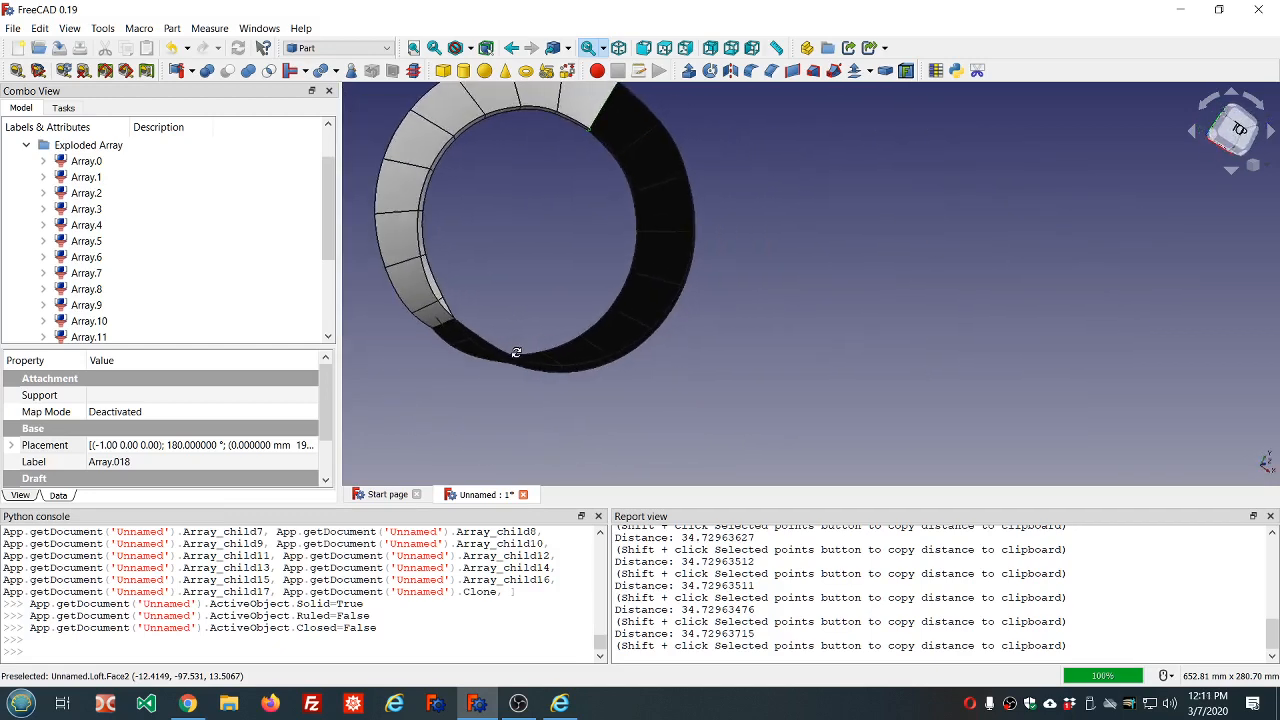
left_click(26, 145)
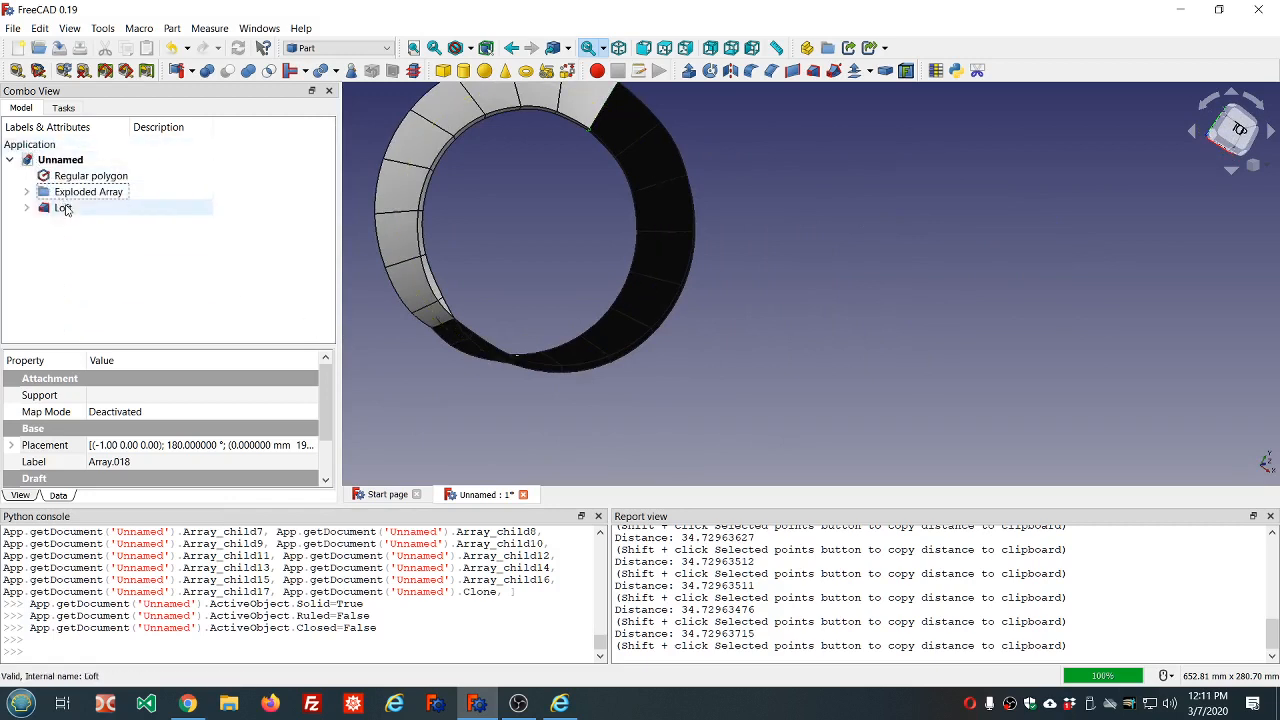
left_click(63, 208)
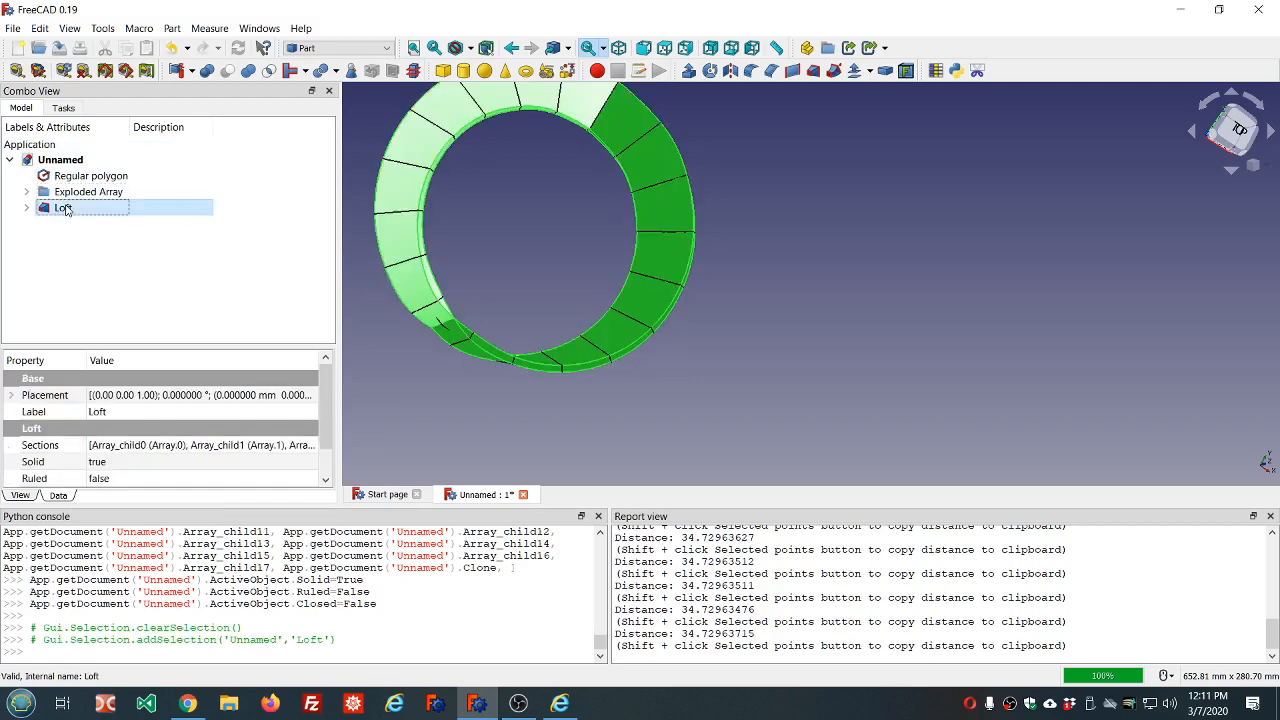
left_click(20, 496)
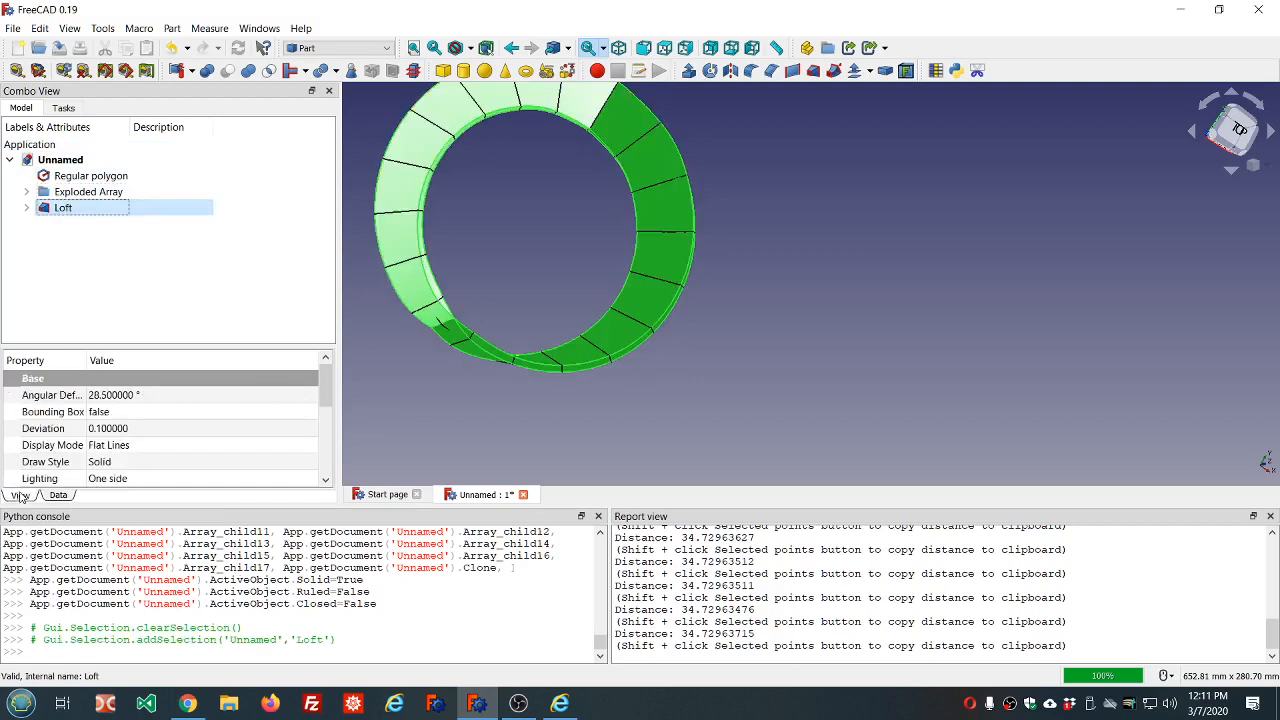
- Examine the loft's Lighting property and the light and dark shading of its faces around the ring
scroll(160, 430, "down", 2)
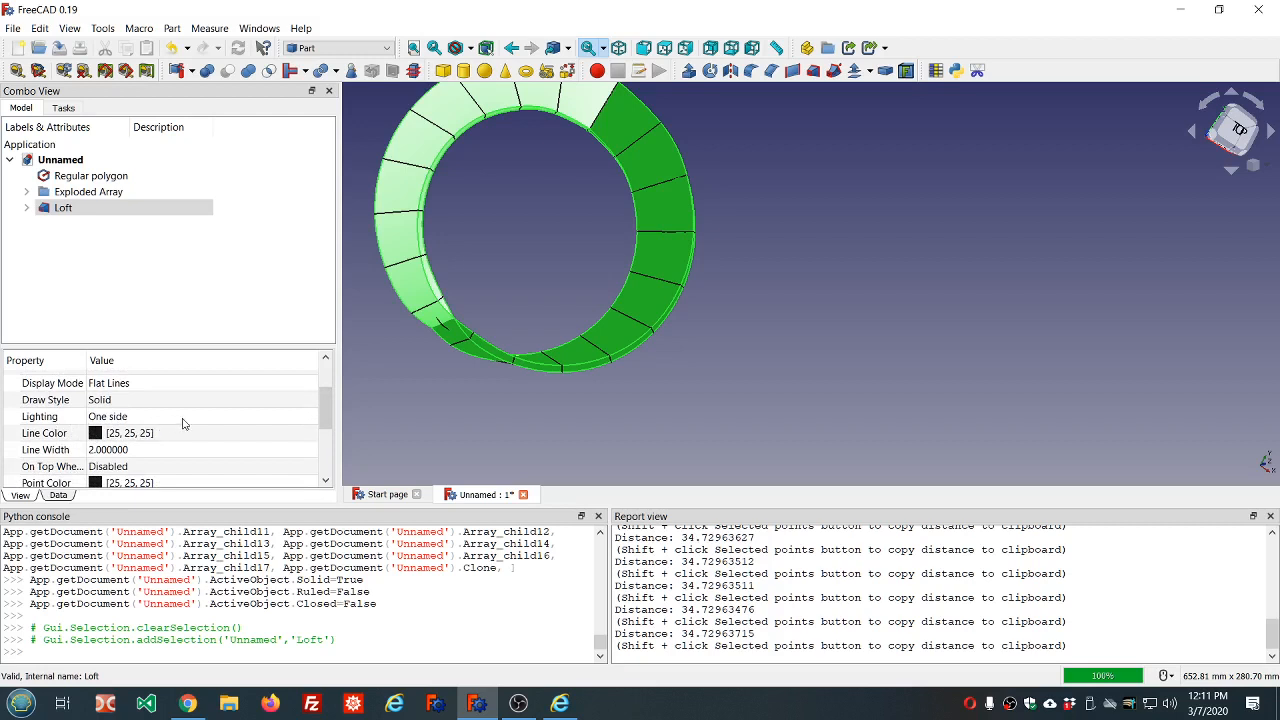
left_click(183, 418)
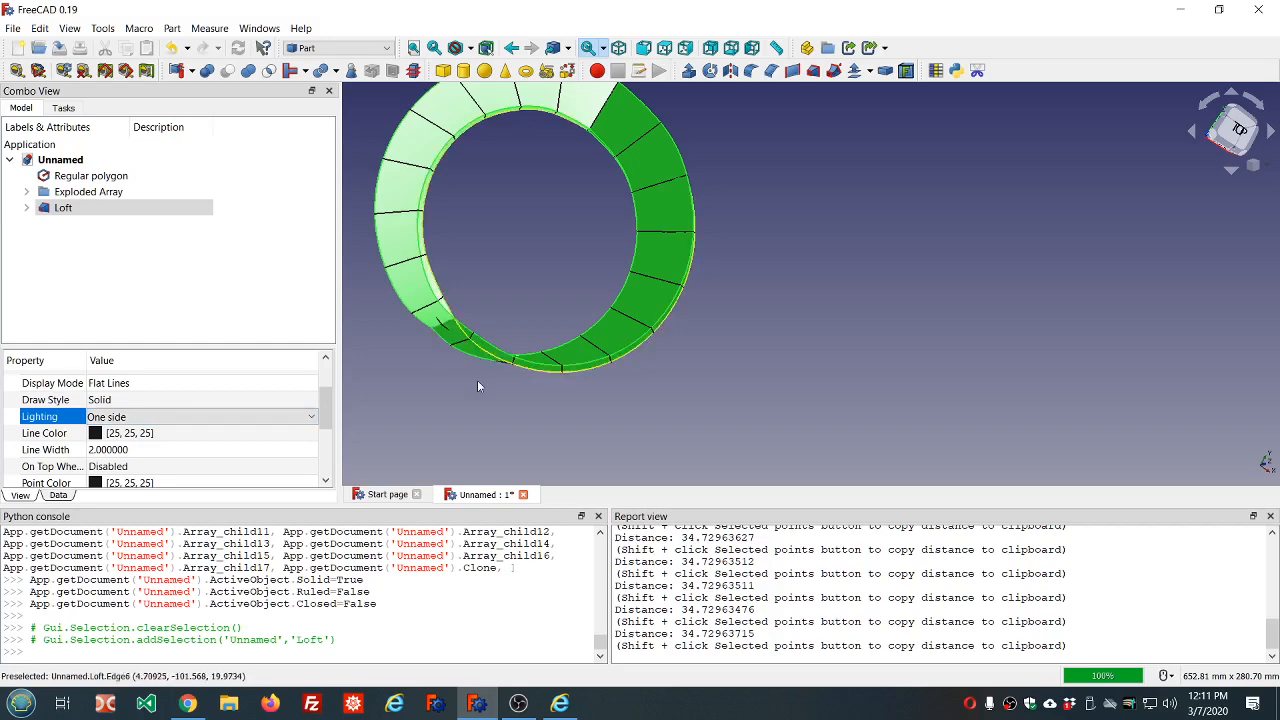
middle_click_drag(477, 380, 409, 405)
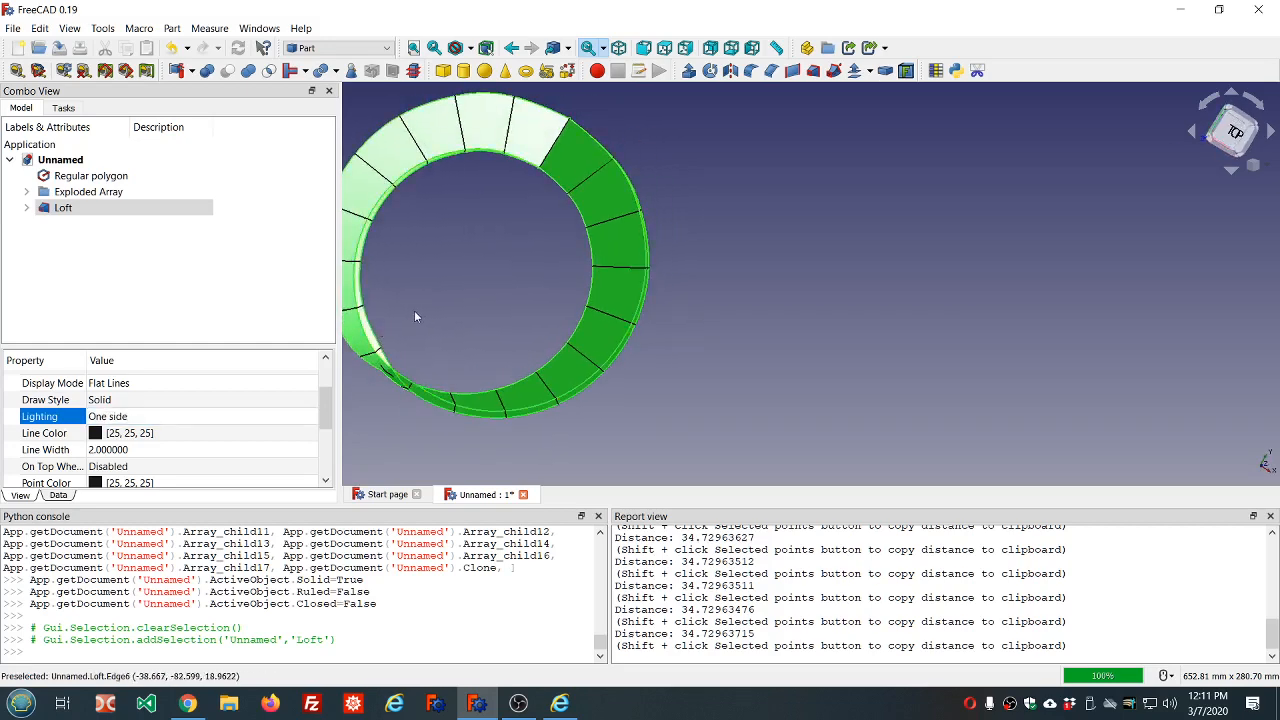
middle_click_drag(428, 309, 467, 309)
left_click(733, 291)
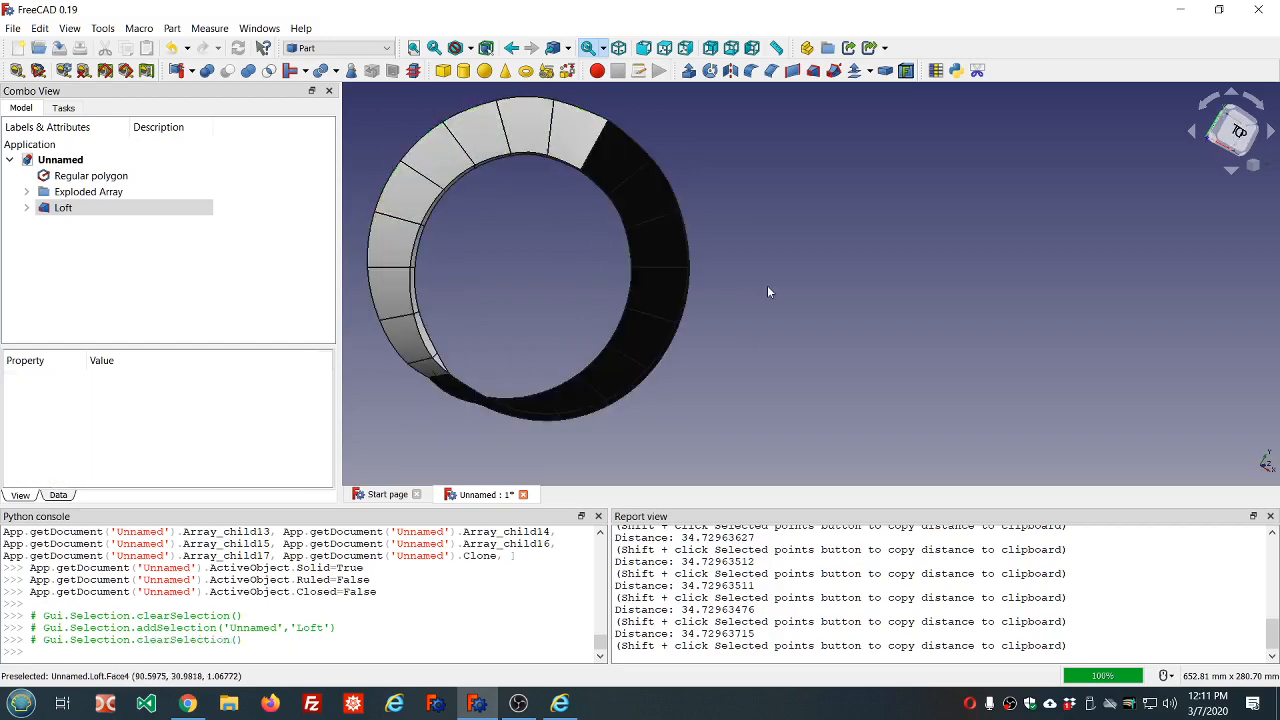
middle_click_drag(443, 451, 524, 425)
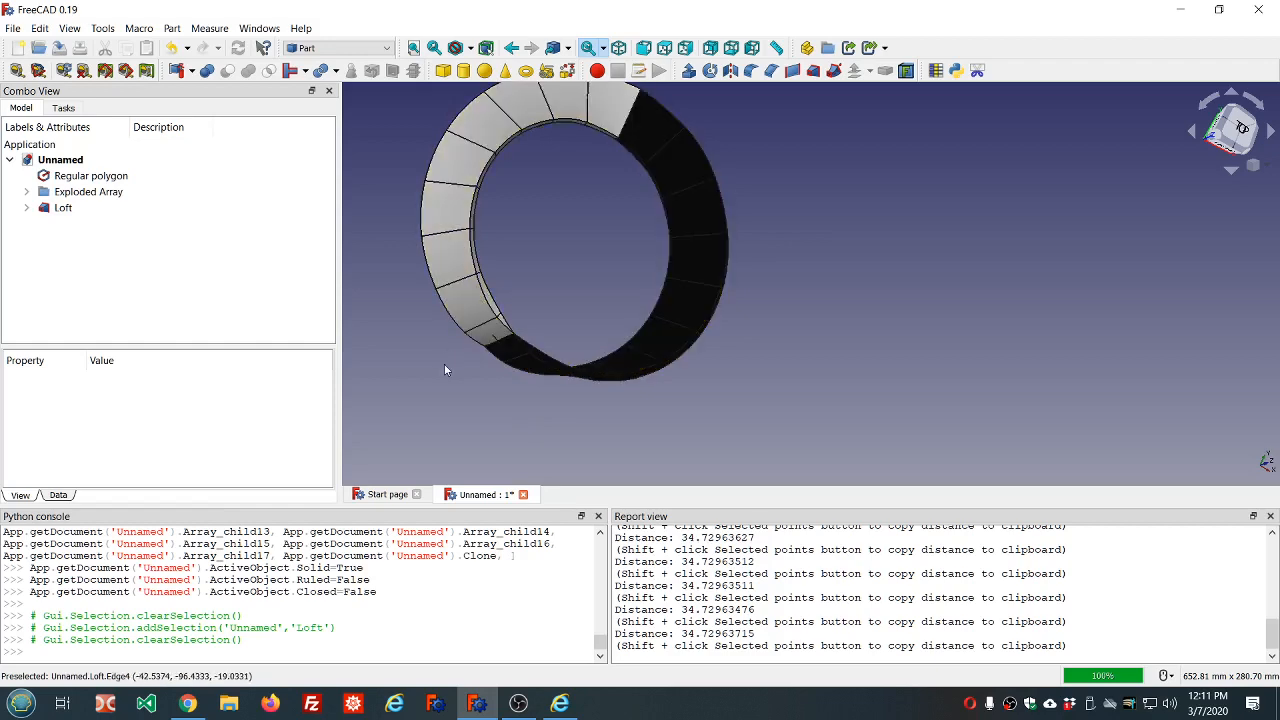
left_click(458, 308)
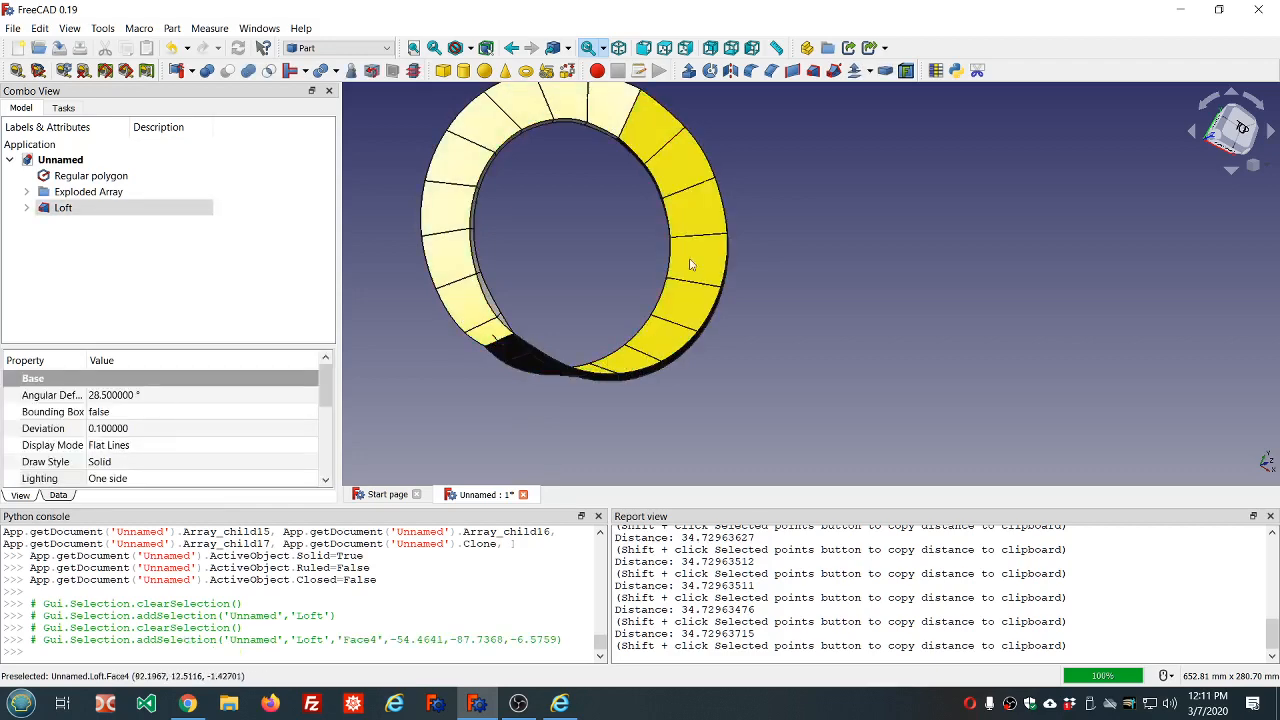
left_click(783, 219)
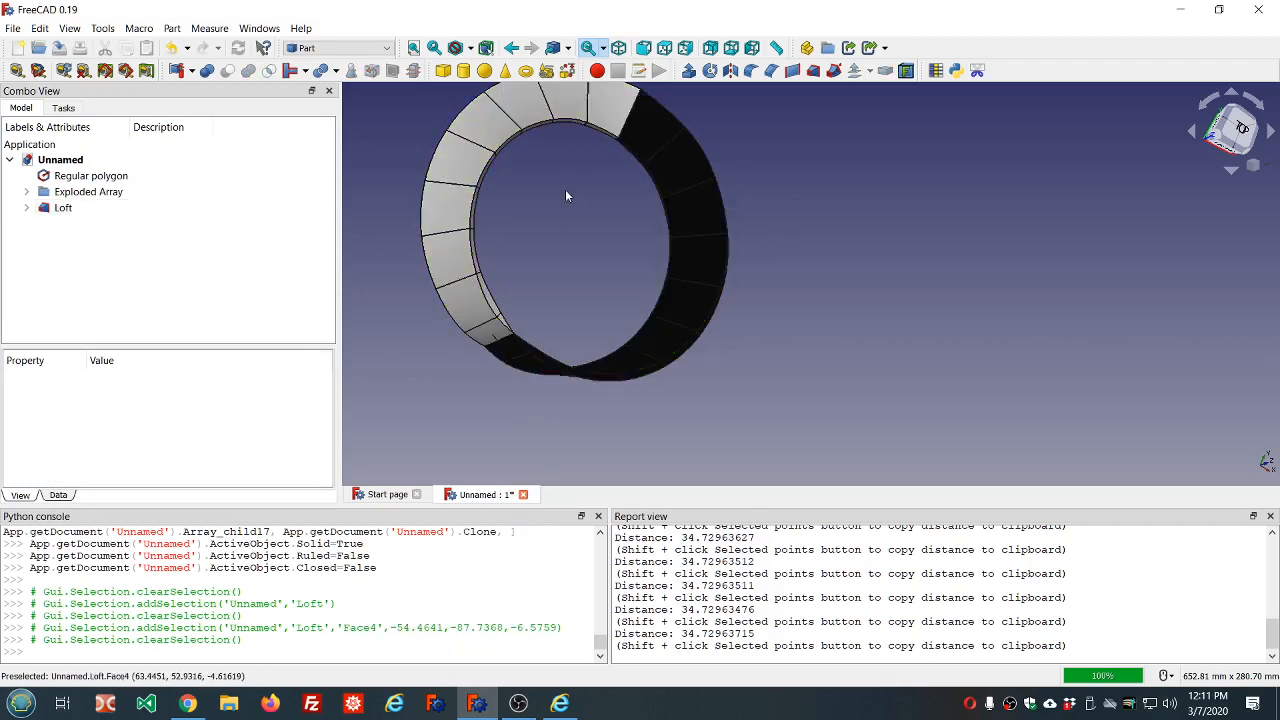
- Create a plane primitive 10 mm long and 10 mm wide at the centre of the loft ring
left_click(546, 72)
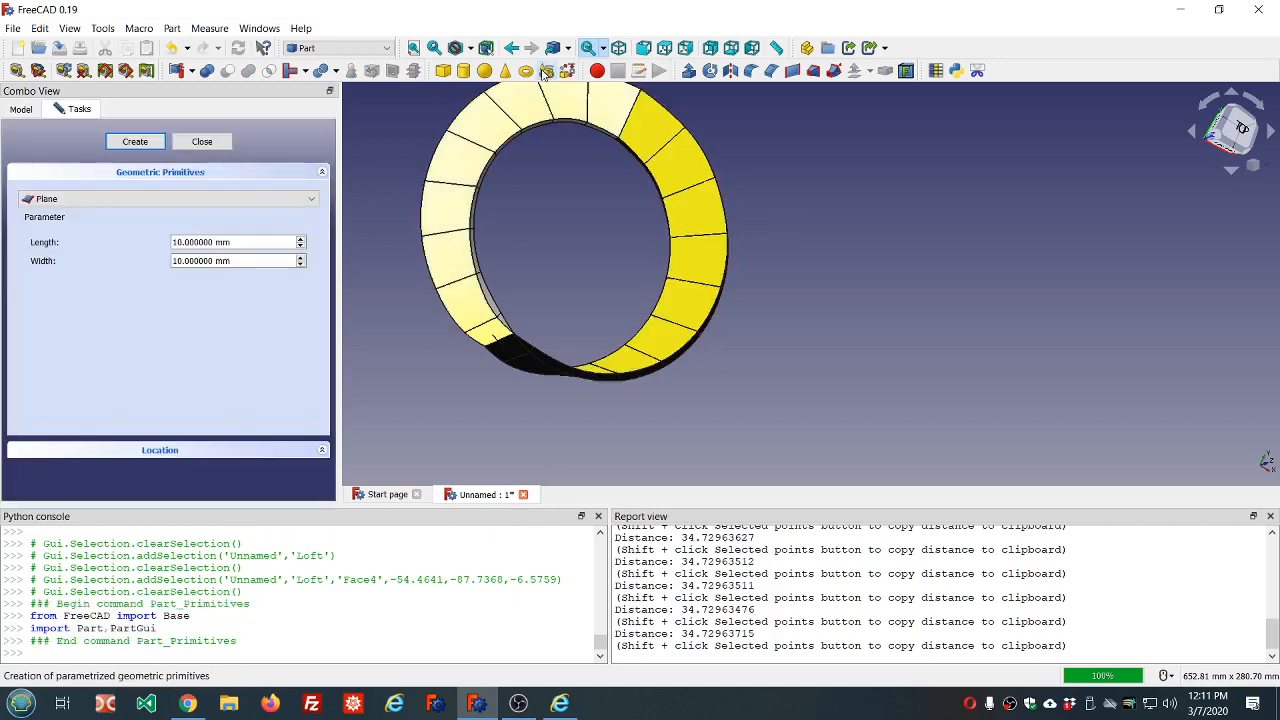
left_click(130, 143)
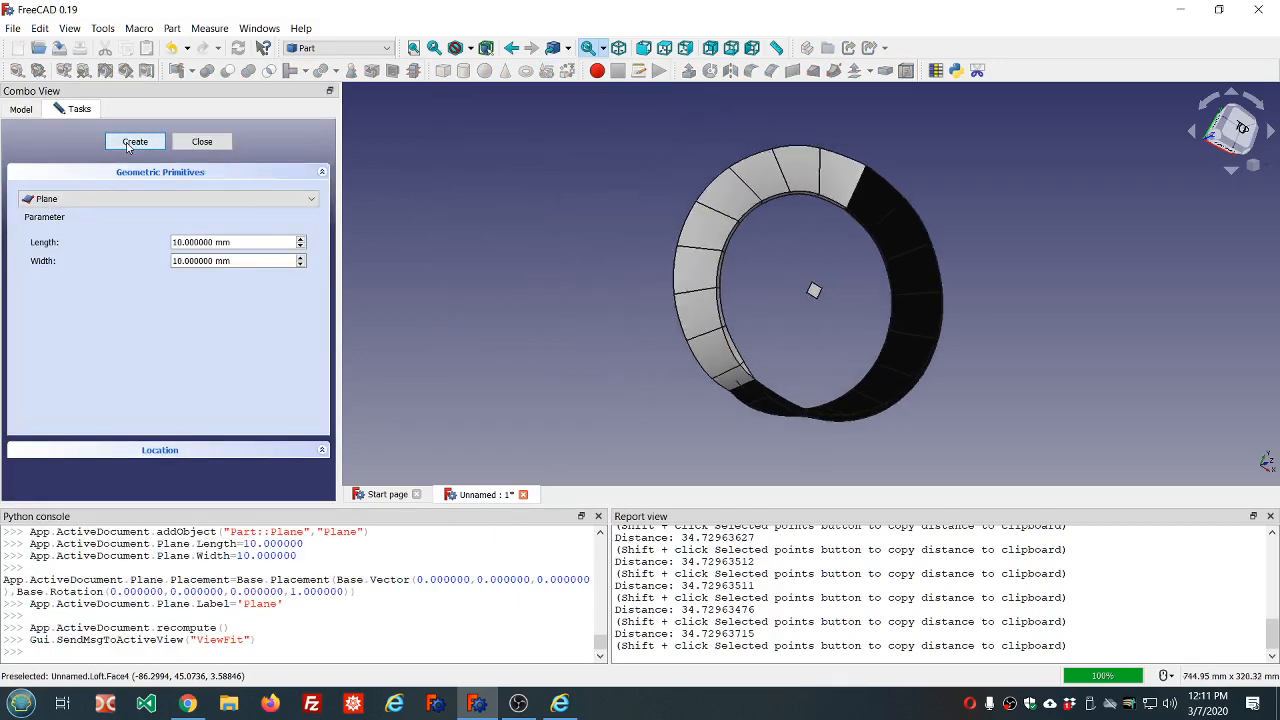
left_click(205, 143)
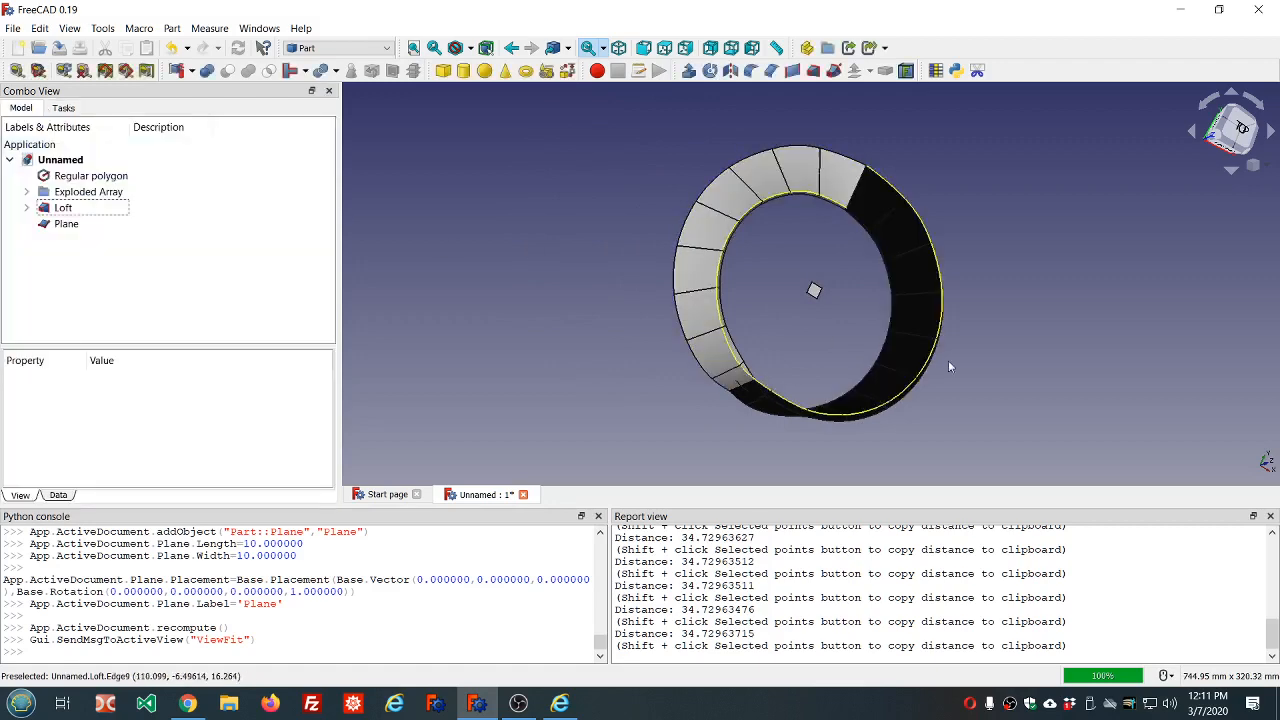
scroll(847, 300, "up", 5)
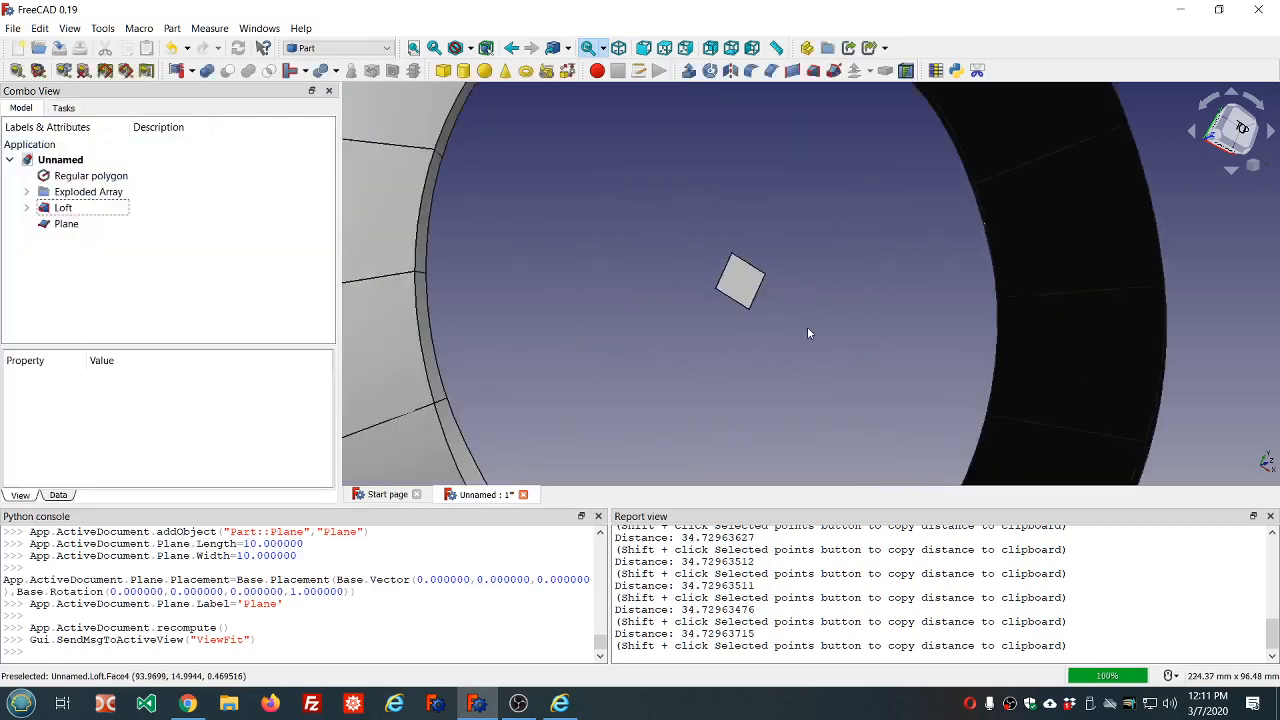
middle_click_drag(806, 352, 741, 343)
scroll(741, 343, "down", 3)
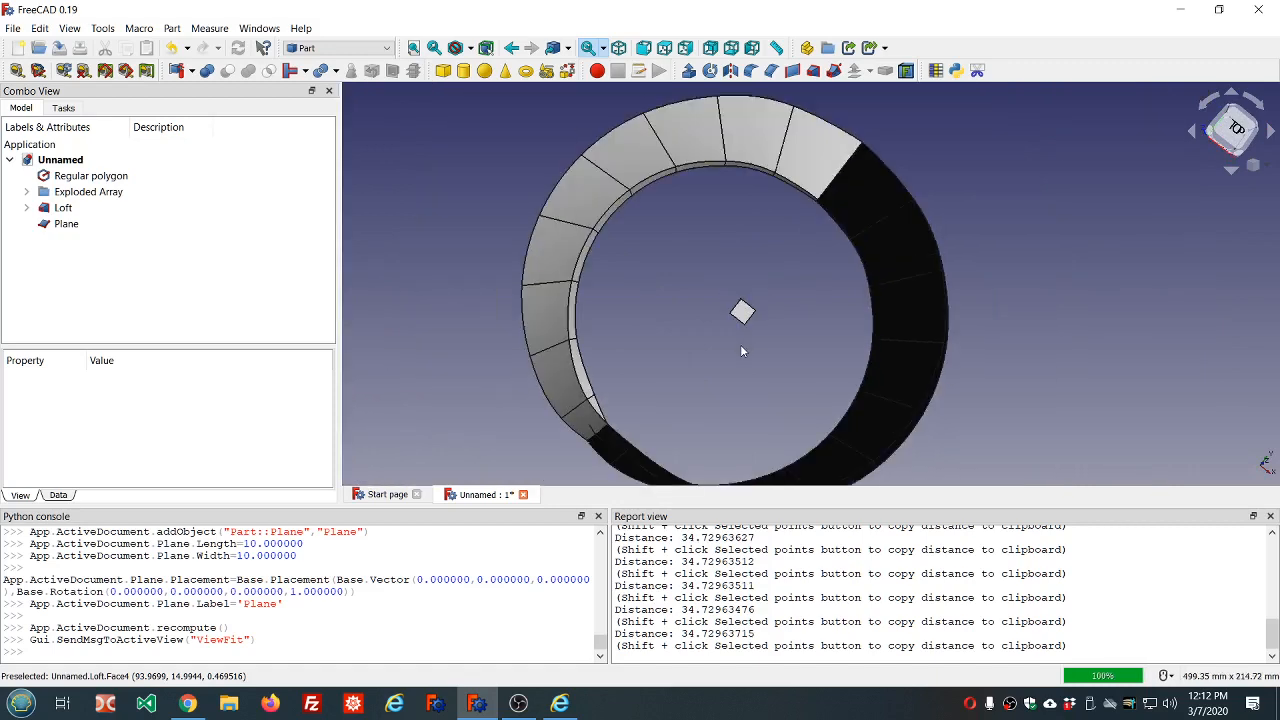
scroll(748, 319, "down", 4)
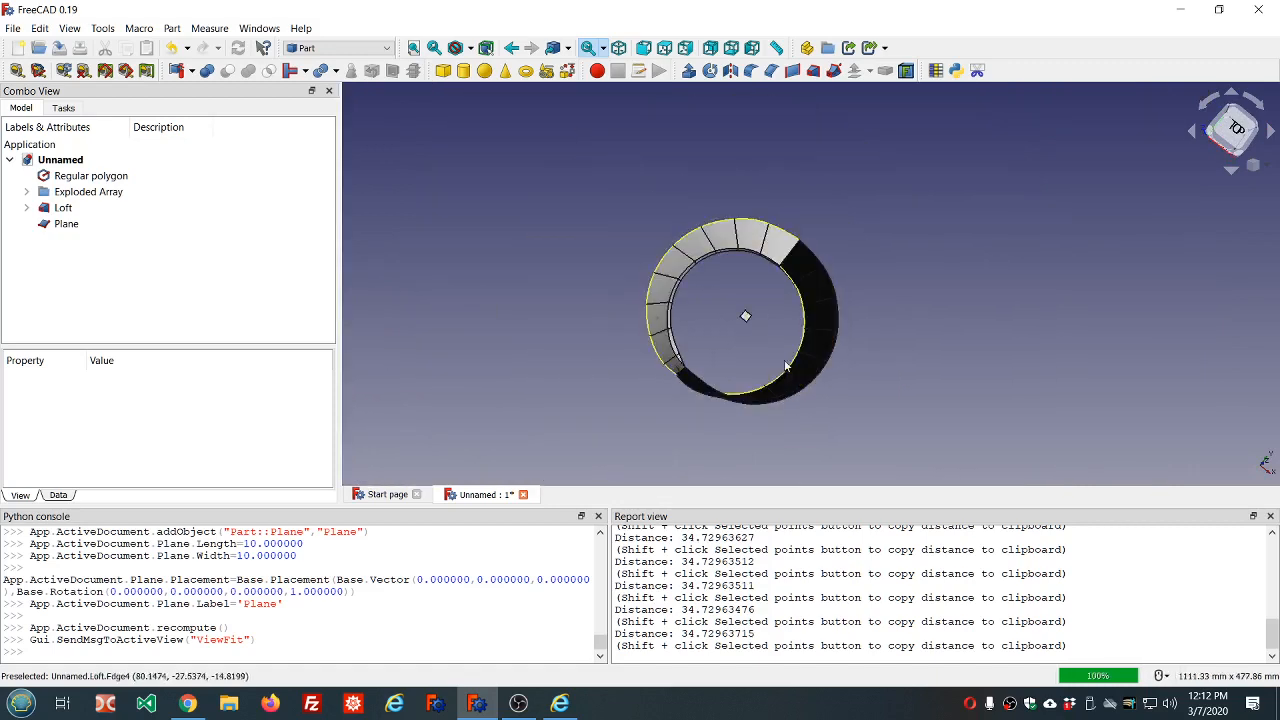
scroll(856, 364, "up", 2)
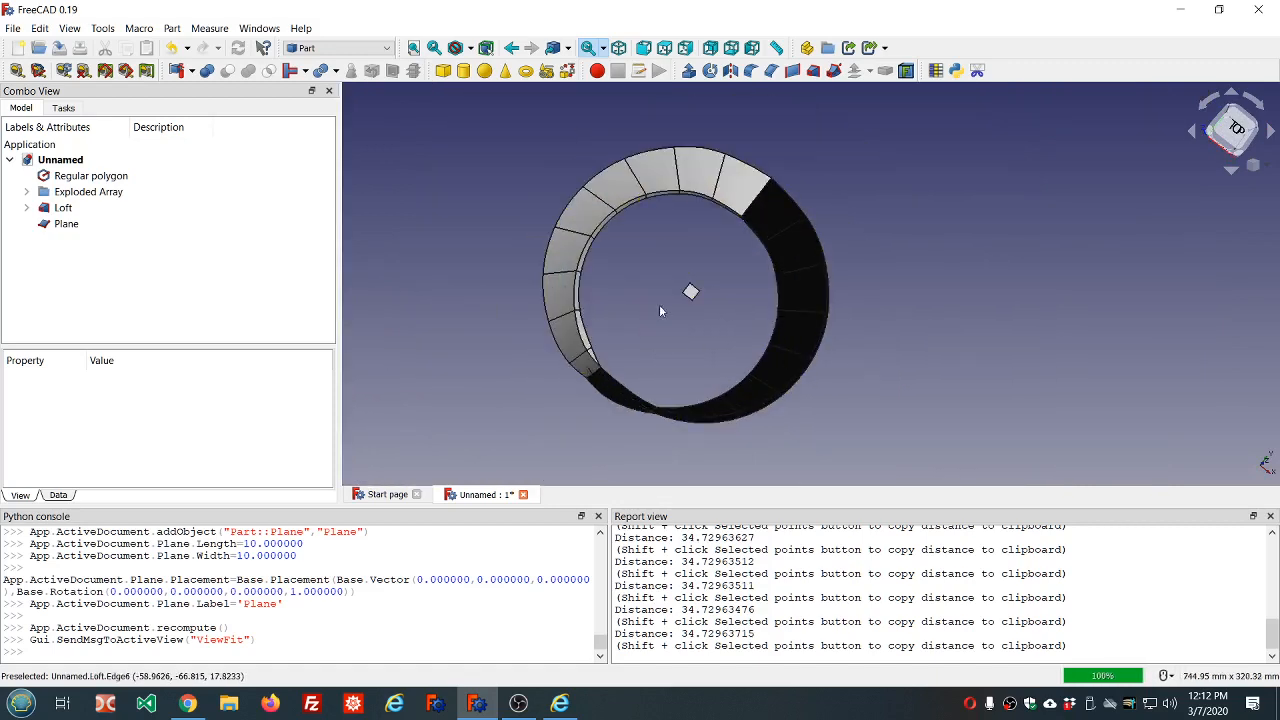
- Extrude the small plane 10 mm along its normal without making a solid, and inspect the result
left_click(66, 224)
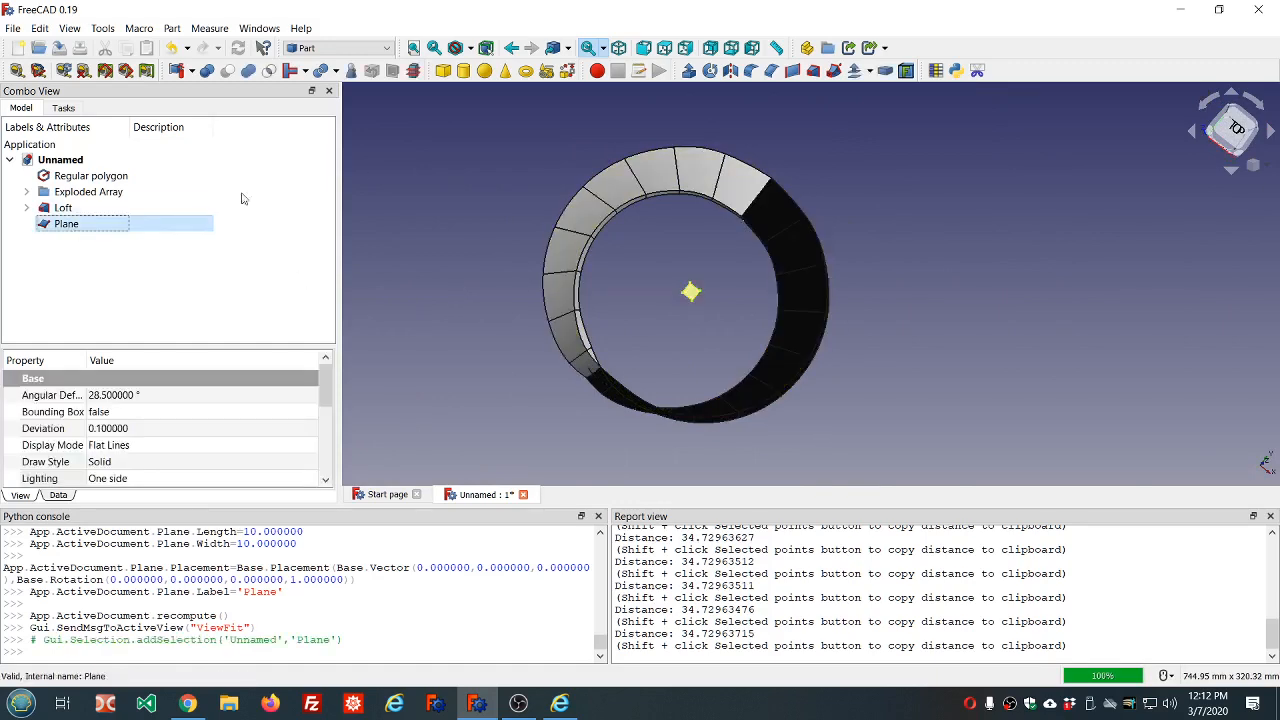
left_click(690, 70)
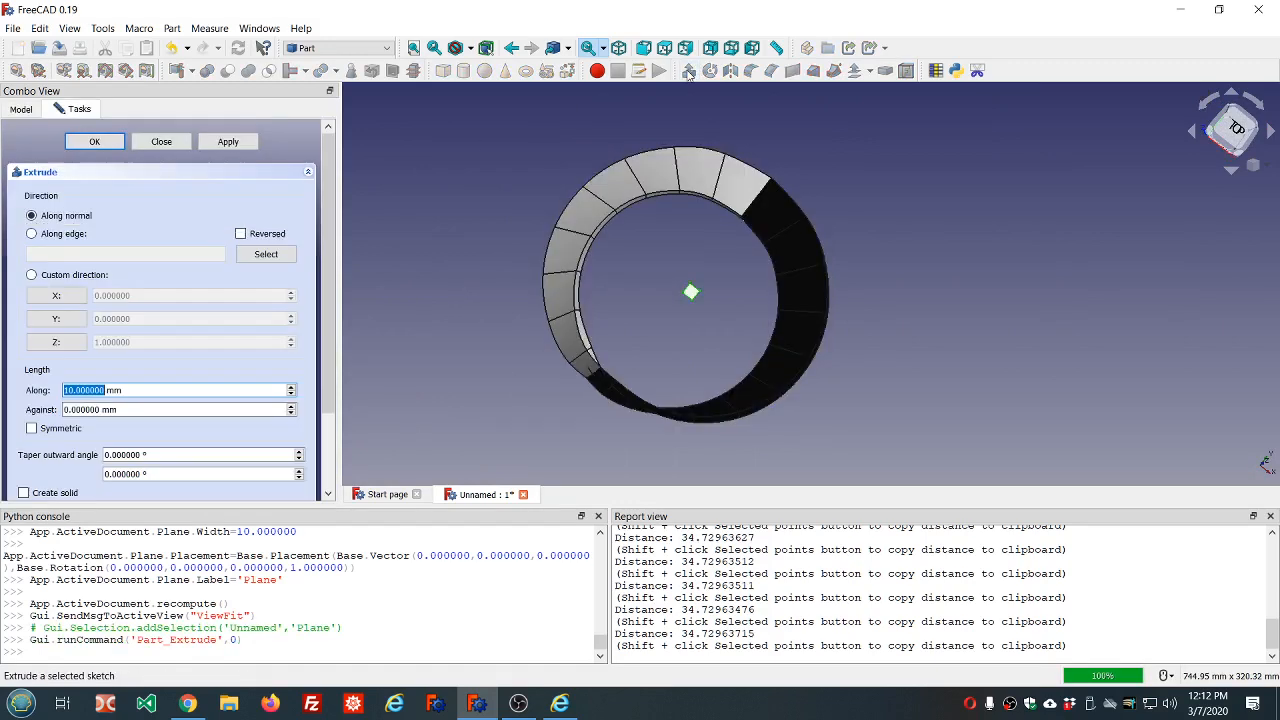
left_click(88, 142)
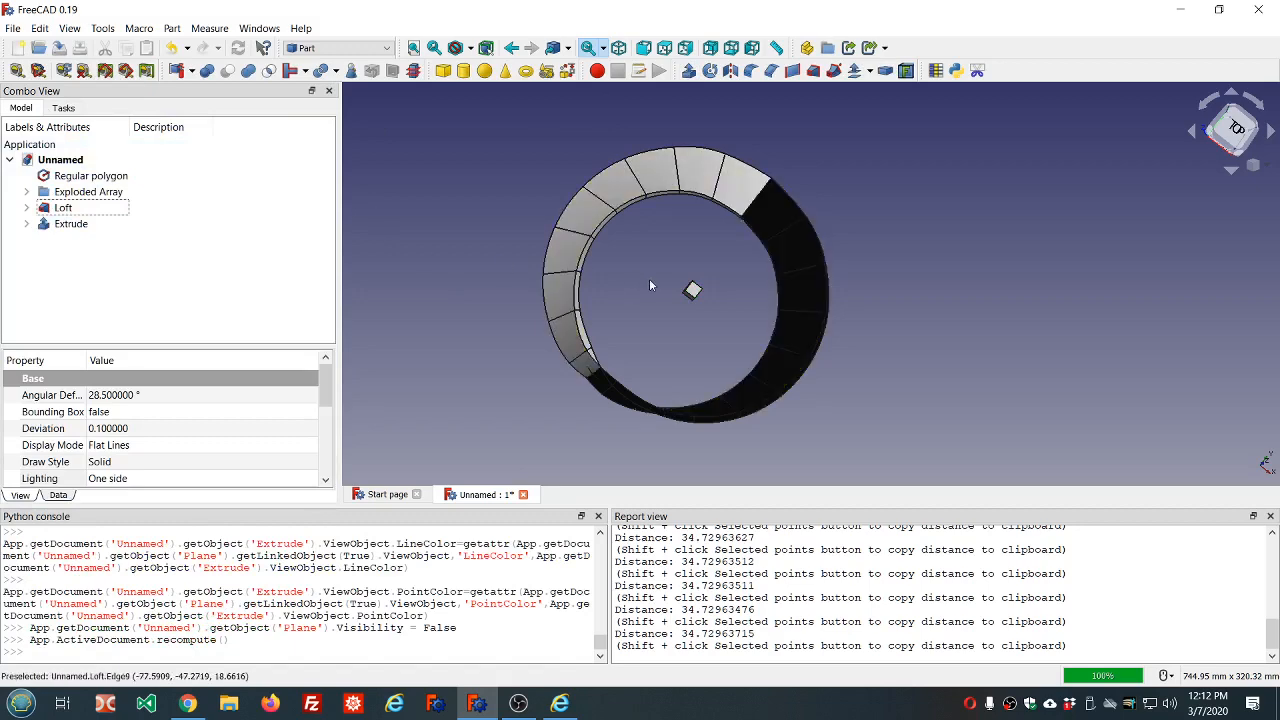
middle_click_drag(694, 289, 701, 233)
middle_click_drag(700, 223, 732, 308)
scroll(731, 312, "down", 2)
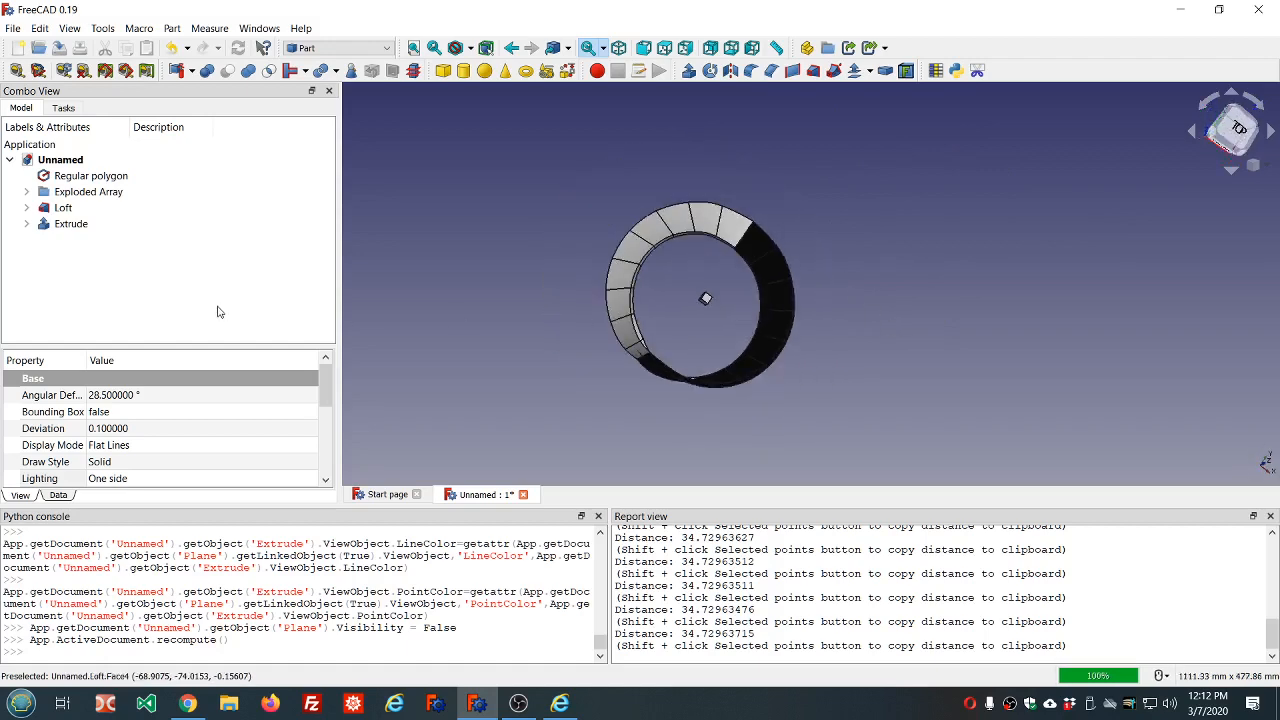
- Make a reversed-shape copy of the extrusion and hide the original to inspect the reversed faces
left_click(72, 225)
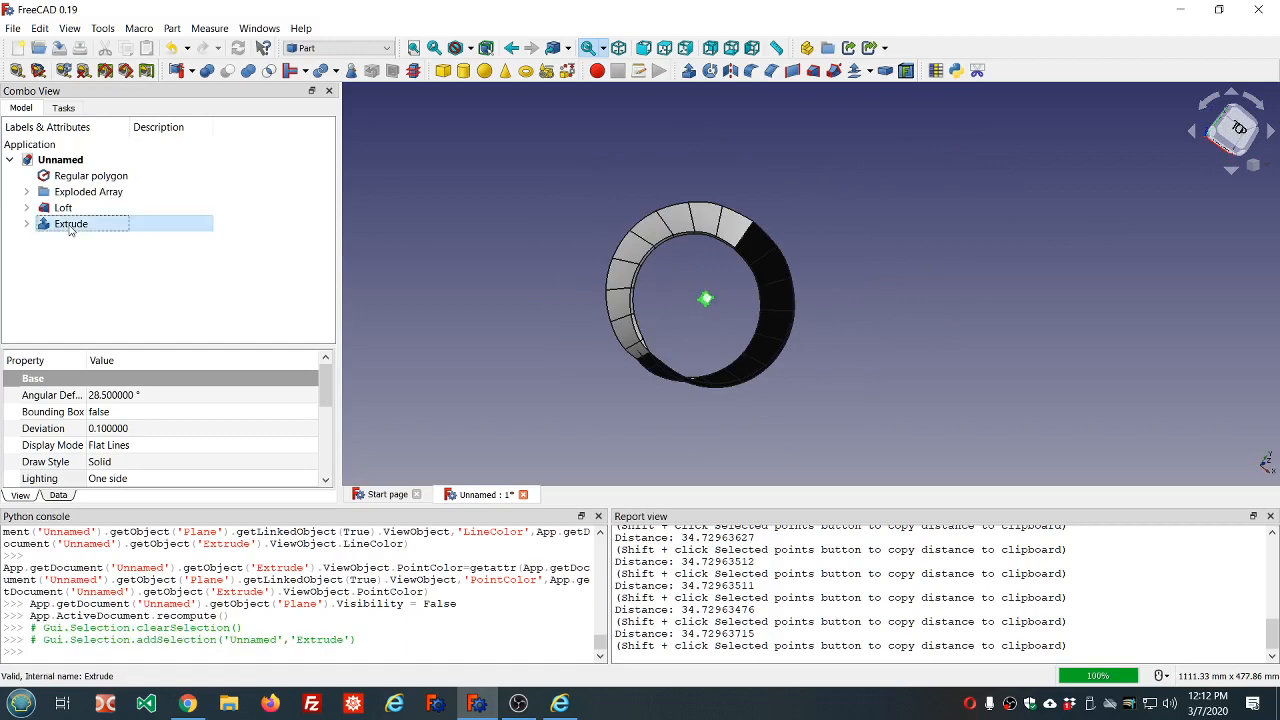
left_click(172, 29)
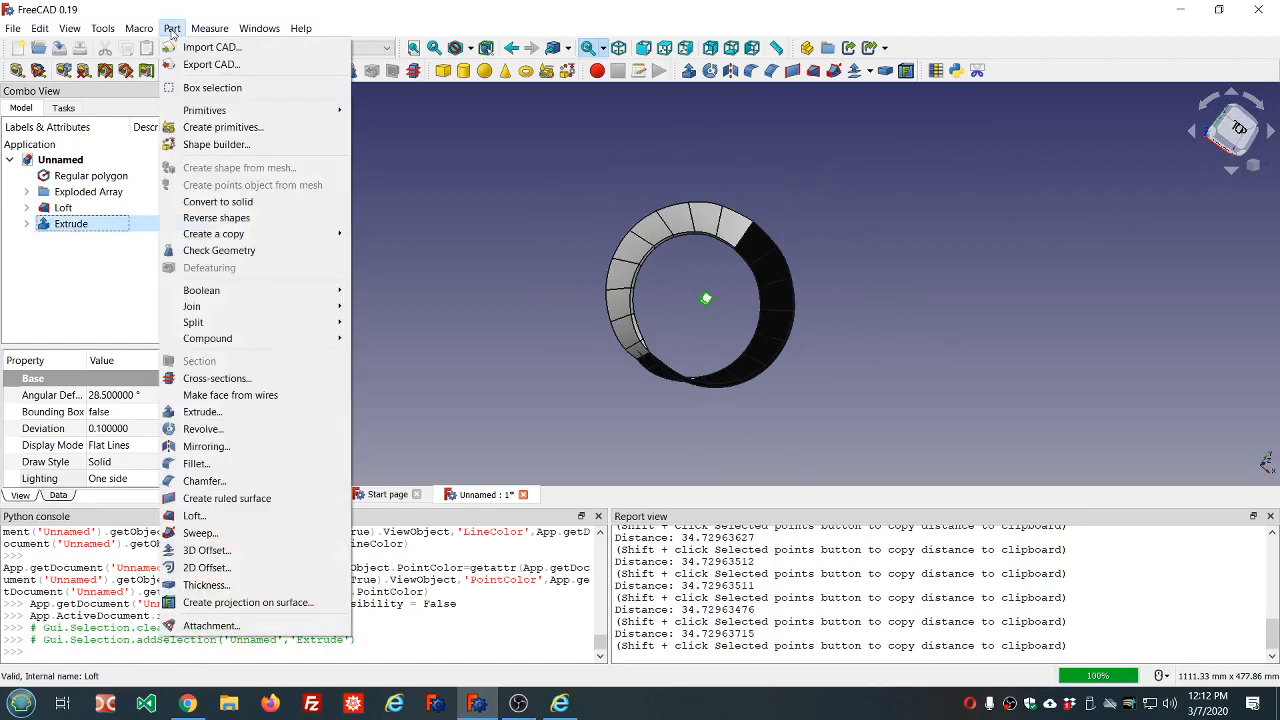
left_click(217, 218)
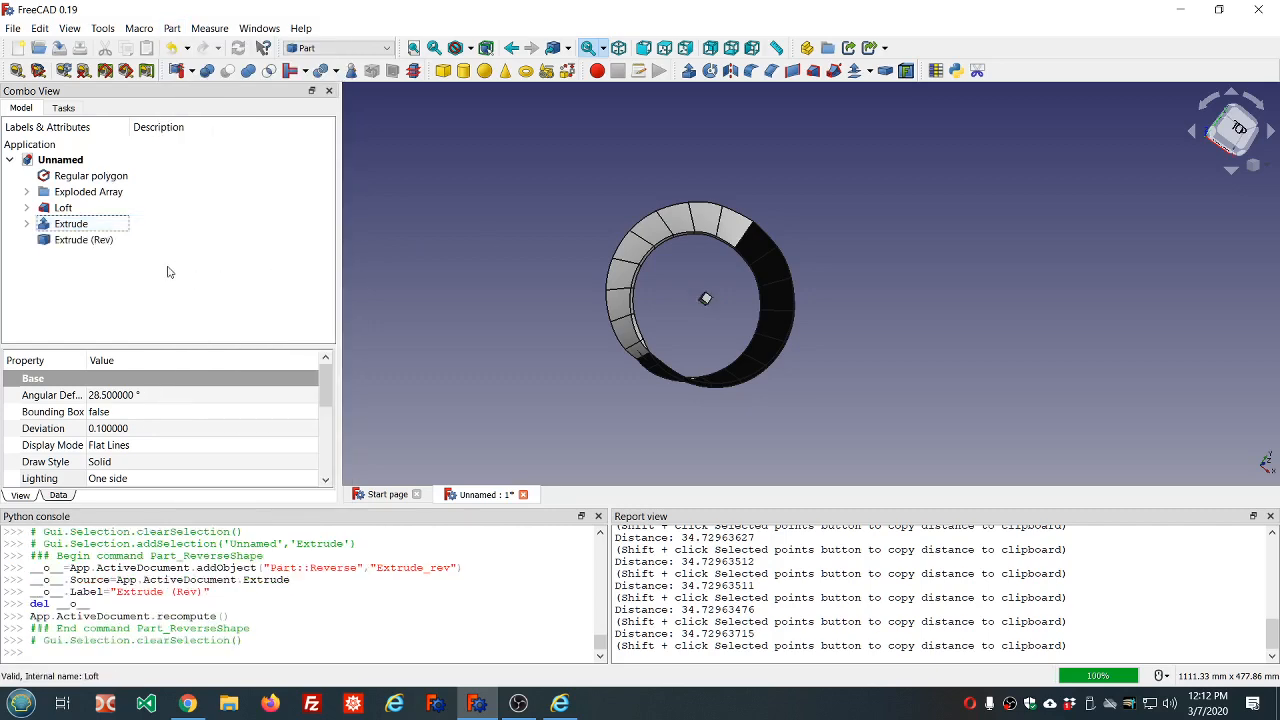
left_click(86, 224)
key("space")
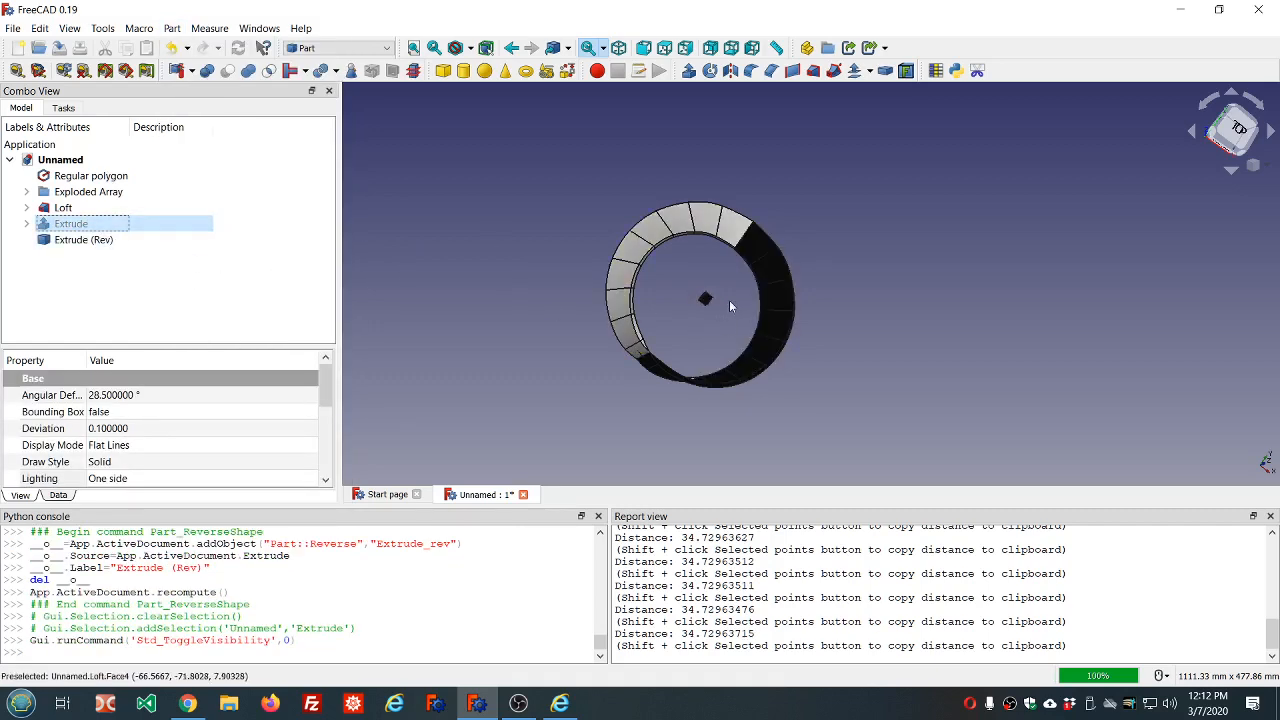
scroll(723, 296, "up", 5)
middle_click_drag(709, 336, 601, 292)
- Delete the reversed extrusion, the original extrusion and its source plane
left_click(84, 240)
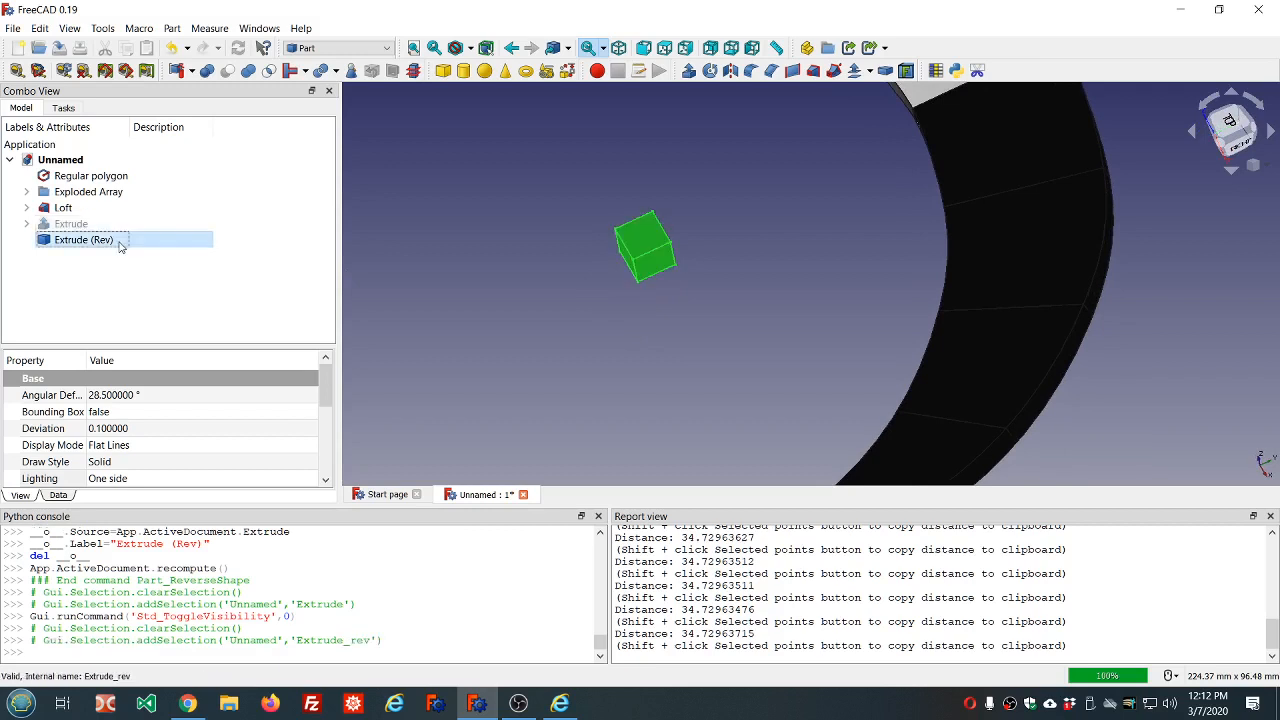
key("Delete")
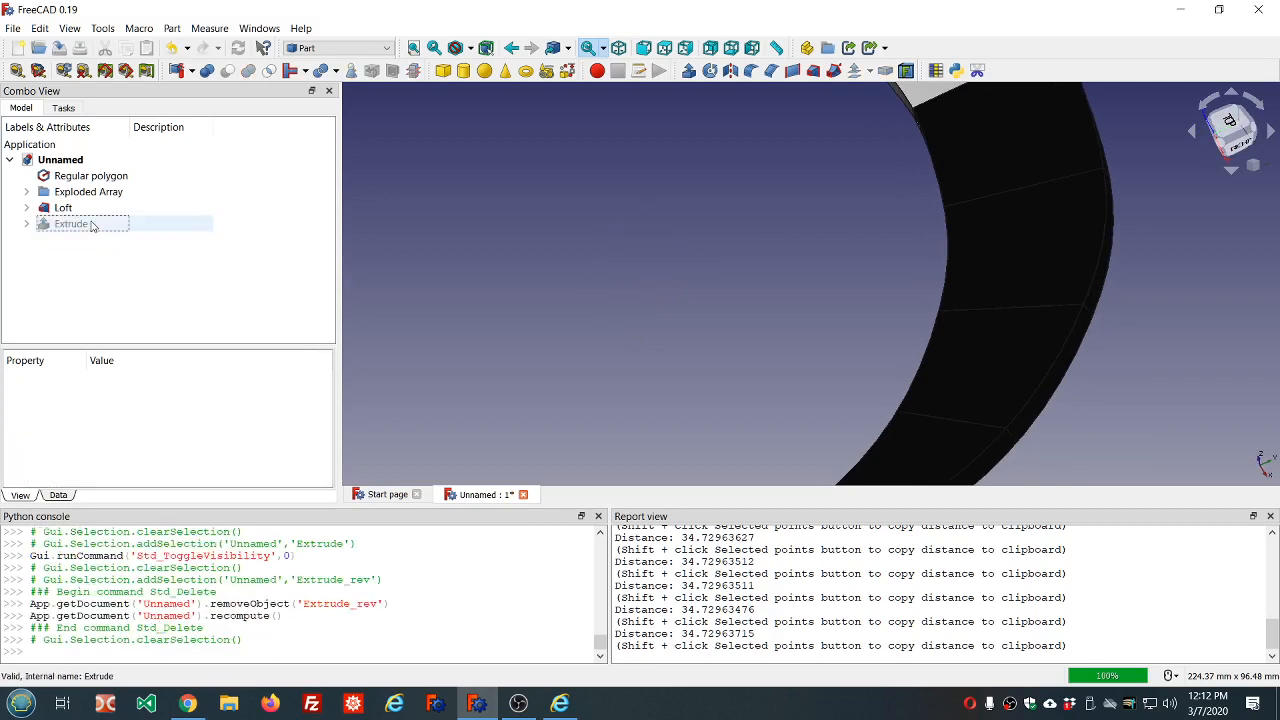
left_click(91, 225)
key("Delete")
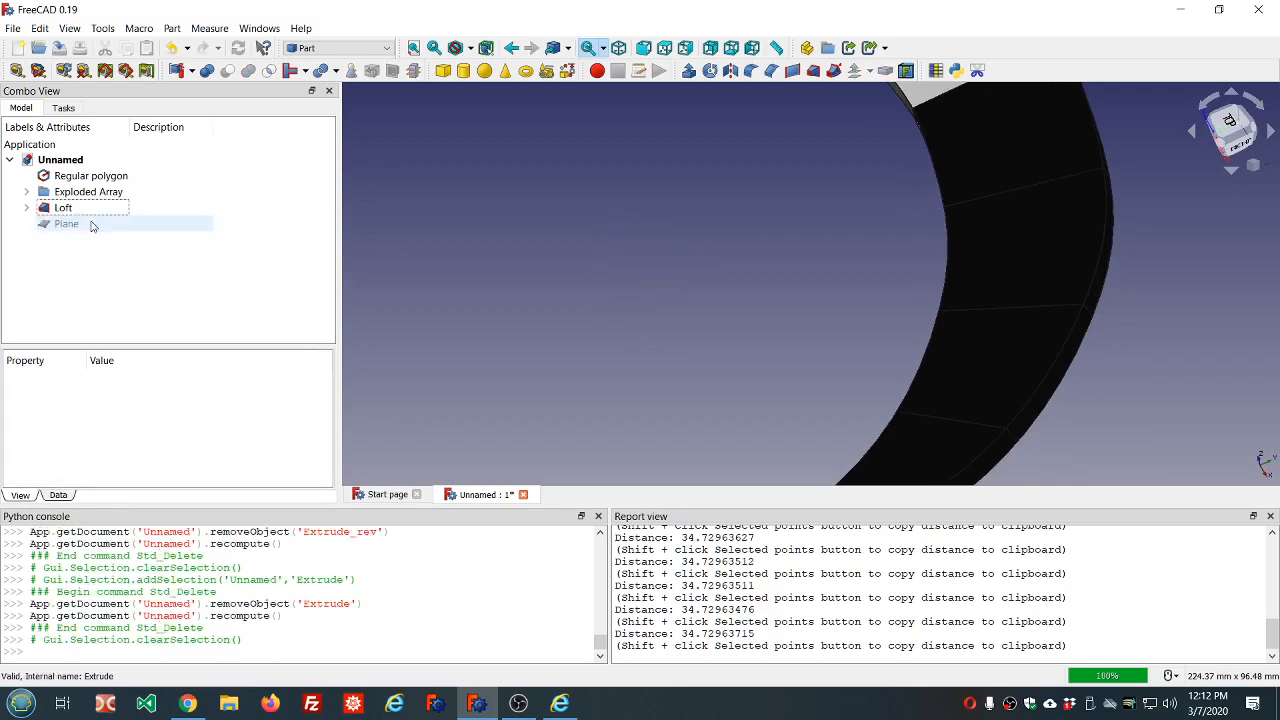
left_click(91, 225)
key("Delete")
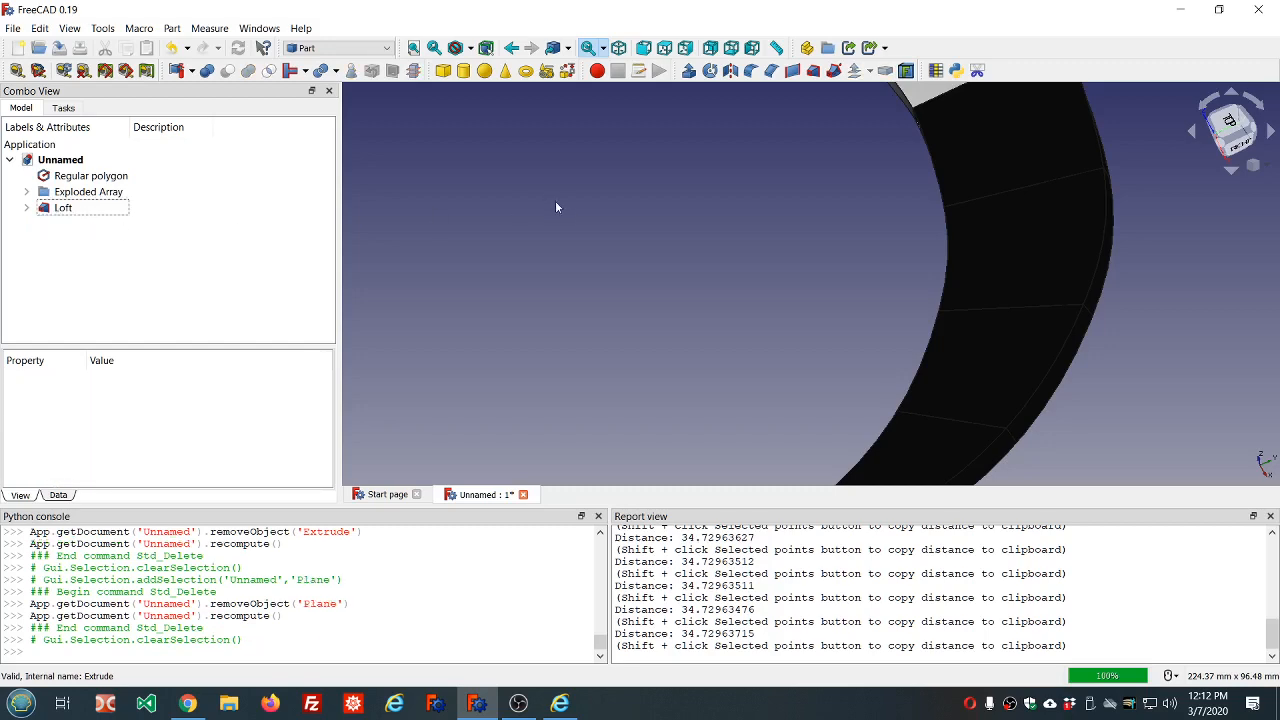
scroll(642, 205, "down", 5)
scroll(648, 207, "up", 5)
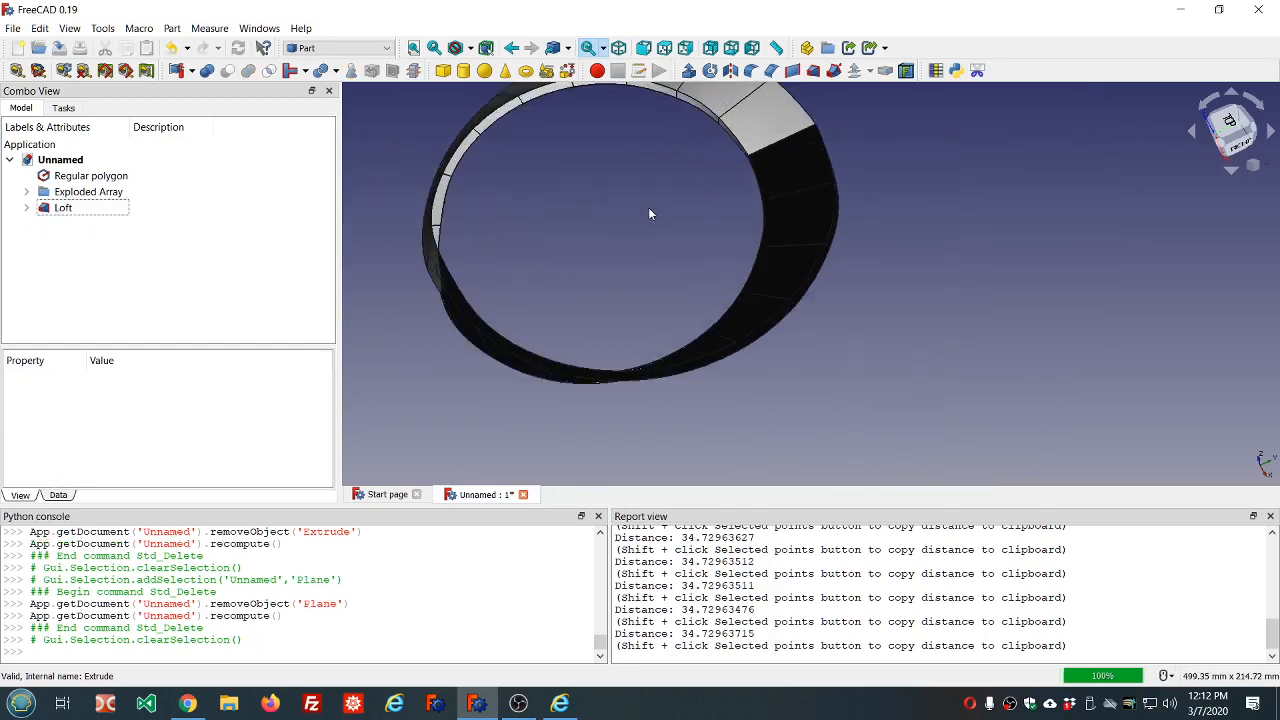
scroll(648, 207, "down", 4)
scroll(720, 152, "up", 4)
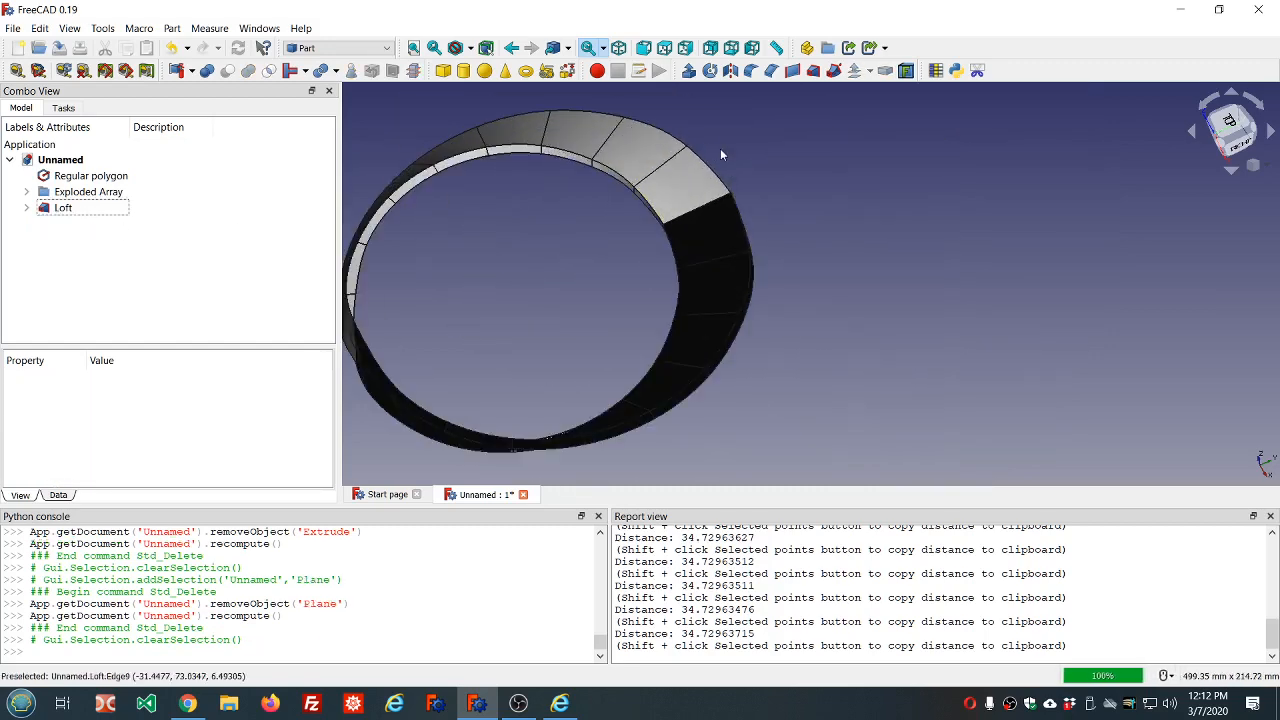
middle_click_drag(517, 287, 540, 268)
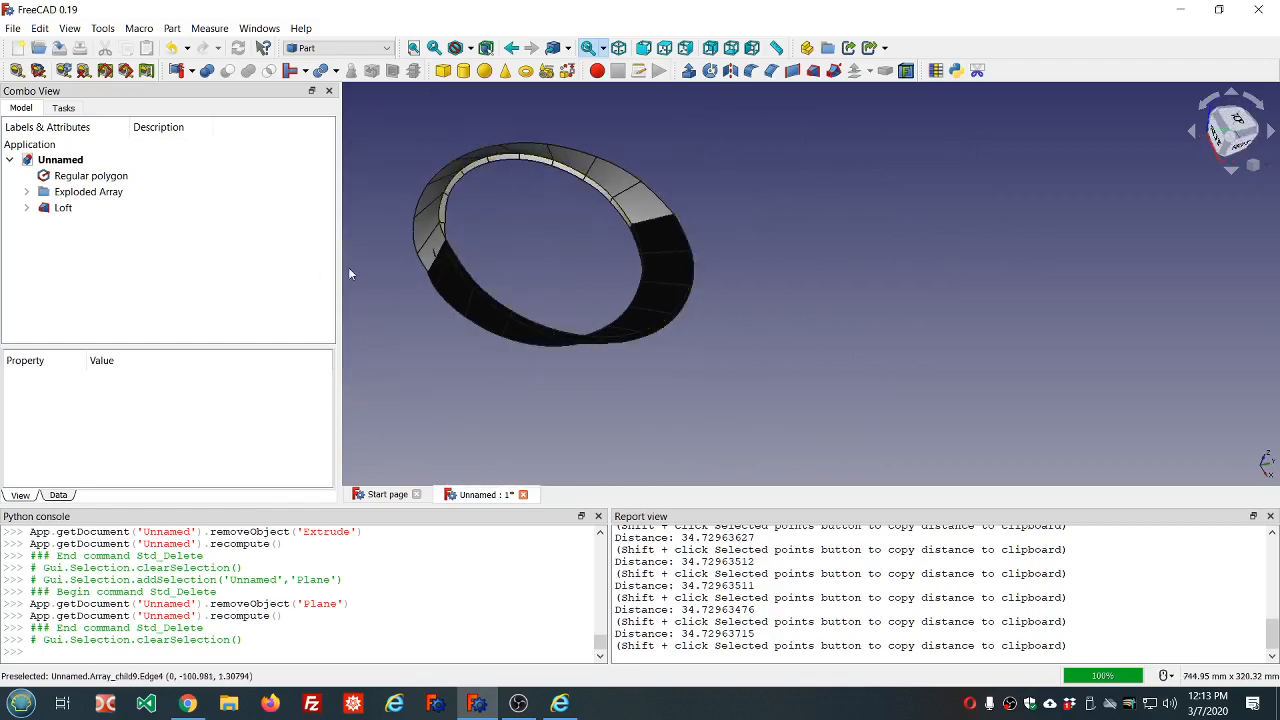
scroll(440, 250, "up", 5)
scroll(450, 230, "down", 5)
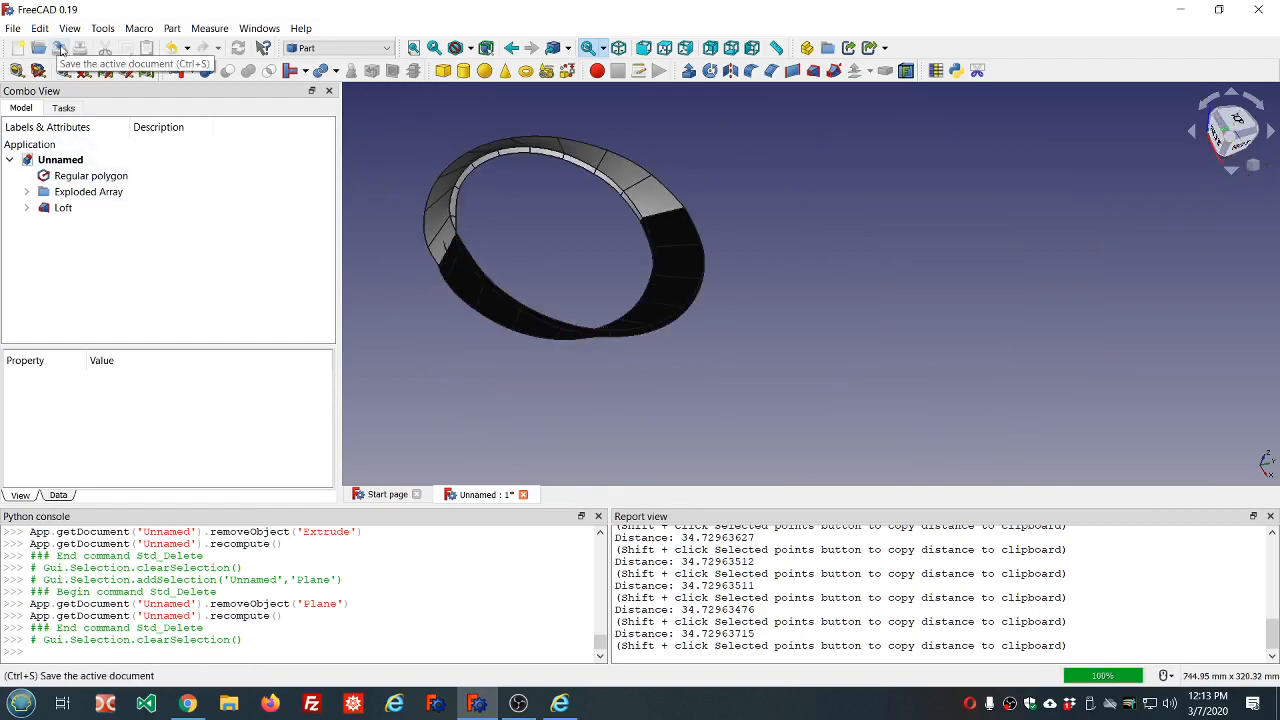
- Save the document as 037_mobius_strip in FreeCAD Document format in the youtube folder
left_click(60, 49)
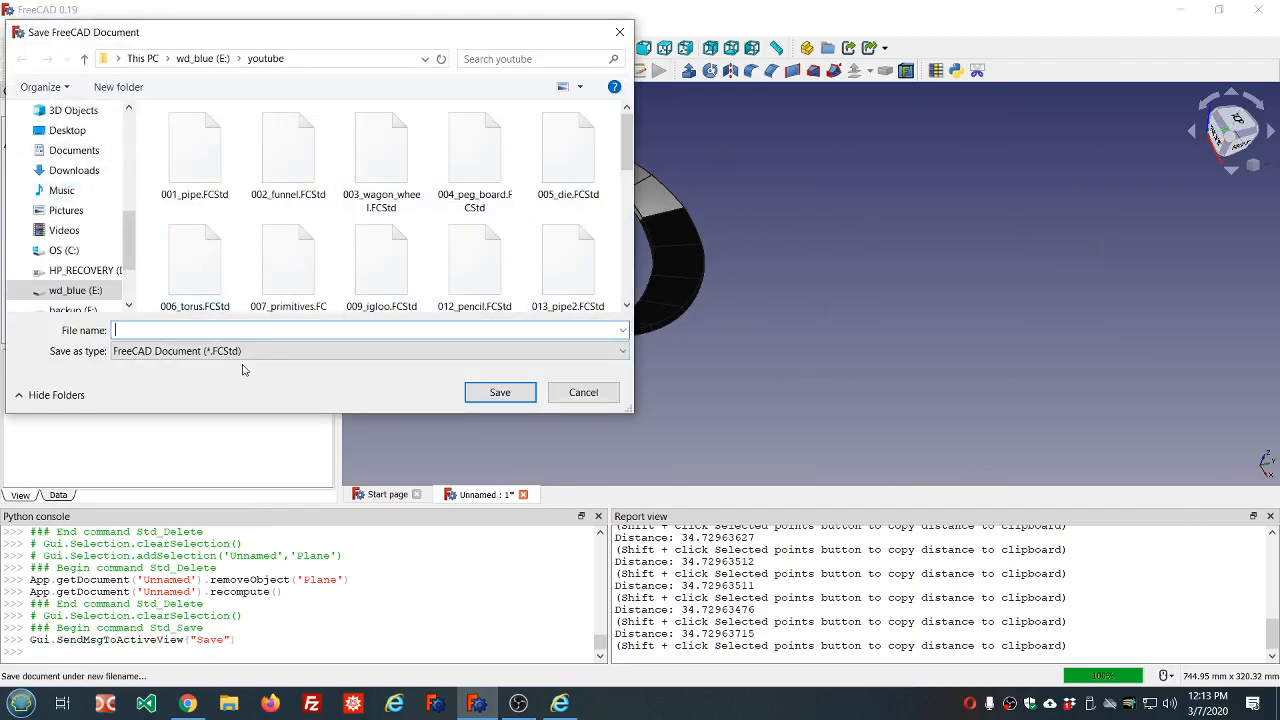
type("037_mobius_strip")
key("Return")
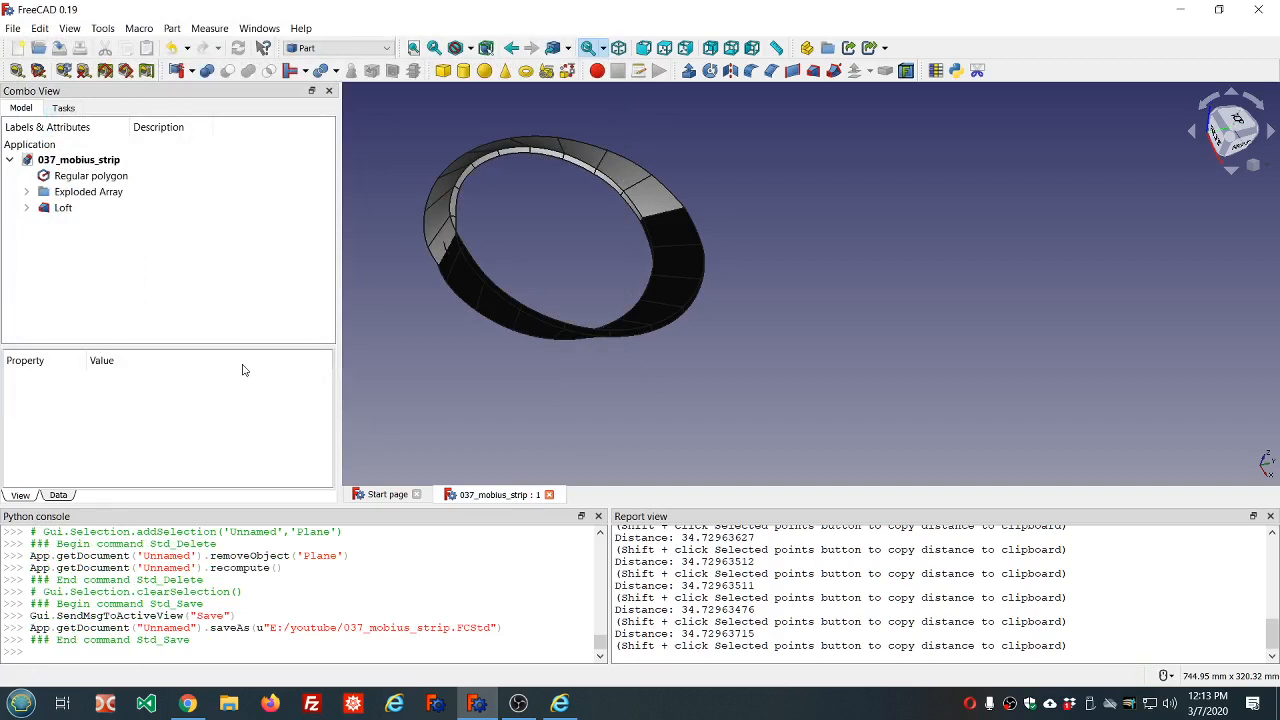
- Run Check Geometry on the loft and read through the listed errors
left_click(62, 209)
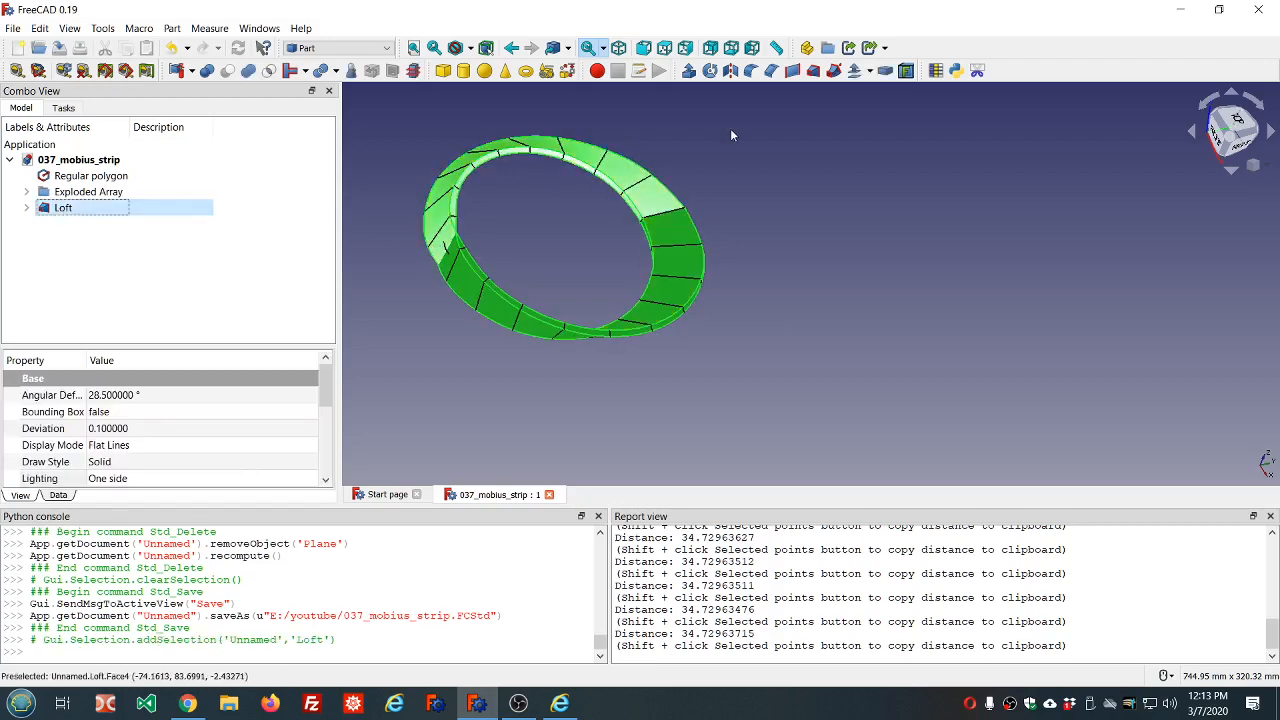
left_click(351, 76)
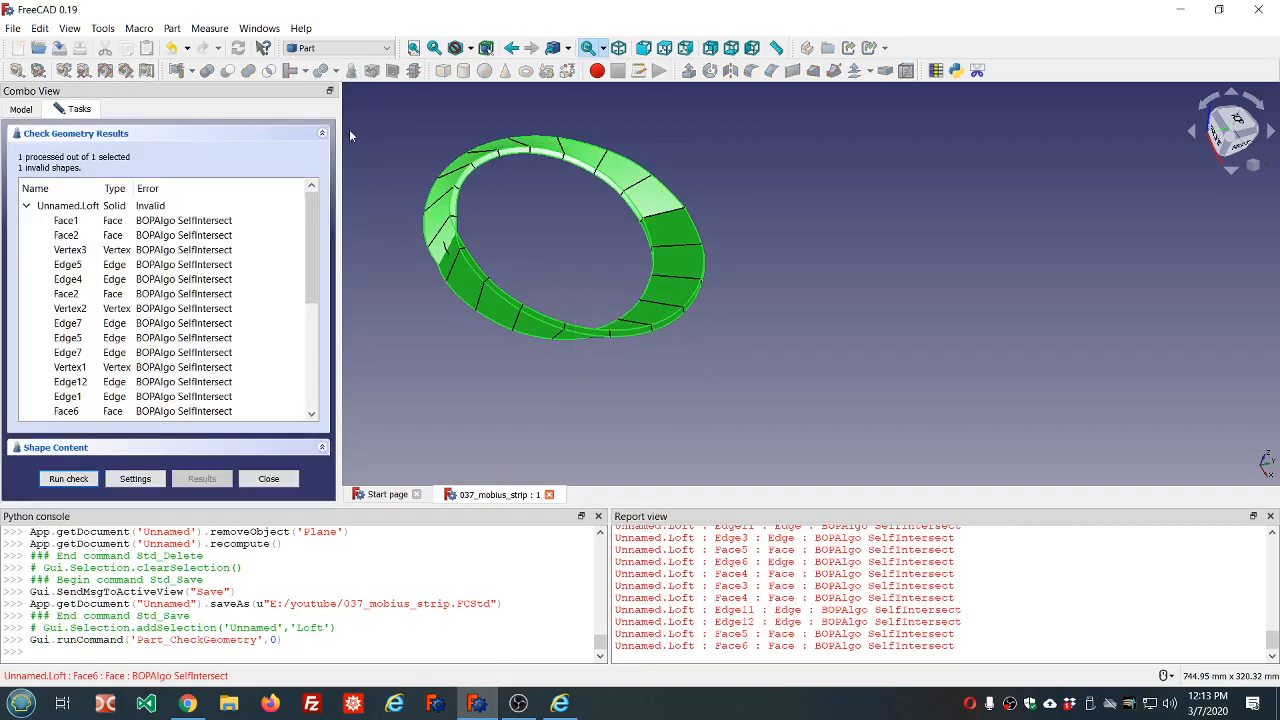
scroll(207, 249, "down", 5)
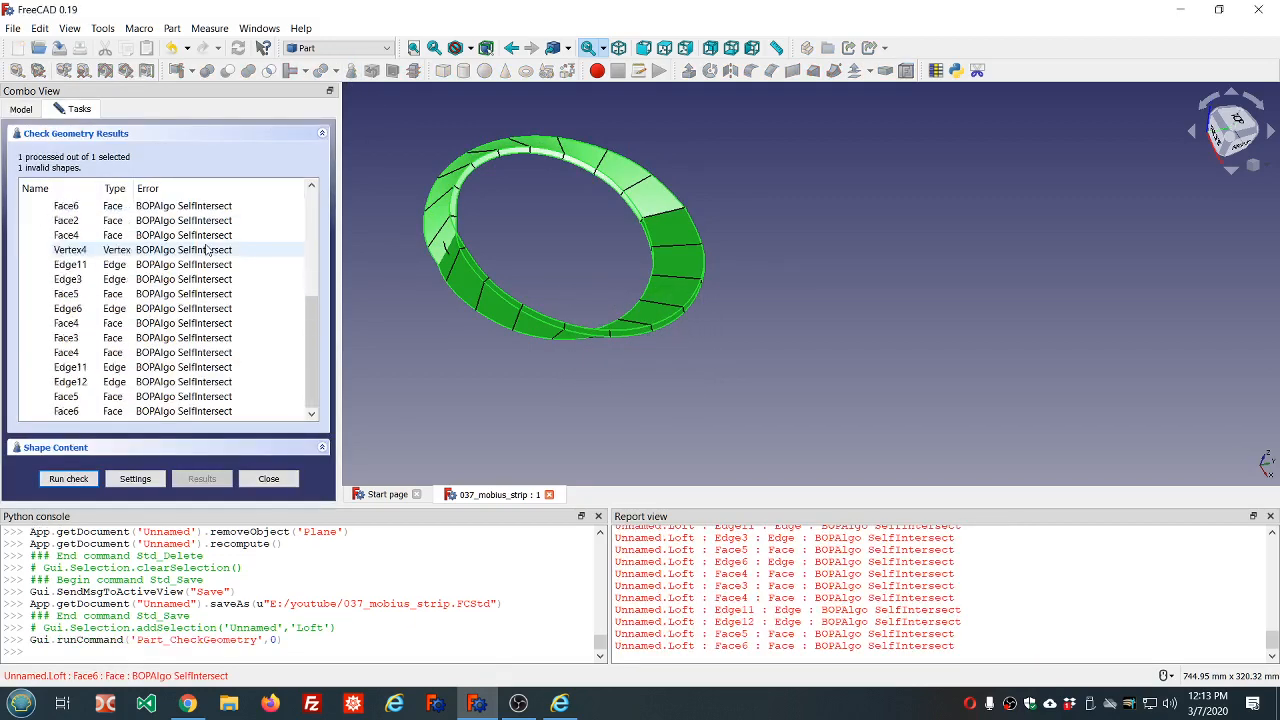
- Highlight the flagged Vertex4, Face4, Face2, Face6, Edge11, Face5 and Edge6 entries one by one to locate the self-intersections on the loft
left_click(207, 250)
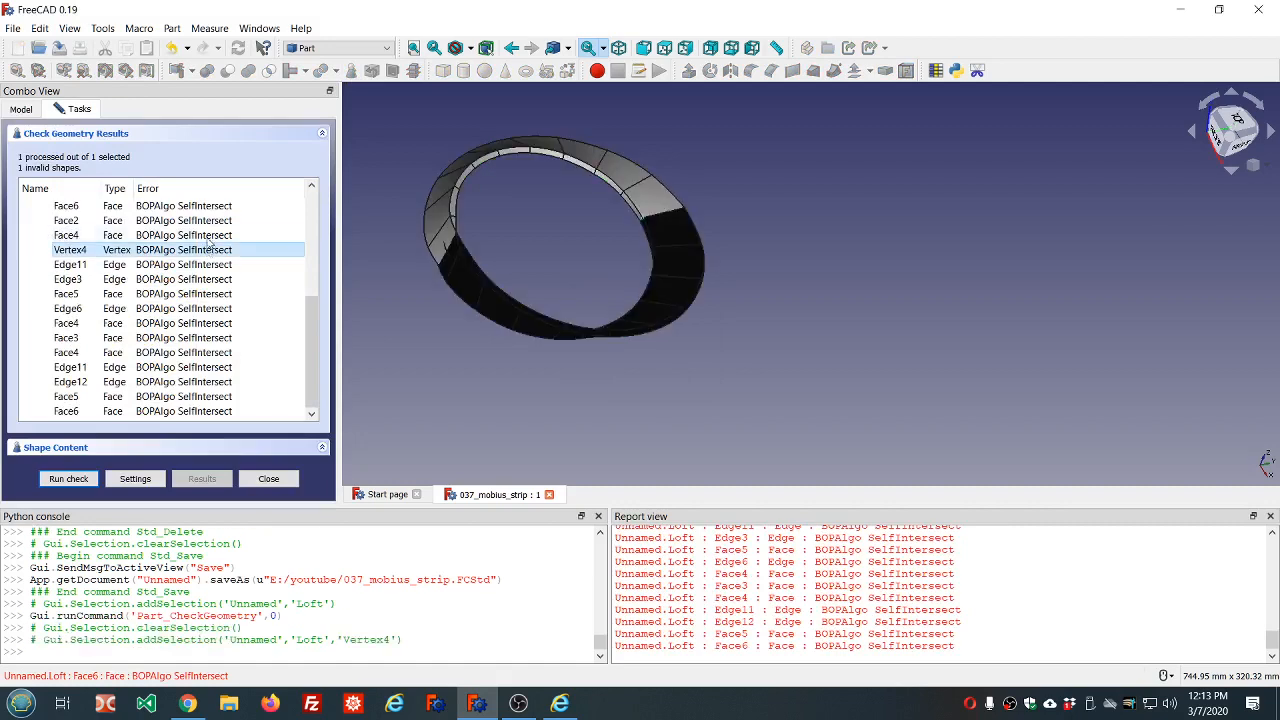
left_click(207, 234)
left_click(205, 221)
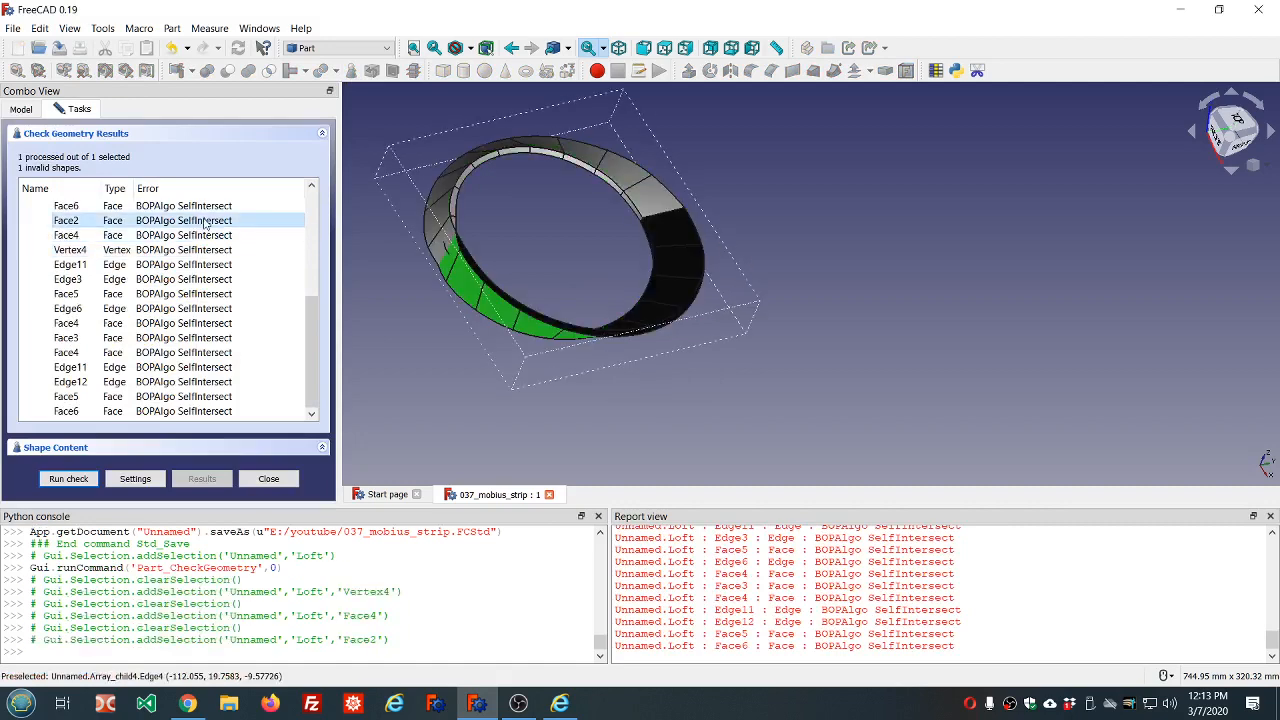
left_click(205, 206)
left_click(205, 250)
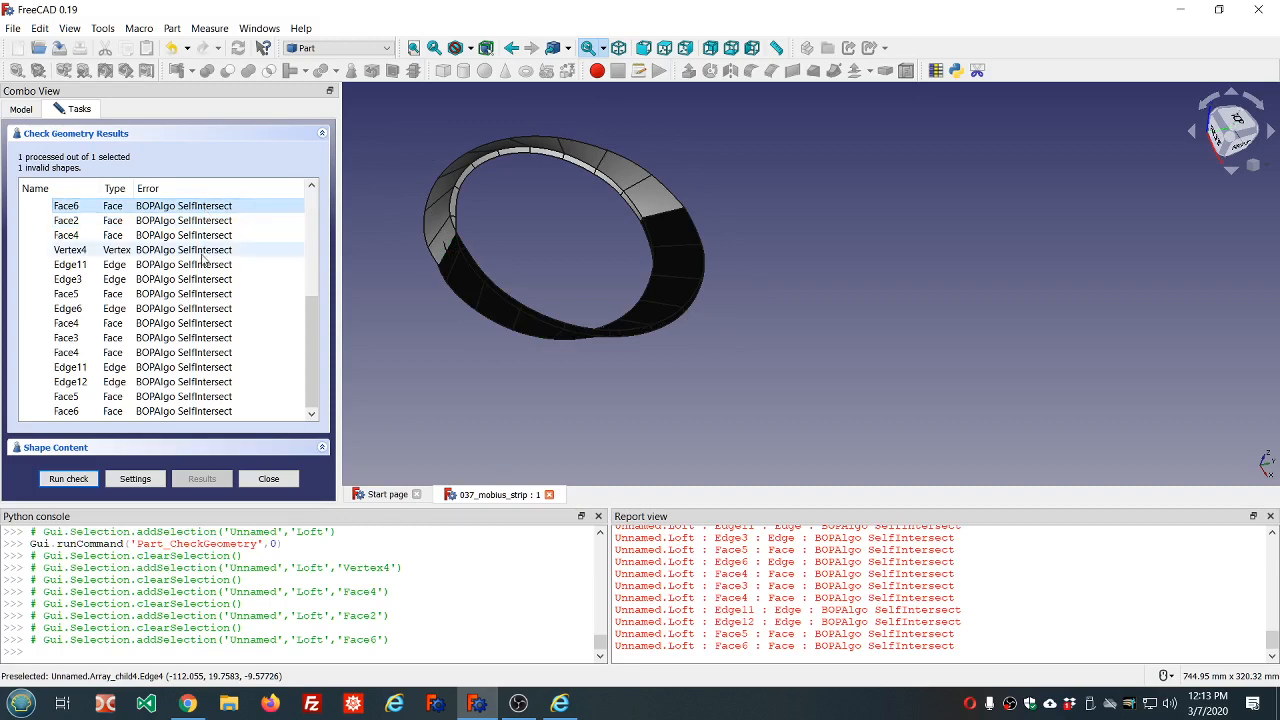
left_click(204, 264)
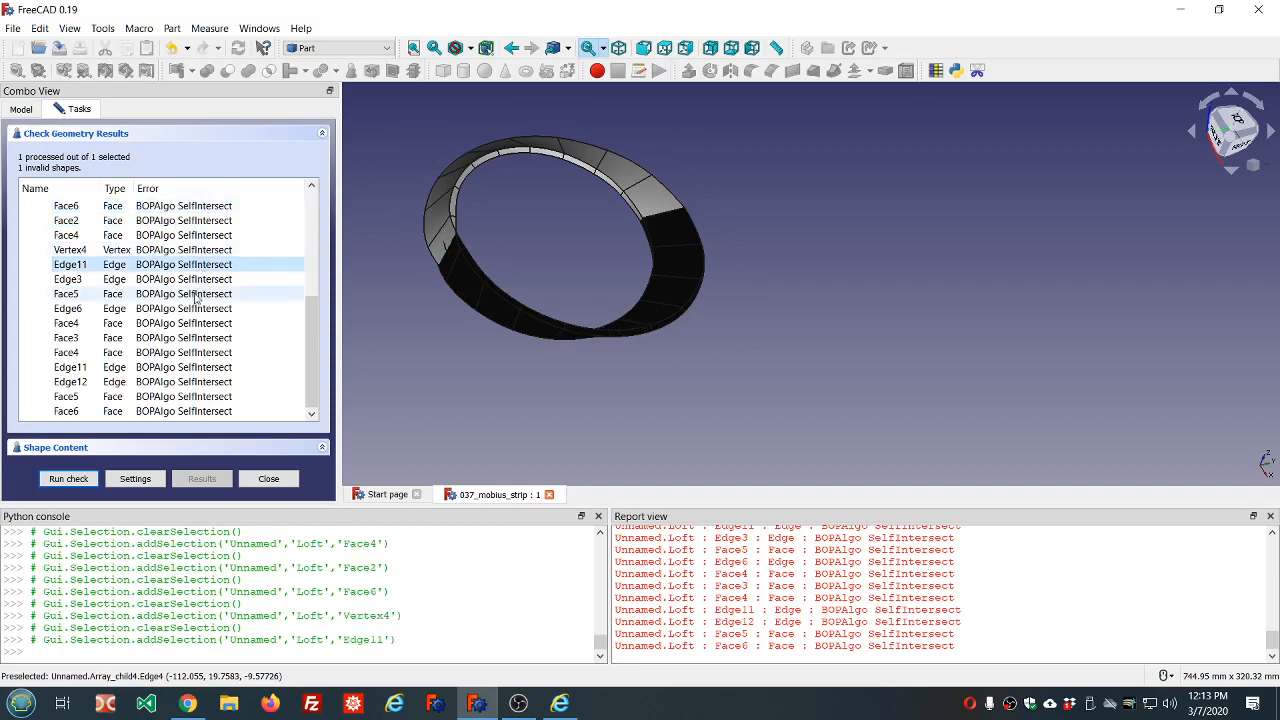
left_click(196, 294)
left_click(197, 309)
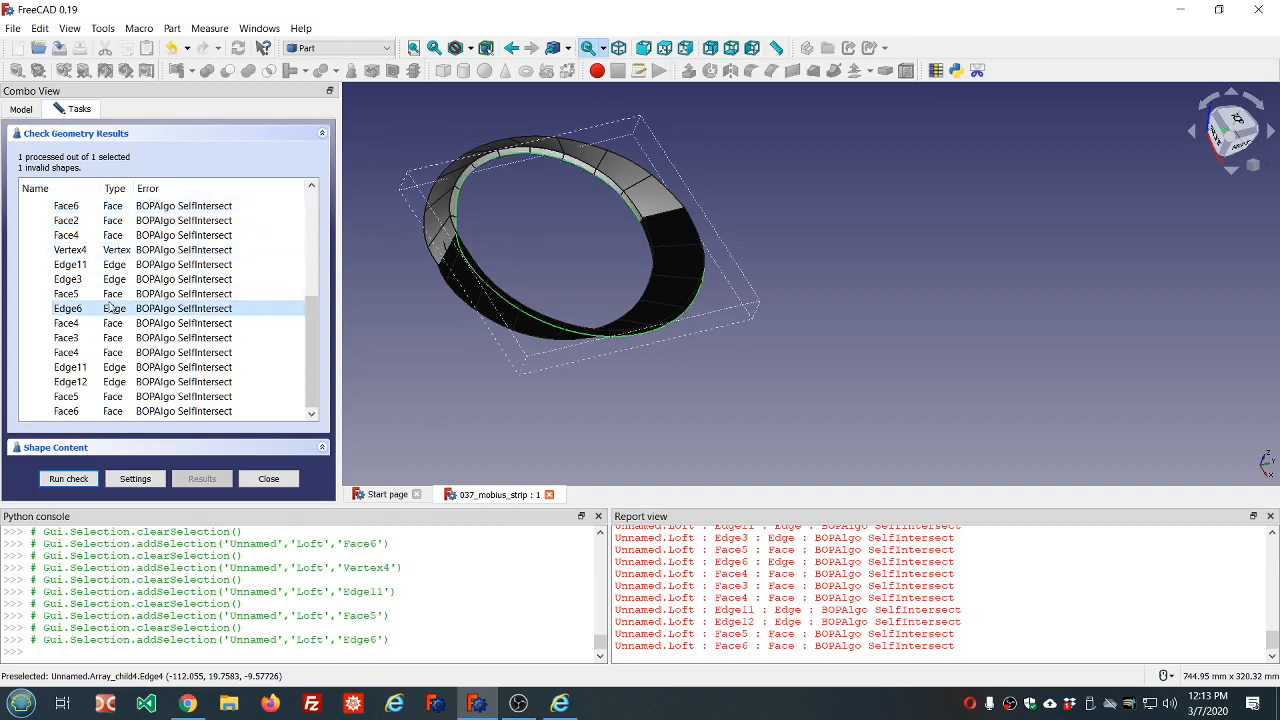
- Examine the remaining self-intersection entries, from the second Face4 to Face5, on the loft from the front
middle_click_drag(460, 373, 694, 357)
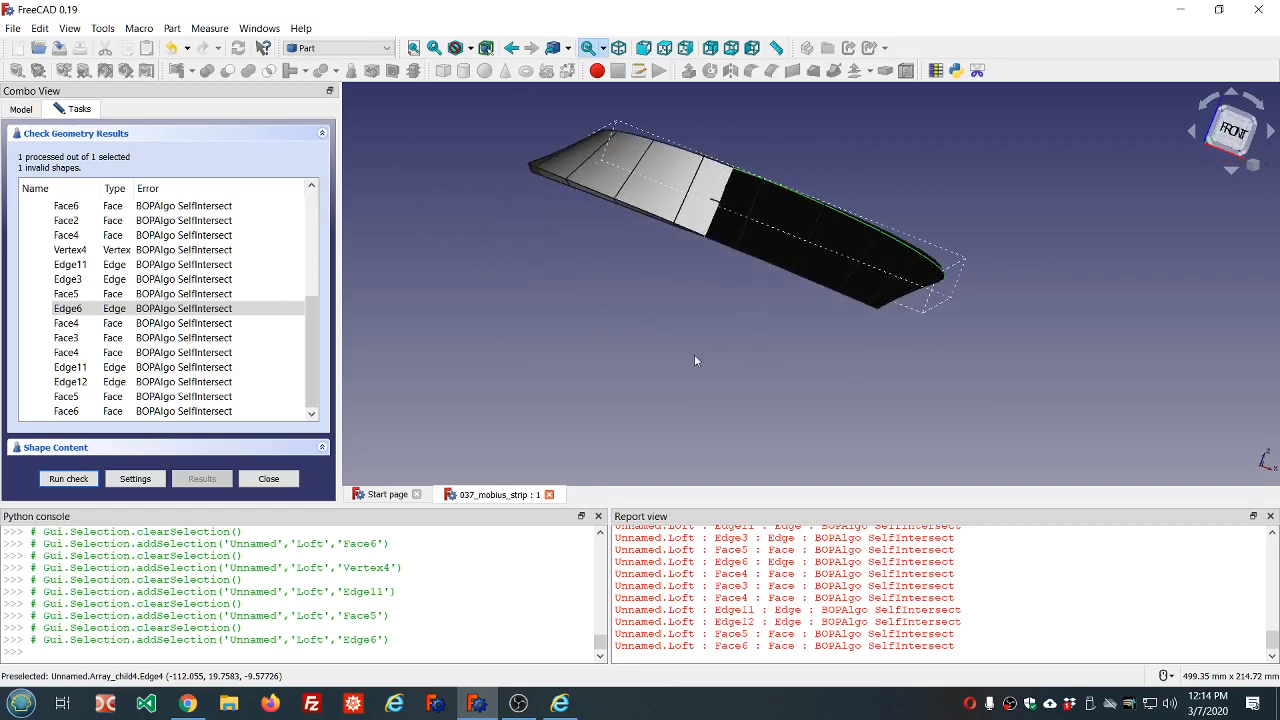
left_click(190, 324)
left_click(188, 340)
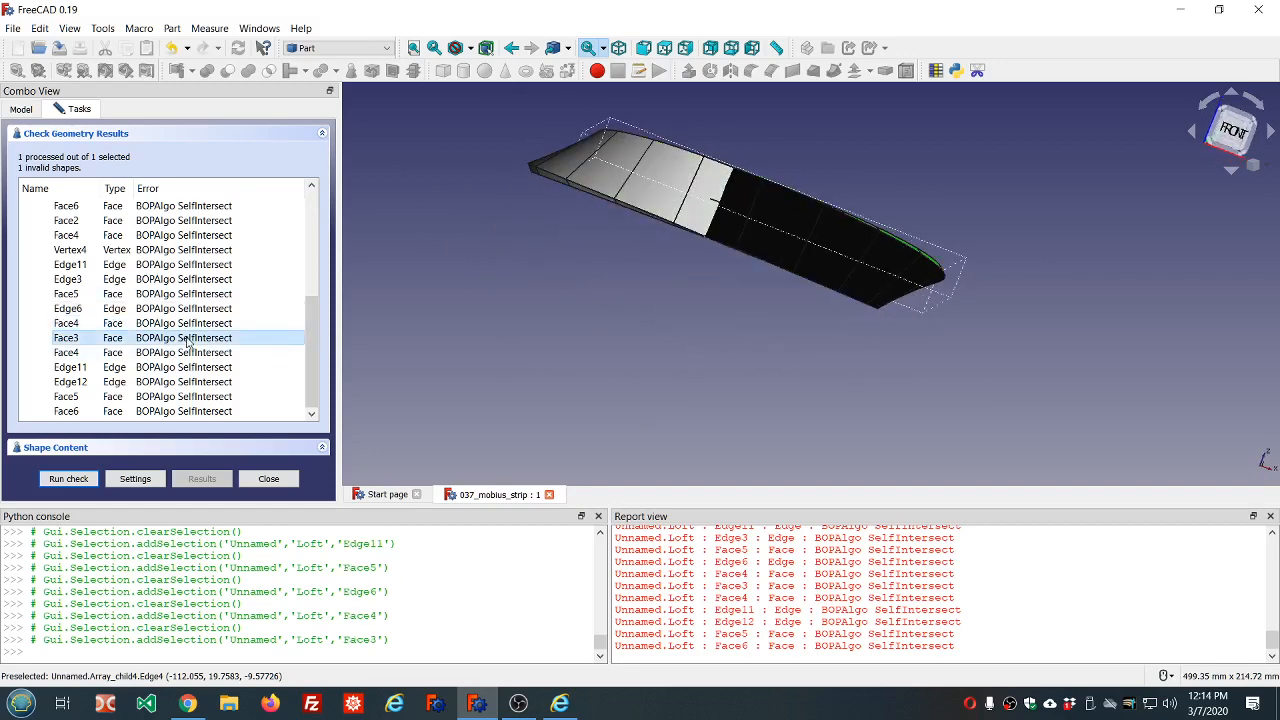
left_click(185, 352)
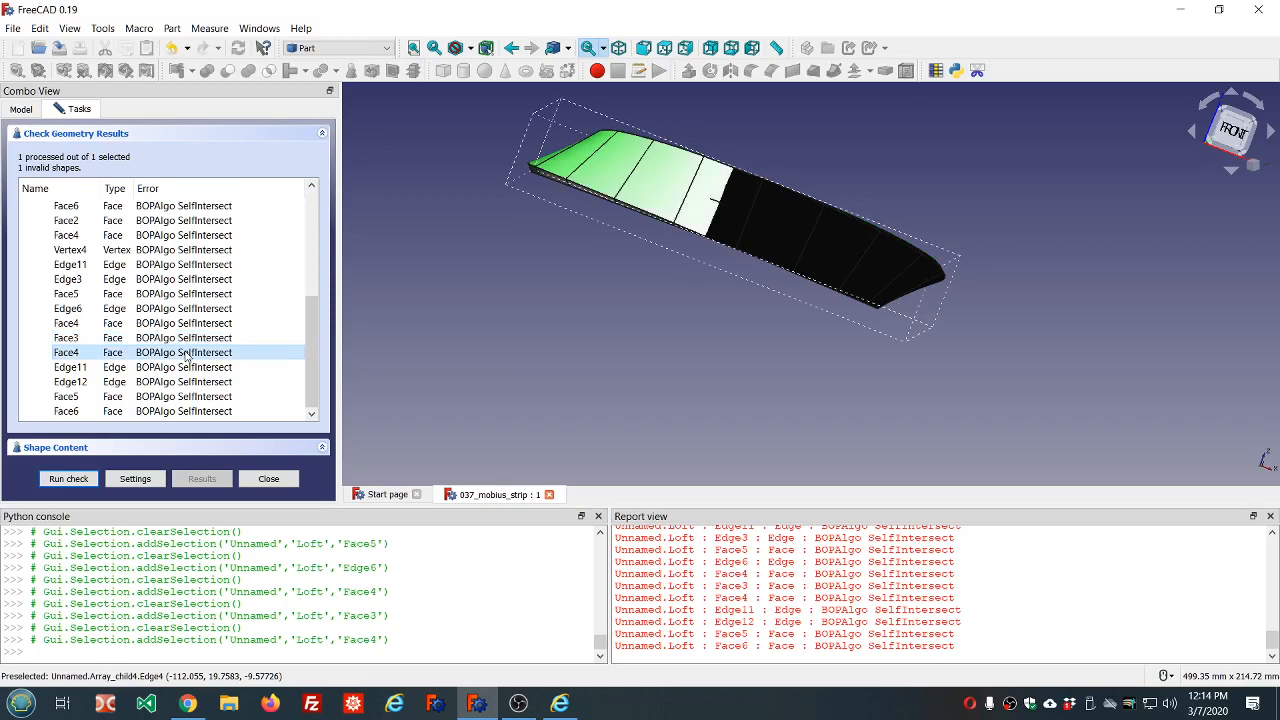
left_click(184, 367)
left_click(184, 382)
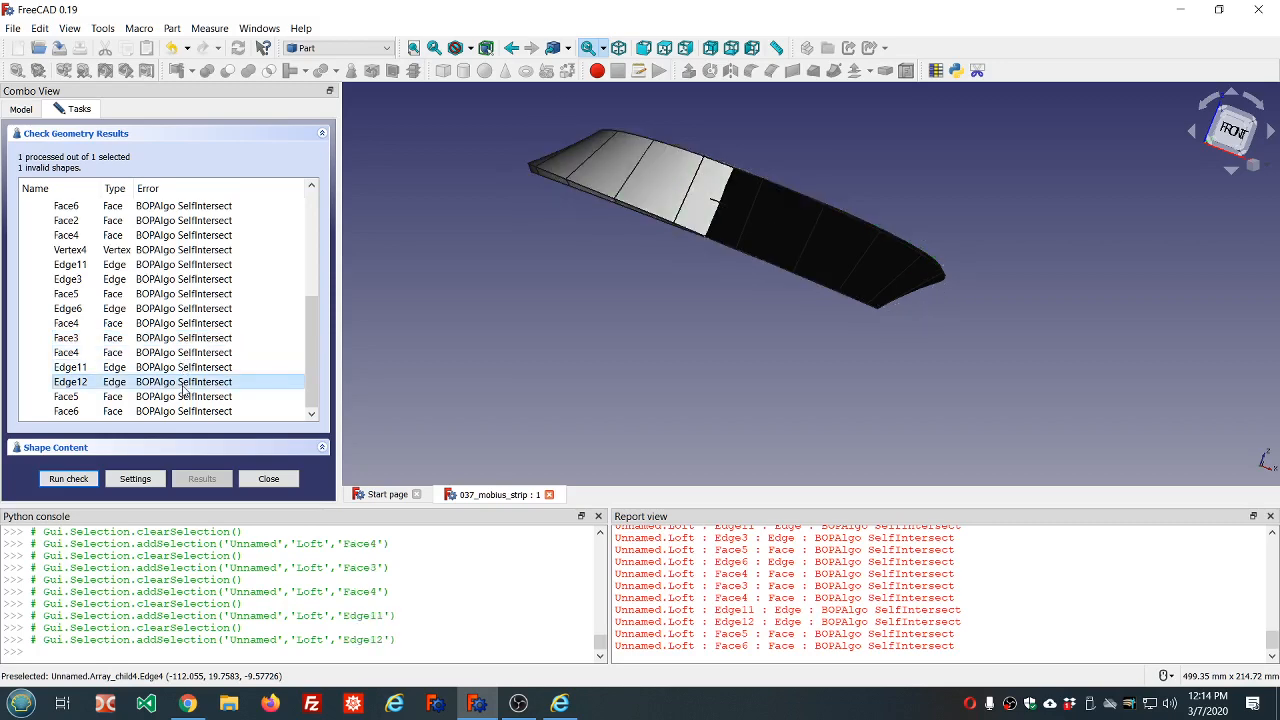
left_click(186, 397)
middle_click_drag(541, 327, 491, 349)
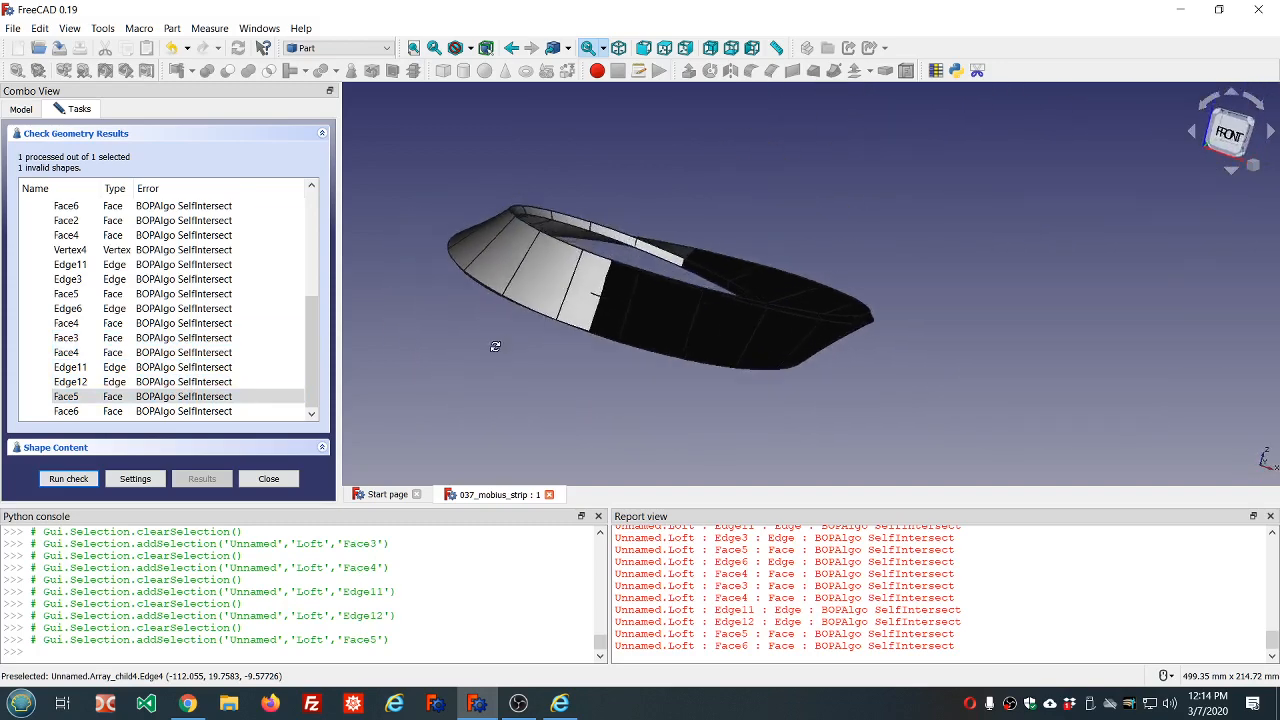
- Close the geometry check results and clear the report view
left_click(268, 479)
right_click(855, 614)
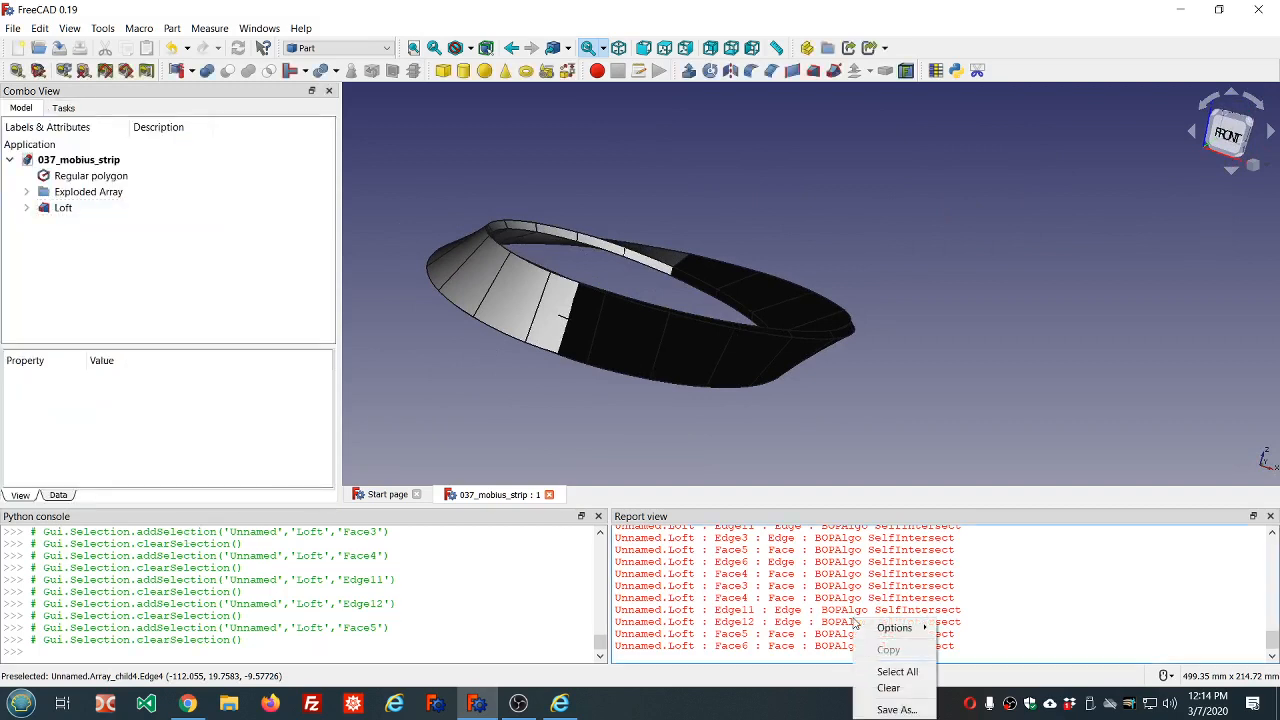
left_click(880, 689)
scroll(800, 410, "down", 4)
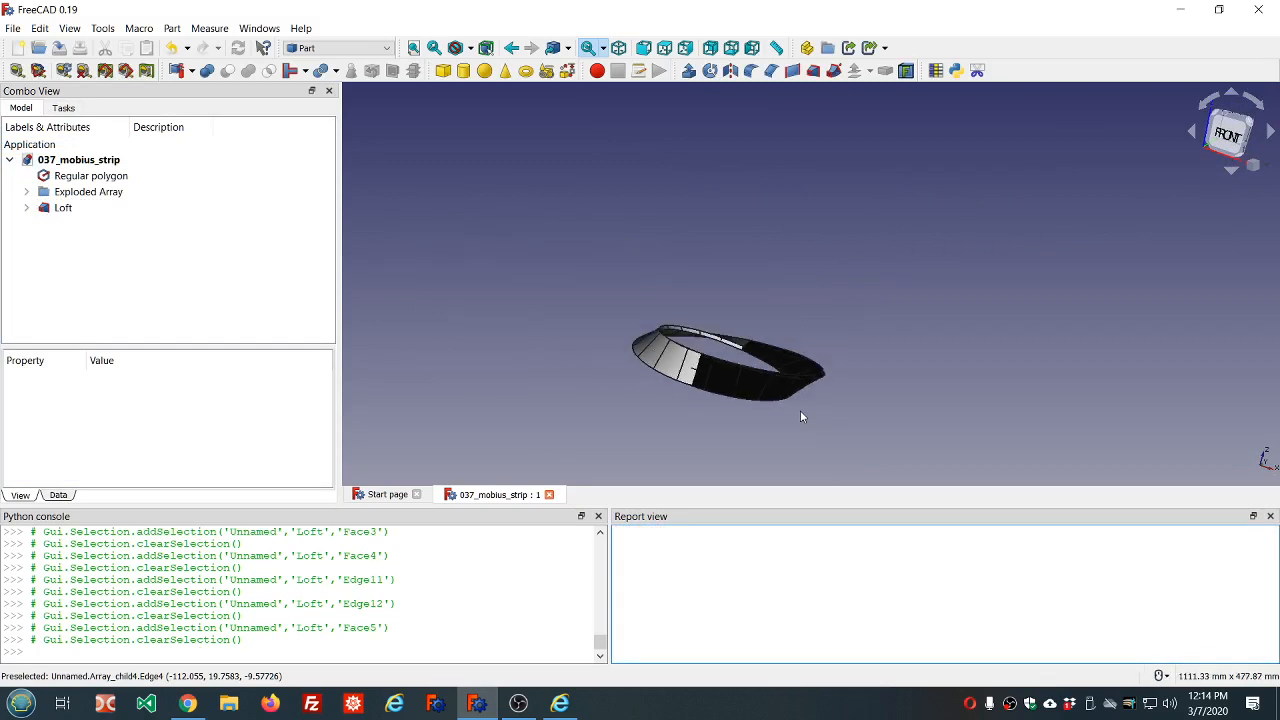
scroll(742, 416, "up", 4)
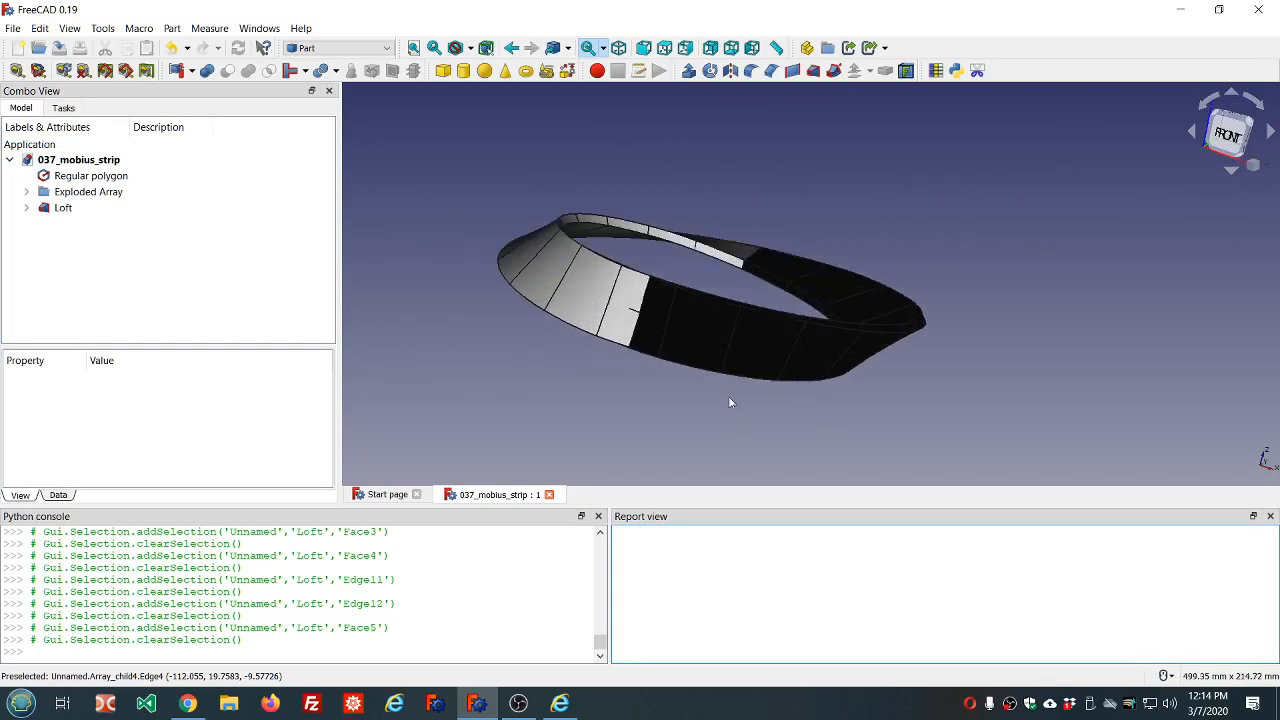
- Examine the loft's list of section profiles, including Array.018, and the seam where the strip's ends meet
left_click(27, 208)
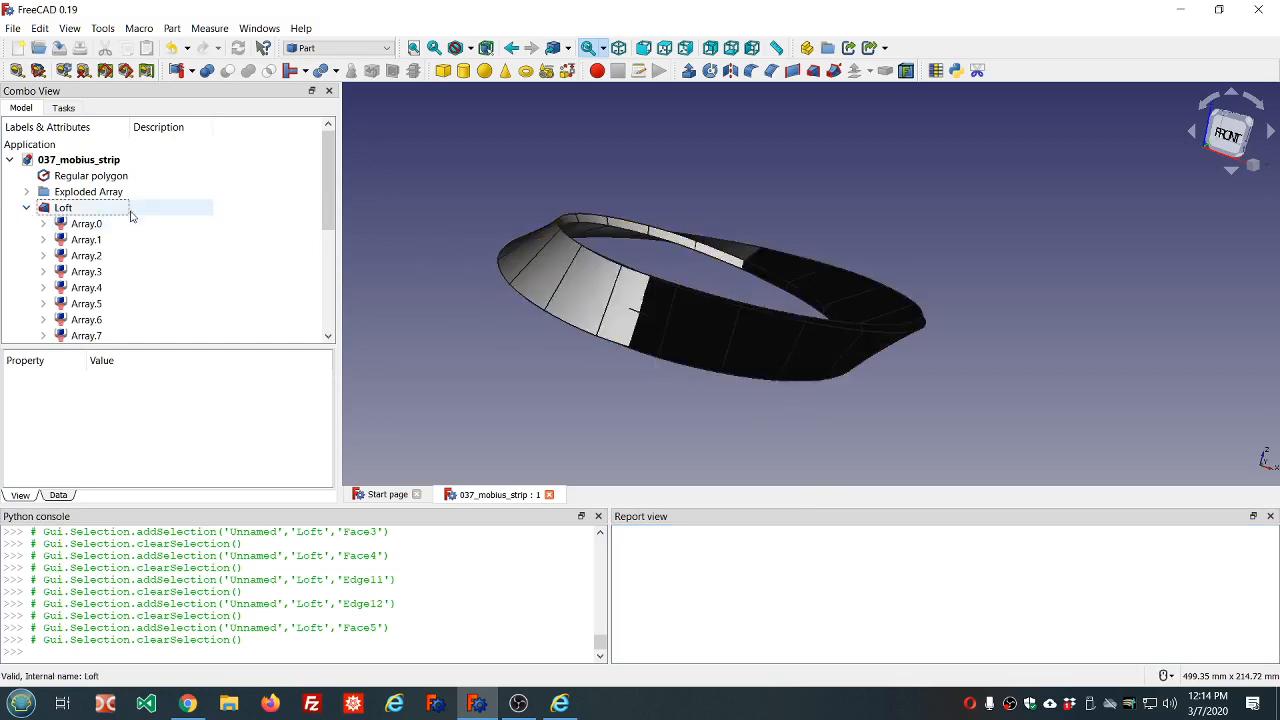
scroll(130, 212, "down", 4)
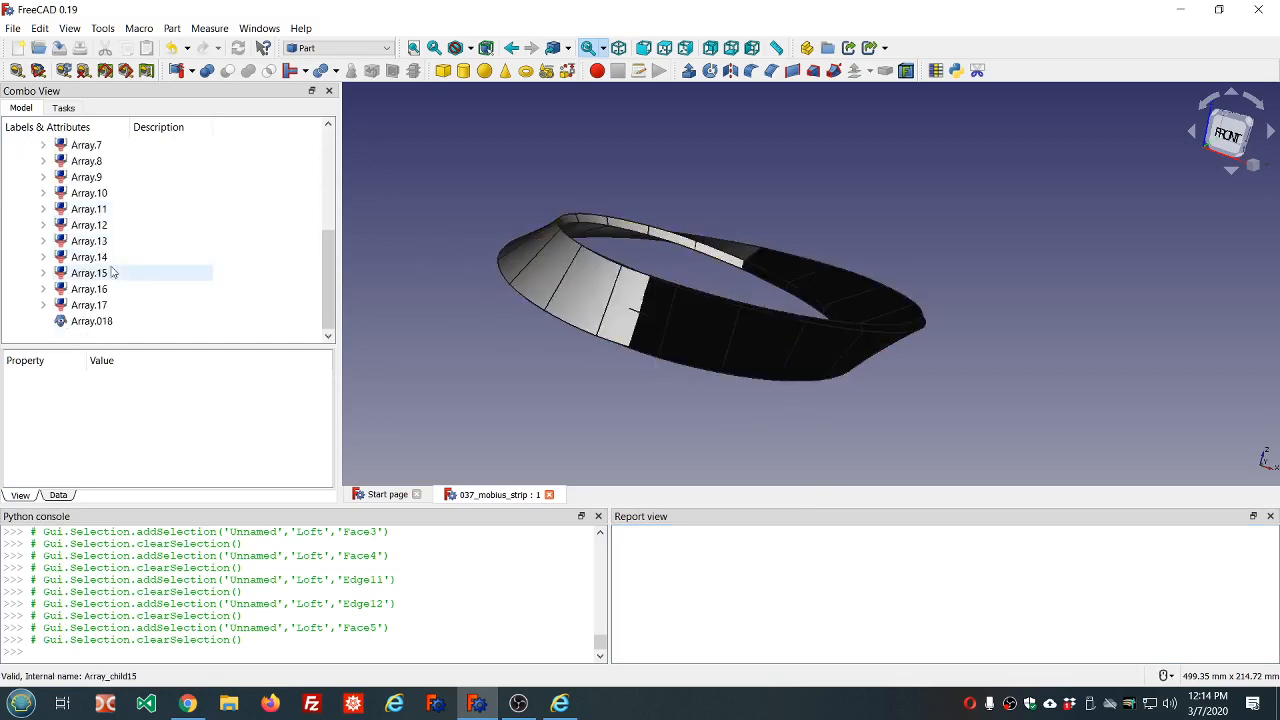
left_click(102, 322)
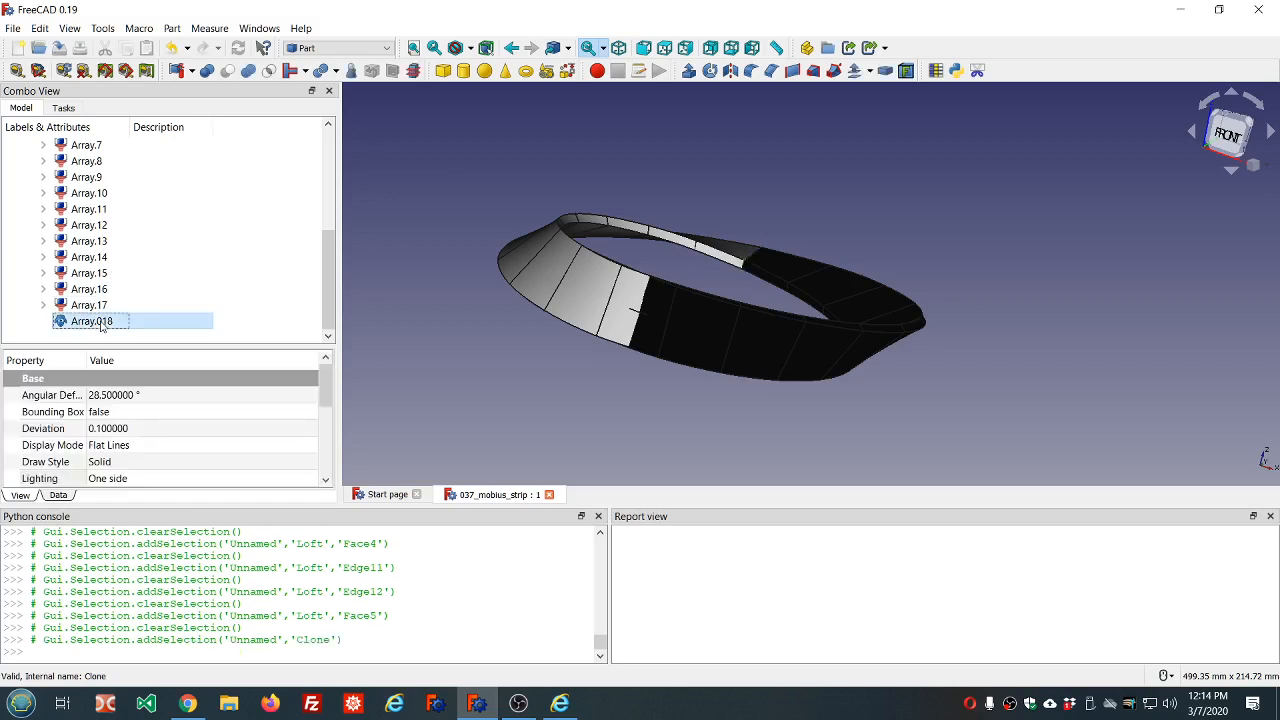
scroll(167, 296, "up", 4)
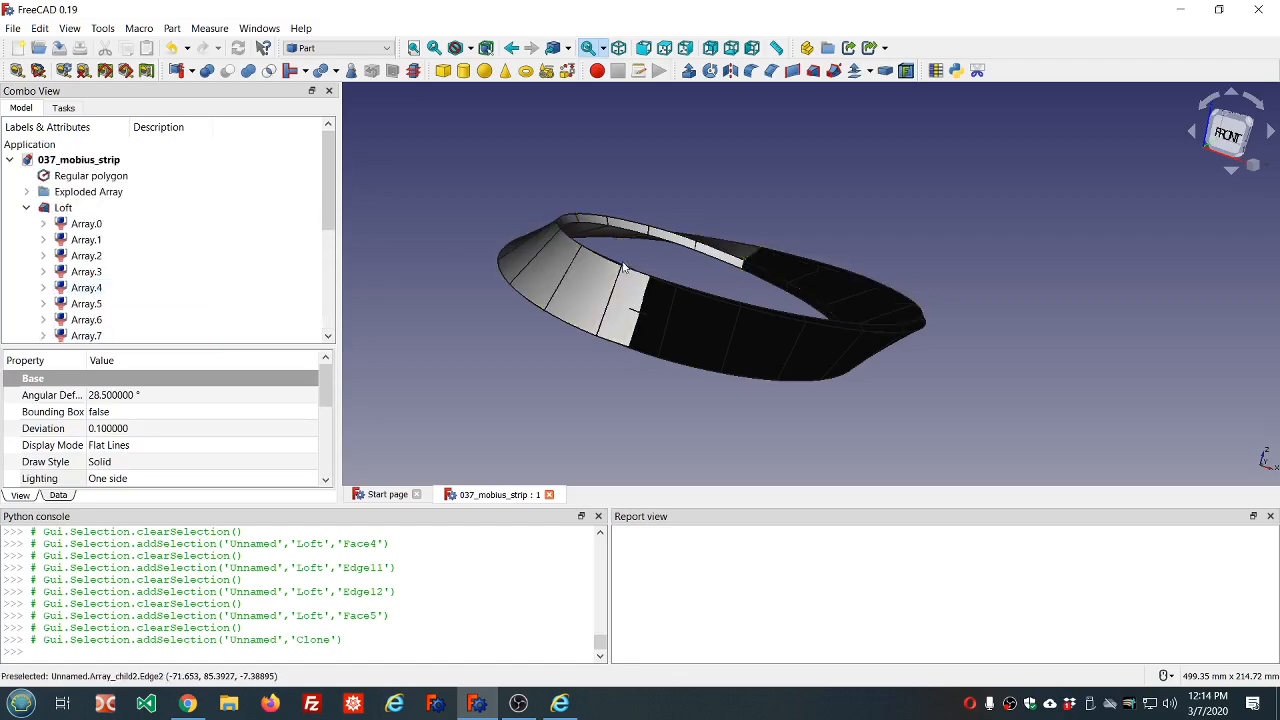
scroll(762, 278, "up", 3)
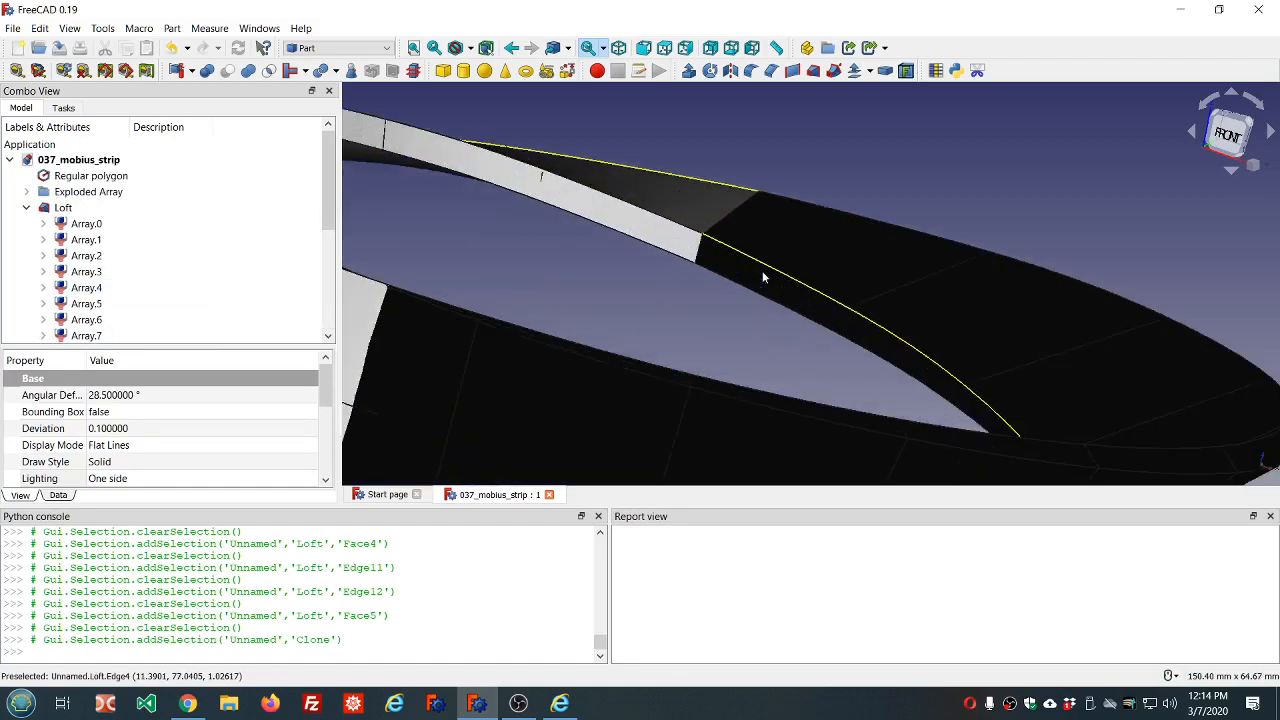
scroll(717, 240, "up", 2)
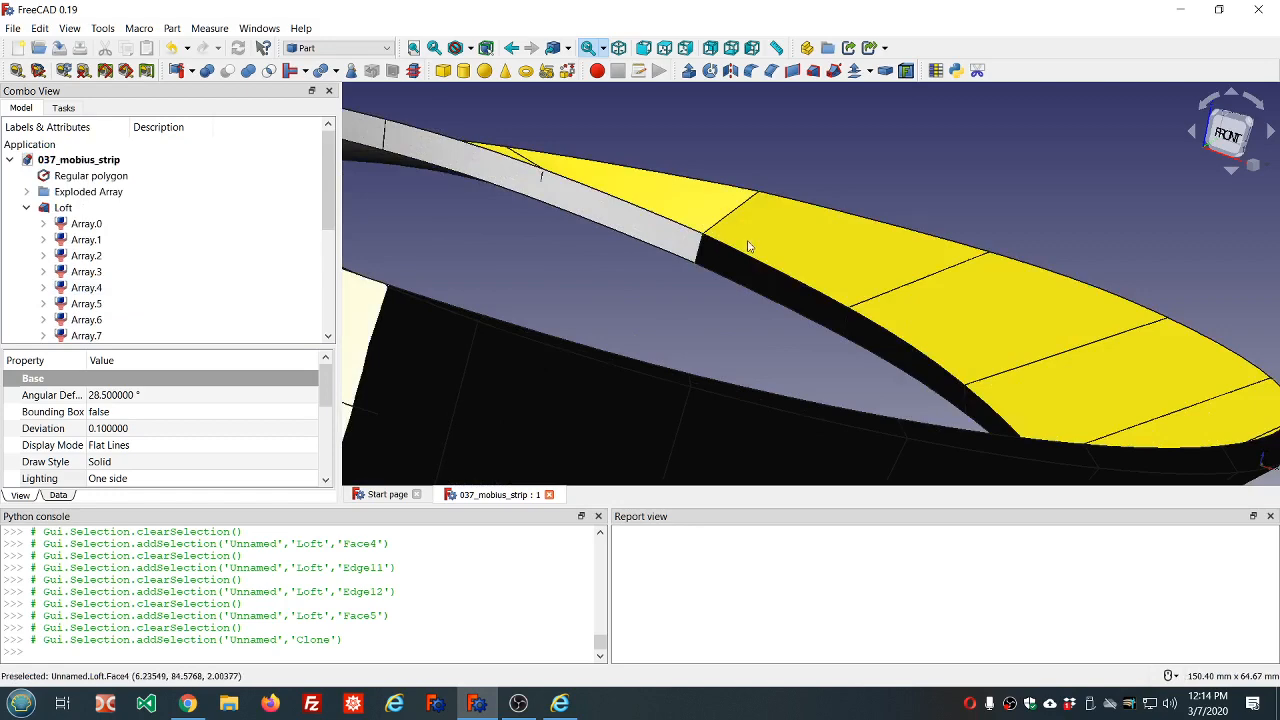
scroll(750, 246, "up", 5)
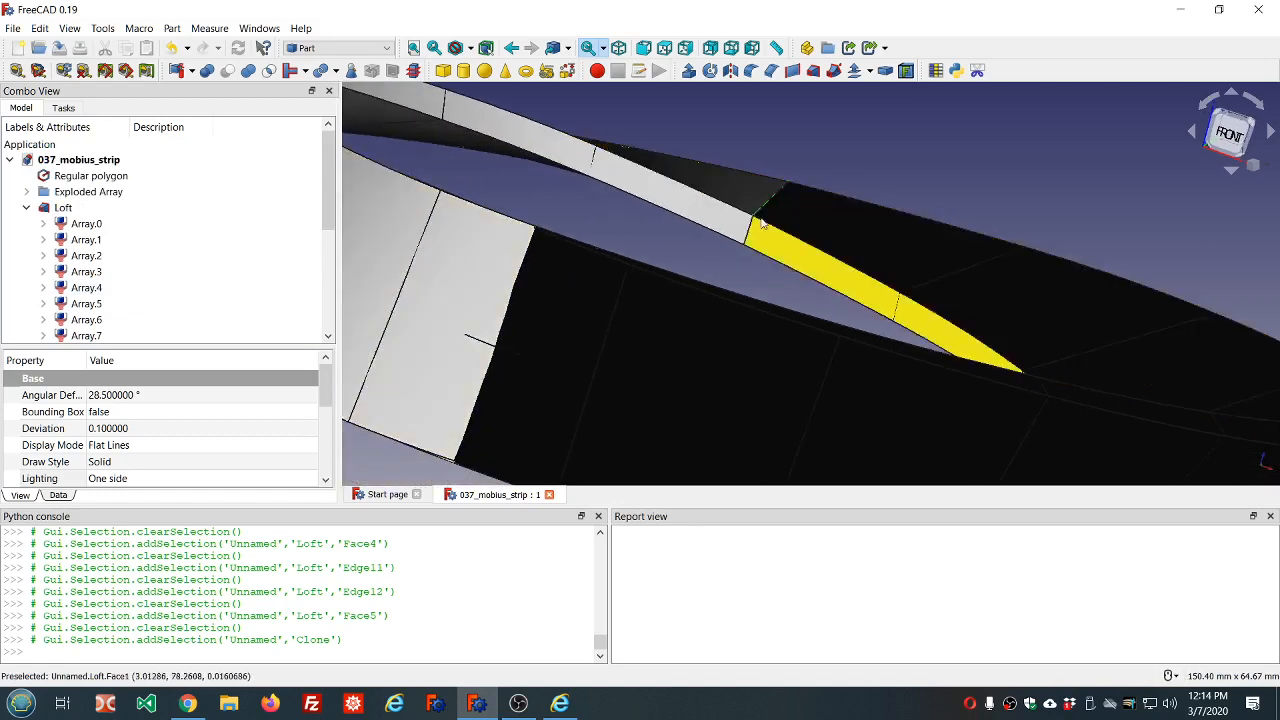
- Review the placement settings of the closing profile Array.018 and cancel without changing them
scroll(230, 286, "down", 4)
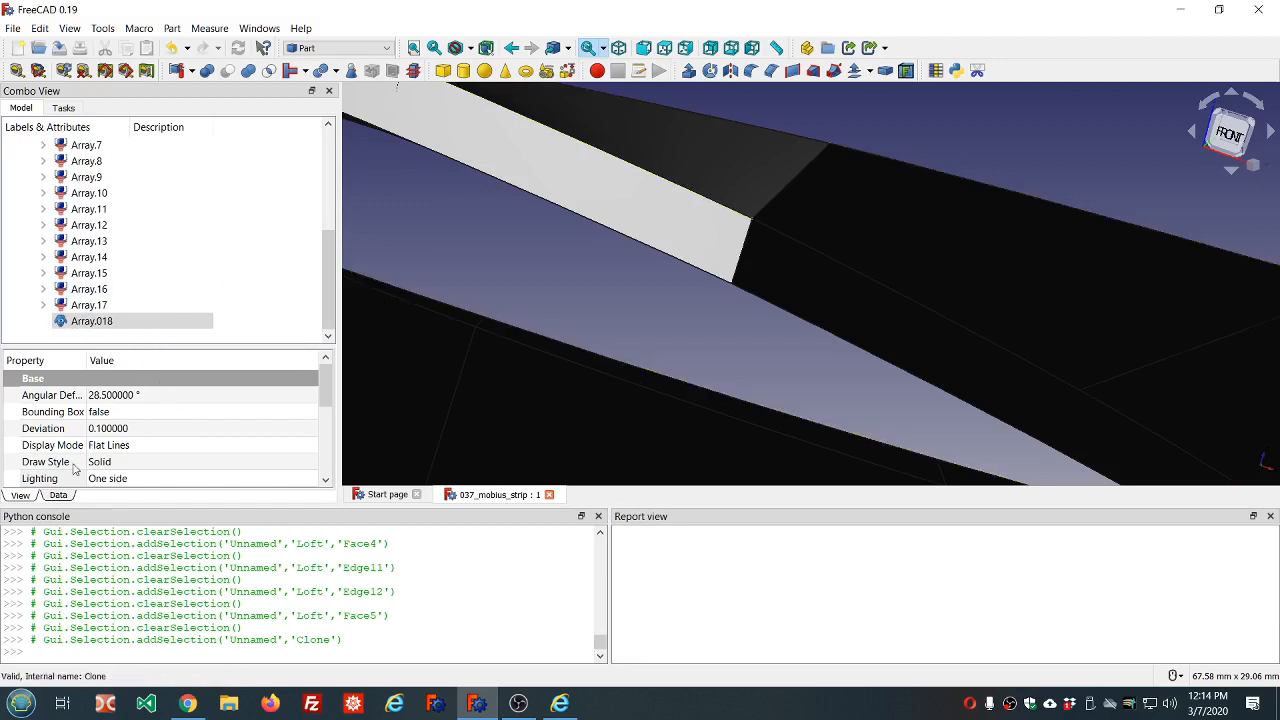
left_click(58, 496)
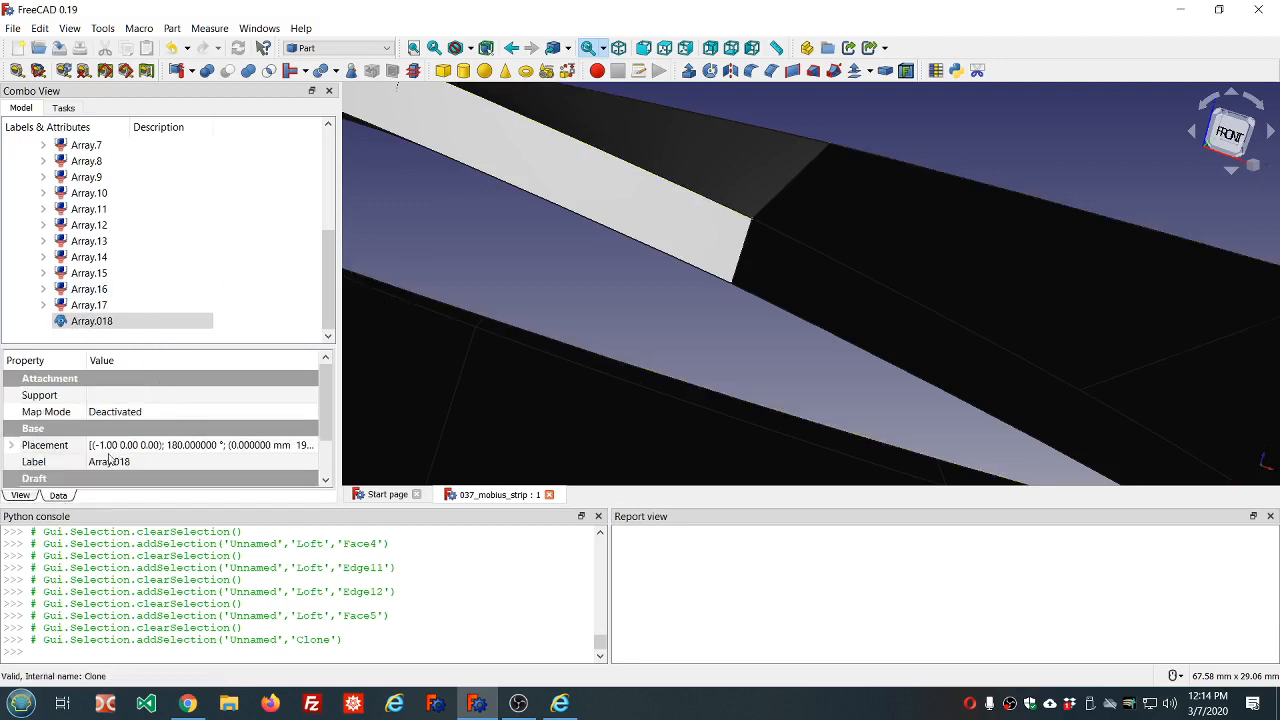
left_click(222, 449)
left_click(308, 445)
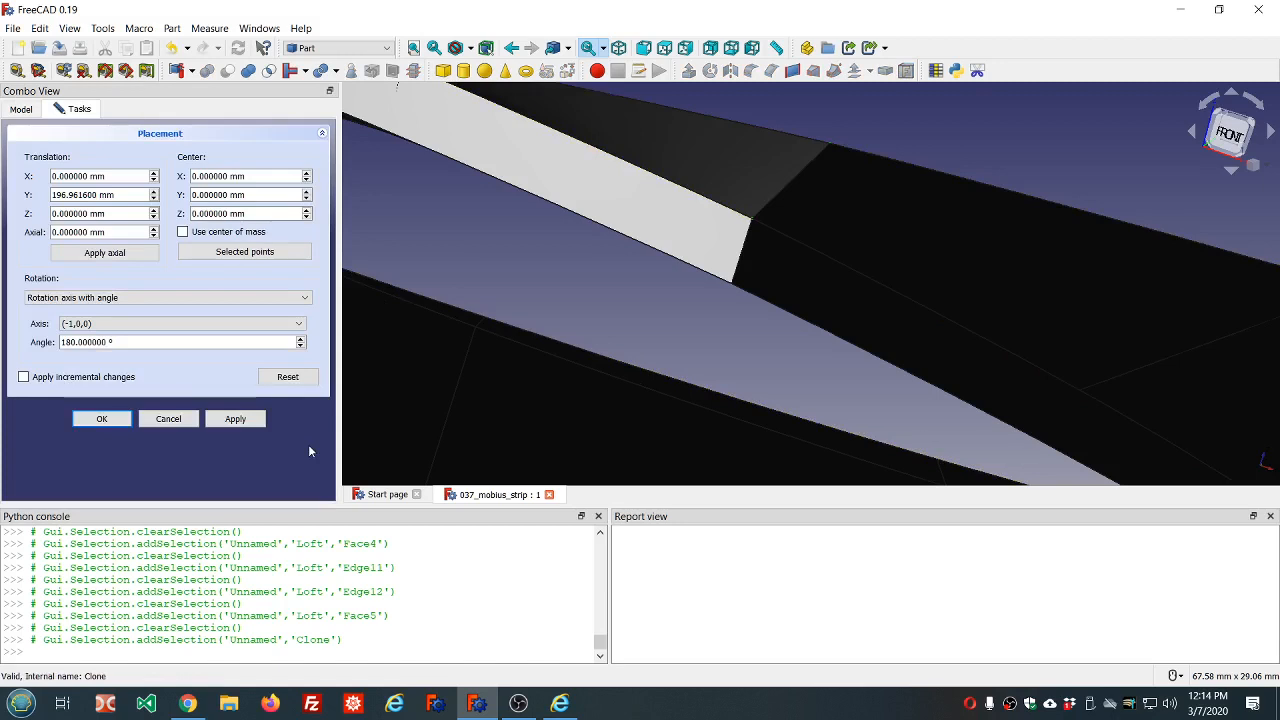
scroll(618, 218, "down", 2)
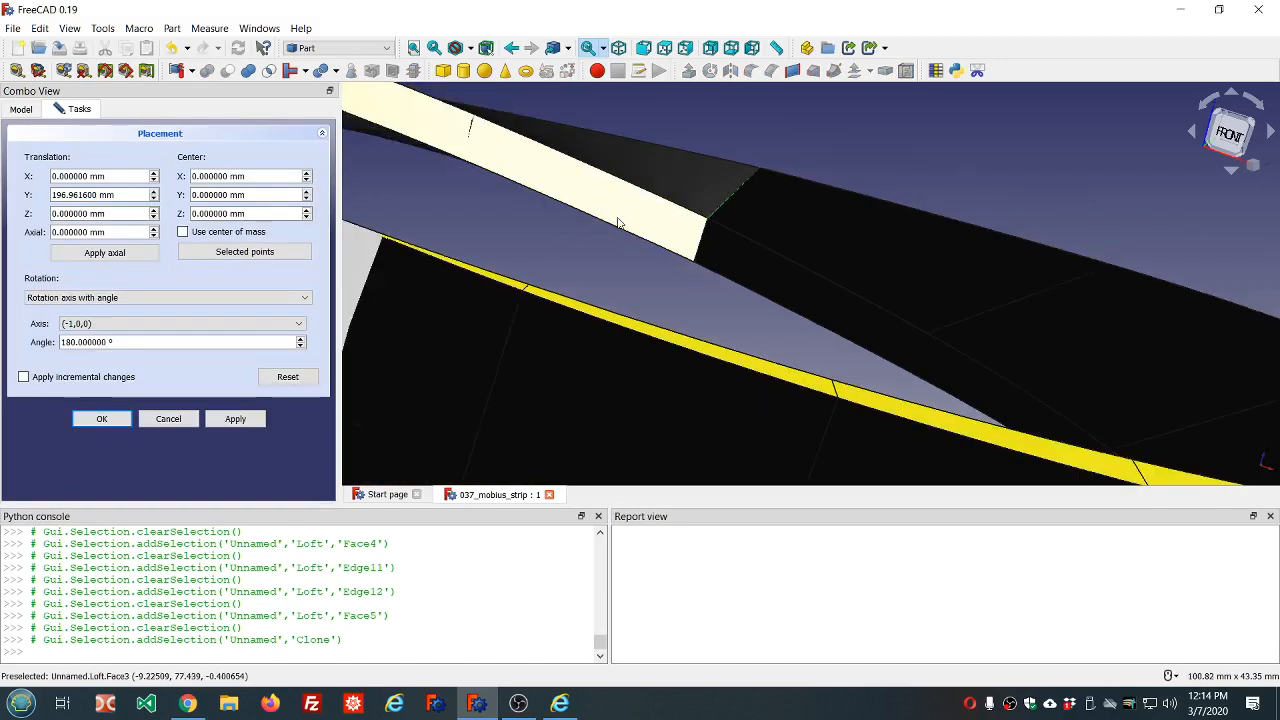
left_click(165, 420)
- Hide the Loft to expose its section profiles, and delete it
scroll(150, 222, "up", 3)
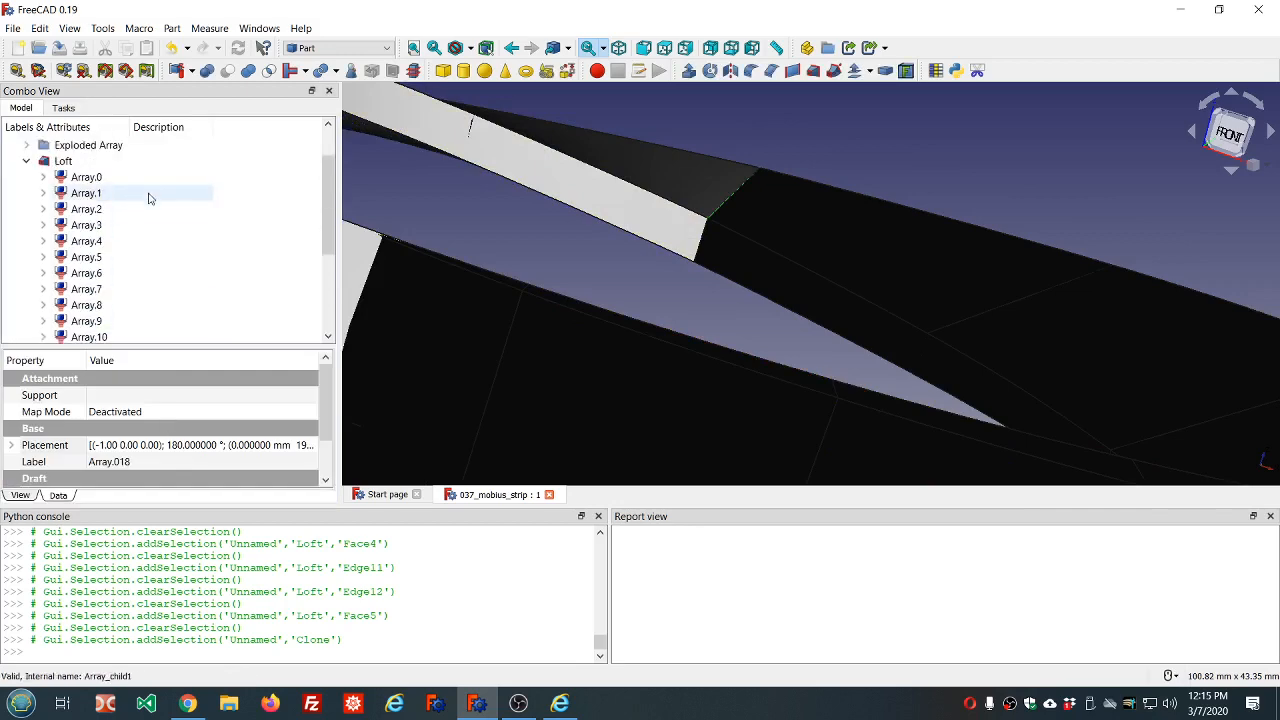
left_click(70, 163)
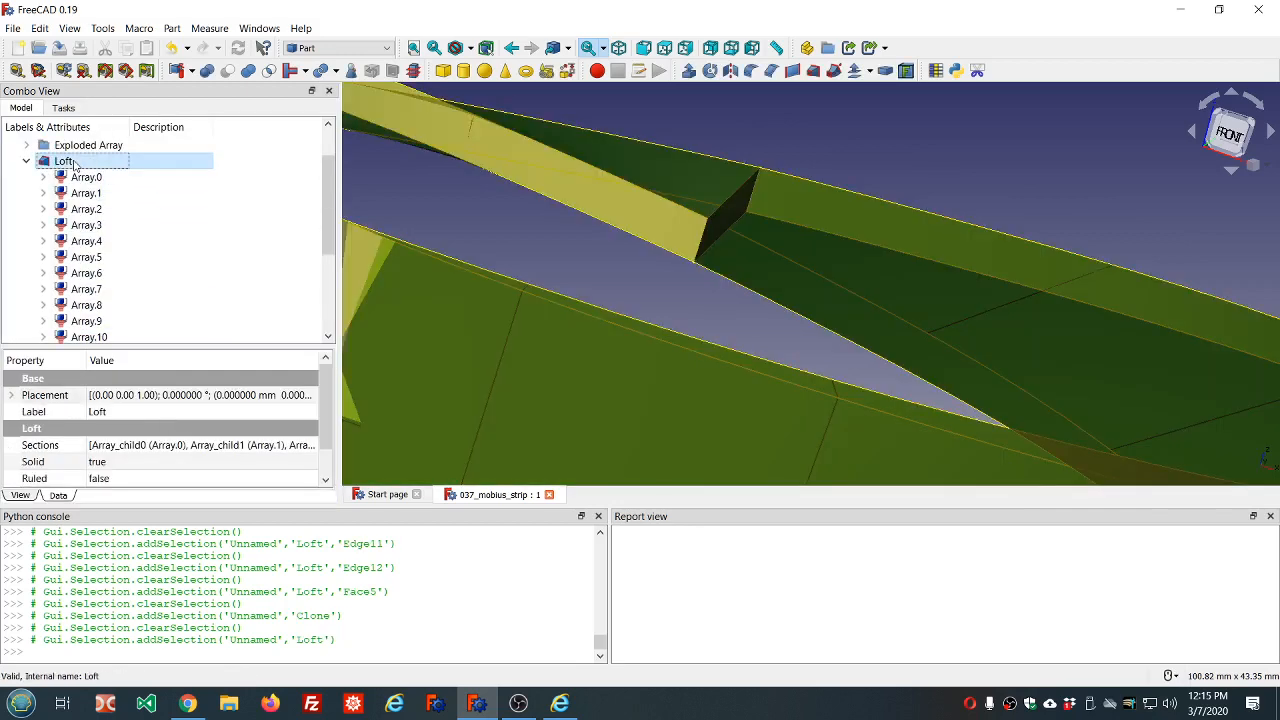
key("space")
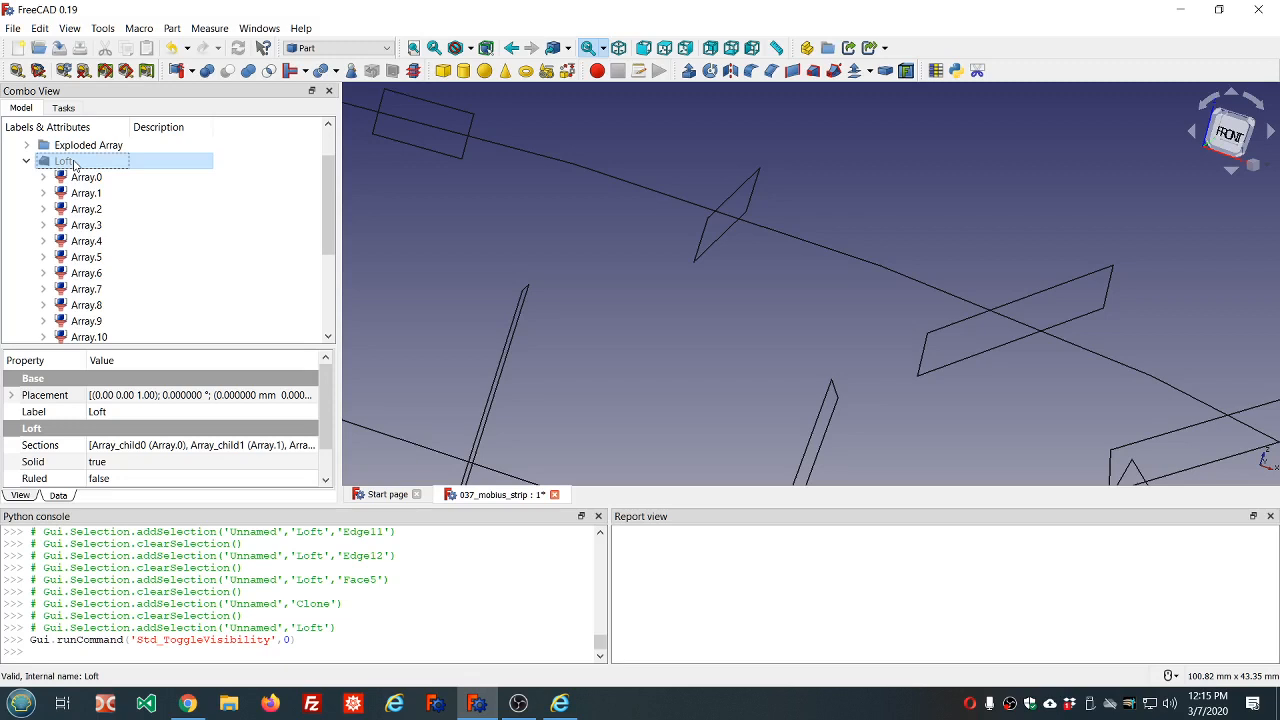
key("Delete")
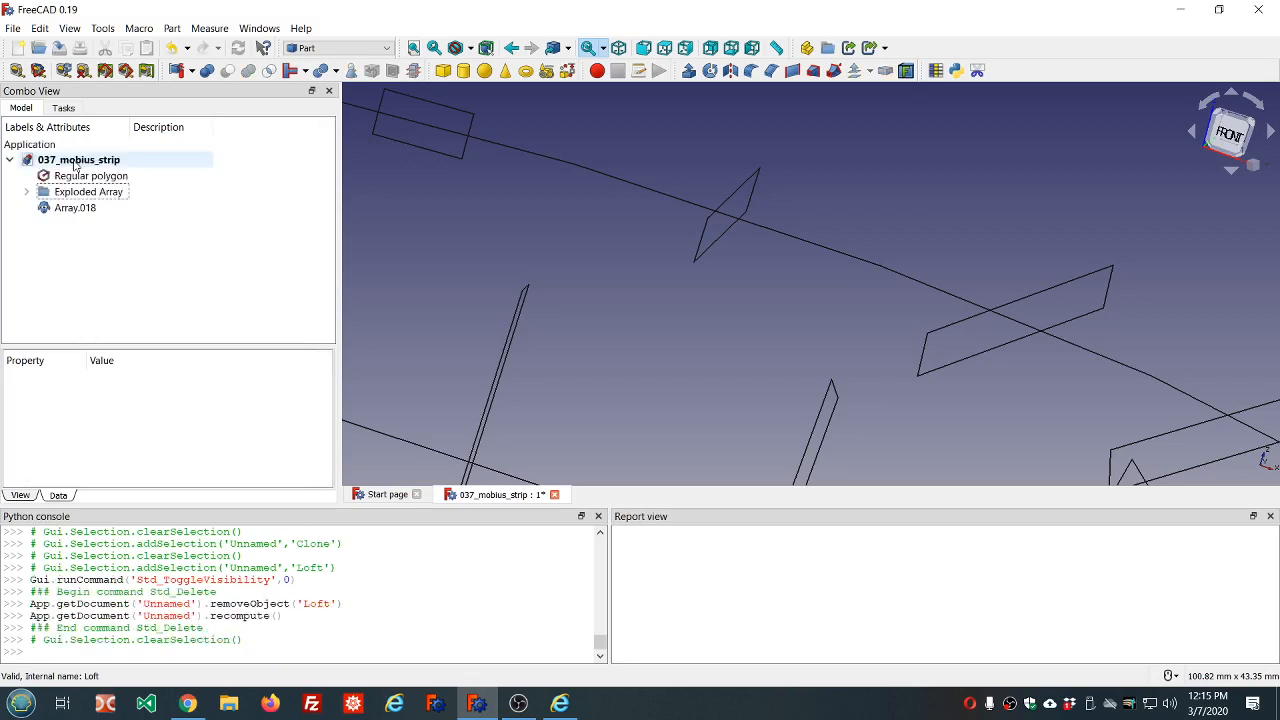
- Open the placement settings of the closing profile Array.018 and bring its overlap with the first profile into view
left_click(26, 191)
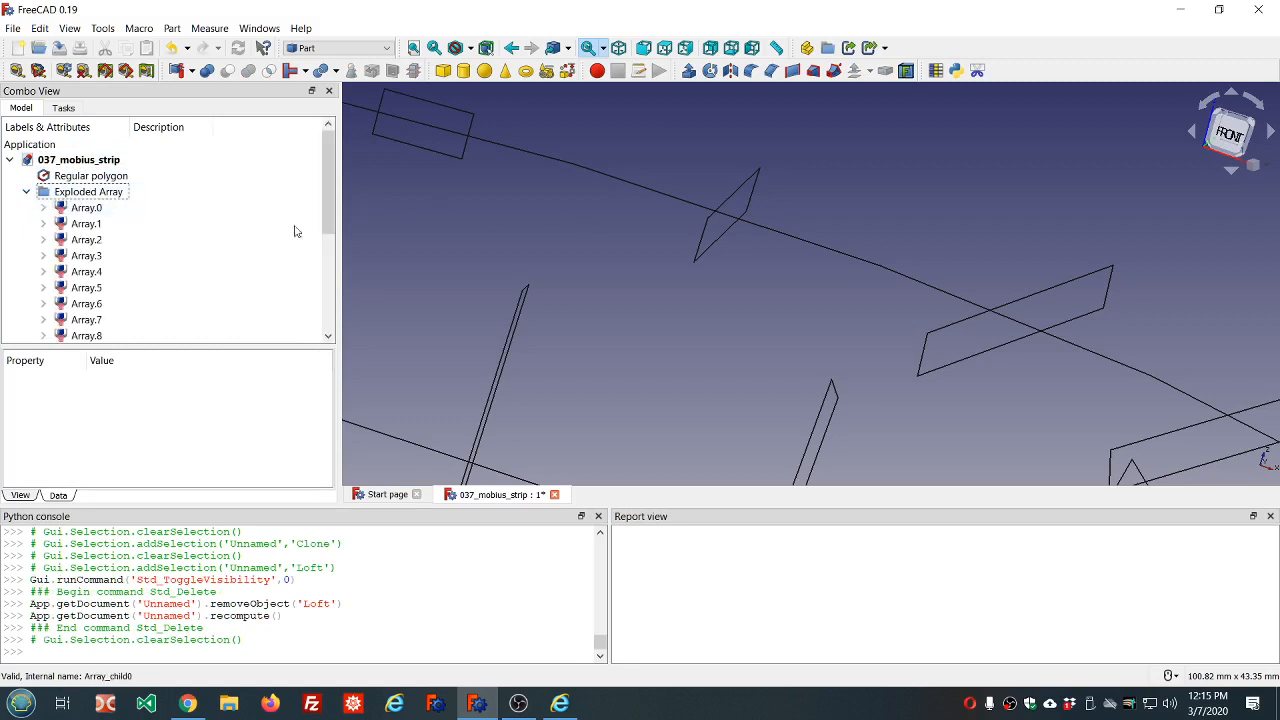
scroll(250, 215, "down", 4)
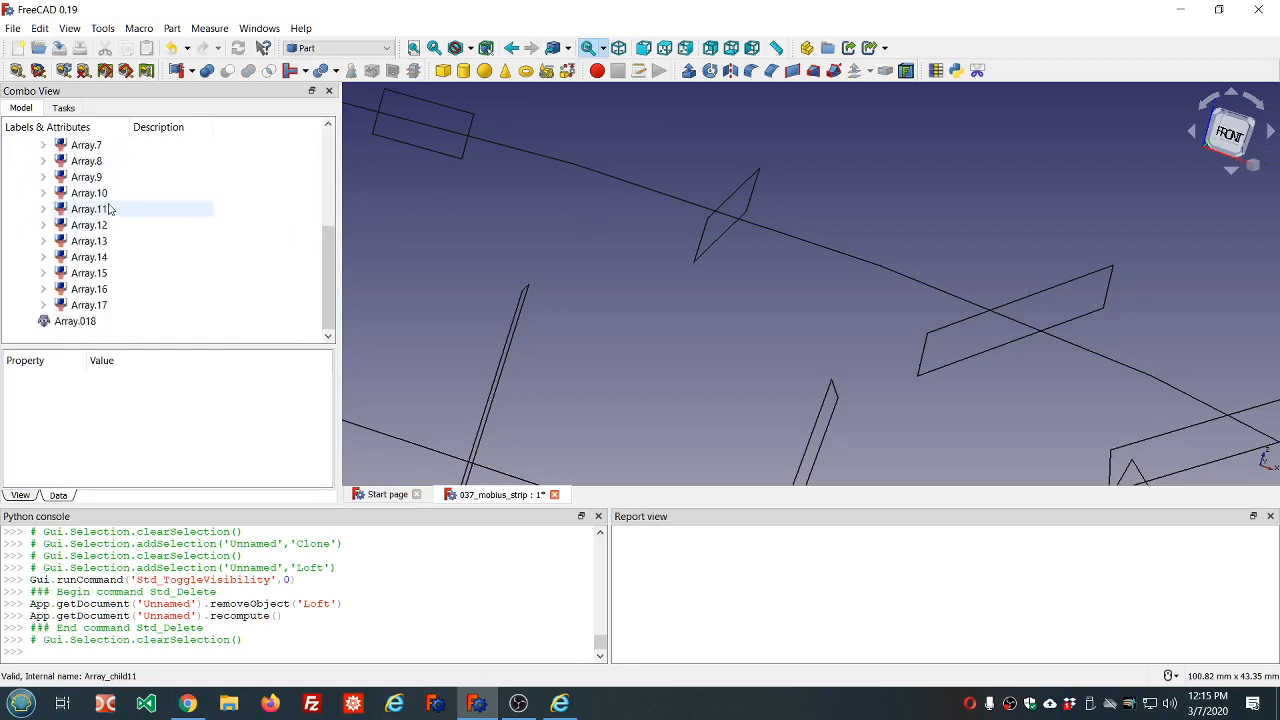
left_click(77, 322)
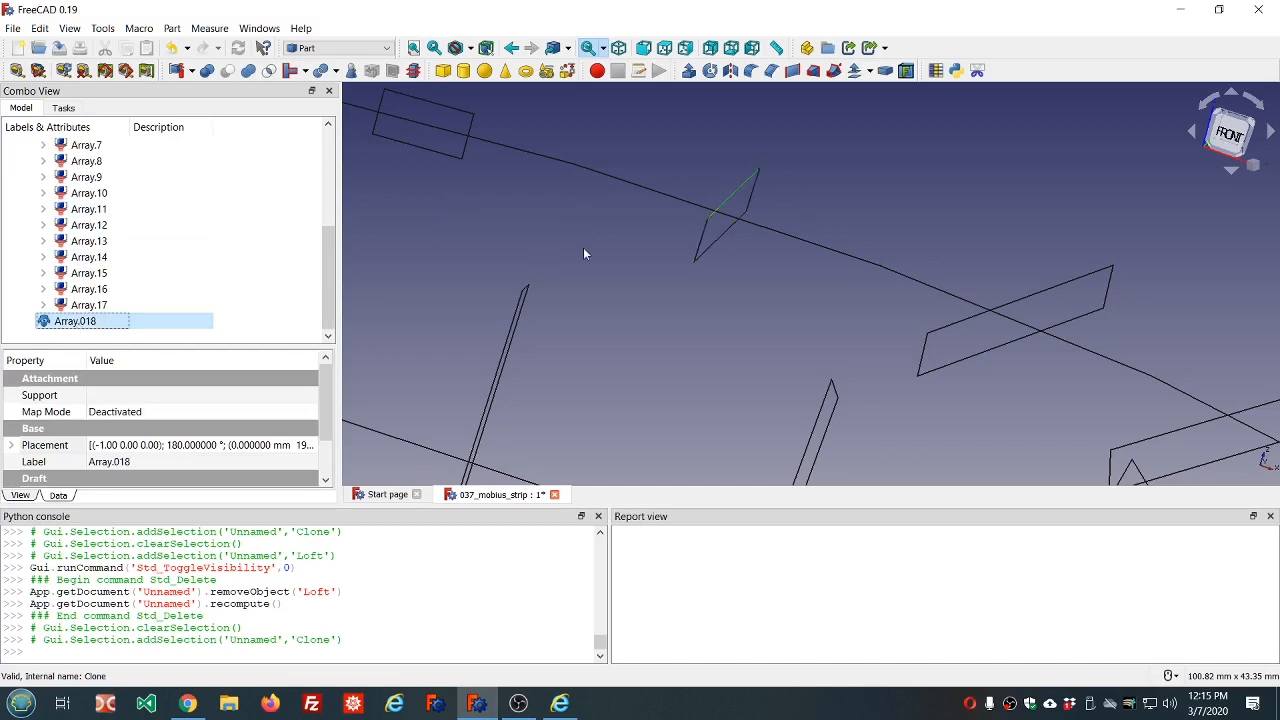
middle_click_drag(824, 188, 817, 210)
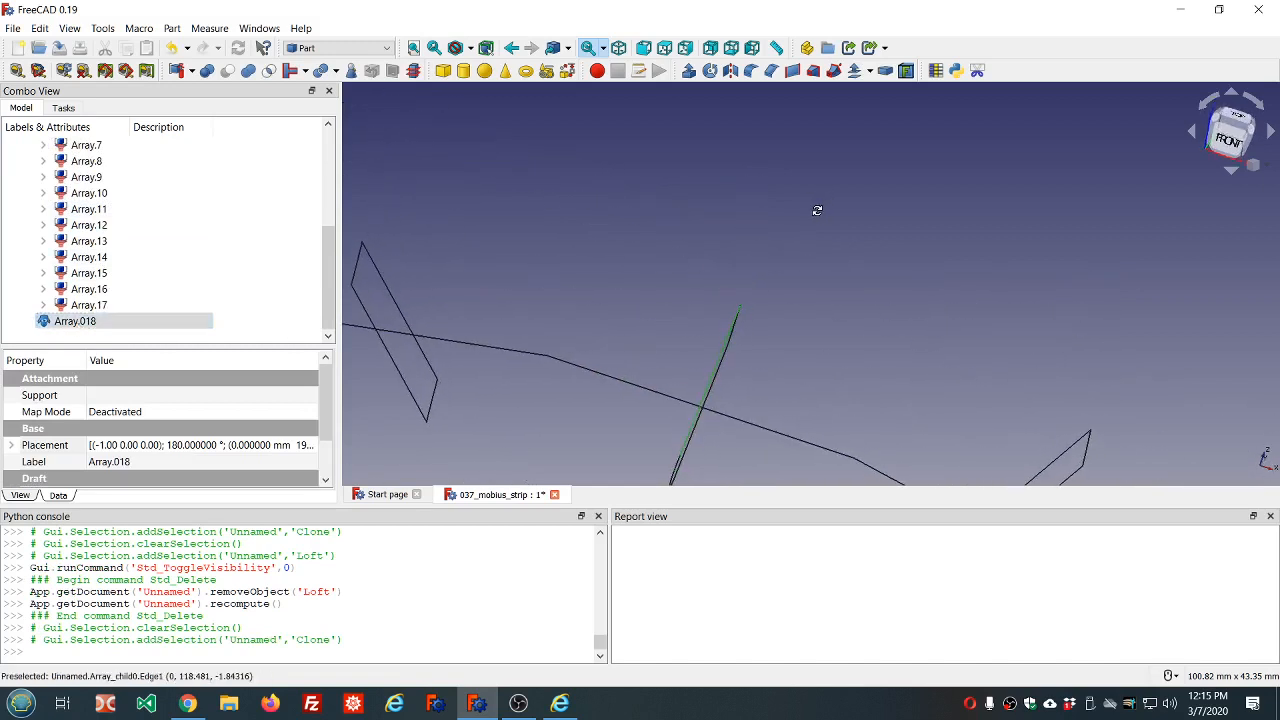
scroll(781, 445, "up", 4)
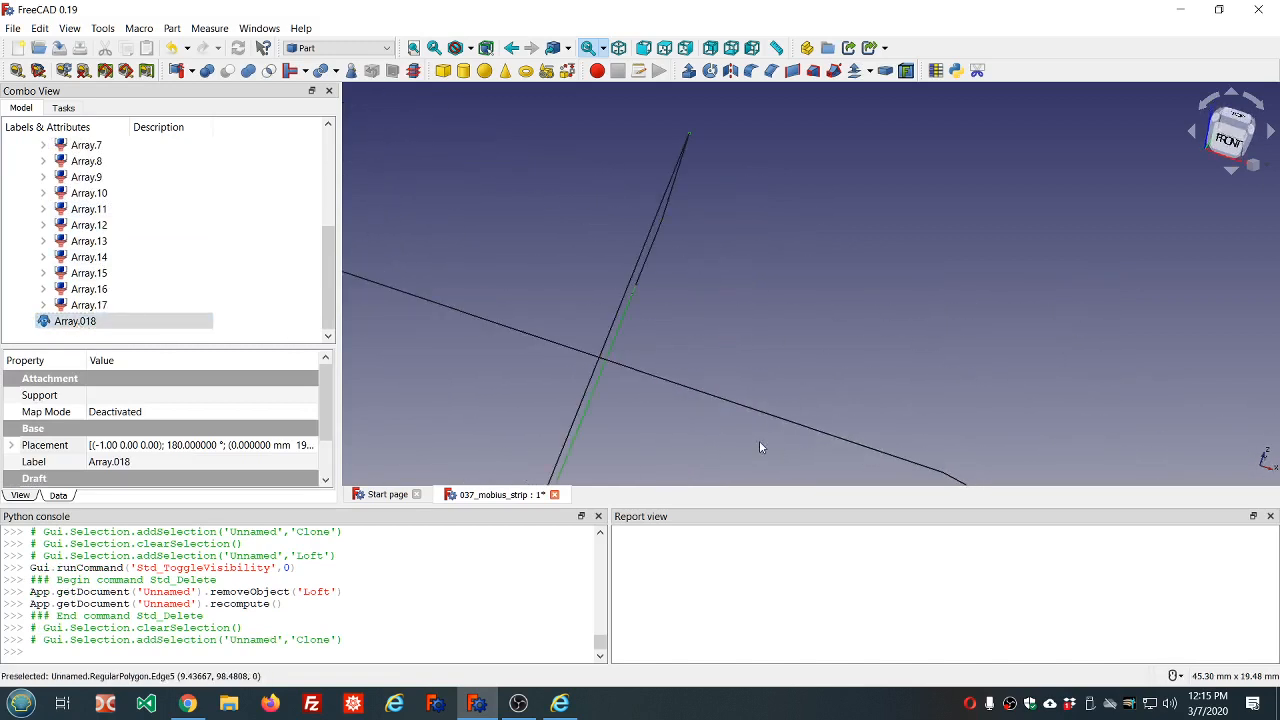
left_click(245, 447)
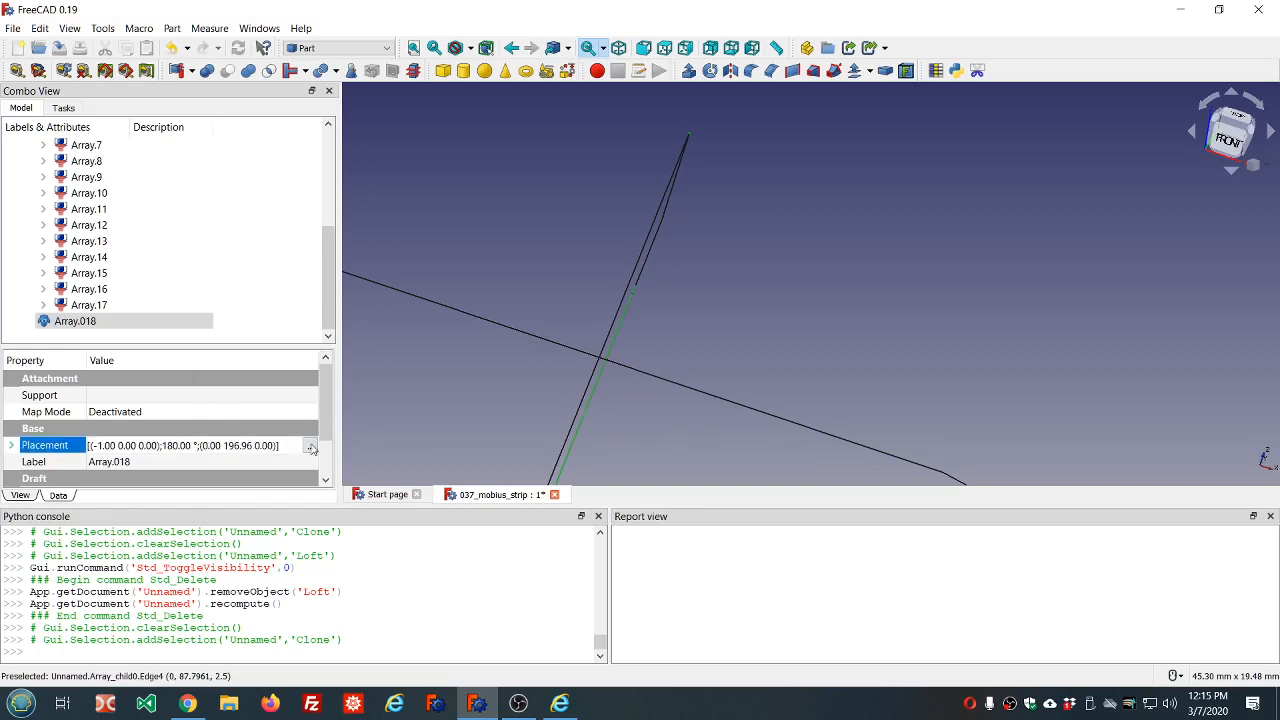
left_click(310, 446)
scroll(682, 402, "down", 3)
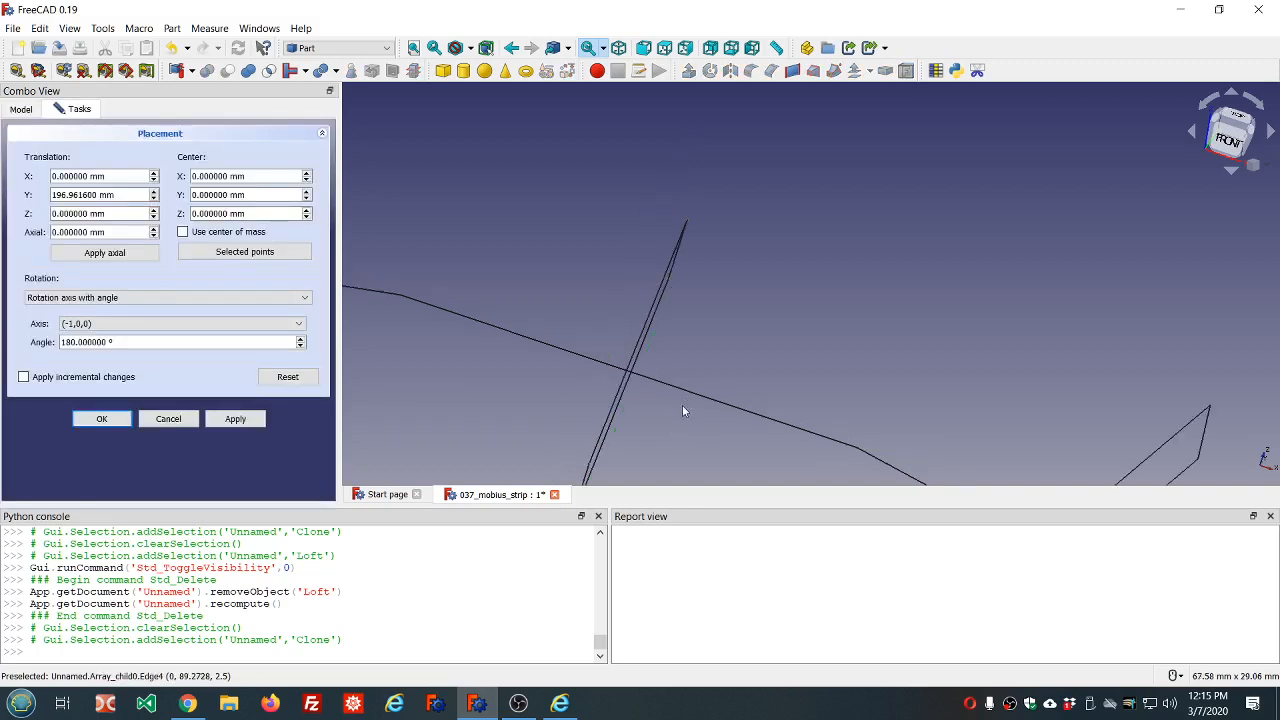
scroll(714, 462, "up", 2)
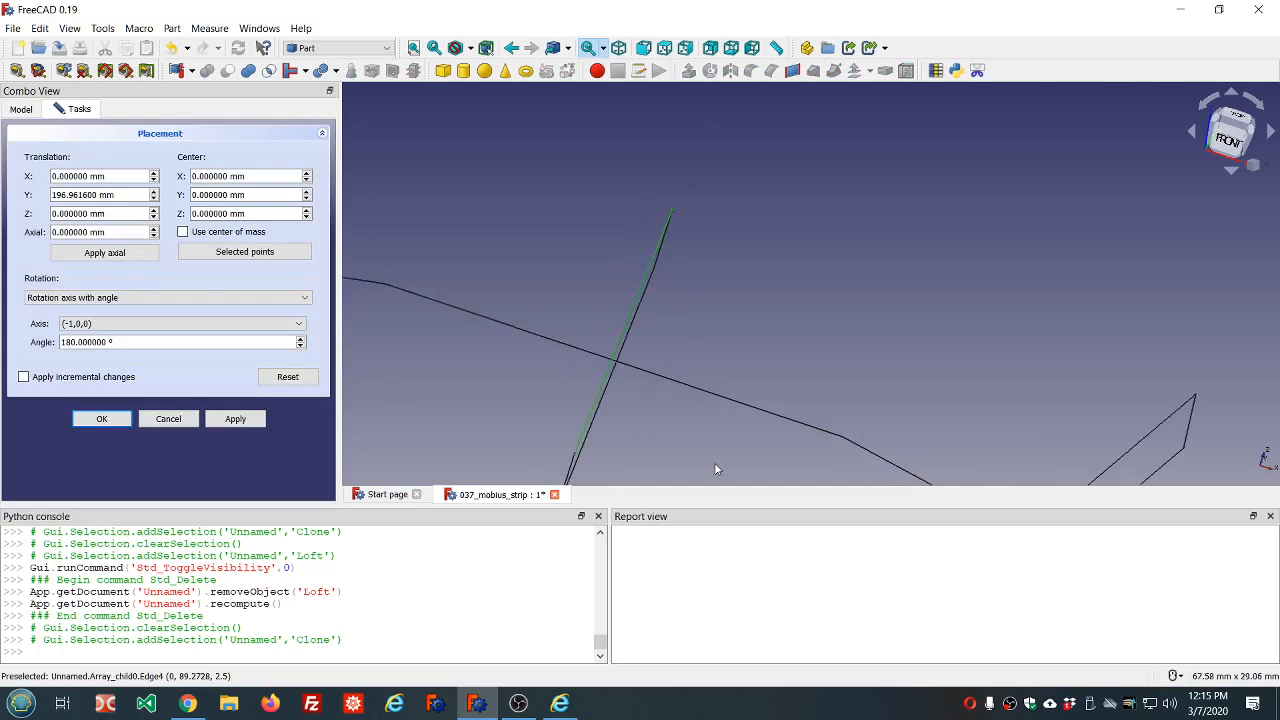
middle_click_drag(714, 462, 714, 375)
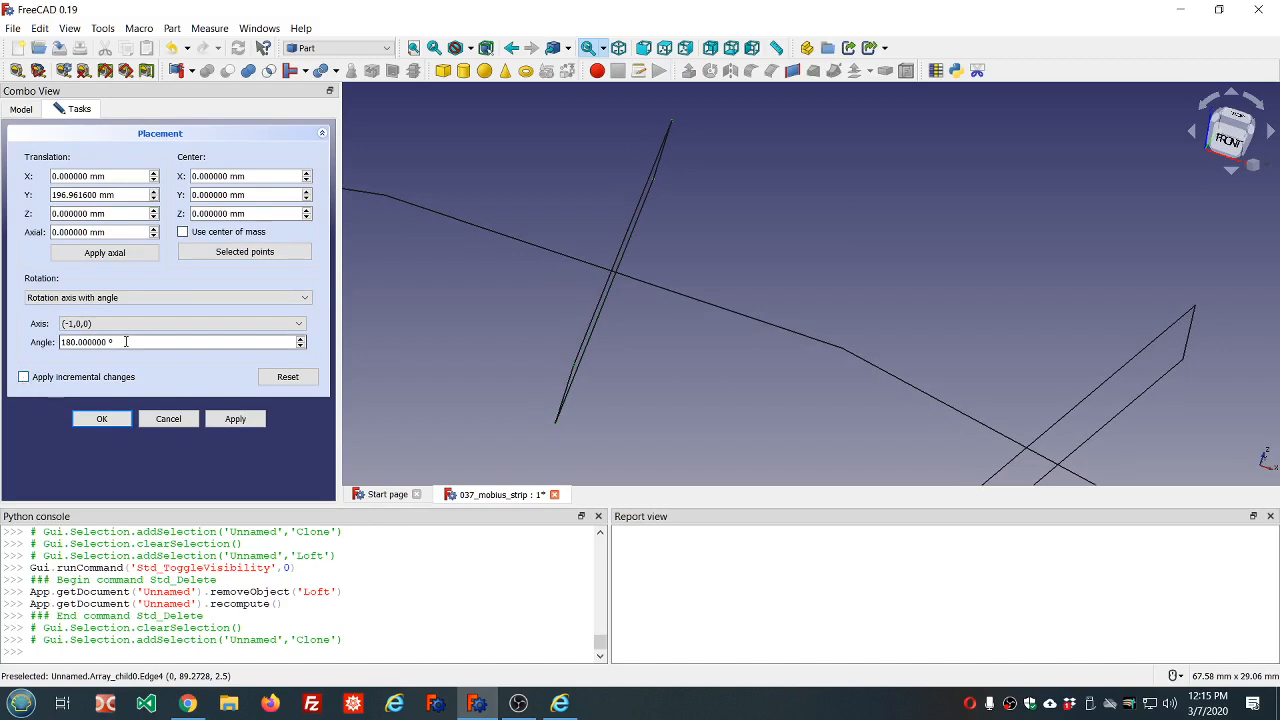
- Enable incremental placement changes and use the two end vertices of the polygon edge crossing Array.018 as center and axis reference
left_click(23, 377)
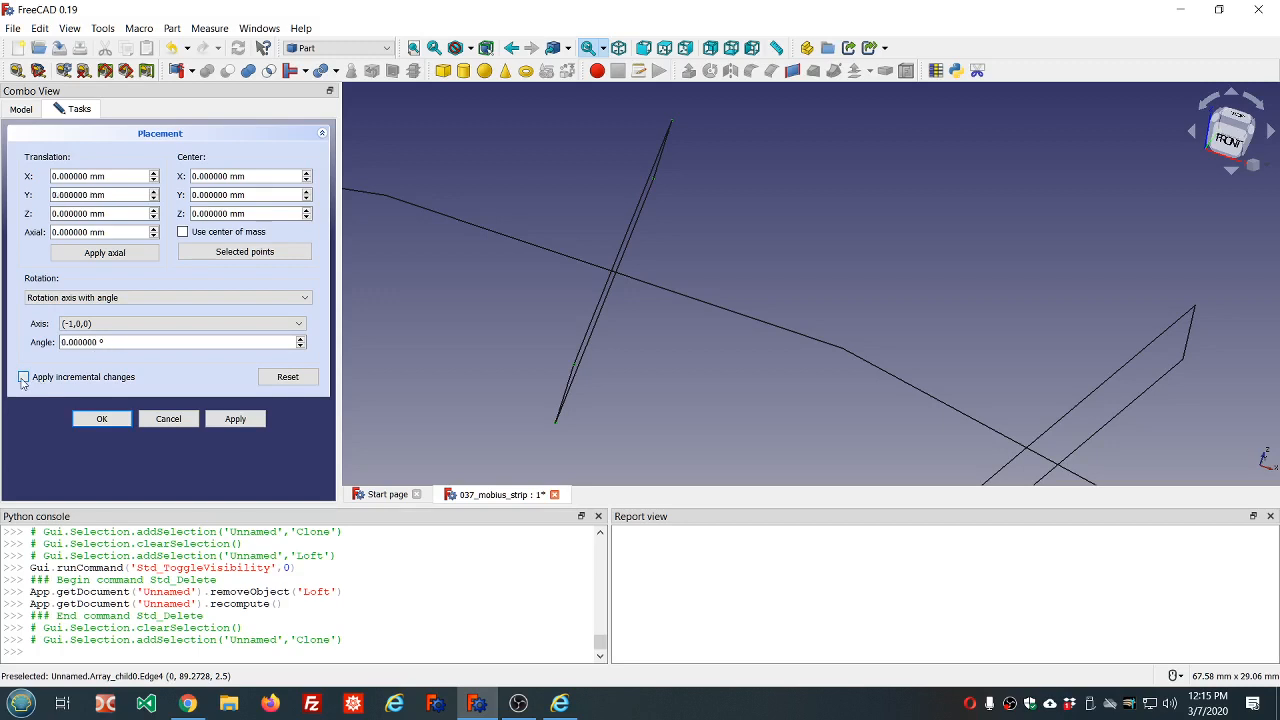
left_click(87, 213)
left_click(839, 348)
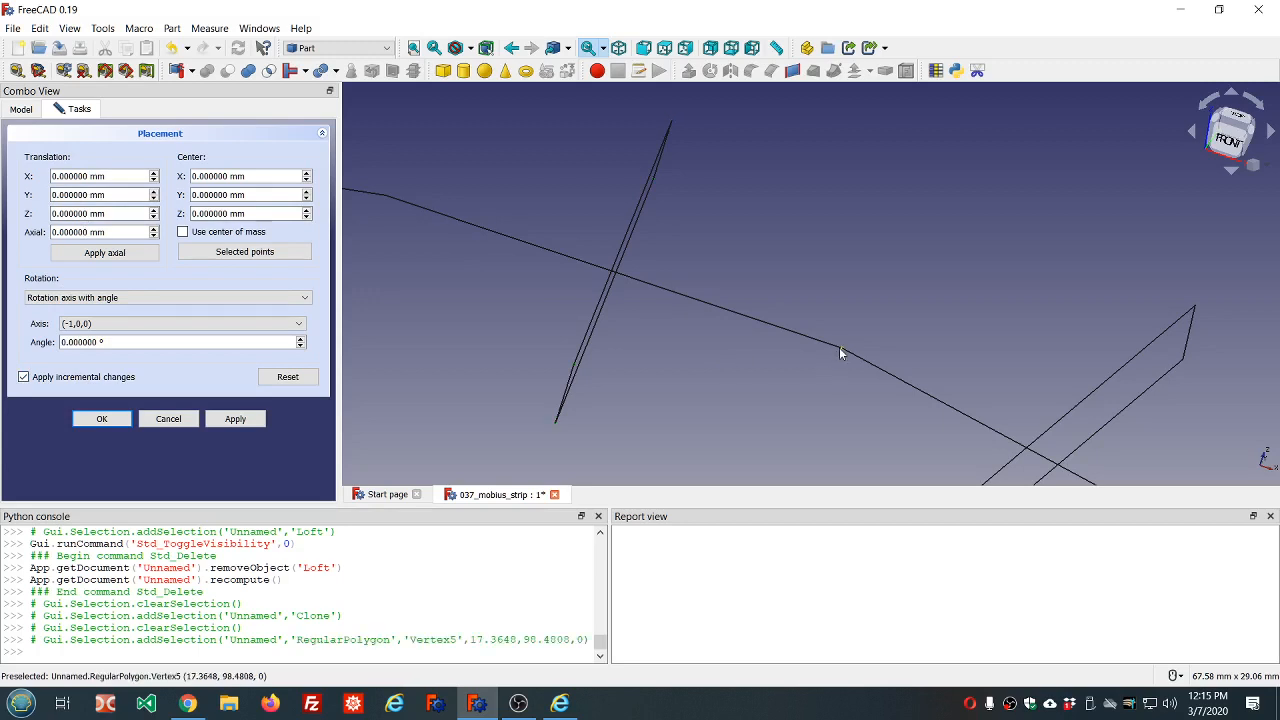
left_click(385, 200, "ctrl")
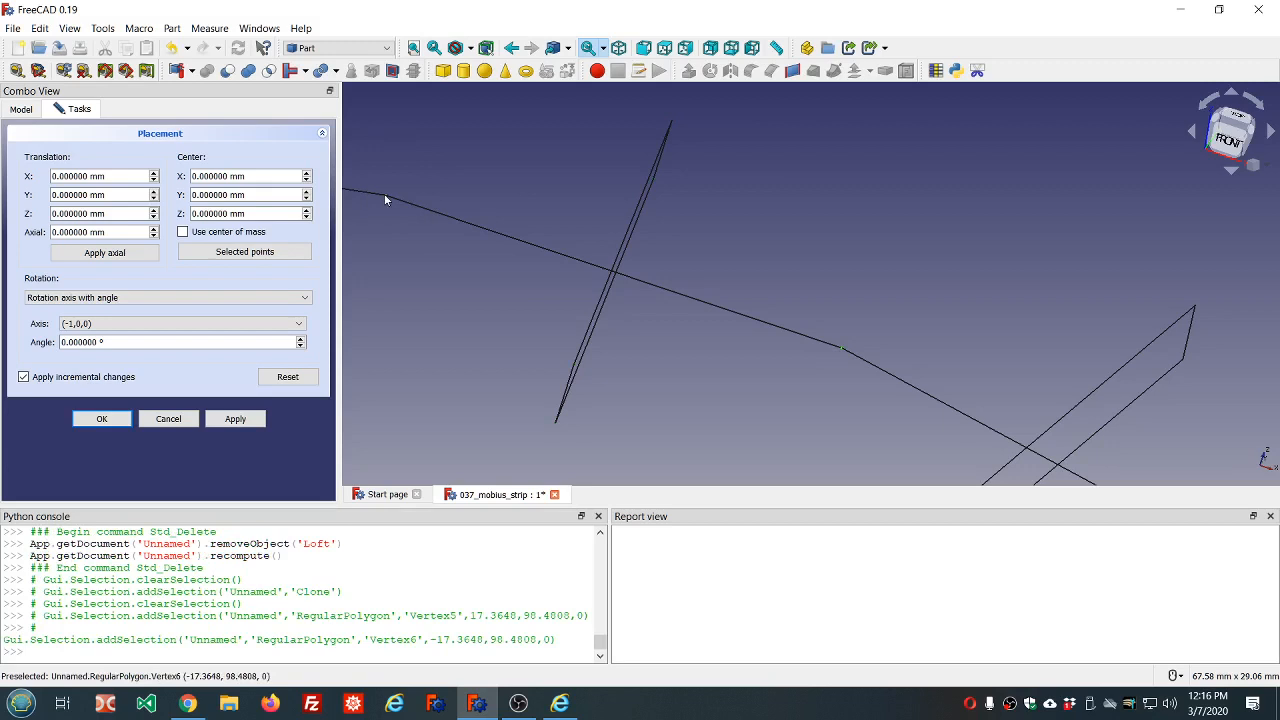
left_click(249, 254)
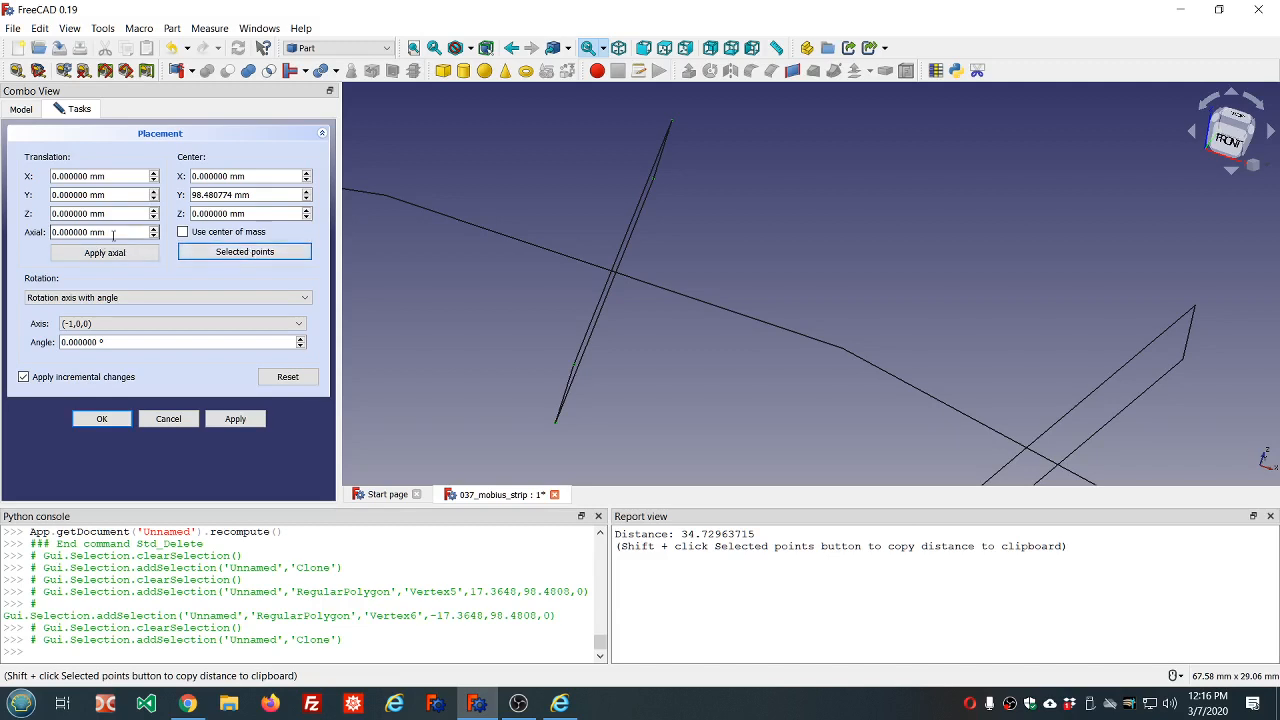
- Try a 1 mm axial offset of Array.018 in both directions along the polygon edge and return it to its starting position
left_click_drag(114, 236, 30, 238)
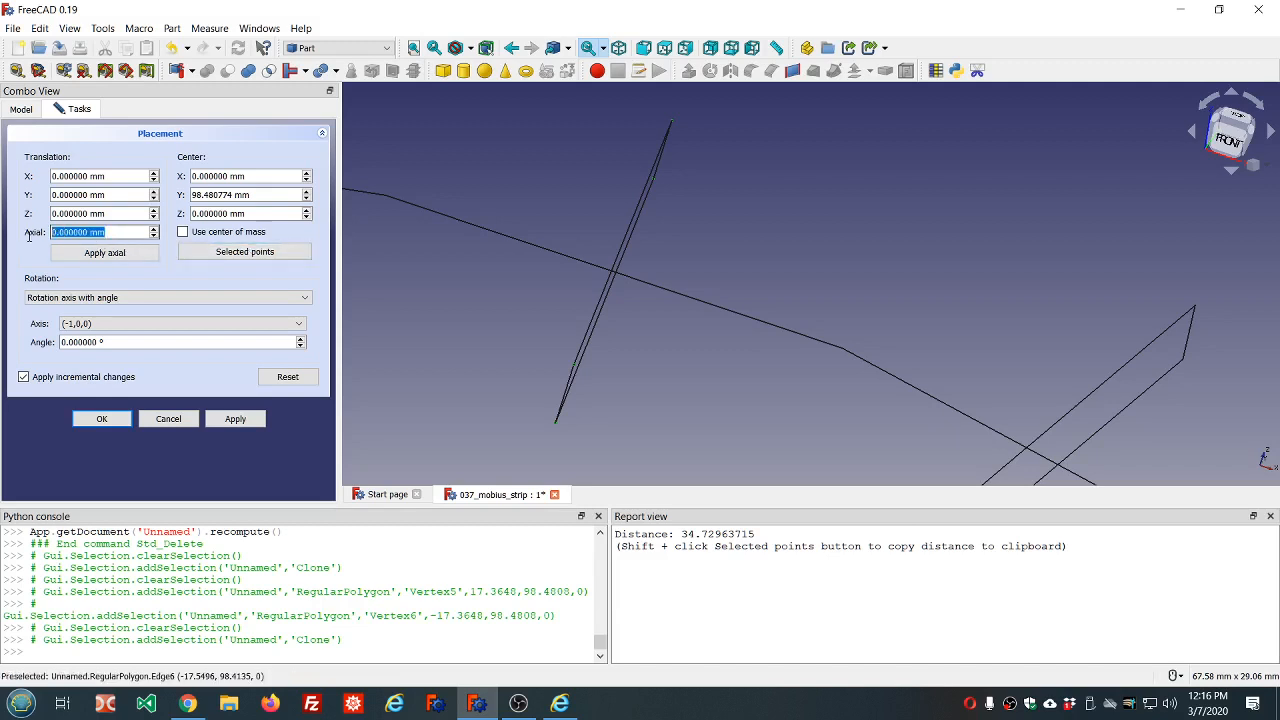
left_click(124, 232)
scroll(125, 233, "up", 1)
left_click(120, 233)
left_click(117, 257)
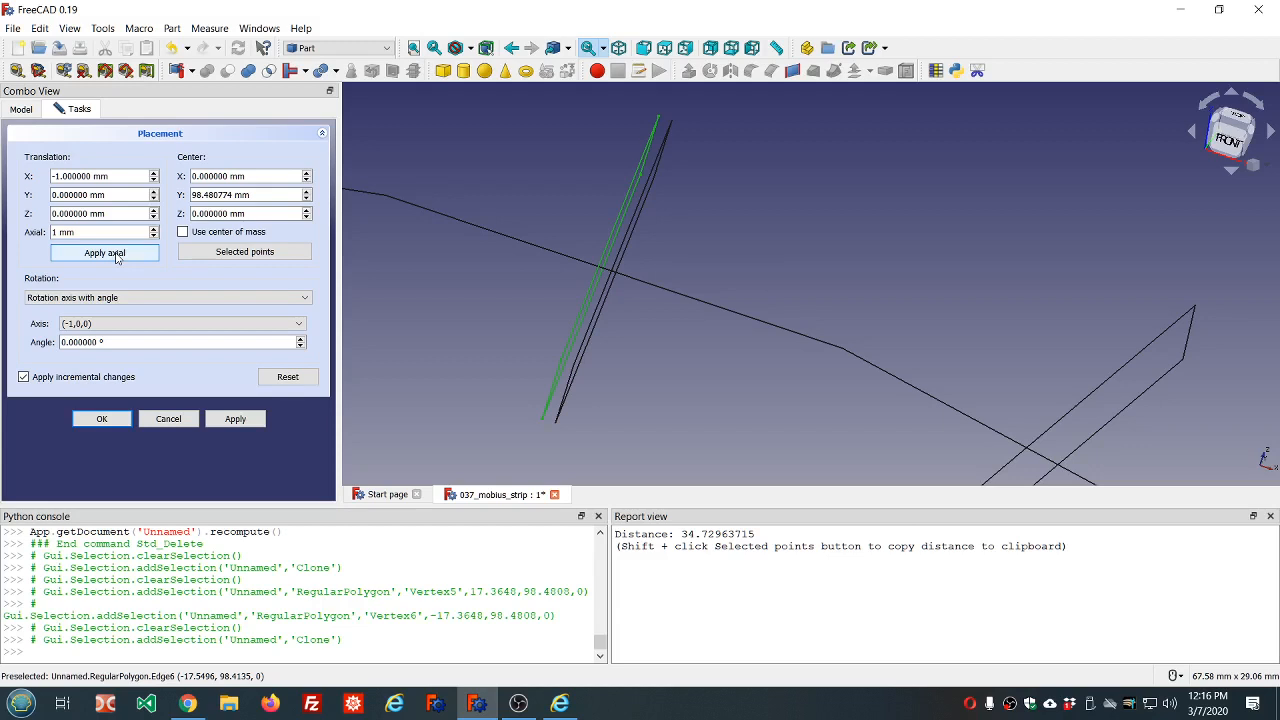
left_click(117, 257, "shift")
left_click(117, 257, "shift")
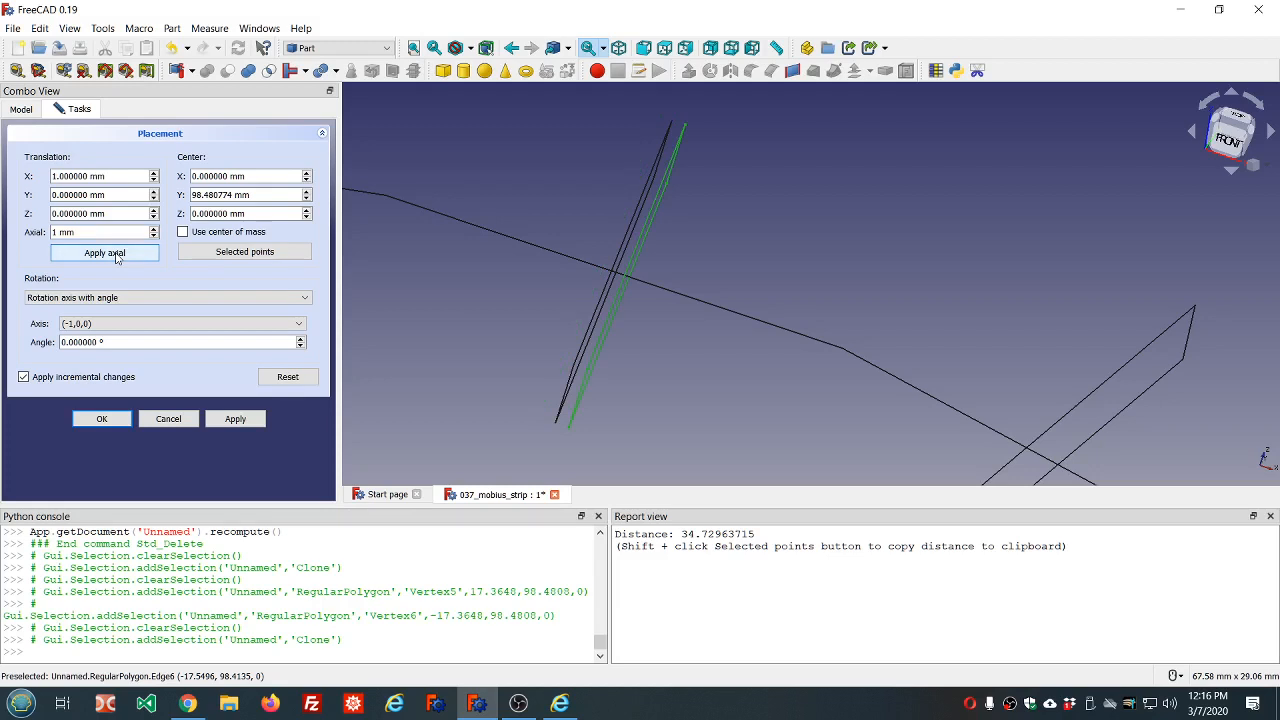
left_click(117, 257, "shift")
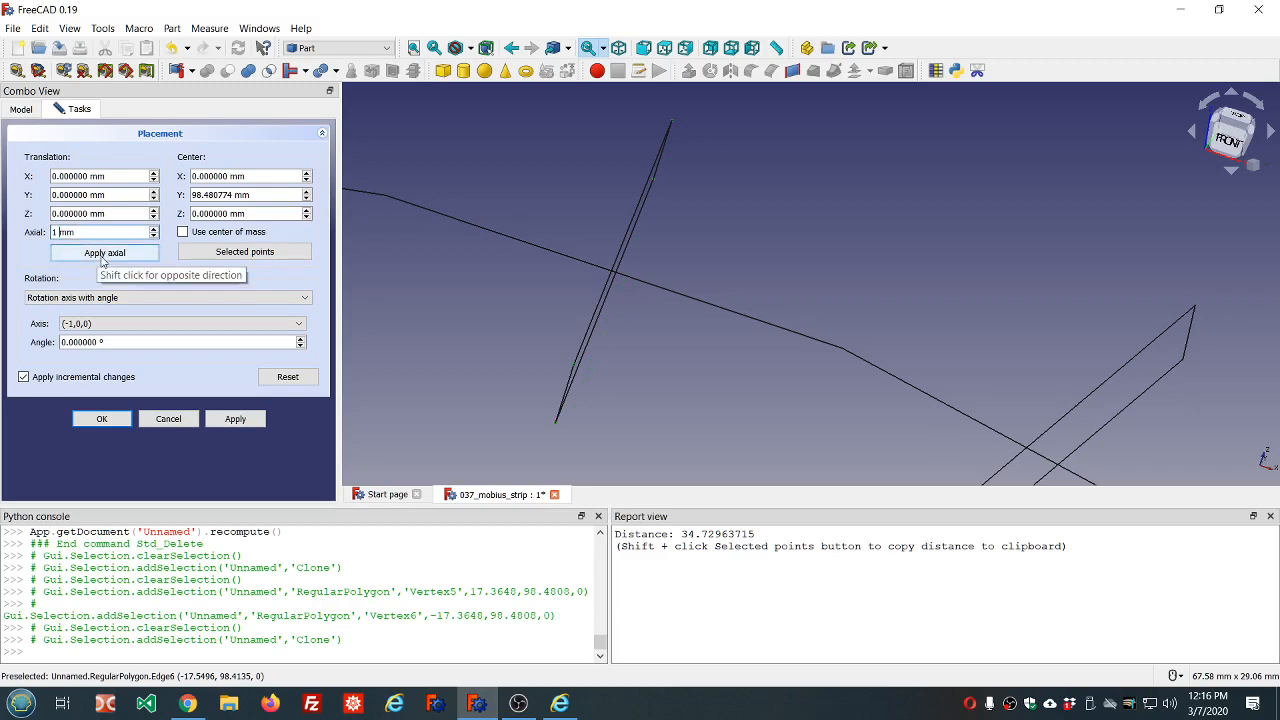
- Set the axial offset to 1 nm and apply it to Array.018
type("m")
left_click(101, 256)
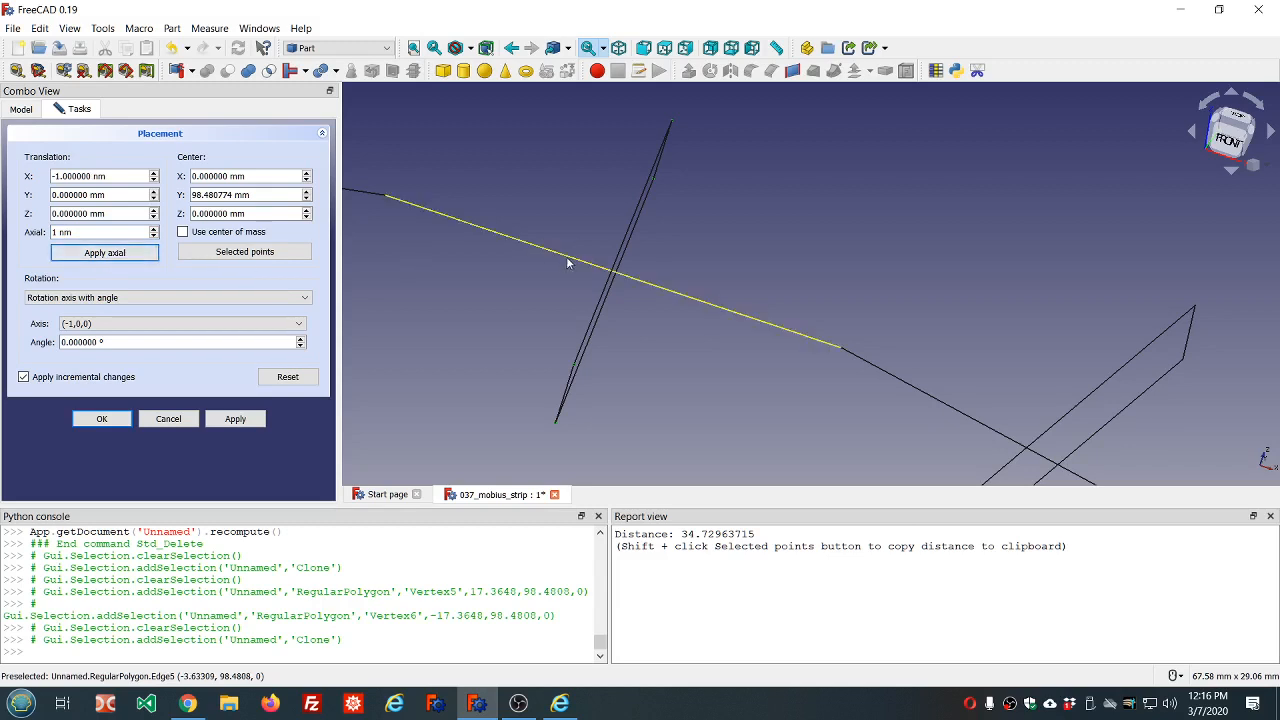
- Examine the gap between Array.018 and the first profile at nanometre scale
scroll(614, 274, "up", 8)
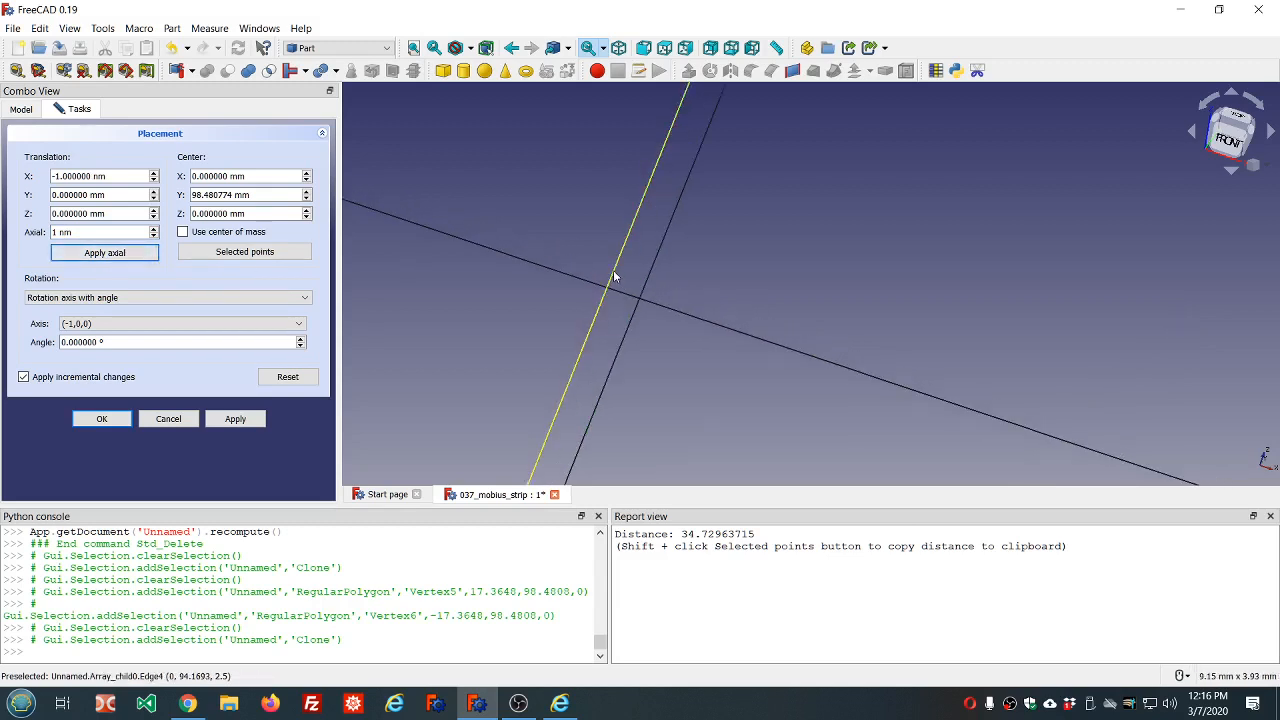
scroll(614, 274, "up", 20)
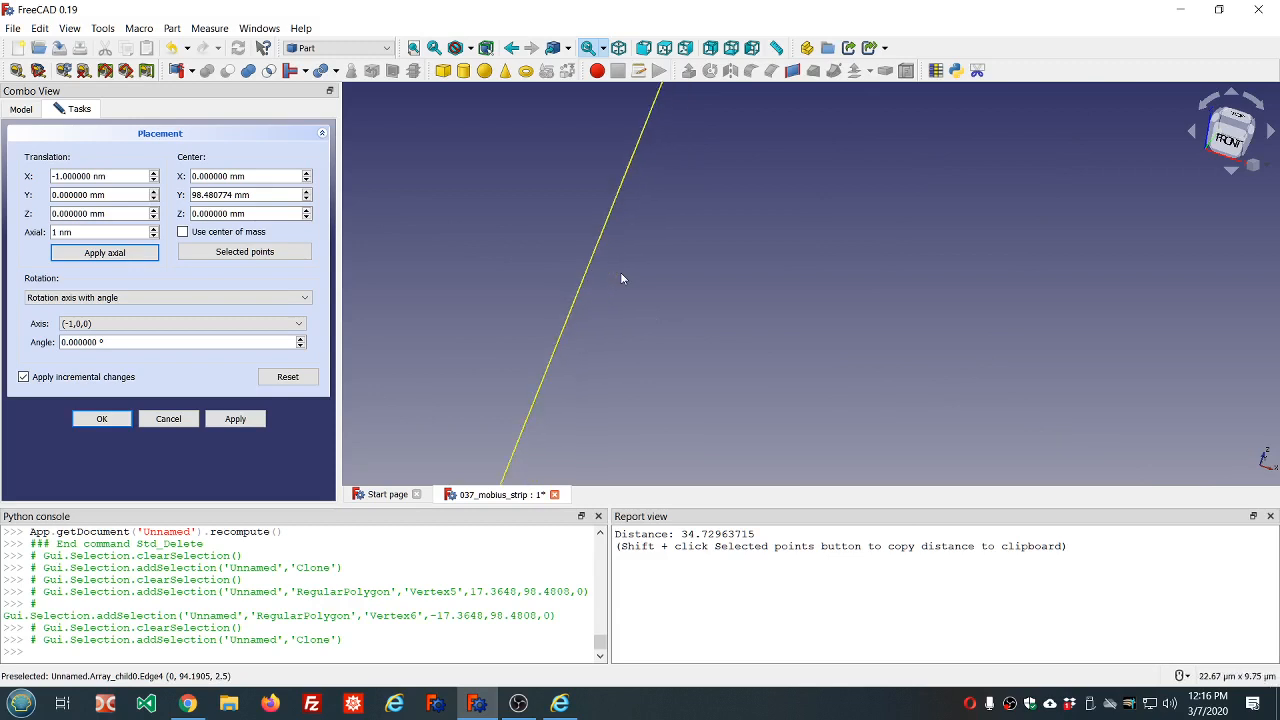
scroll(550, 278, "up", 15)
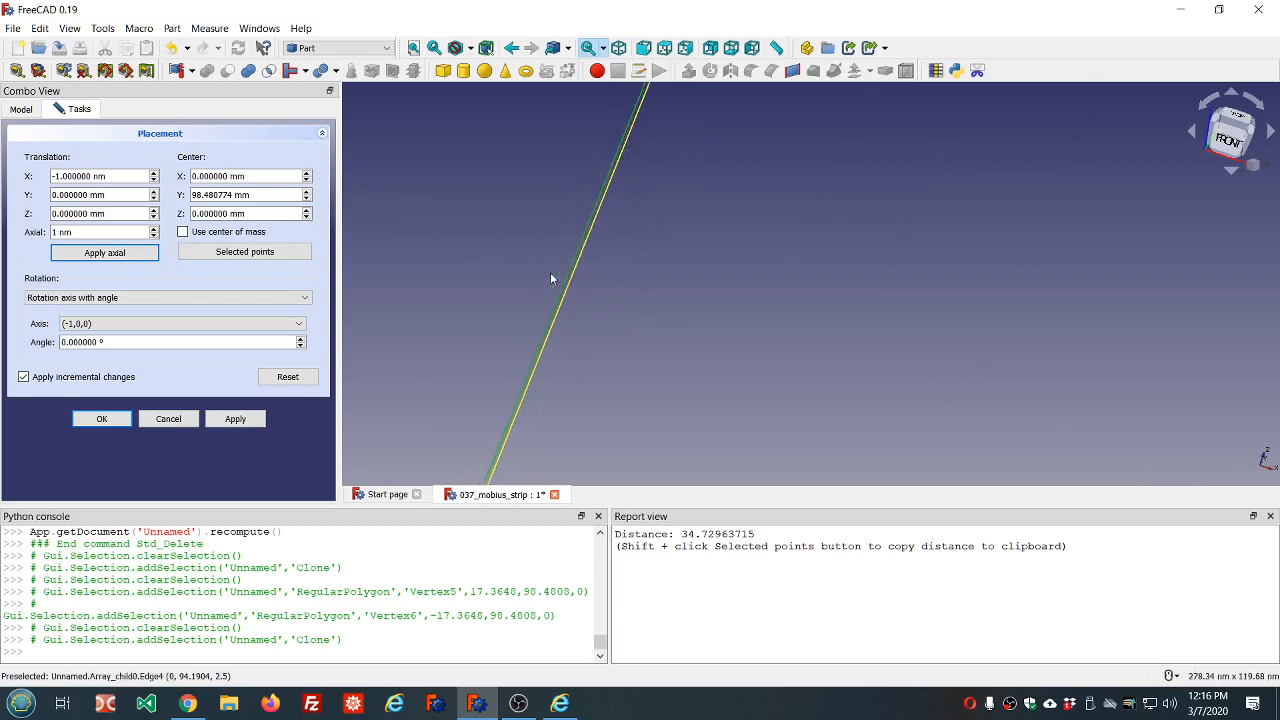
scroll(568, 286, "up", 9)
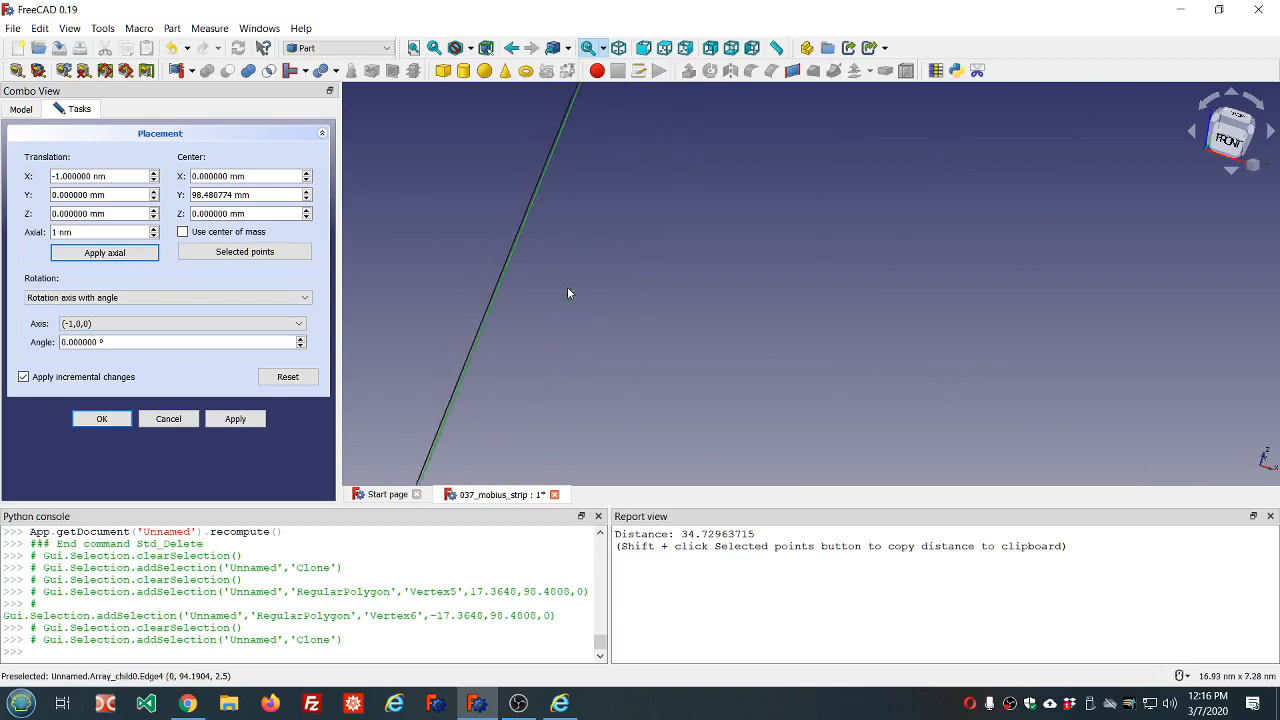
scroll(507, 278, "up", 3)
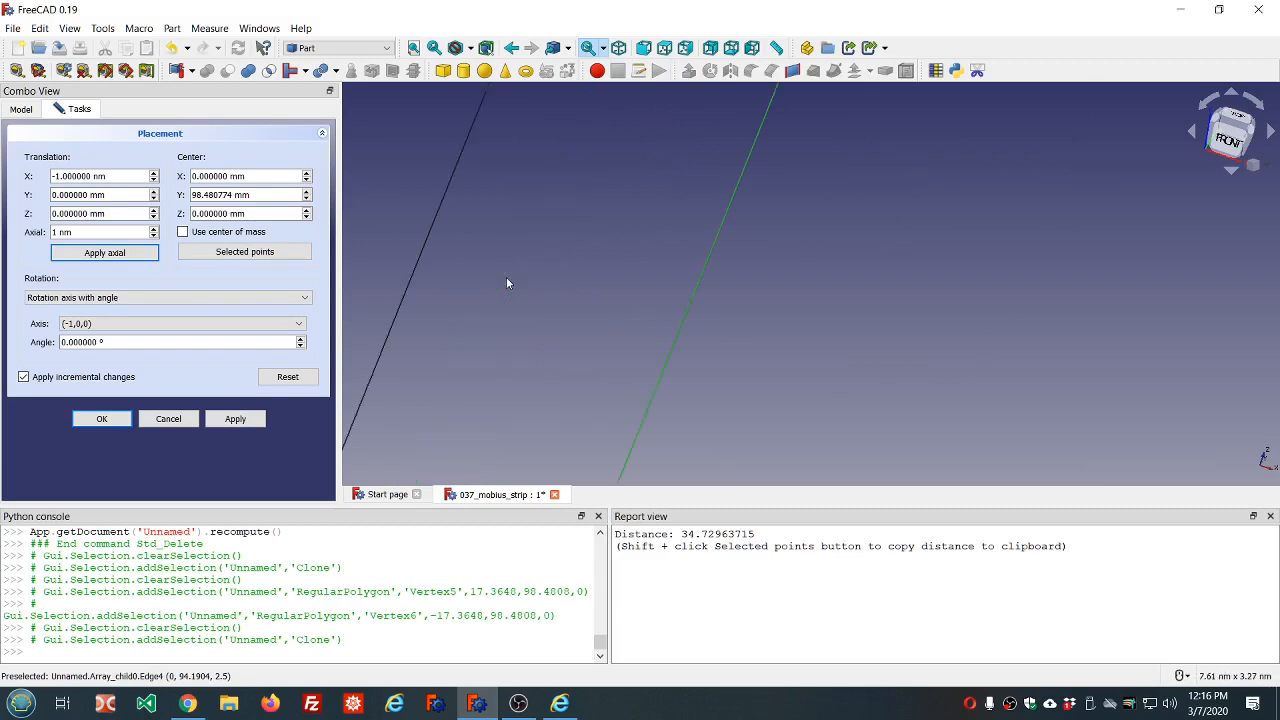
scroll(507, 283, "down", 1)
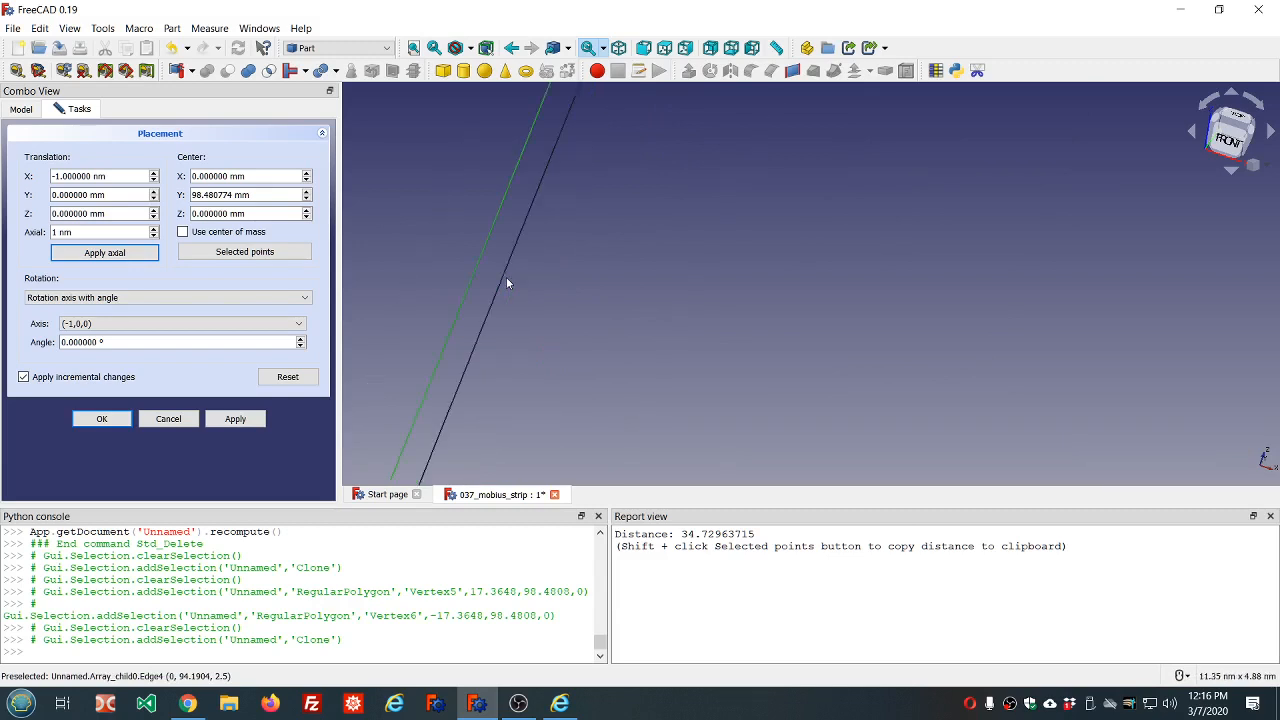
scroll(507, 278, "down", 1)
scroll(507, 278, "down", 3)
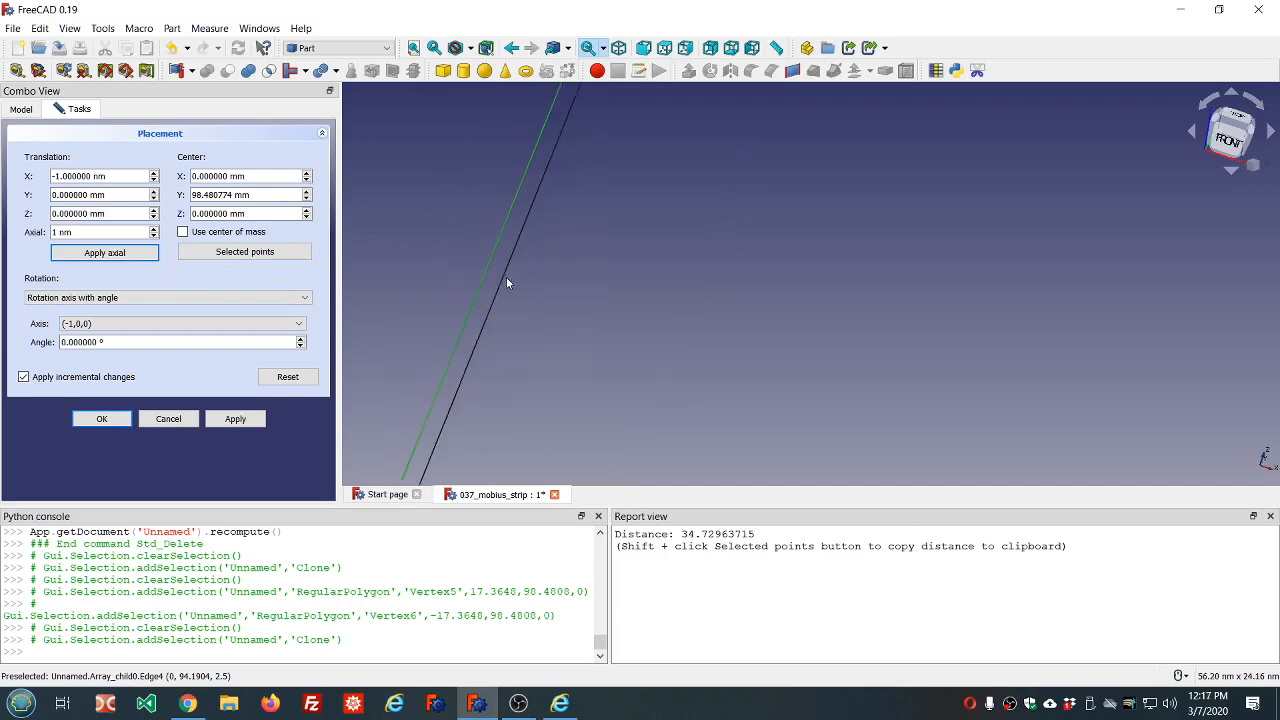
scroll(507, 283, "down", 12)
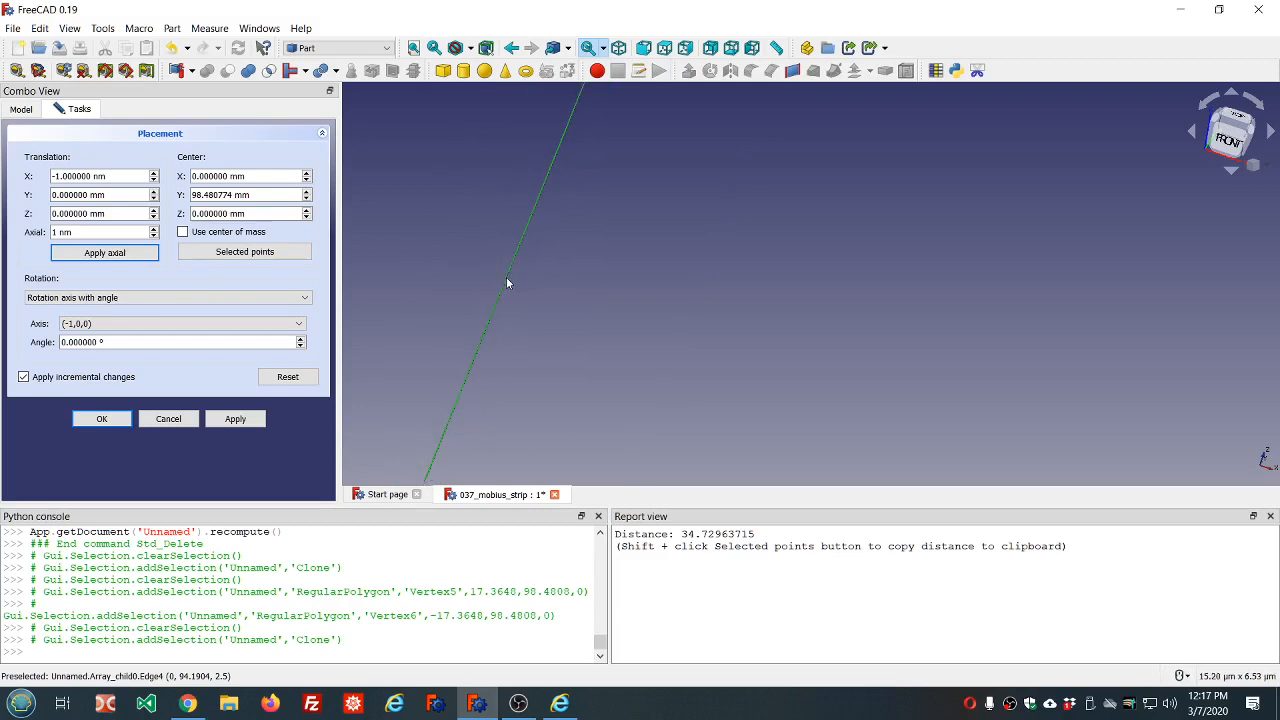
scroll(507, 283, "down", 18)
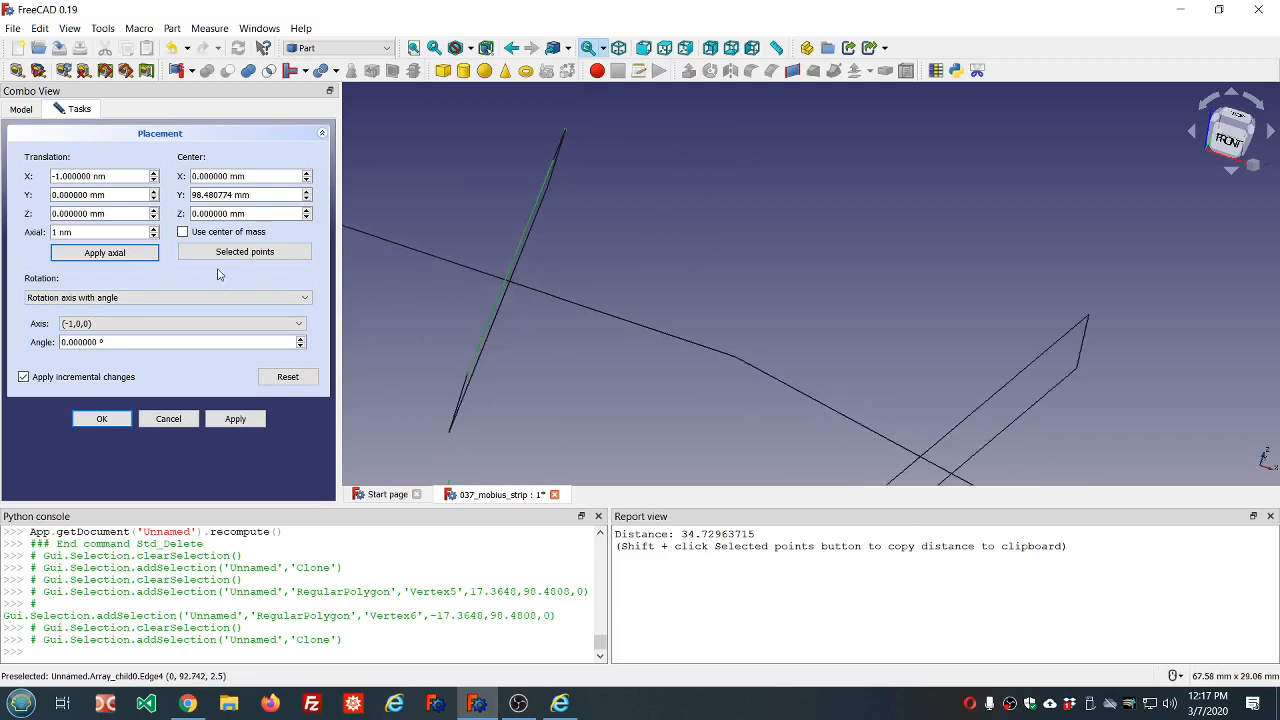
- Set Array.018's X translation increment to positive 1 nm and accept the placement
left_click(95, 176)
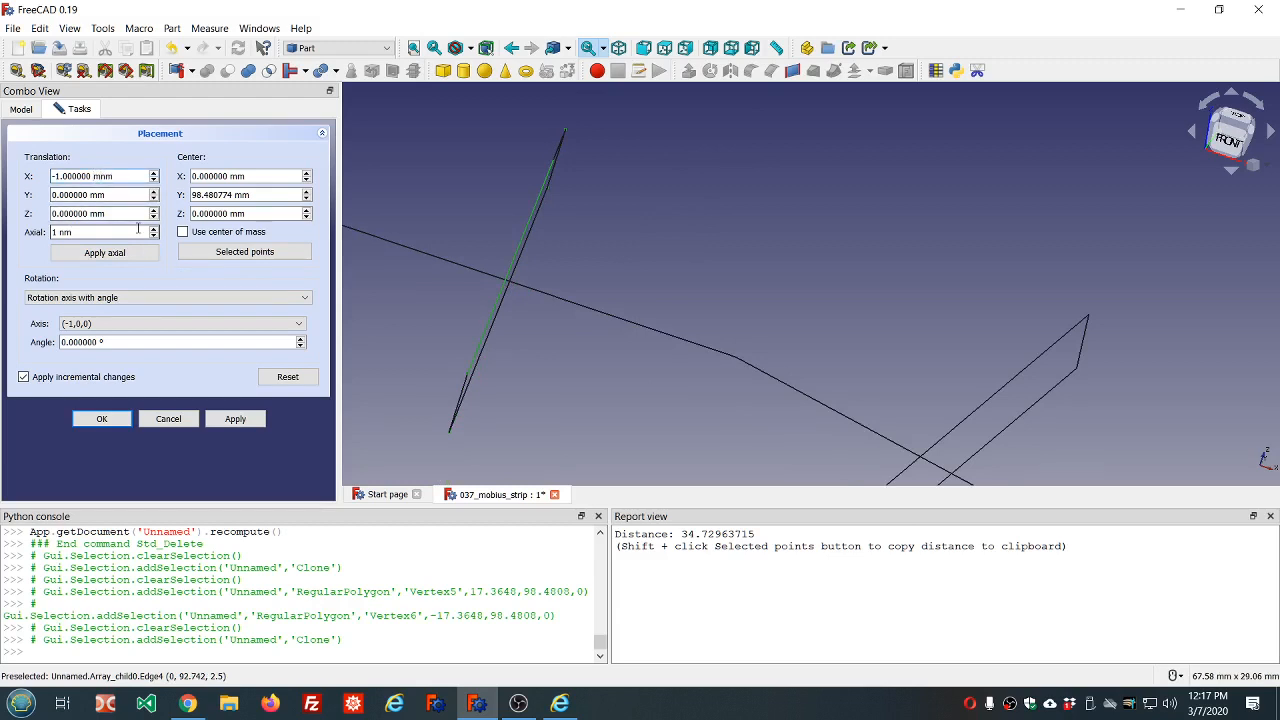
key("Delete")
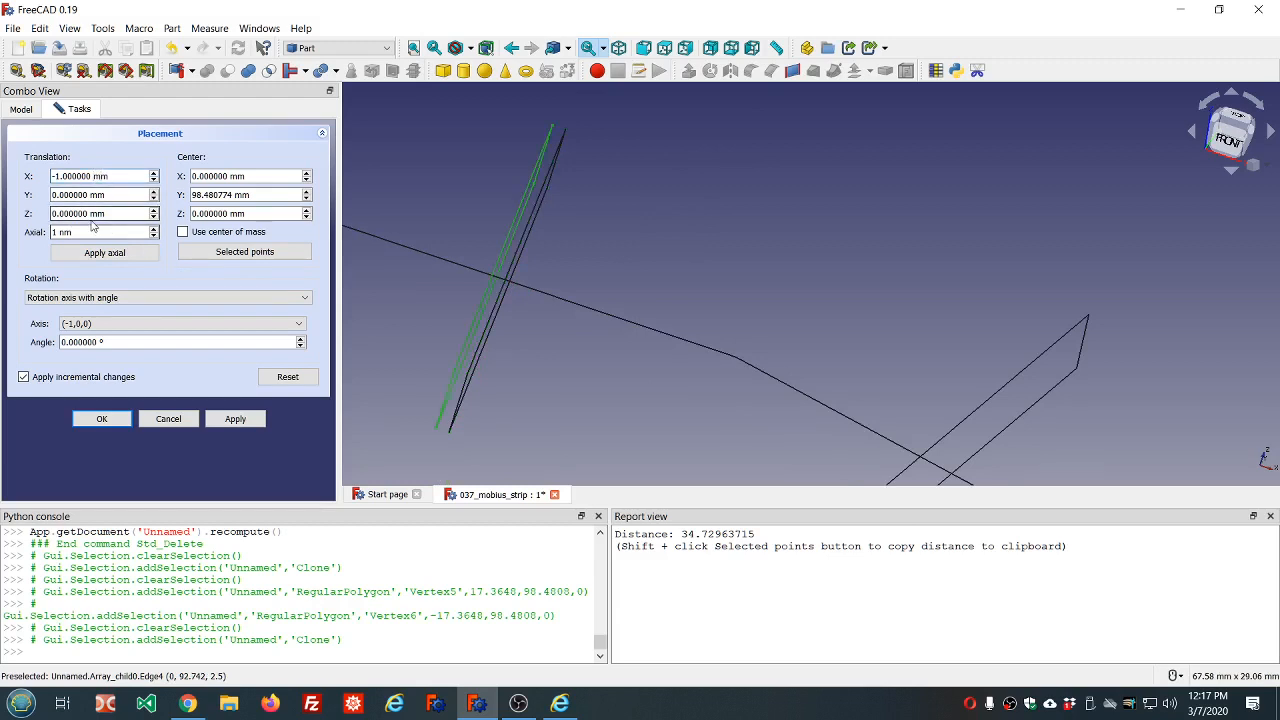
key("Home")
key("Delete")
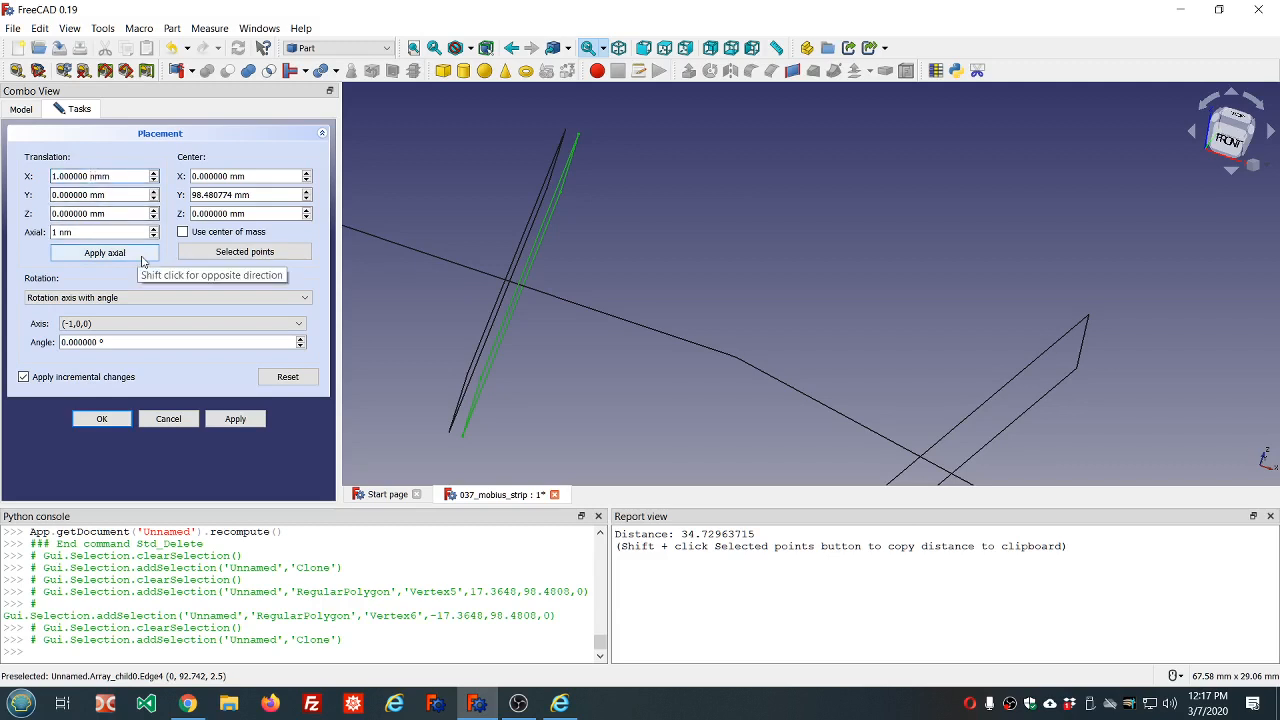
key("Delete")
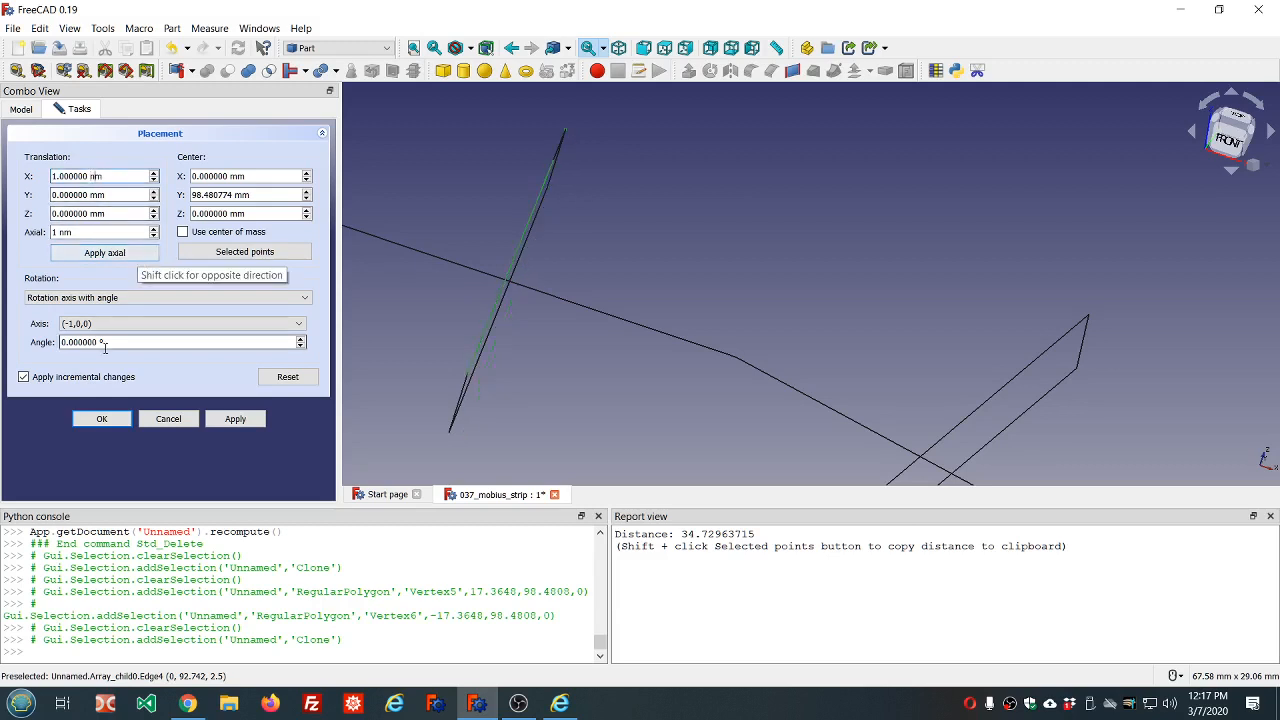
left_click(102, 419)
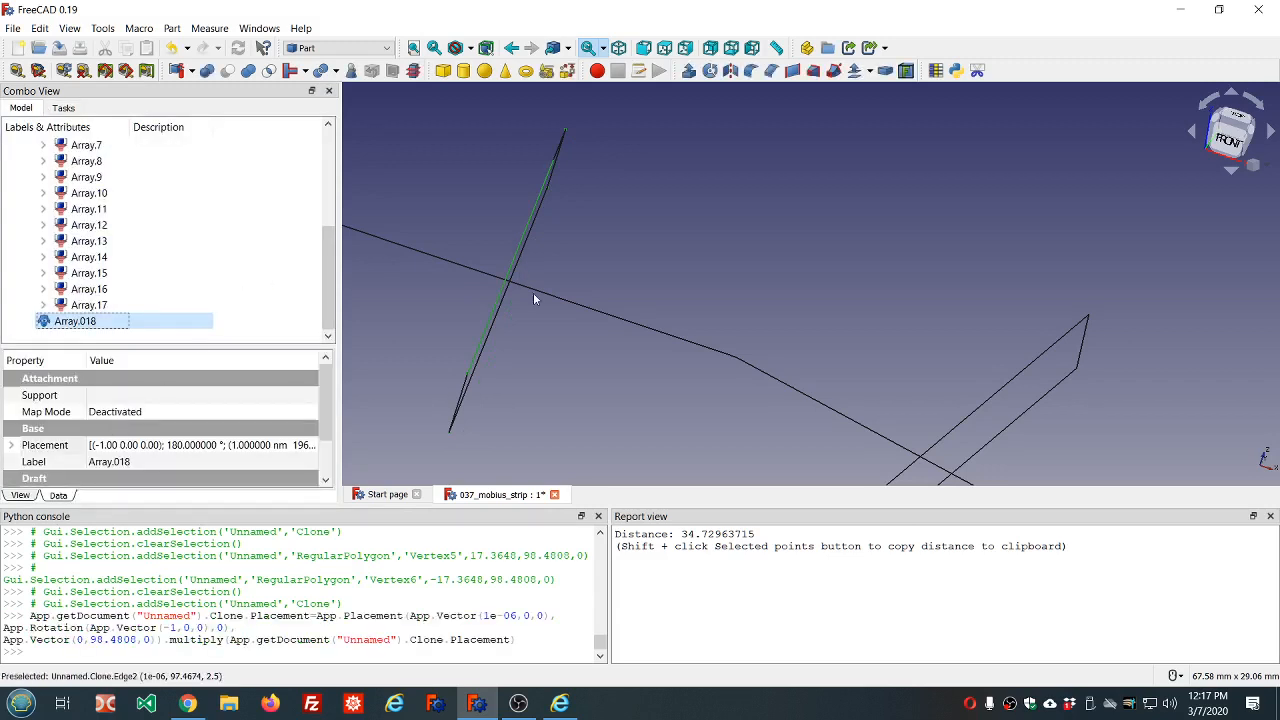
- Create a solid loft through profiles Array.0 to Array.17 in order, closing with Array.018
scroll(533, 298, "down", 5)
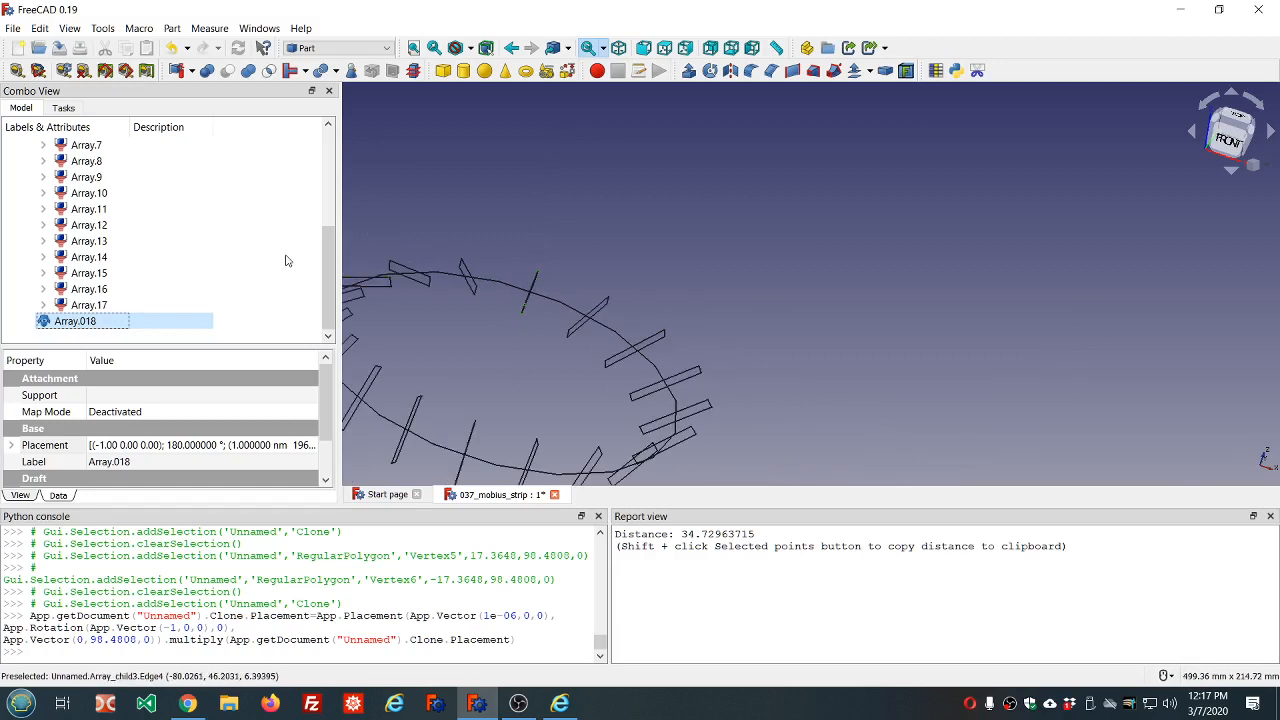
scroll(287, 260, "up", 3)
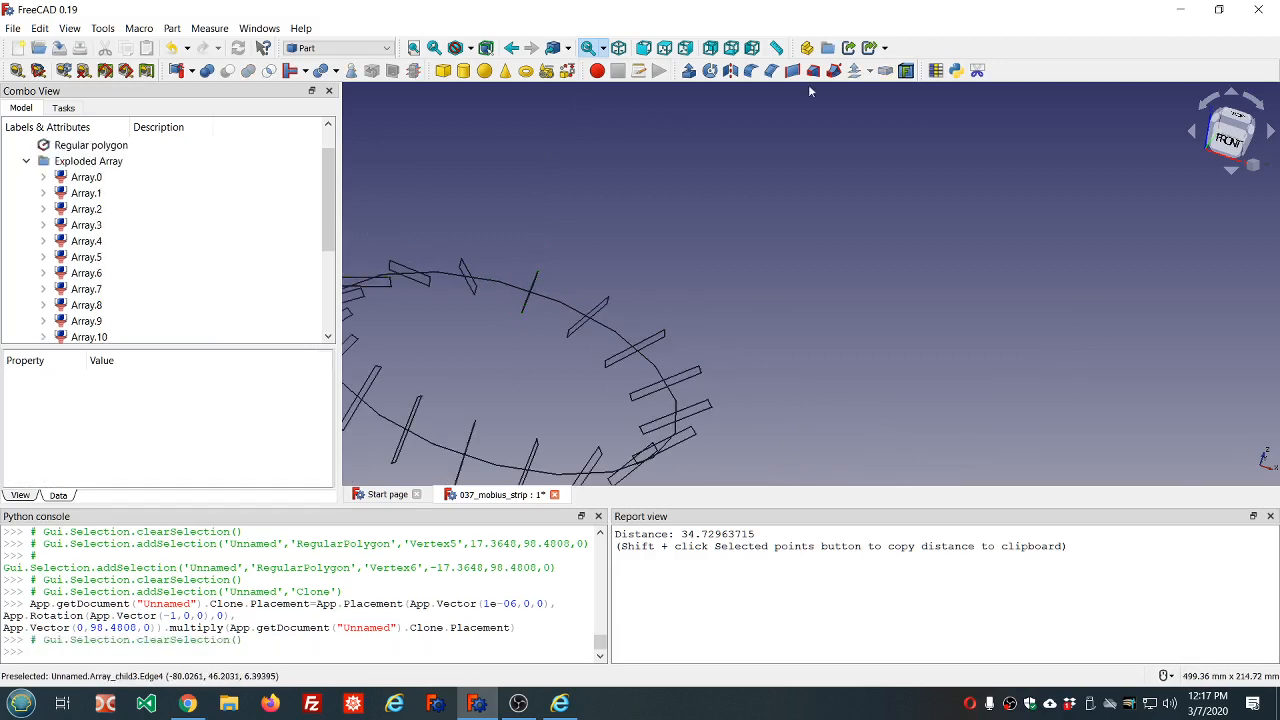
left_click(813, 70)
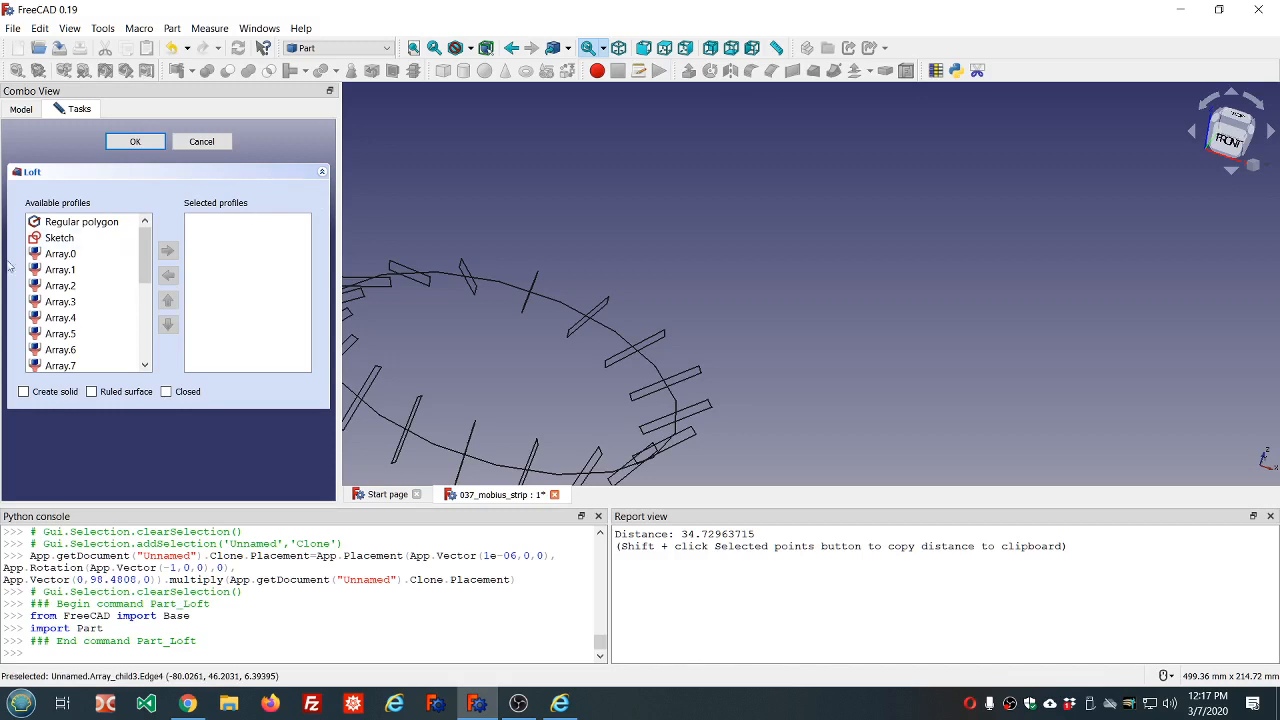
left_click(72, 253)
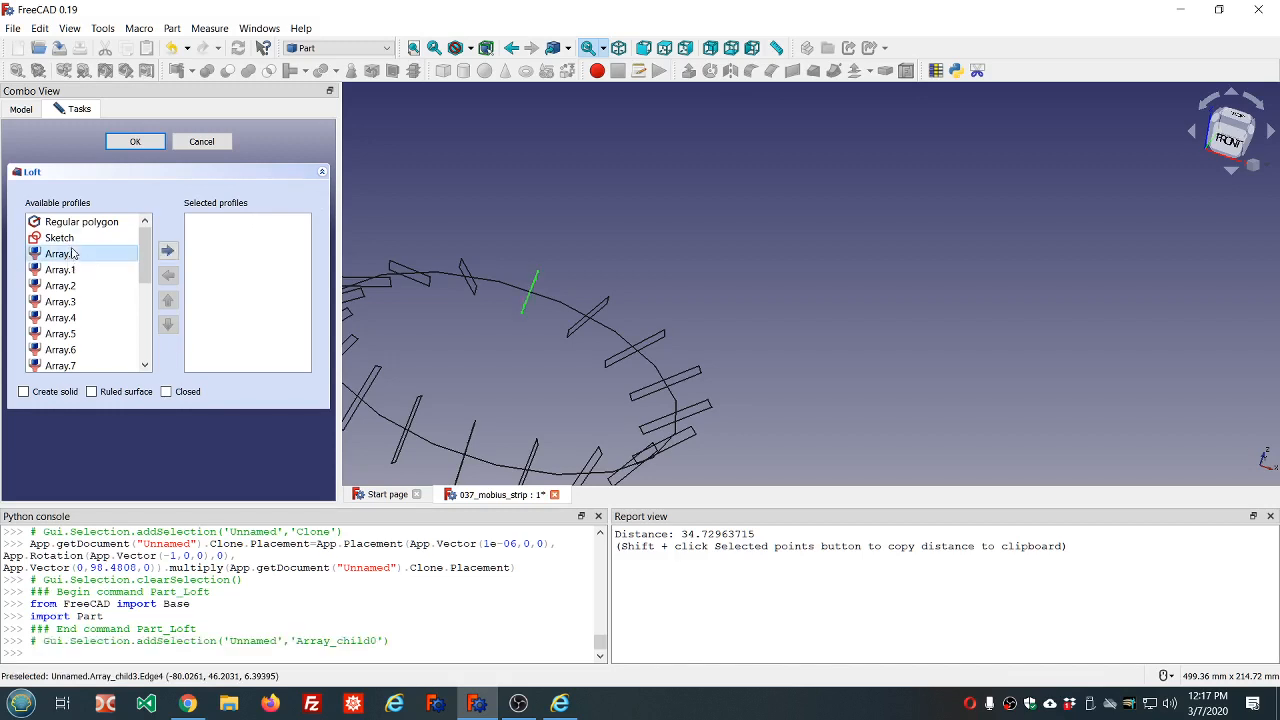
double_click(72, 253)
left_click(70, 254)
double_click(69, 256)
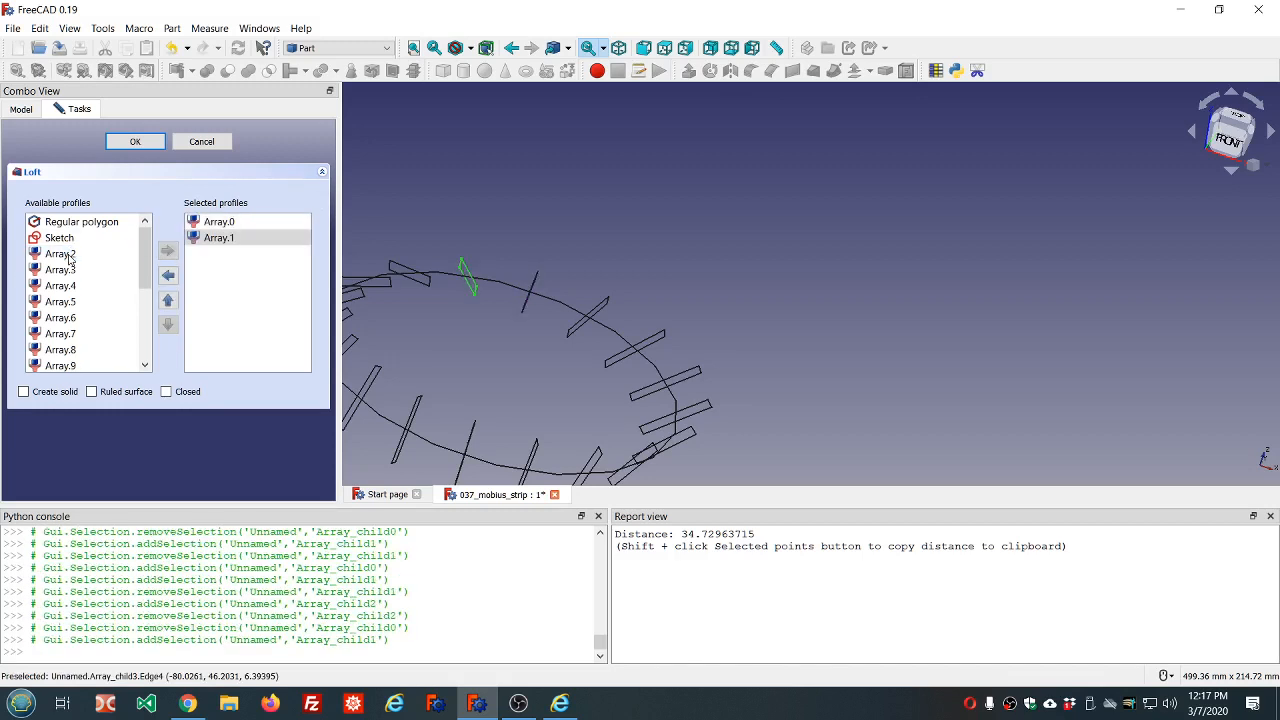
double_click(69, 256)
double_click(69, 256)
double_click(69, 256)
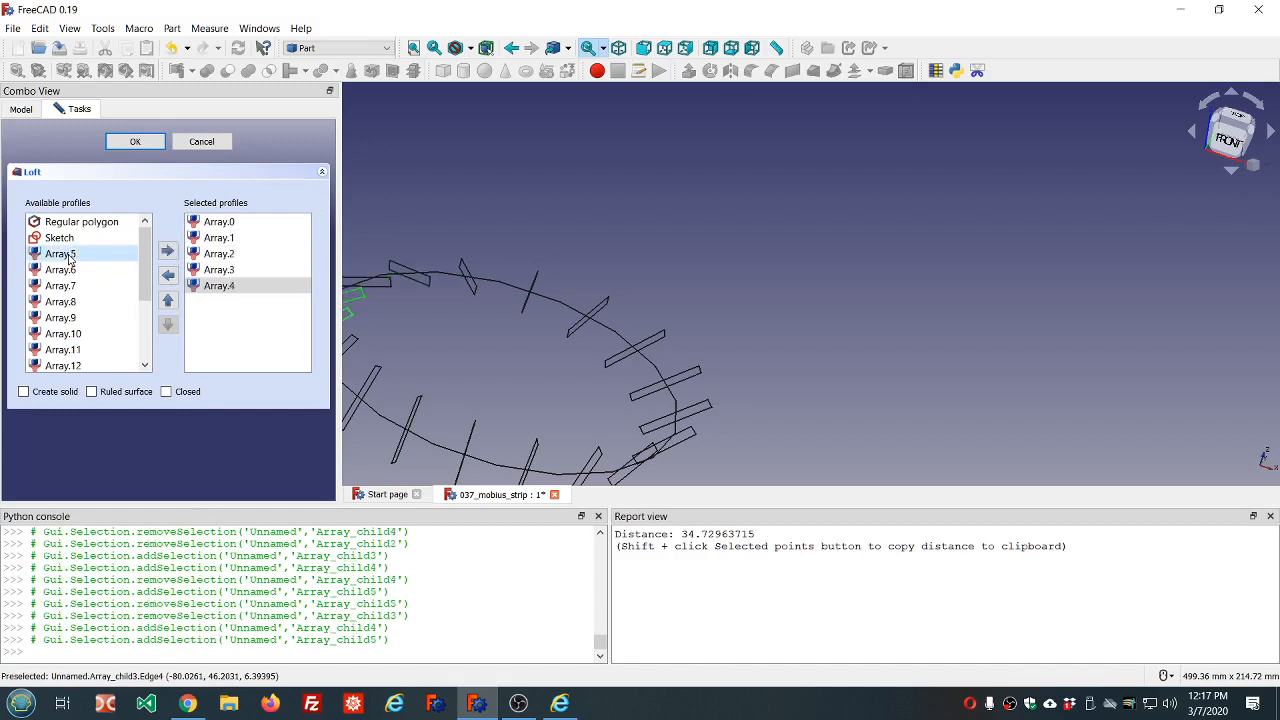
double_click(69, 256)
double_click(69, 256)
double_click(69, 256)
double_click(69, 256)
double_click(69, 256)
double_click(69, 256)
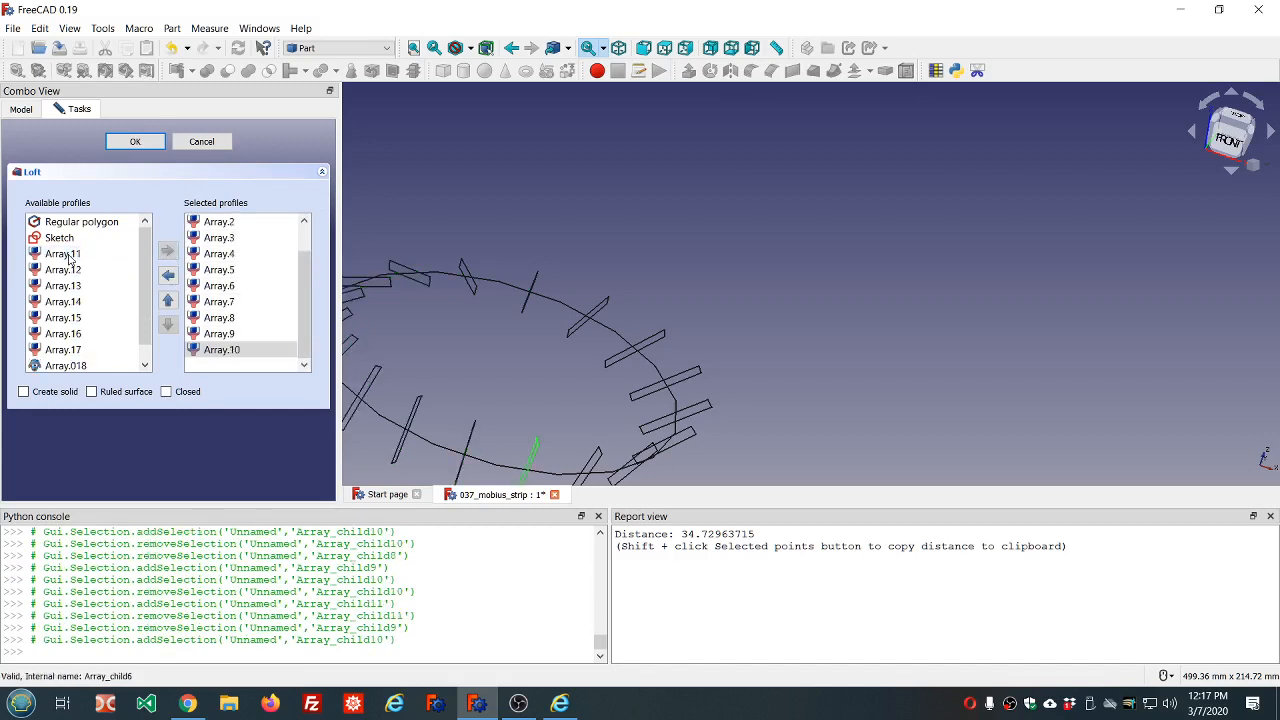
double_click(69, 256)
double_click(69, 256)
double_click(69, 256)
double_click(69, 256)
double_click(69, 256)
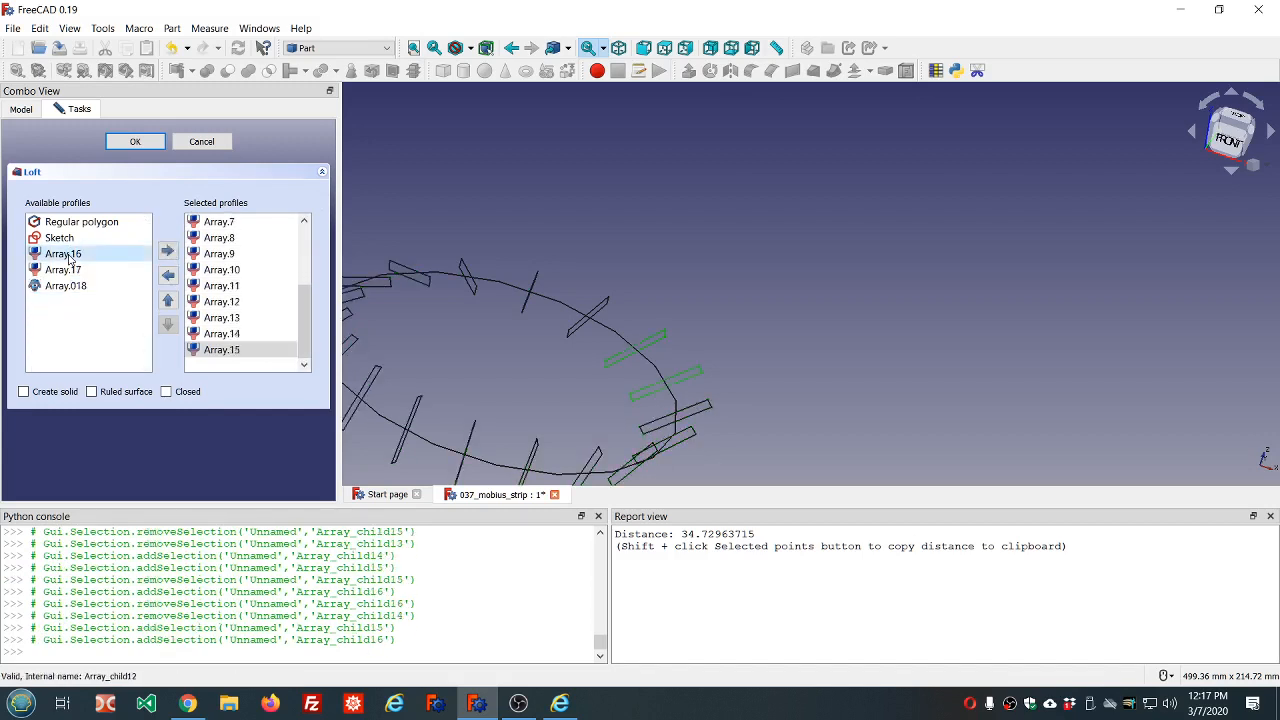
double_click(69, 256)
double_click(69, 256)
double_click(69, 256)
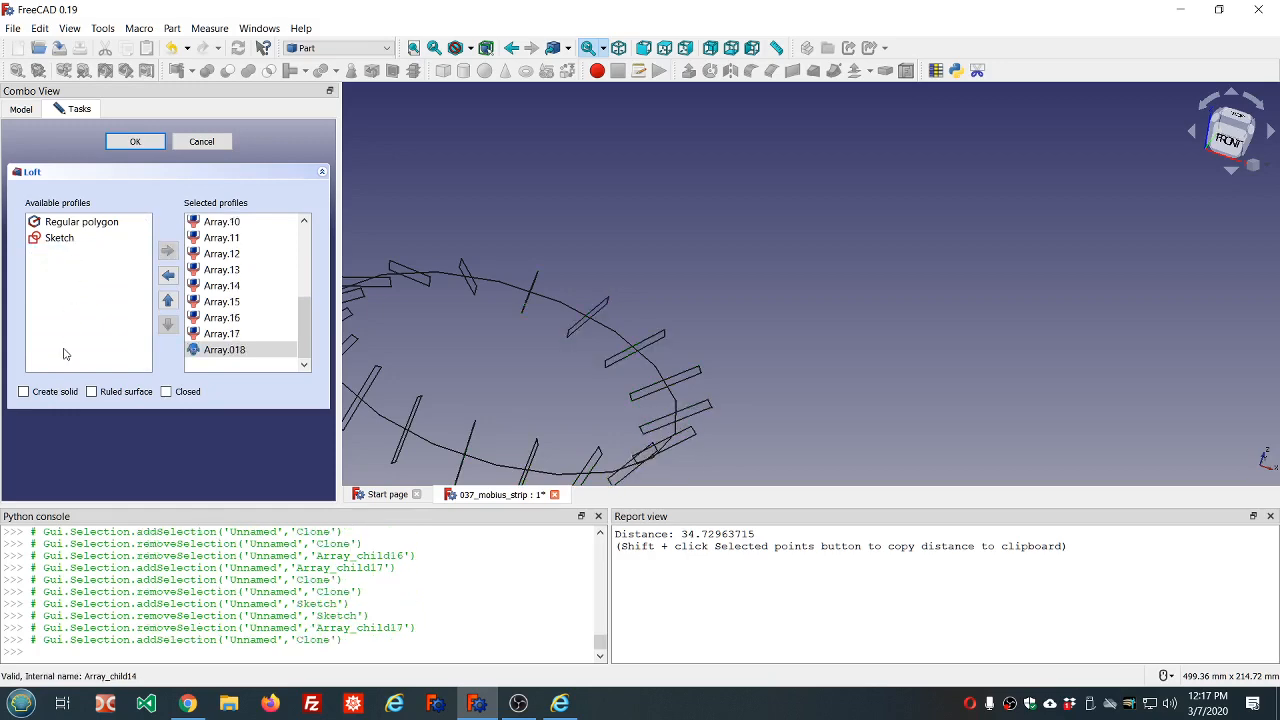
left_click(24, 392)
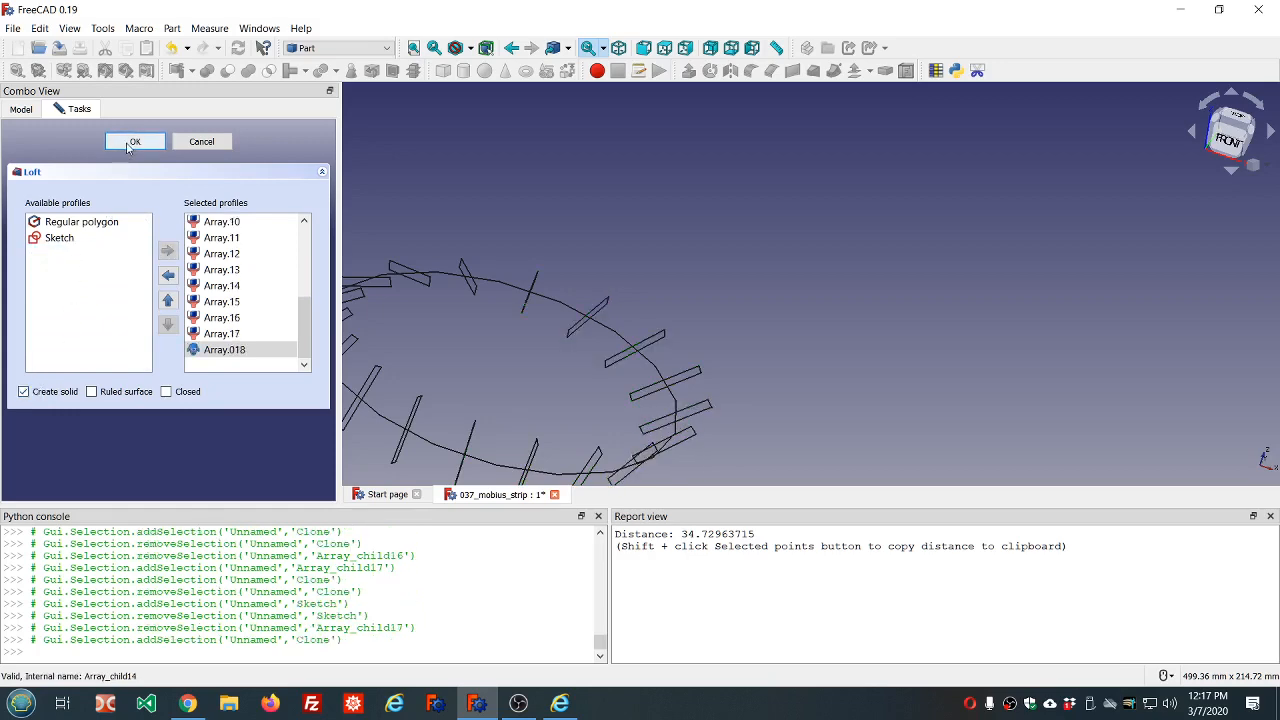
left_click(135, 141)
- Examine the abrupt shading changes on the loft and identify the profiles on either side of the front one
scroll(436, 212, "down", 2)
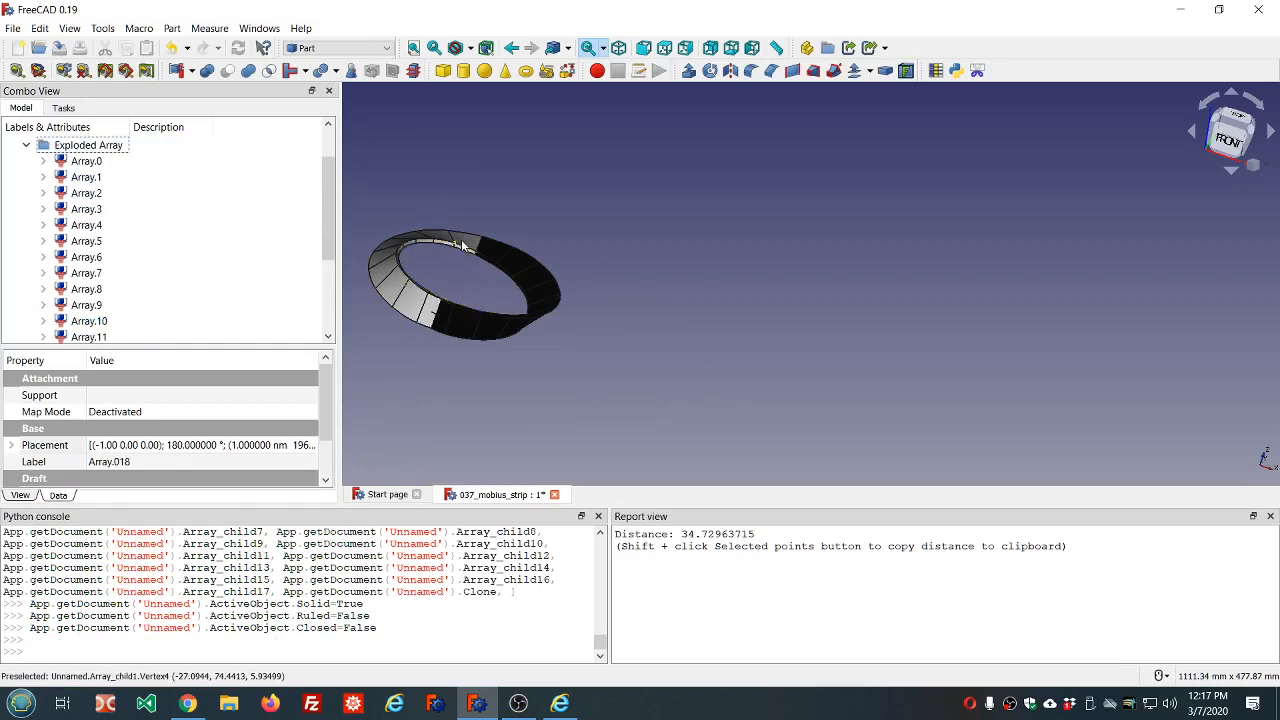
scroll(461, 239, "up", 8)
scroll(545, 291, "down", 5)
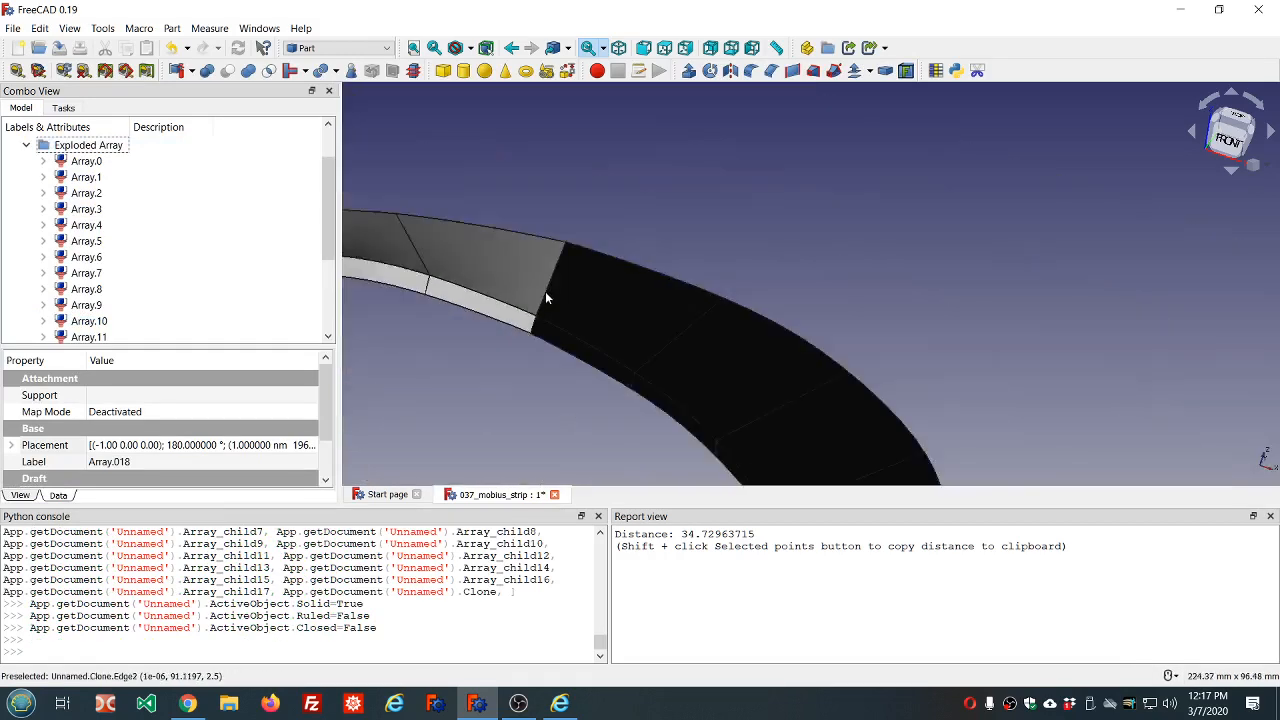
mouse_move(541, 349)
middle_mouse_down()
mouse_move(600, 331)
mouse_move(546, 325)
mouse_move(521, 342)
middle_mouse_up()
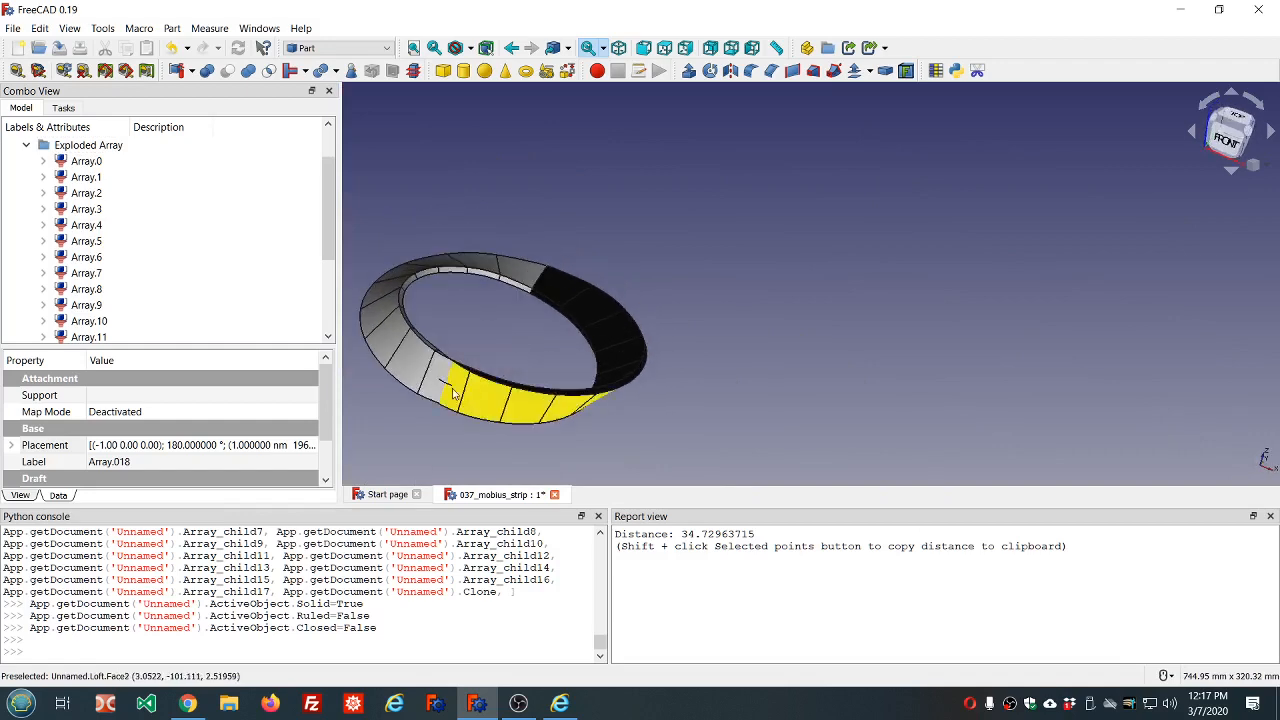
scroll(485, 388, "up", 5)
scroll(487, 386, "down", 5)
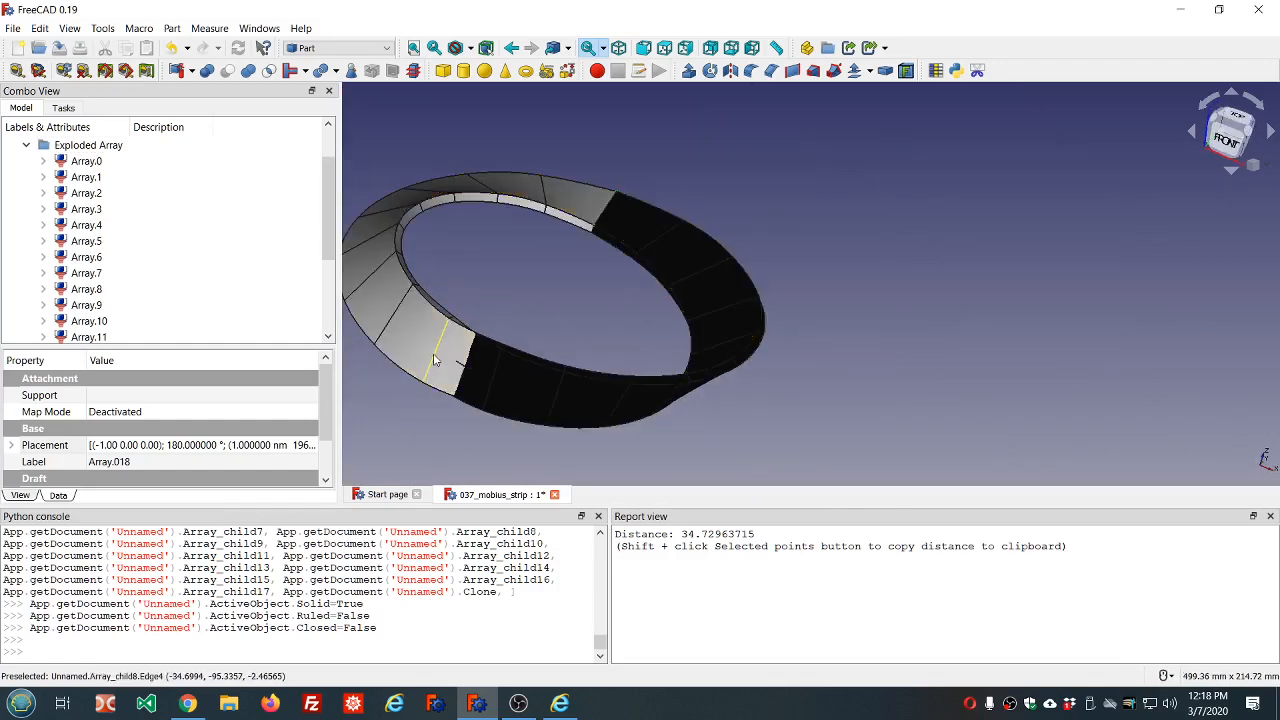
left_click(435, 360)
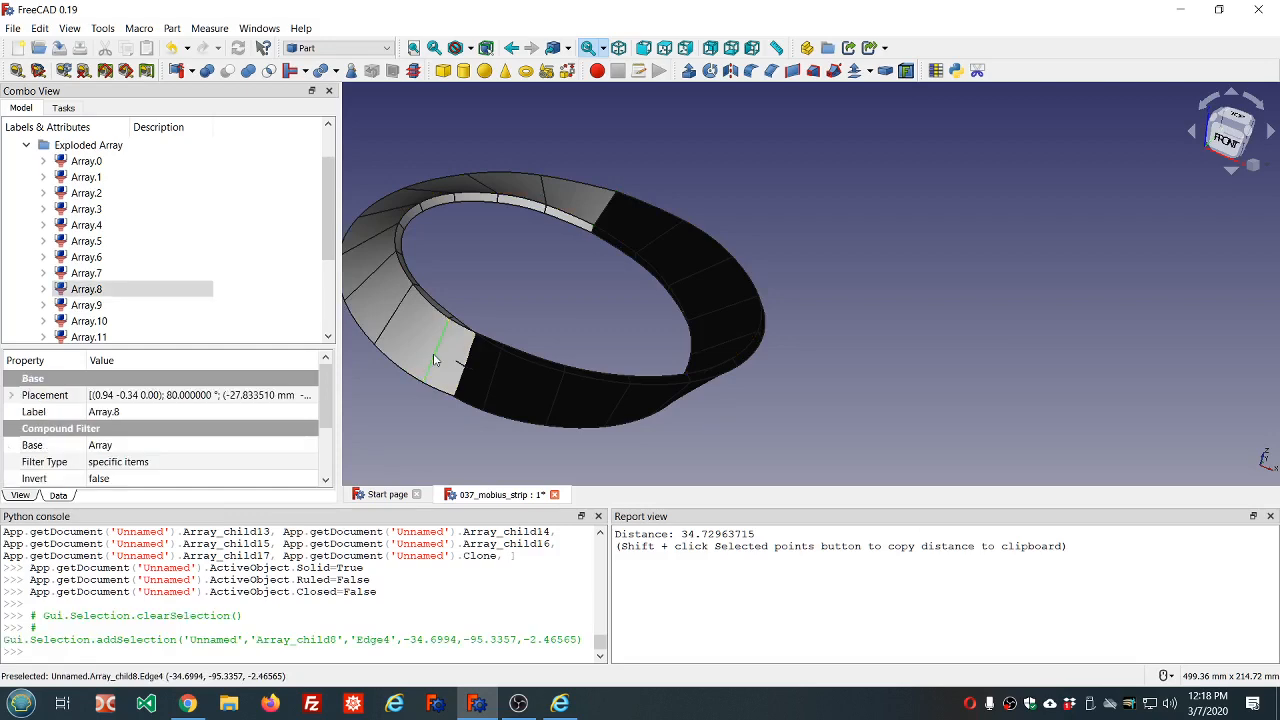
left_click(494, 370)
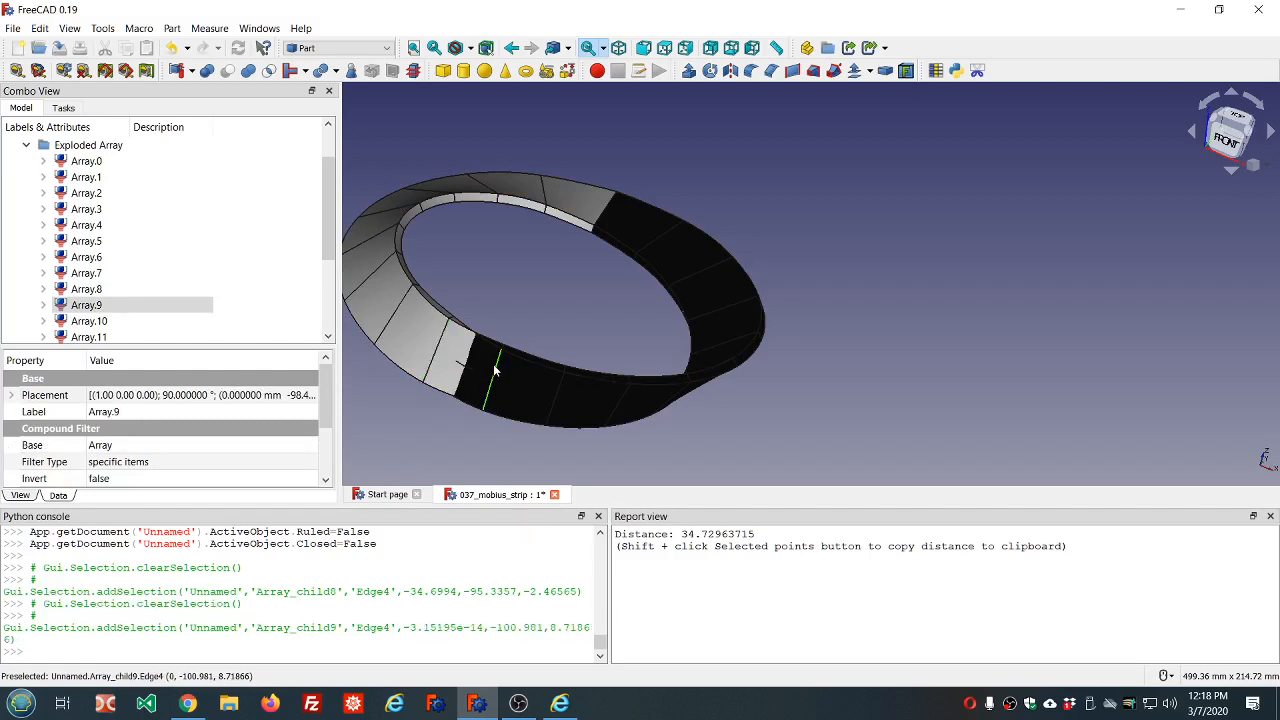
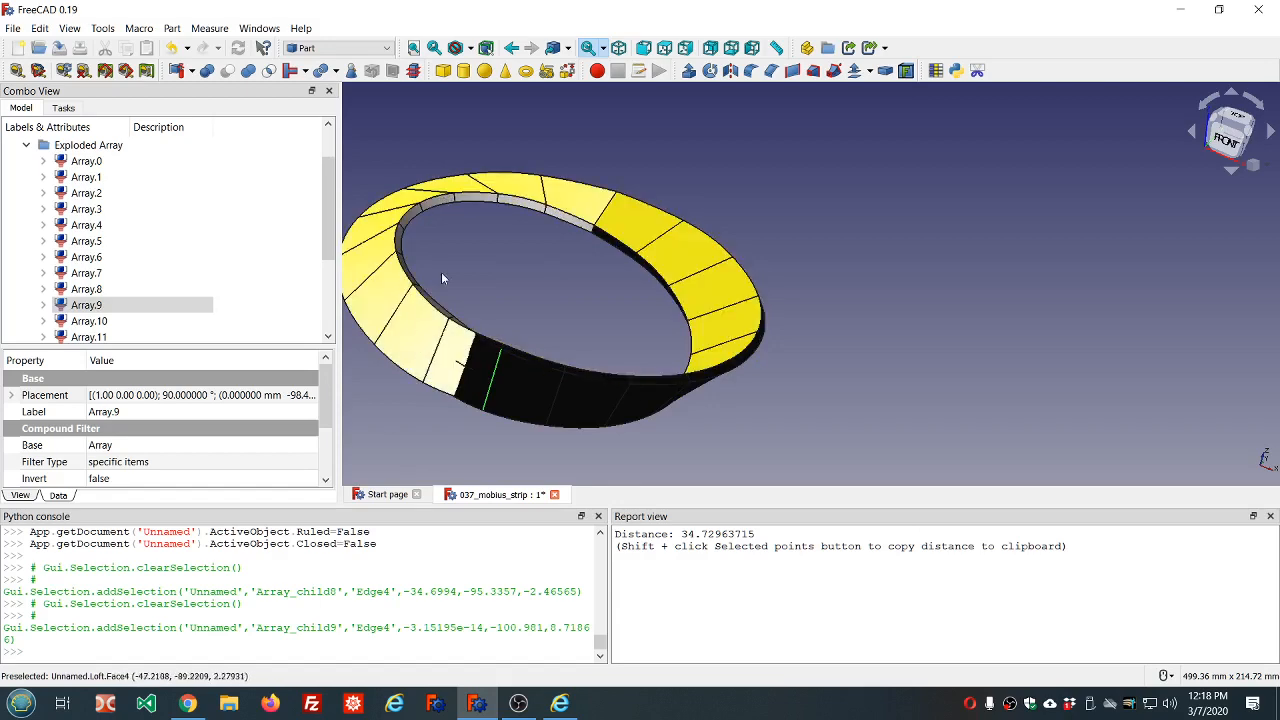
- Delete the full loft, leaving the profiles in place
scroll(171, 229, "down", 3)
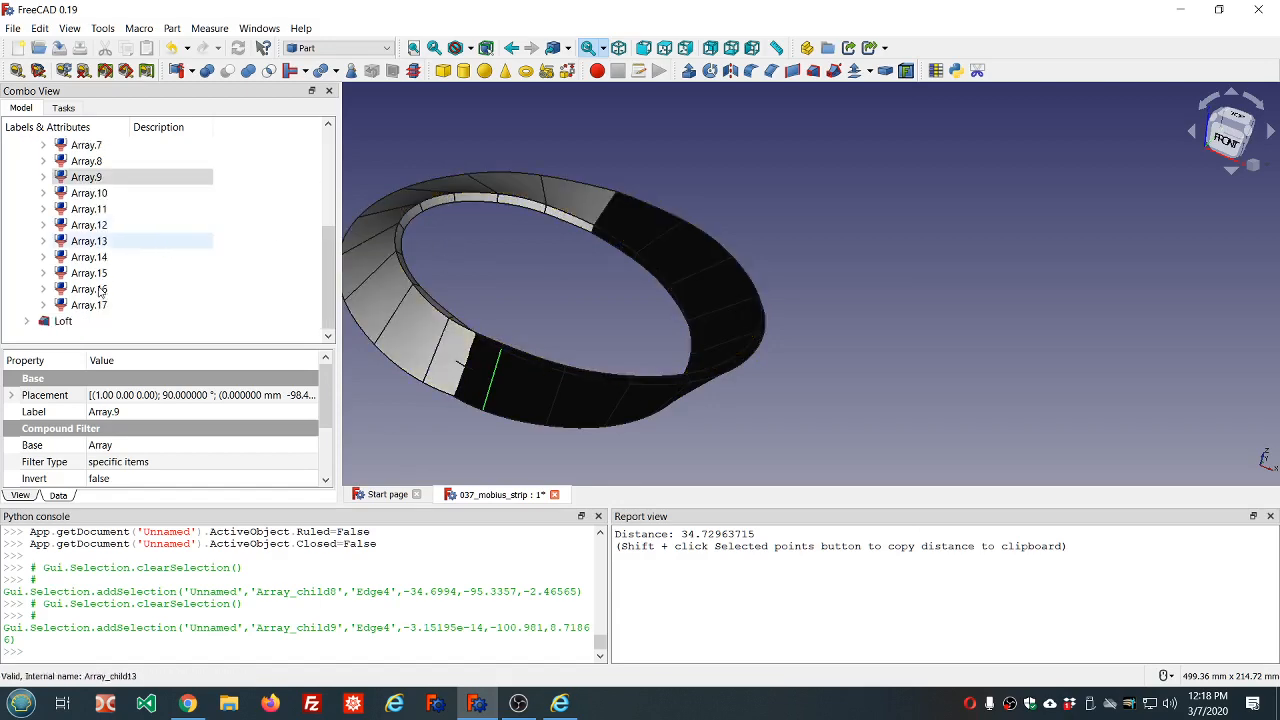
left_click(63, 321)
key("Delete")
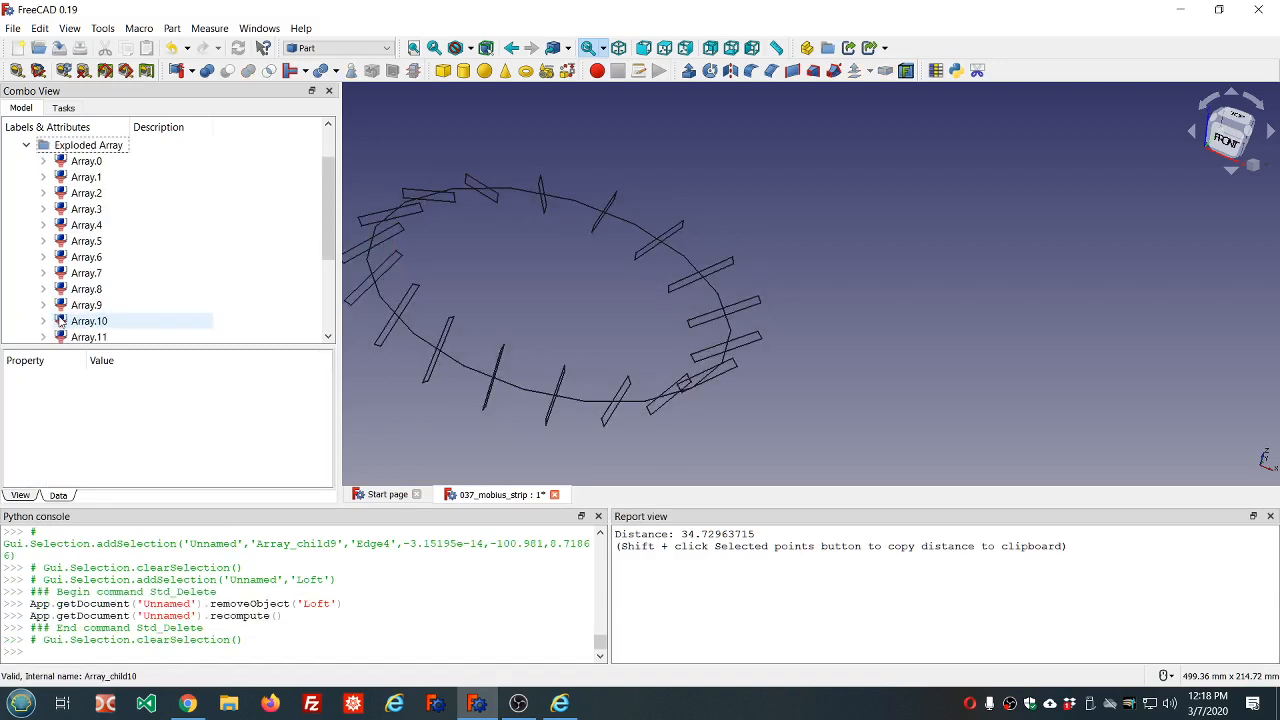
- Create a solid loft for the first part of the strip through profiles Array.0 to Array.8 in order
left_click(813, 70)
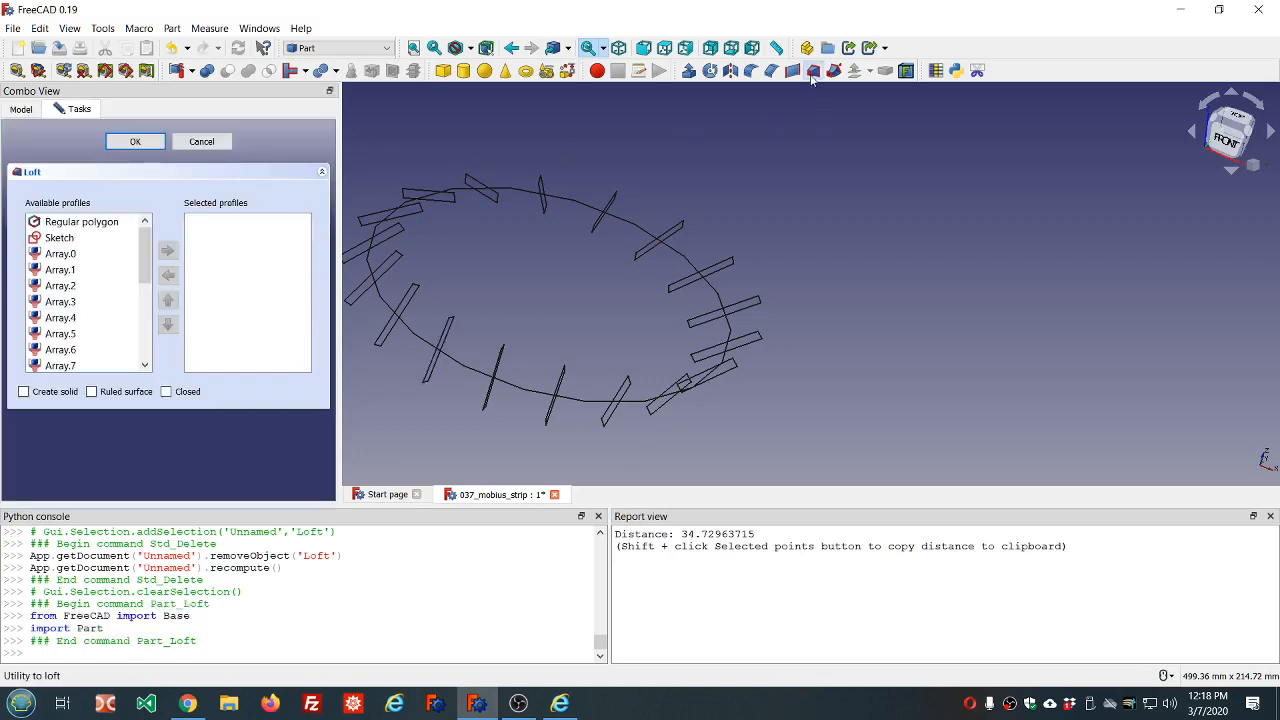
left_click(61, 256)
double_click(61, 254)
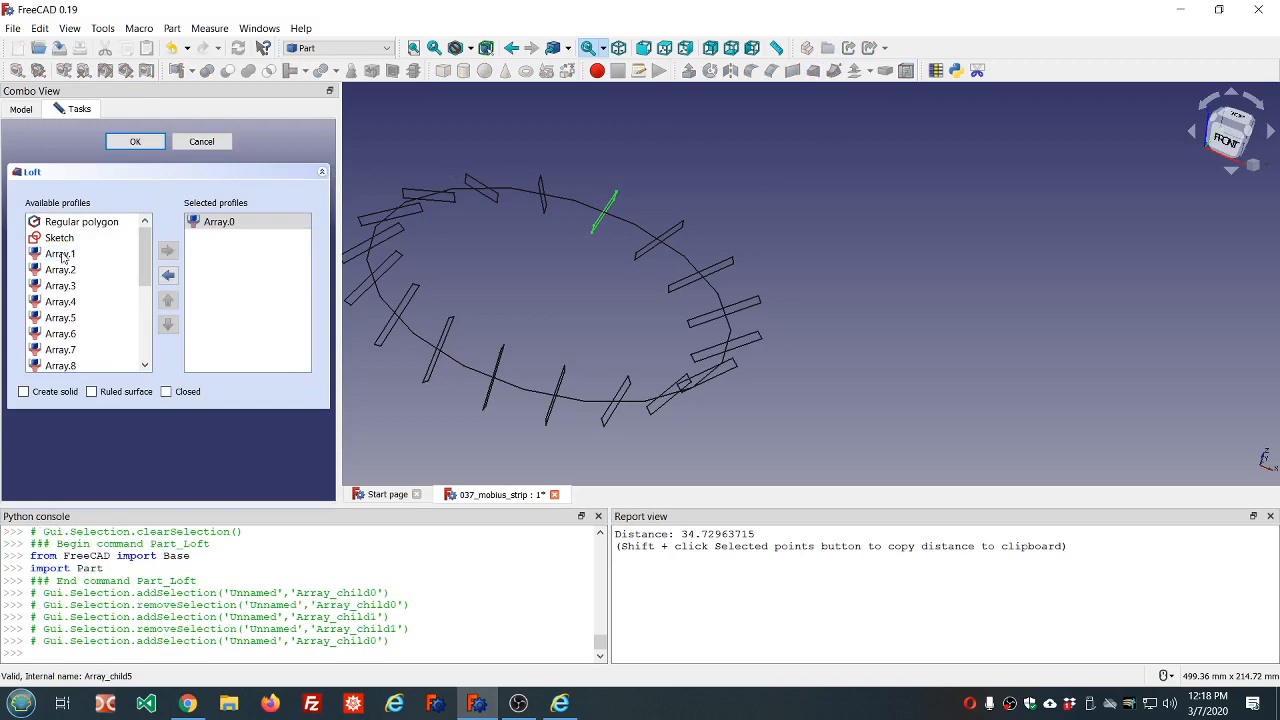
double_click(61, 254)
double_click(61, 254)
double_click(61, 254)
double_click(61, 254)
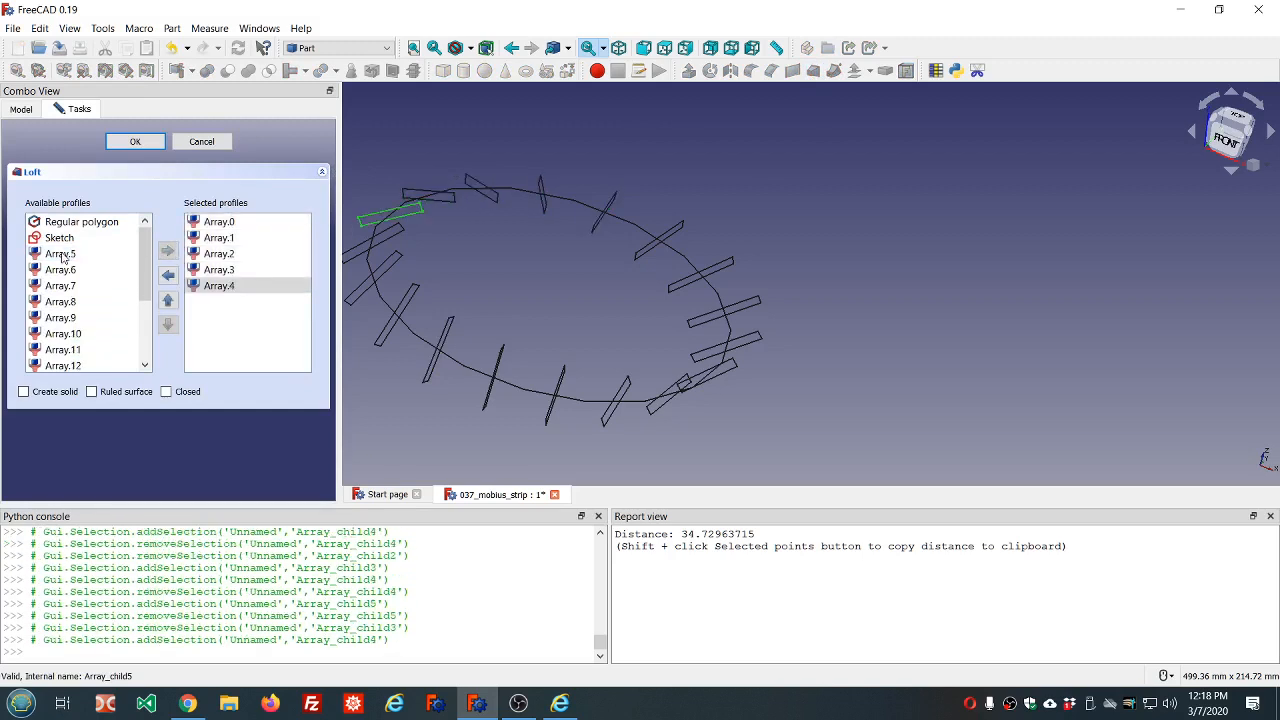
double_click(61, 254)
double_click(61, 254)
double_click(61, 254)
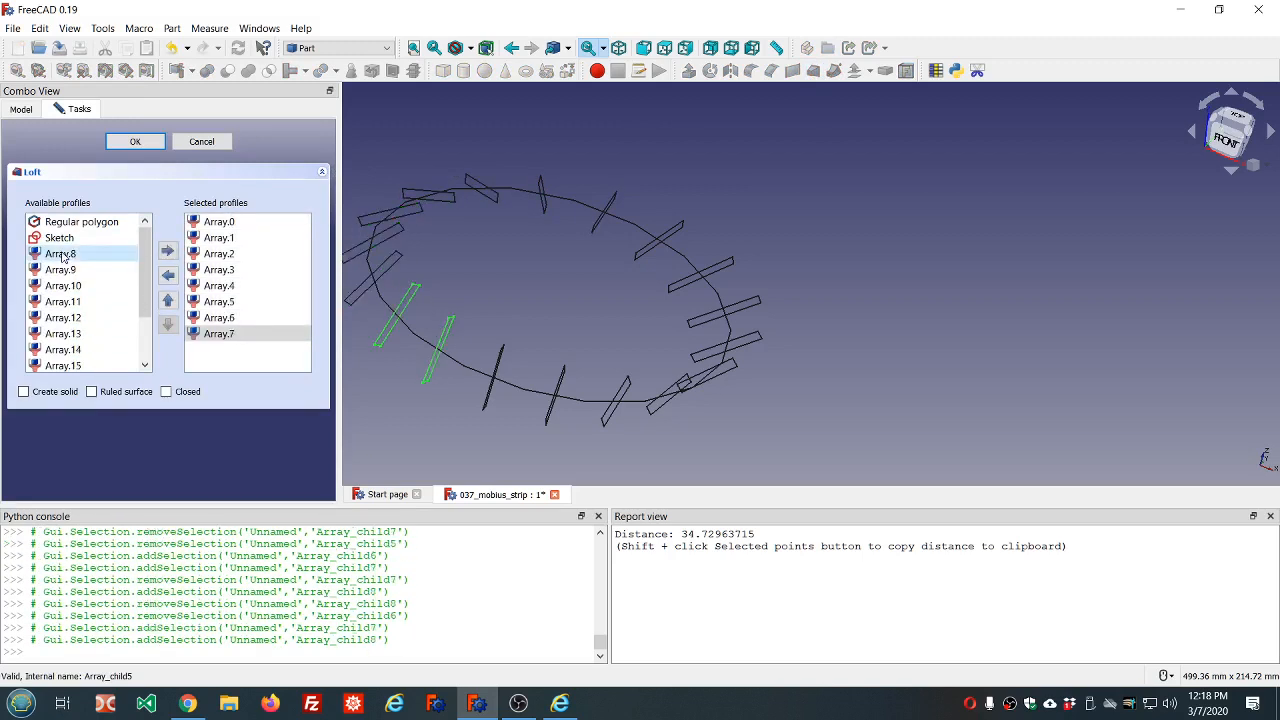
double_click(61, 254)
left_click(33, 396)
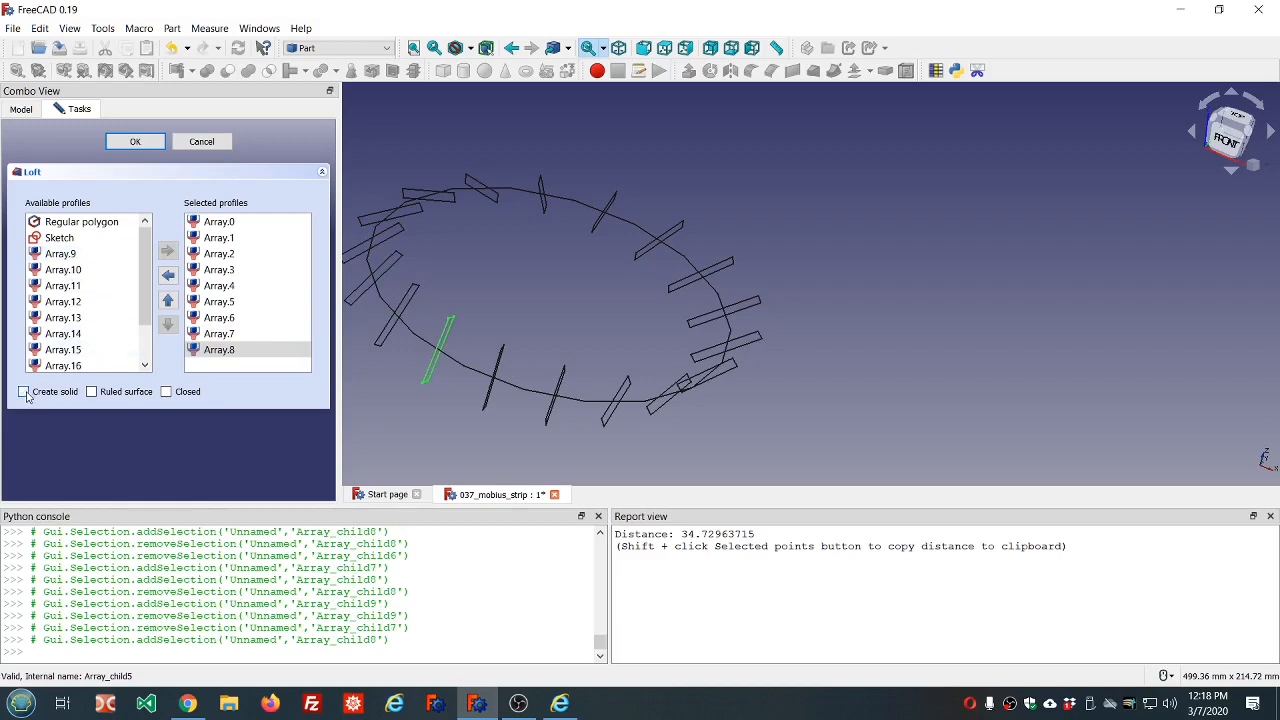
left_click(135, 142)
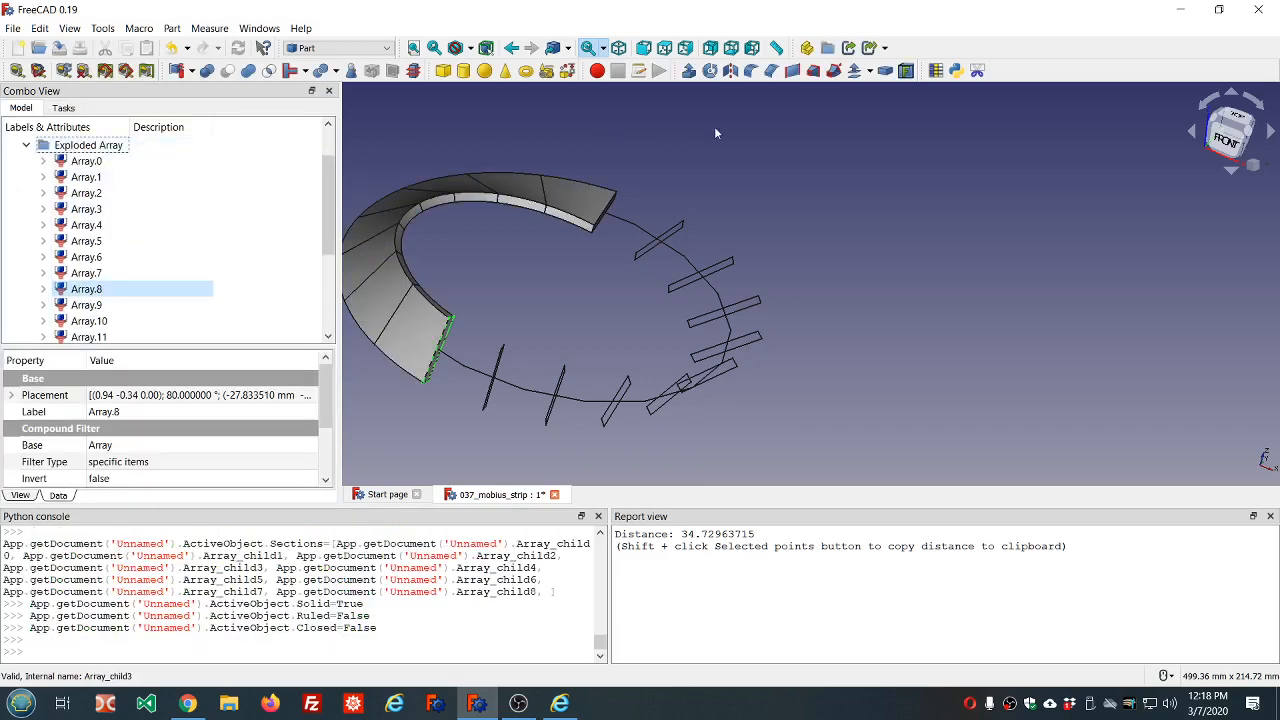
- Start a second loft with profiles Array.8 to Array.11 in order, taking the mistakenly added Array.7 back out
left_click(714, 126)
left_click(813, 70)
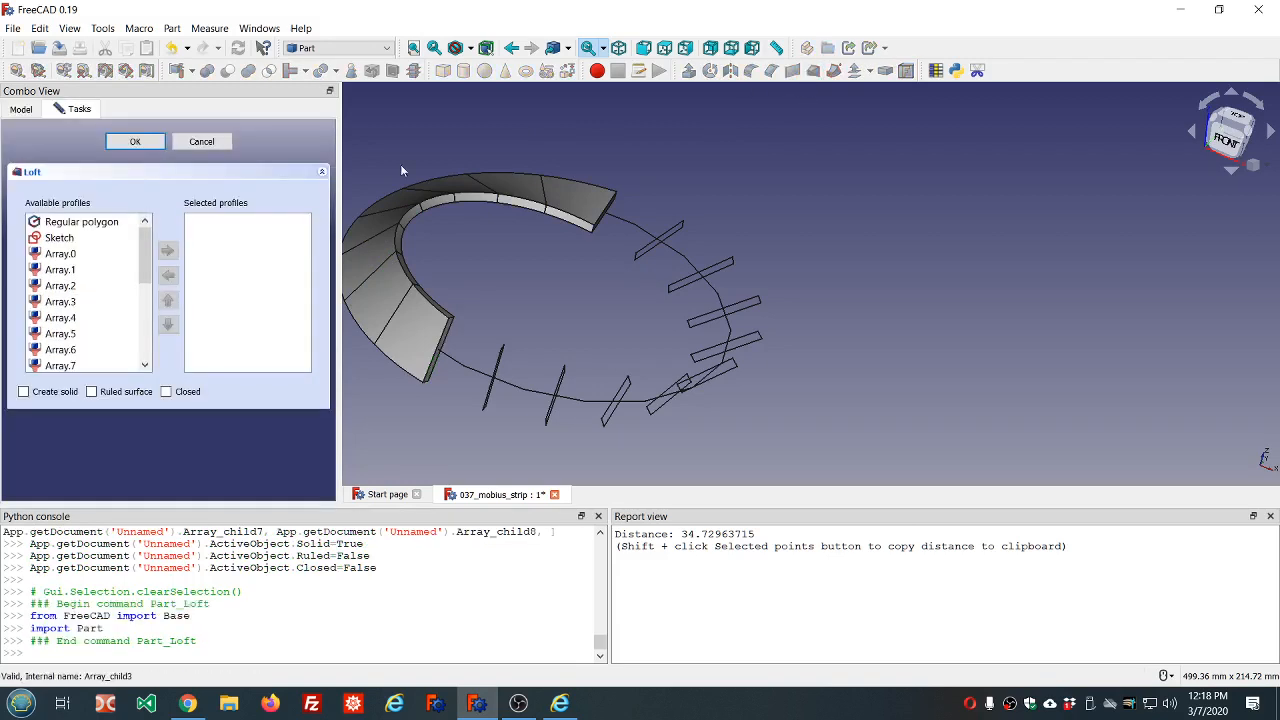
scroll(66, 290, "down", 3)
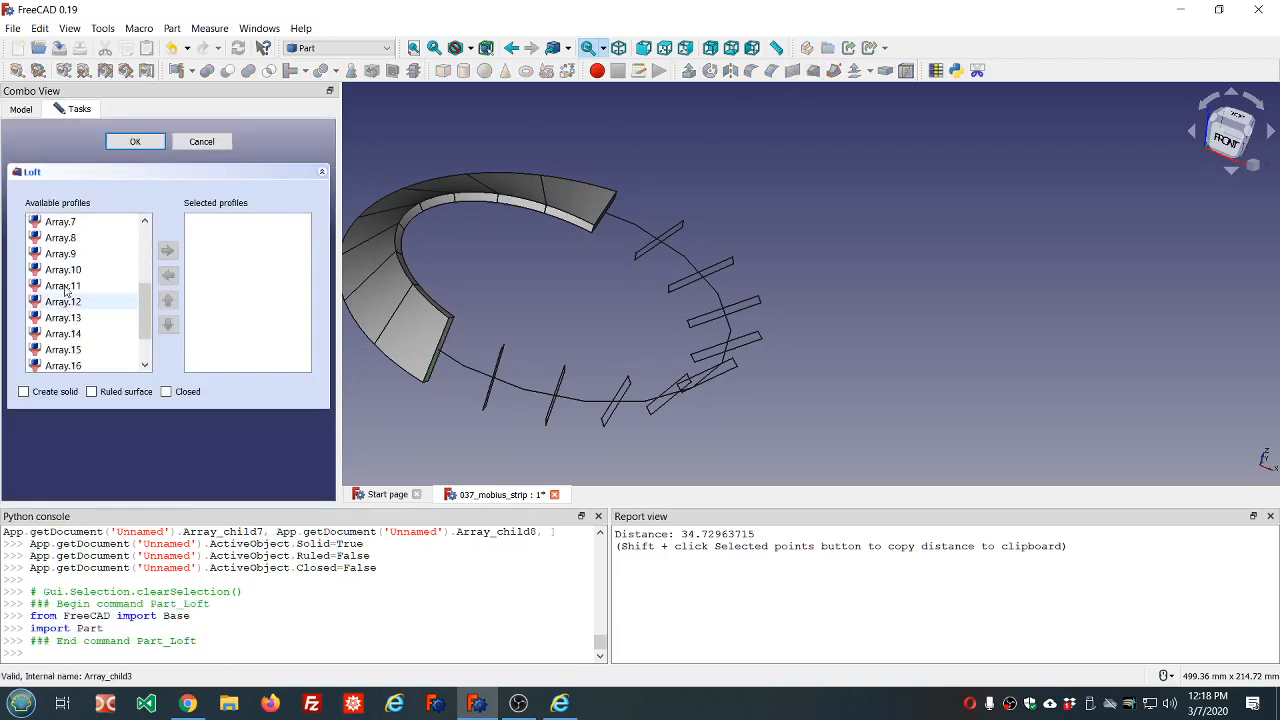
left_click(67, 240)
double_click(67, 241)
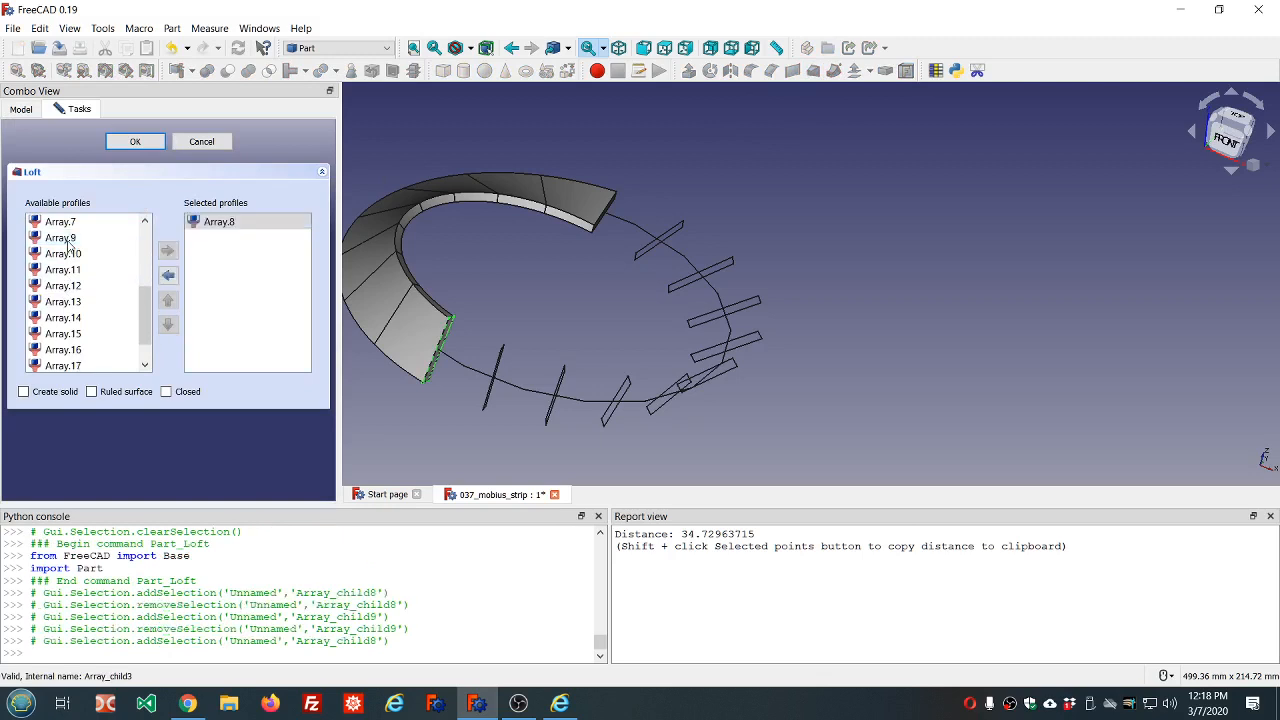
double_click(67, 241)
double_click(67, 241)
double_click(67, 241)
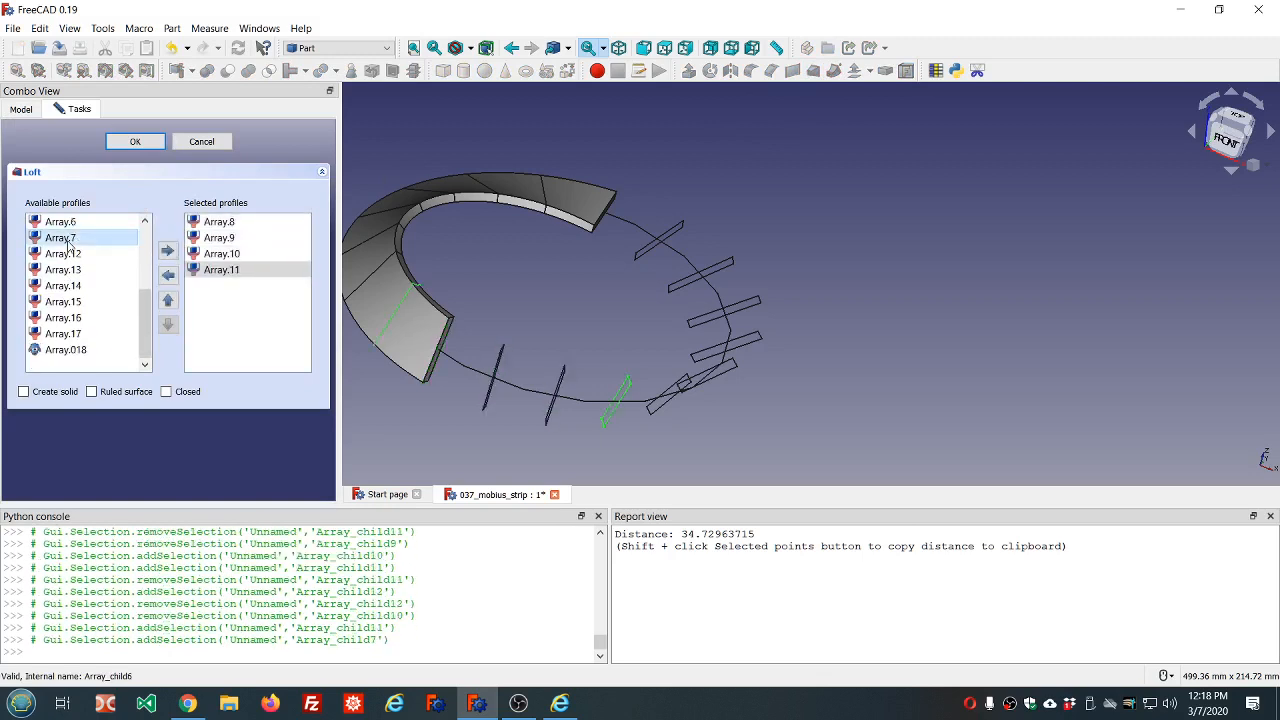
double_click(67, 241)
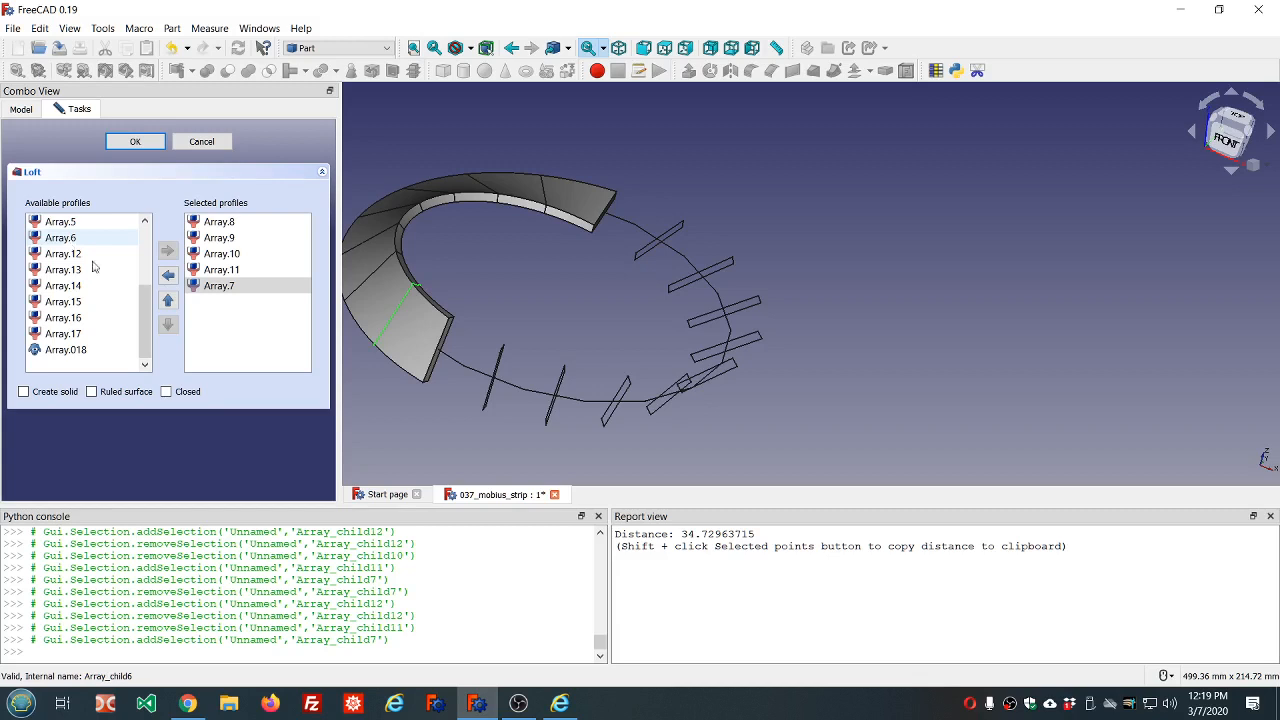
left_click(168, 276)
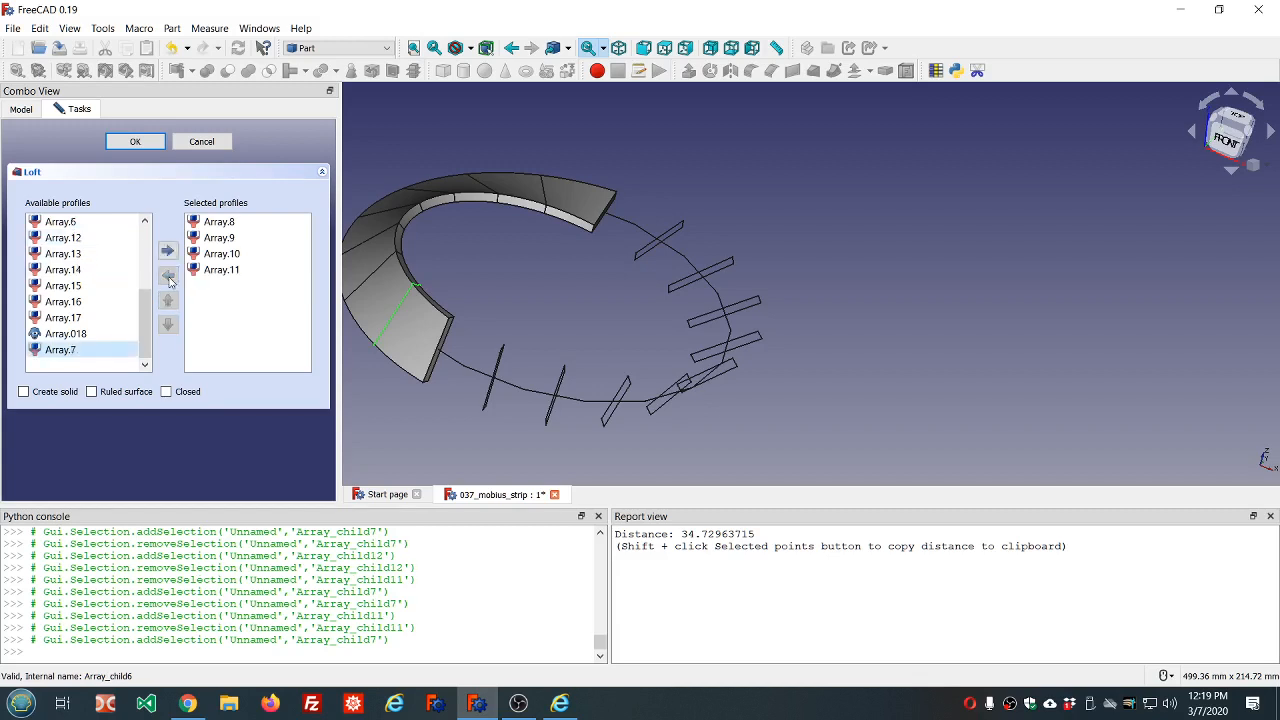
- Complete the second loft as a solid by adding profiles Array.12 to Array.17 and Array.018 in order
double_click(73, 239)
left_click(76, 256)
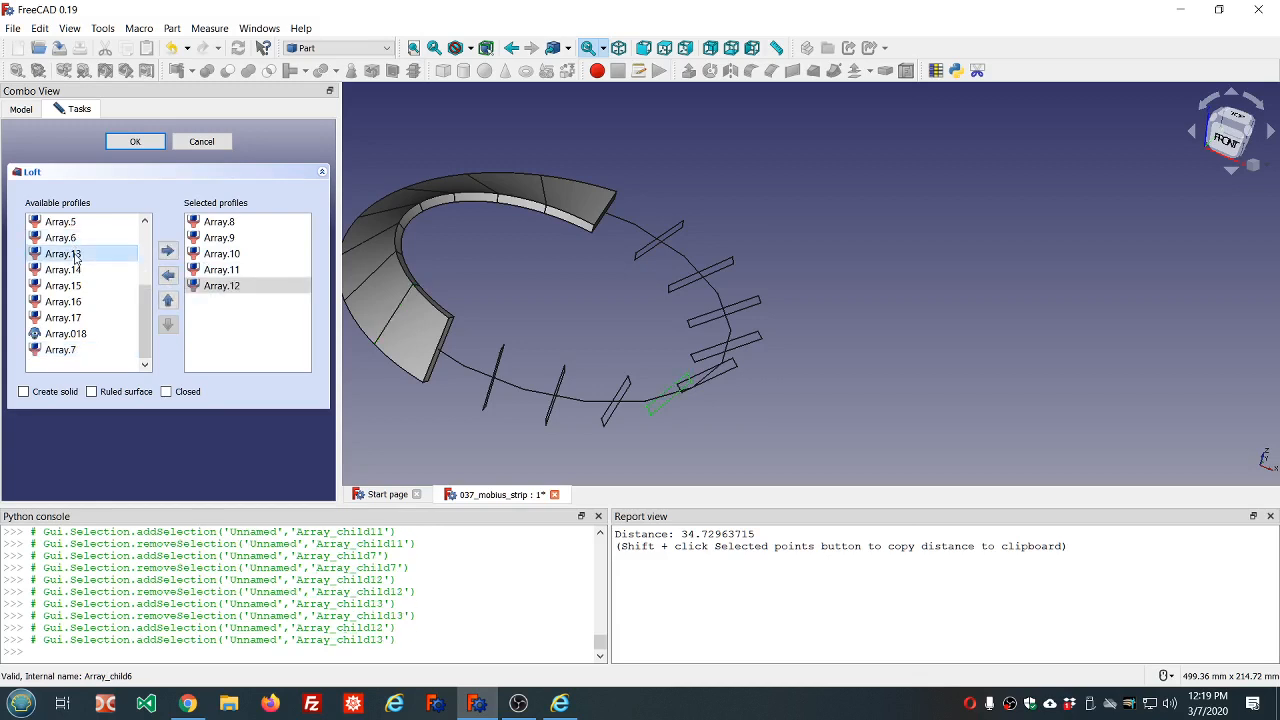
double_click(75, 256)
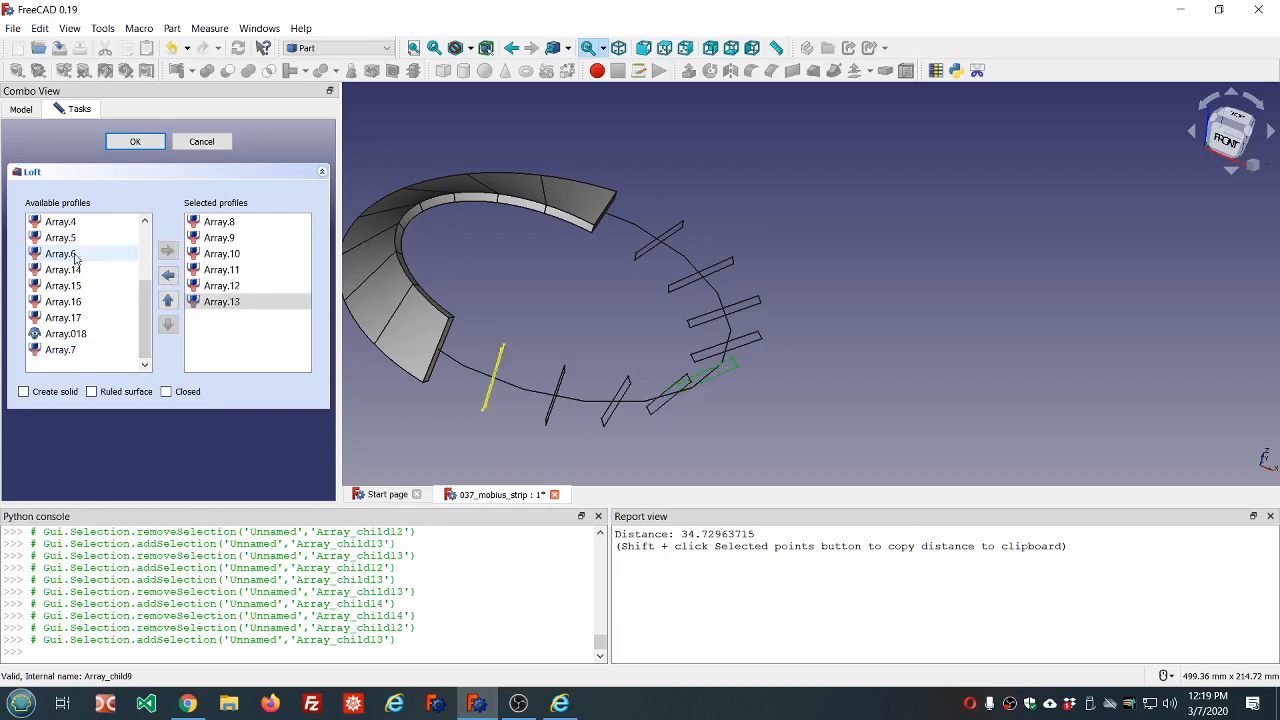
double_click(62, 270)
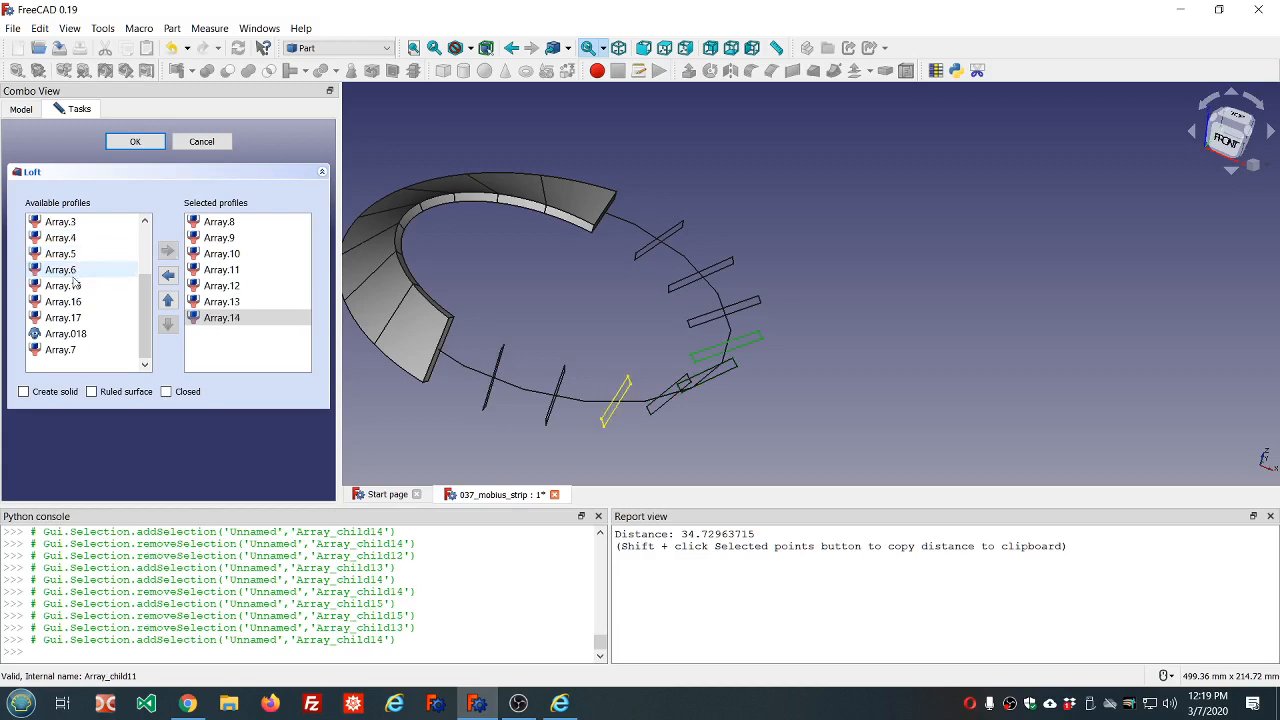
left_click(76, 287)
double_click(76, 287)
double_click(74, 305)
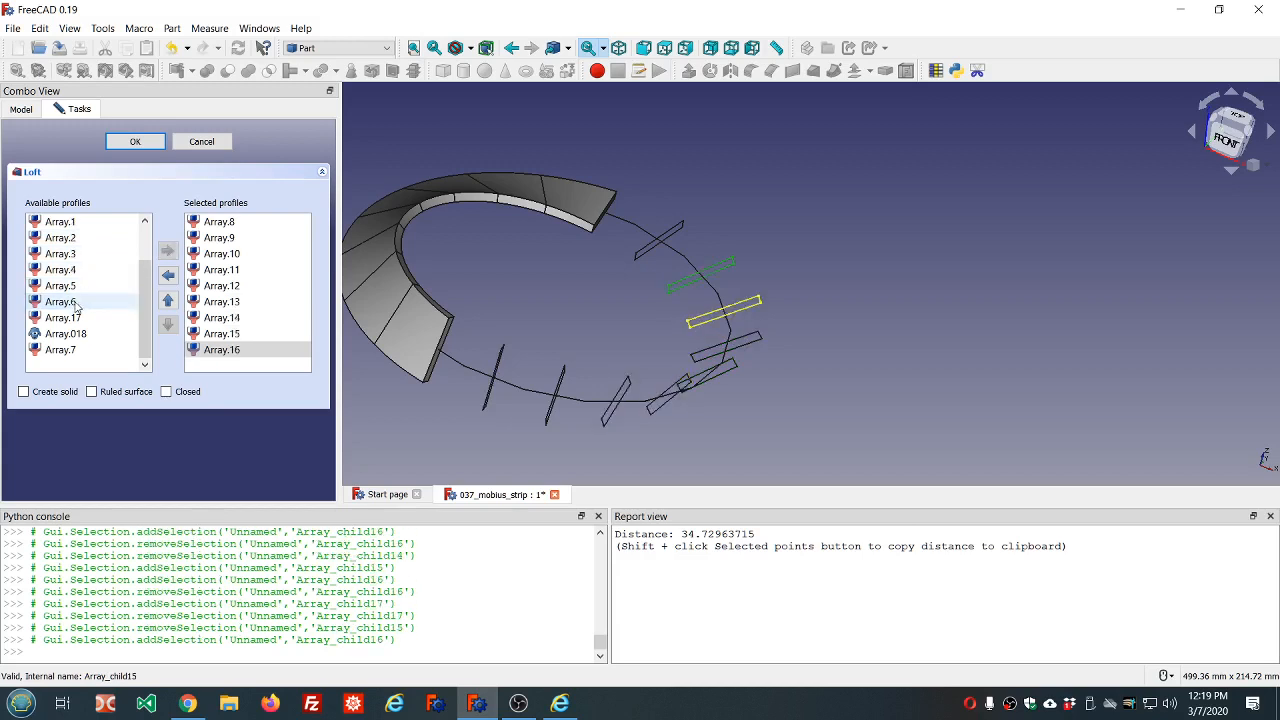
double_click(75, 318)
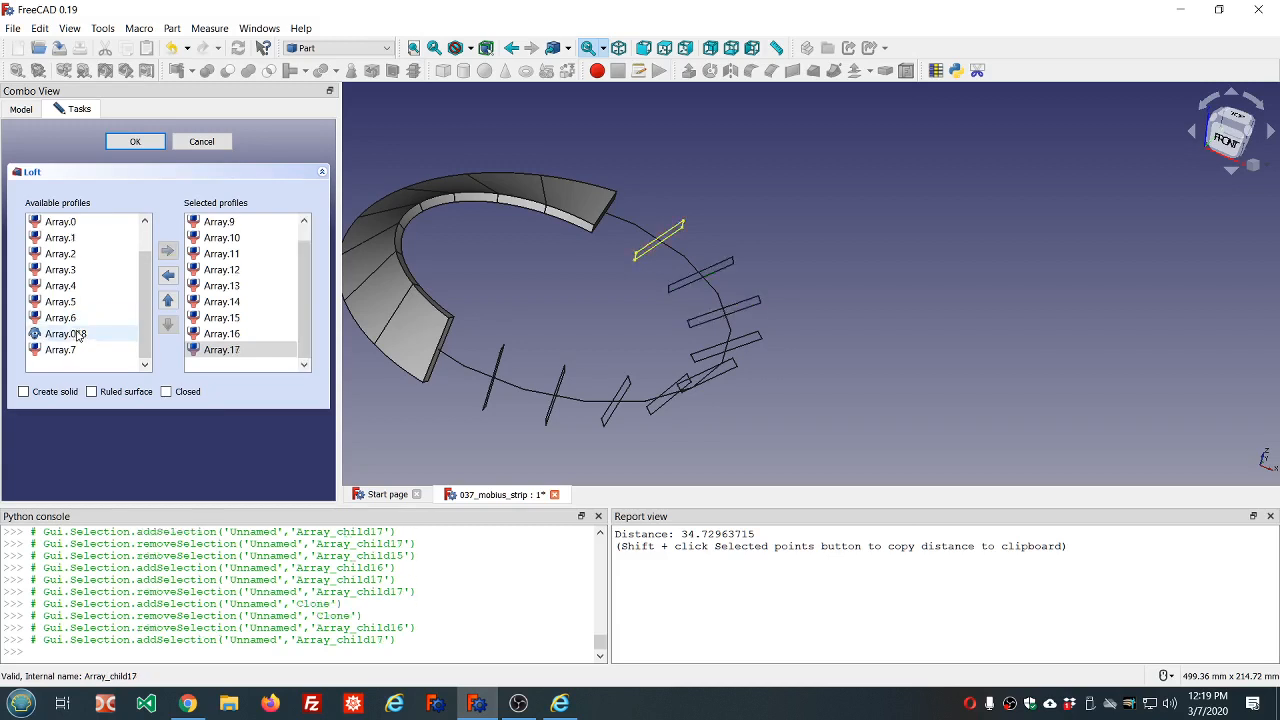
double_click(70, 334)
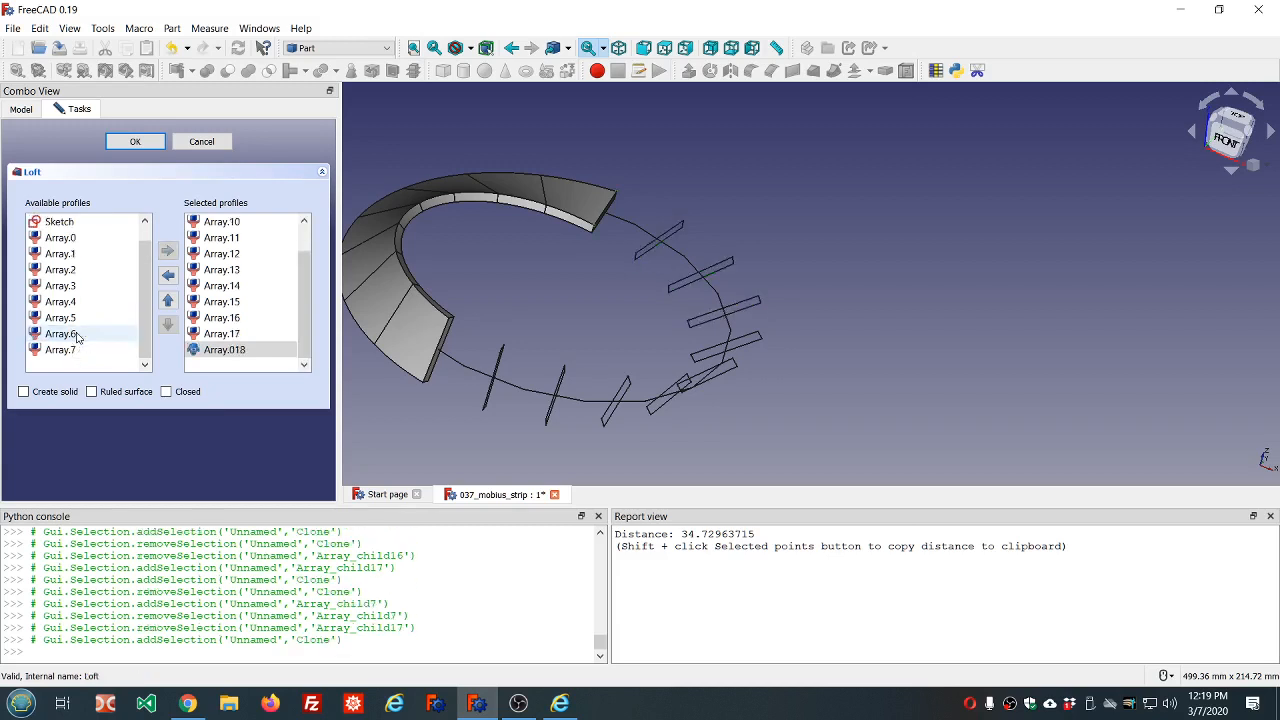
left_click(23, 391)
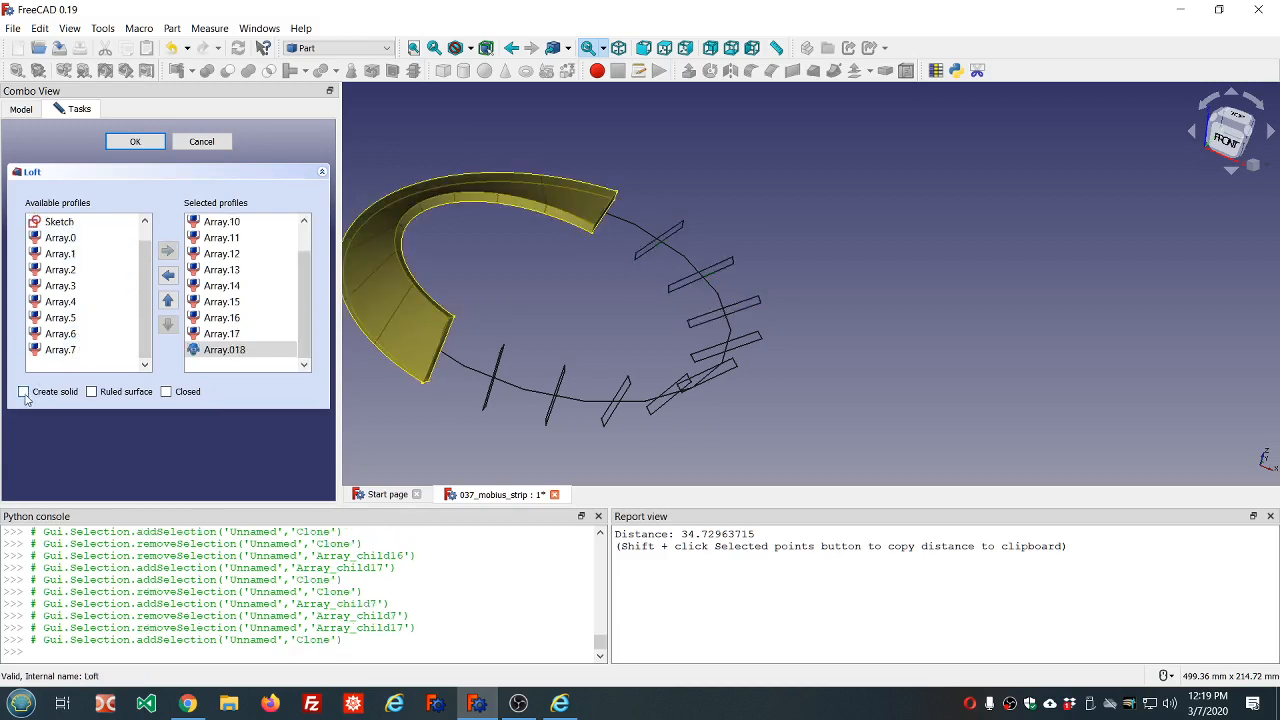
left_click(134, 143)
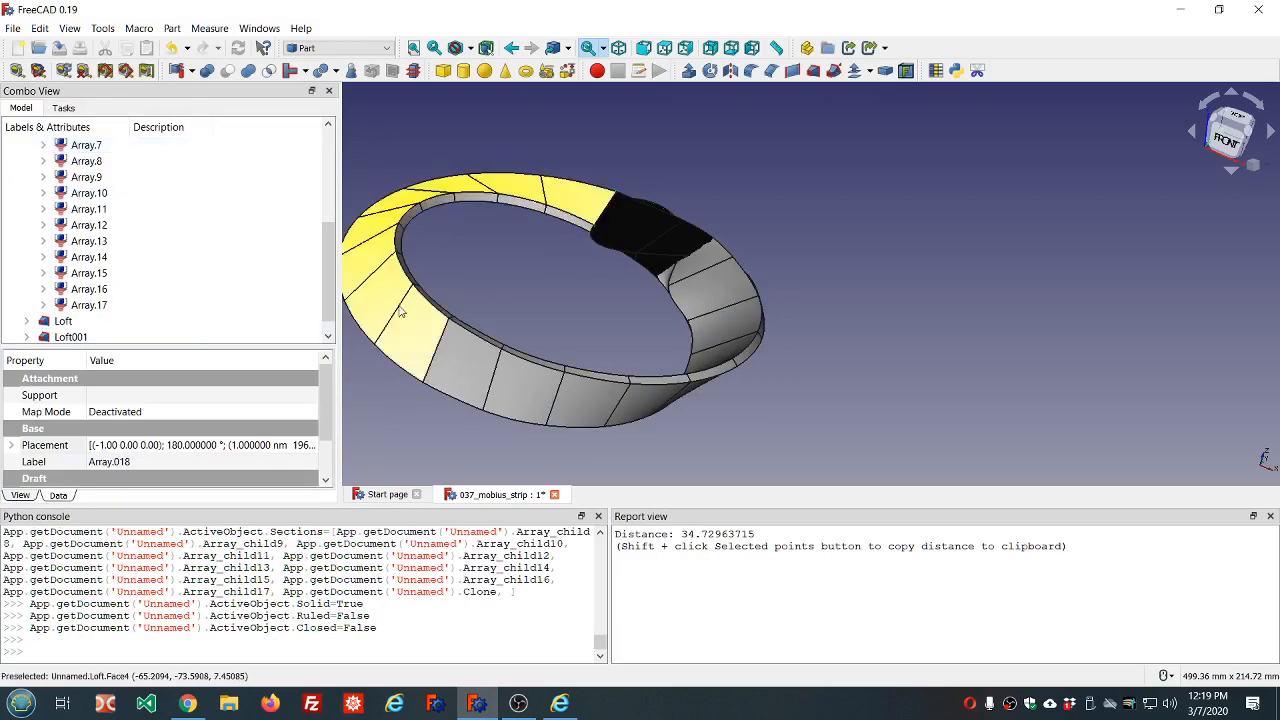
- Remove Array.018 and Array.17 from the sections of Loft001 and recompute the model
scroll(459, 357, "up", 5)
scroll(459, 289, "down", 6)
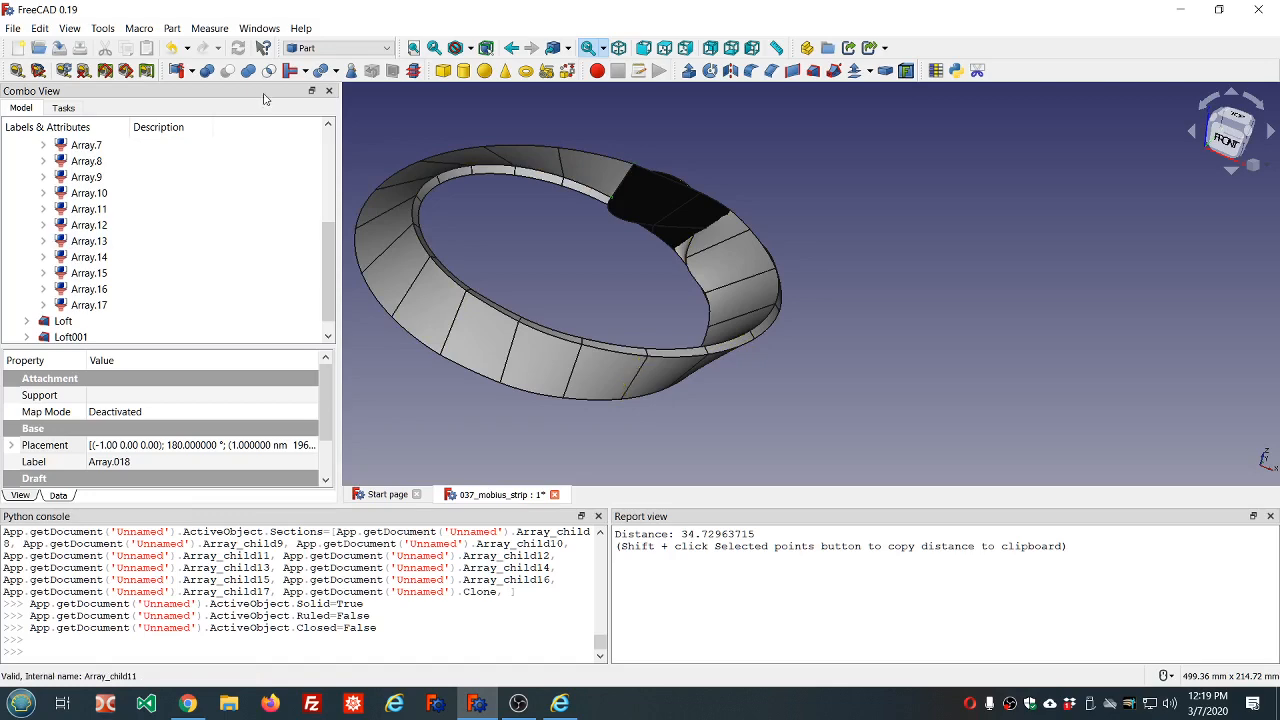
left_click(71, 338)
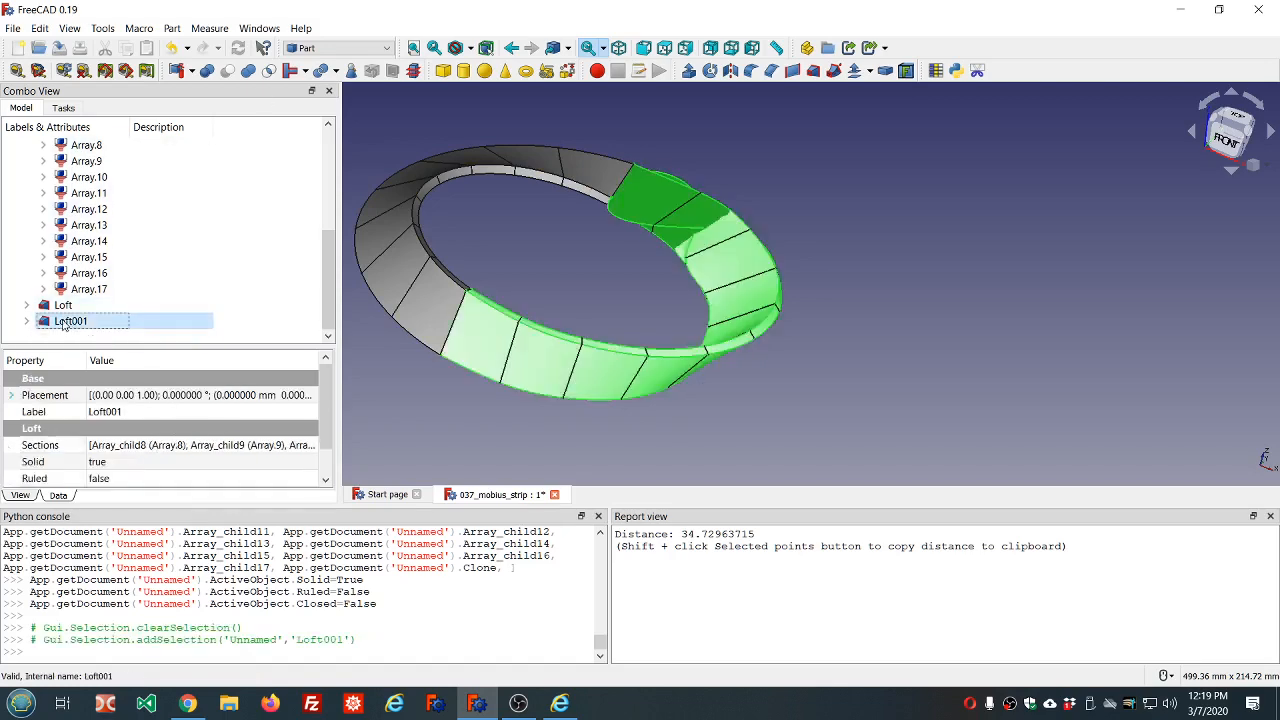
left_click(152, 450)
left_click(310, 446)
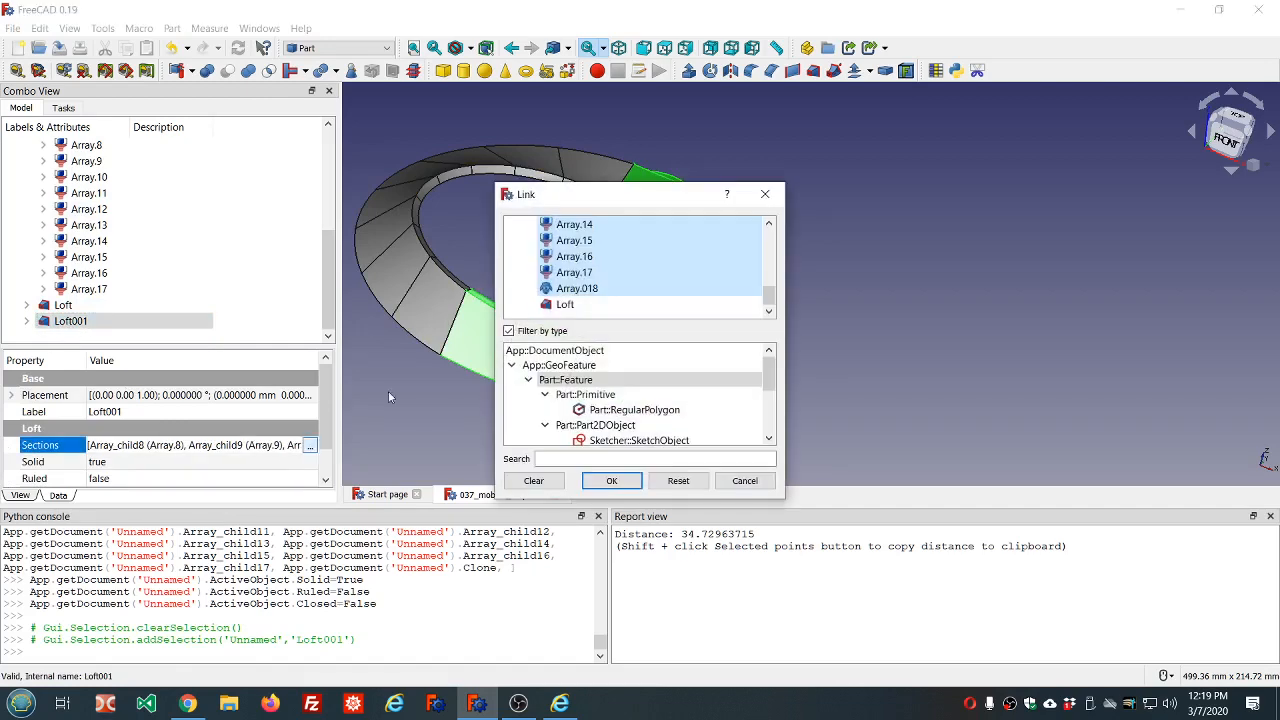
left_click(586, 289)
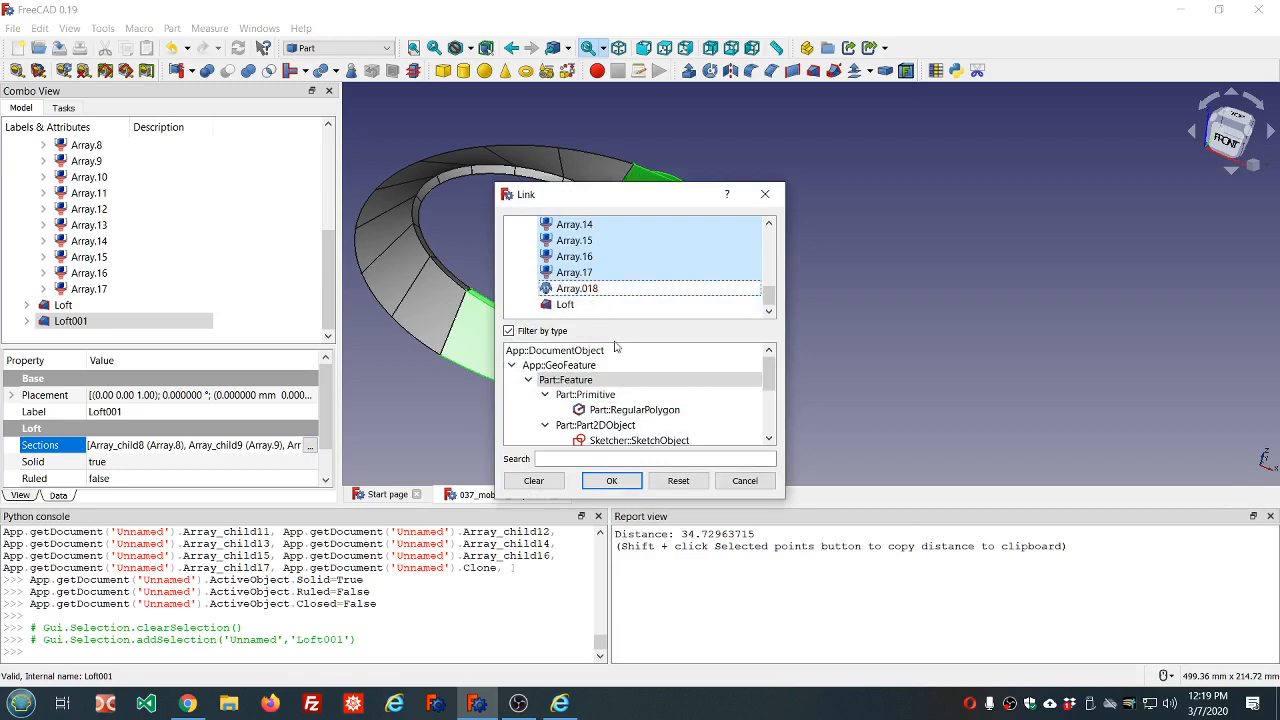
left_click(580, 273, "ctrl")
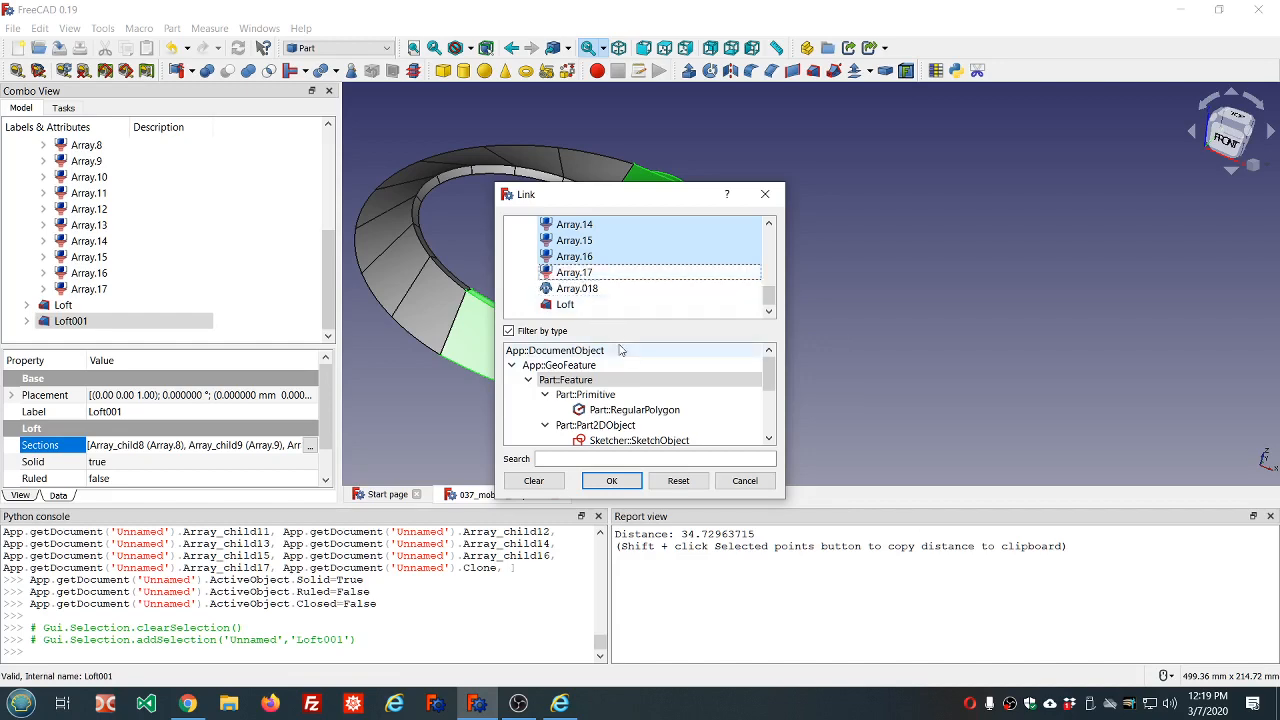
left_click(611, 480)
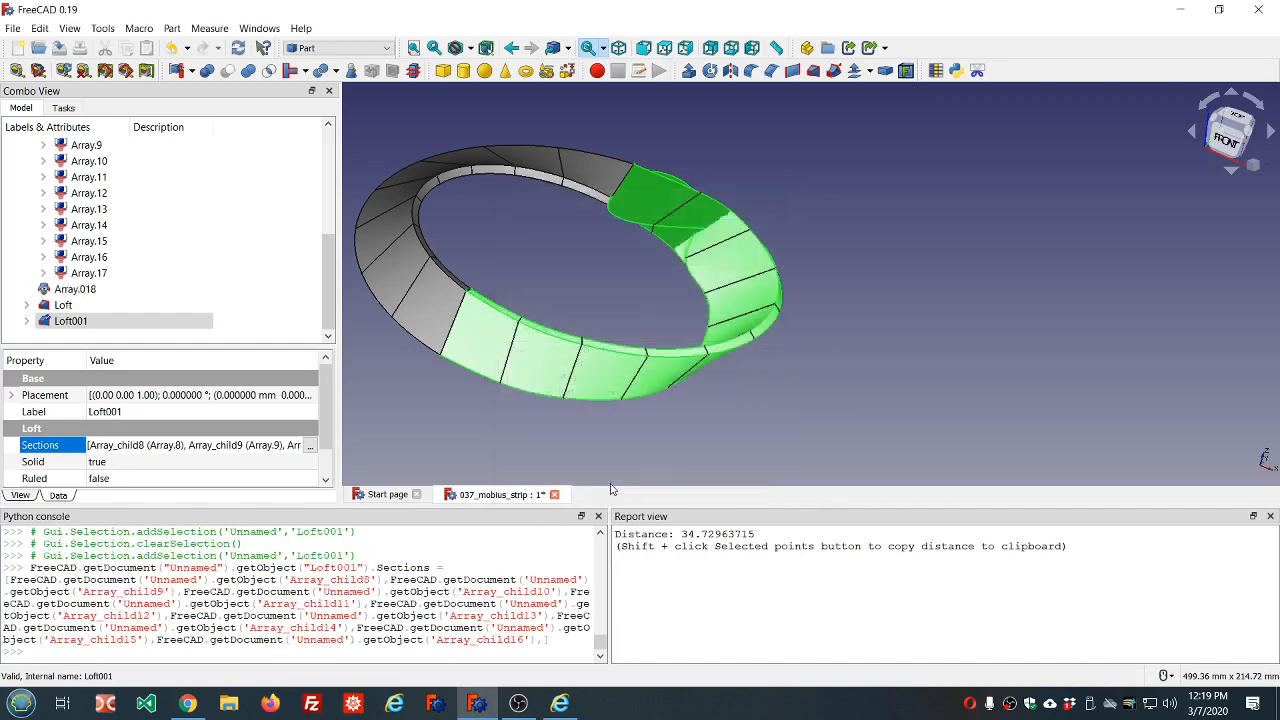
left_click(239, 49)
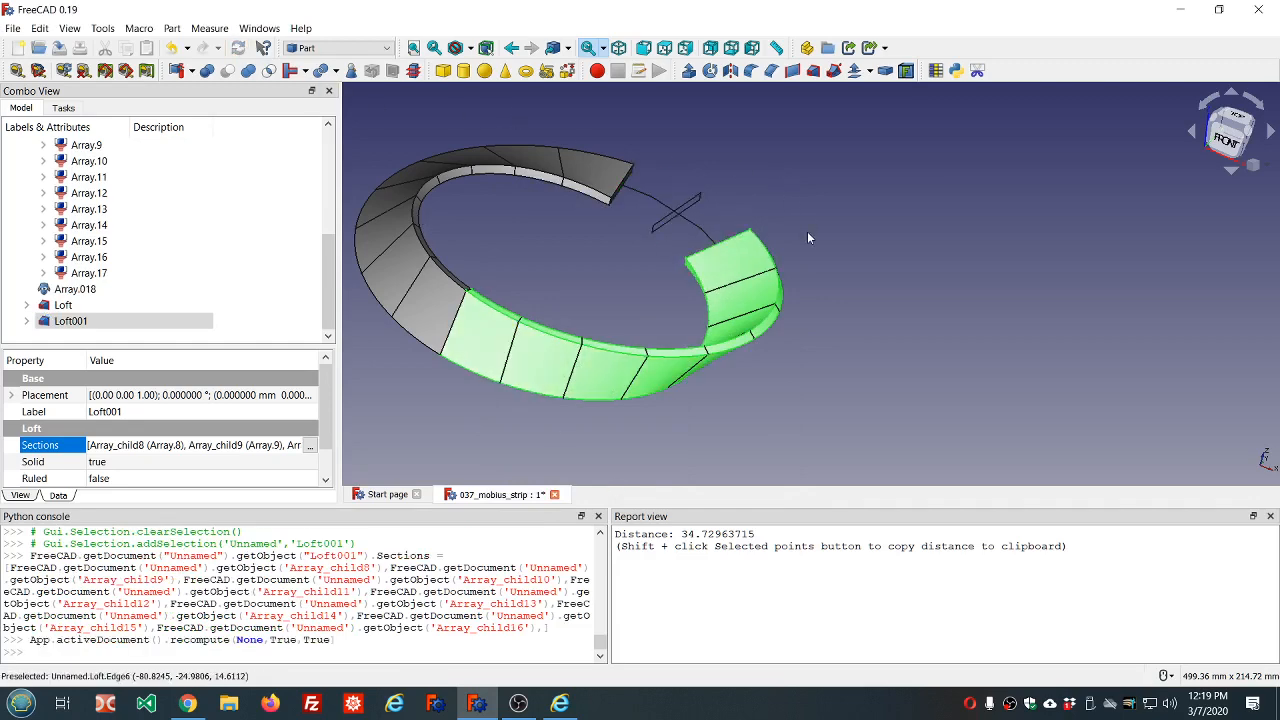
- Close the gap in the strip with a third solid loft through Array.16, Array.17 and Array.018
middle_click_drag(808, 234, 609, 268)
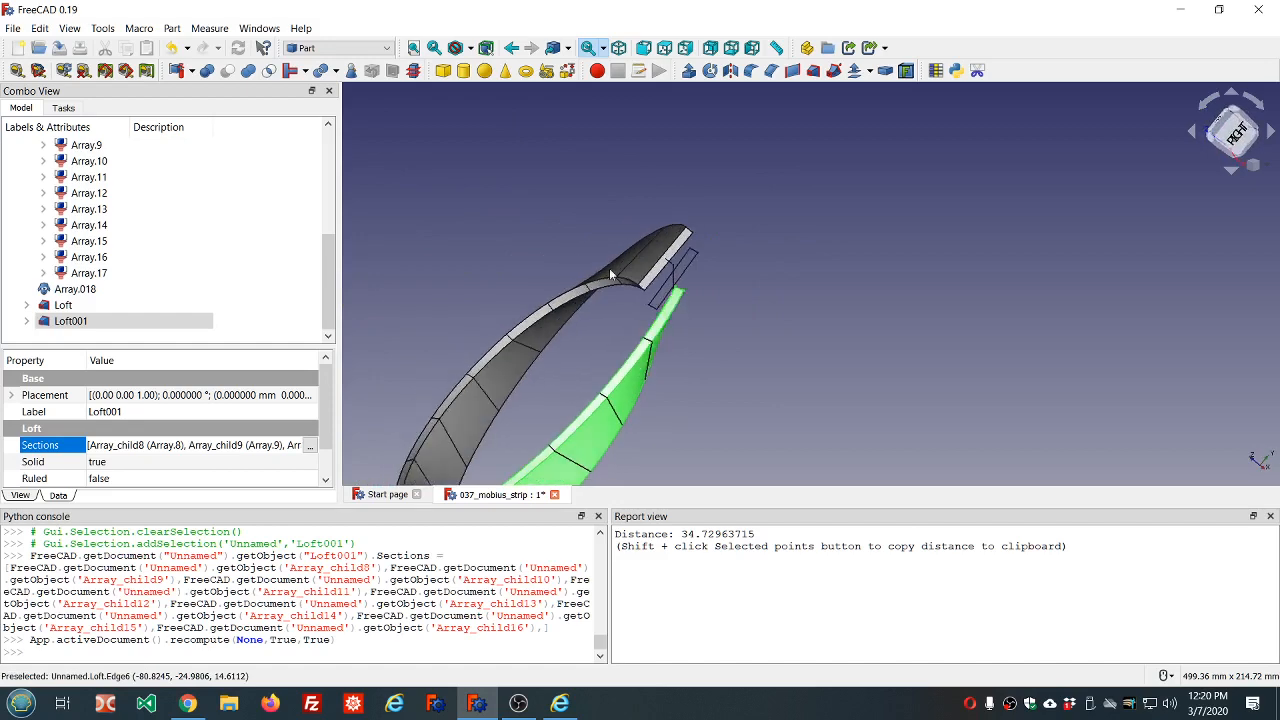
left_click(760, 298)
middle_click_drag(730, 302, 686, 347)
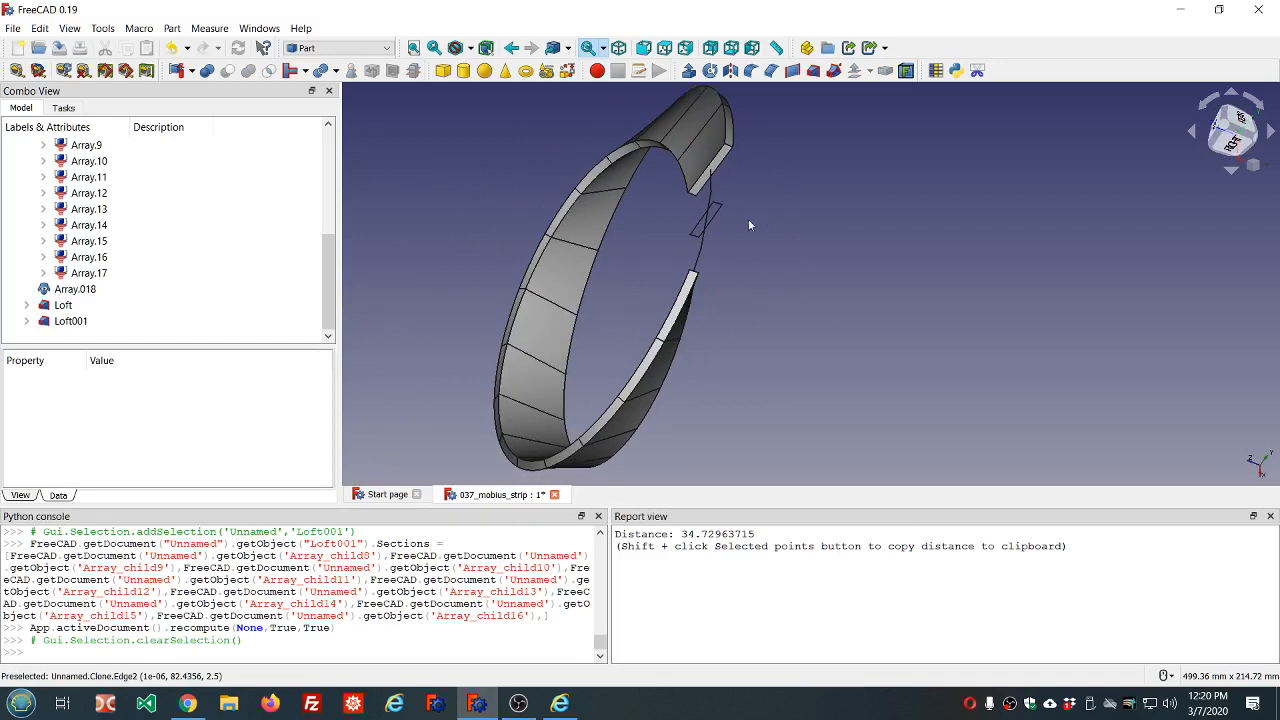
left_click(138, 243)
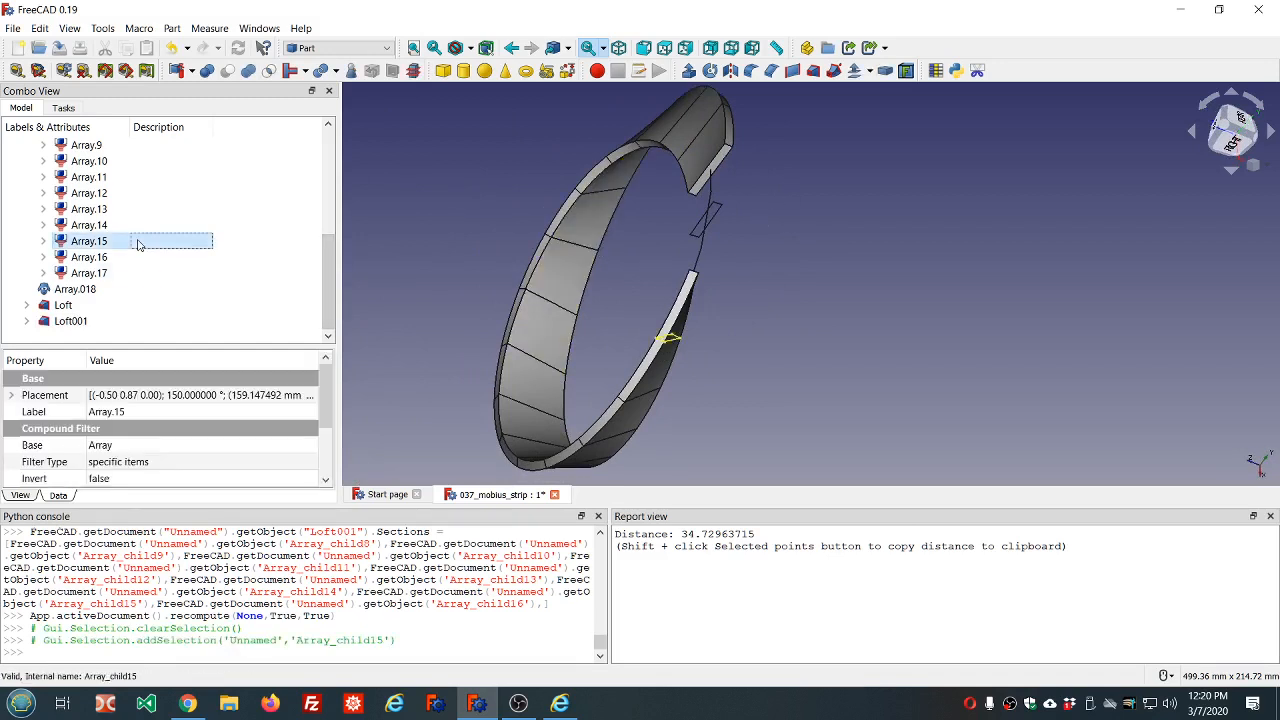
left_click(119, 258)
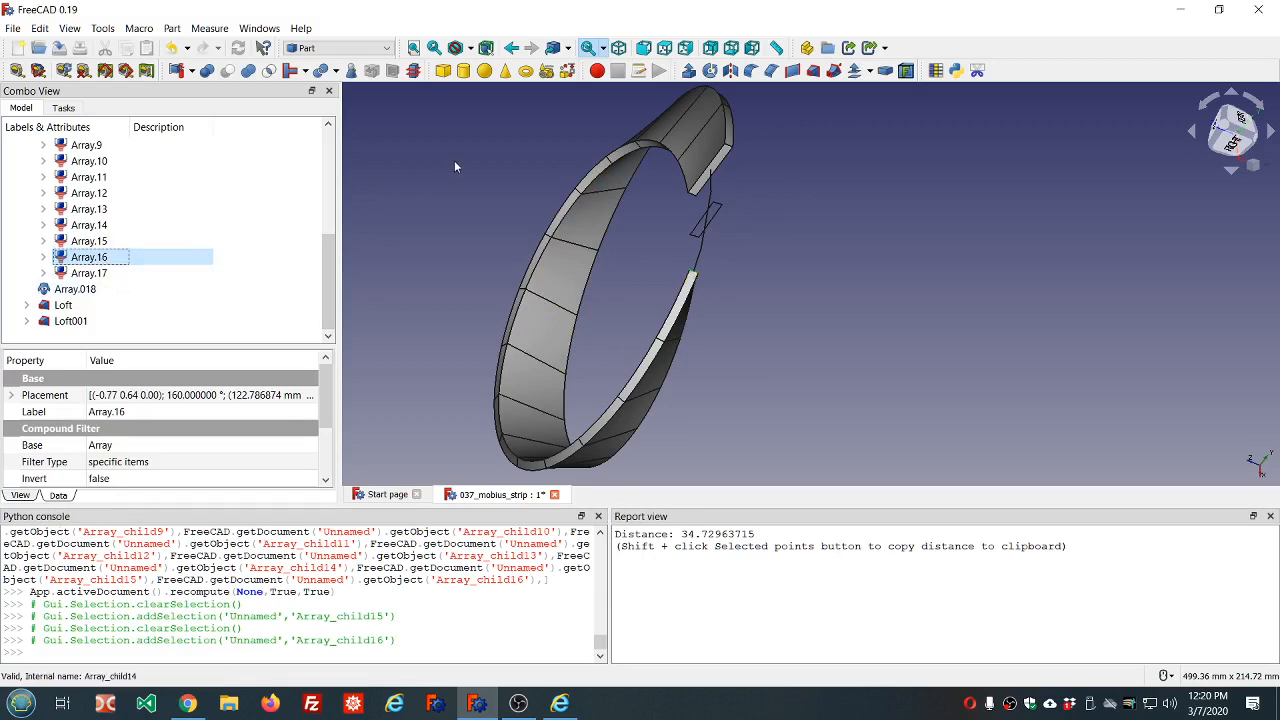
mouse_move(750, 208)
middle_mouse_down()
mouse_move(763, 238)
mouse_move(762, 212)
mouse_move(732, 201)
mouse_move(740, 214)
middle_mouse_up()
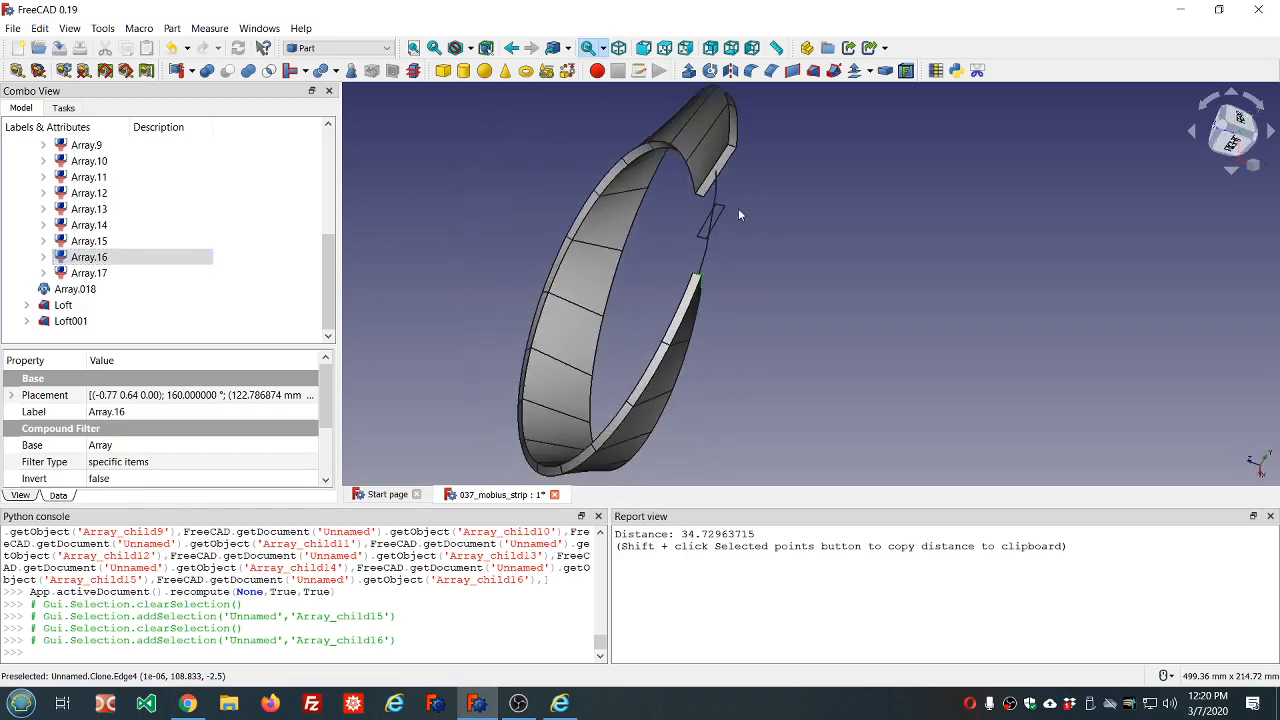
left_click(834, 71)
scroll(95, 295, "down", 4)
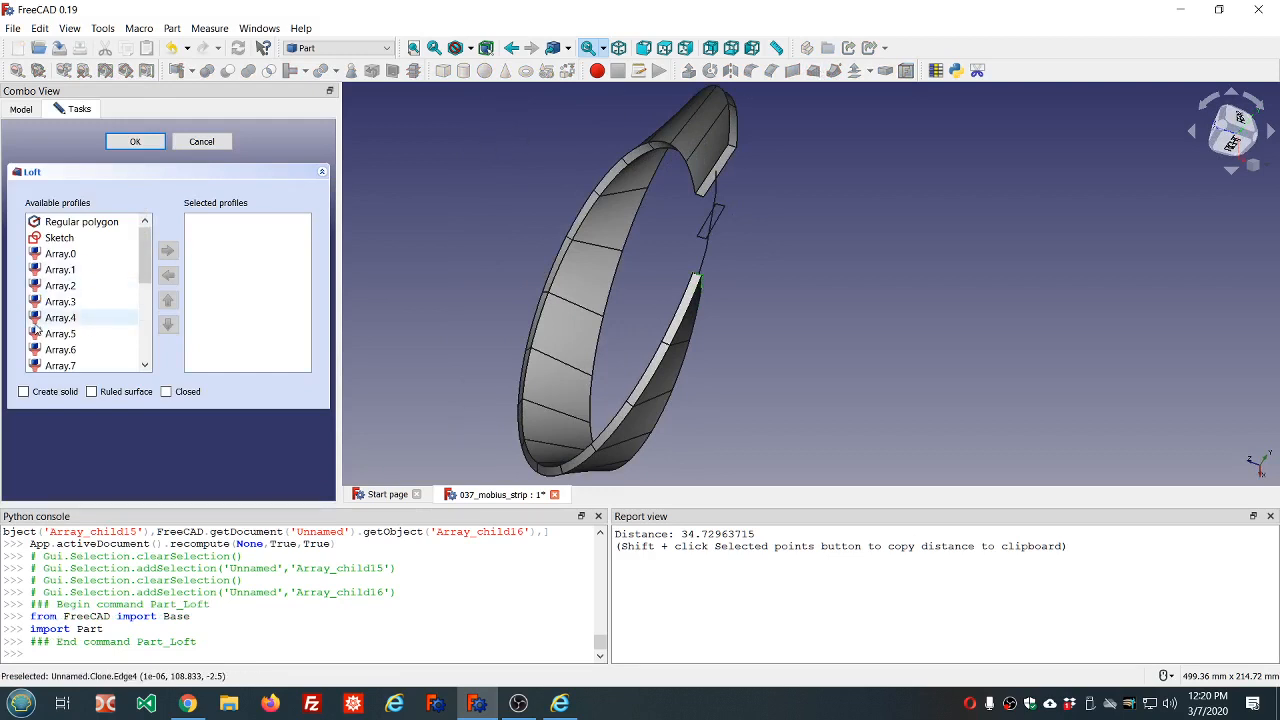
double_click(50, 322)
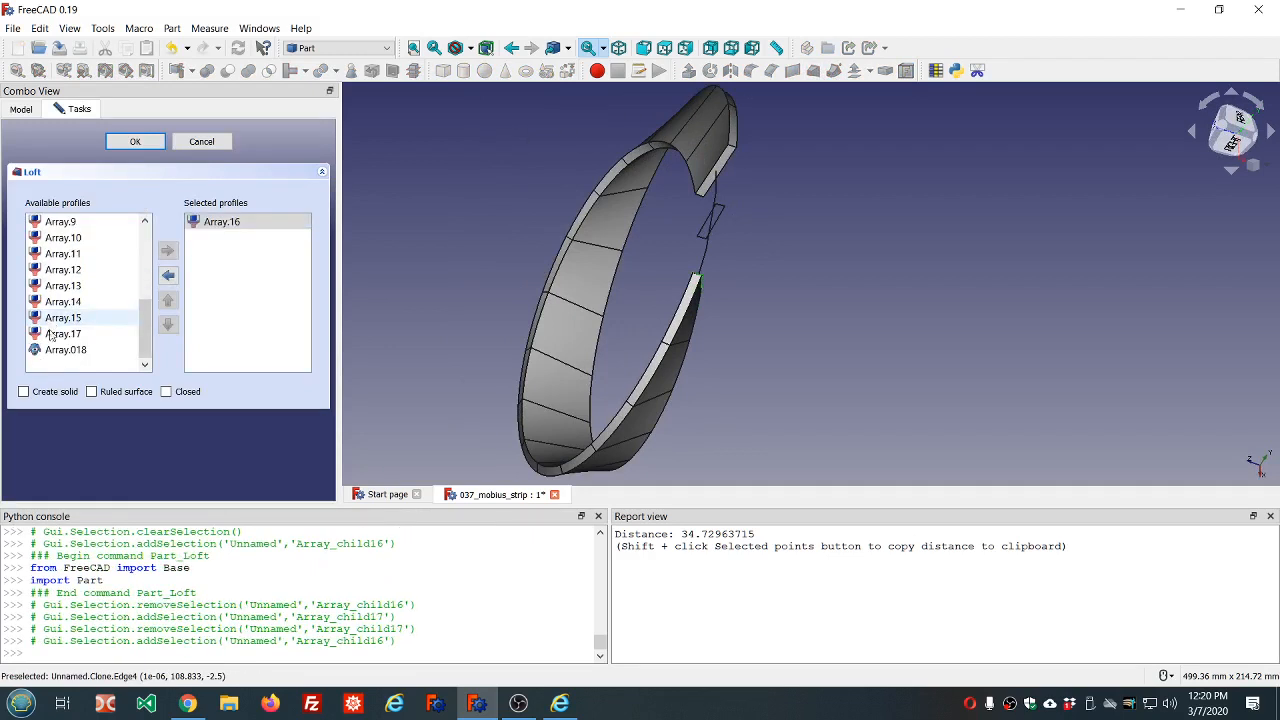
double_click(52, 334)
double_click(50, 350)
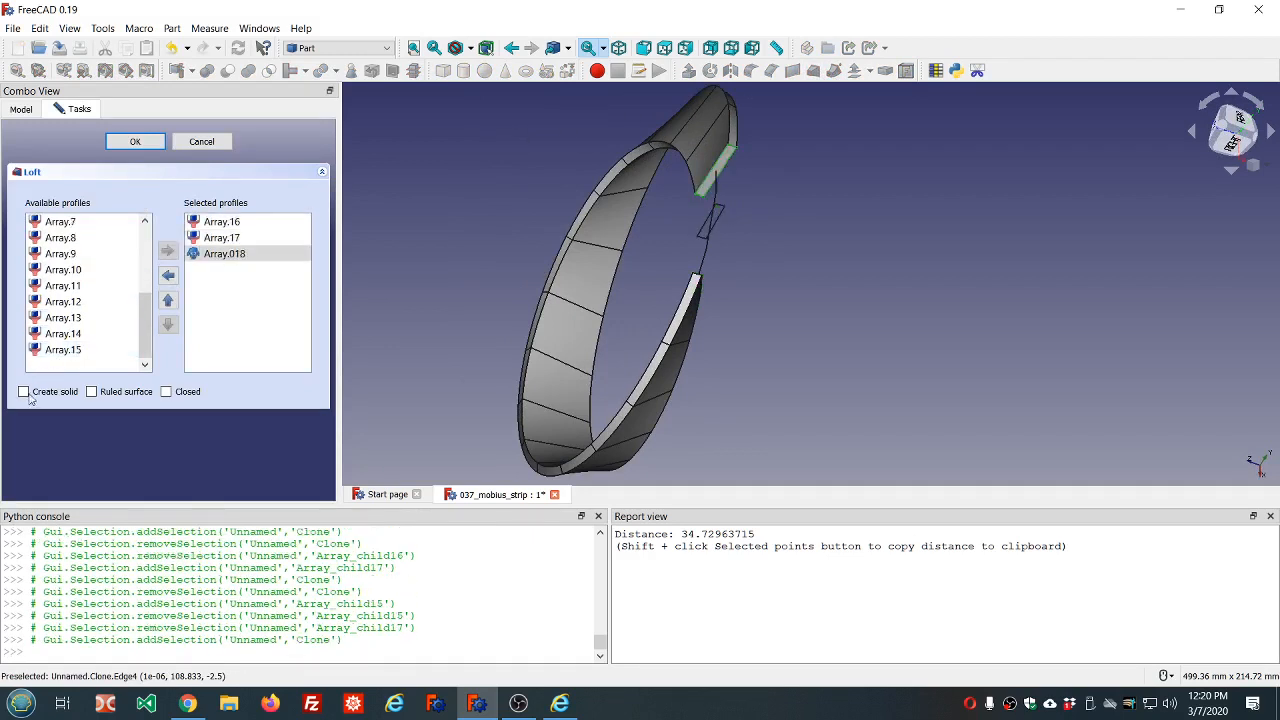
left_click(24, 391)
left_click(135, 141)
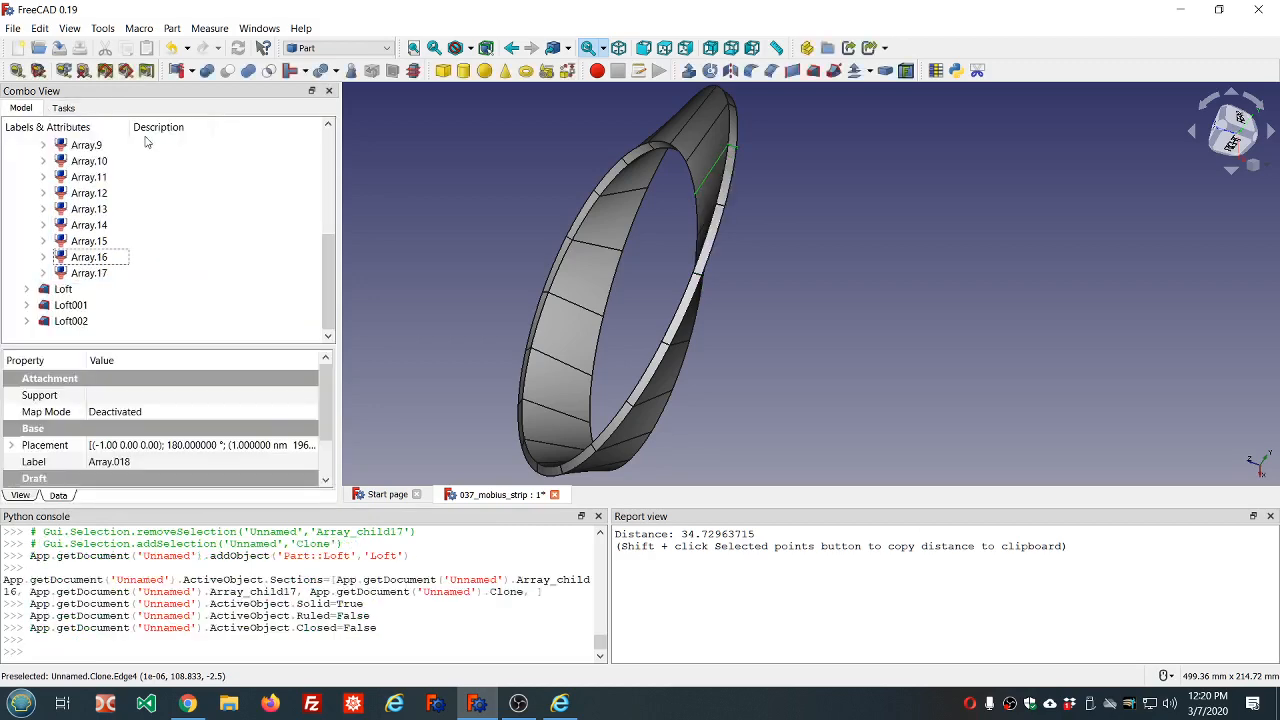
- Inspect the surface of the closed strip and highlight each of the three lofts in turn to see its extent
middle_click_drag(787, 229, 890, 268)
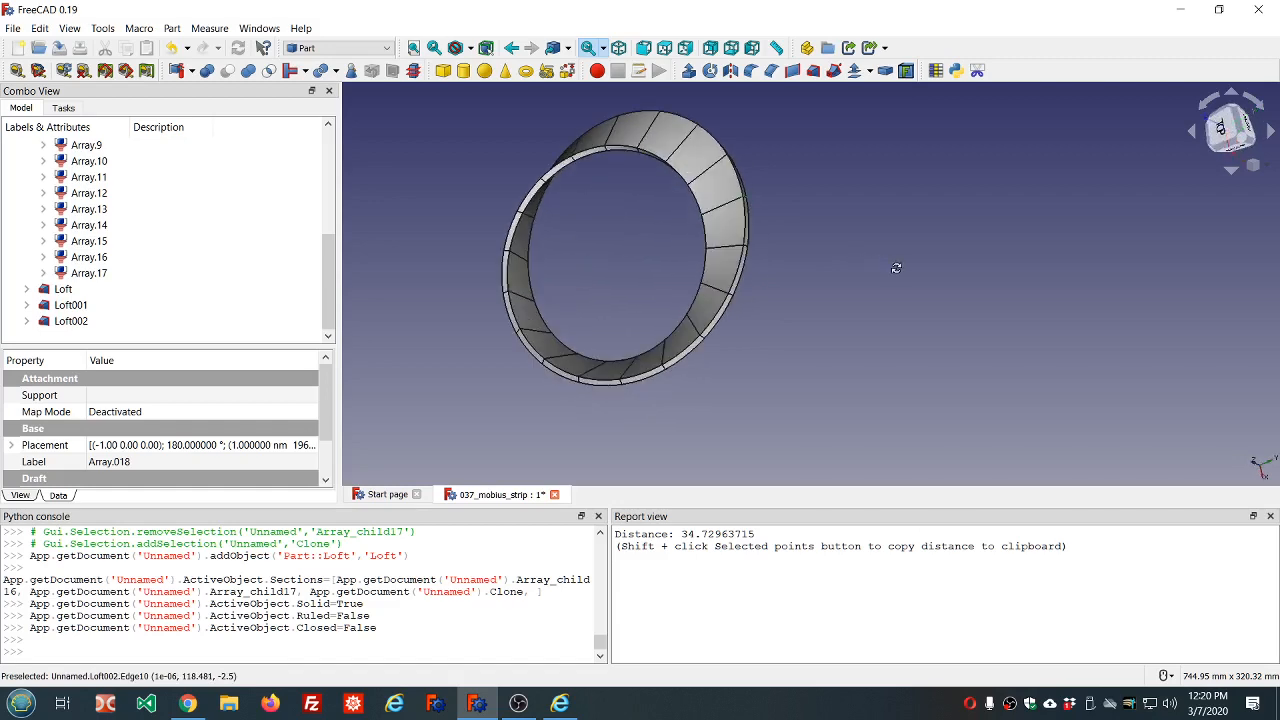
scroll(760, 213, "up", 5)
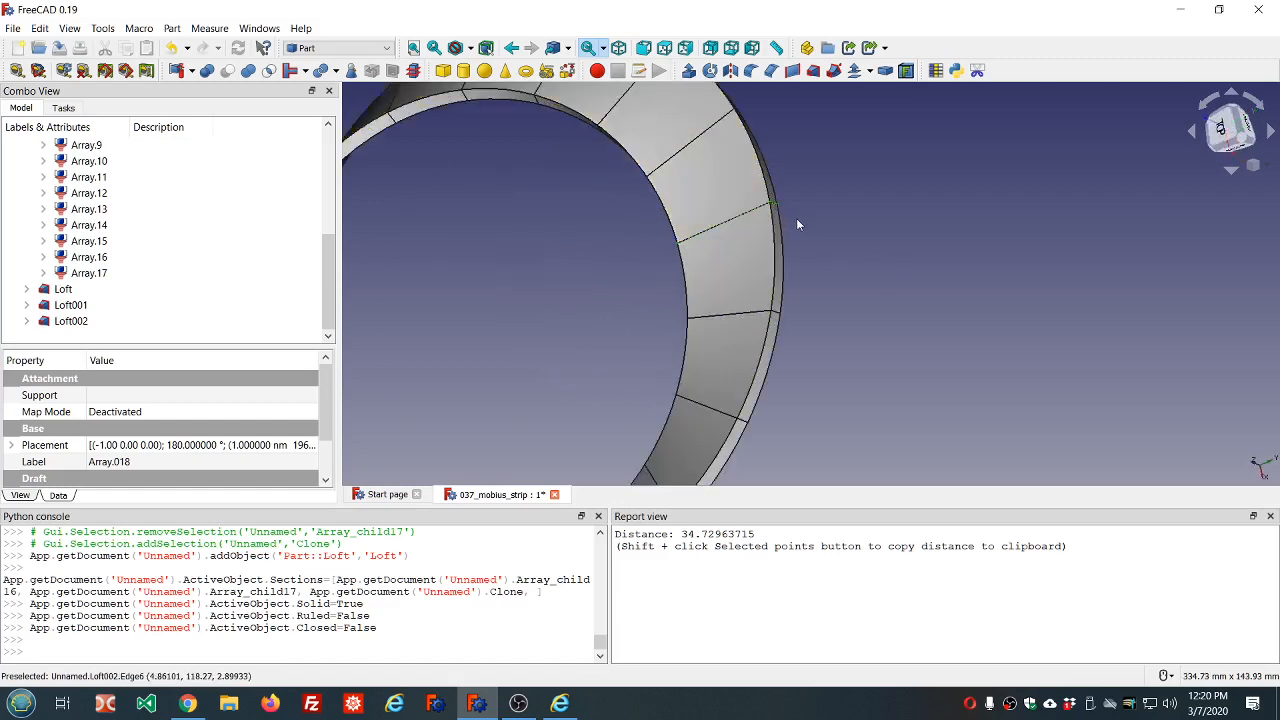
scroll(796, 218, "down", 5)
left_click(843, 242)
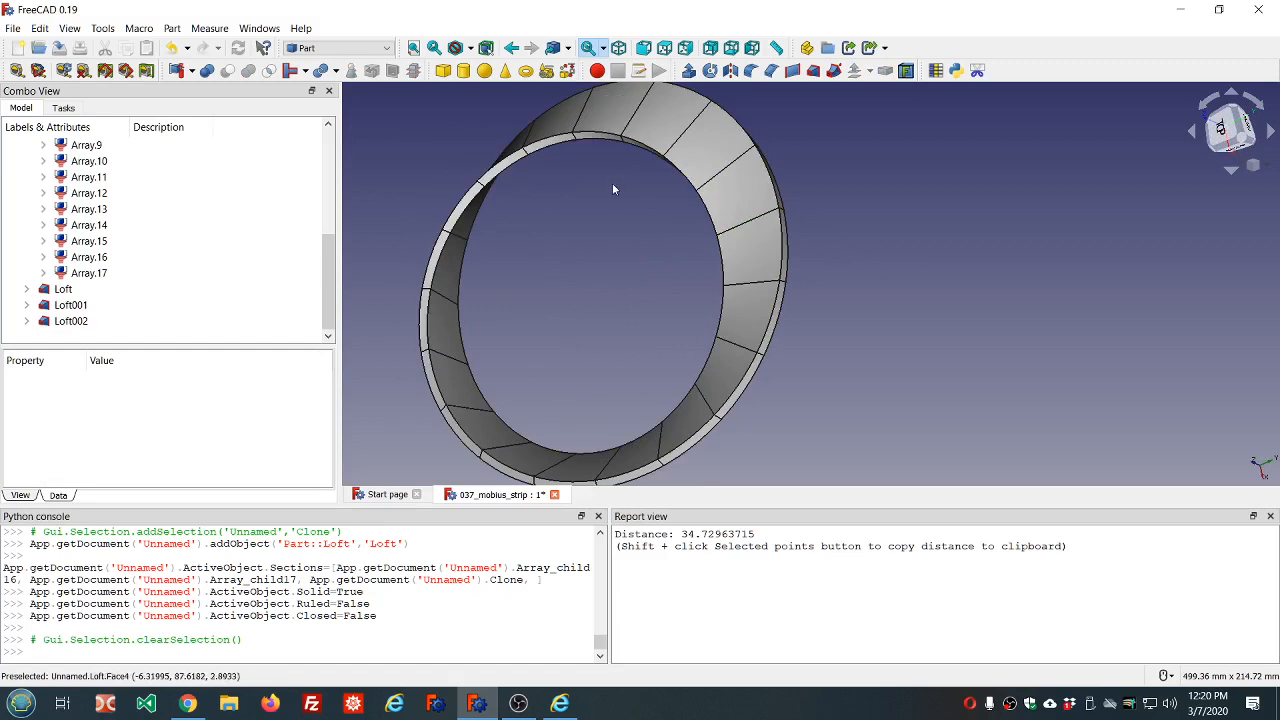
left_click(64, 289)
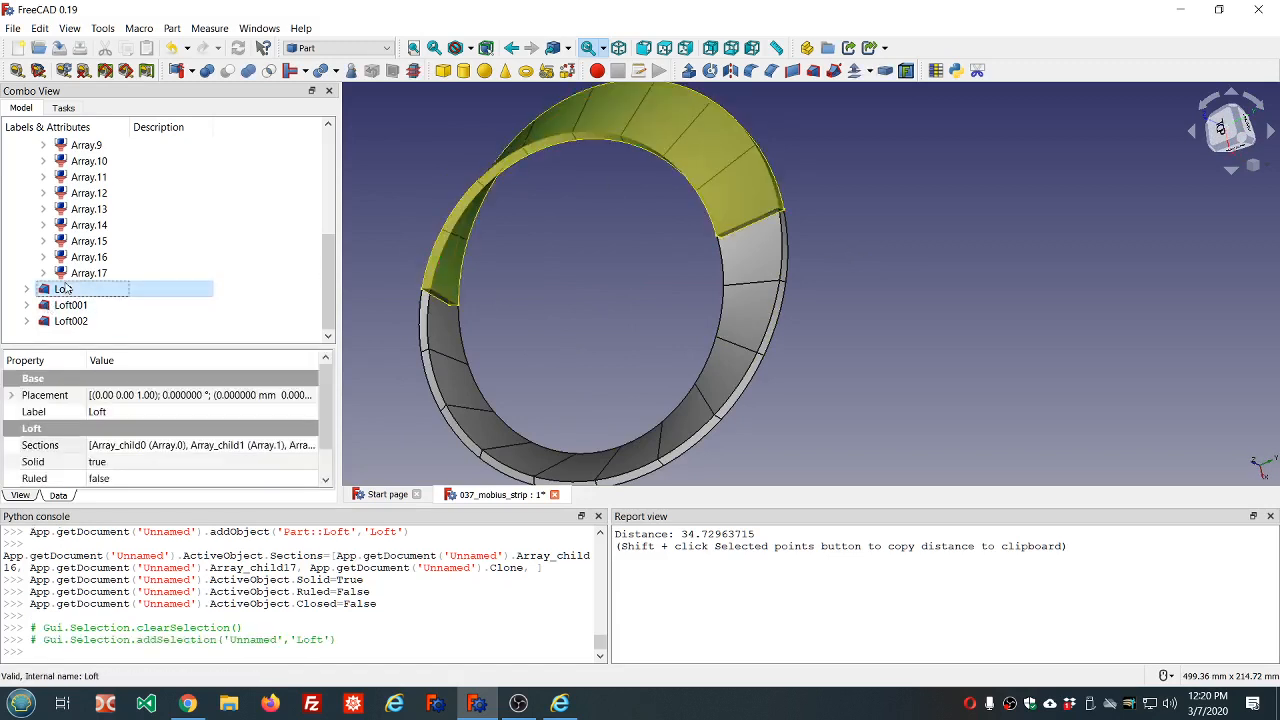
left_click(68, 306)
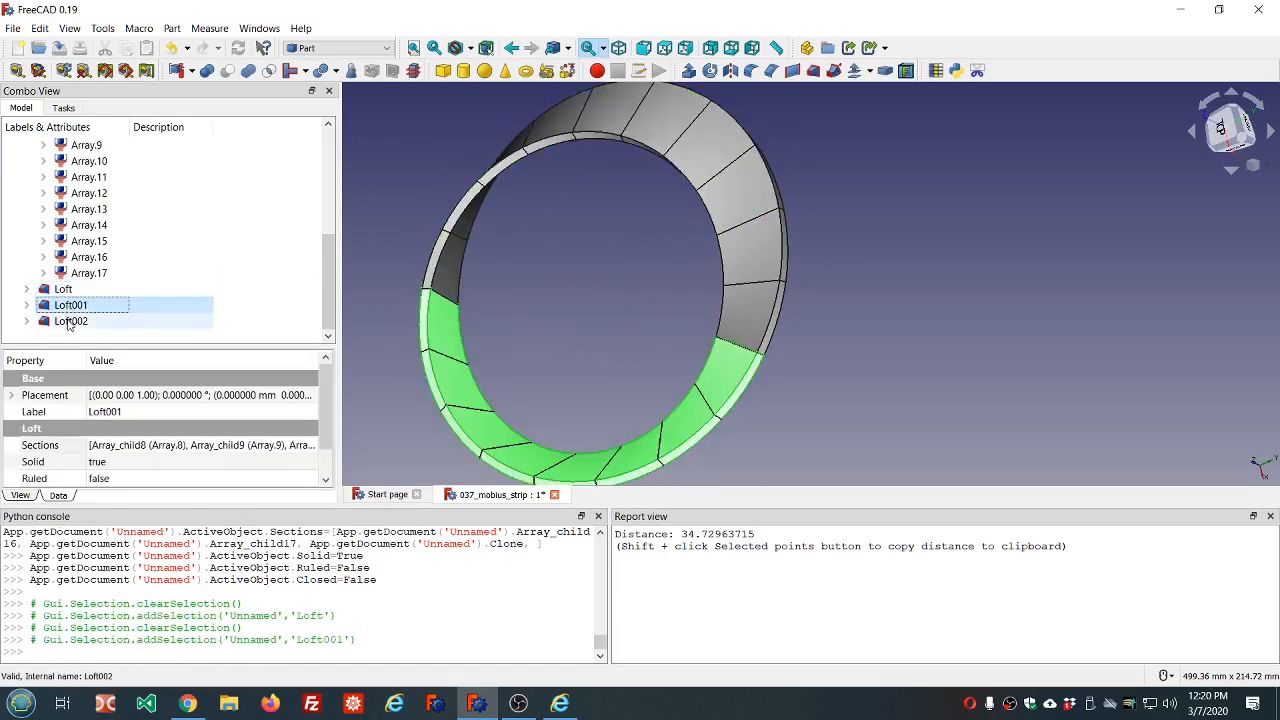
left_click(70, 321)
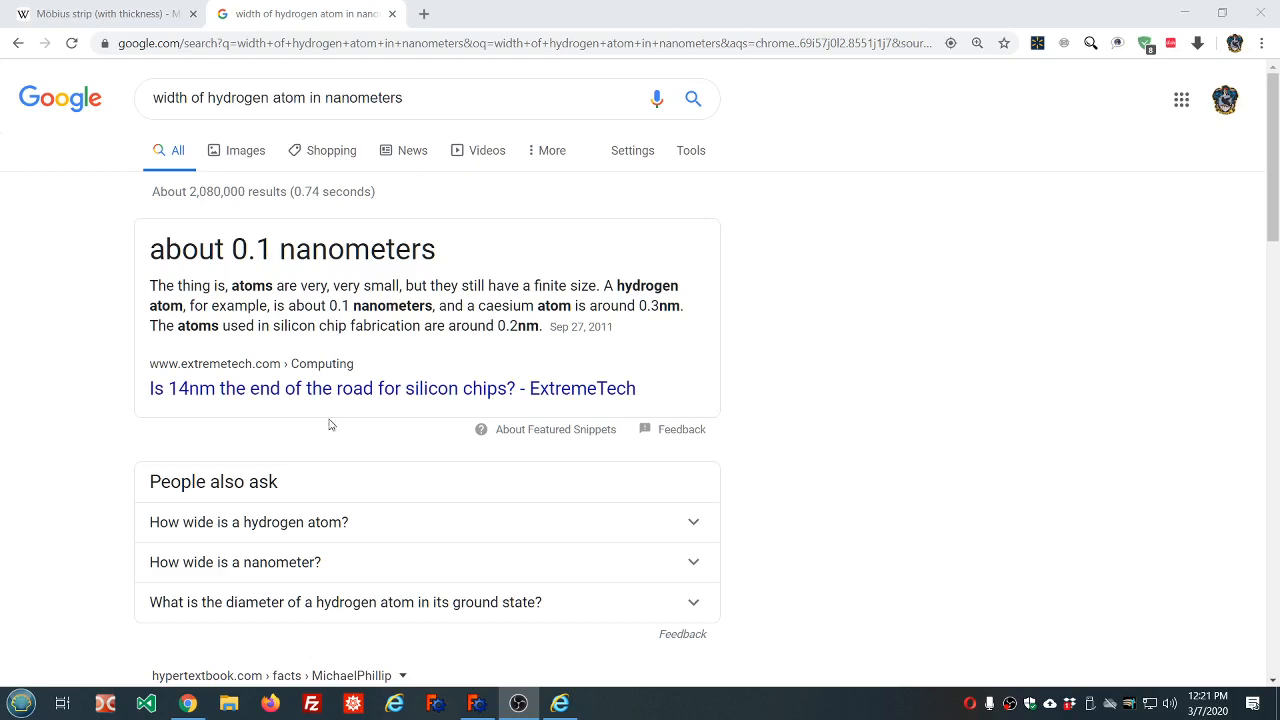
- Switch back to FreeCAD, save the 037_mobius_strip document and expand Loft002 to list its profiles
left_click(488, 710)
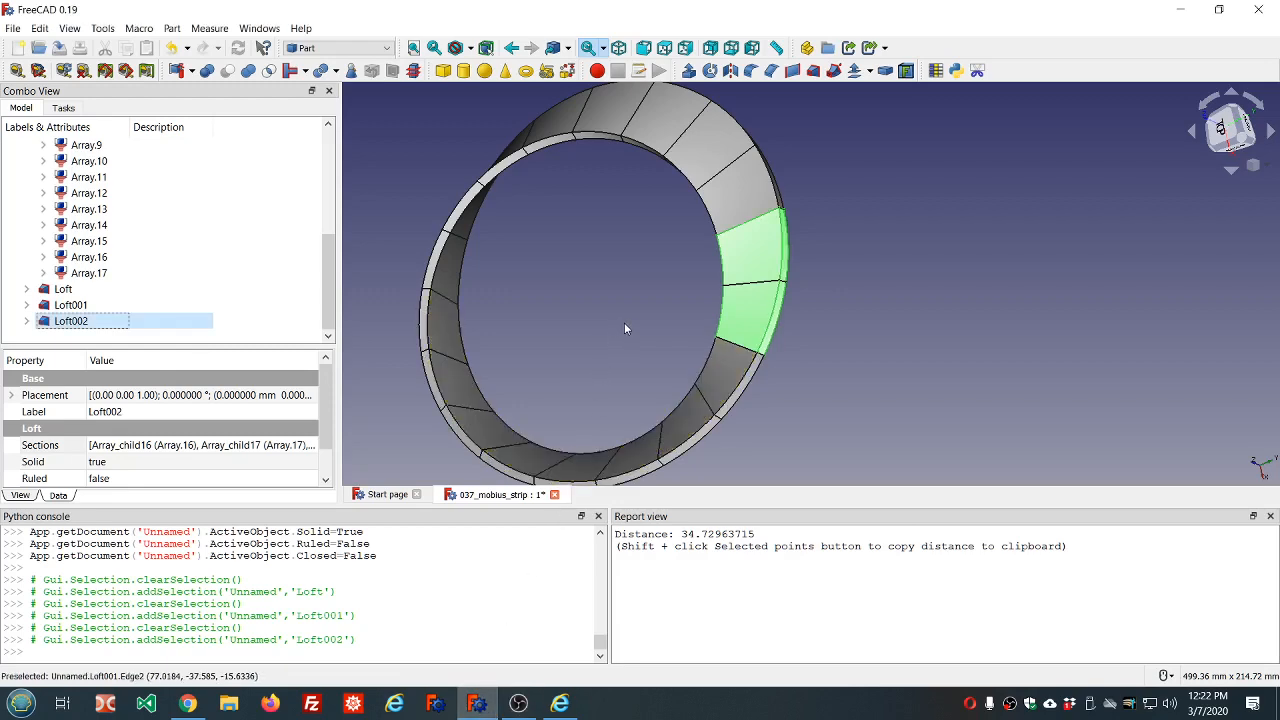
middle_click_drag(625, 323, 675, 322)
scroll(675, 323, "down", 6)
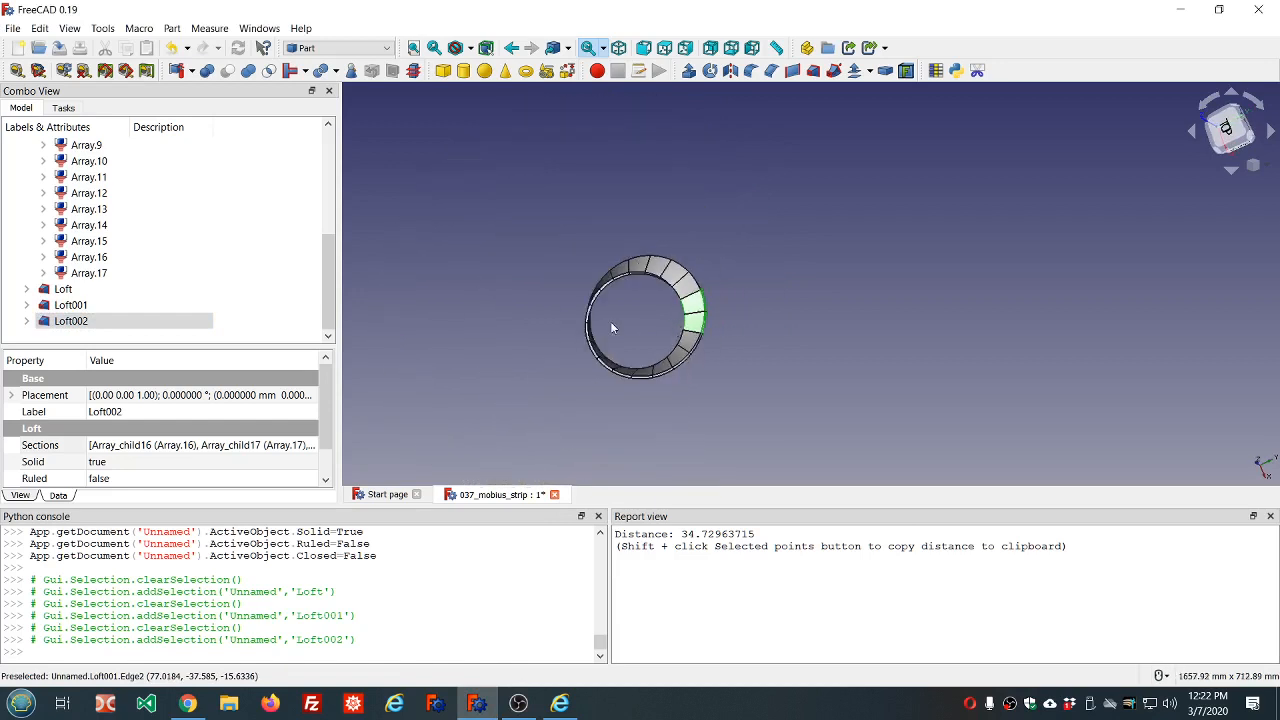
left_click(90, 289)
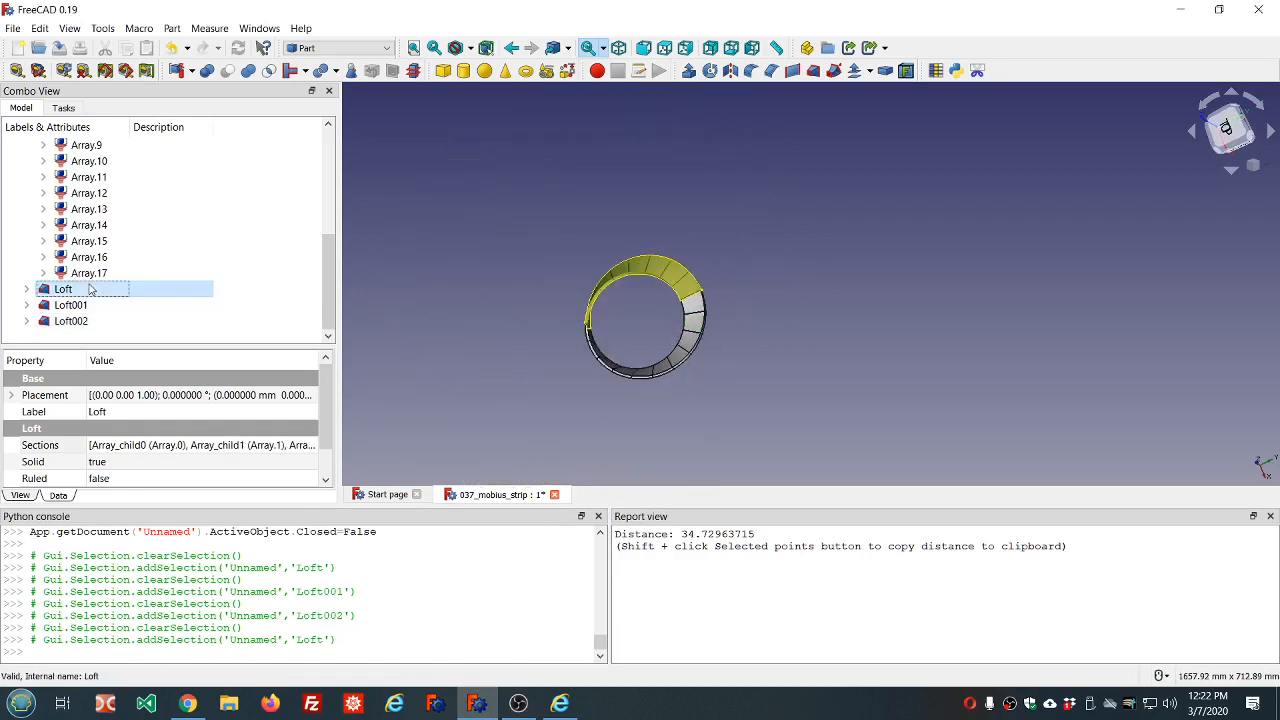
left_click(60, 48)
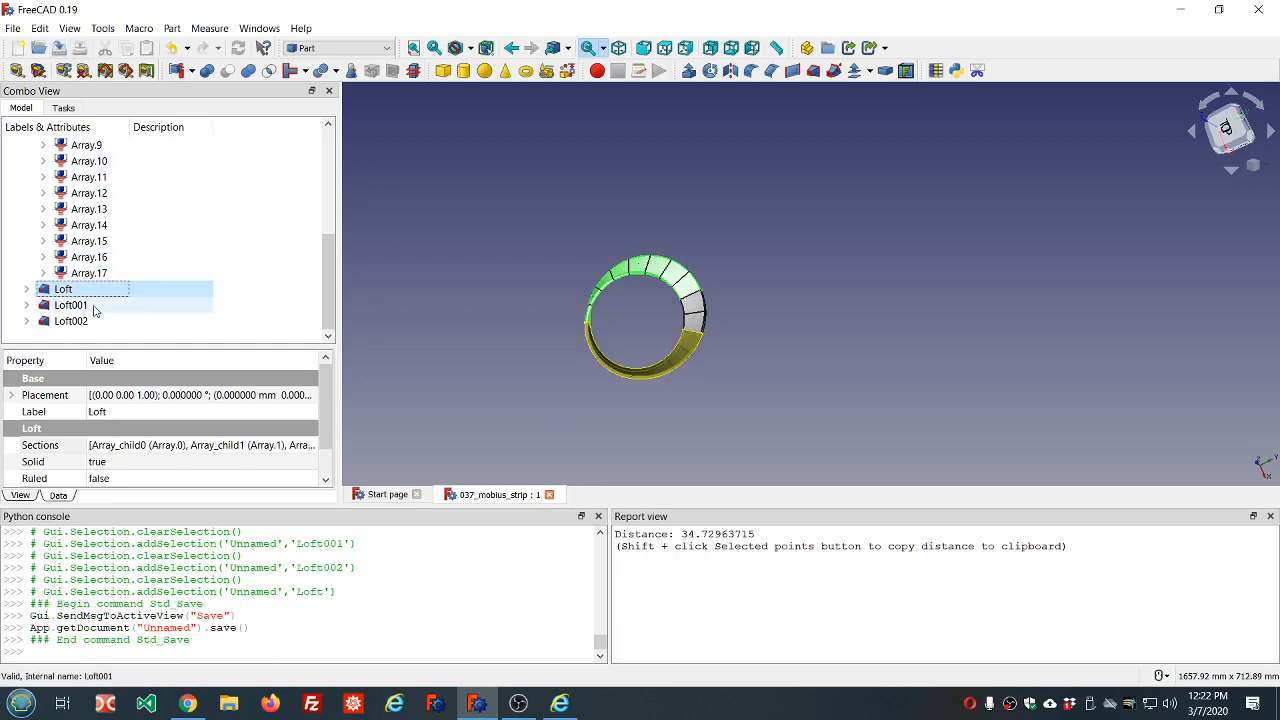
left_click(27, 321)
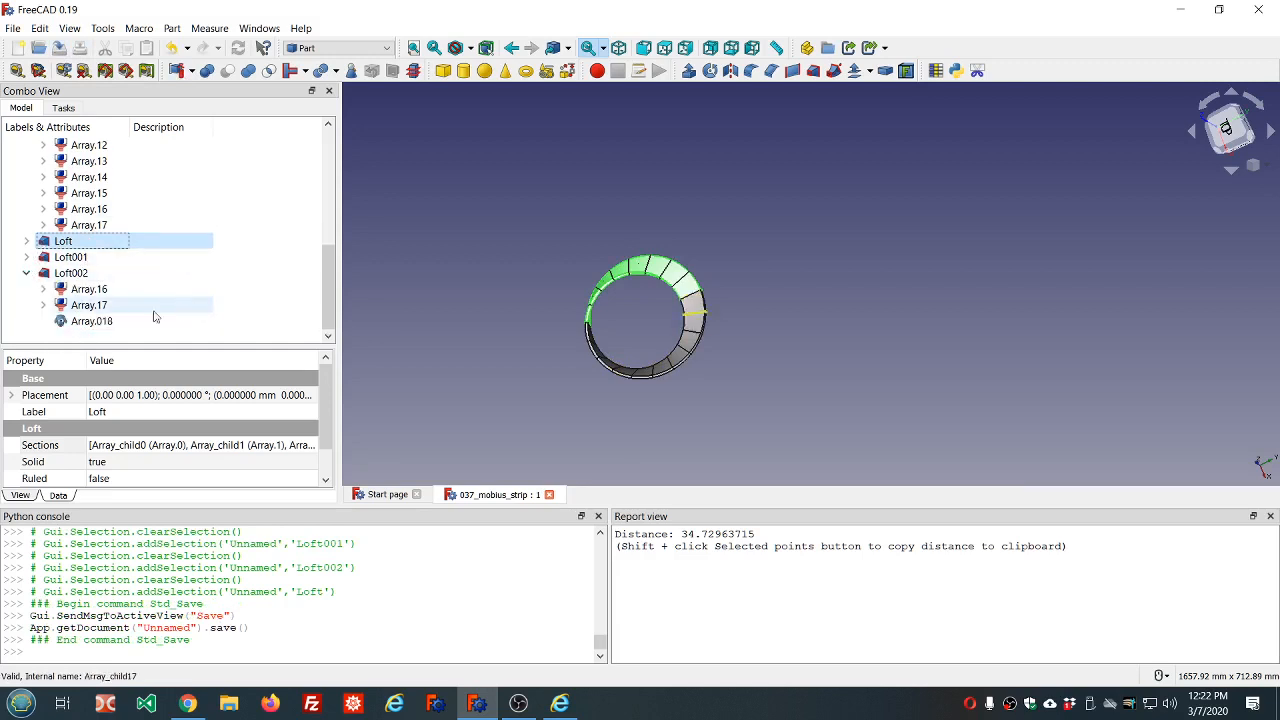
- Set the X translation in Array.018's placement to 0 mm, leaving its other placement values alone
left_click(115, 321)
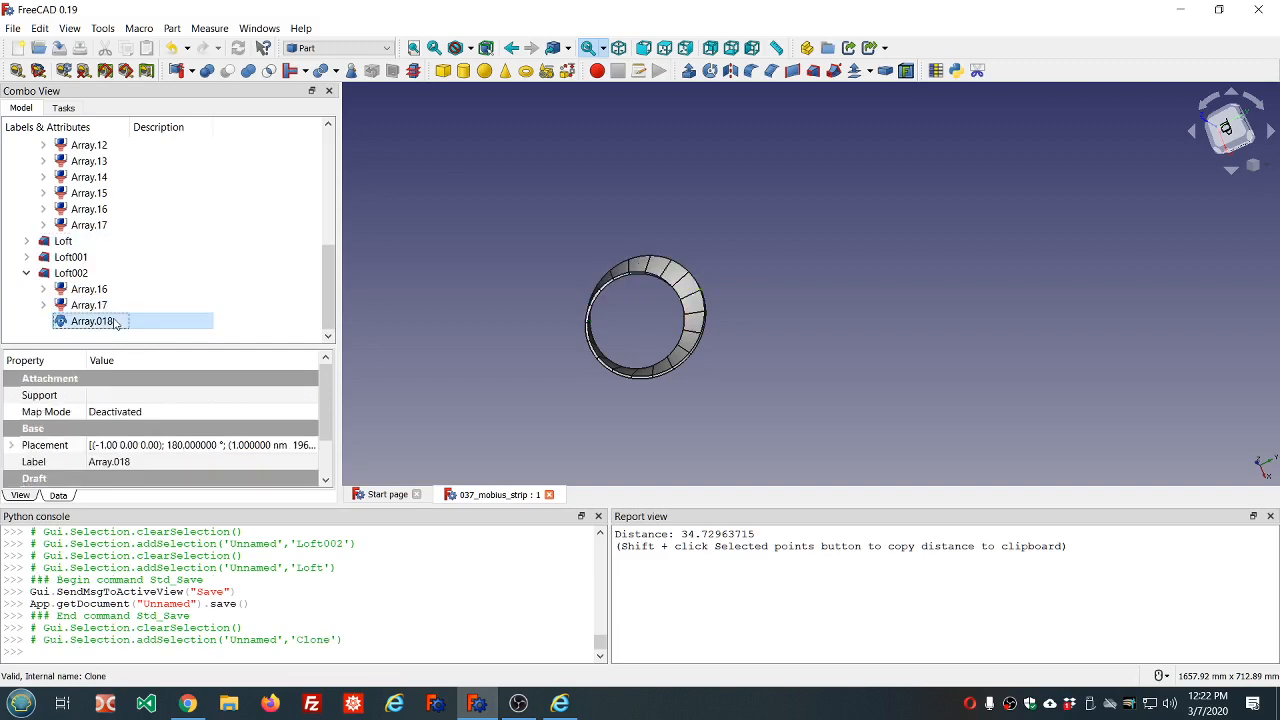
left_click(214, 447)
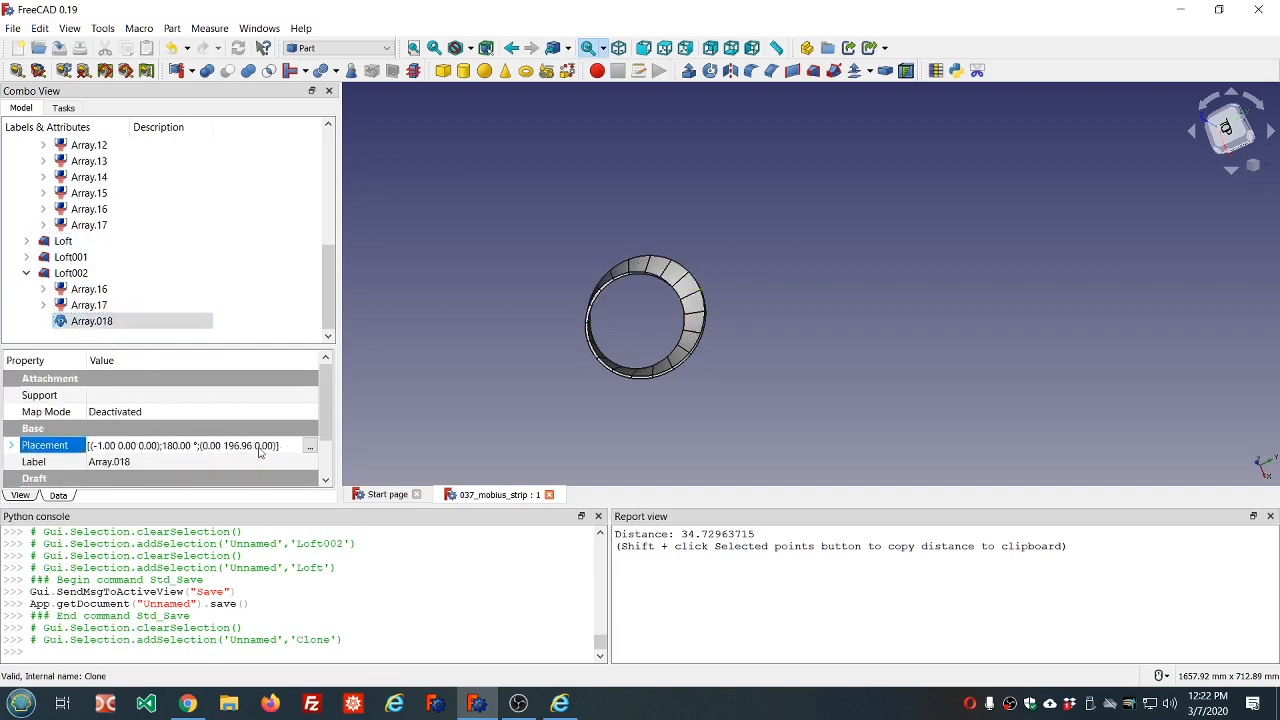
left_click(311, 446)
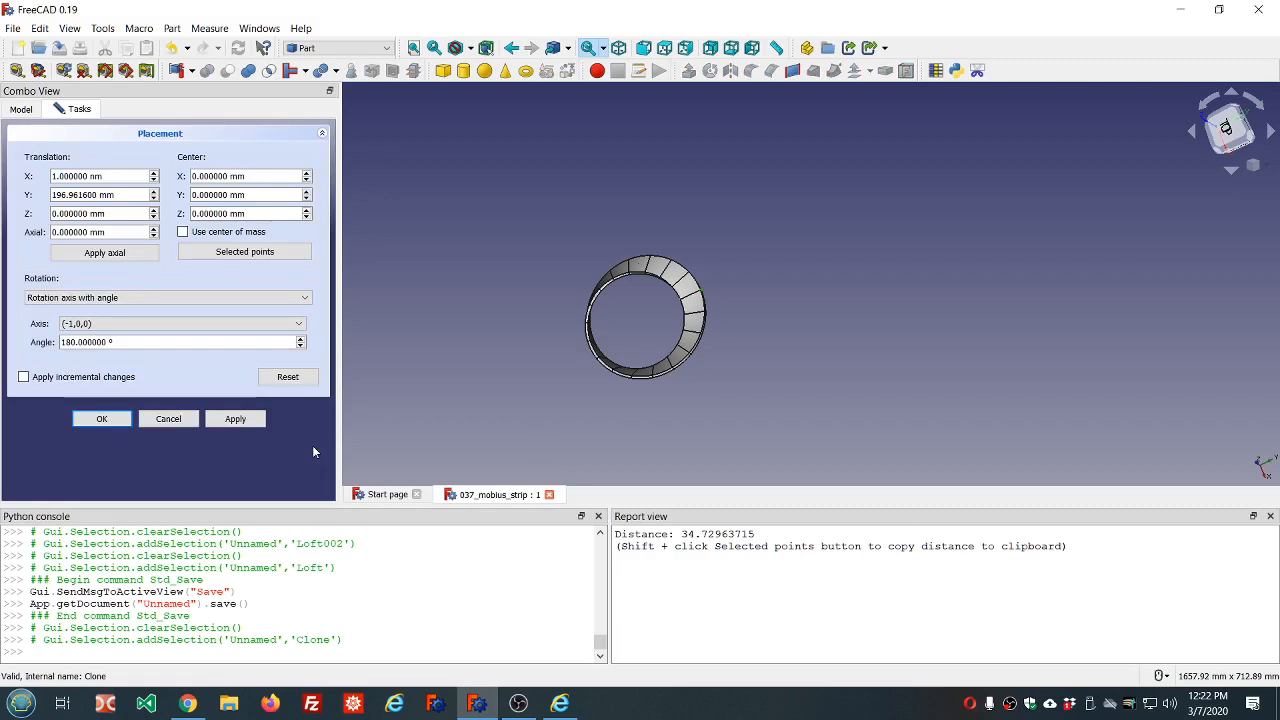
left_click(53, 176)
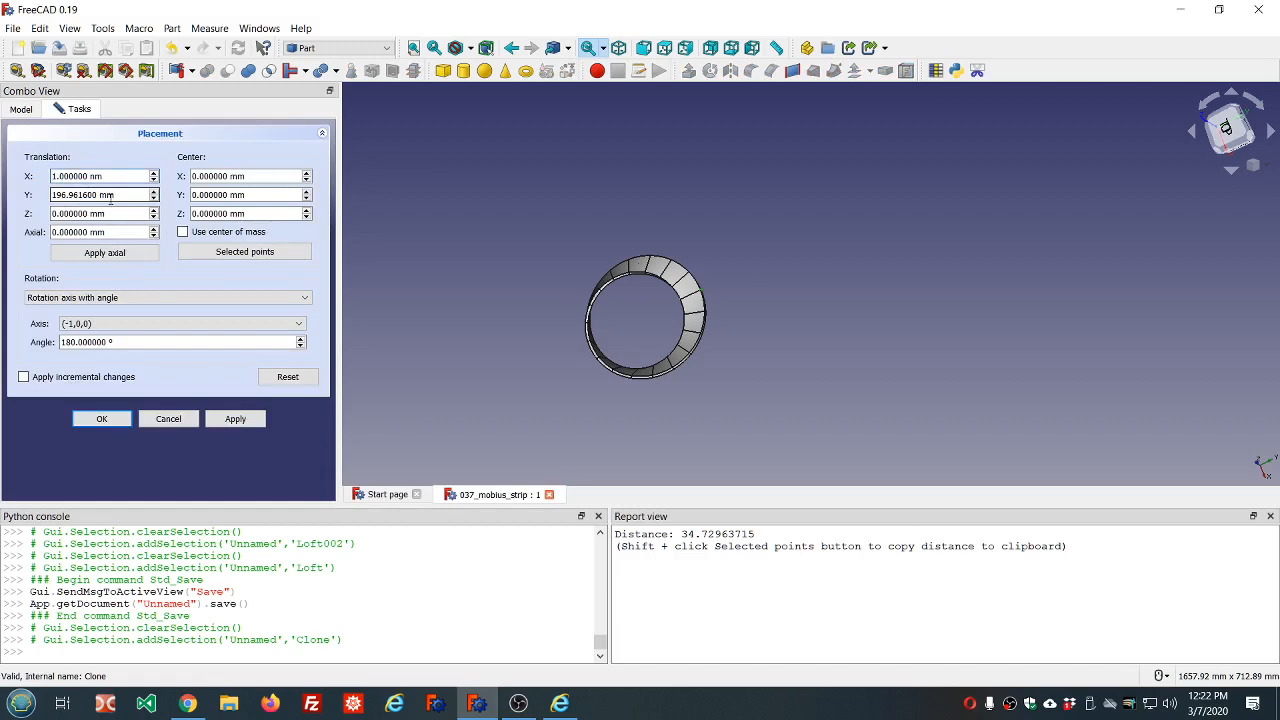
type("0")
key("Delete")
left_click_drag(87, 176, 120, 176)
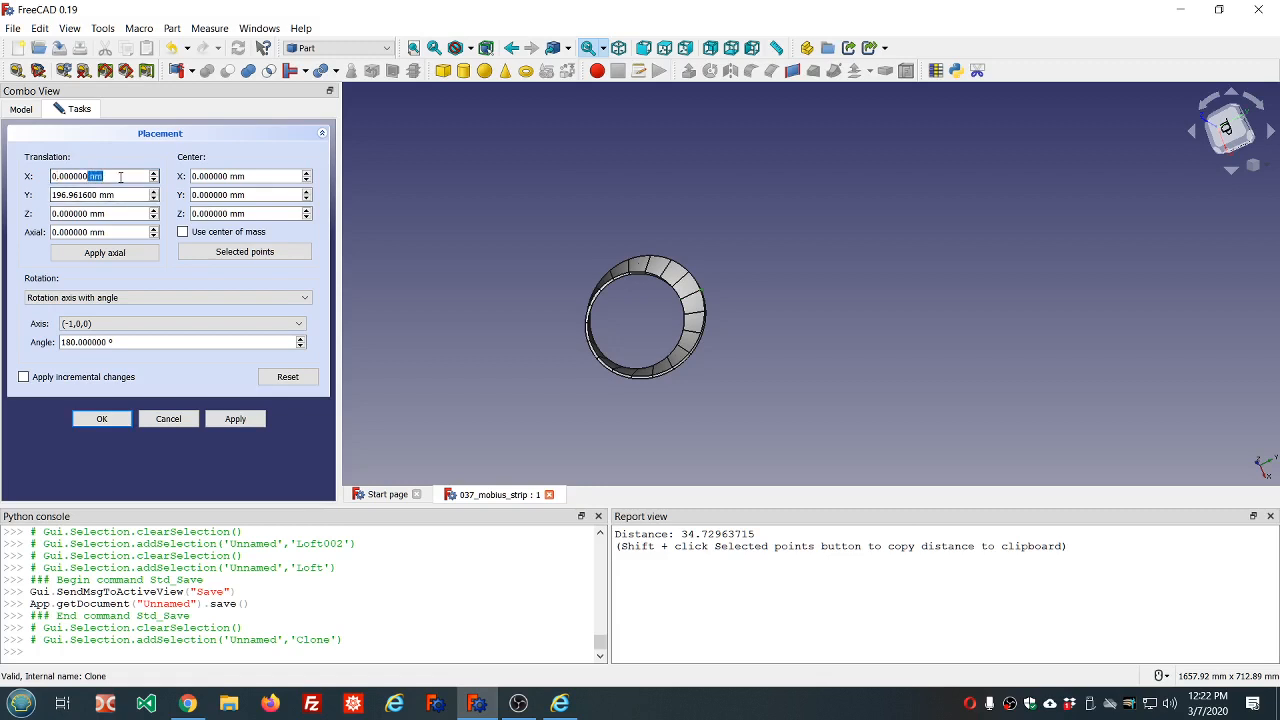
key("Delete")
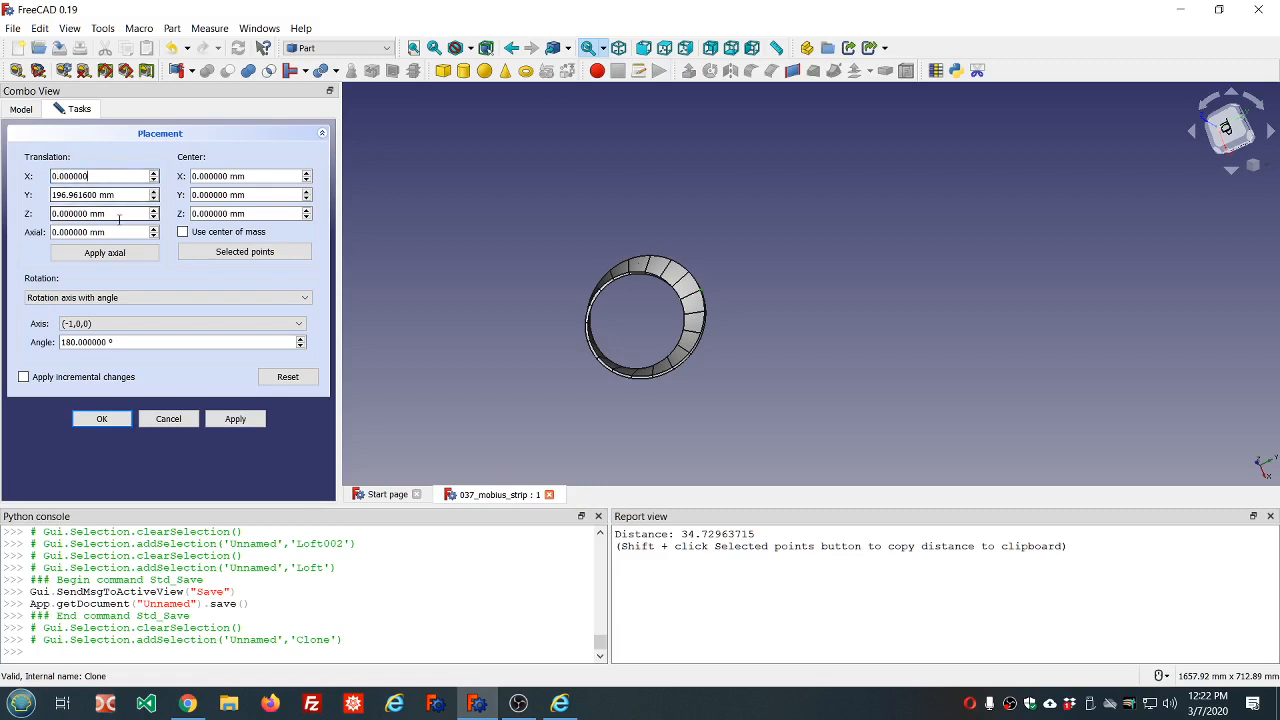
left_click(102, 418)
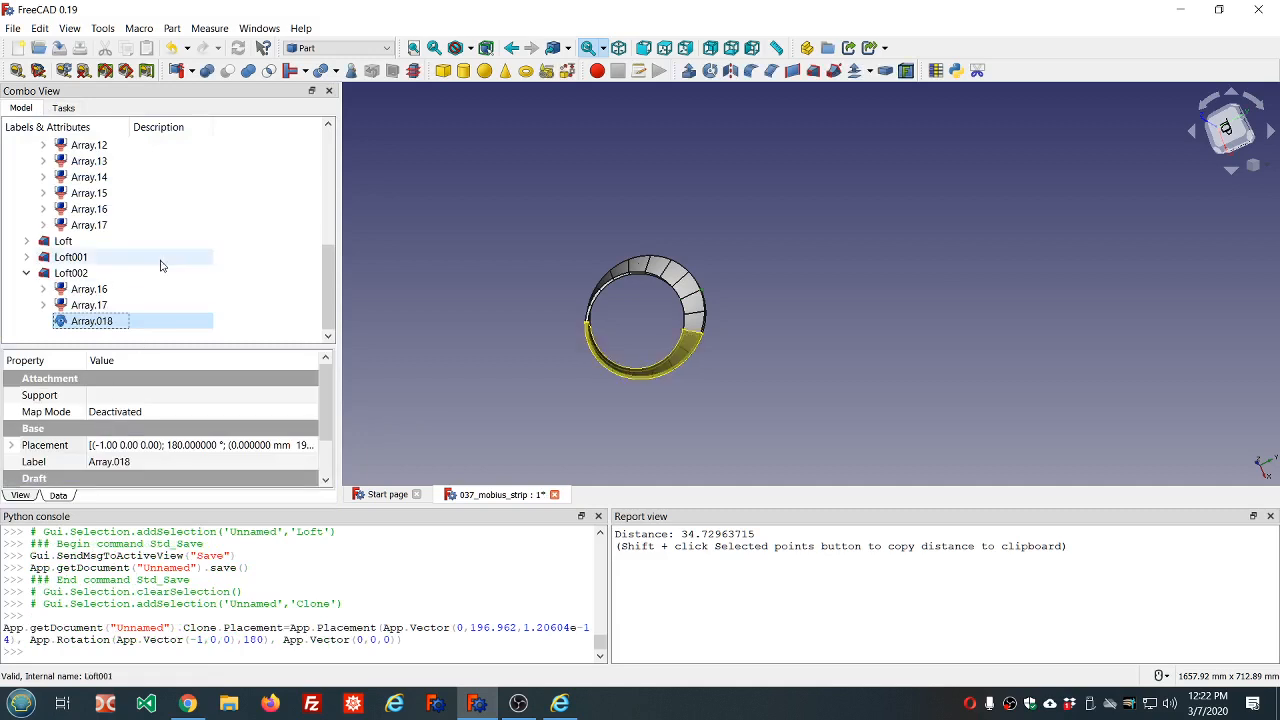
left_click(526, 216)
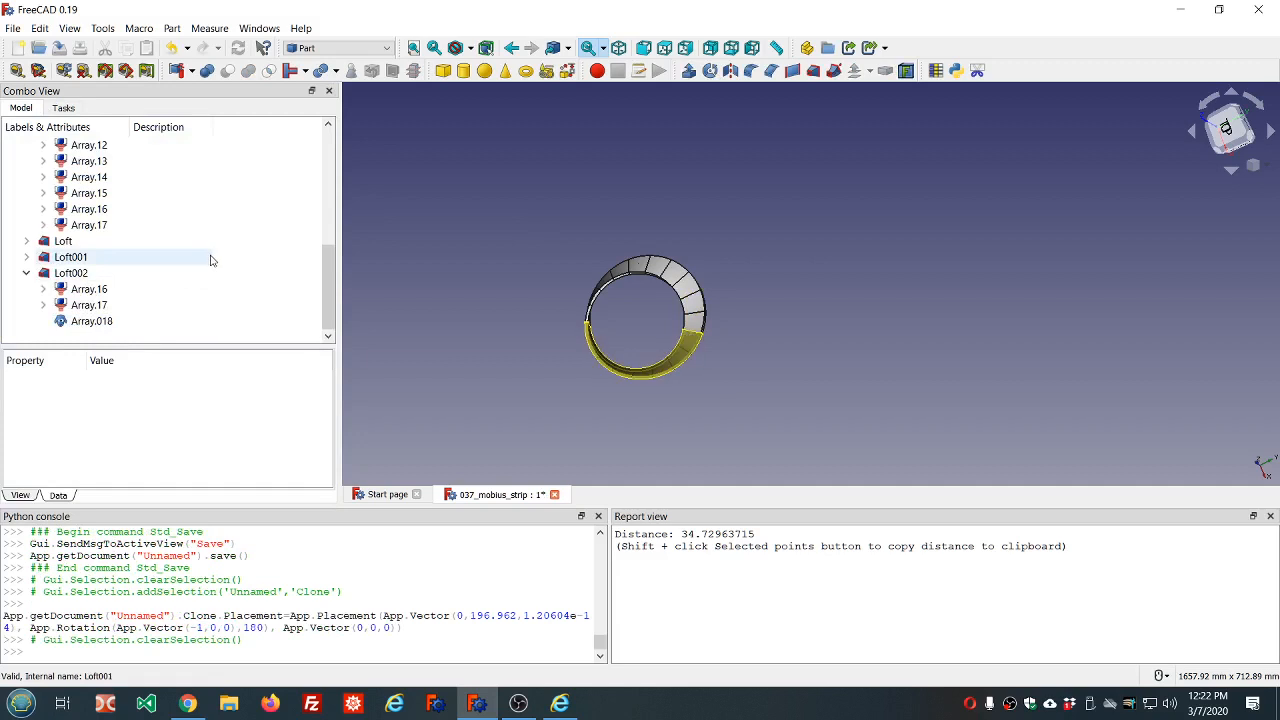
left_click(95, 321)
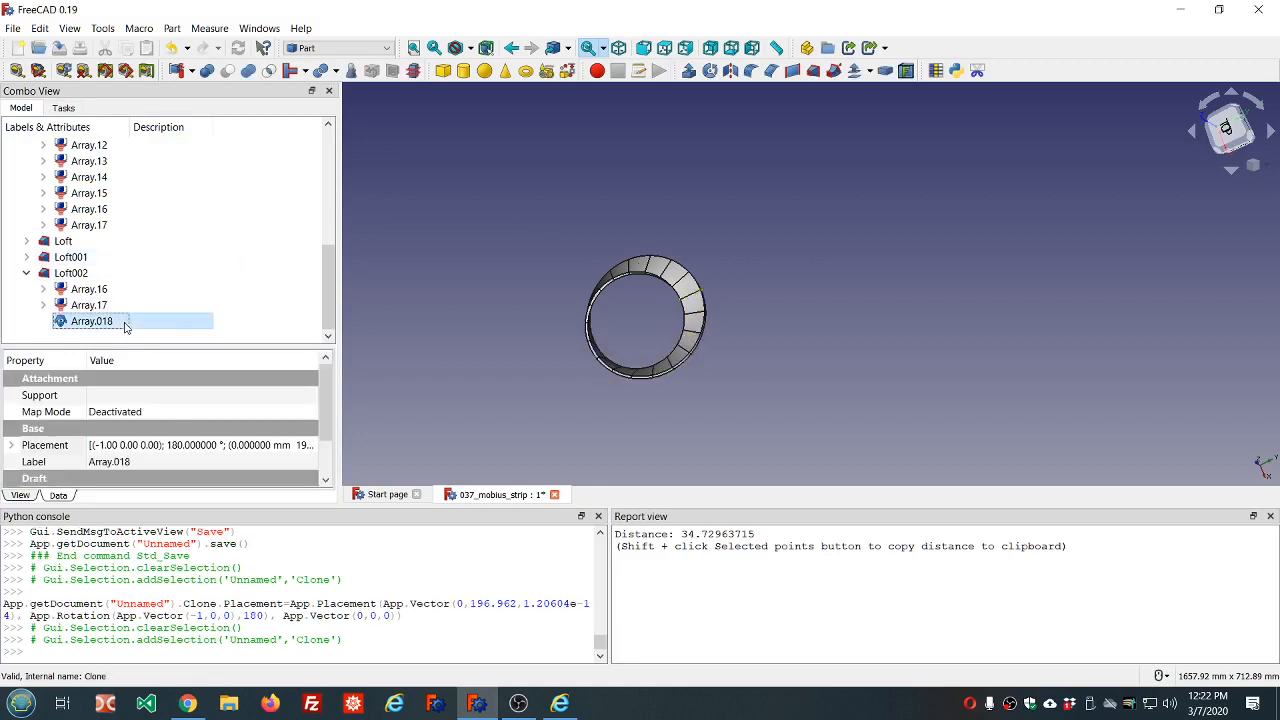
left_click(446, 269)
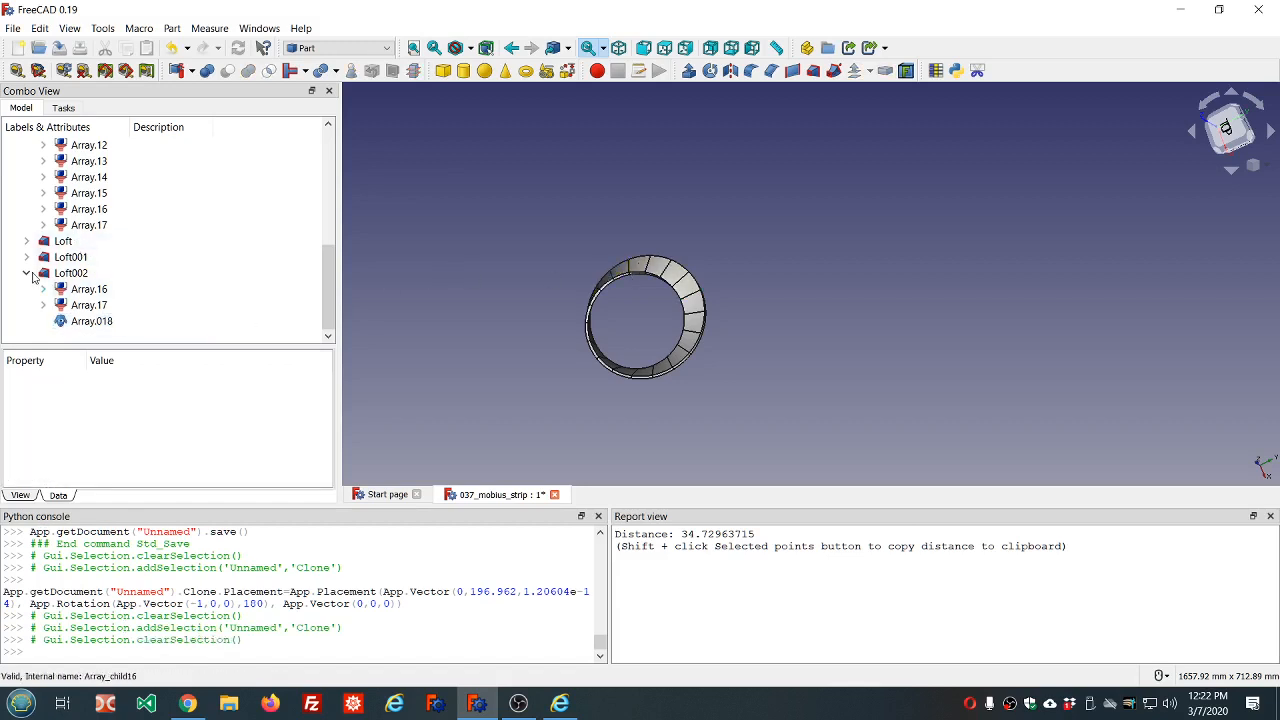
- Fuse Loft, Loft001 and Loft002 into one solid with a Boolean union
left_click(76, 242)
left_click(68, 258, "ctrl")
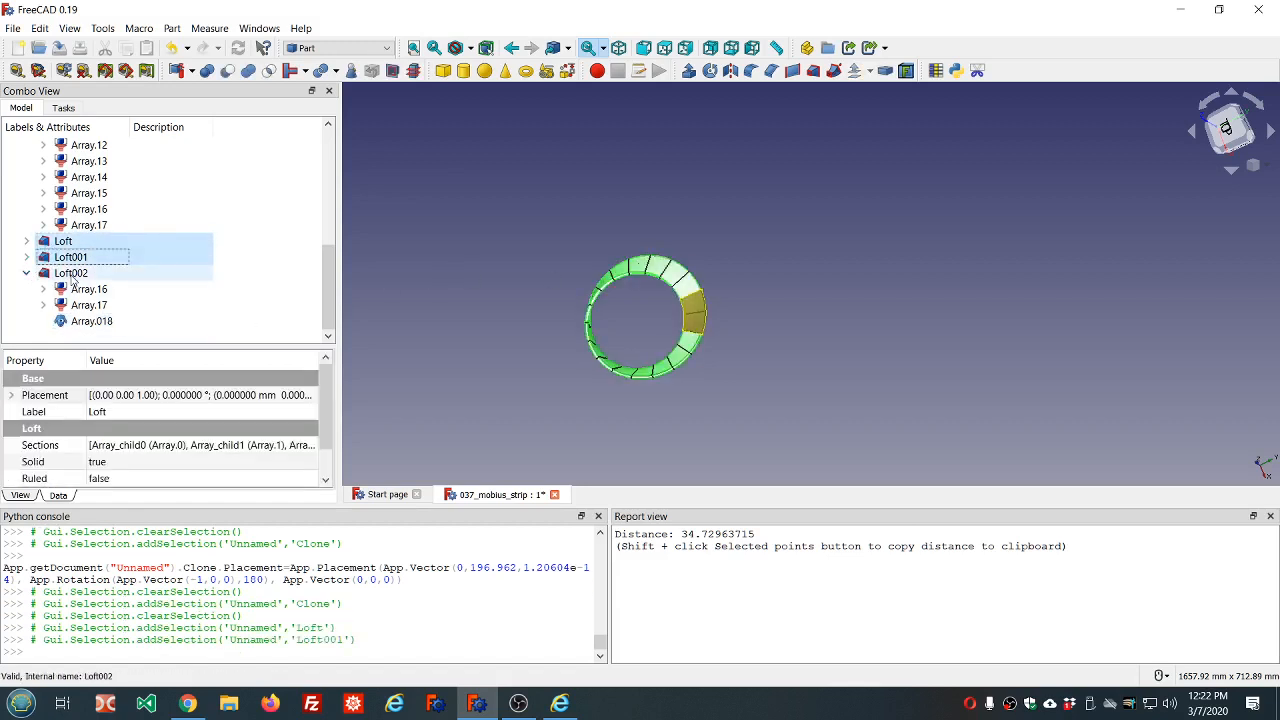
left_click(70, 273, "ctrl")
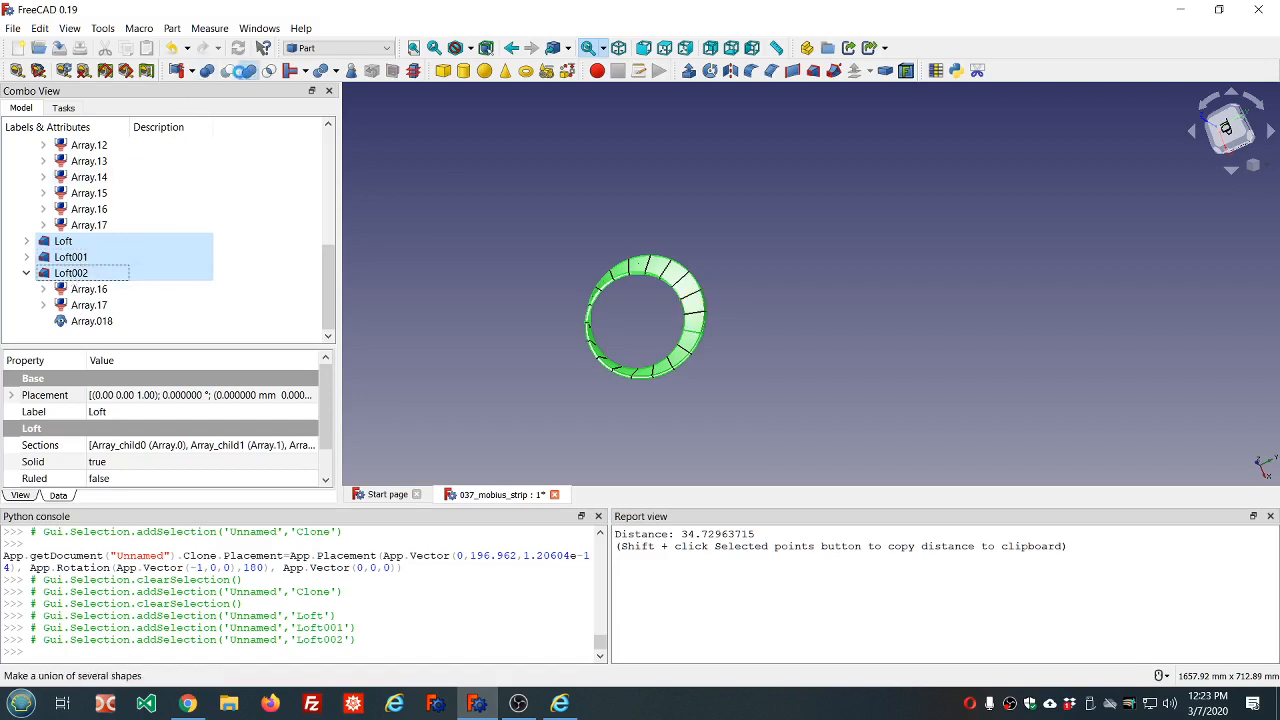
left_click(244, 72)
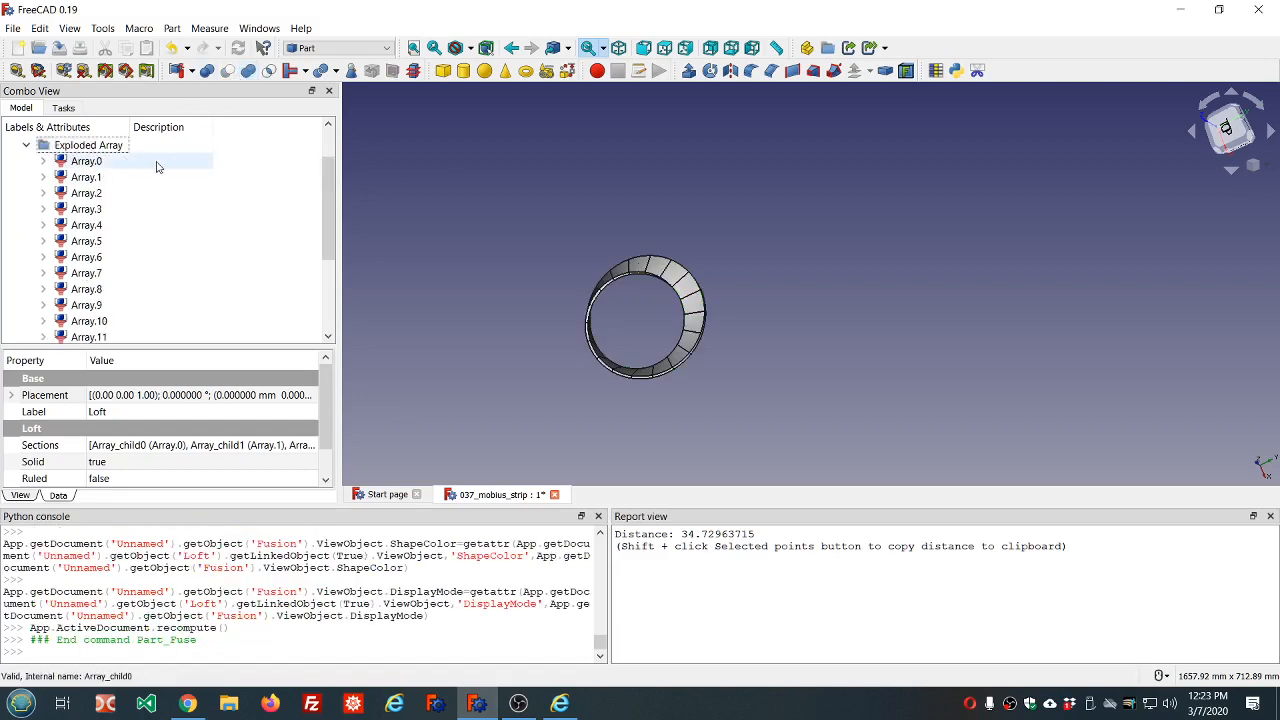
- Hide the Exploded Array group so its profile outlines no longer show on the fused strip
scroll(150, 169, "down", 2)
scroll(143, 165, "up", 5)
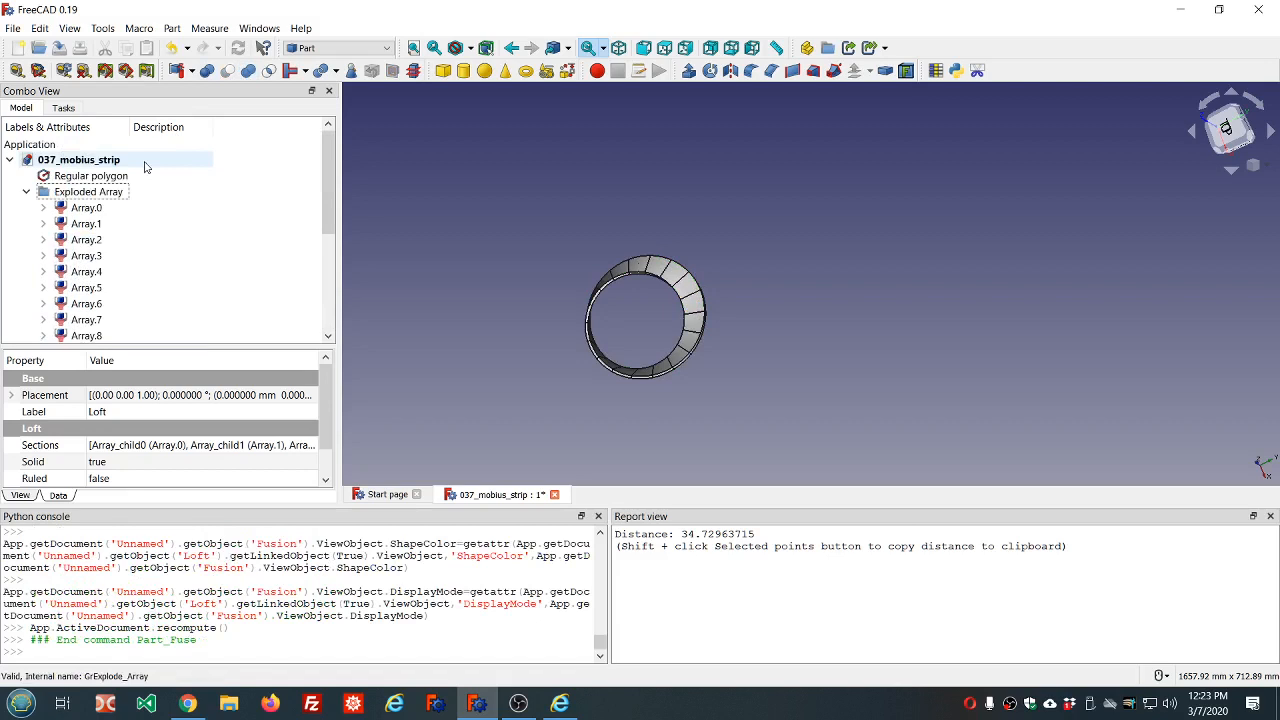
left_click(27, 192)
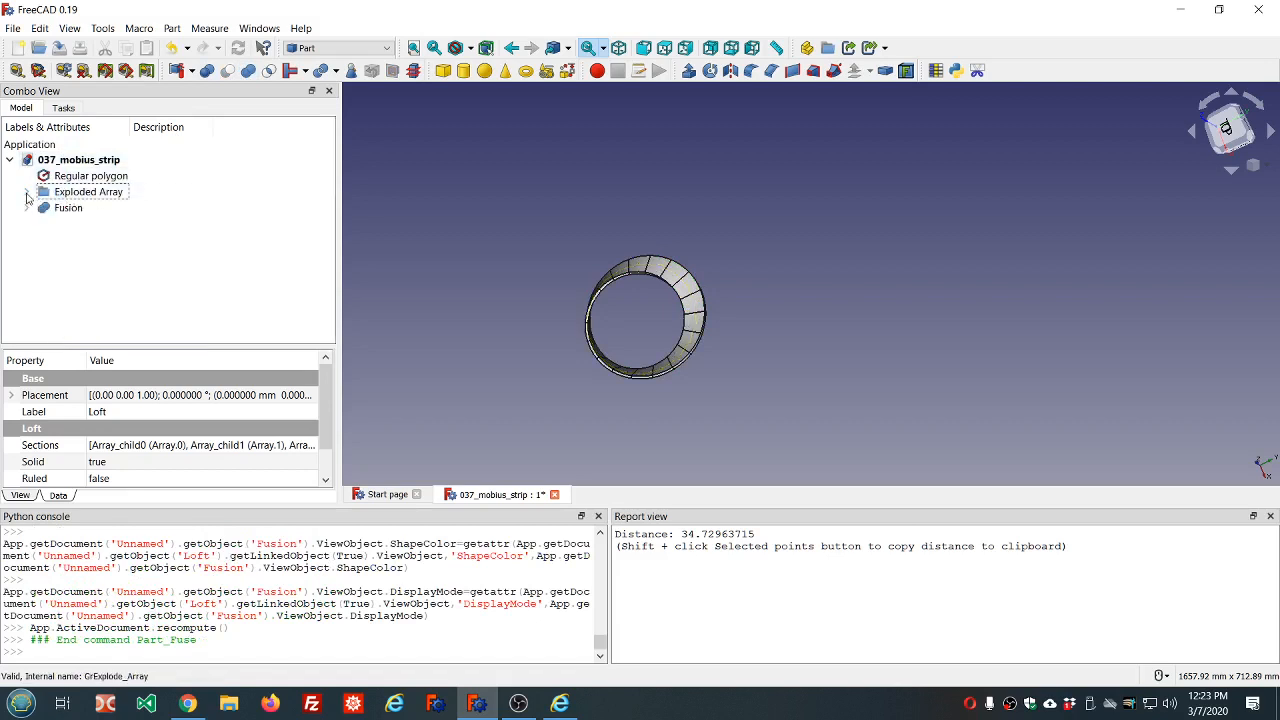
left_click(27, 192)
left_click(74, 195)
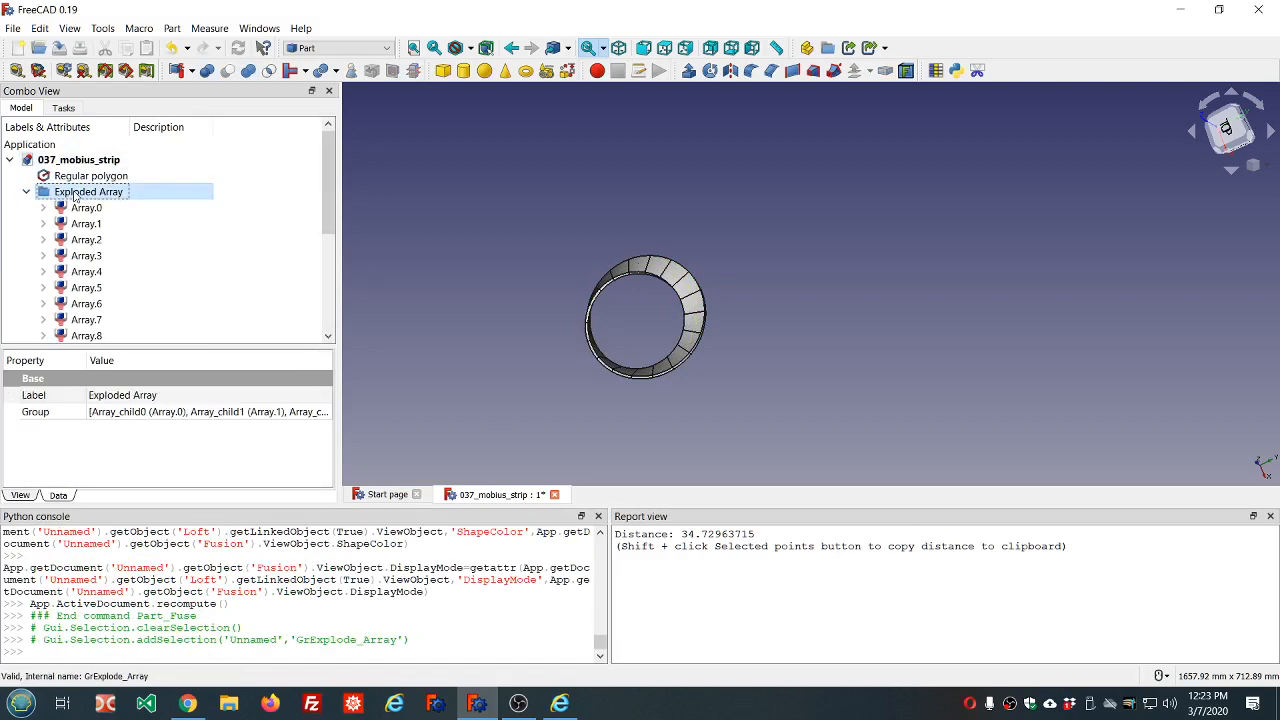
key("space")
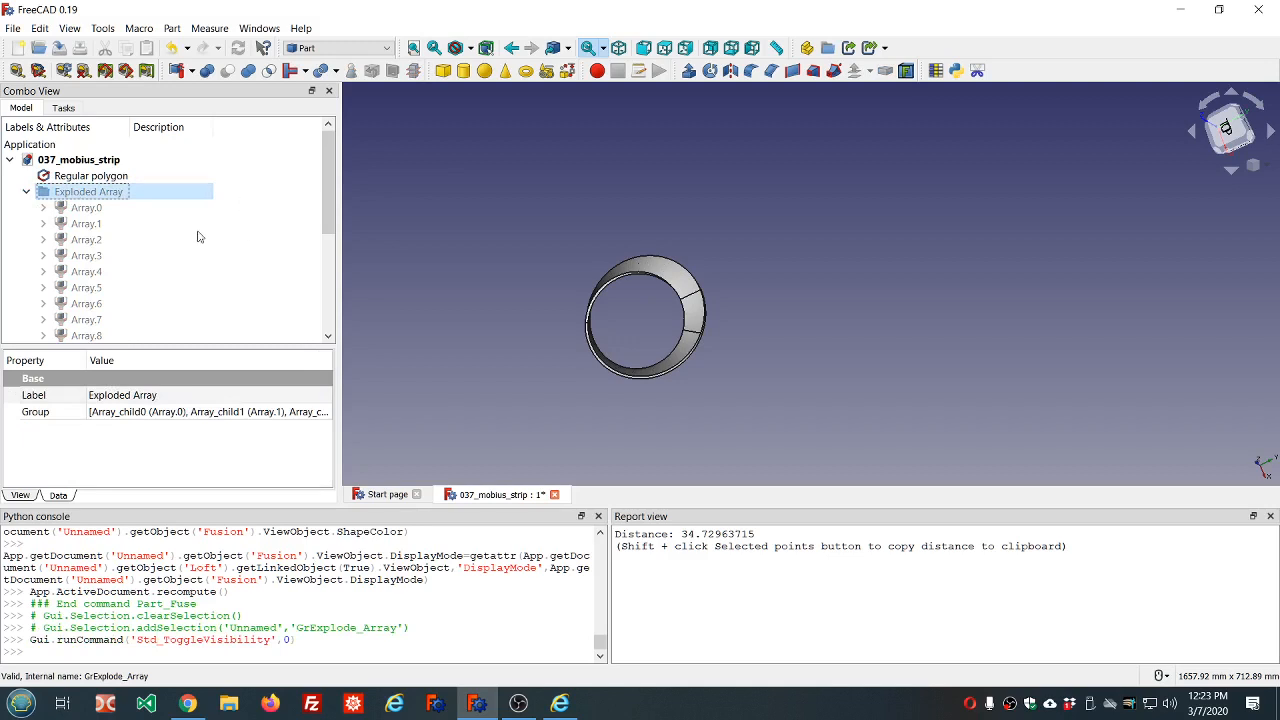
- Set the Refine property of the Fusion object to true
scroll(174, 229, "down", 4)
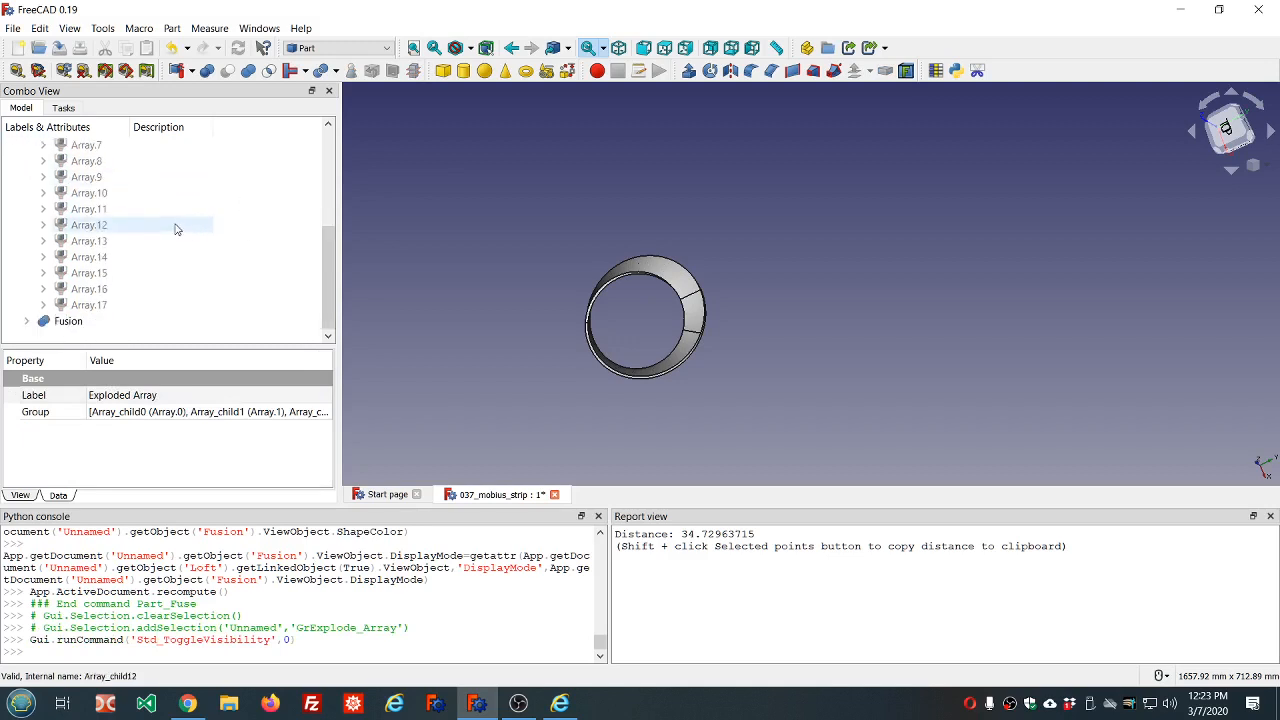
left_click(70, 322)
left_click(152, 466)
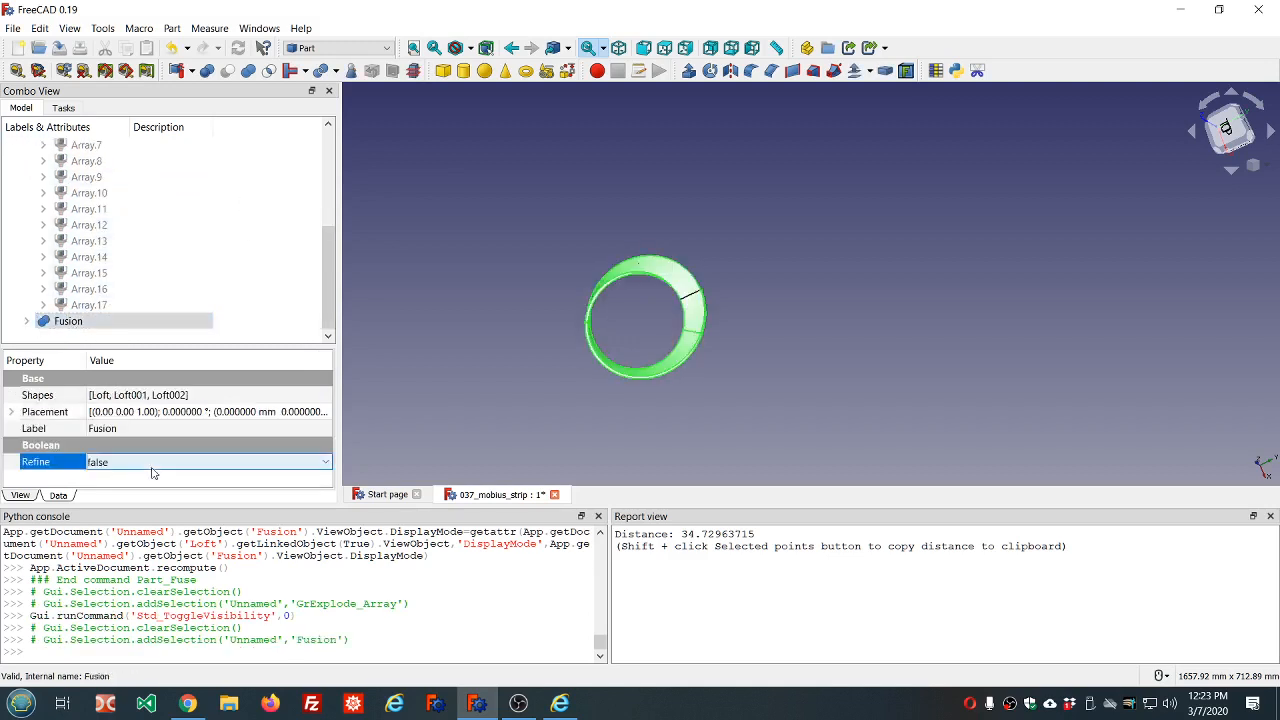
scroll(152, 468, "down", 1)
left_click(511, 343)
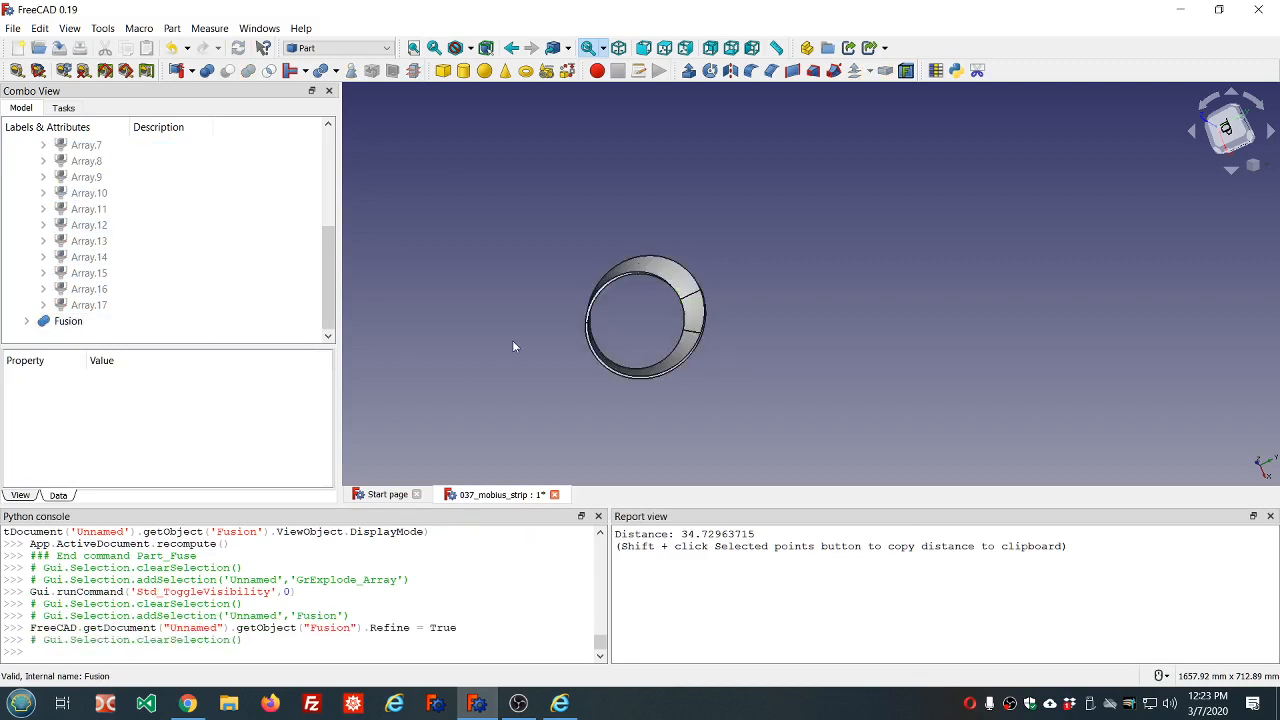
- Hide the Regular polygon object so that only the fused strip remains displayed
middle_click_drag(621, 396, 783, 334)
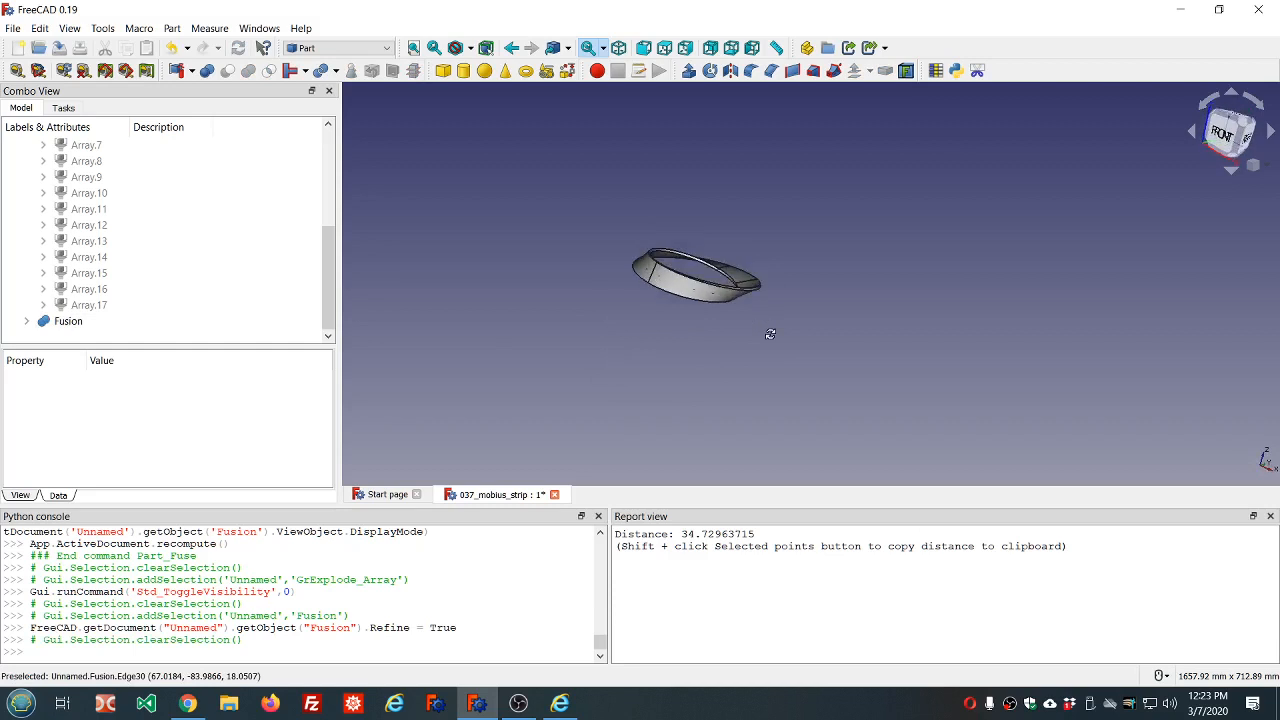
scroll(769, 337, "down", 2)
scroll(177, 277, "up", 4)
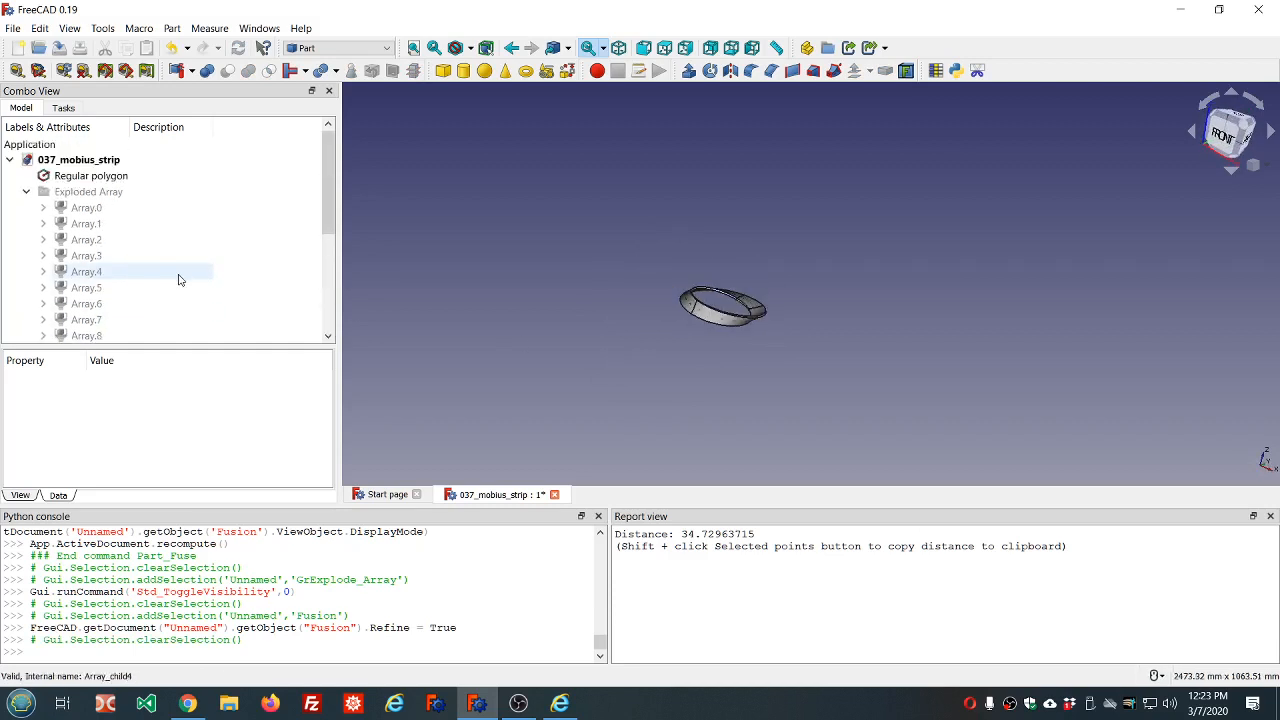
left_click(103, 176)
key("space")
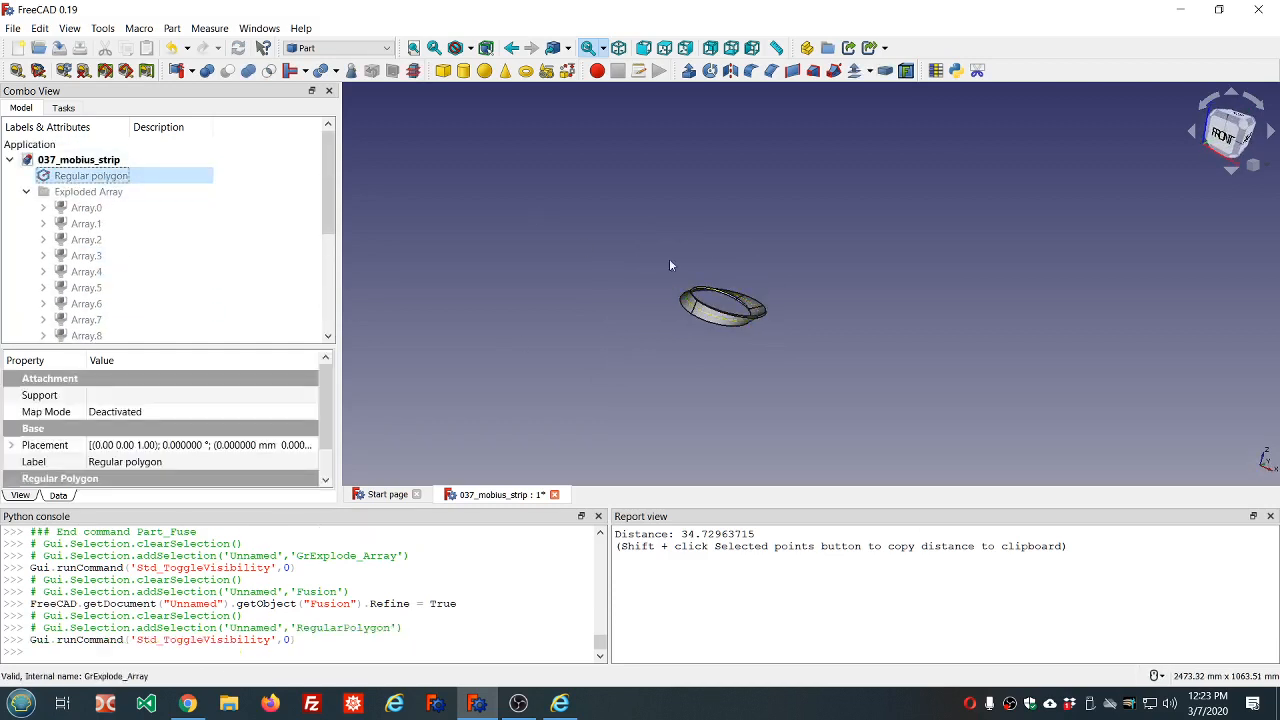
- Check the geometry of the Fusion object for errors and show its shape content
middle_click_drag(720, 295, 757, 322)
scroll(755, 396, "up", 4)
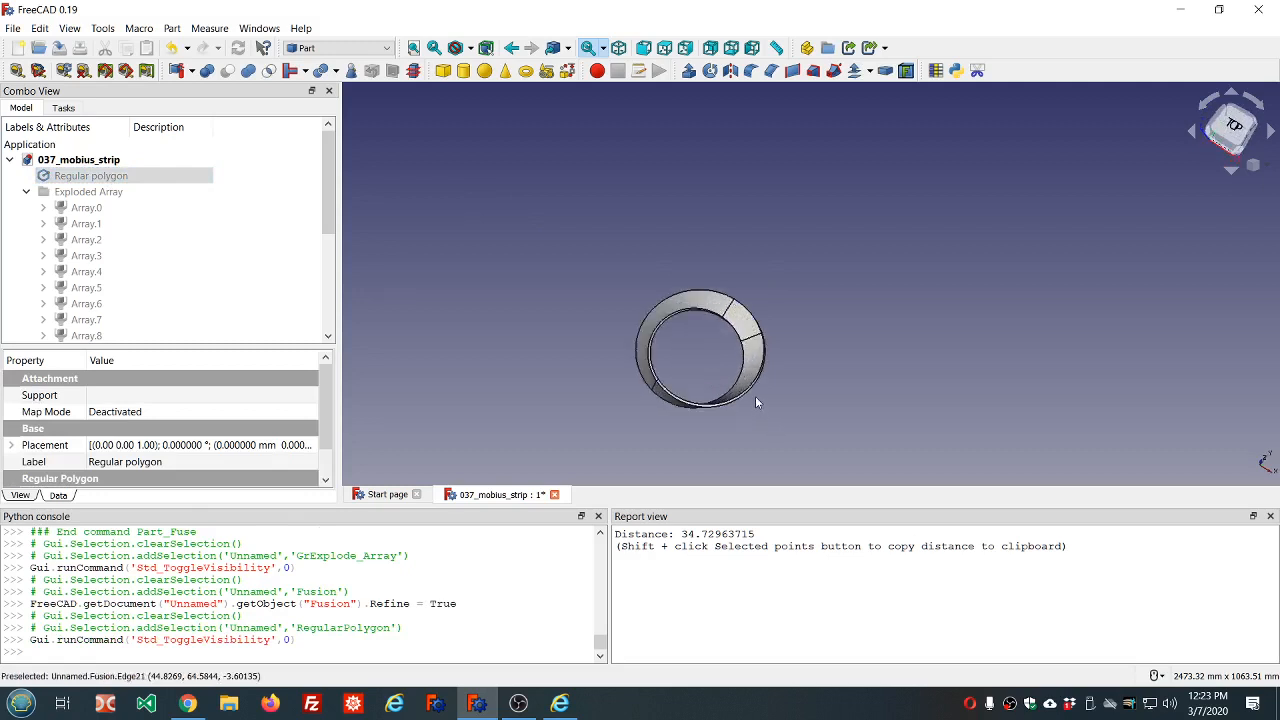
middle_click_drag(774, 375, 728, 345)
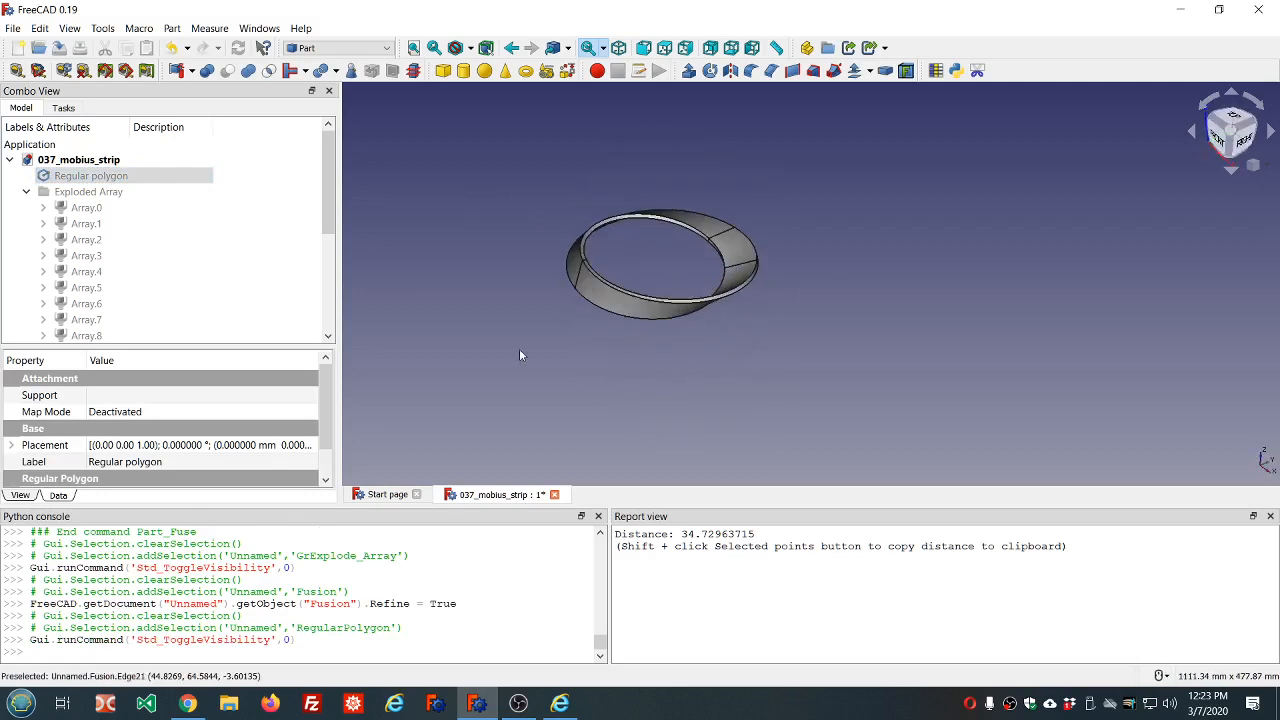
scroll(170, 258, "down", 4)
left_click(88, 321)
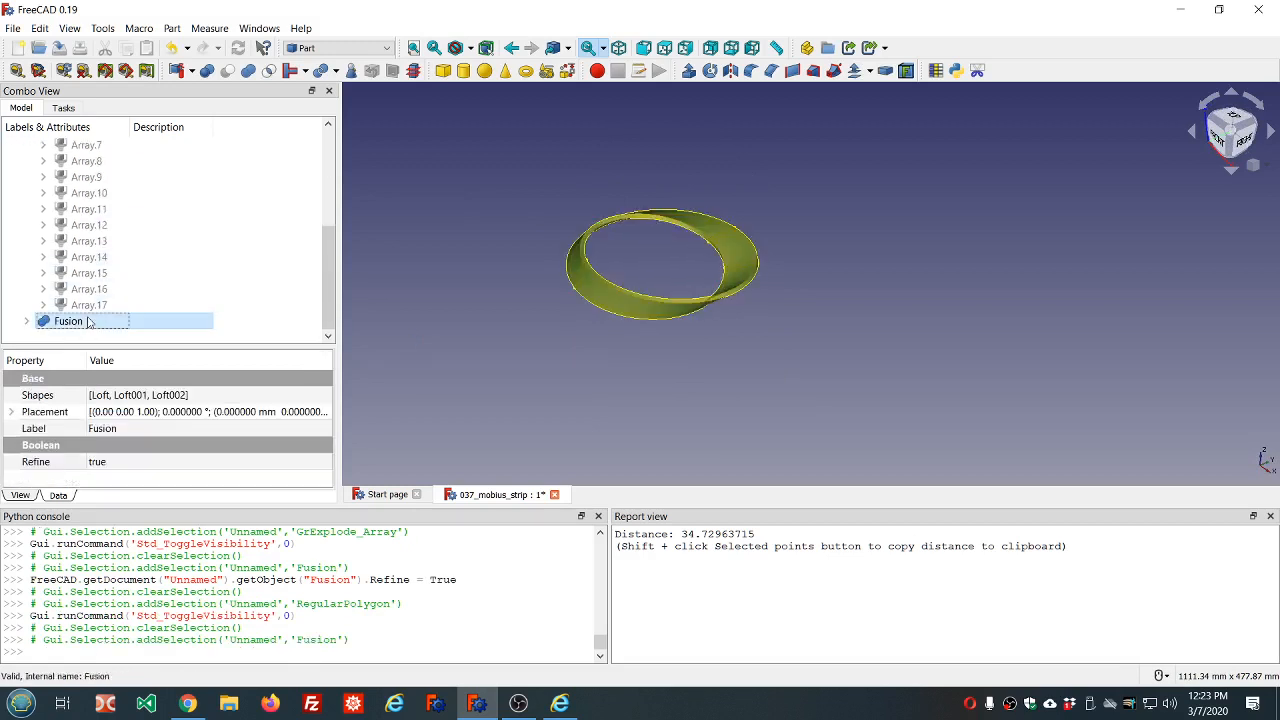
left_click(351, 71)
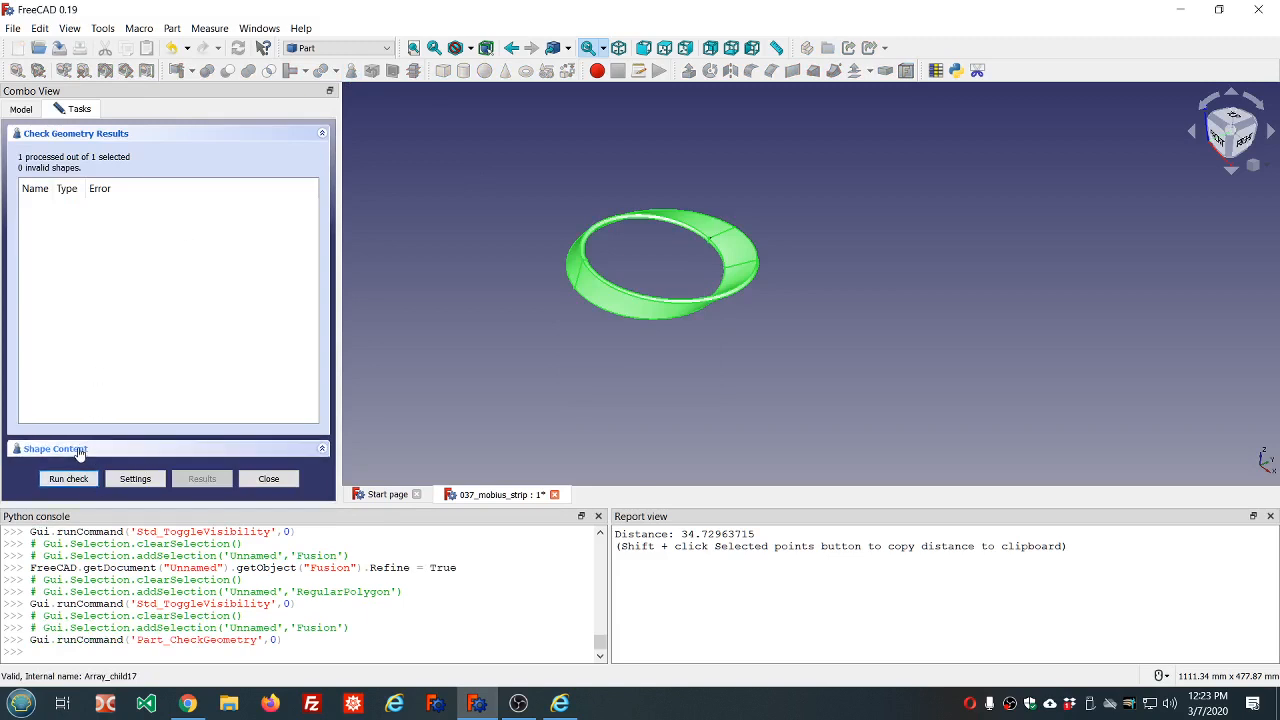
left_click(80, 448)
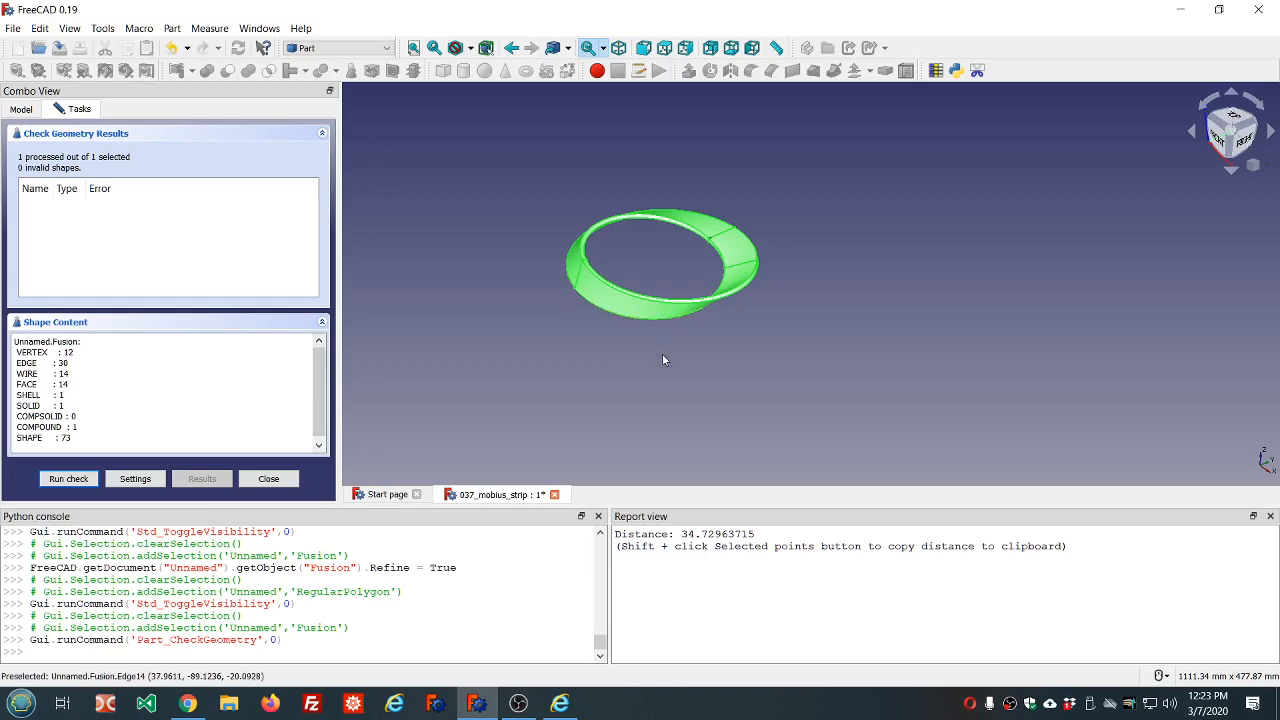
- Select the strip's six broad faces one after another around the loop to trace its continuous surface
scroll(736, 253, "up", 4)
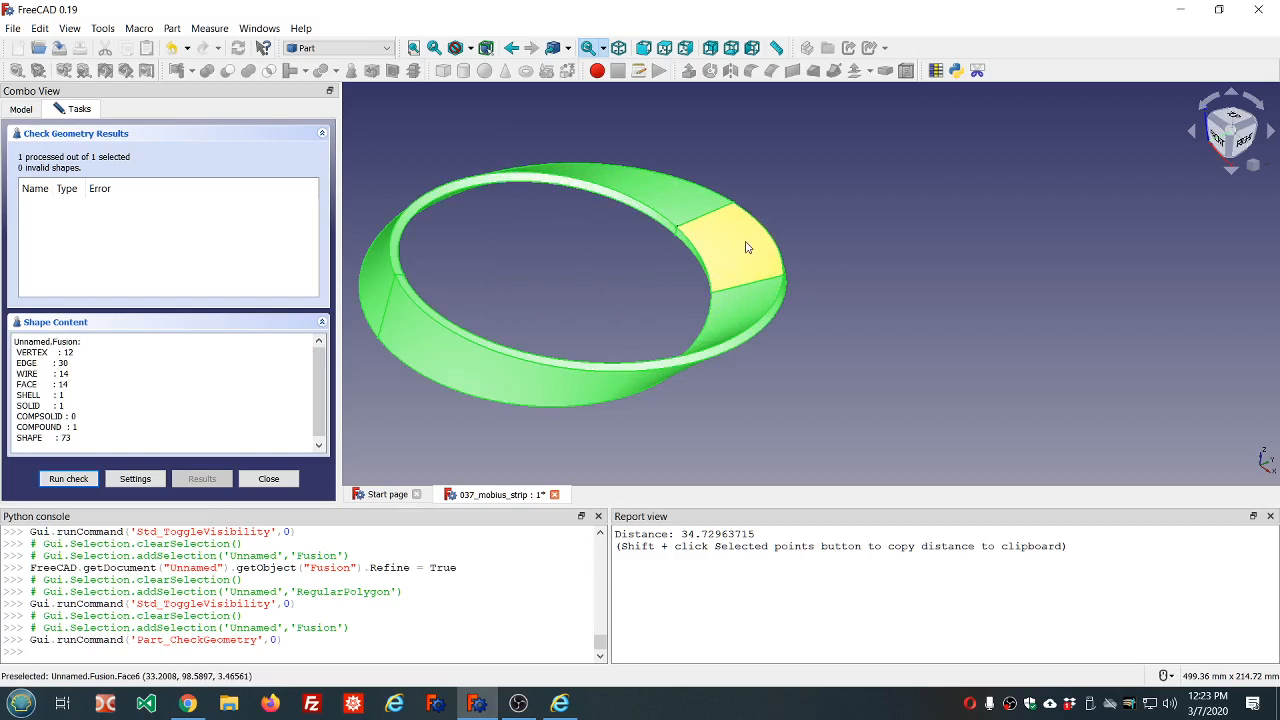
left_click(745, 247)
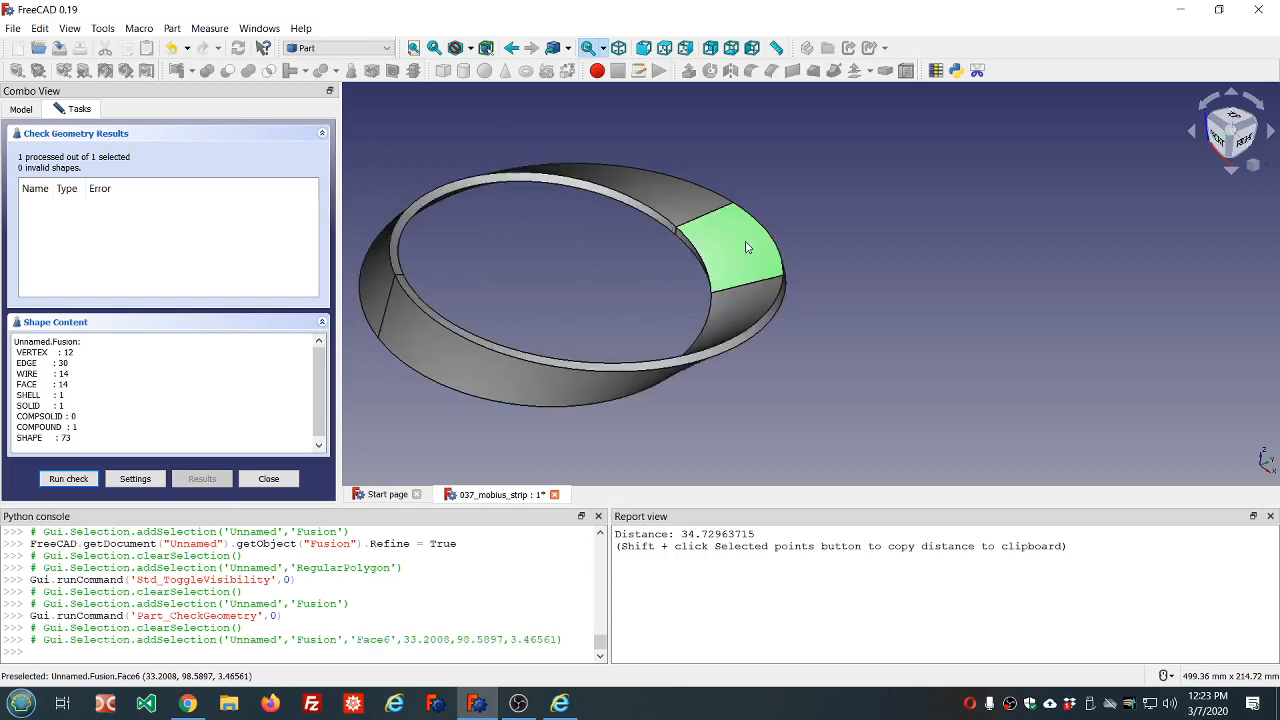
left_click(690, 202, "ctrl")
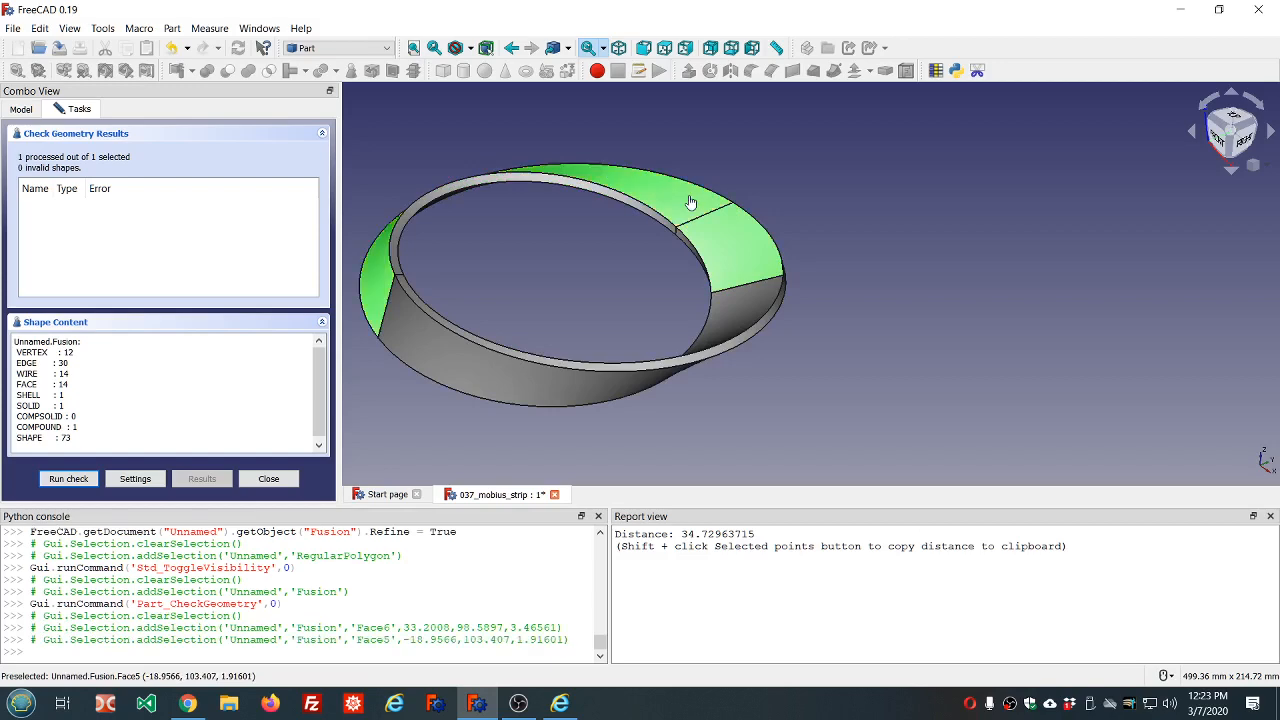
left_click(518, 376, "ctrl")
middle_click_drag(831, 397, 757, 279)
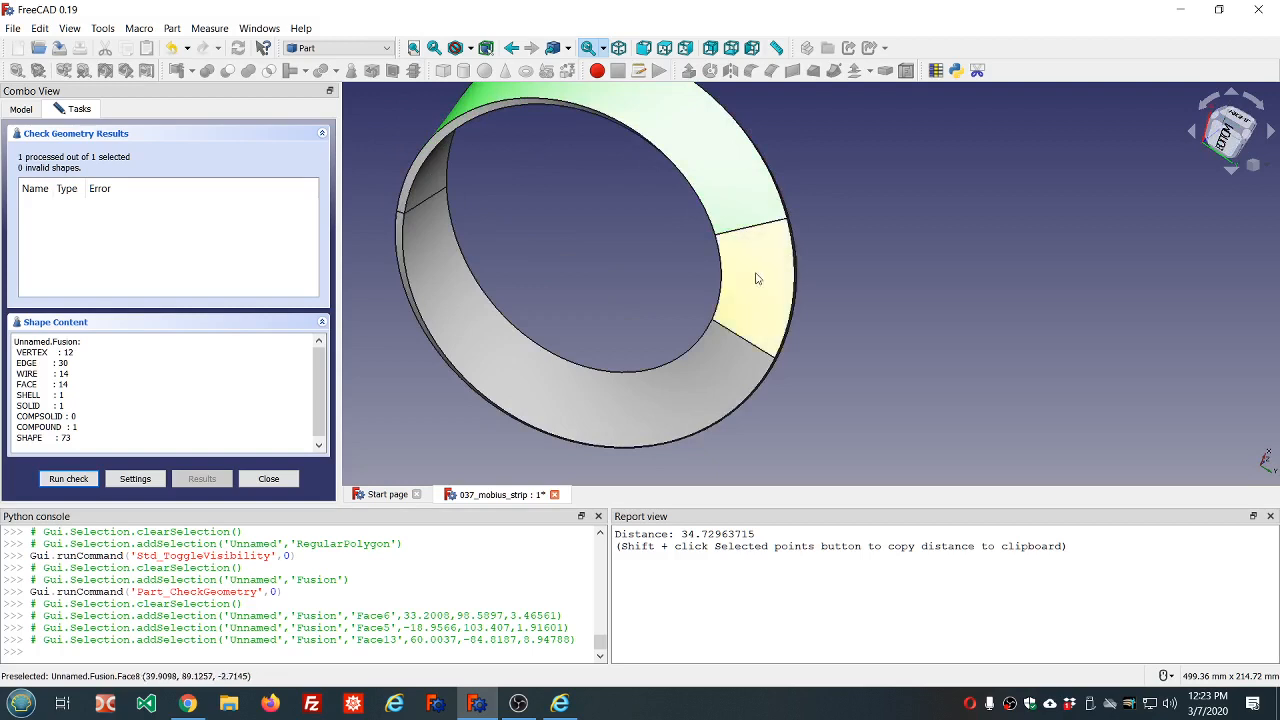
left_click(757, 279, "ctrl")
left_click(714, 368, "ctrl")
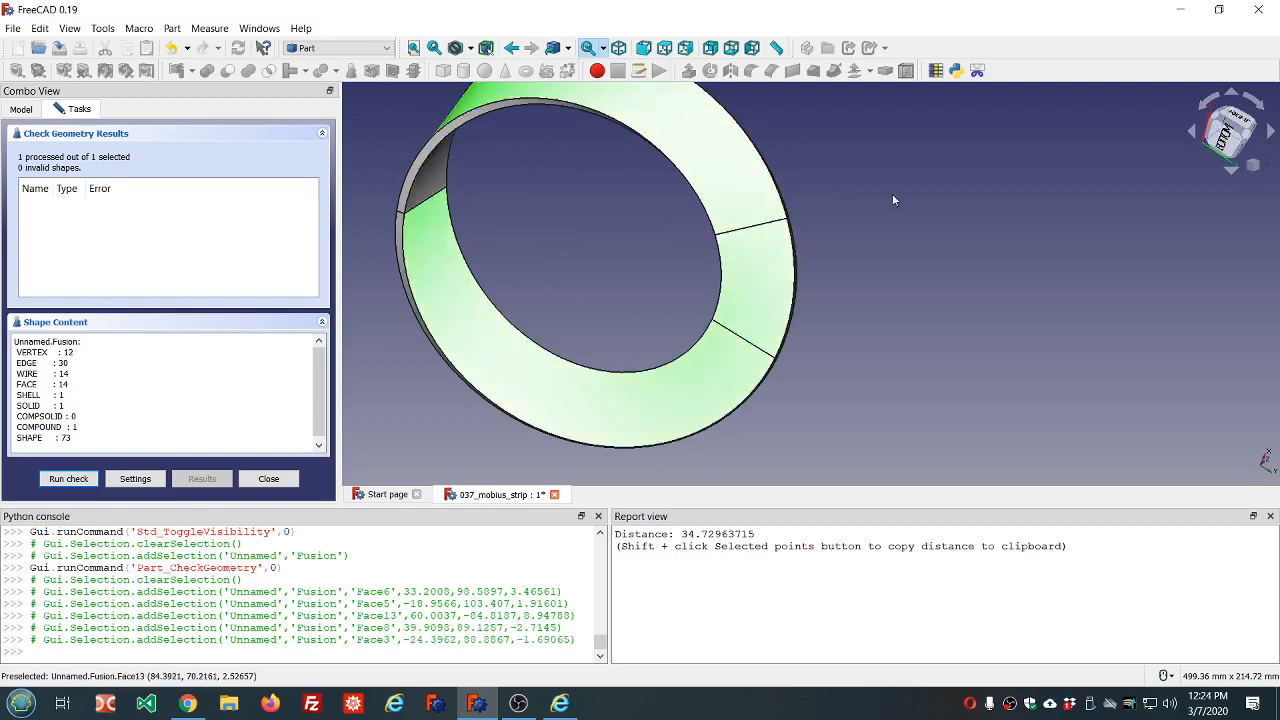
middle_click_drag(893, 198, 655, 240)
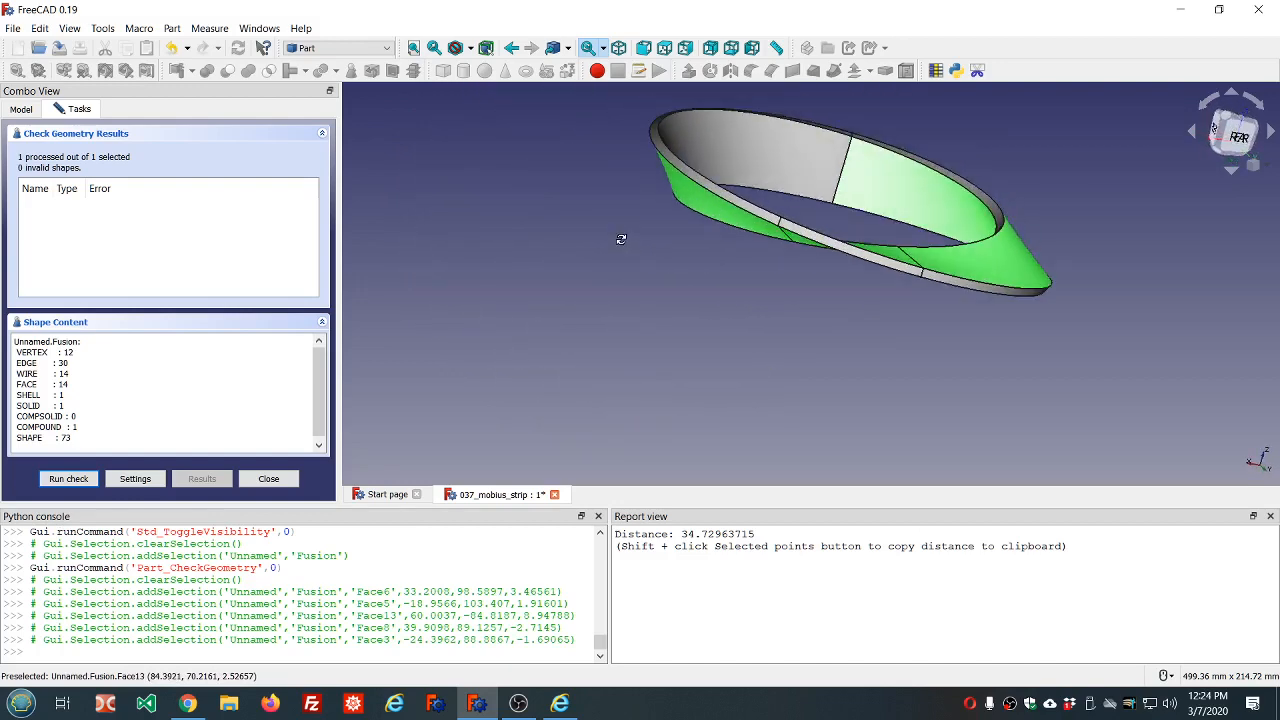
left_click(720, 167)
mouse_move(1069, 197)
middle_mouse_down()
mouse_move(1057, 228)
mouse_move(1085, 200)
middle_mouse_up()
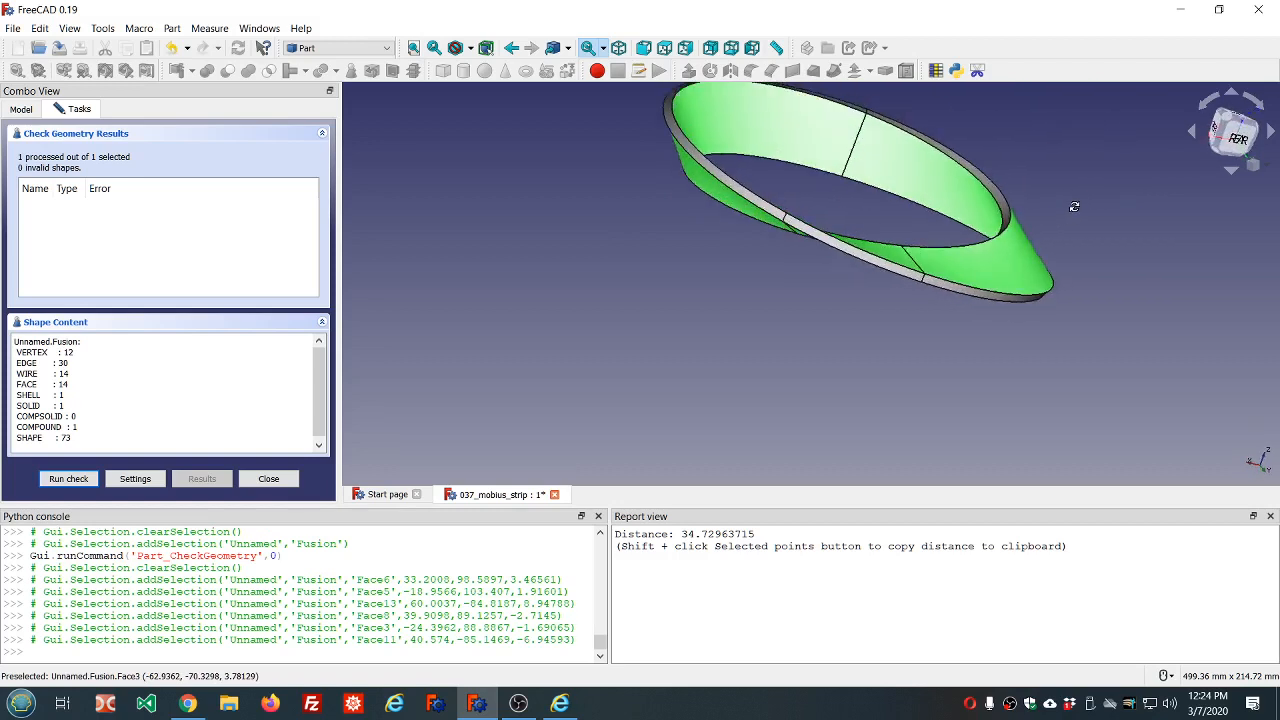
- Add the strip's six narrow edge faces to the selection one after another around the loop to trace its continuous edge
left_click(903, 277)
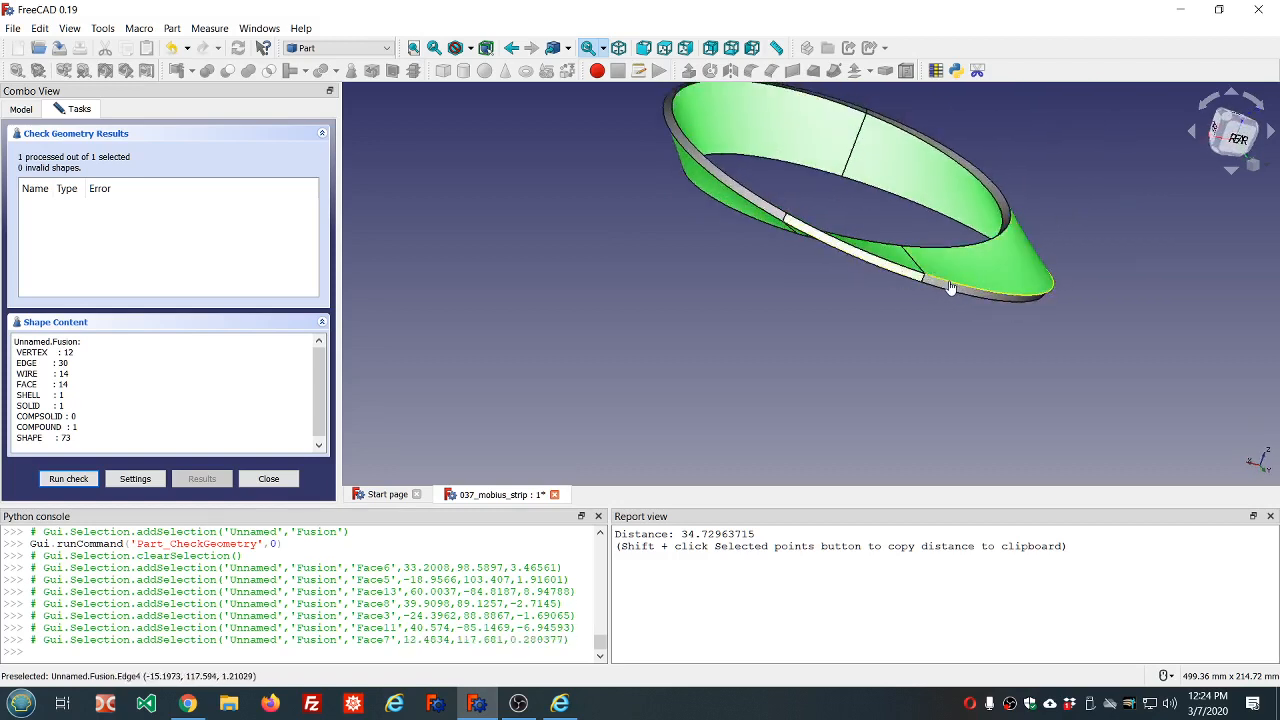
left_click(975, 300)
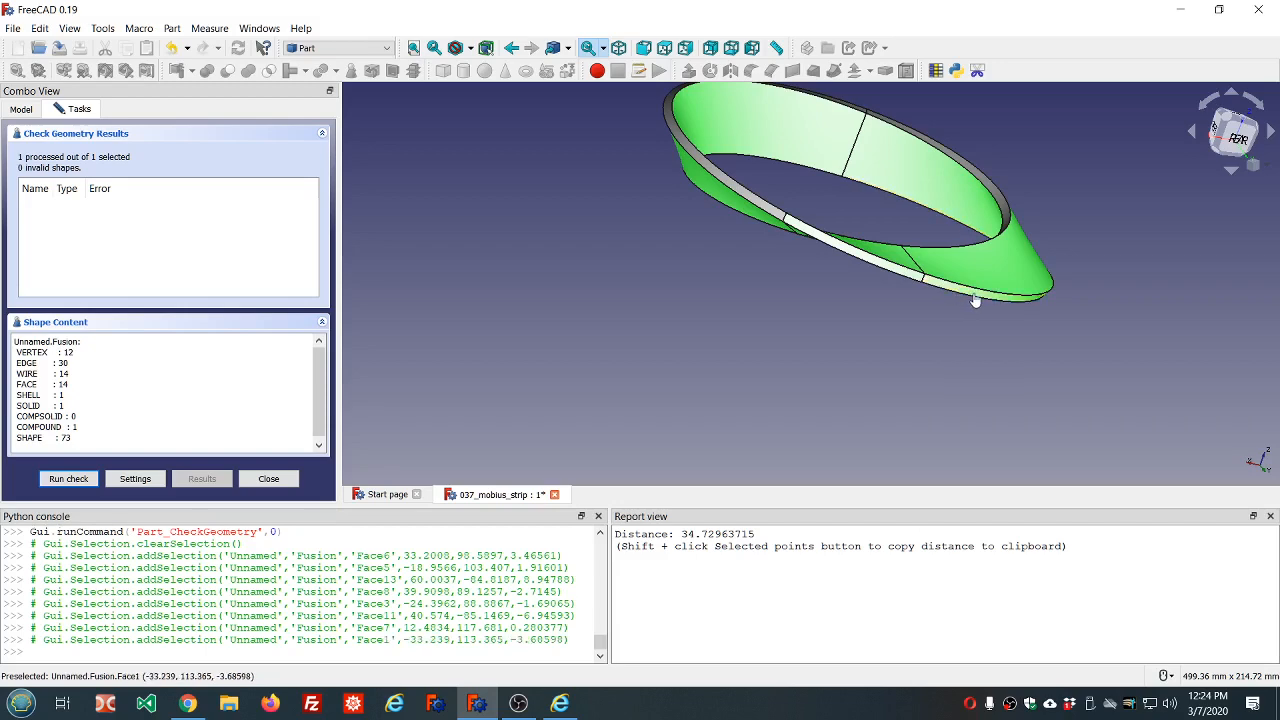
middle_click_drag(975, 300, 565, 268)
scroll(565, 268, "down", 6)
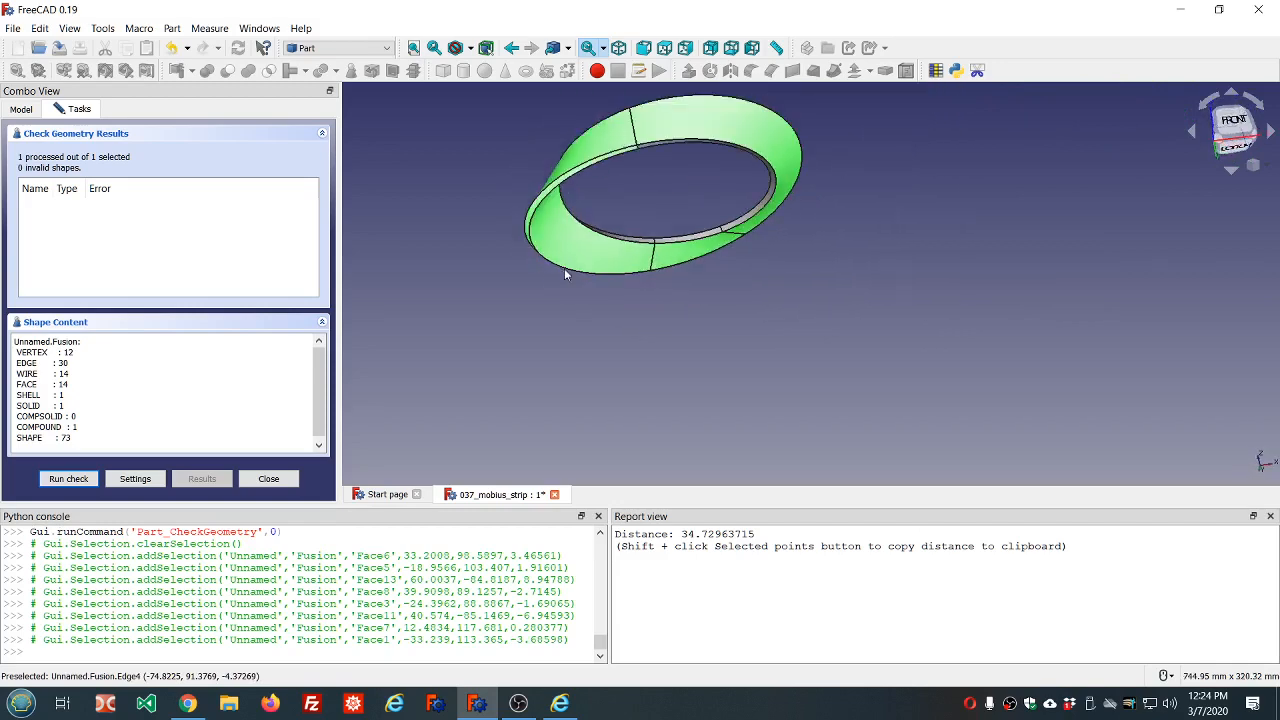
scroll(609, 207, "up", 6)
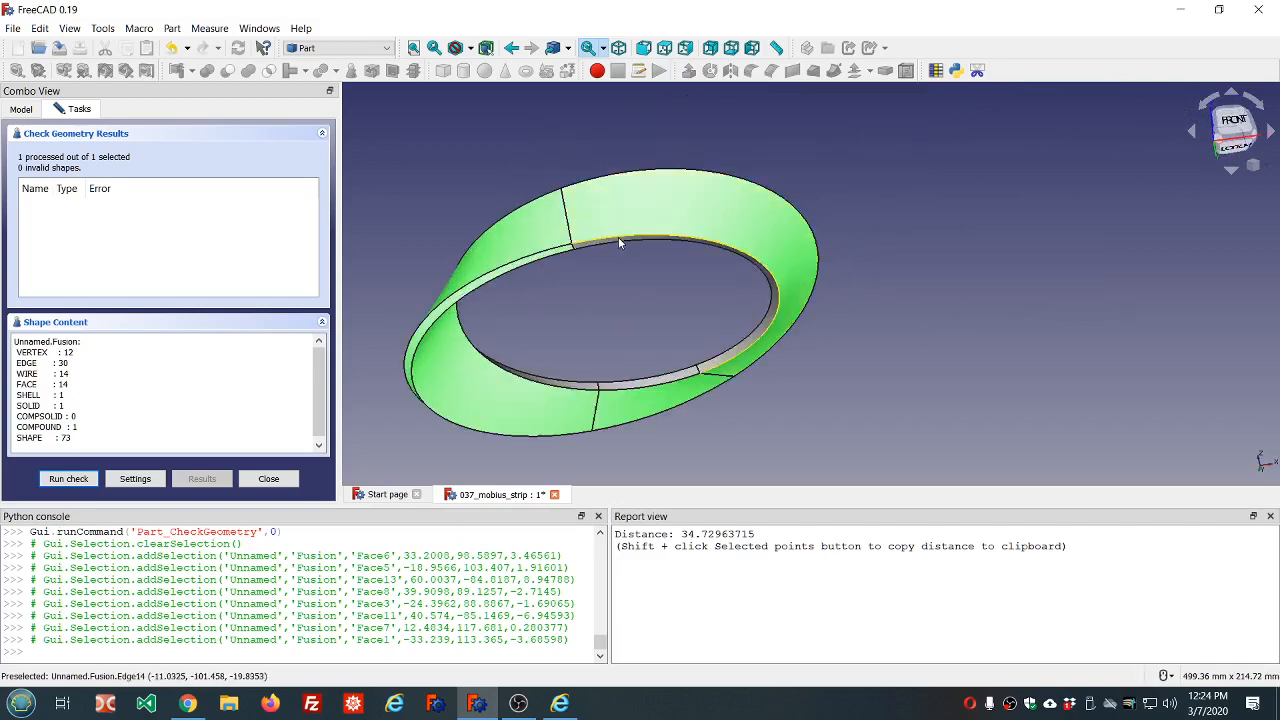
left_click(617, 247)
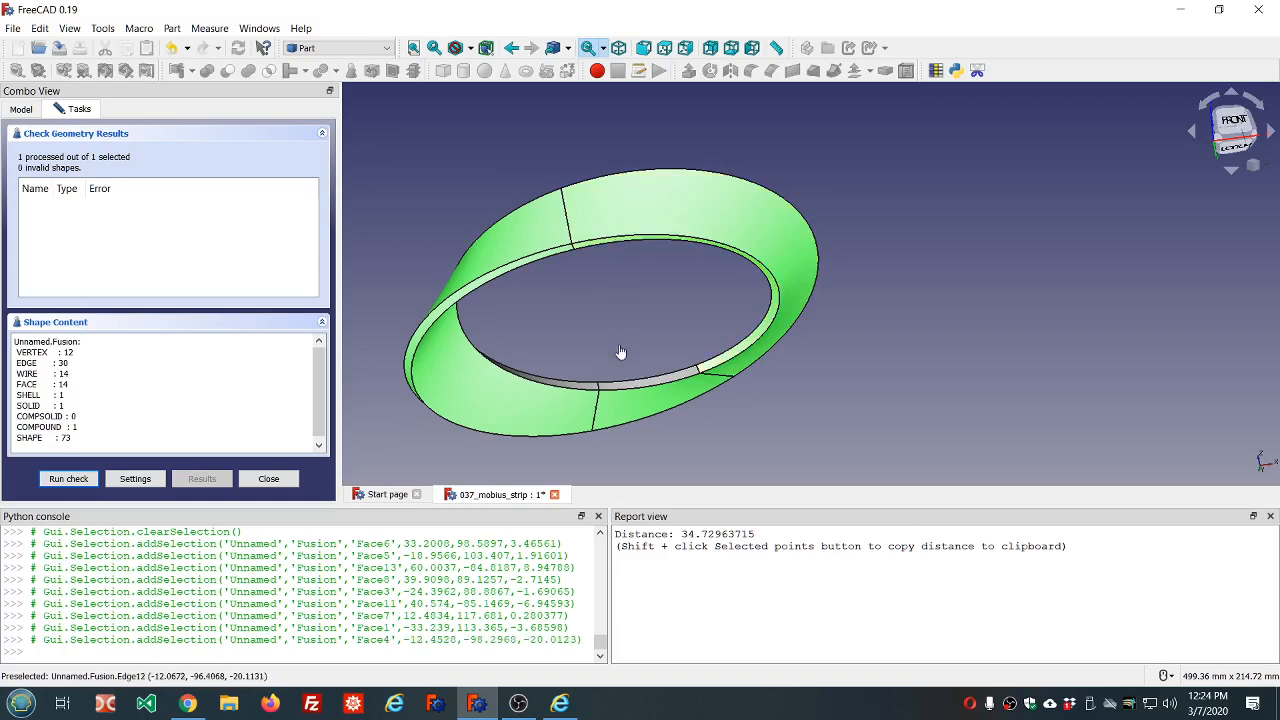
left_click(648, 386)
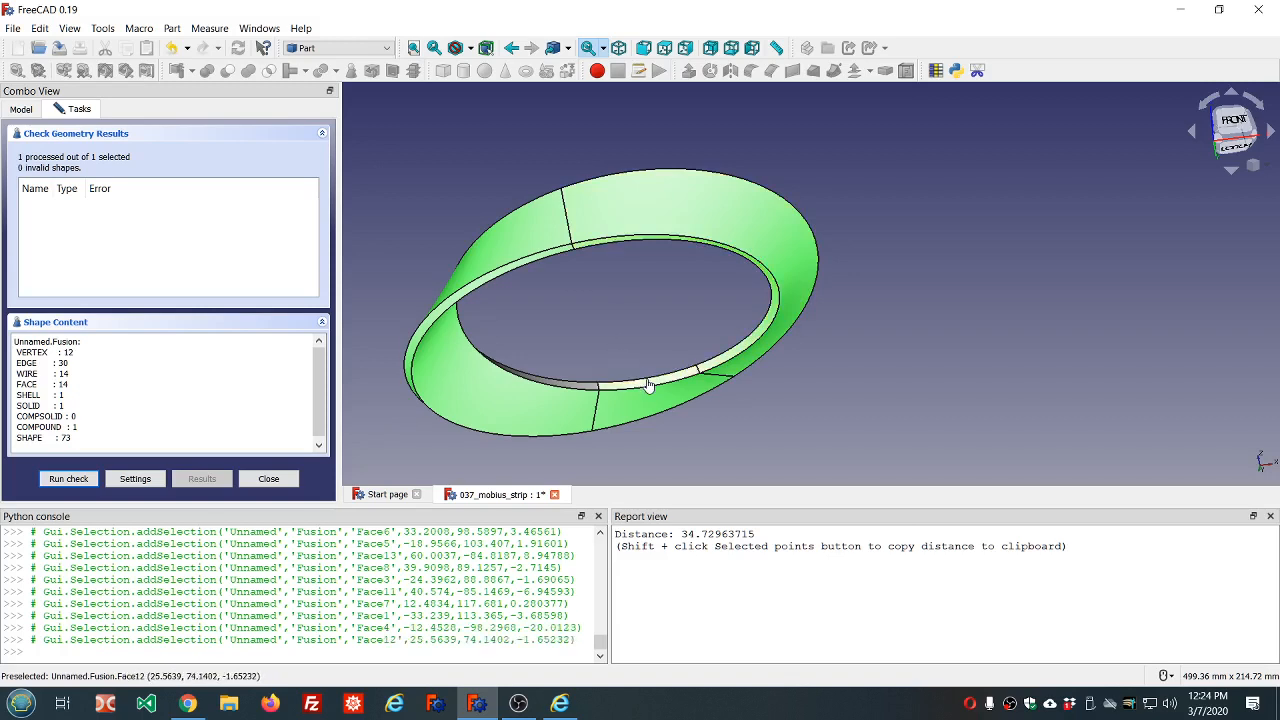
left_click(588, 385)
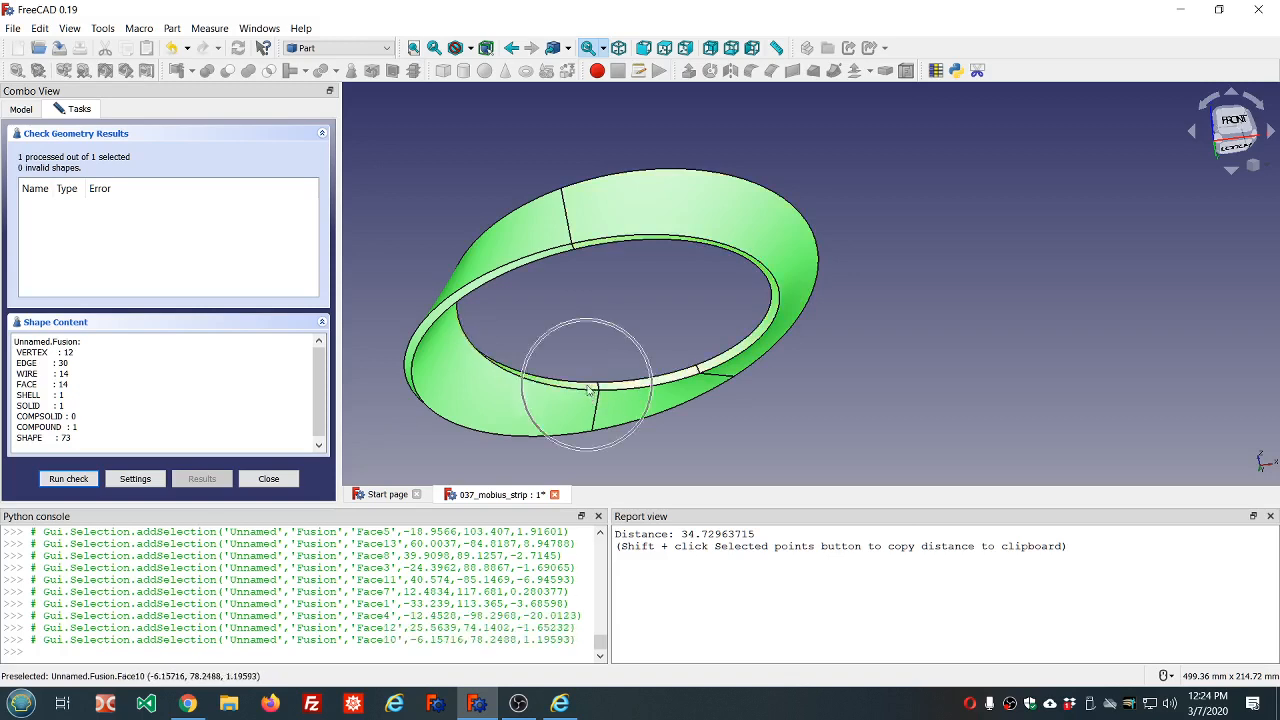
middle_click_drag(908, 356, 661, 438)
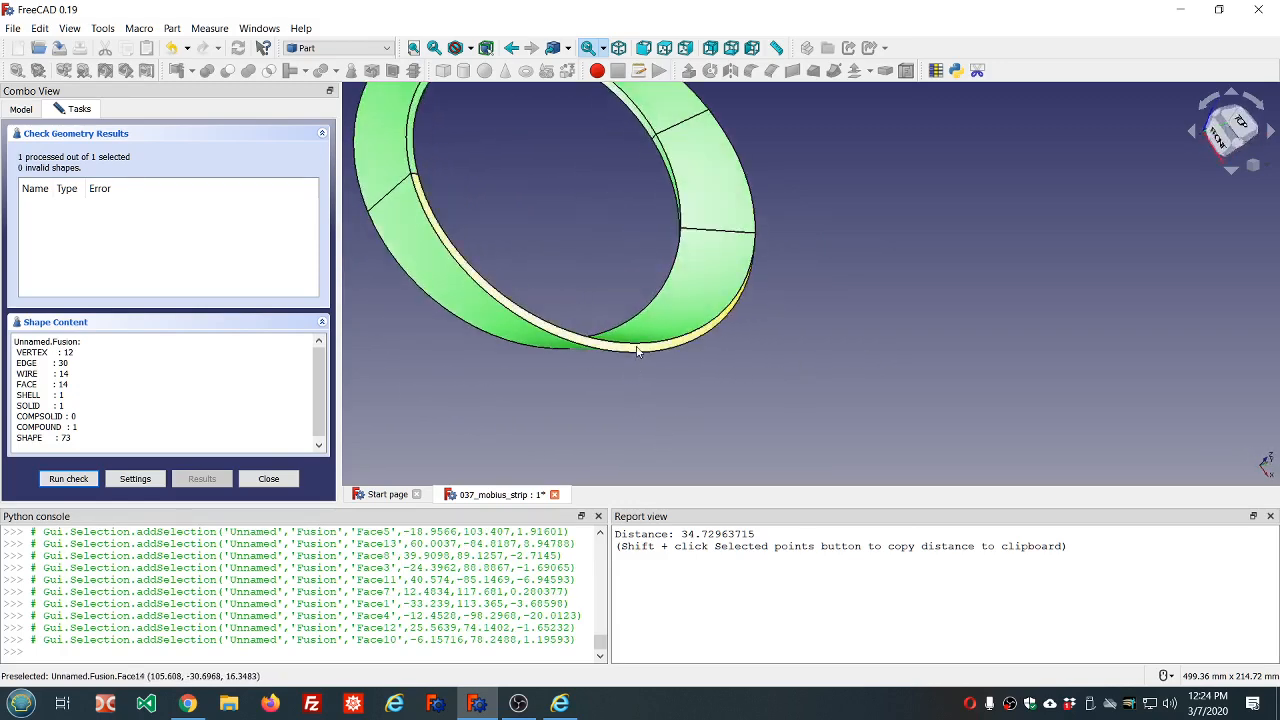
left_click(685, 350)
- Examine the seam line between adjoining broad faces of the strip up close and close the geometry check
middle_click_drag(847, 316, 813, 132)
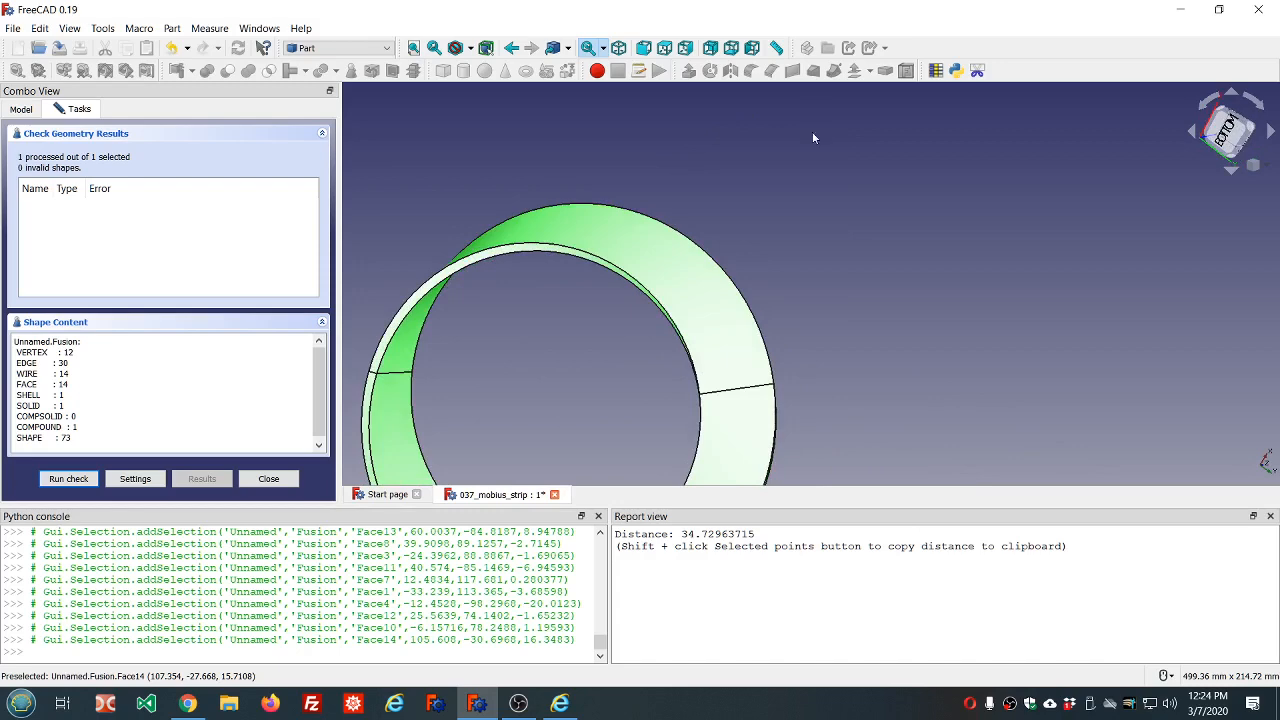
scroll(740, 407, "up", 5)
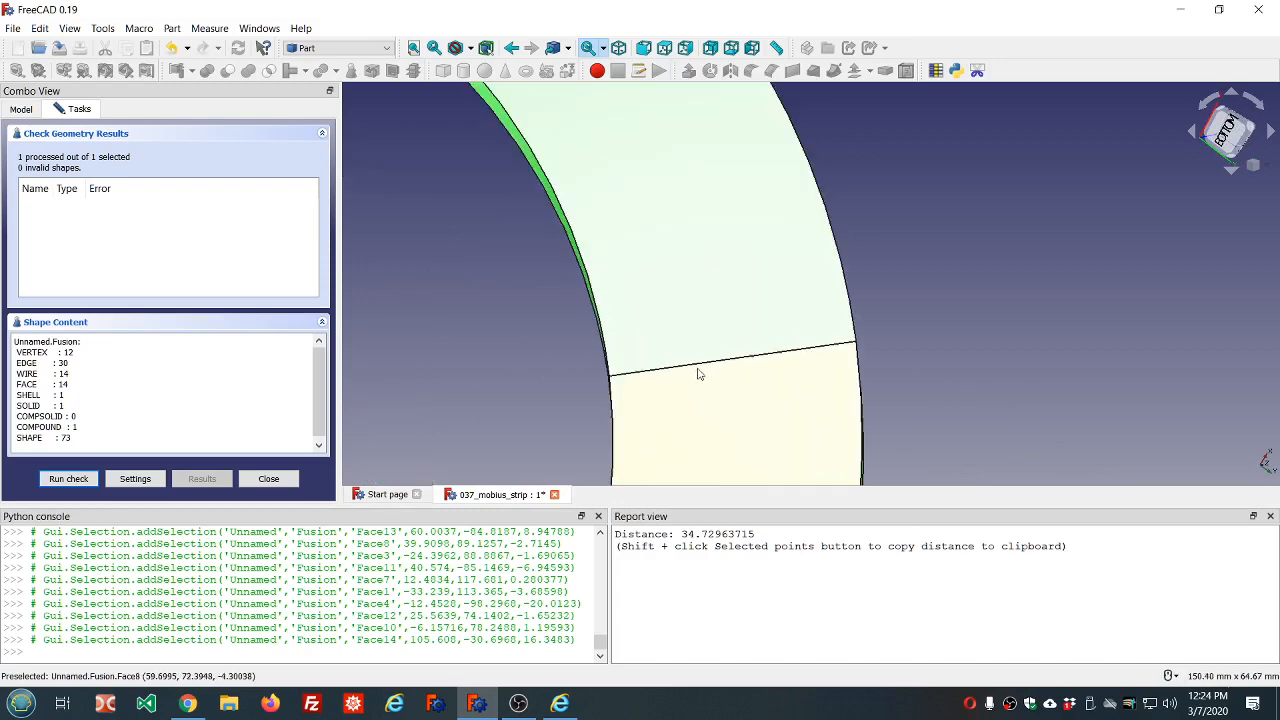
scroll(698, 372, "down", 5)
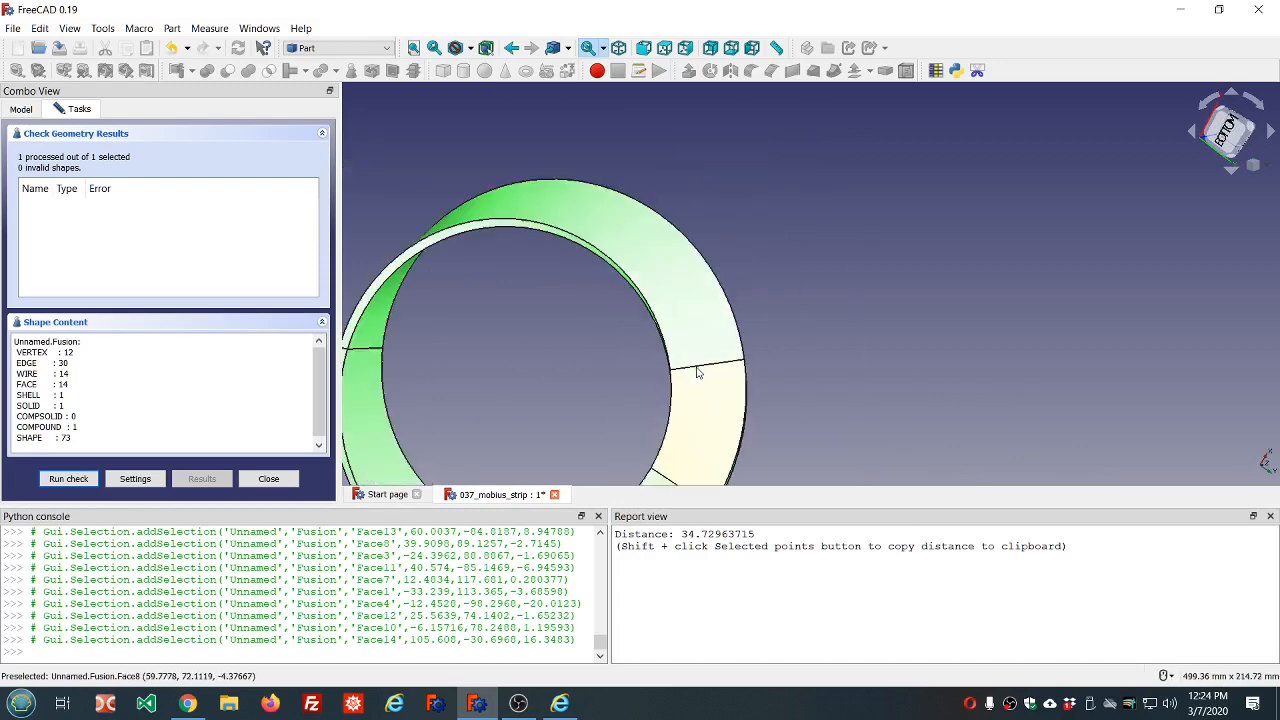
scroll(706, 395, "down", 2)
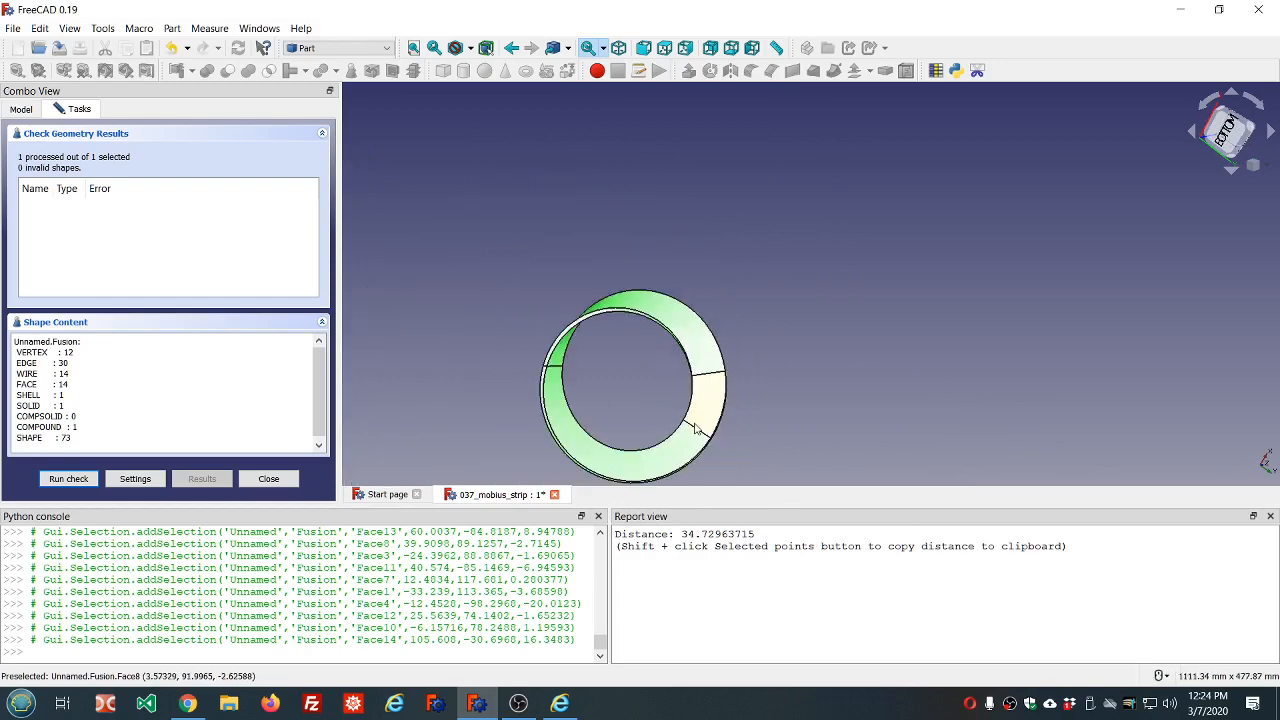
scroll(715, 360, "up", 8)
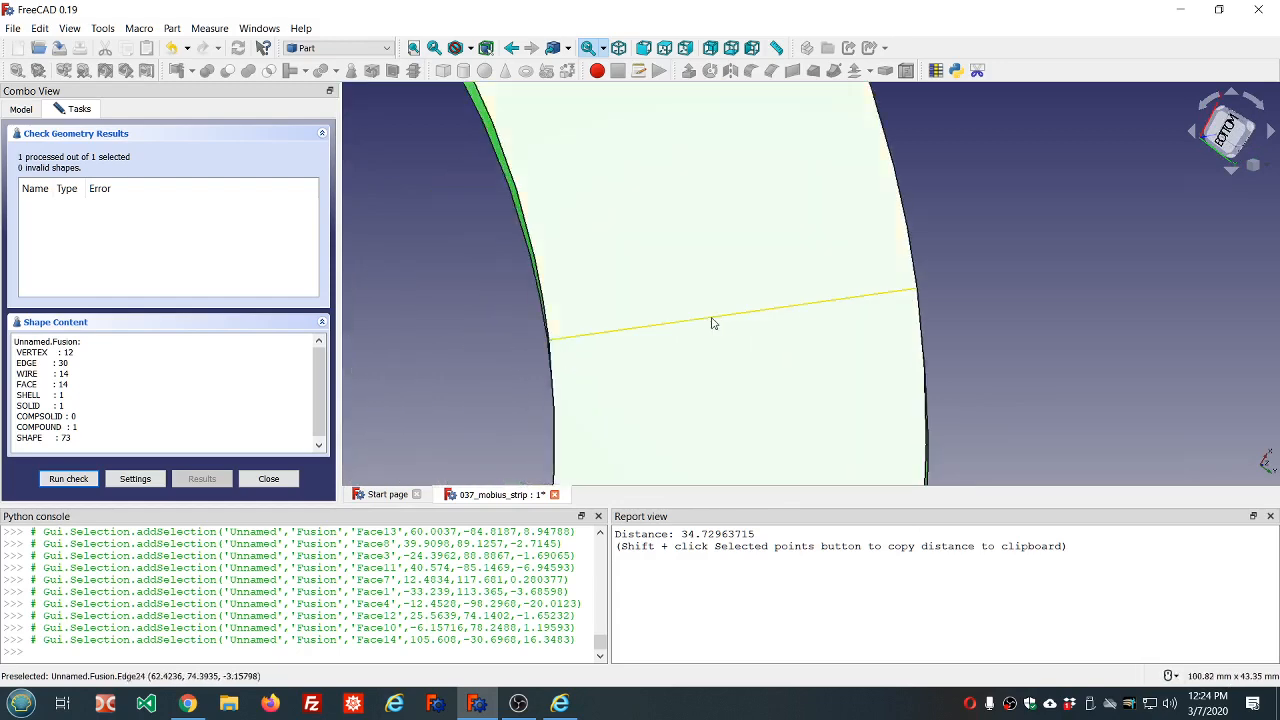
scroll(712, 322, "down", 6)
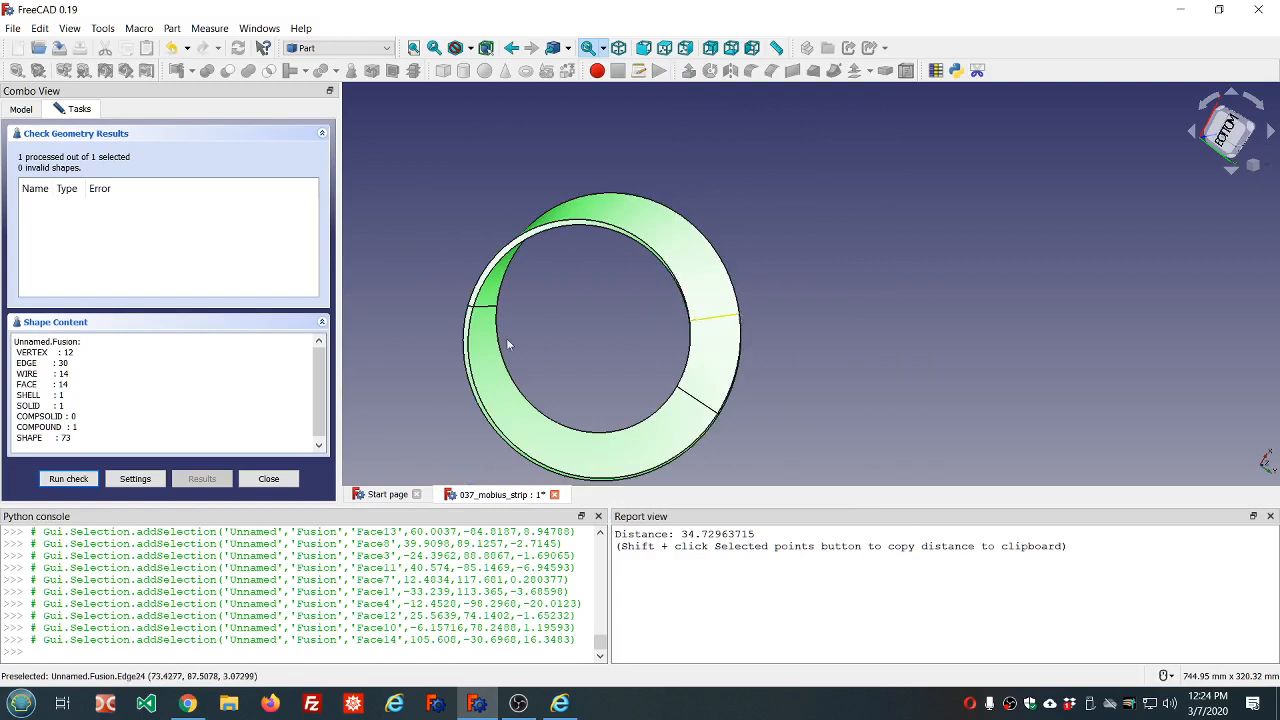
left_click(268, 479)
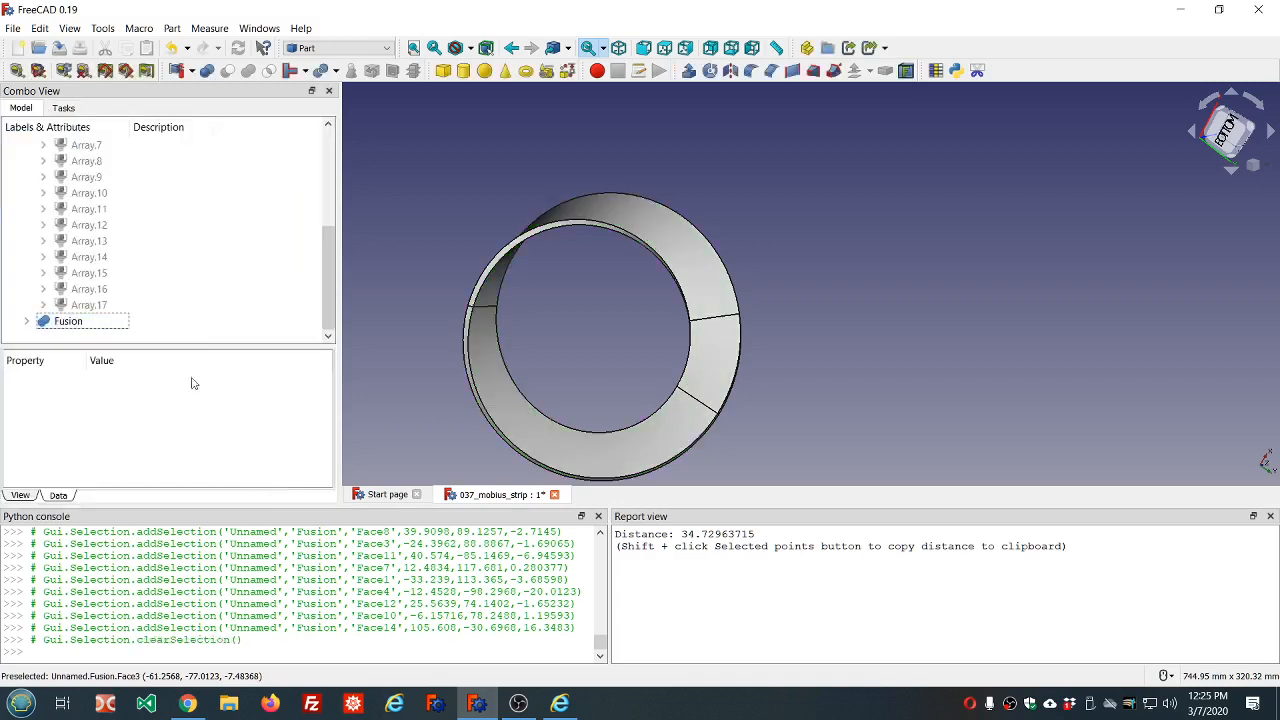
- Set the Display Mode of the Fusion object to Shaded and clear the selection
scroll(485, 264, "down", 4)
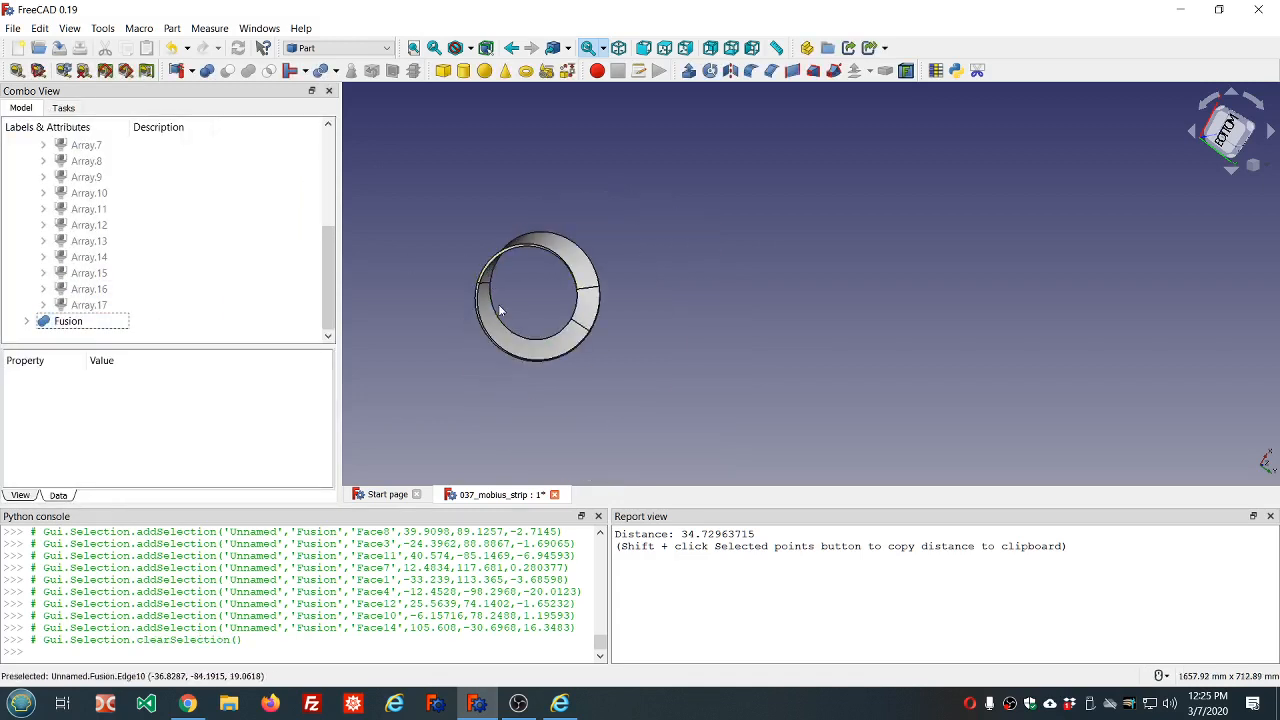
middle_click_drag(605, 382, 612, 324)
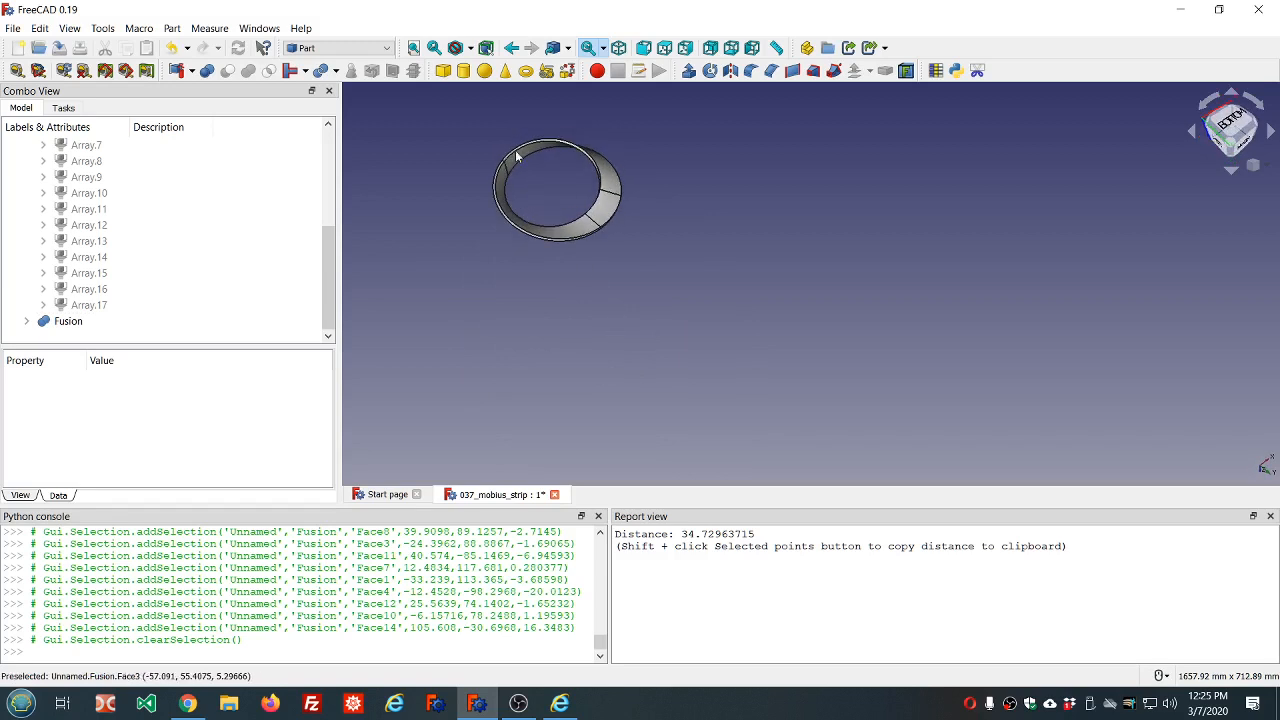
scroll(526, 127, "up", 6)
scroll(527, 133, "down", 2)
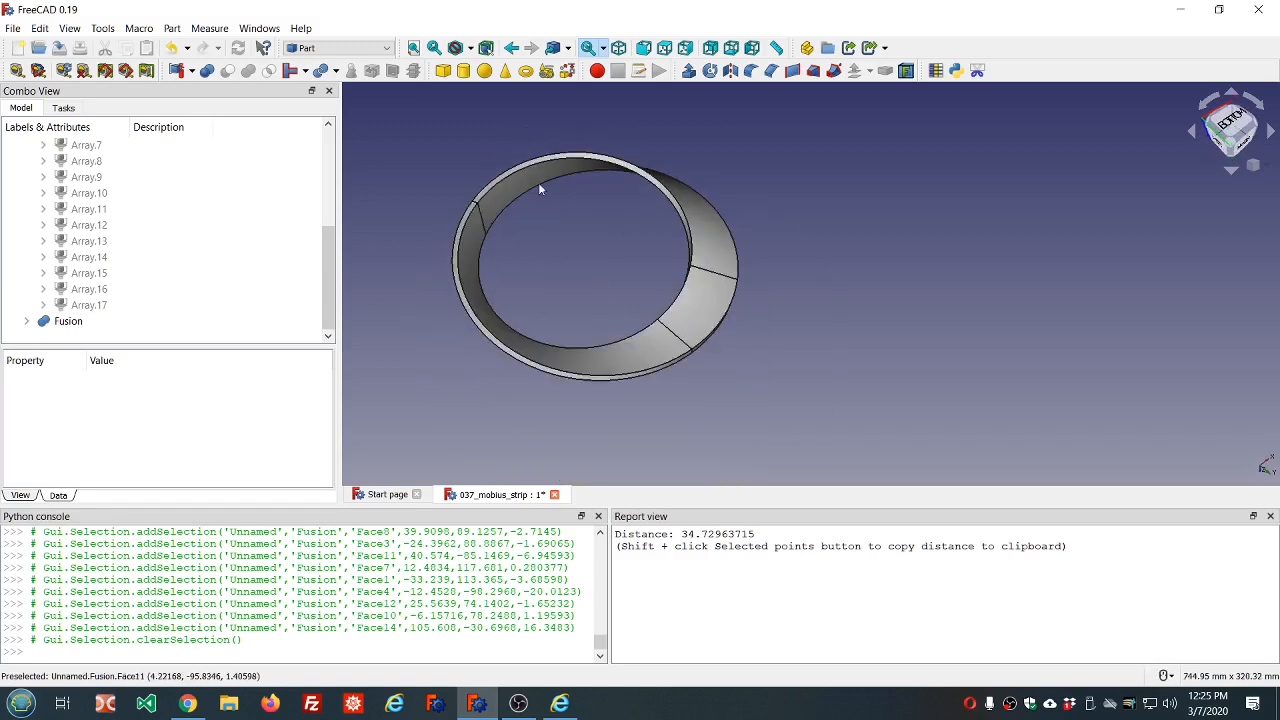
middle_click_drag(543, 257, 571, 260)
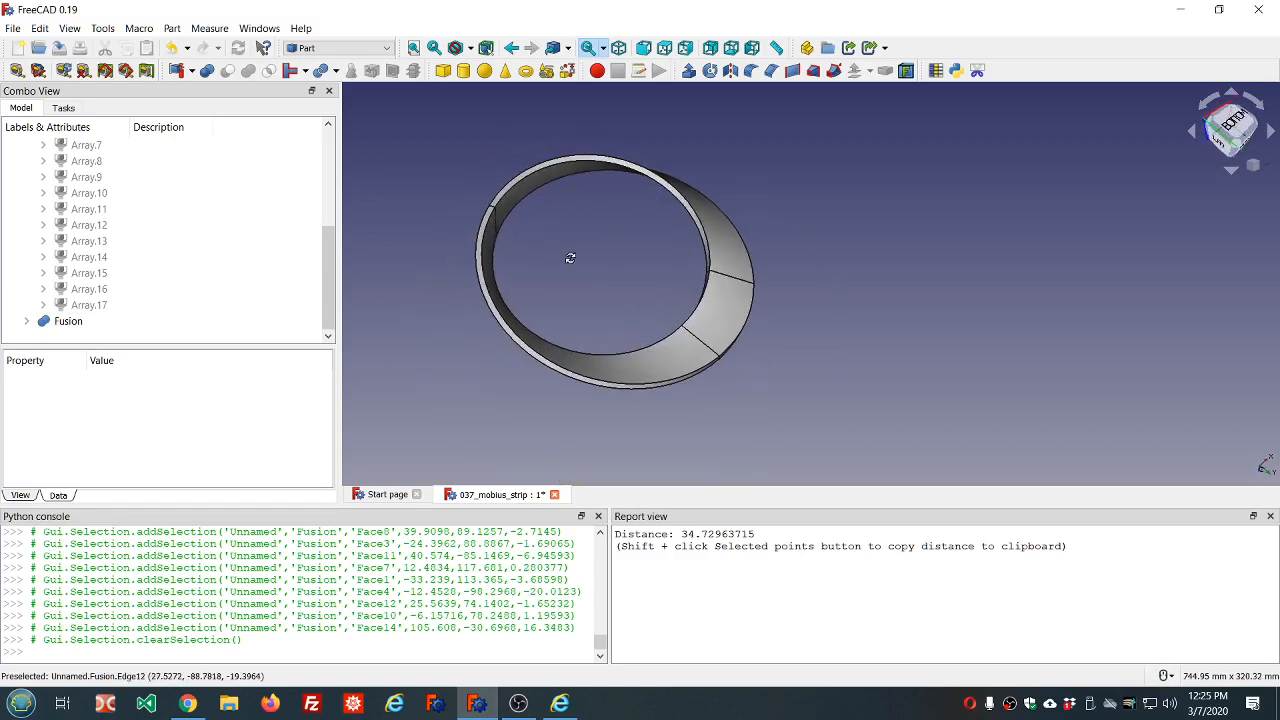
left_click(90, 325)
left_click(20, 495)
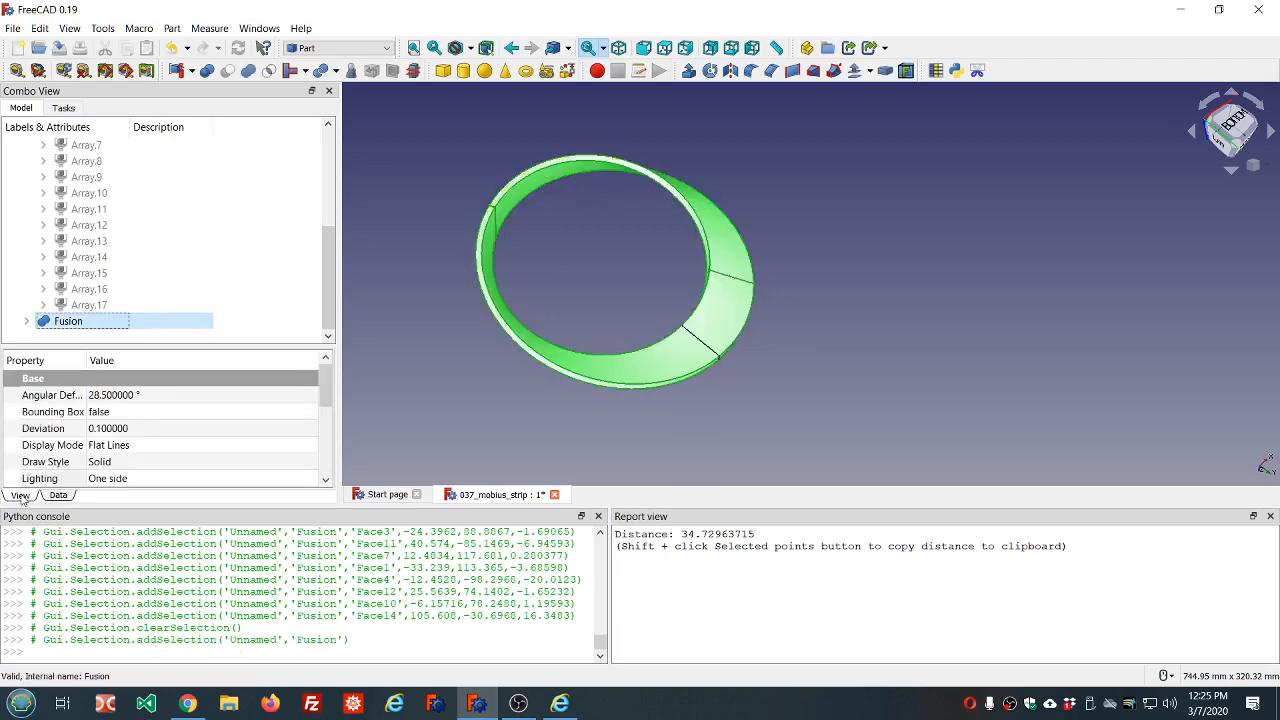
left_click(166, 450)
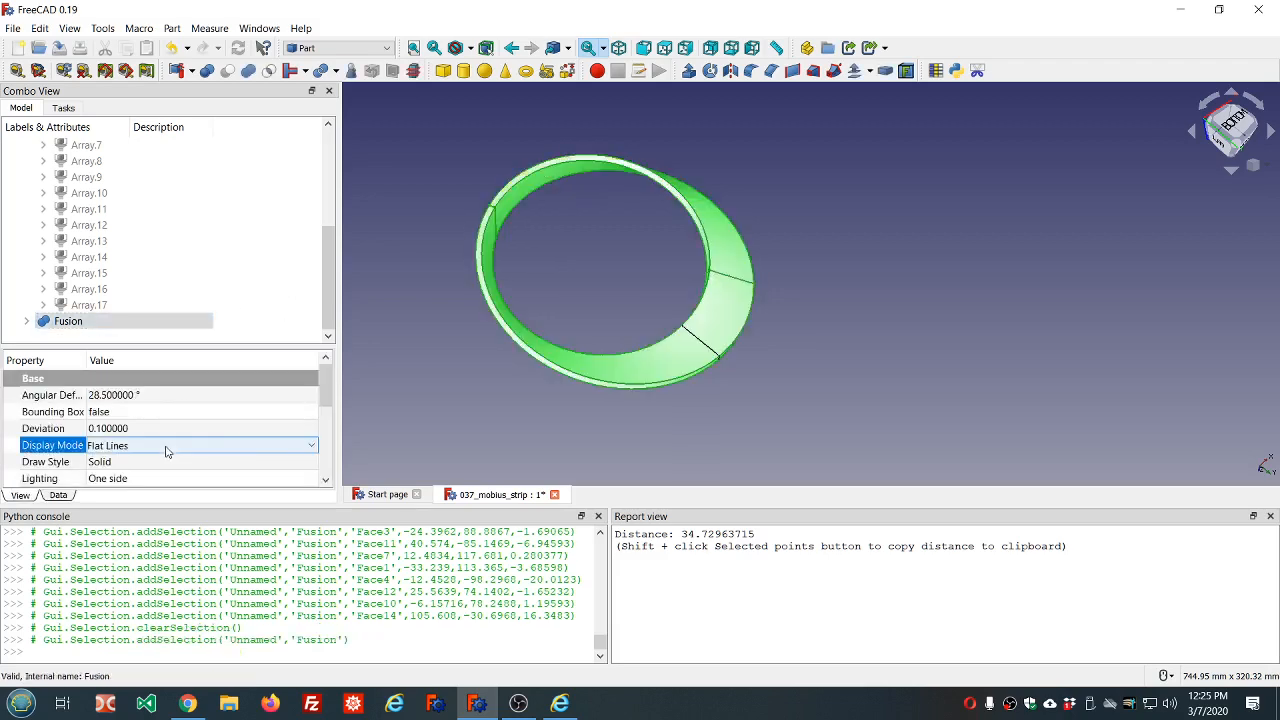
left_click(311, 450)
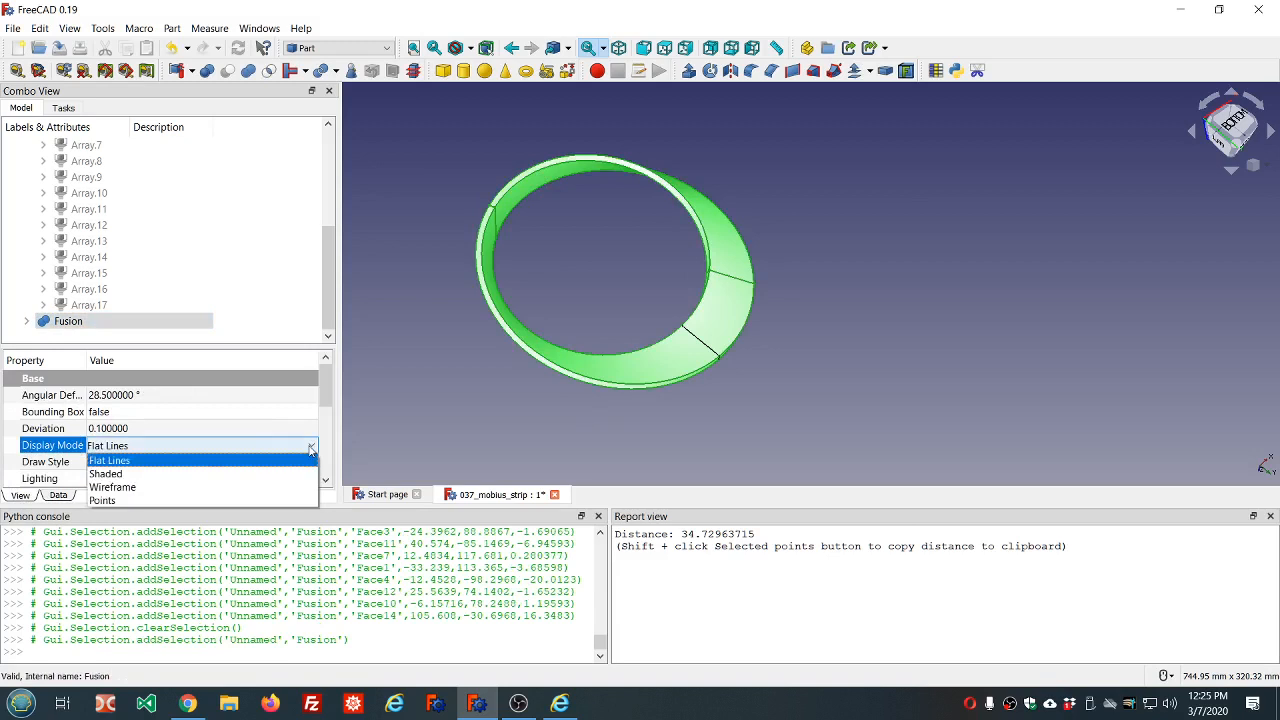
left_click(202, 474)
left_click(632, 411)
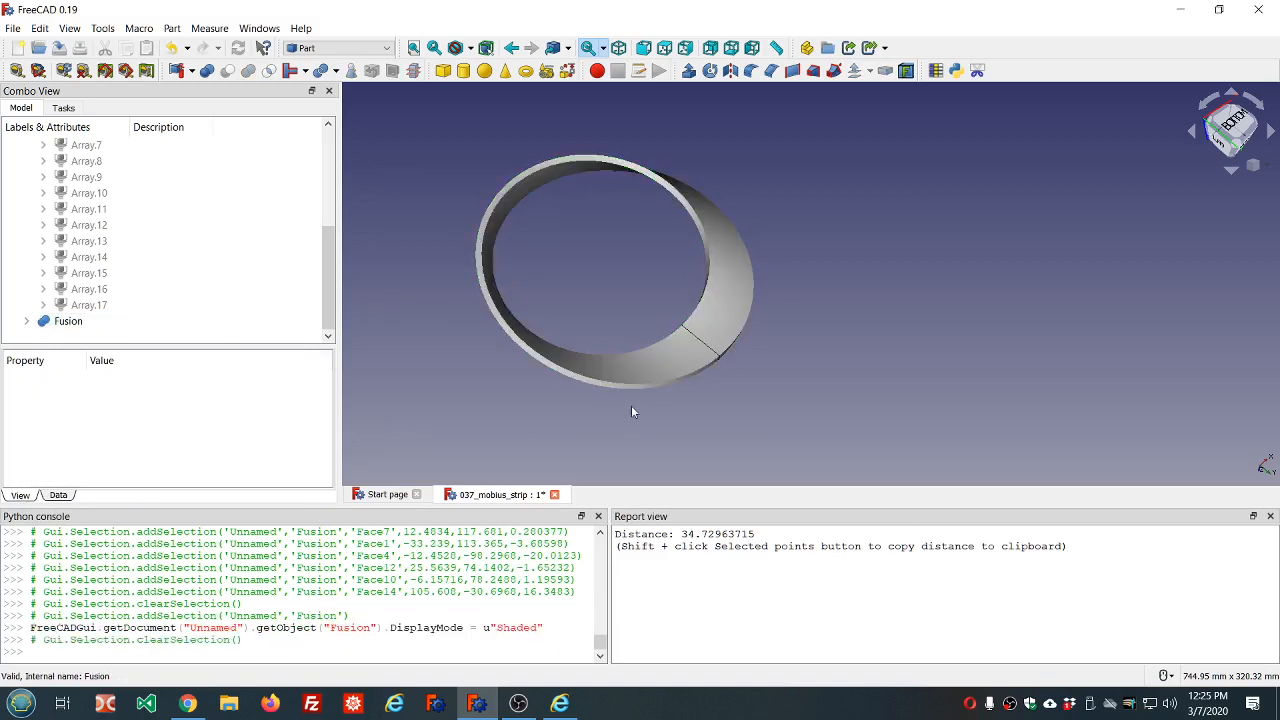
- Examine the dark line still crossing the shaded strip at extreme magnification in the bottom view to identify which edge it is
middle_click_drag(744, 395, 670, 389)
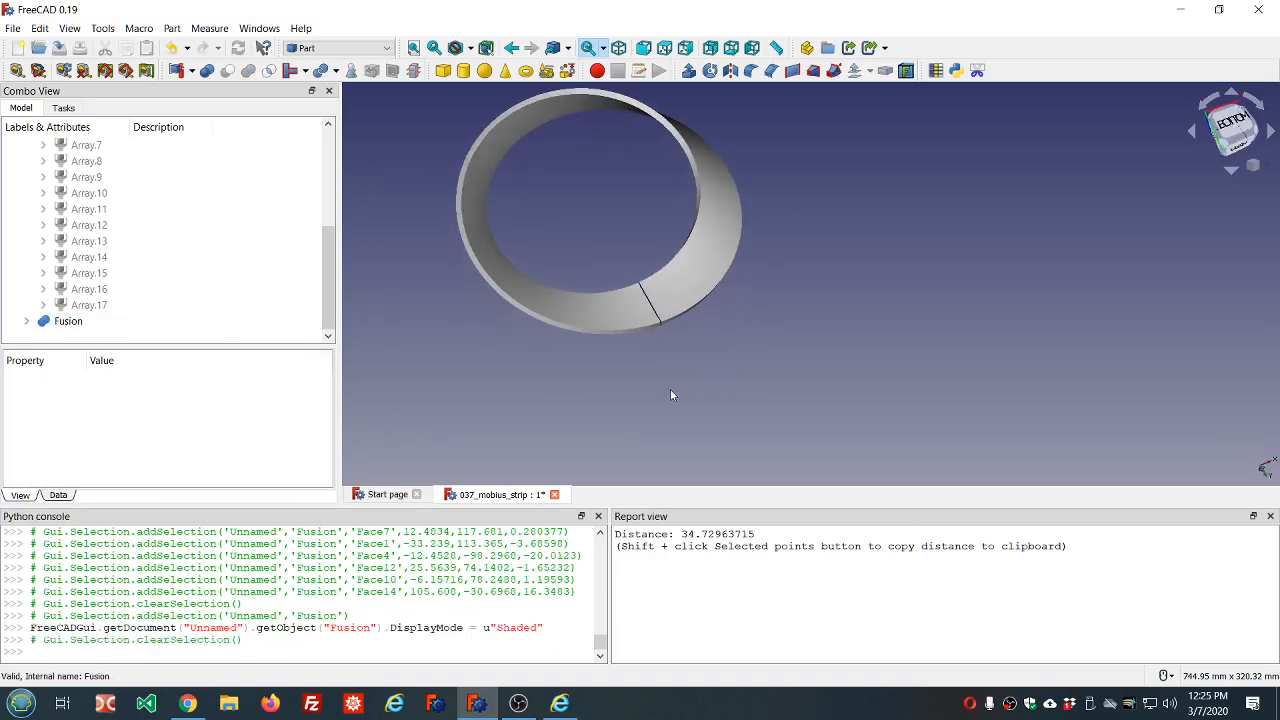
scroll(650, 298, "up", 8)
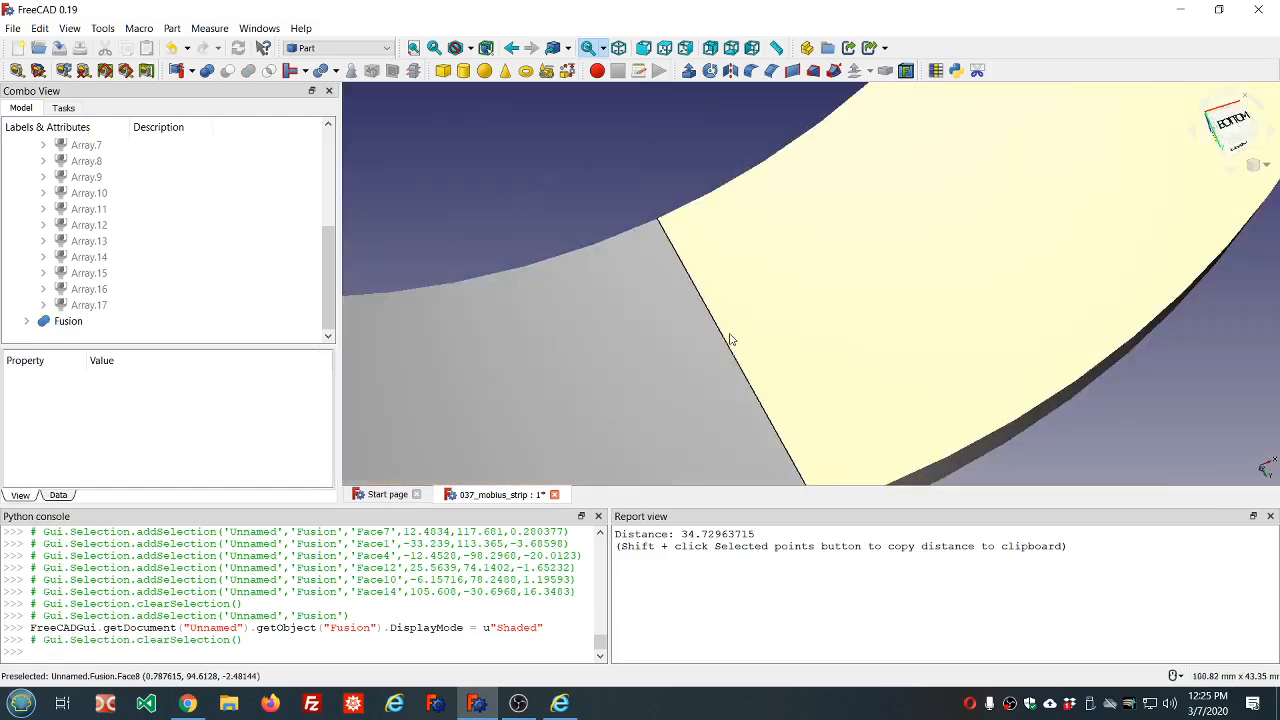
left_click(1232, 128)
scroll(1232, 128, "down", 5)
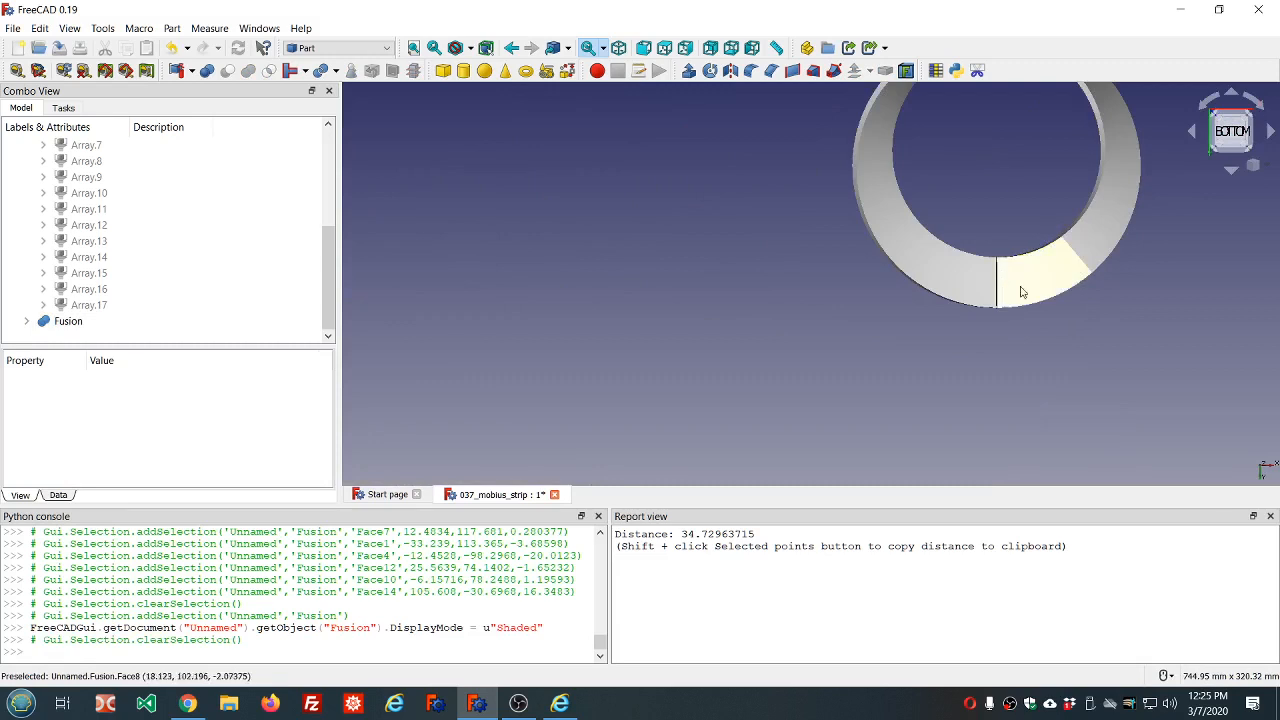
scroll(1008, 280, "up", 6)
scroll(883, 251, "up", 4)
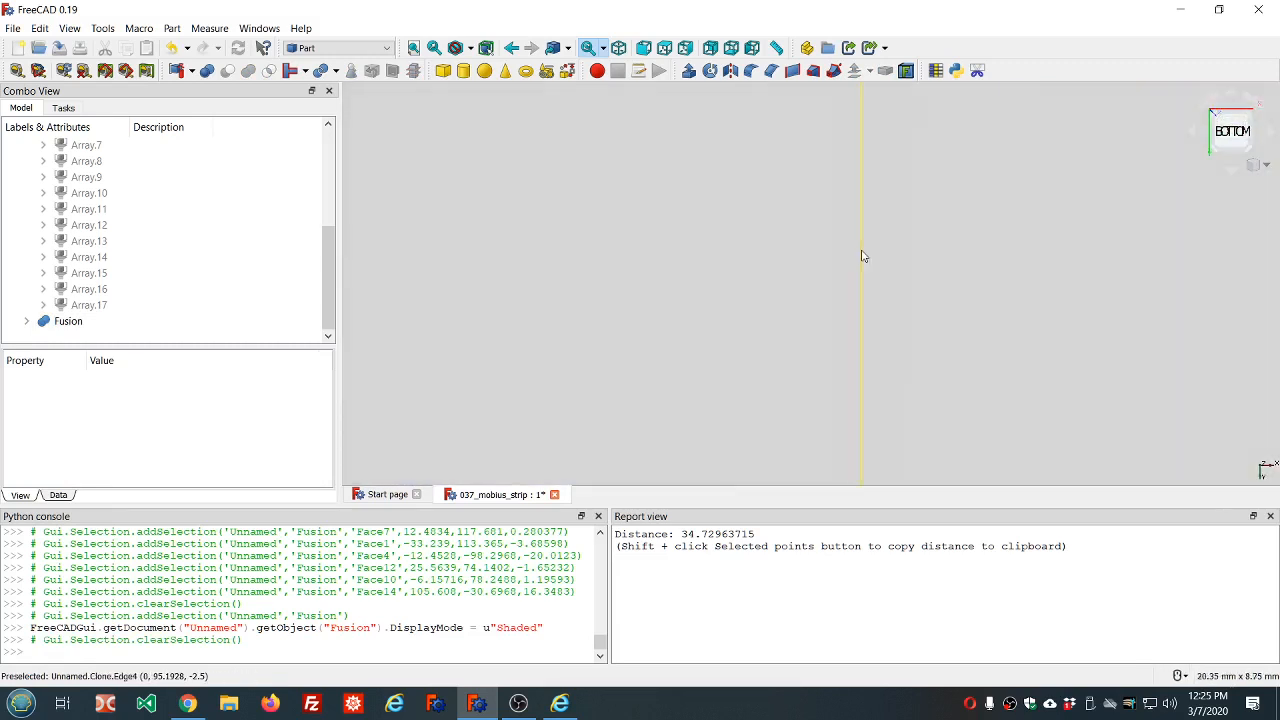
scroll(862, 257, "up", 2)
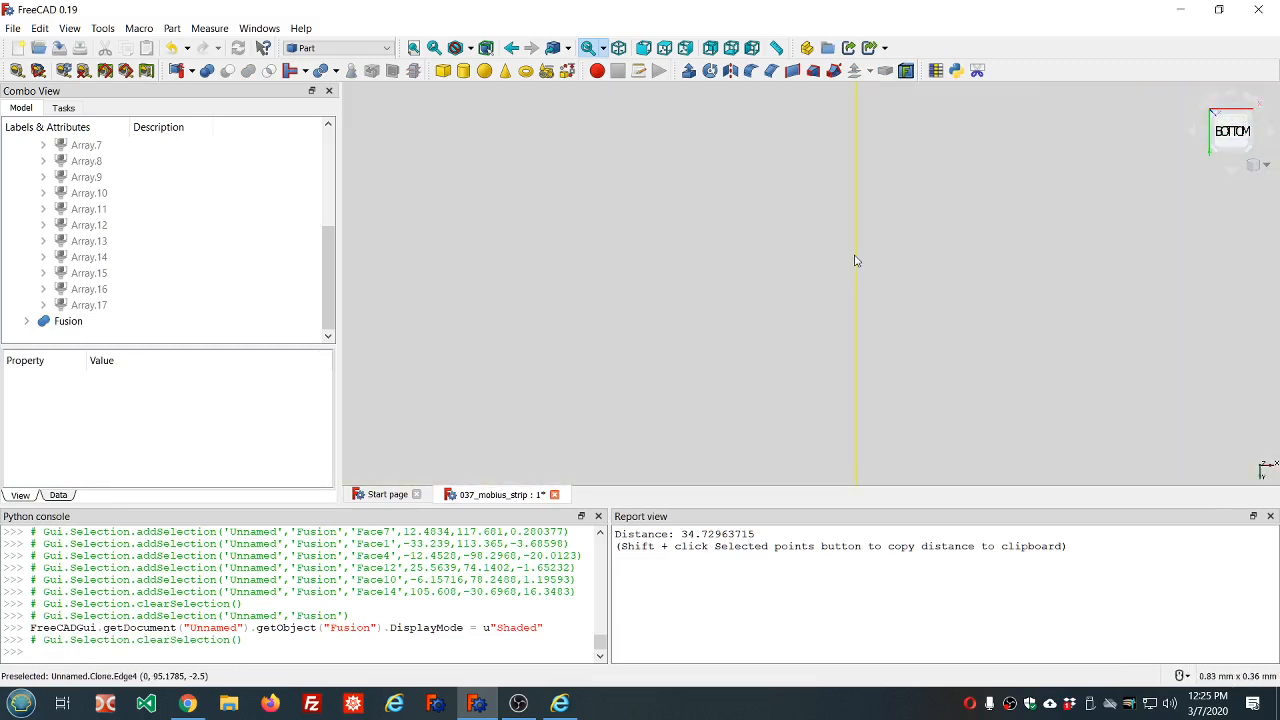
scroll(858, 261, "up", 3)
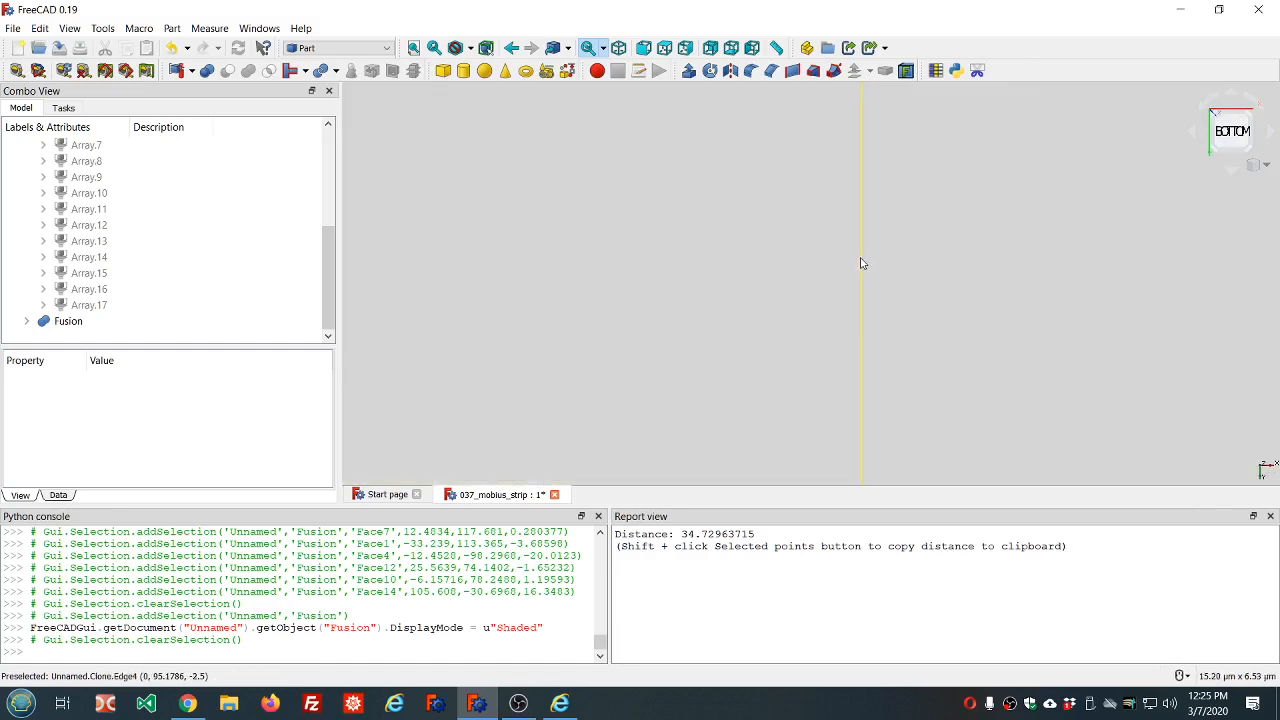
scroll(862, 264, "up", 3)
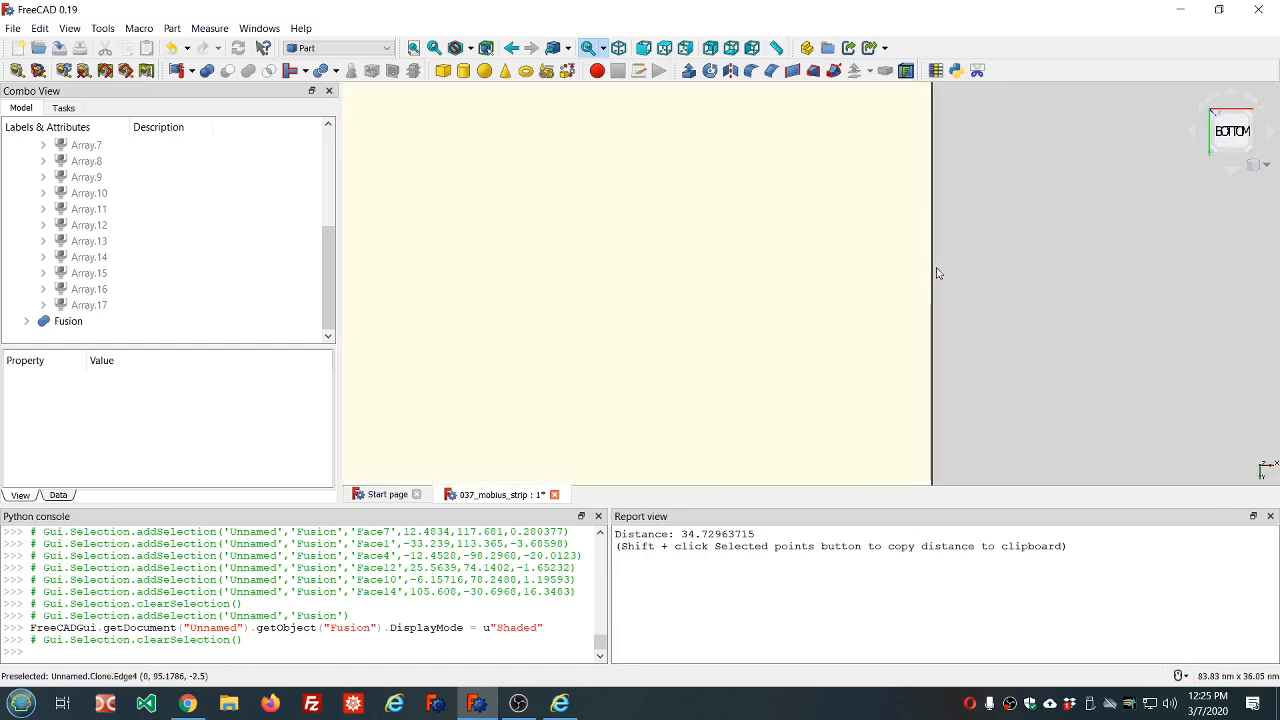
scroll(917, 274, "up", 2)
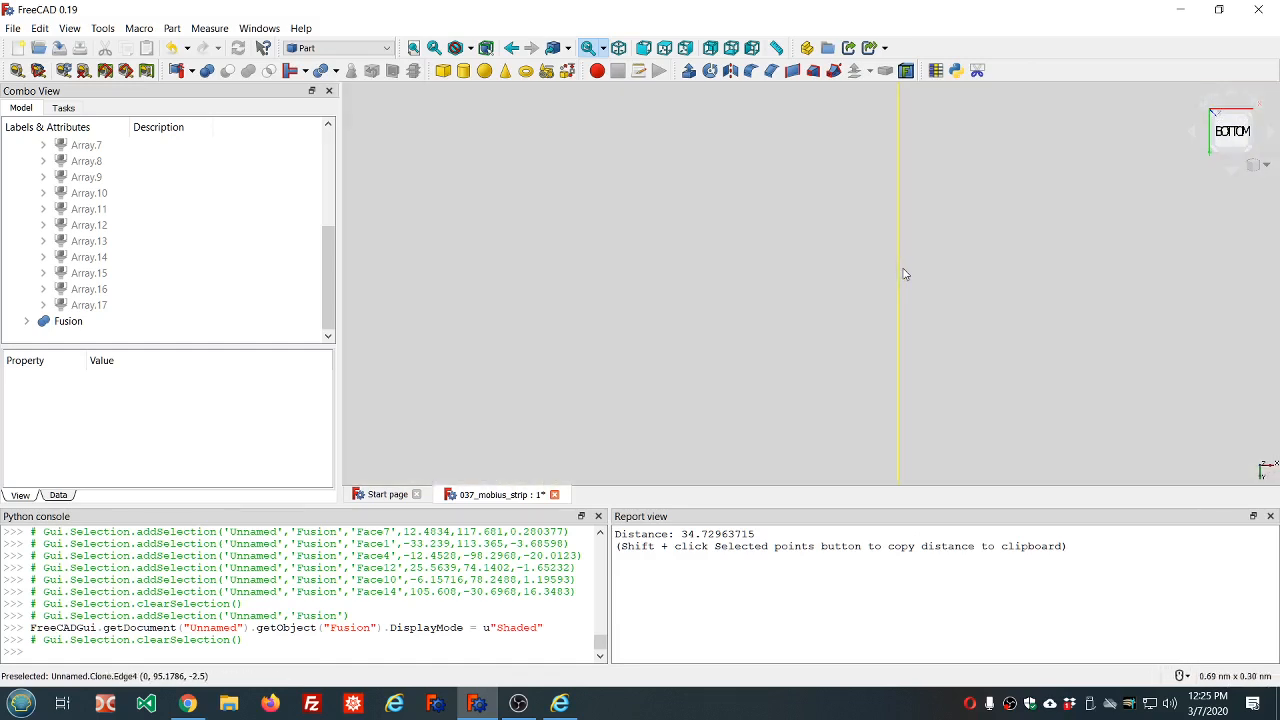
scroll(900, 272, "up", 2)
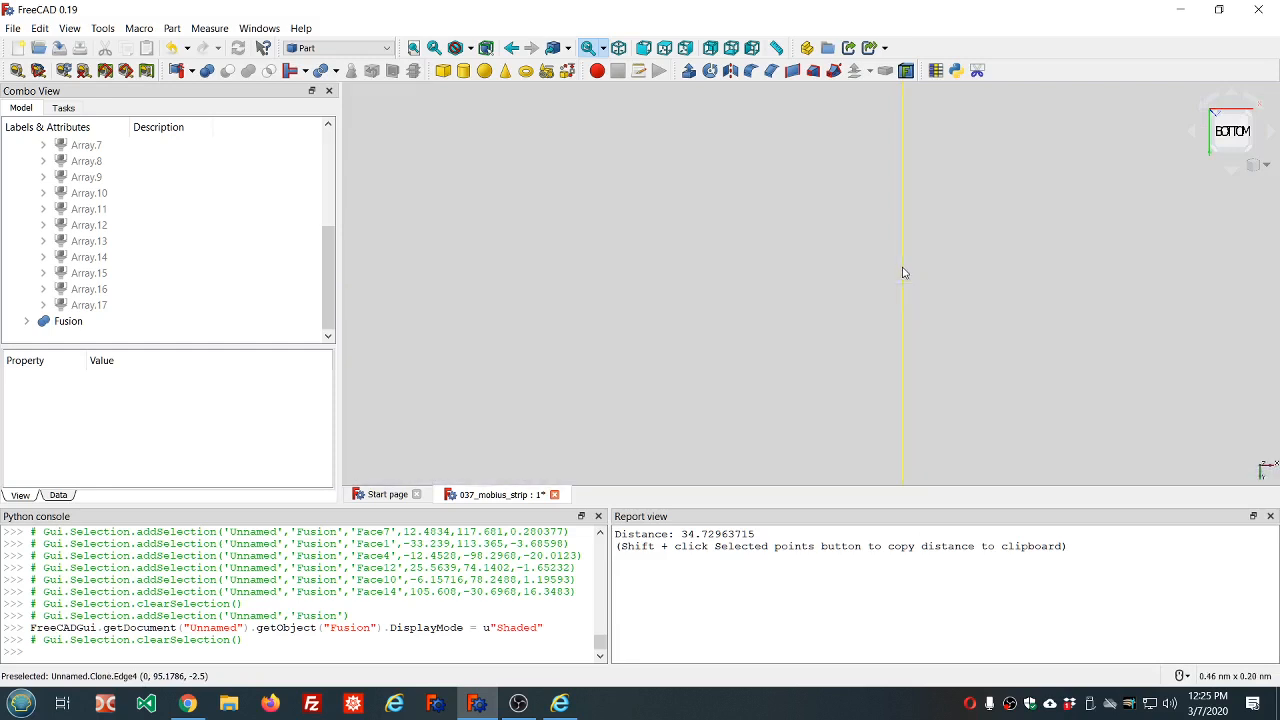
scroll(903, 272, "up", 2)
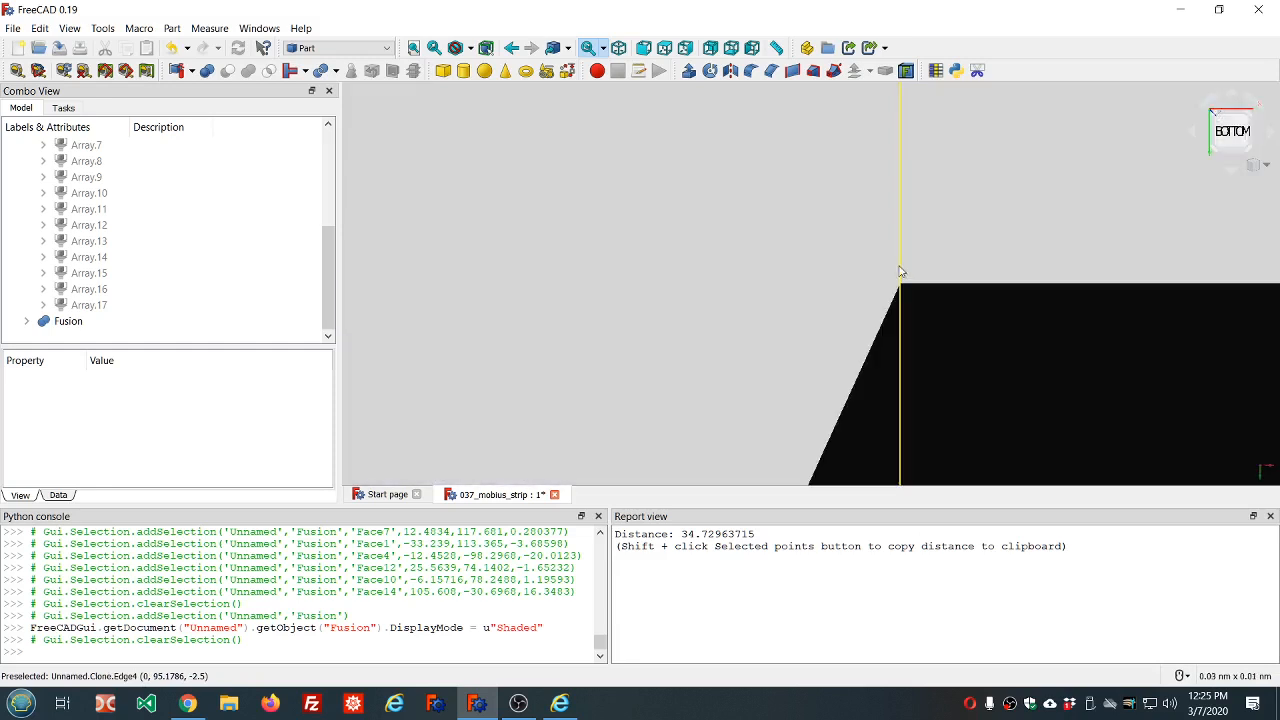
scroll(900, 271, "up", 2)
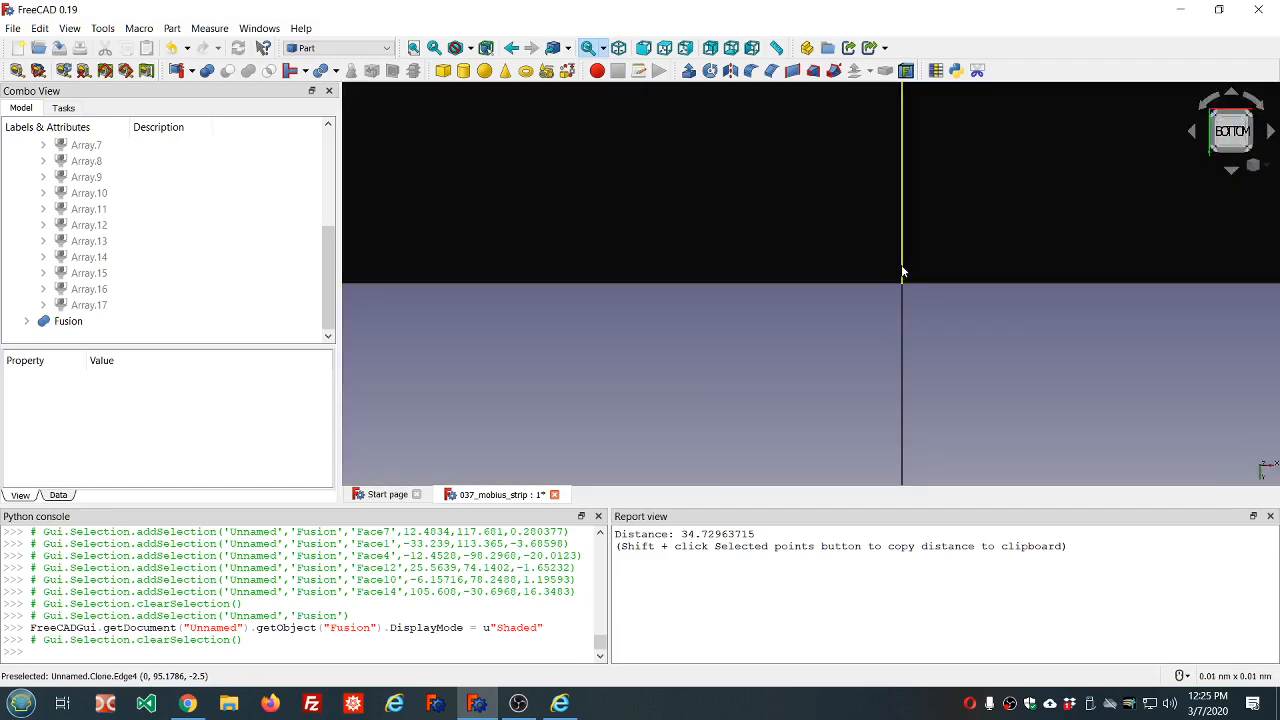
scroll(902, 271, "up", 2)
scroll(855, 287, "up", 3)
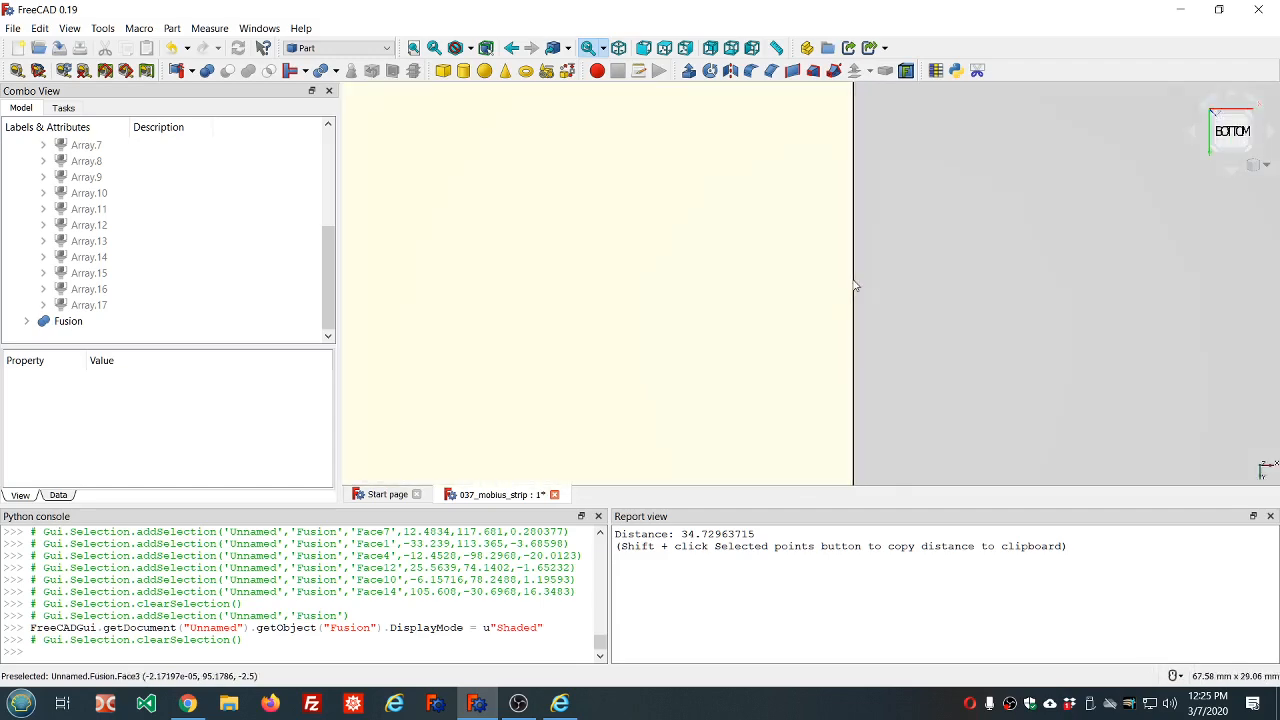
- Set the draw style of the whole view to Wireframe so every edge of the model is drawn
scroll(855, 287, "down", 3)
scroll(855, 285, "up", 4)
scroll(851, 280, "down", 3)
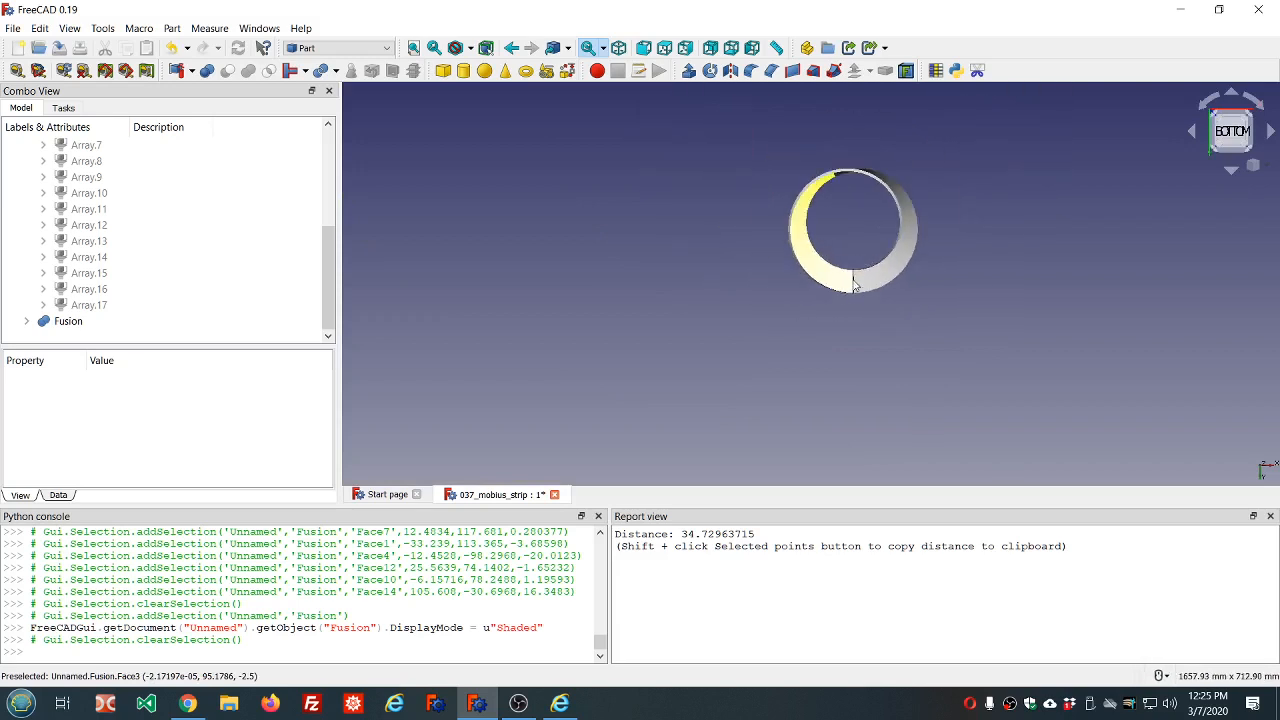
left_click(471, 49)
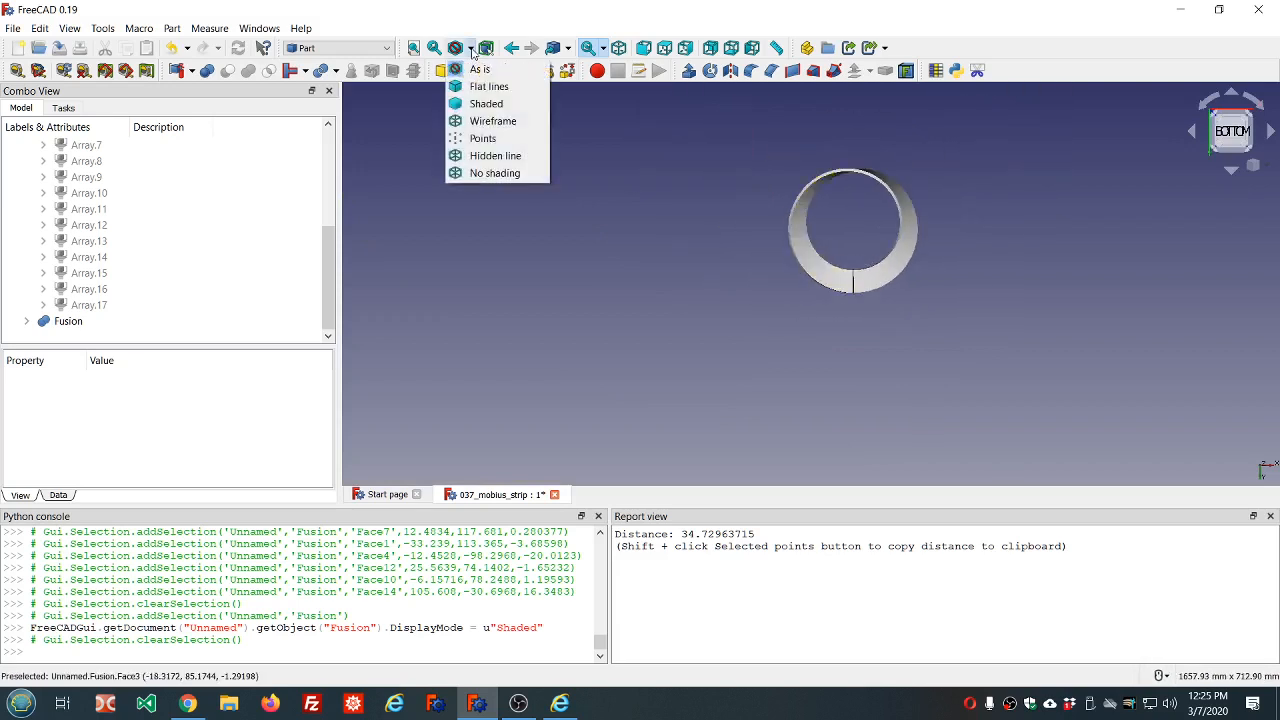
left_click(473, 120)
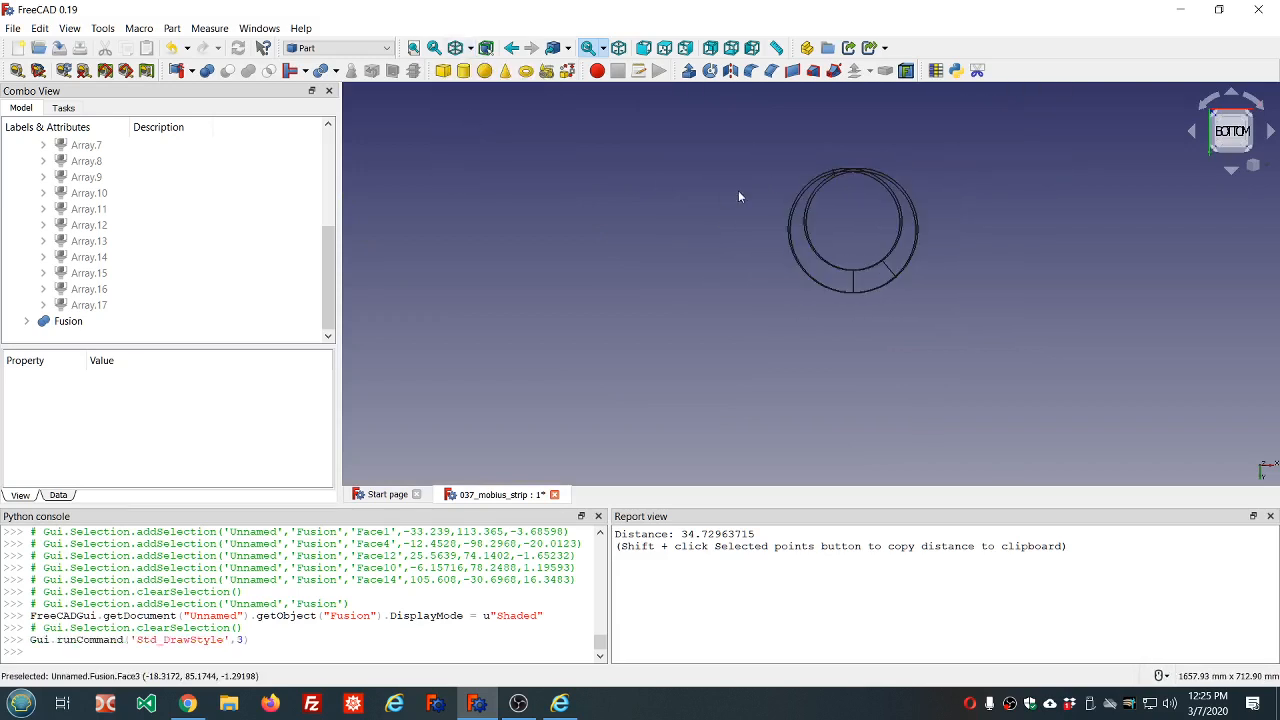
- Examine the vertical seam line in the bottom view at extreme magnification to identify which objects' edges overlap there
scroll(853, 288, "up", 5)
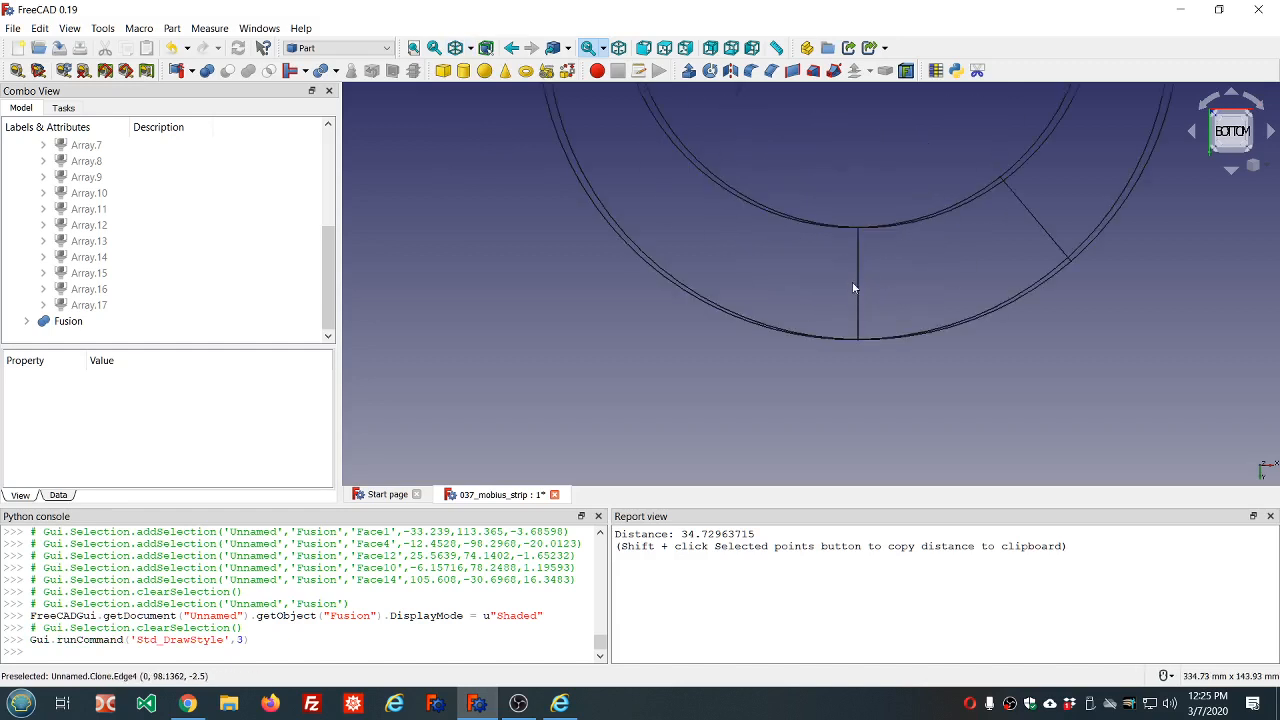
scroll(860, 283, "up", 10)
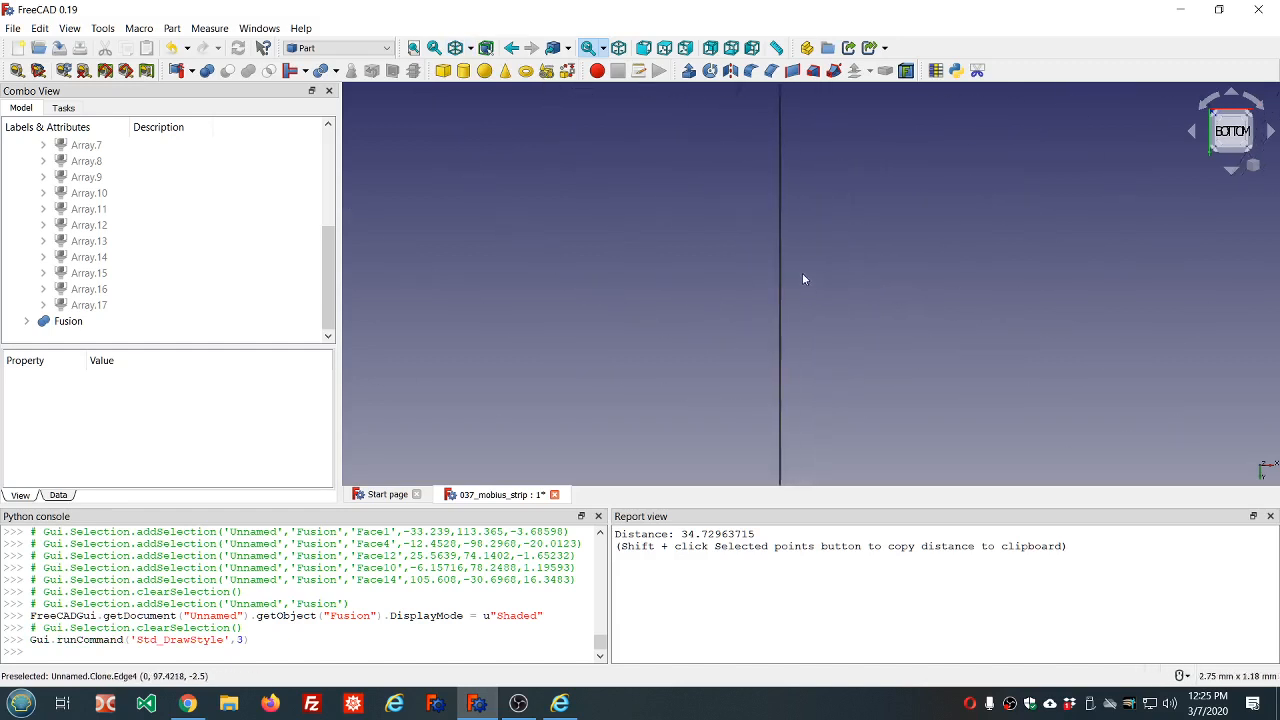
scroll(780, 271, "up", 15)
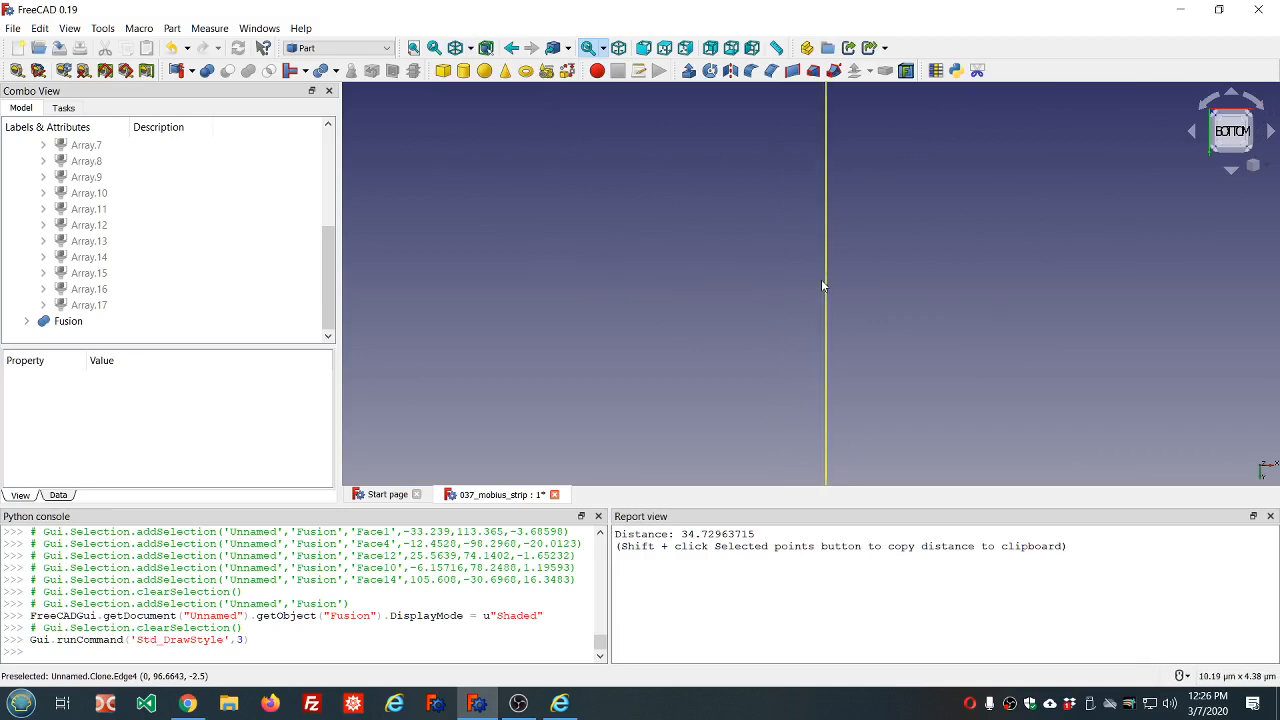
scroll(822, 282, "up", 10)
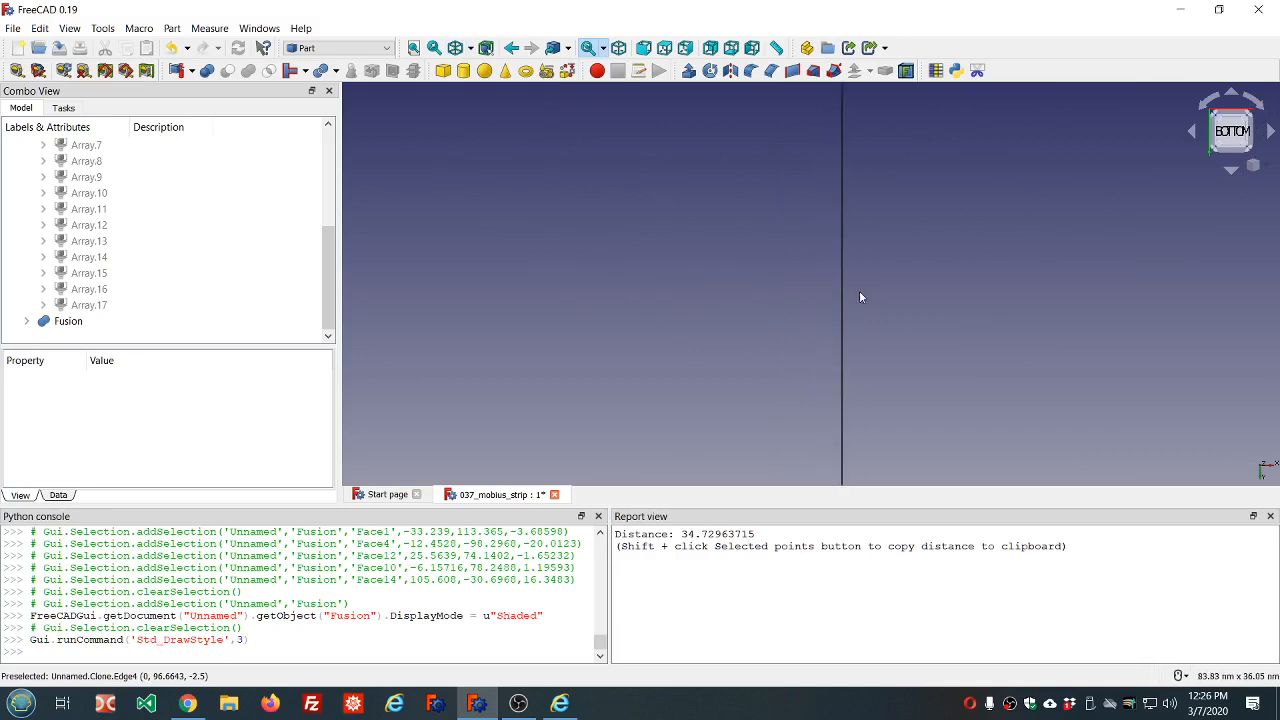
scroll(845, 290, "up", 10)
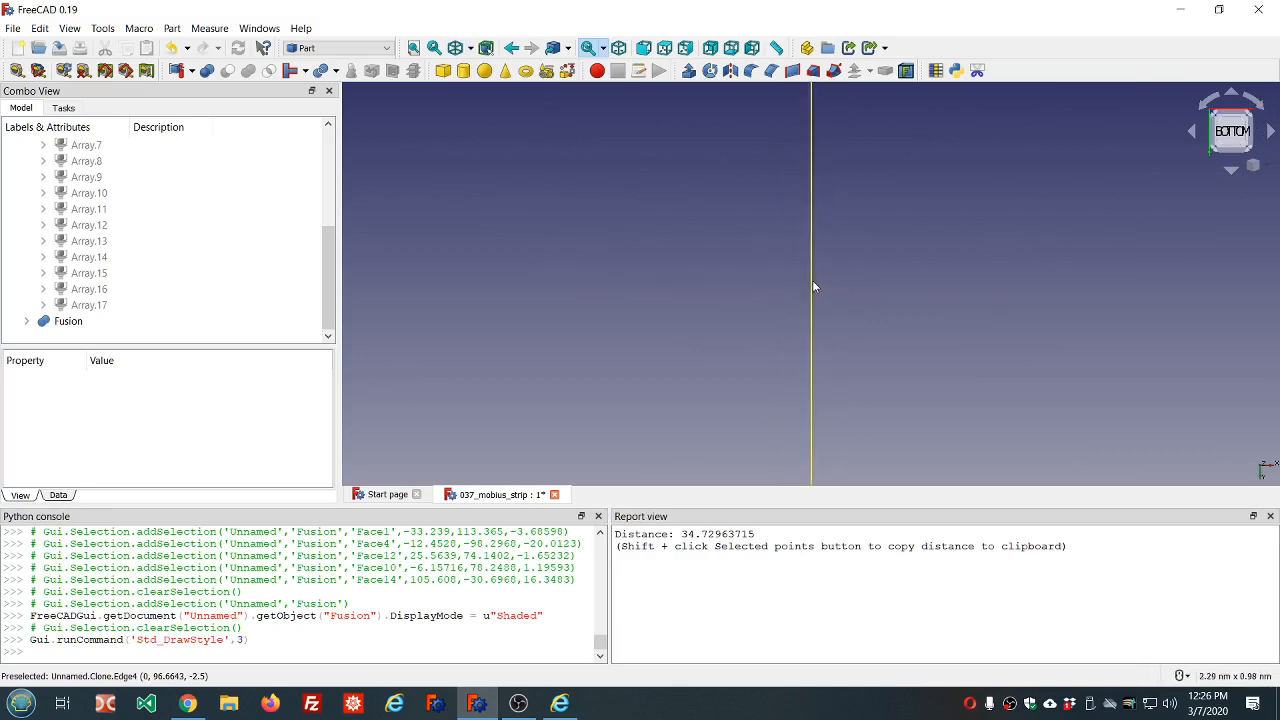
scroll(814, 287, "up", 10)
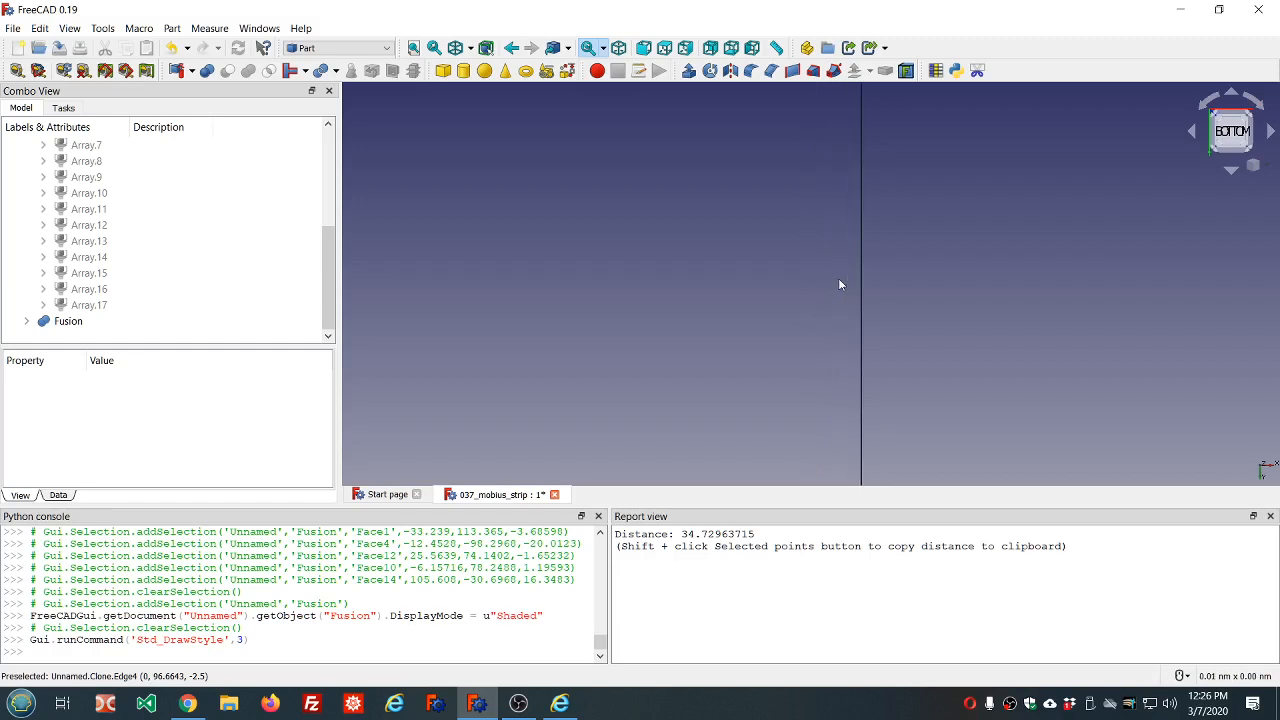
scroll(857, 289, "up", 3)
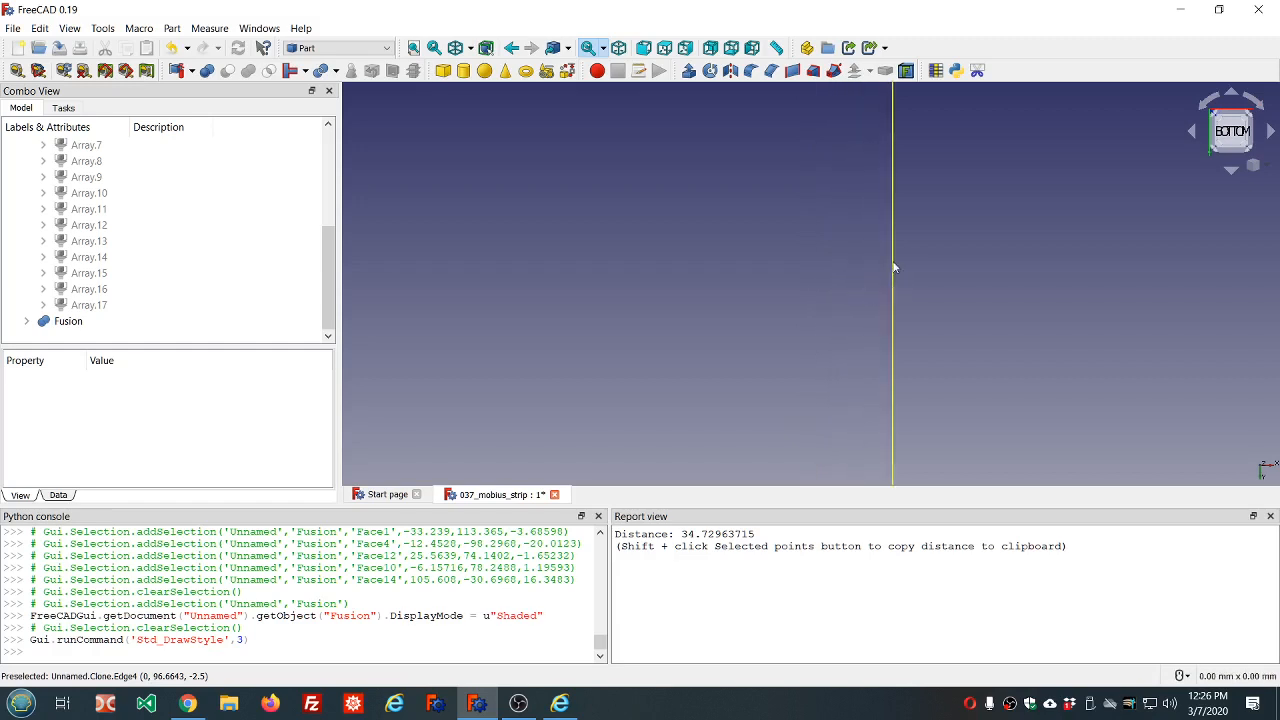
scroll(893, 262, "up", 5)
scroll(889, 265, "up", 5)
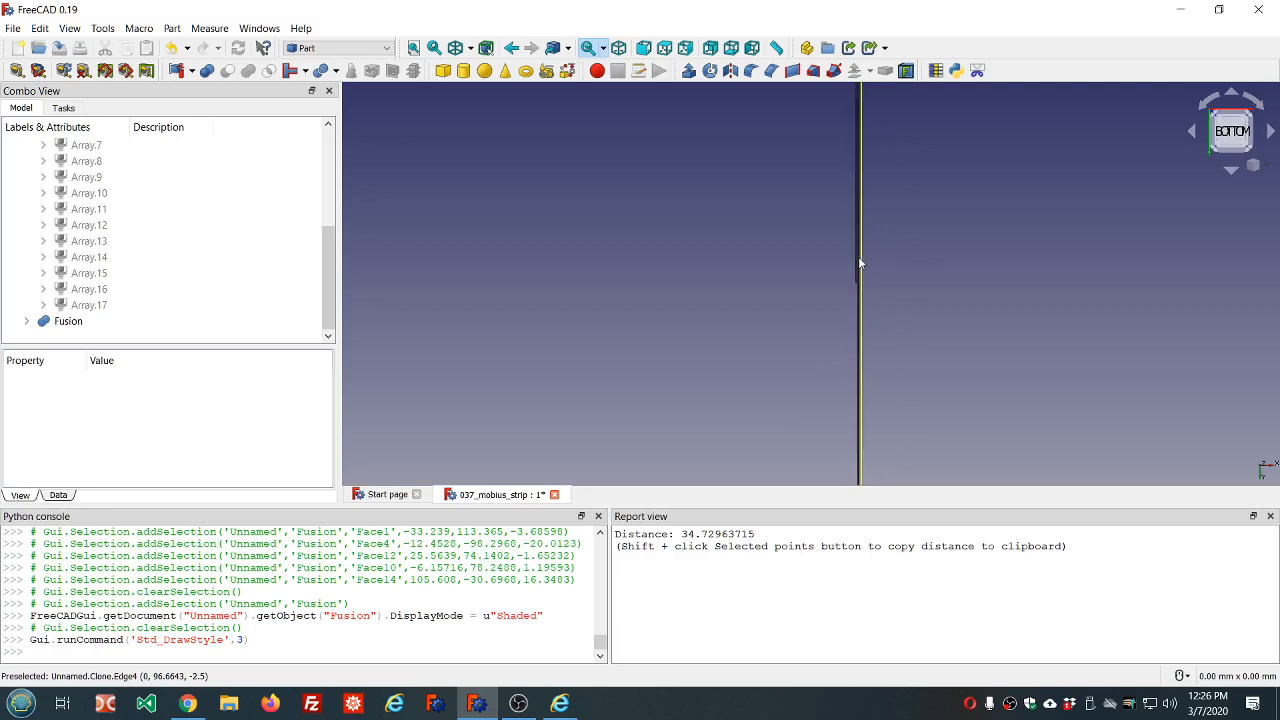
scroll(856, 262, "up", 3)
scroll(853, 262, "up", 3)
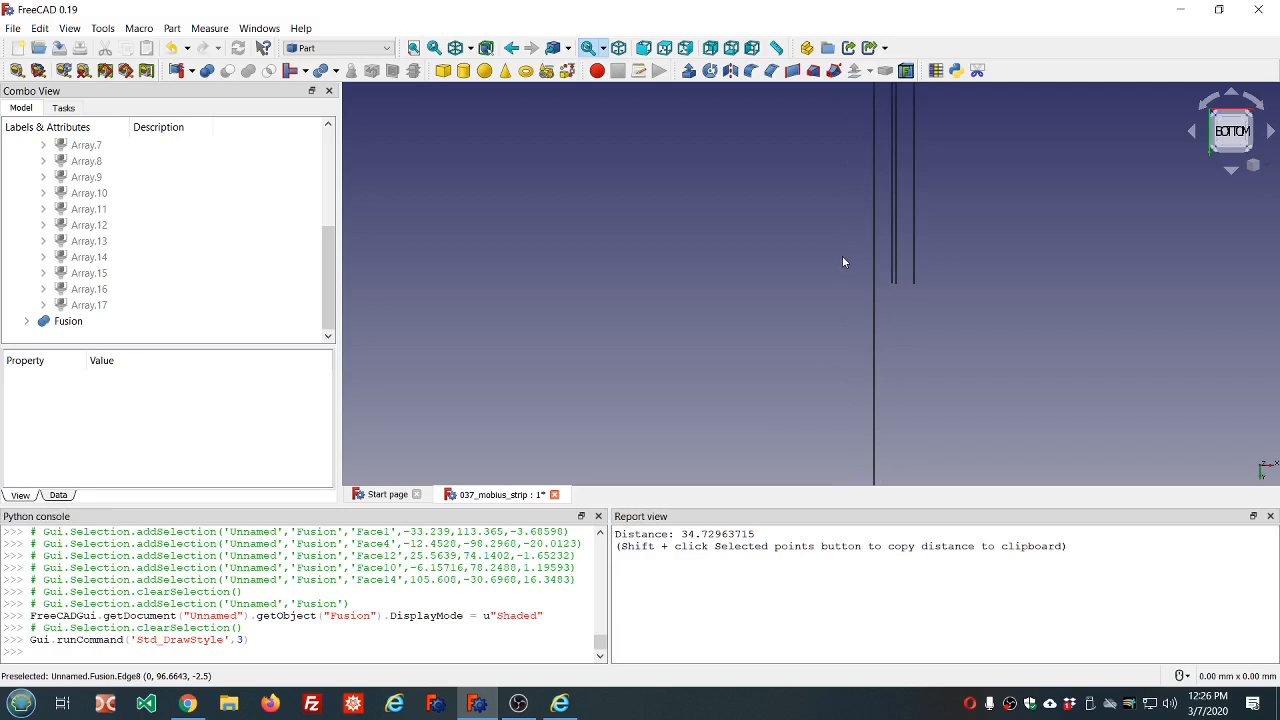
middle_click_drag(840, 314, 831, 410)
middle_click_drag(829, 129, 830, 150)
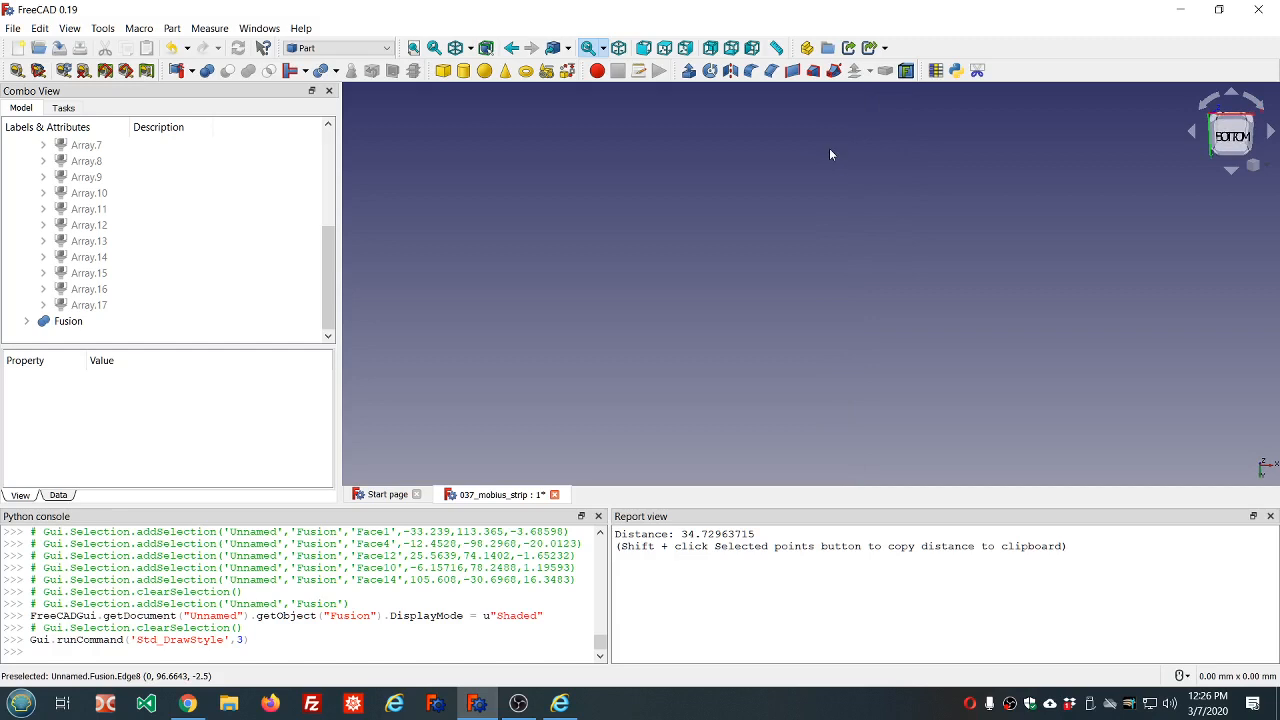
left_click(1231, 136)
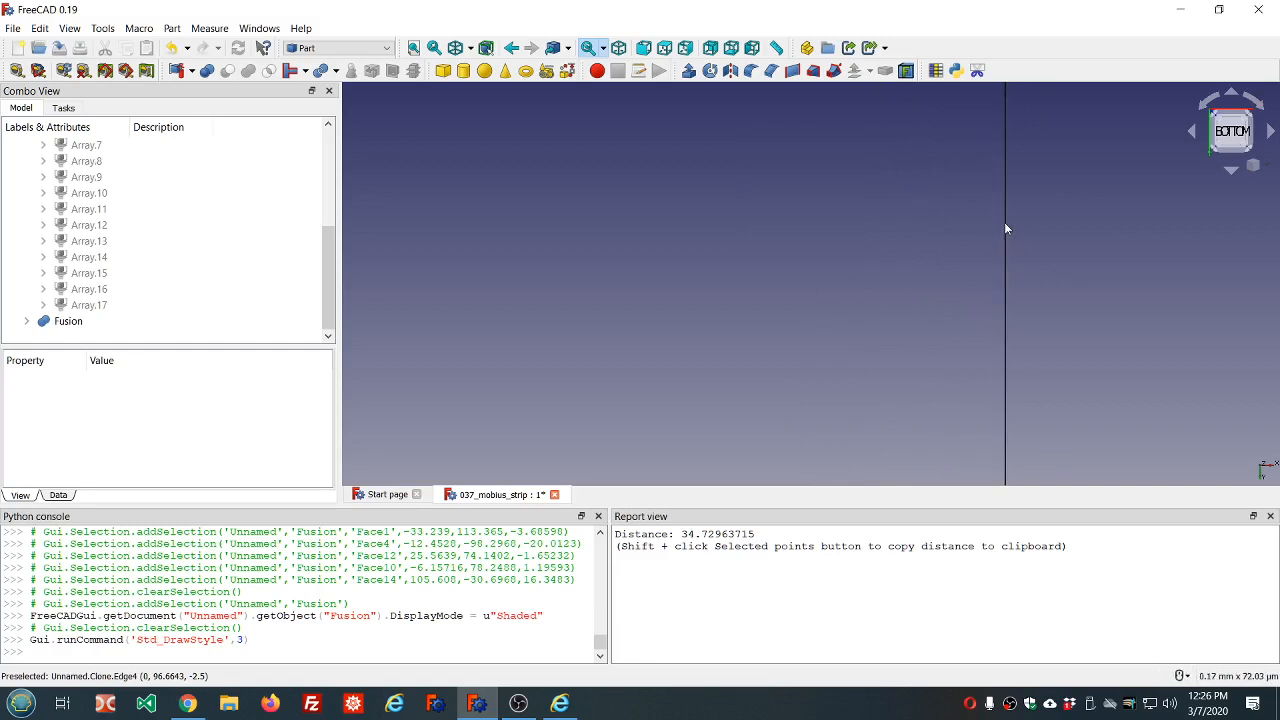
- Select Array.018 inside the Fusion's Loft002 and return the draw style of the view to As is
scroll(1006, 228, "down", 20)
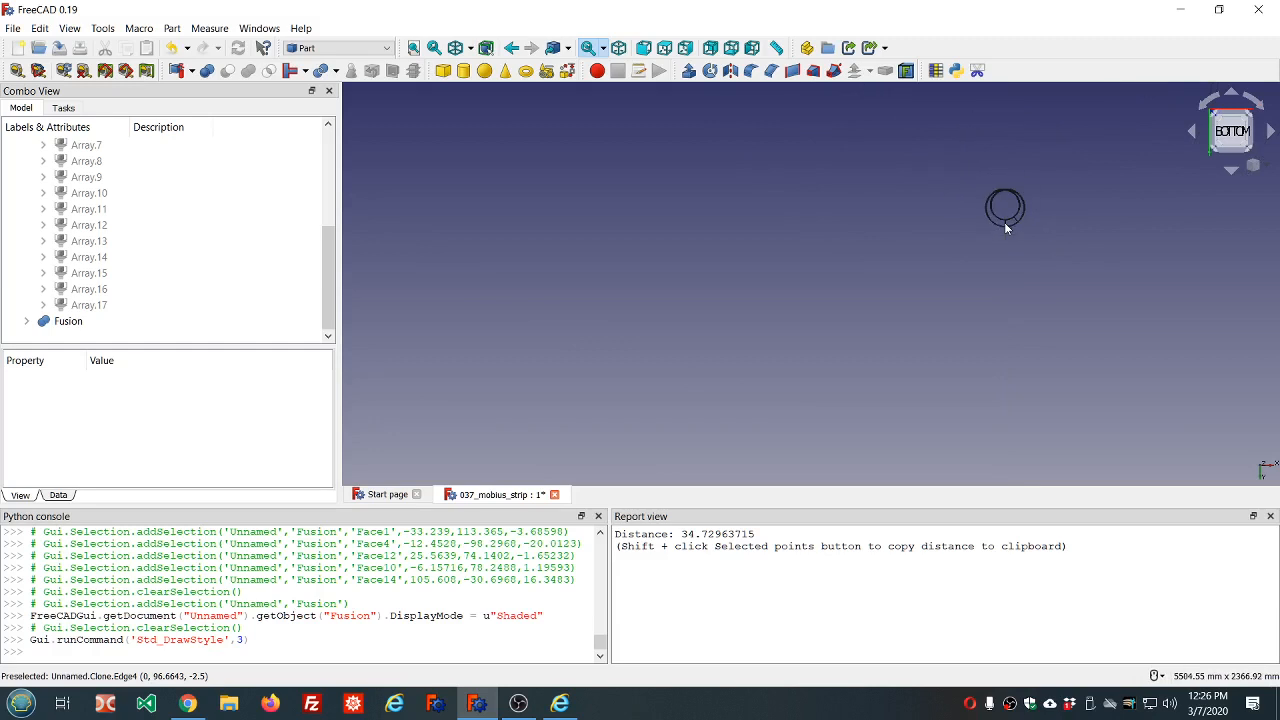
scroll(1025, 186, "up", 6)
scroll(1004, 200, "down", 2)
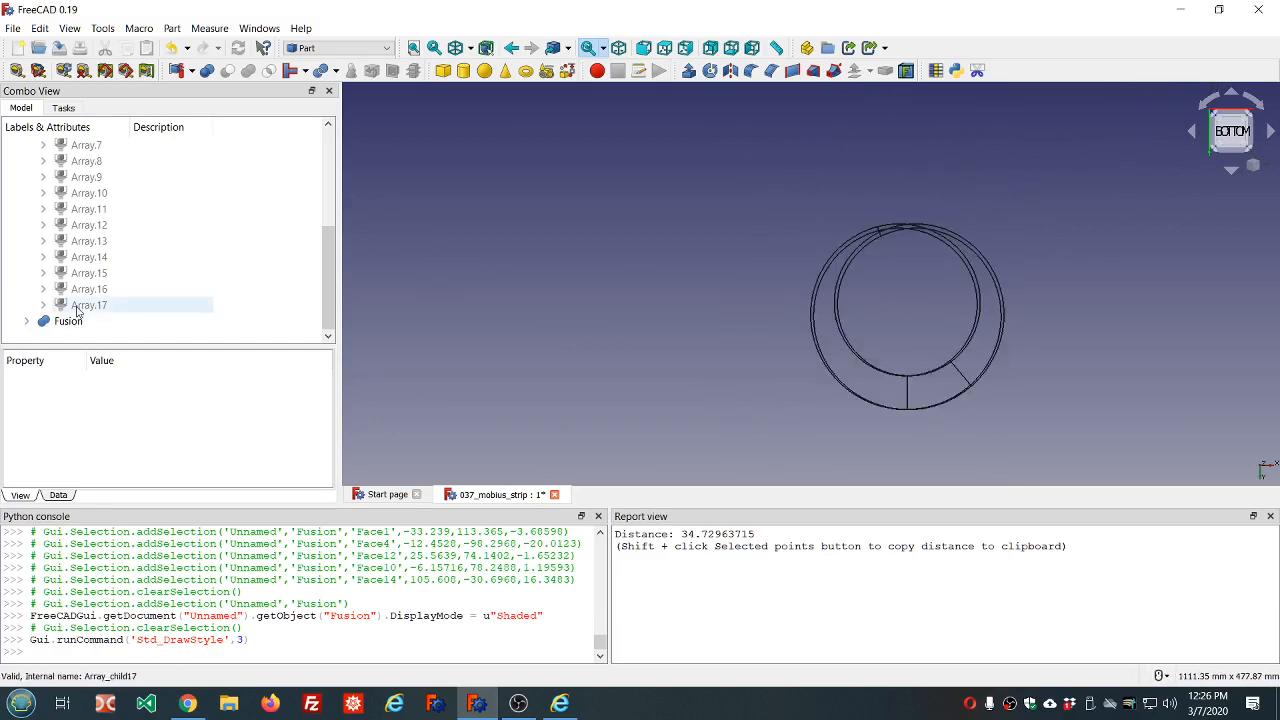
left_click(28, 322)
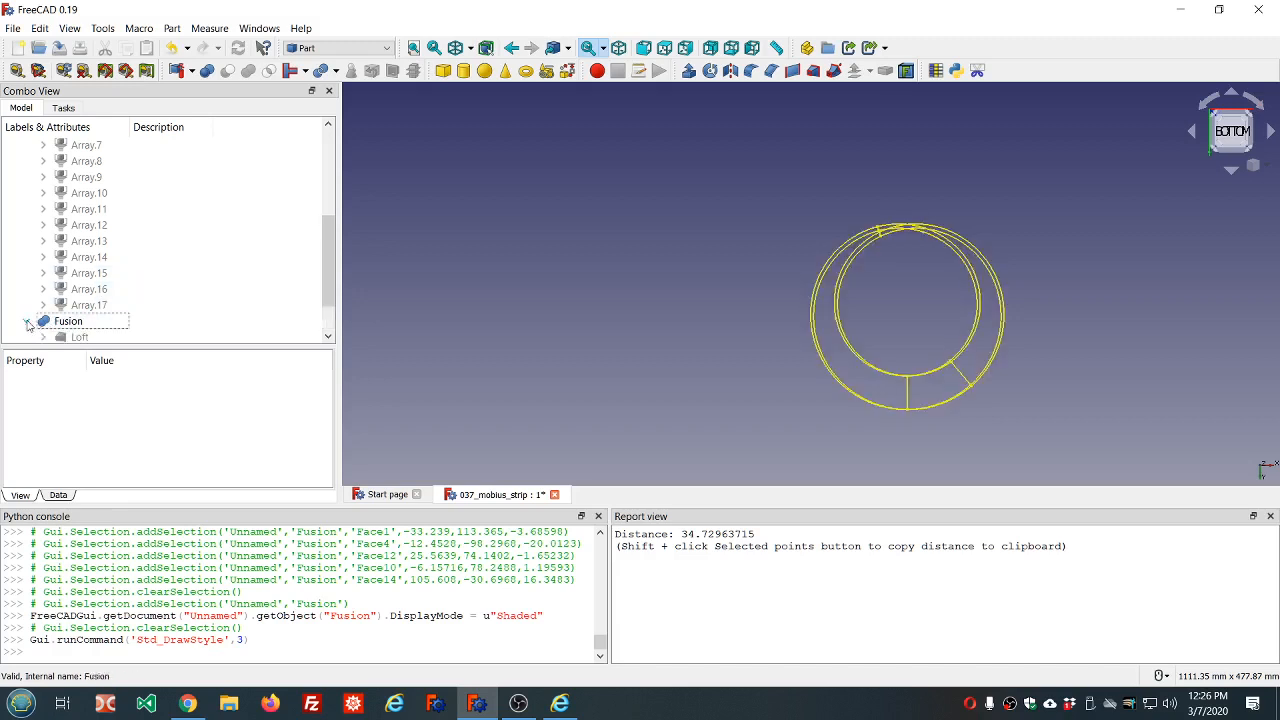
scroll(155, 285, "up", 4)
scroll(155, 285, "down", 5)
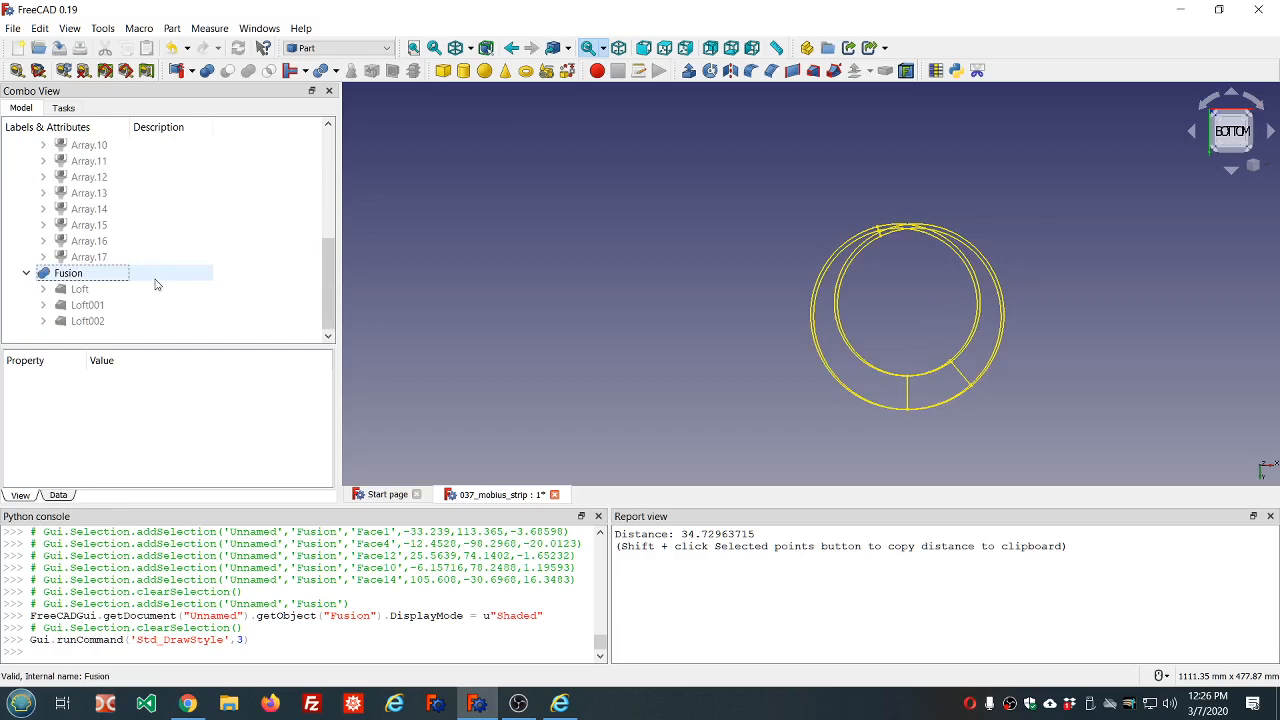
left_click(43, 321)
scroll(193, 301, "down", 1)
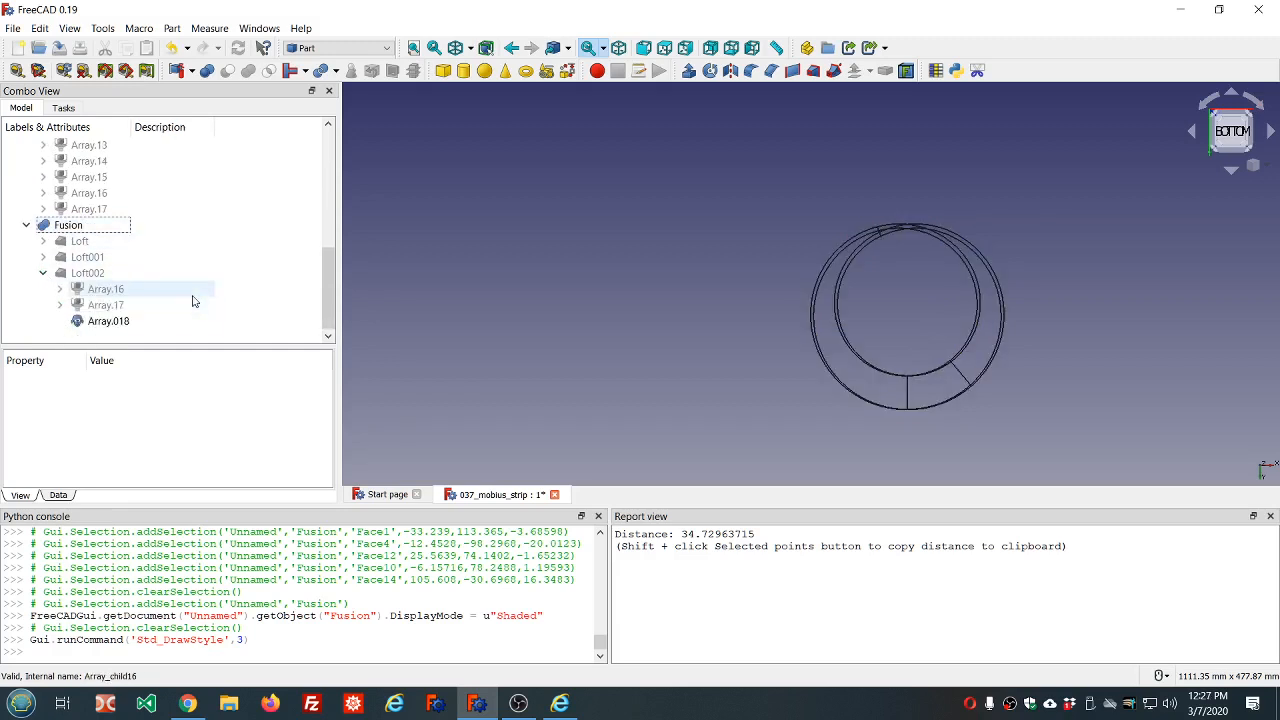
left_click(101, 322)
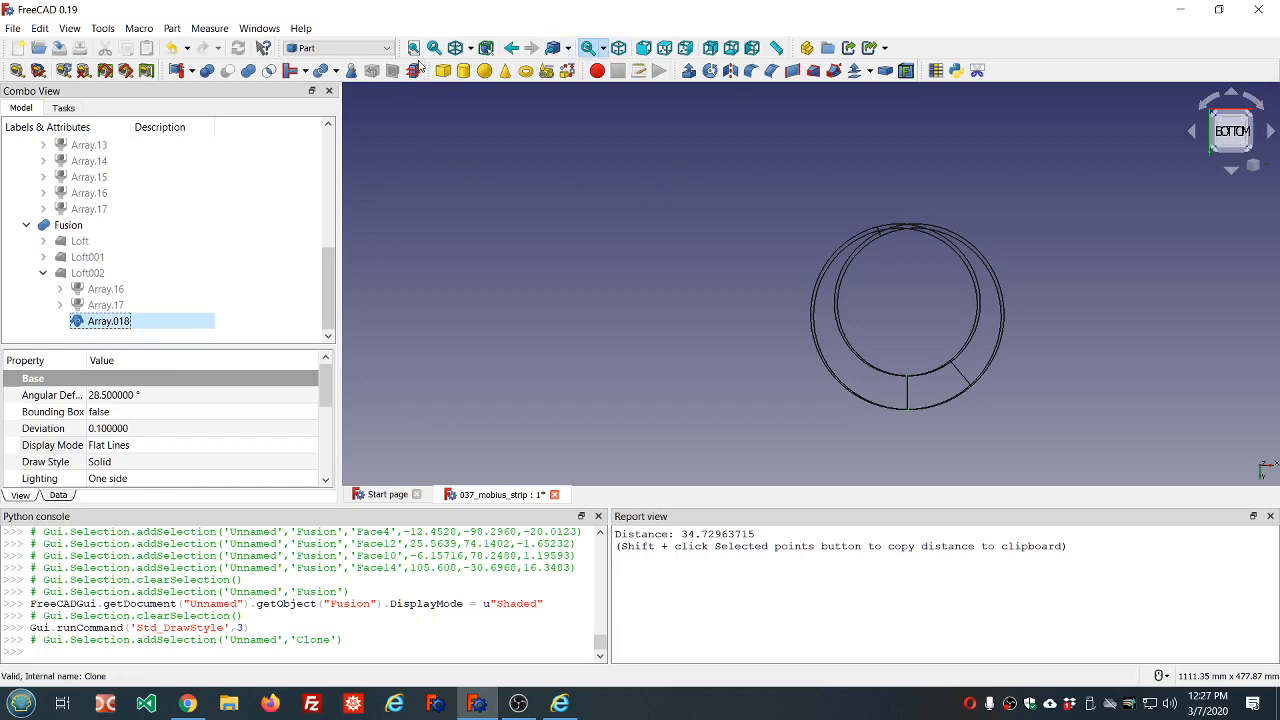
left_click(470, 49)
left_click(478, 70)
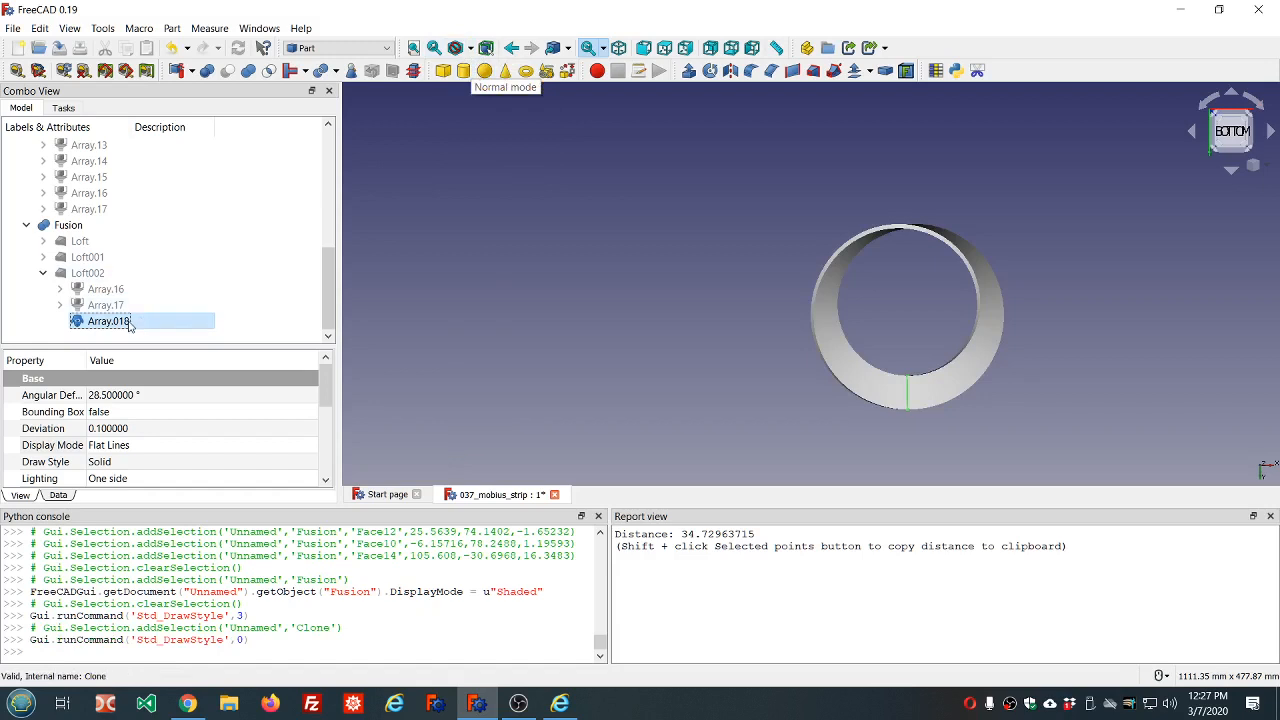
- Reset the placement of Array.018 to zero translation and zero rotation
left_click(60, 496)
left_click(248, 447)
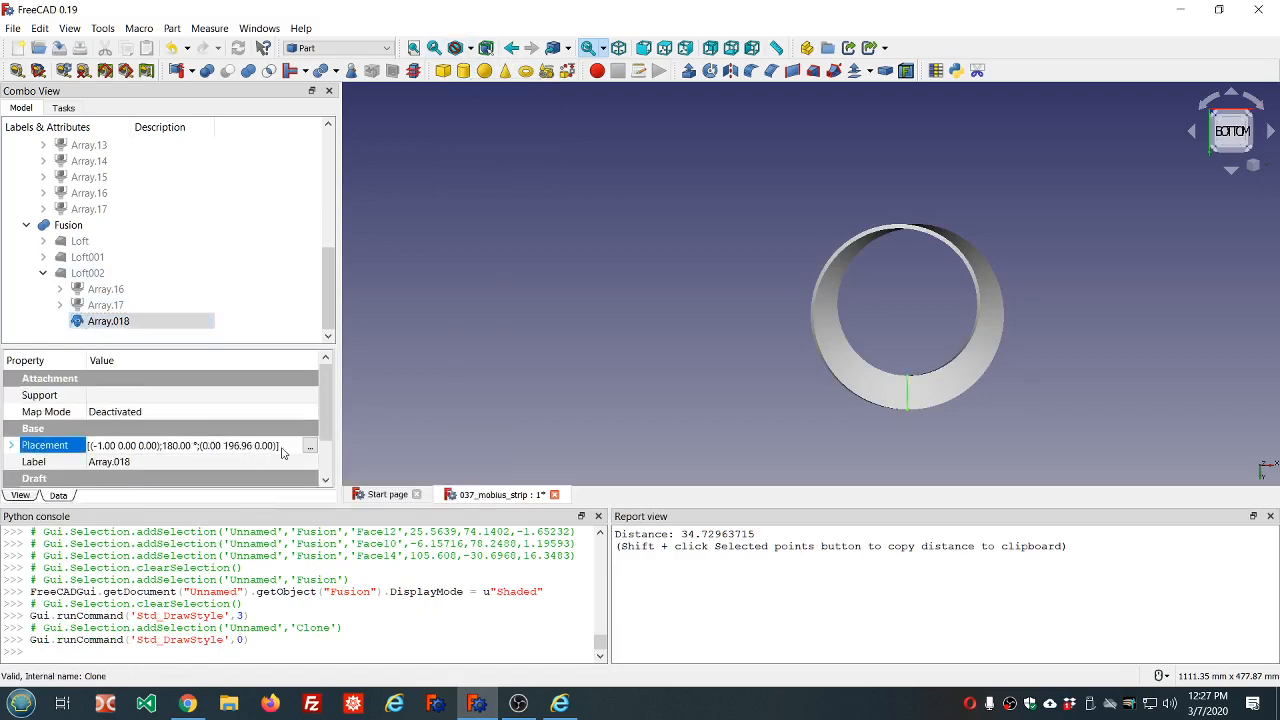
left_click(310, 446)
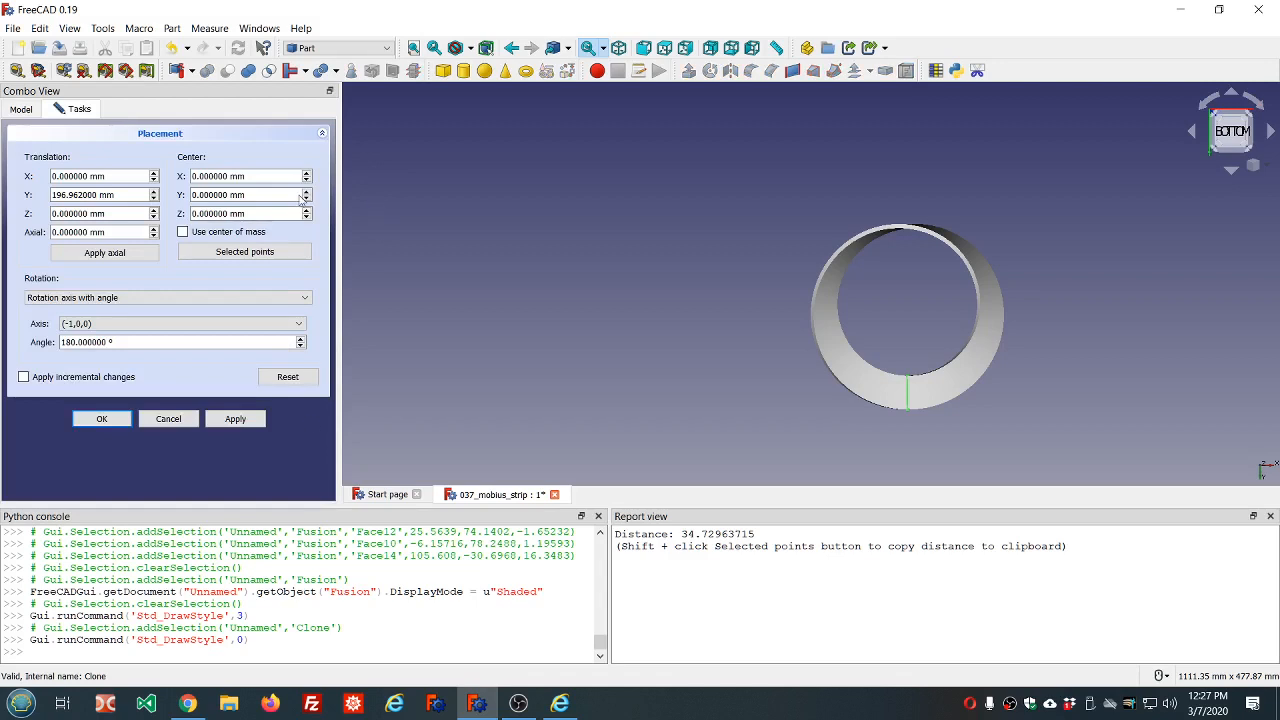
left_click(287, 378)
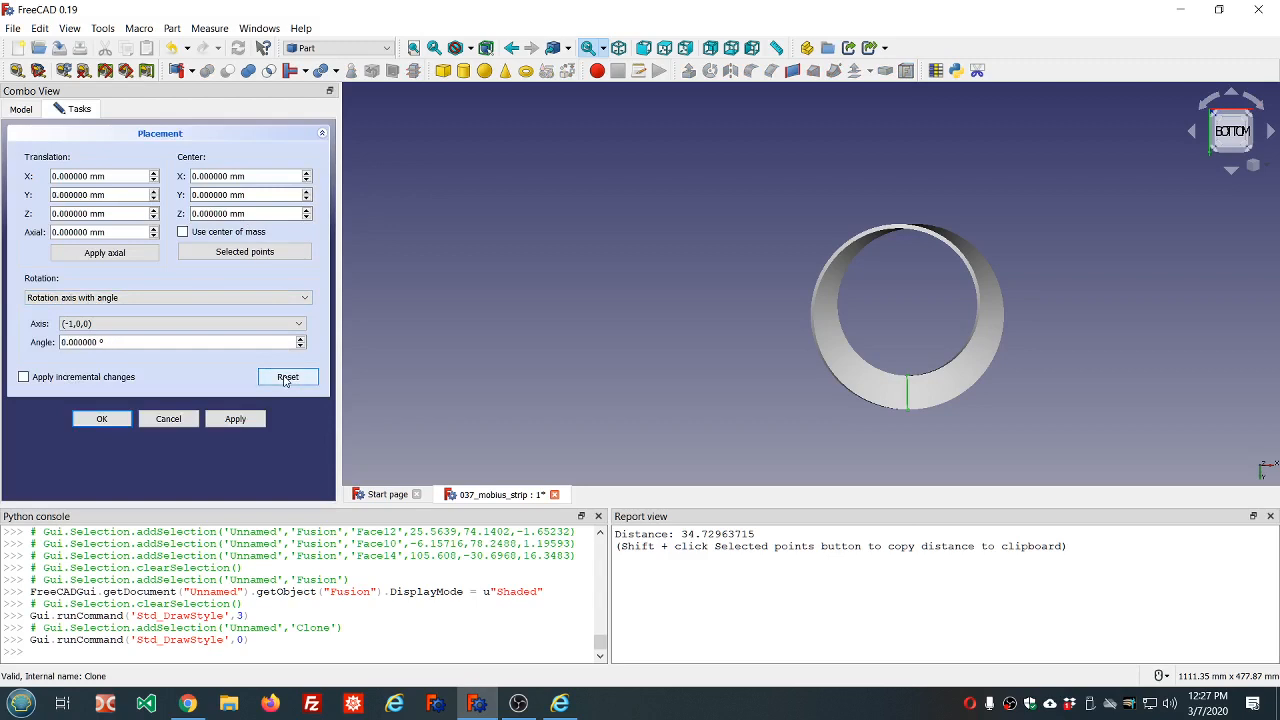
left_click(102, 419)
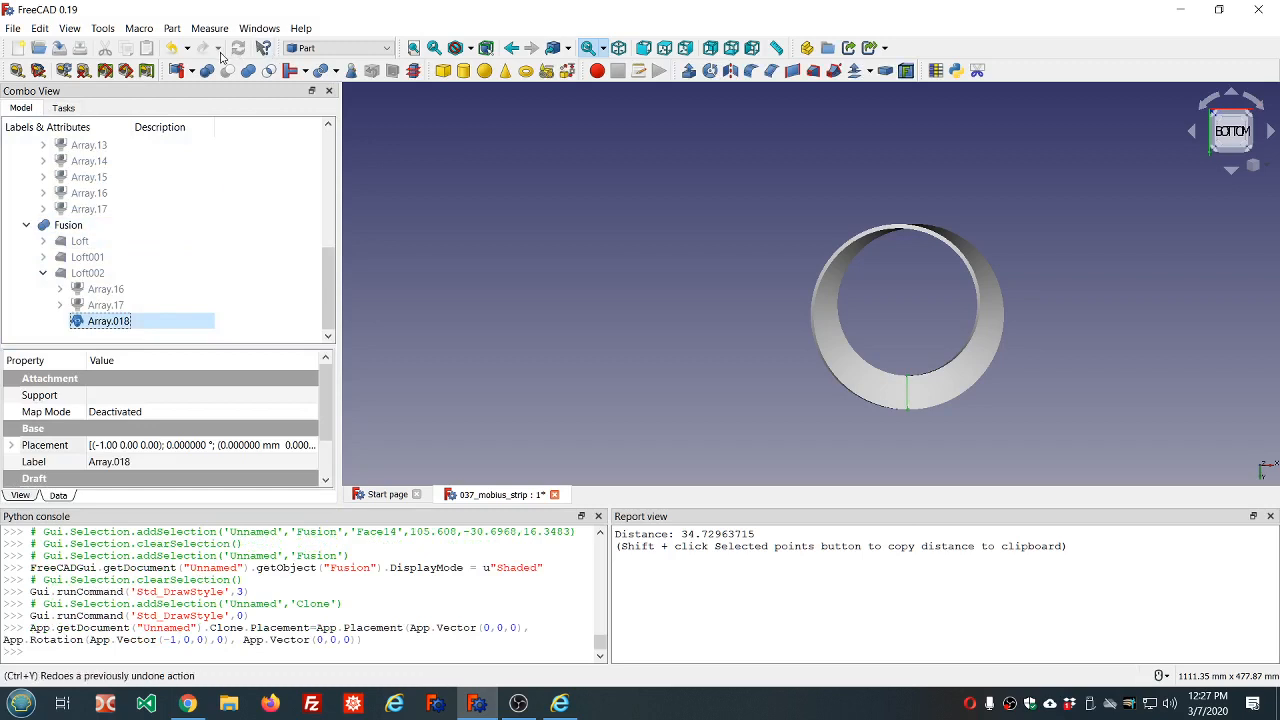
- Mark the whole 037_mobius_strip document for recompute and refresh it
scroll(134, 208, "up", 10)
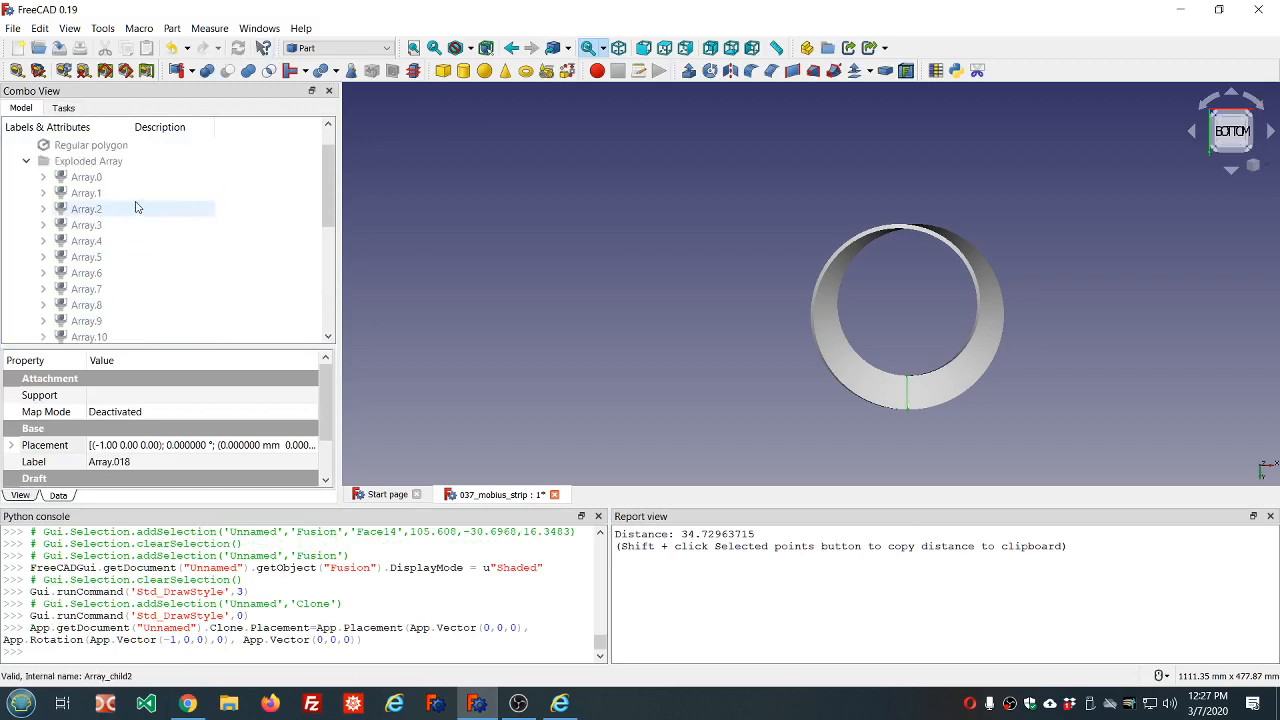
left_click(102, 160)
right_click(102, 160)
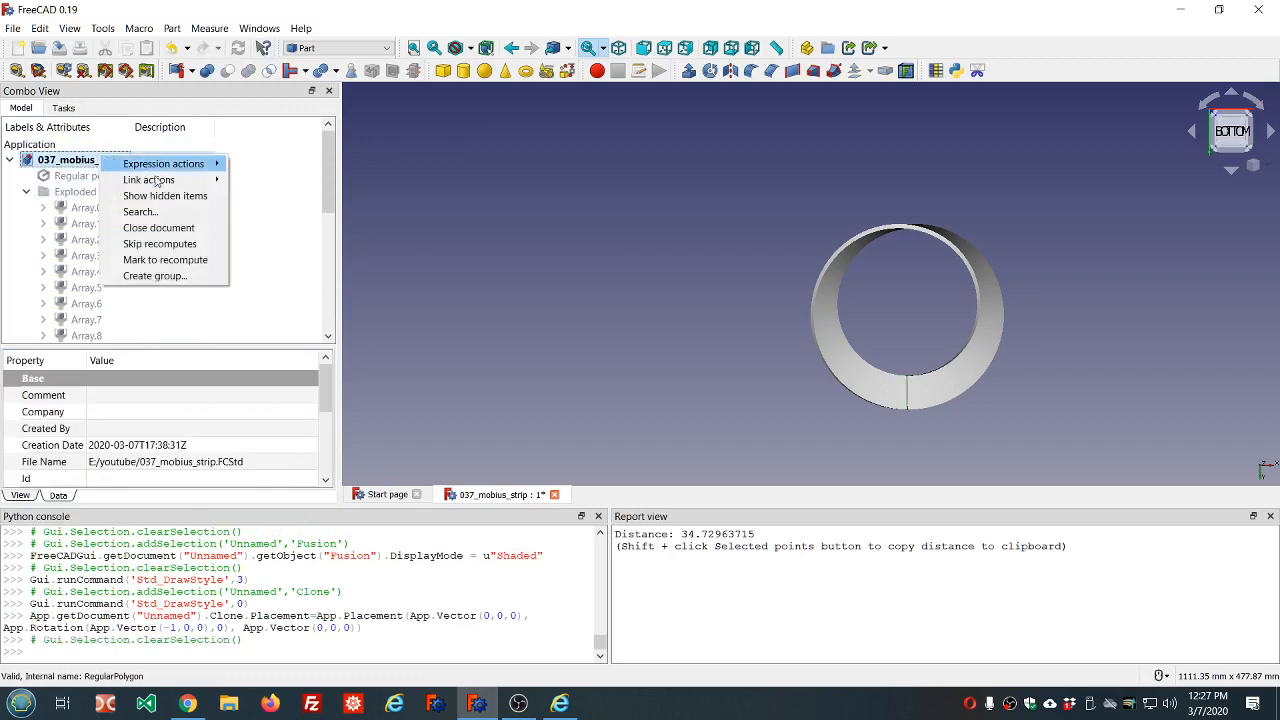
left_click(160, 269)
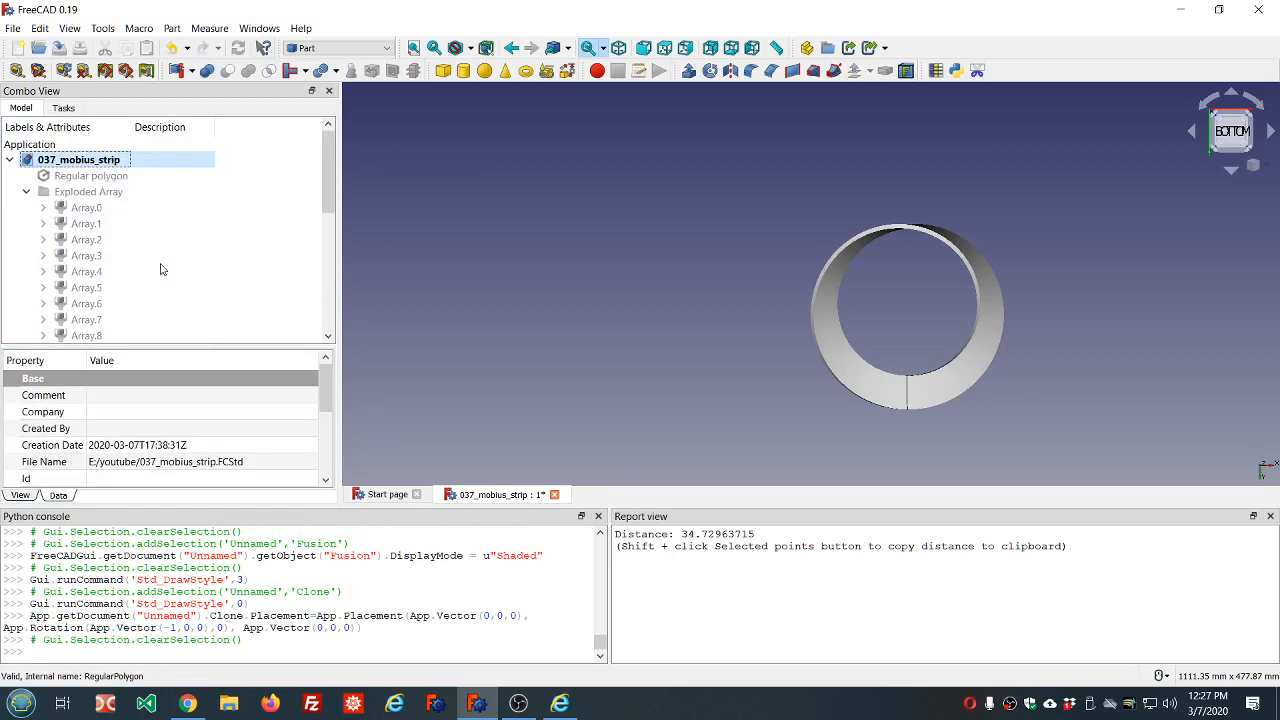
left_click(238, 48)
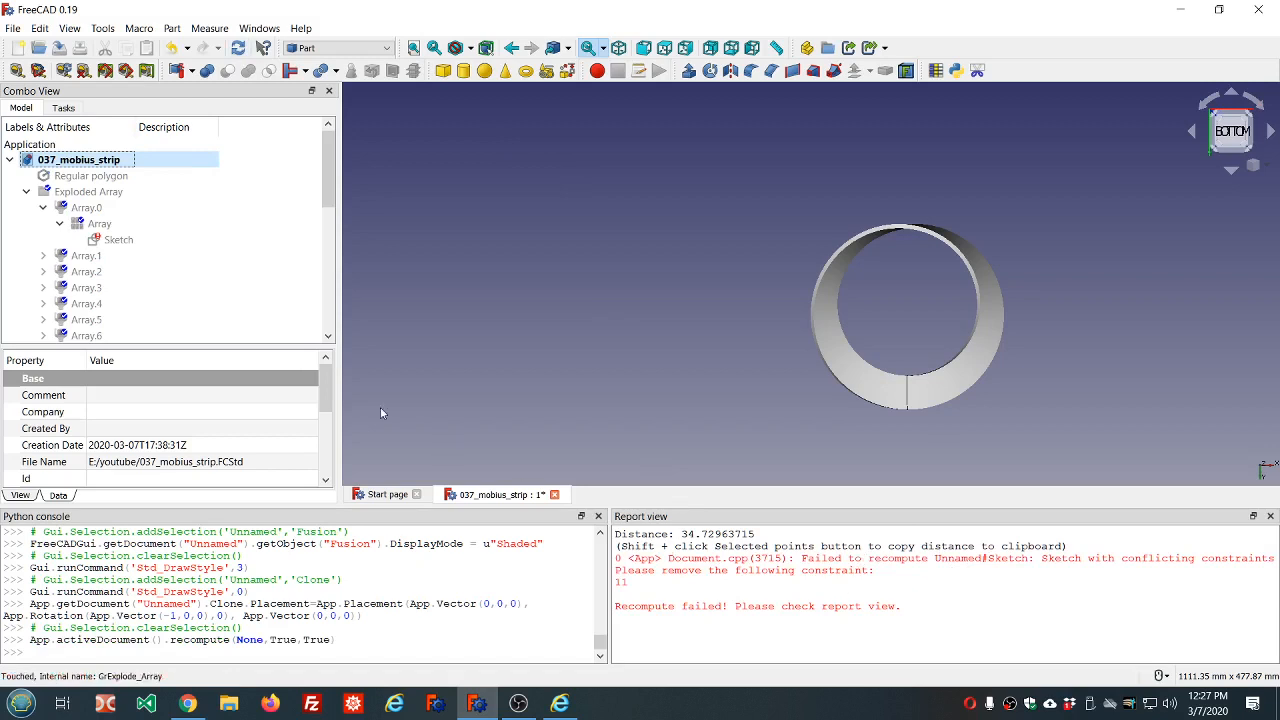
- Open the Sketch under Array.0 for editing and select the conflicting Constraint11 in its constraint list
left_click(121, 242)
double_click(121, 242)
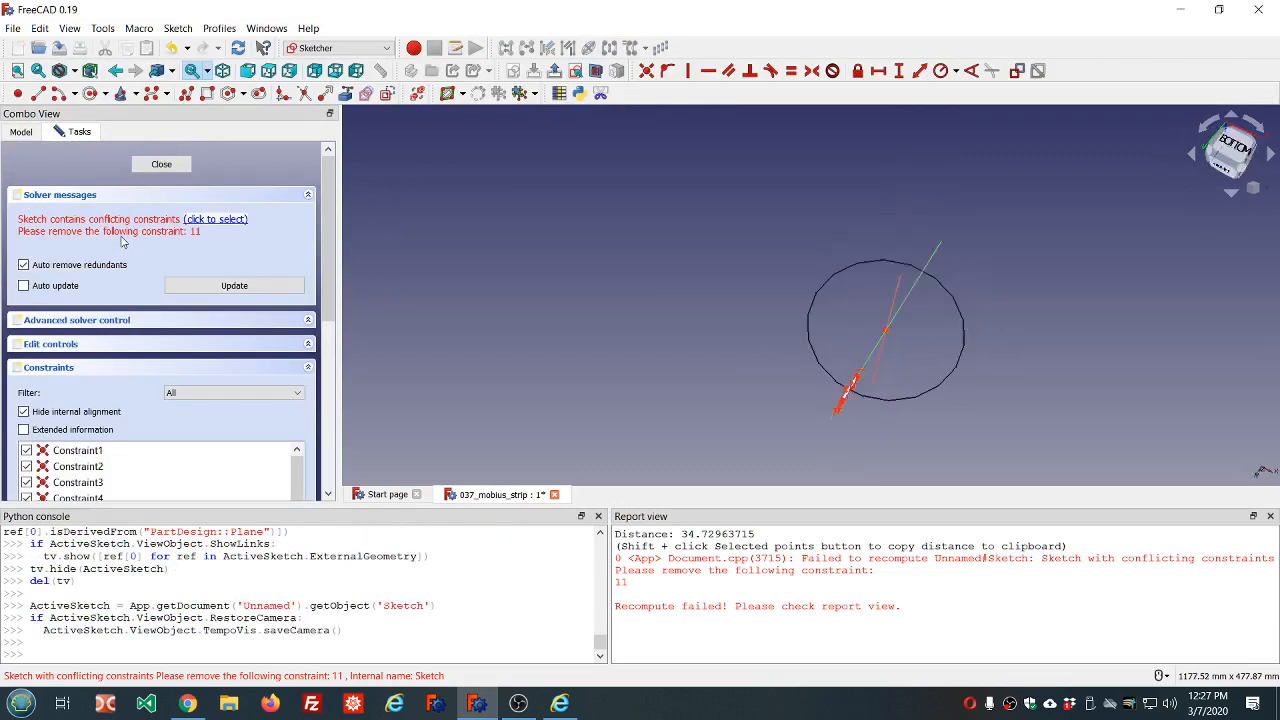
left_click_drag(339, 210, 341, 311)
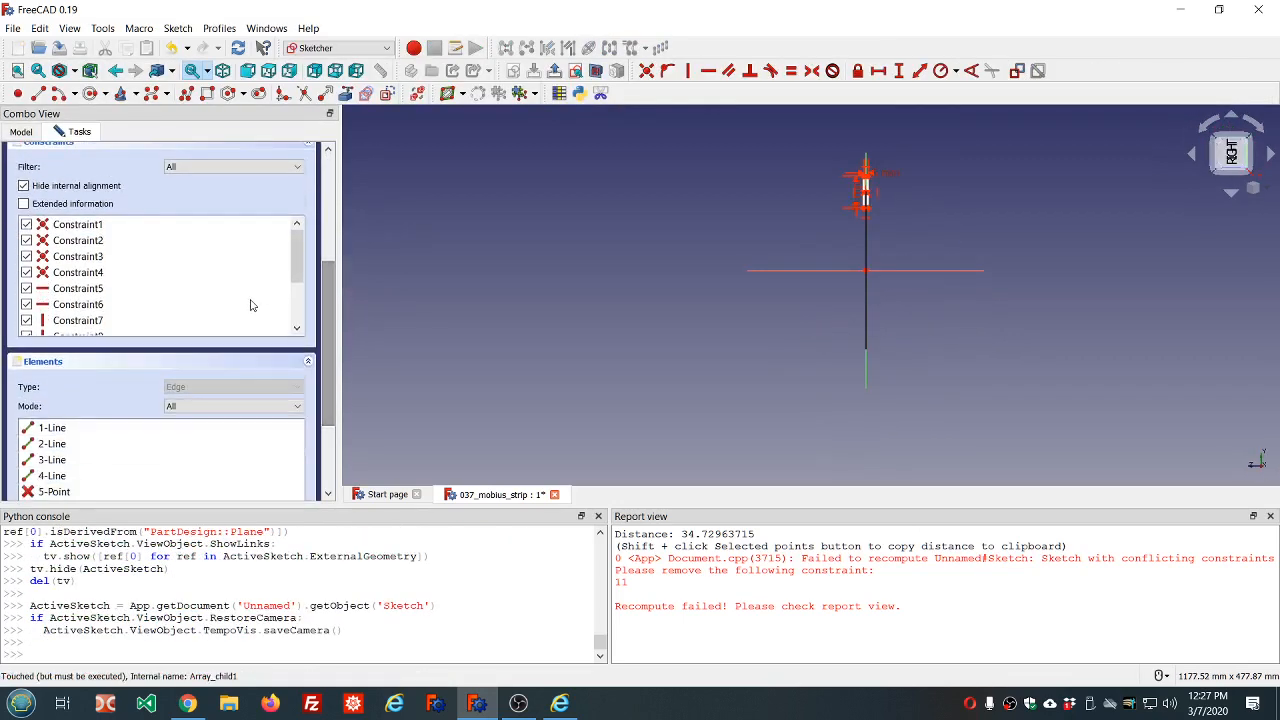
scroll(250, 304, "down", 2)
left_click(110, 305)
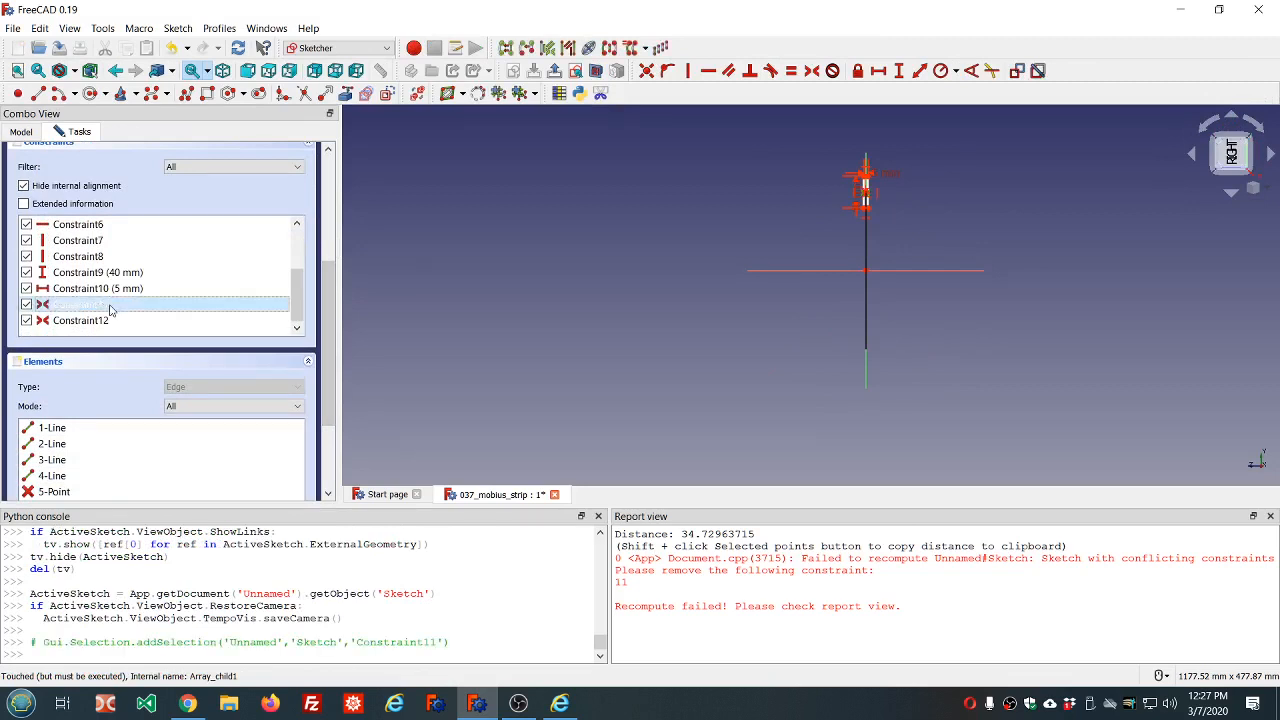
- Examine the narrow rectangle and its centre point up close to see what Constraint11 acts on
scroll(870, 190, "up", 5)
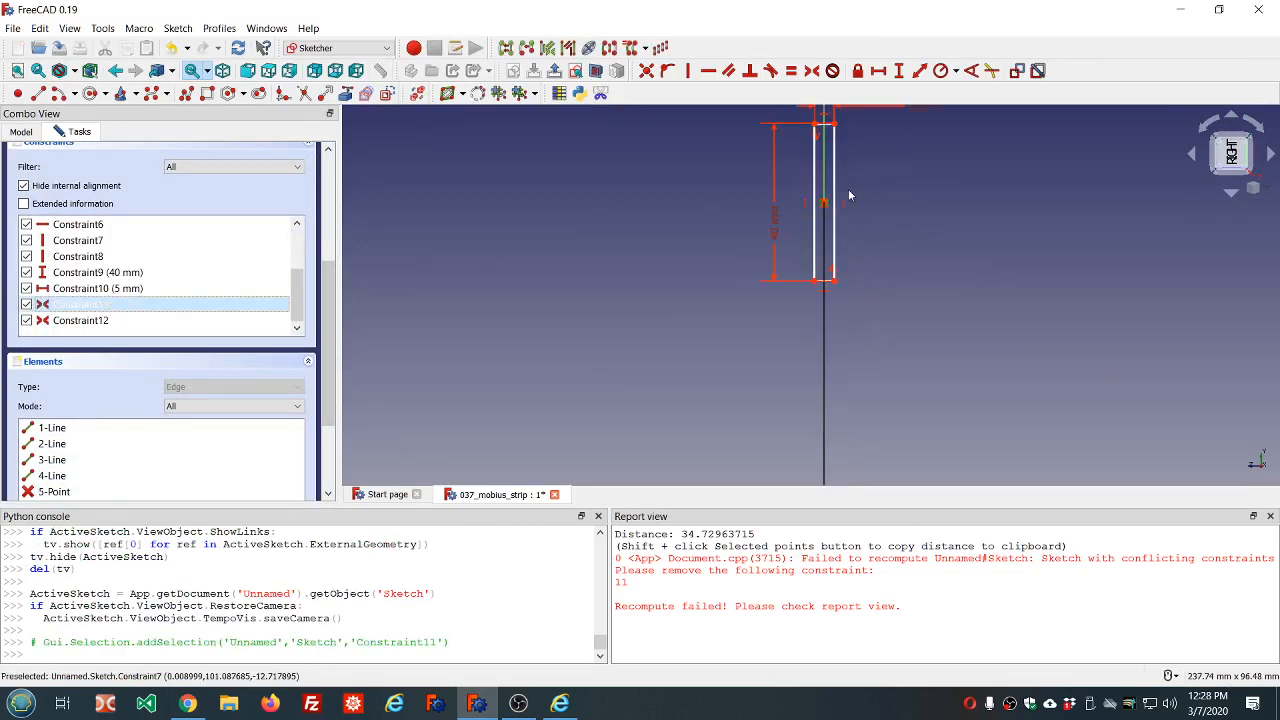
scroll(840, 175, "down", 4)
scroll(830, 172, "up", 6)
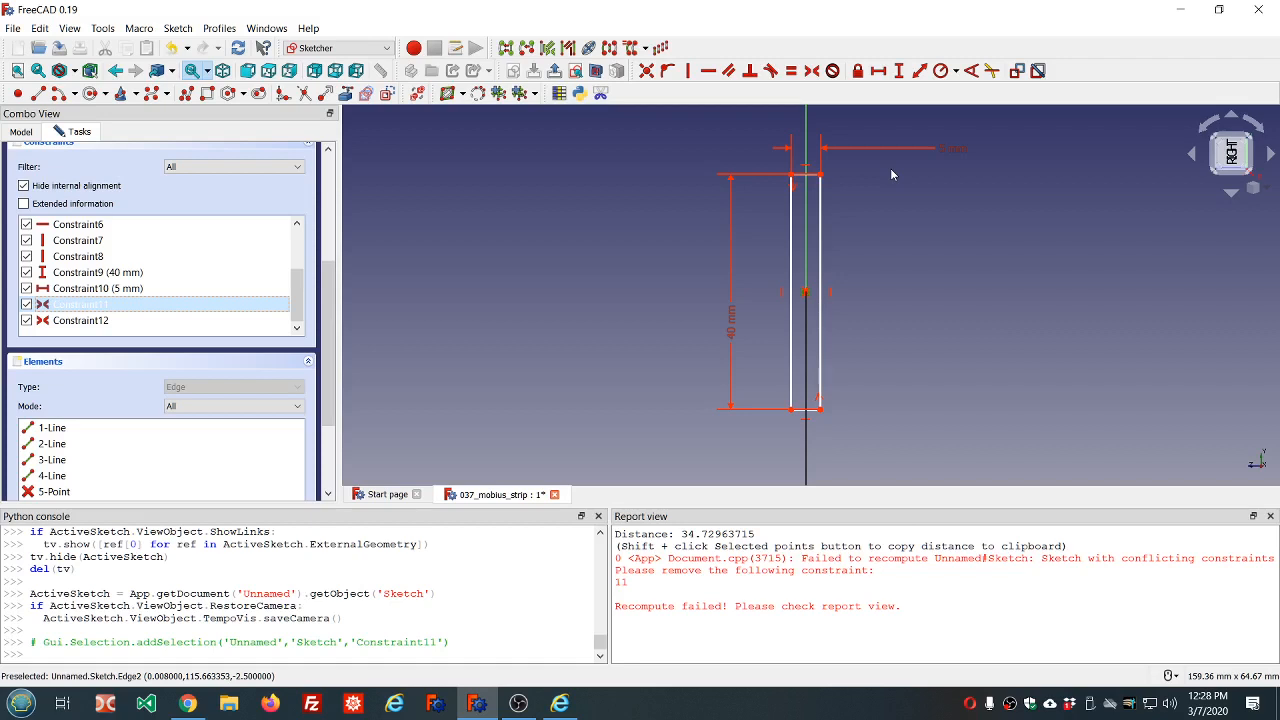
scroll(846, 313, "up", 4)
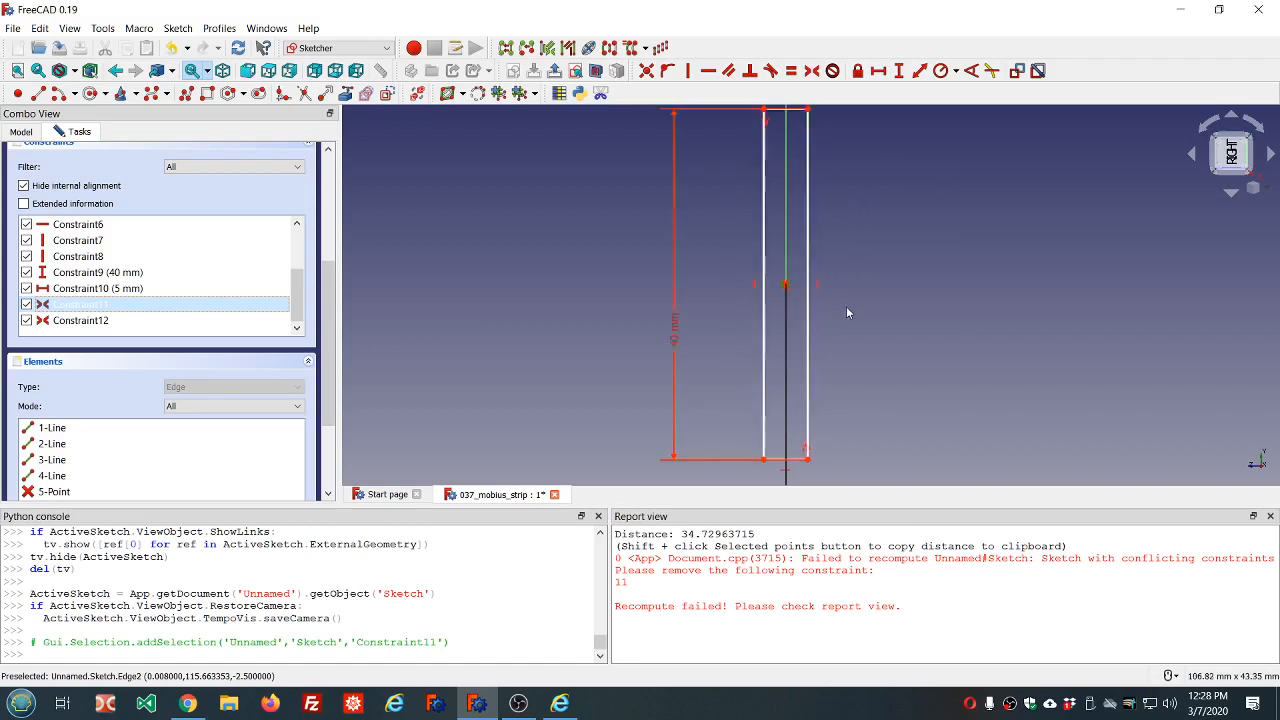
scroll(755, 268, "down", 5)
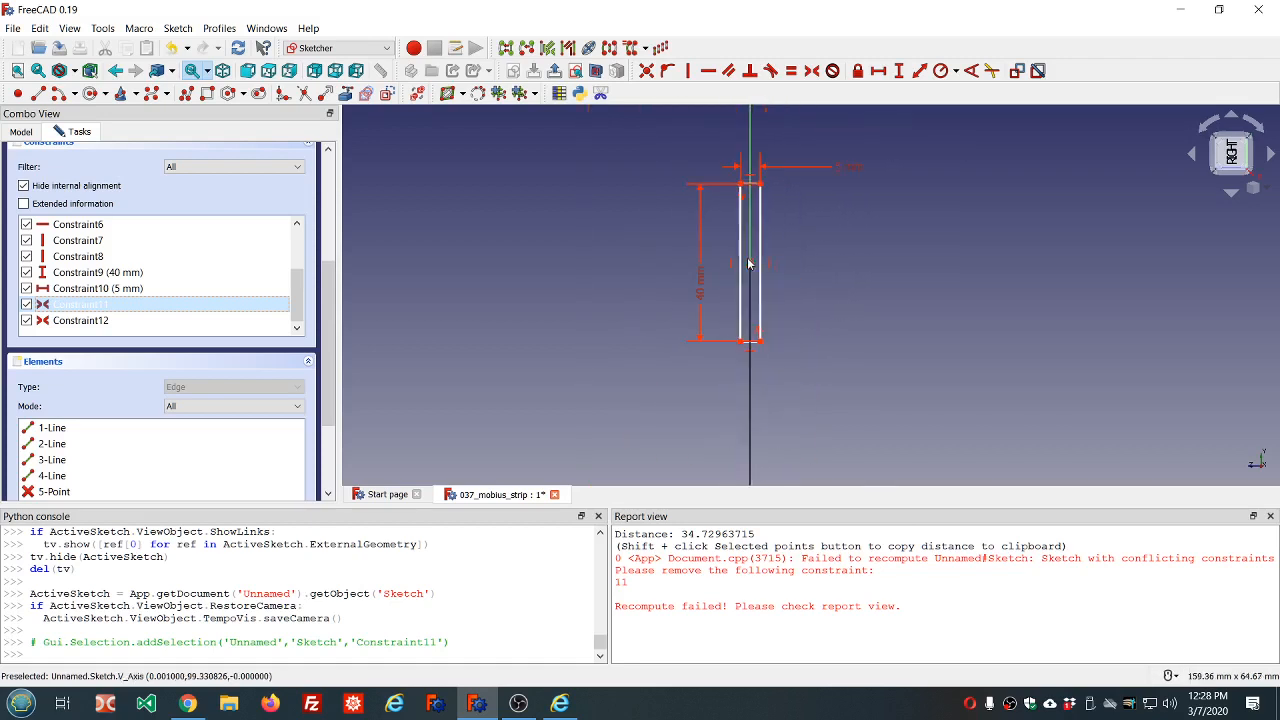
scroll(750, 266, "up", 5)
scroll(749, 266, "down", 5)
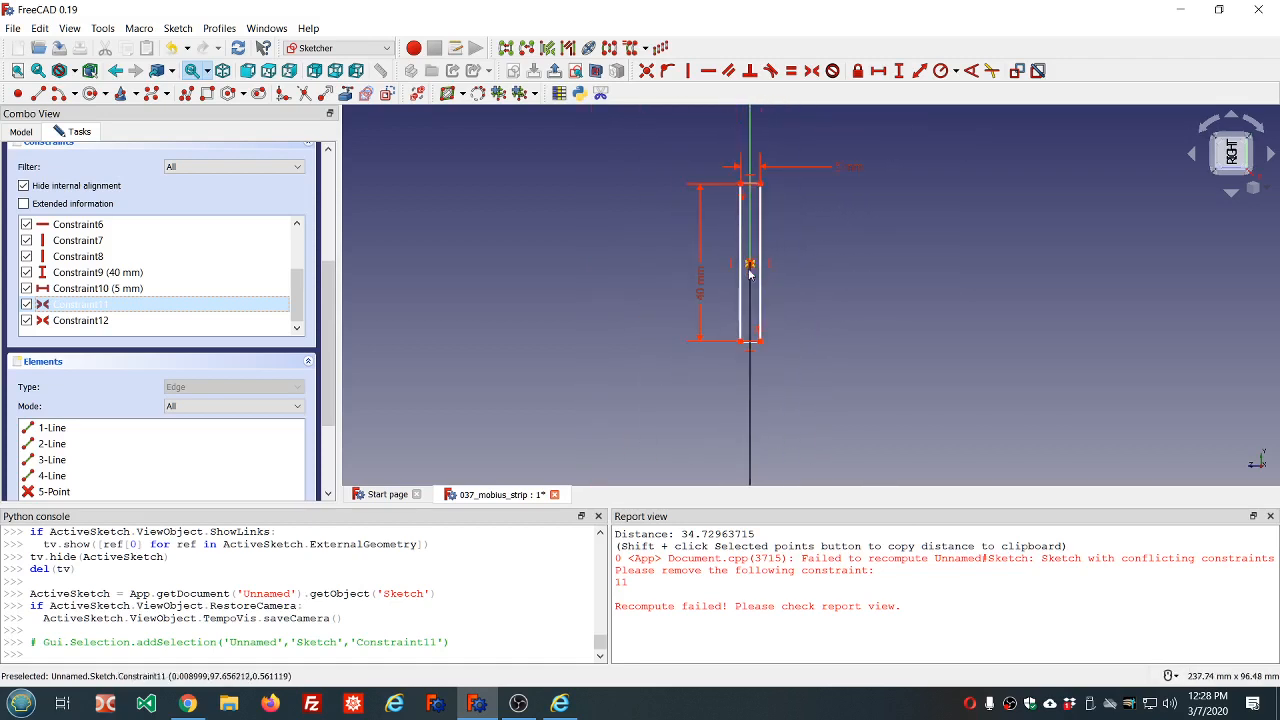
scroll(750, 265, "up", 5)
scroll(750, 265, "down", 4)
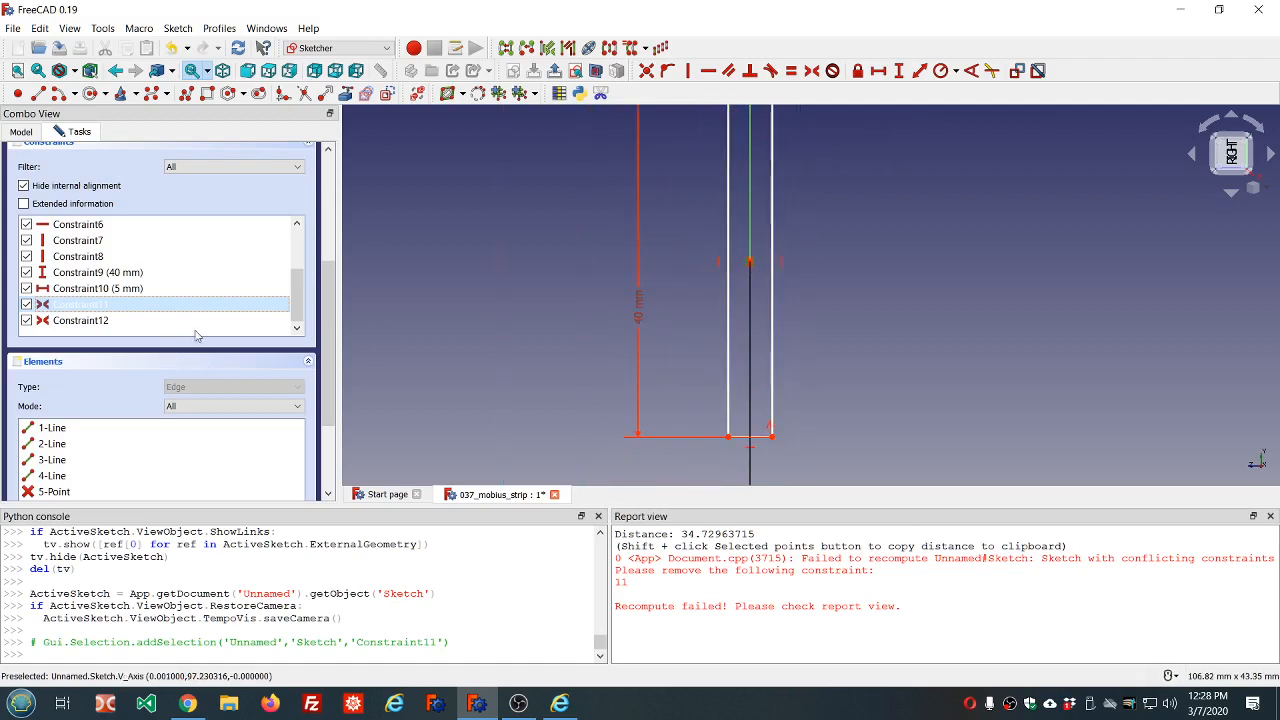
scroll(485, 285, "down", 2)
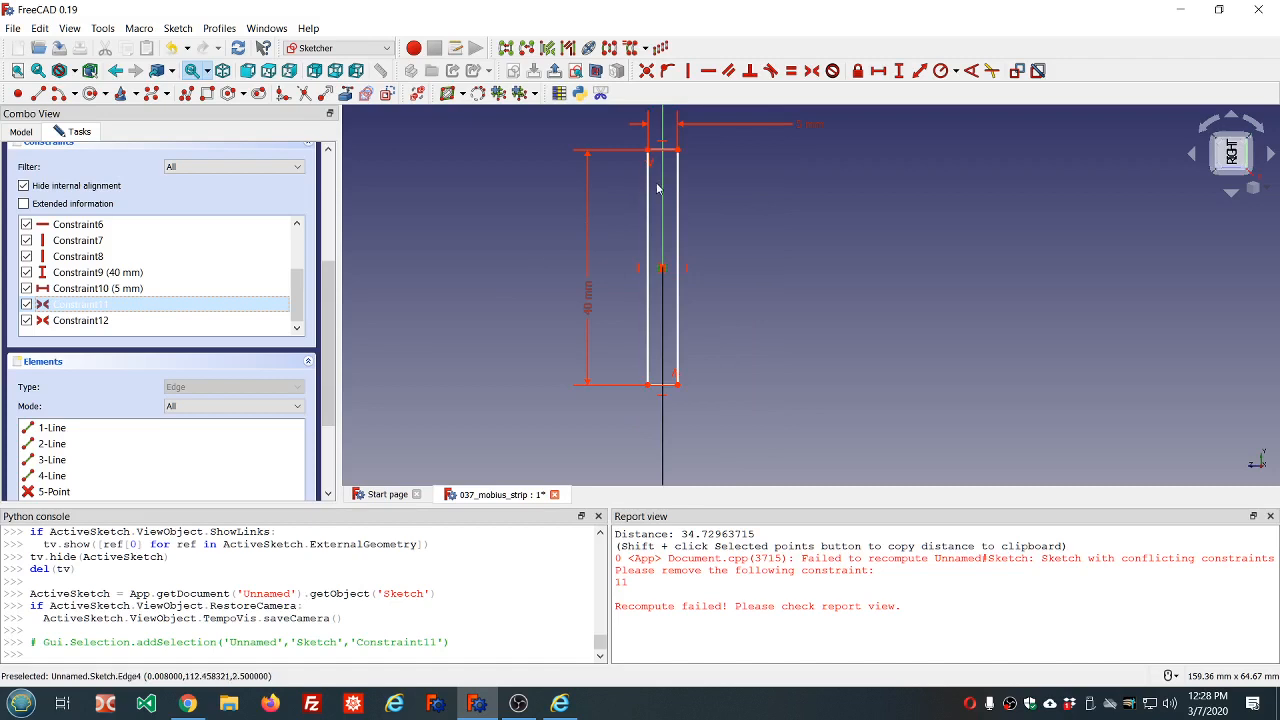
scroll(655, 275, "up", 15)
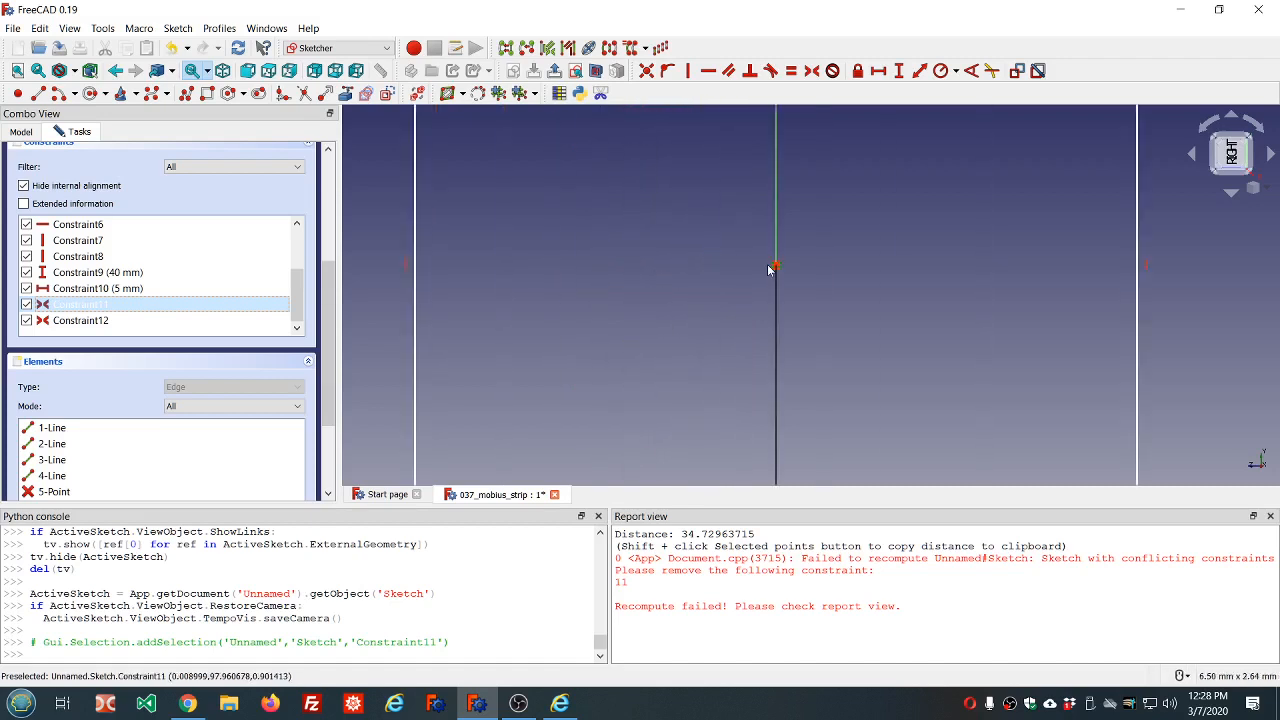
- Select the conflicting symmetry constraint, Constraint11, and delete it from the sketch
left_click(775, 268)
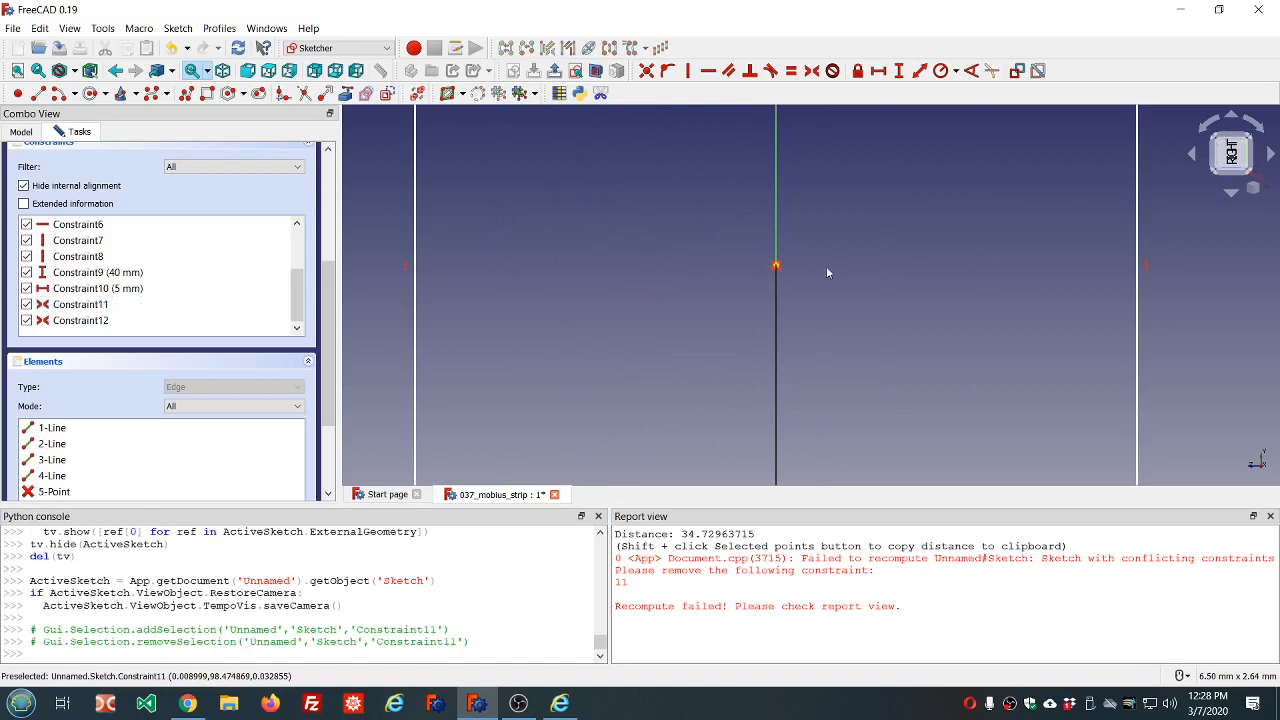
scroll(842, 266, "down", 8)
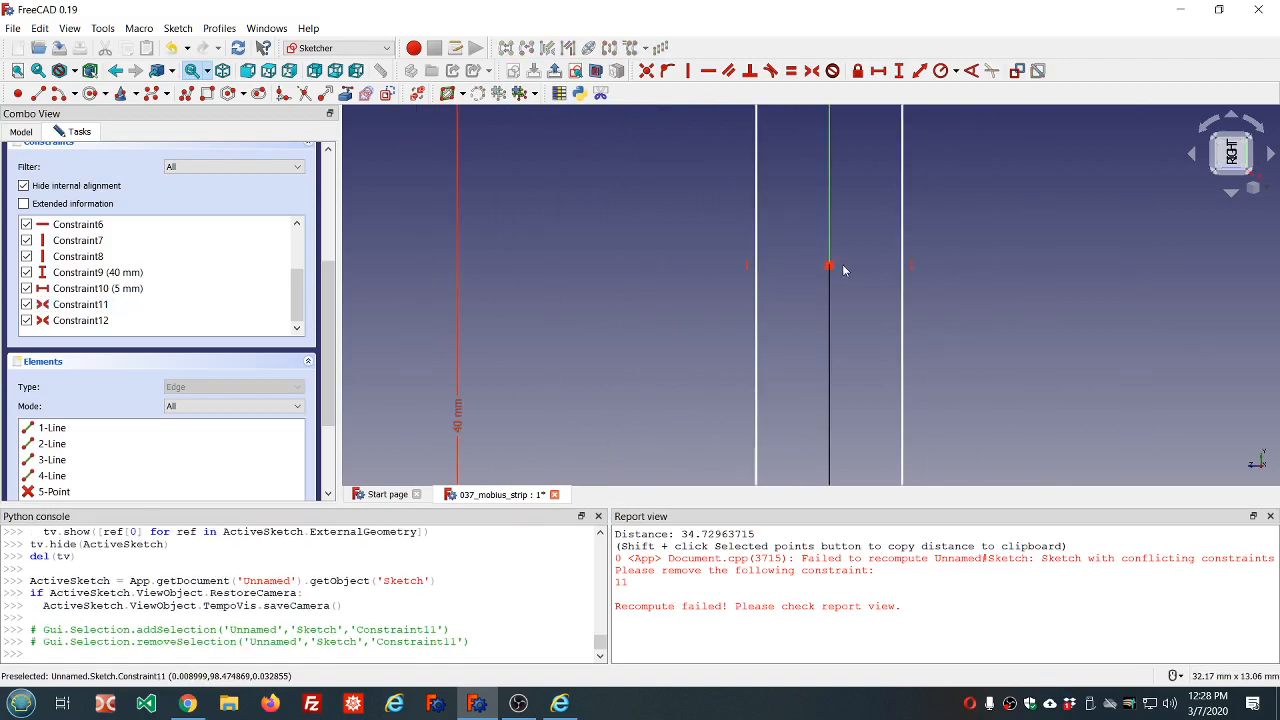
scroll(843, 269, "down", 9)
key("Delete")
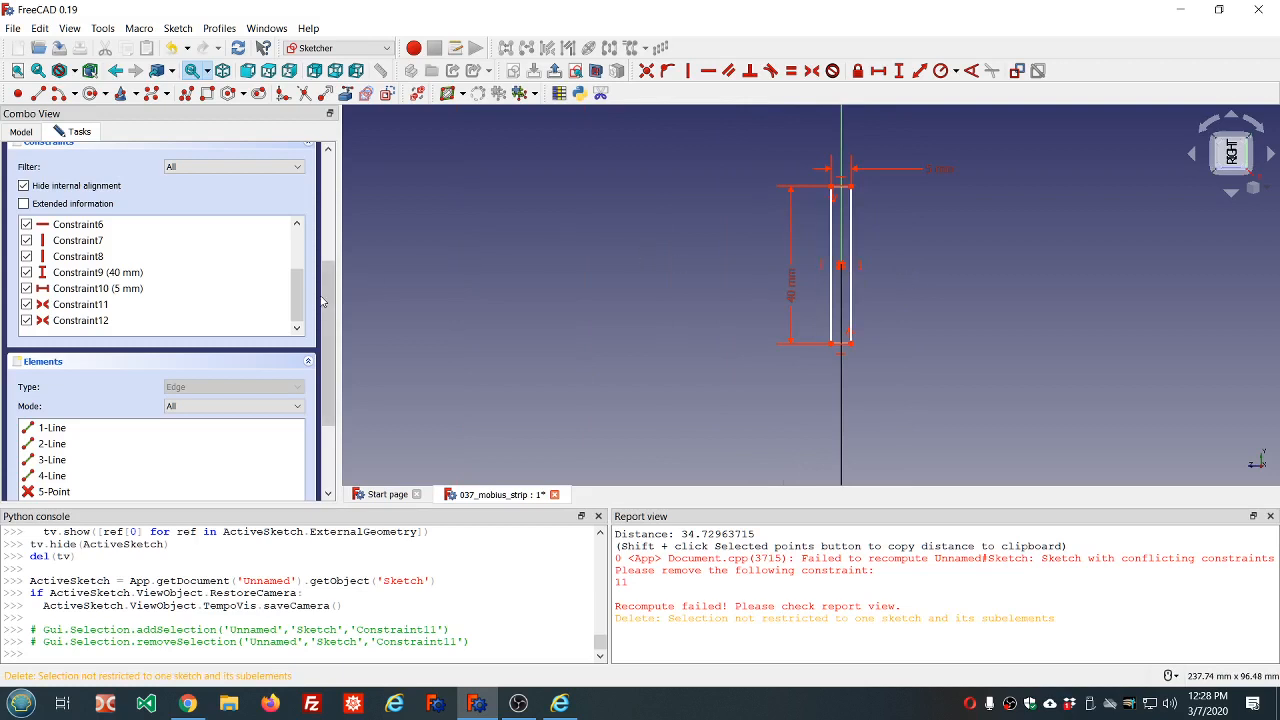
left_click_drag(329, 297, 331, 195)
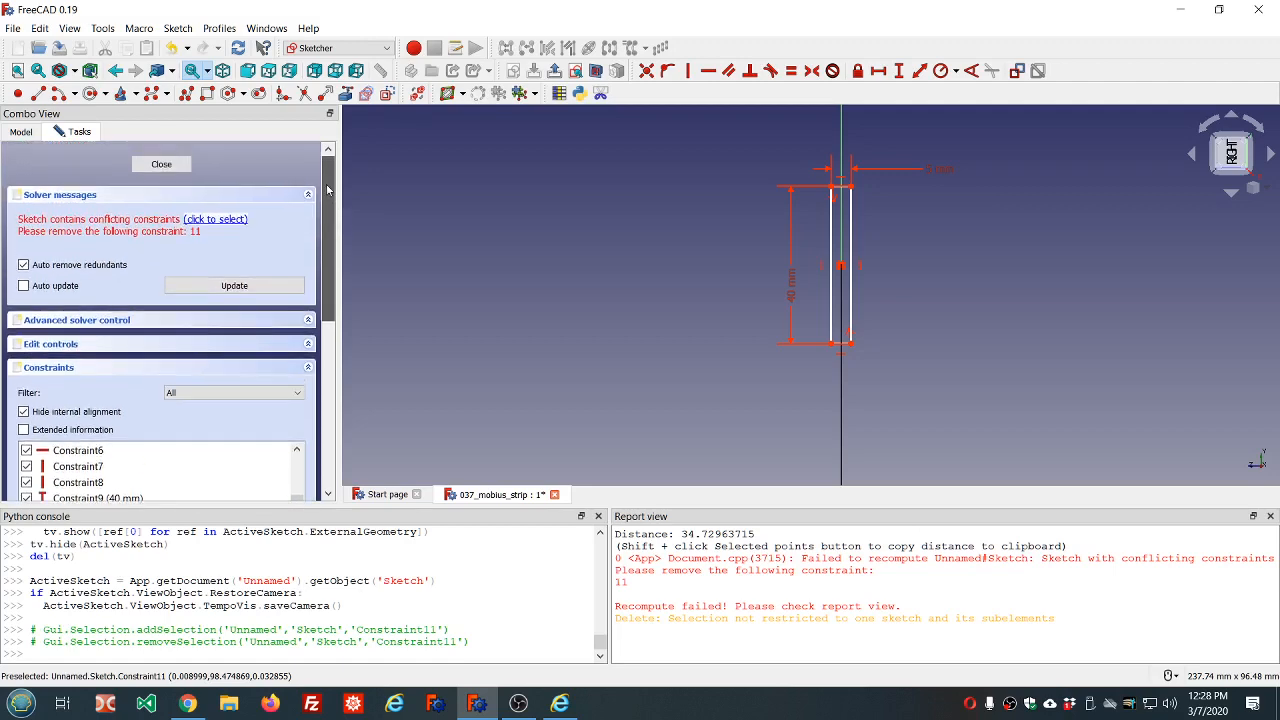
left_click(226, 222)
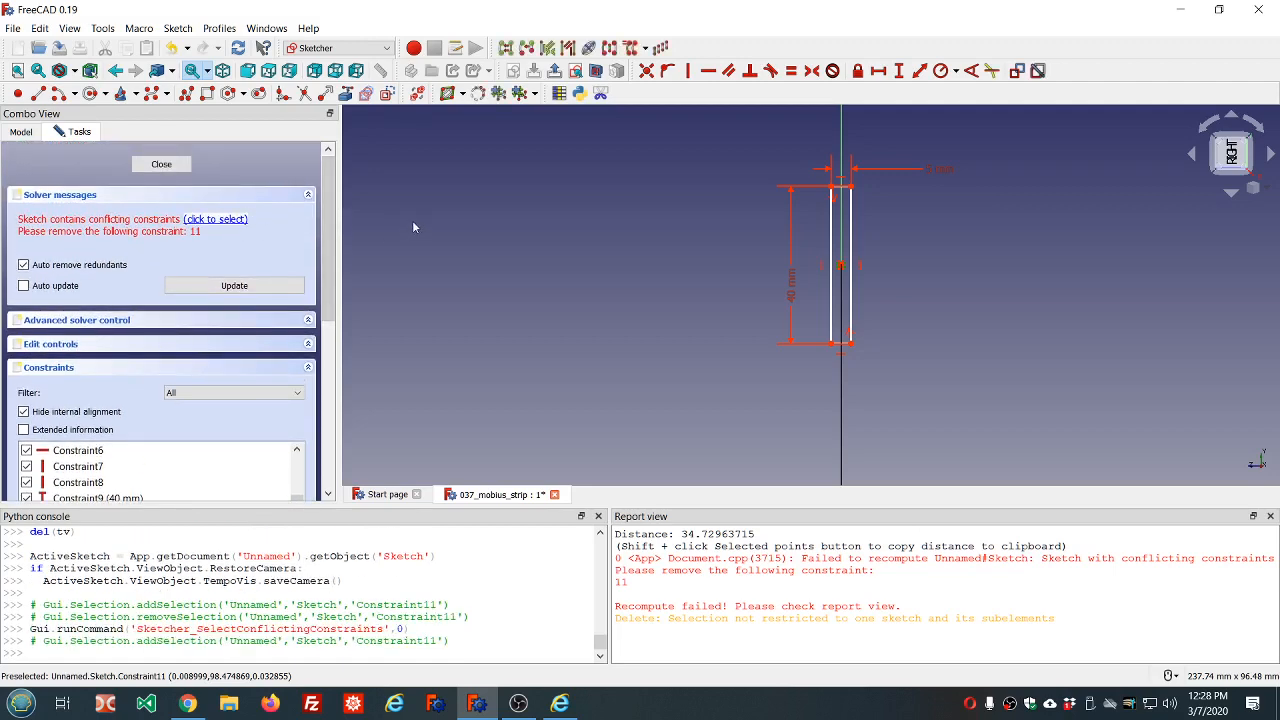
key("Delete")
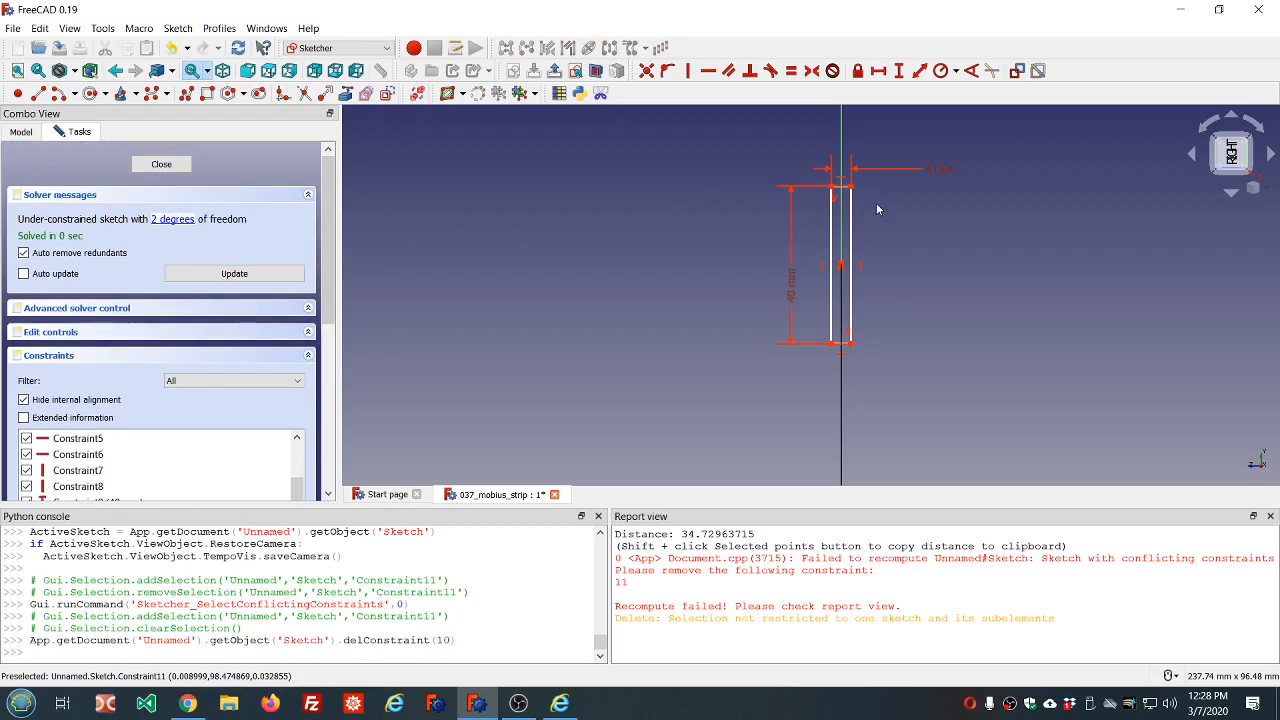
- Lock the rectangle's lower-left corner at X -2.5 mm and Y about 78.48 mm, and finish editing the sketch
scroll(872, 210, "up", 3)
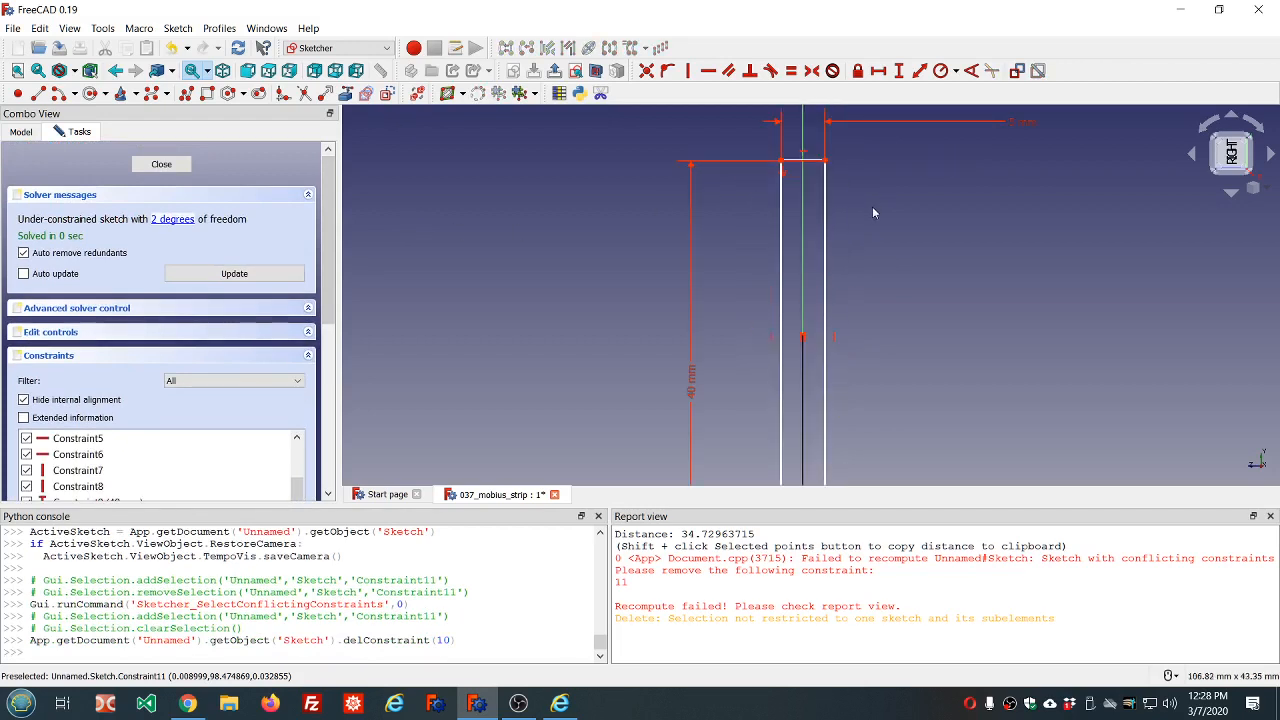
scroll(872, 212, "down", 2)
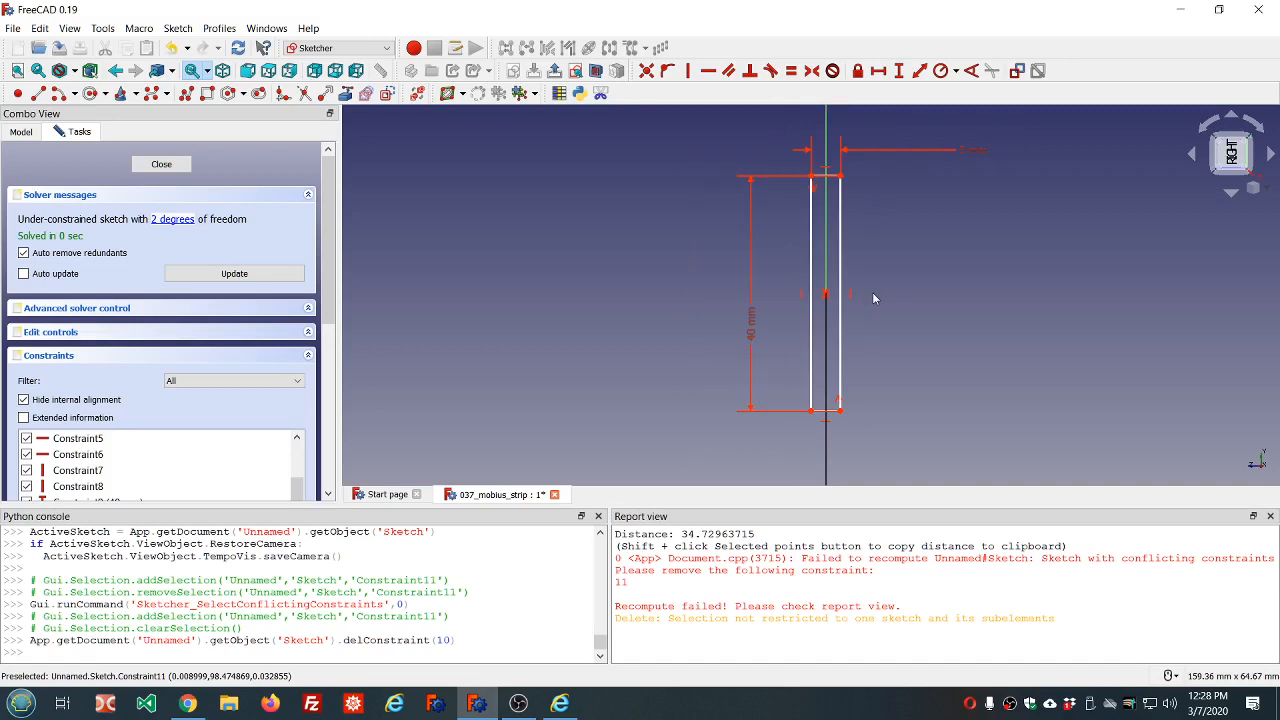
left_click(811, 410)
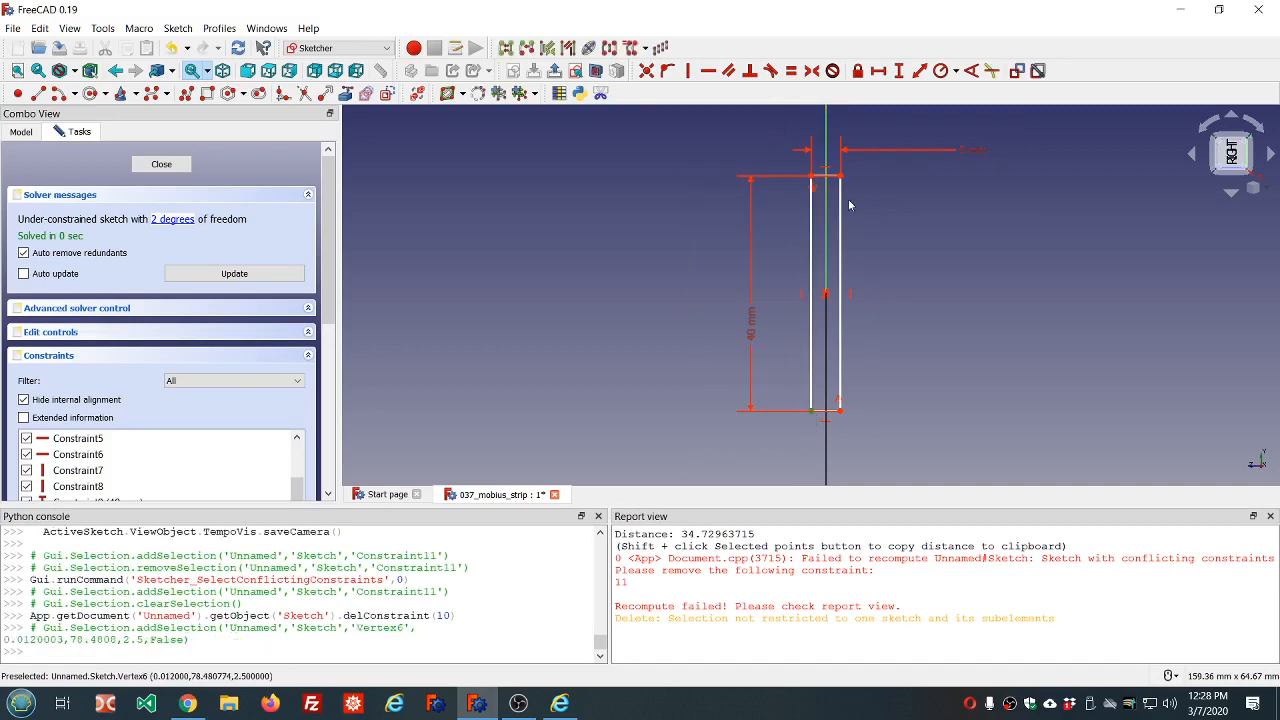
left_click(857, 70)
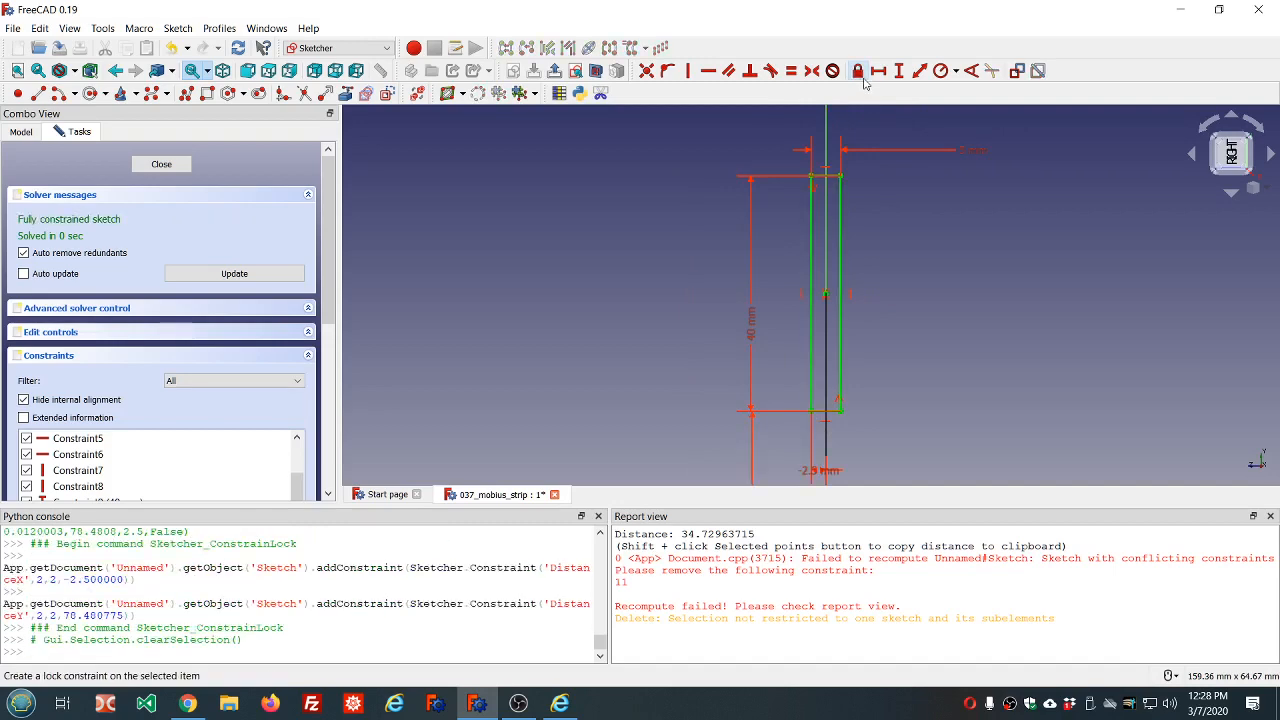
left_click(162, 164)
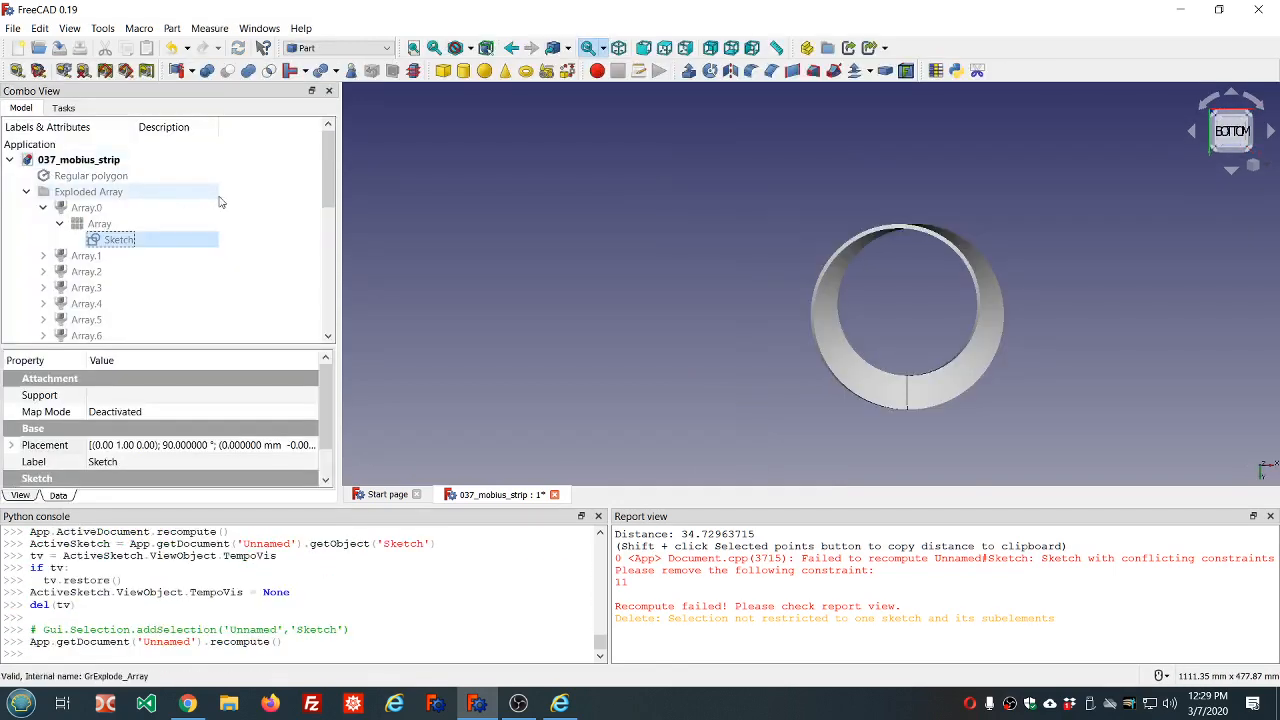
- Clear the old messages from the report view and collapse Array.0 in the model tree
right_click(767, 584)
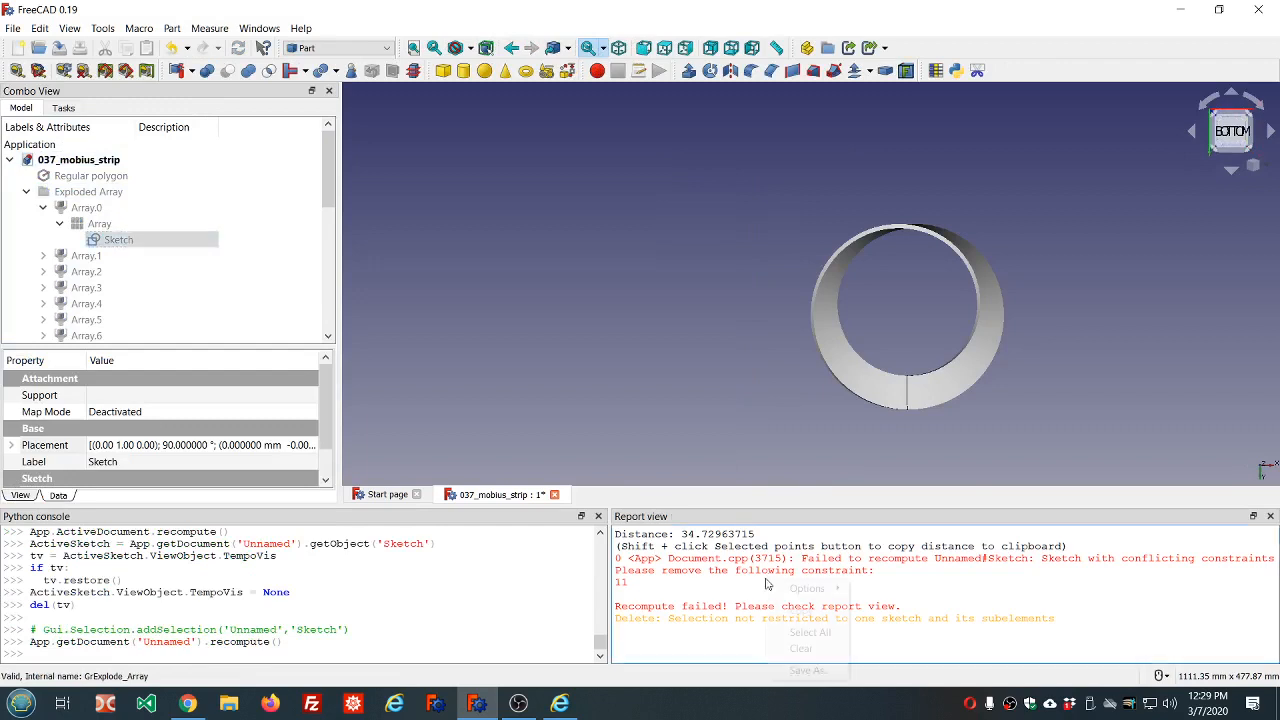
left_click(815, 649)
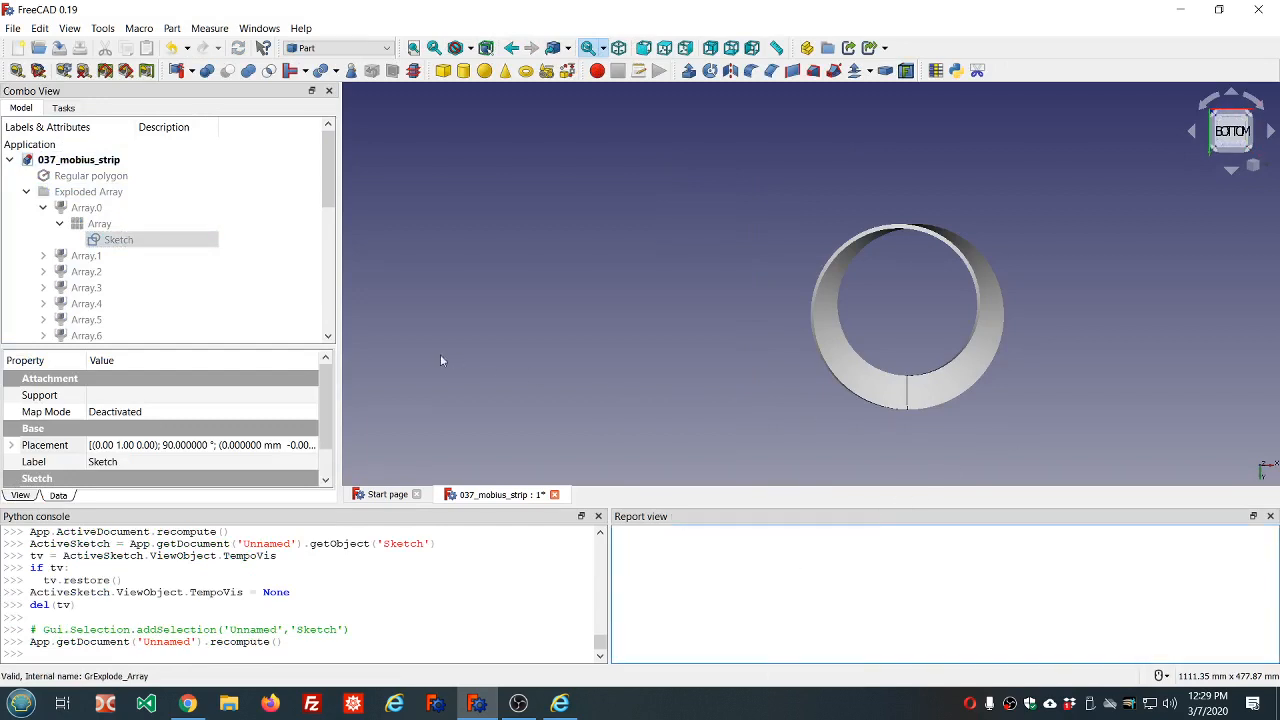
left_click(43, 207)
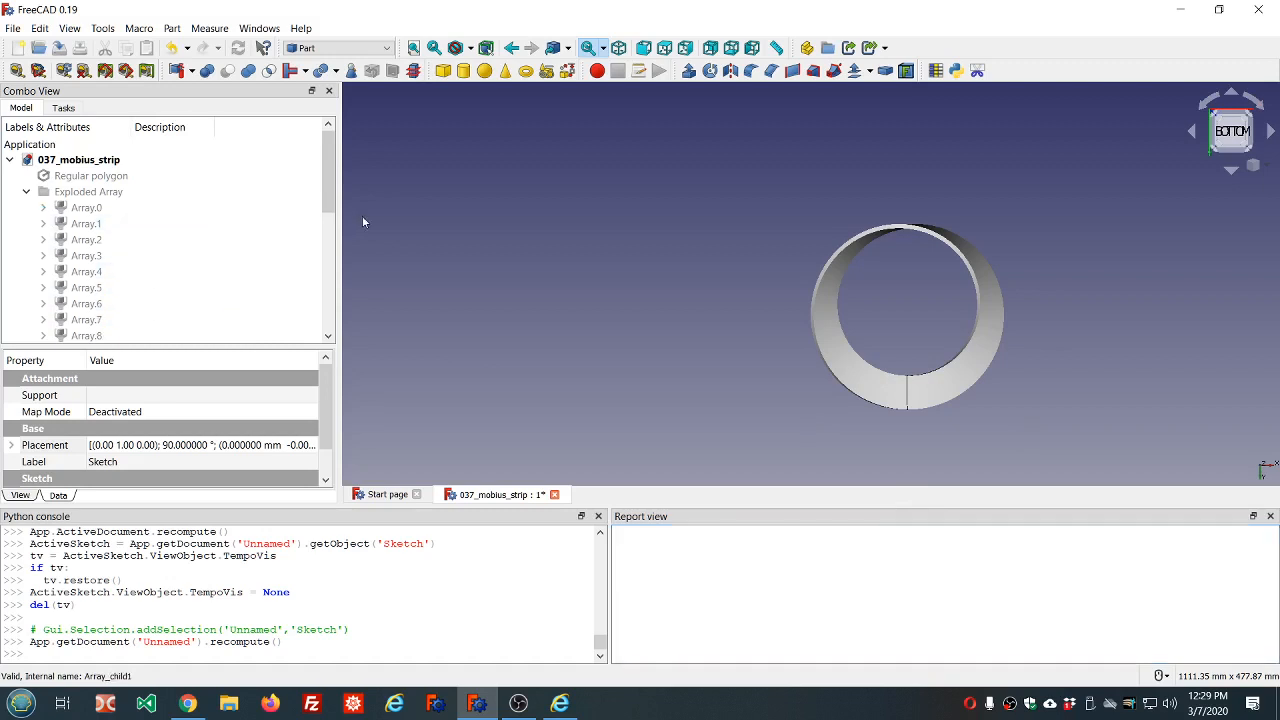
- Run a geometry check on the Fusion, review its shape content and close the check
scroll(684, 222, "down", 6)
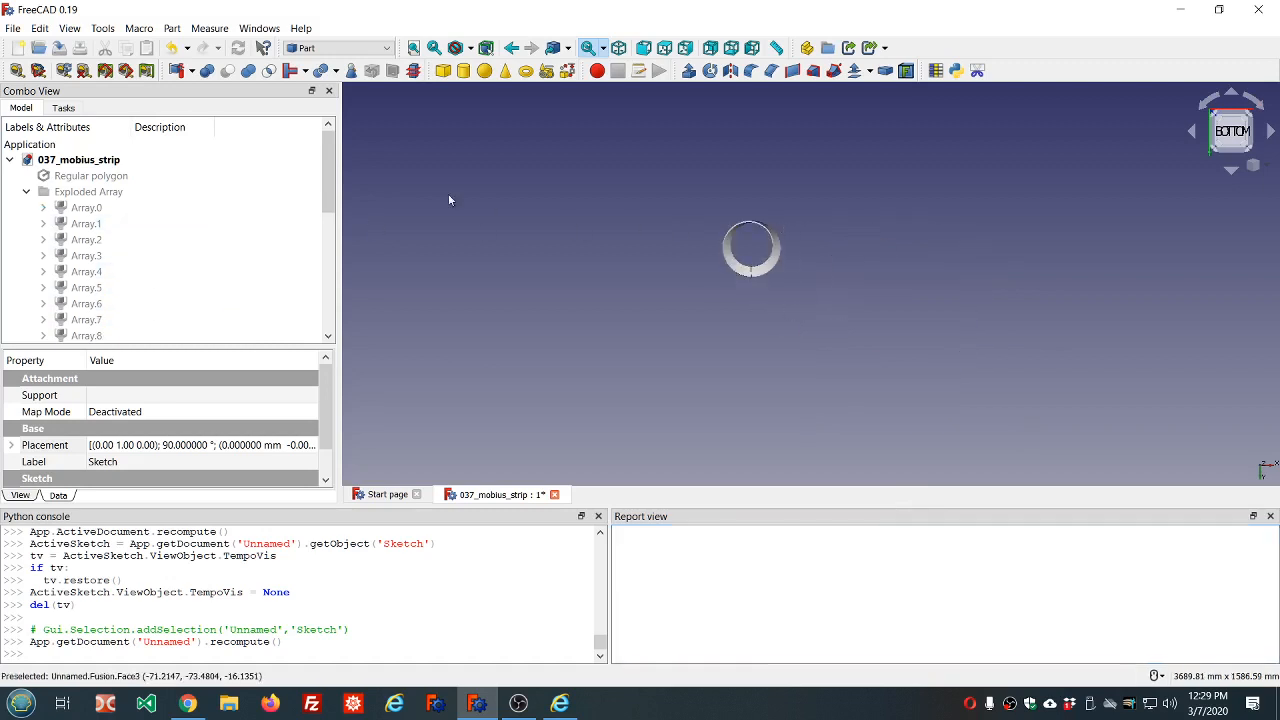
scroll(280, 194, "down", 6)
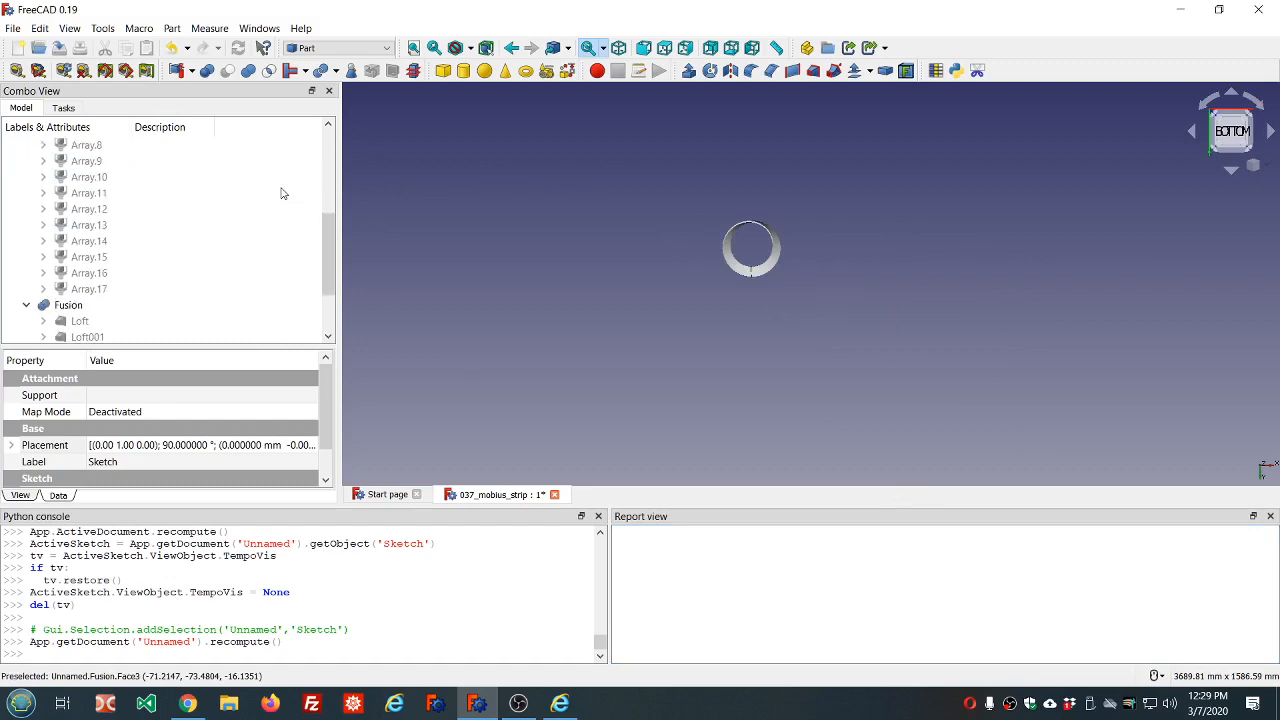
left_click(92, 225)
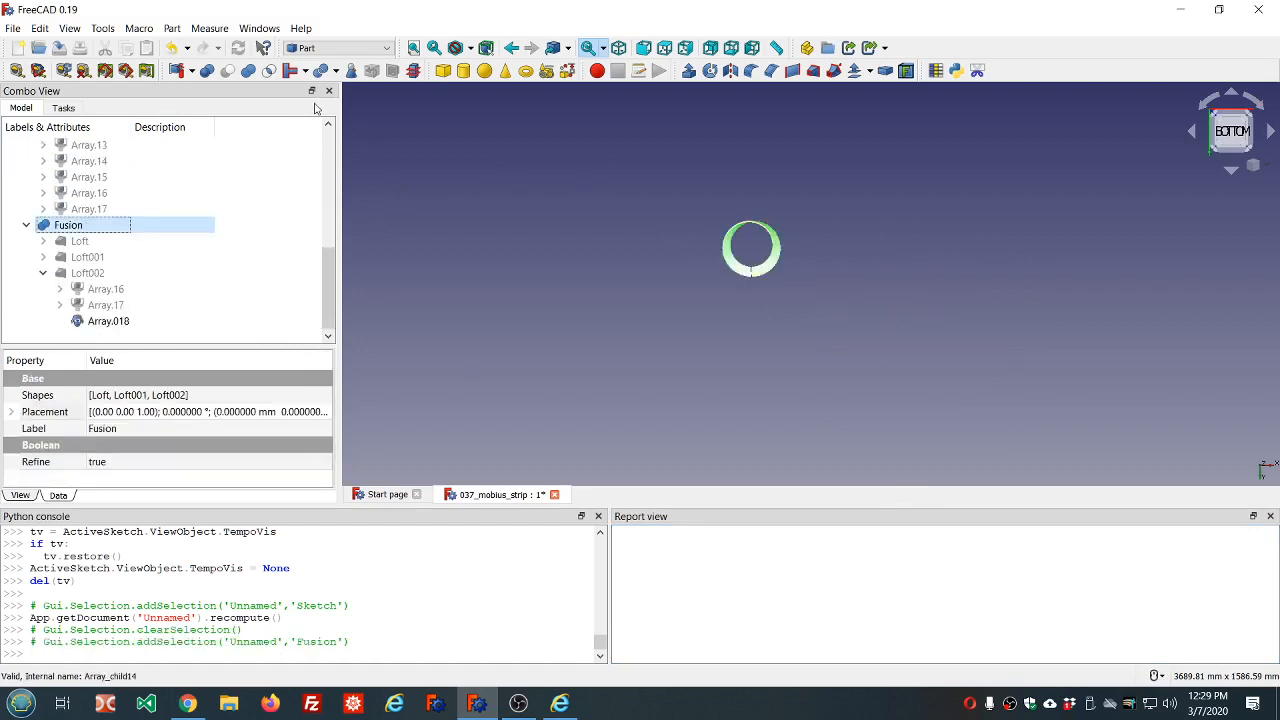
left_click(351, 71)
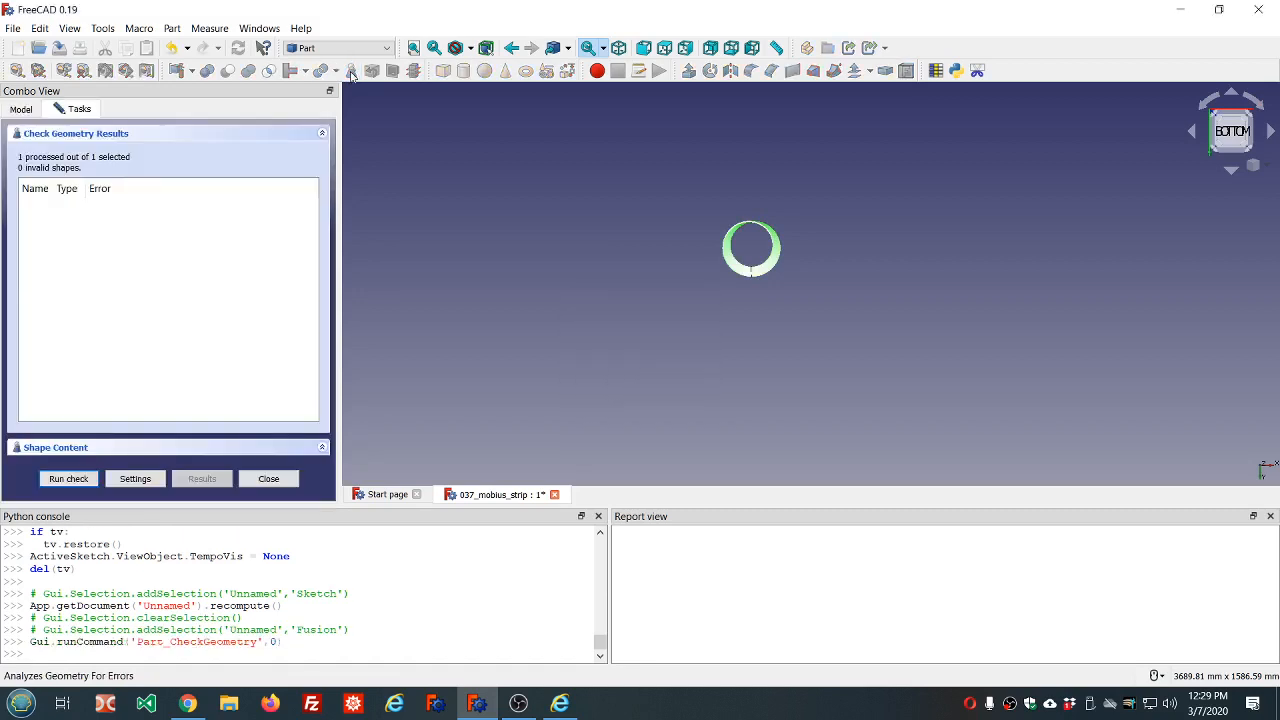
left_click(50, 448)
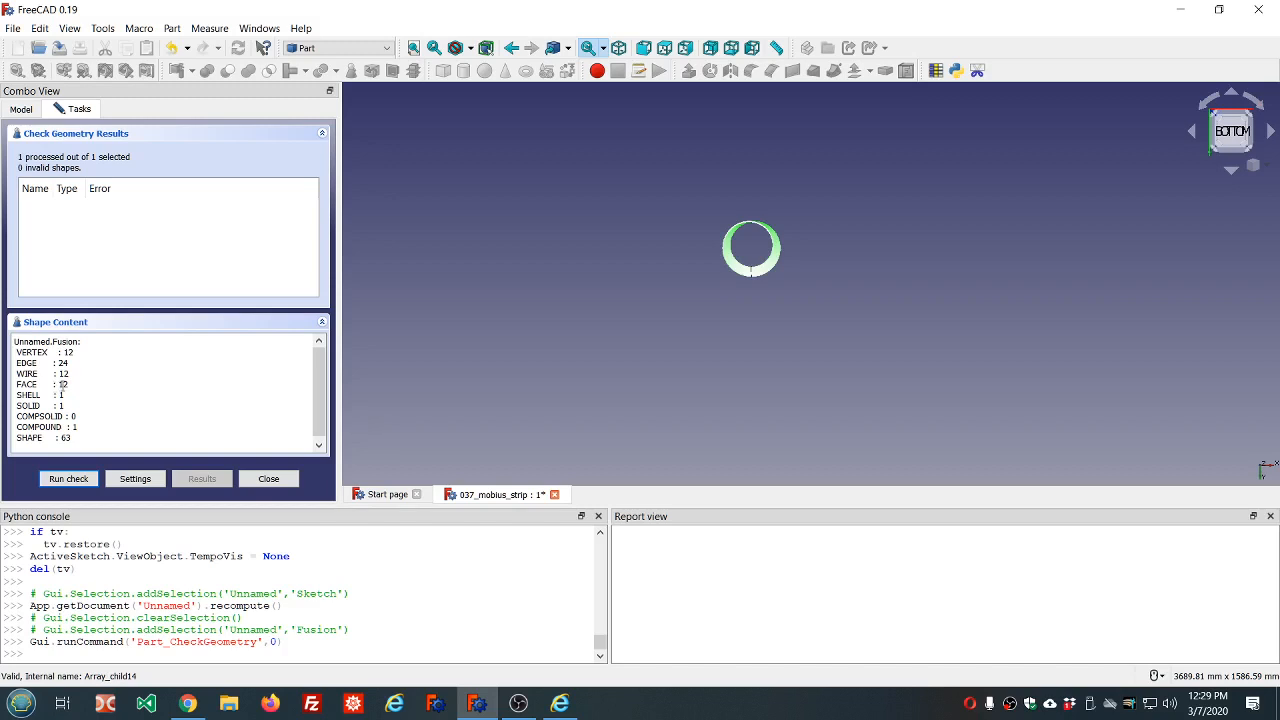
scroll(781, 228, "up", 5)
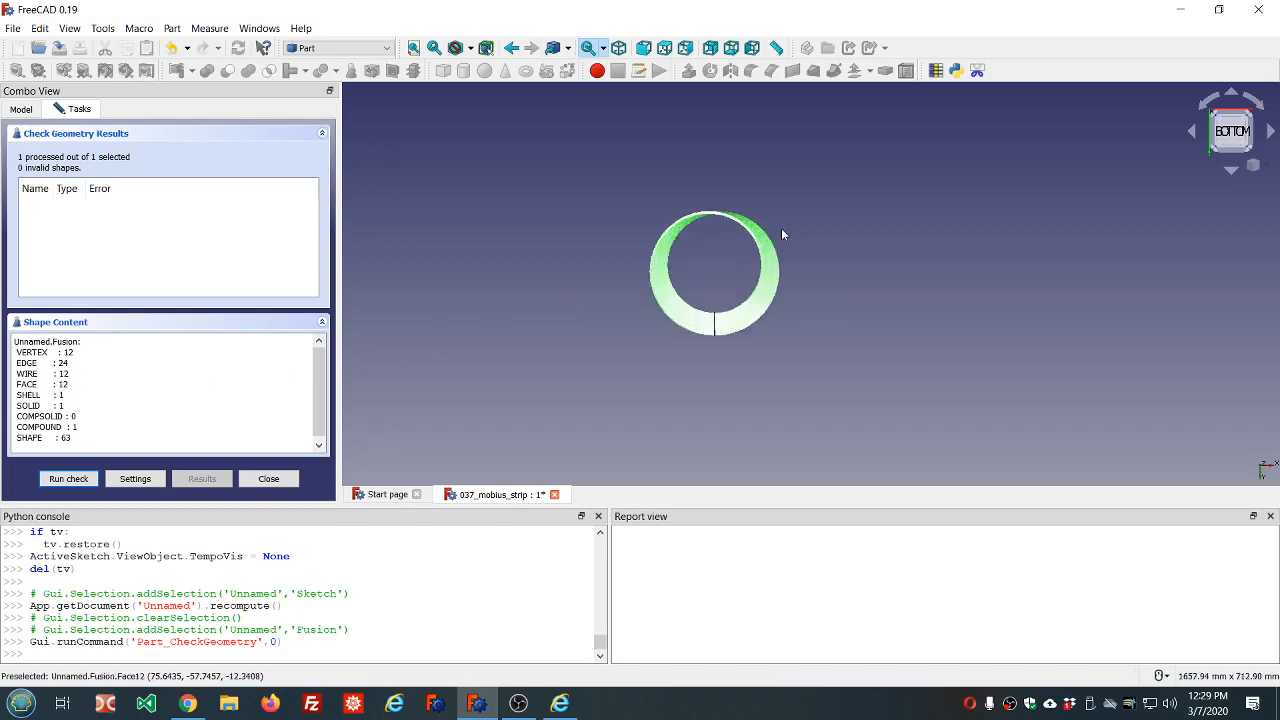
mouse_move(614, 296)
middle_mouse_down()
mouse_move(944, 269)
mouse_move(809, 266)
mouse_move(626, 279)
mouse_move(624, 291)
middle_mouse_up()
scroll(631, 295, "down", 2)
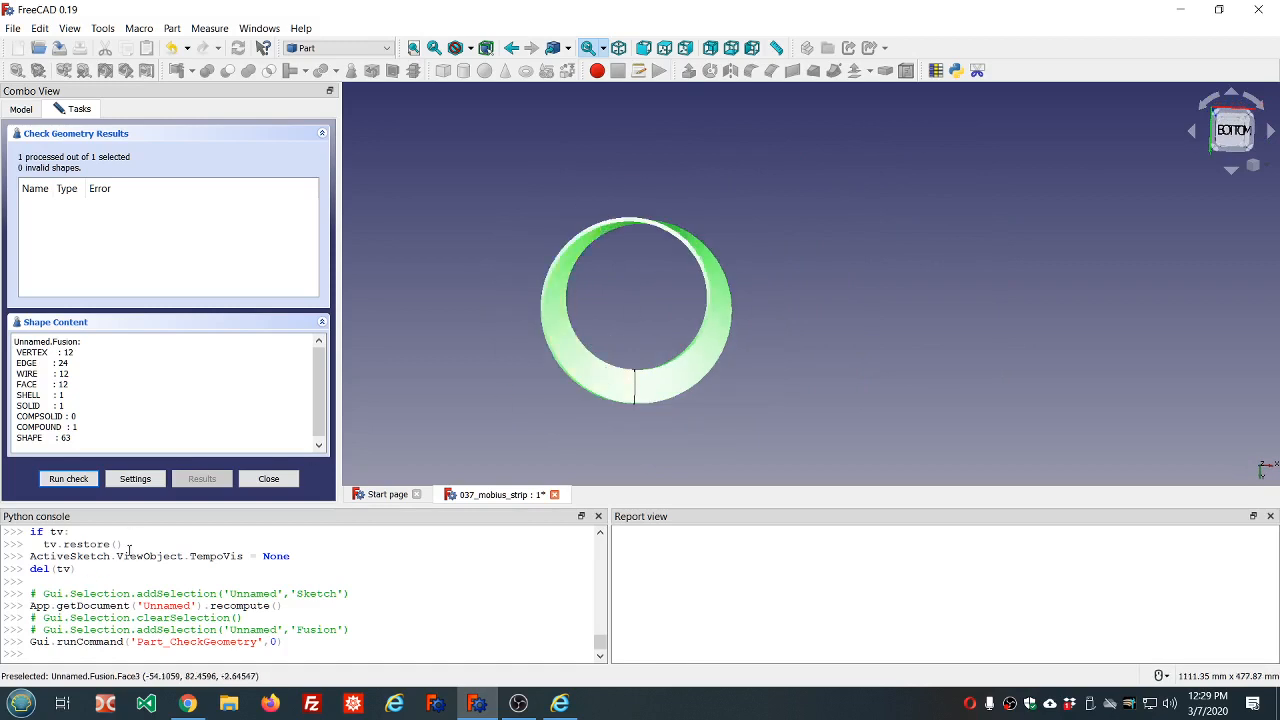
left_click(268, 479)
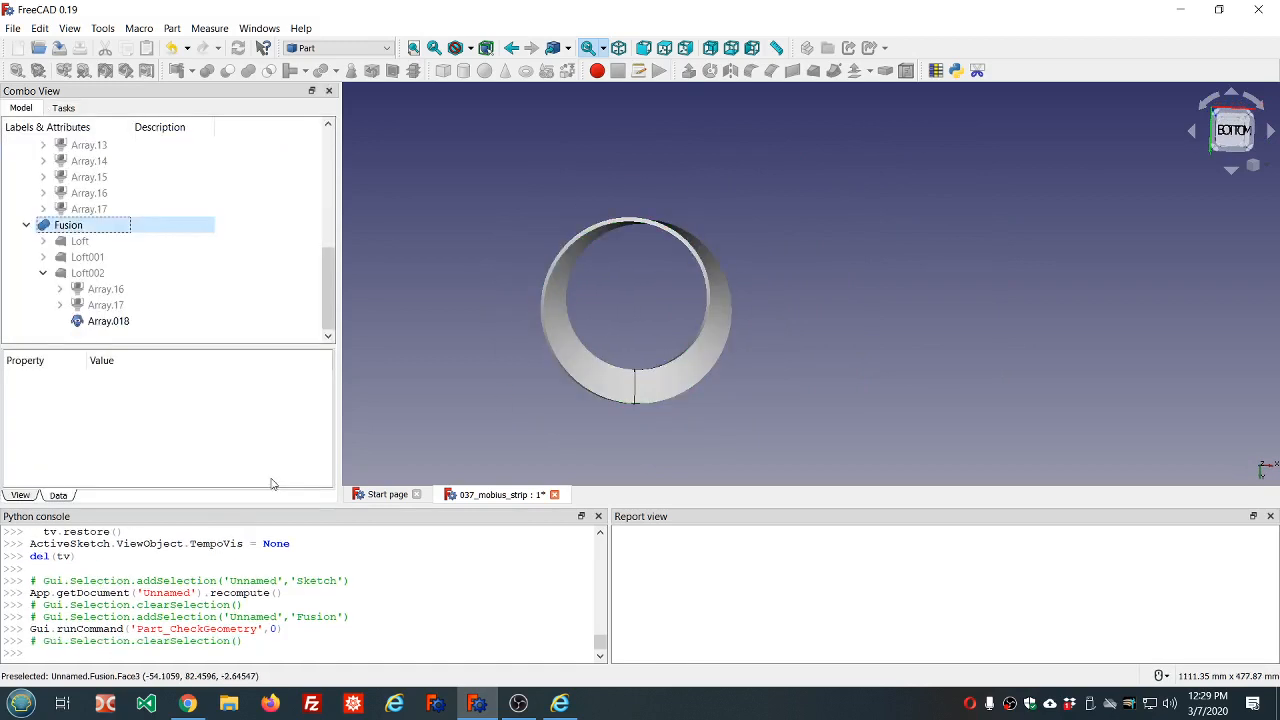
- Hide the Array.018 clone inside Loft002 and clear the selection
left_click(93, 322)
key("space")
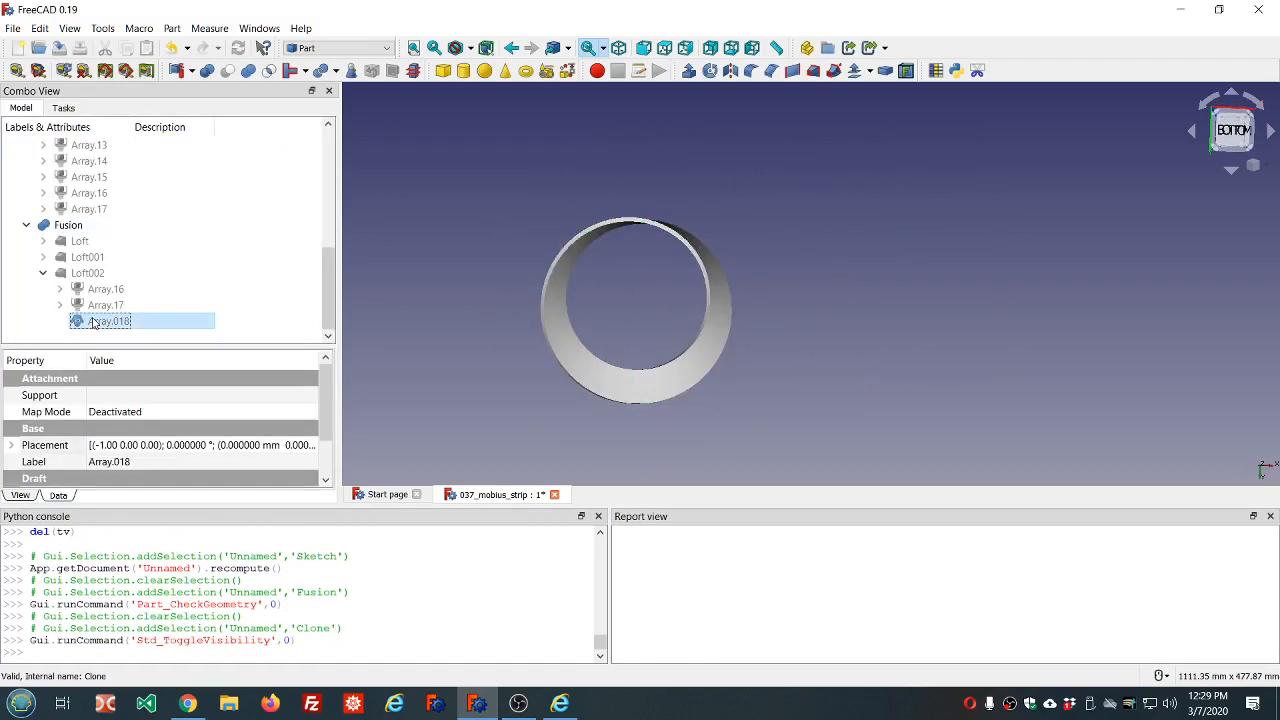
left_click(440, 300)
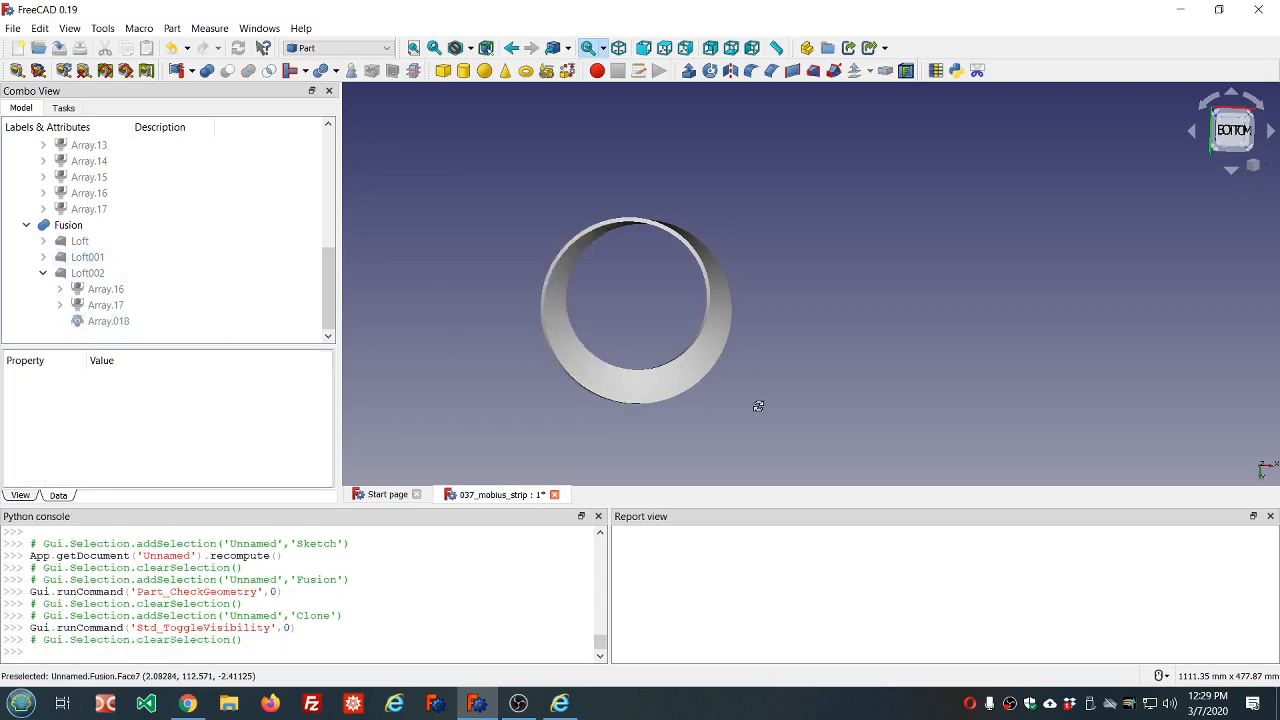
- Set the Fusion's display mode to Flat Lines and clear the selection
middle_click_drag(757, 403, 646, 313)
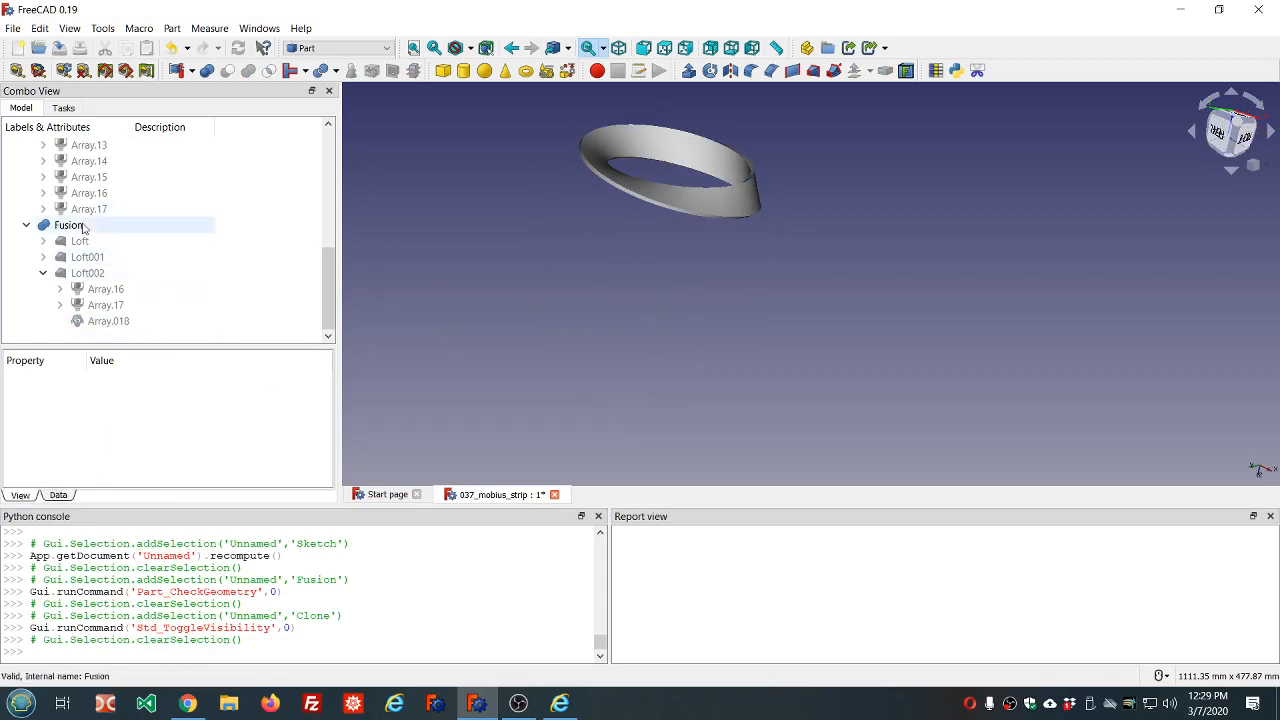
left_click(200, 225)
left_click(285, 446)
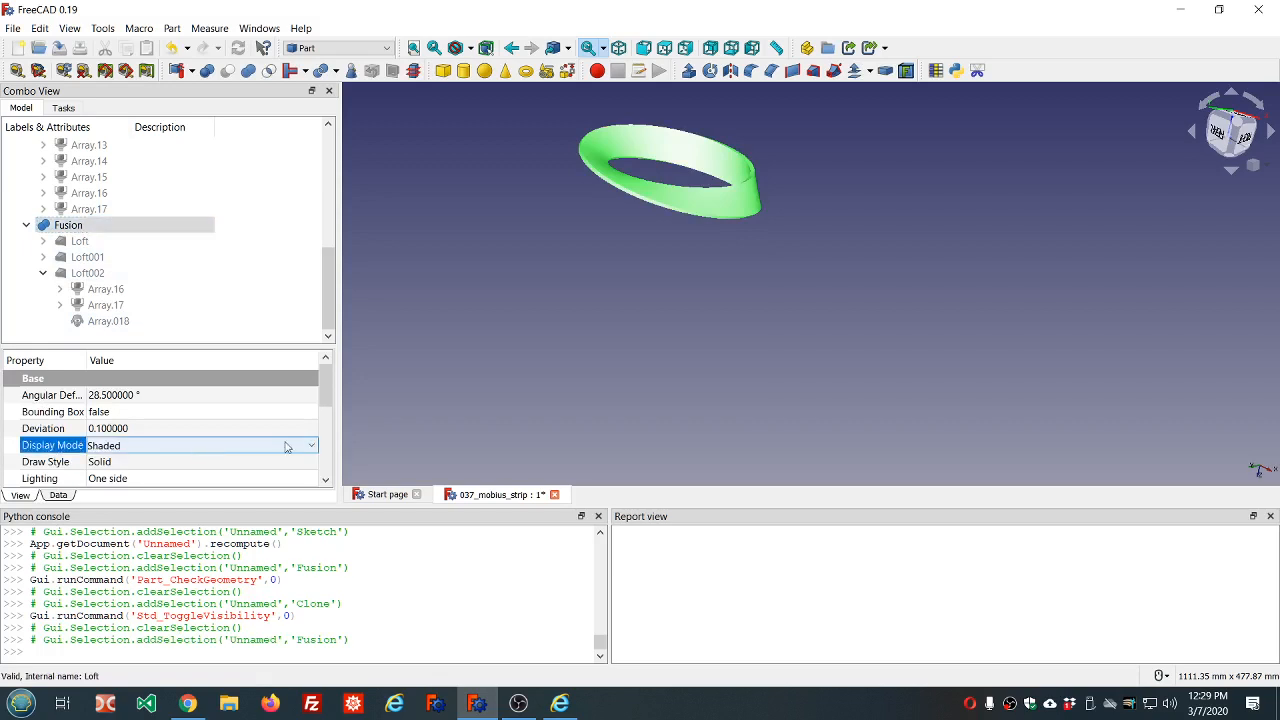
left_click(312, 447)
left_click(270, 461)
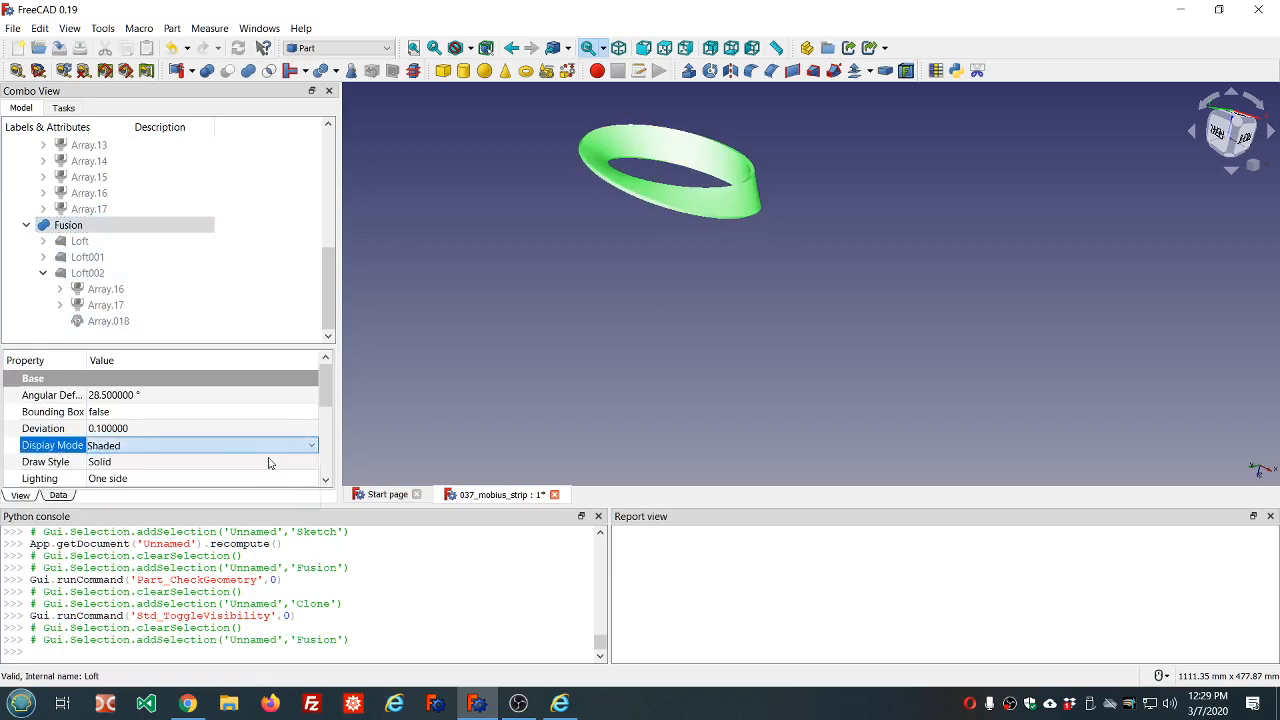
left_click(522, 328)
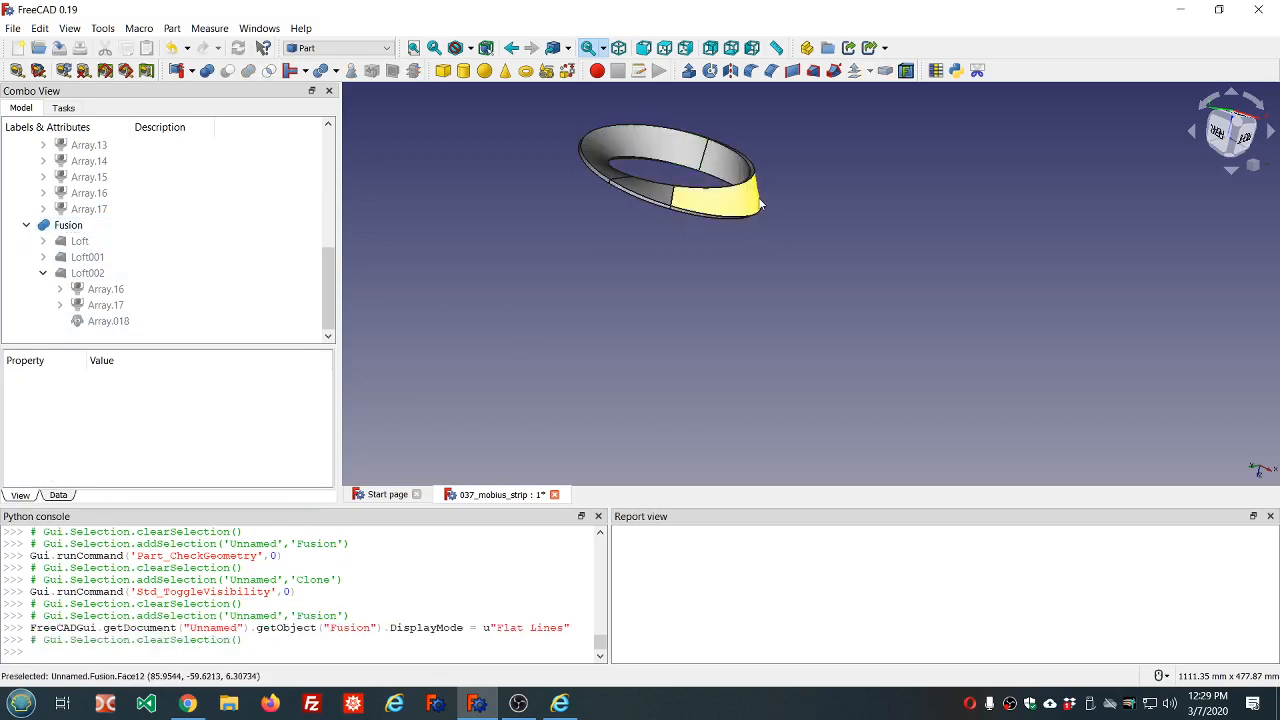
- Examine the edge lines across the fused strip from several angles and review the Fusion's view properties
middle_click_drag(759, 201, 659, 222)
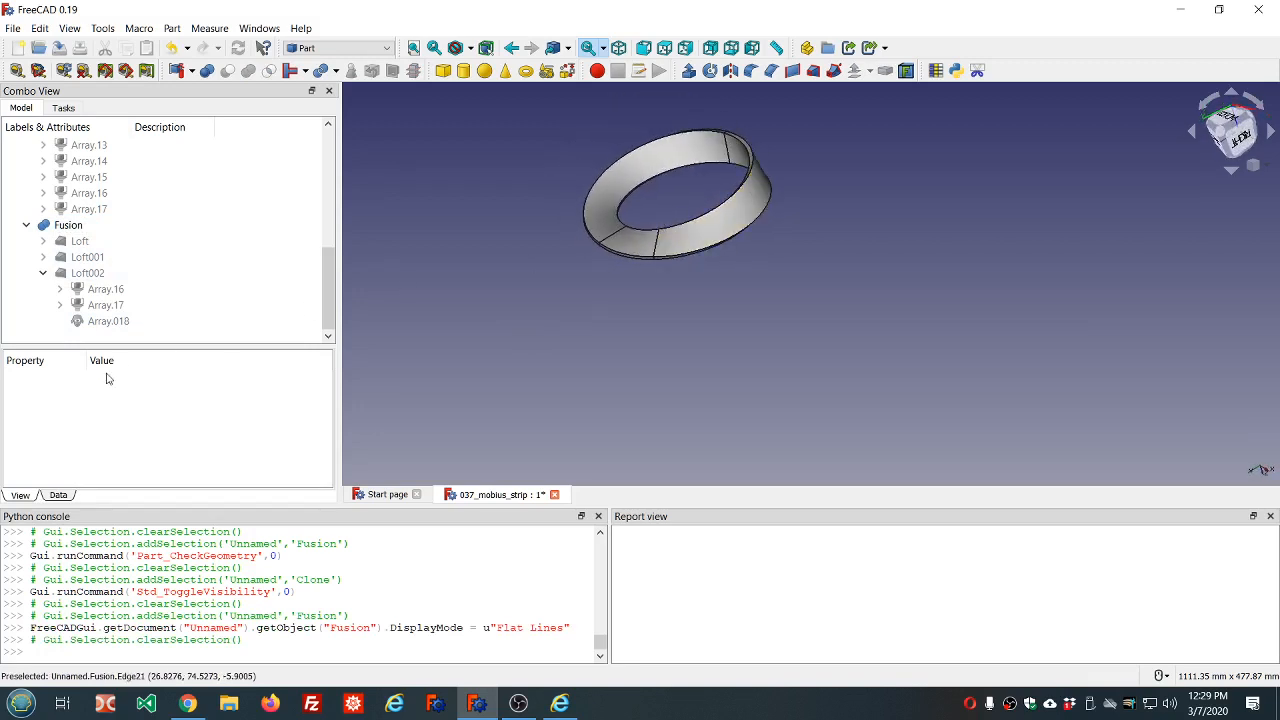
left_click(205, 225)
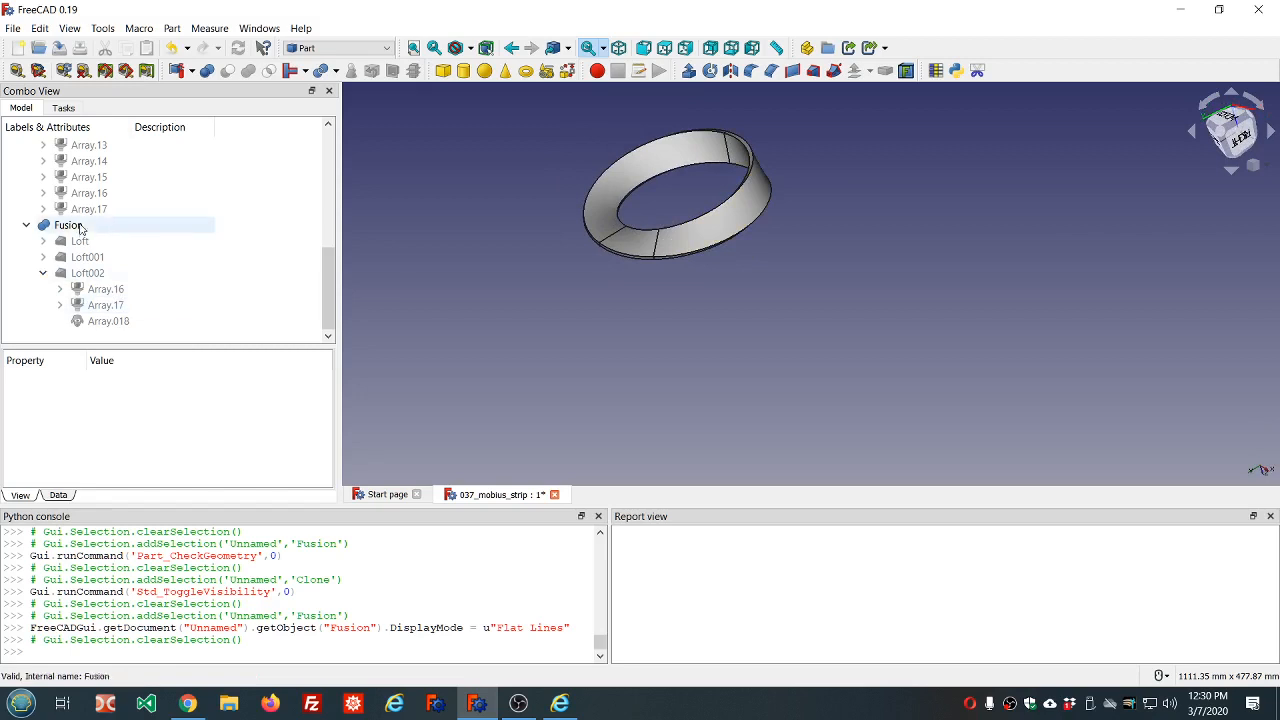
left_click(520, 160)
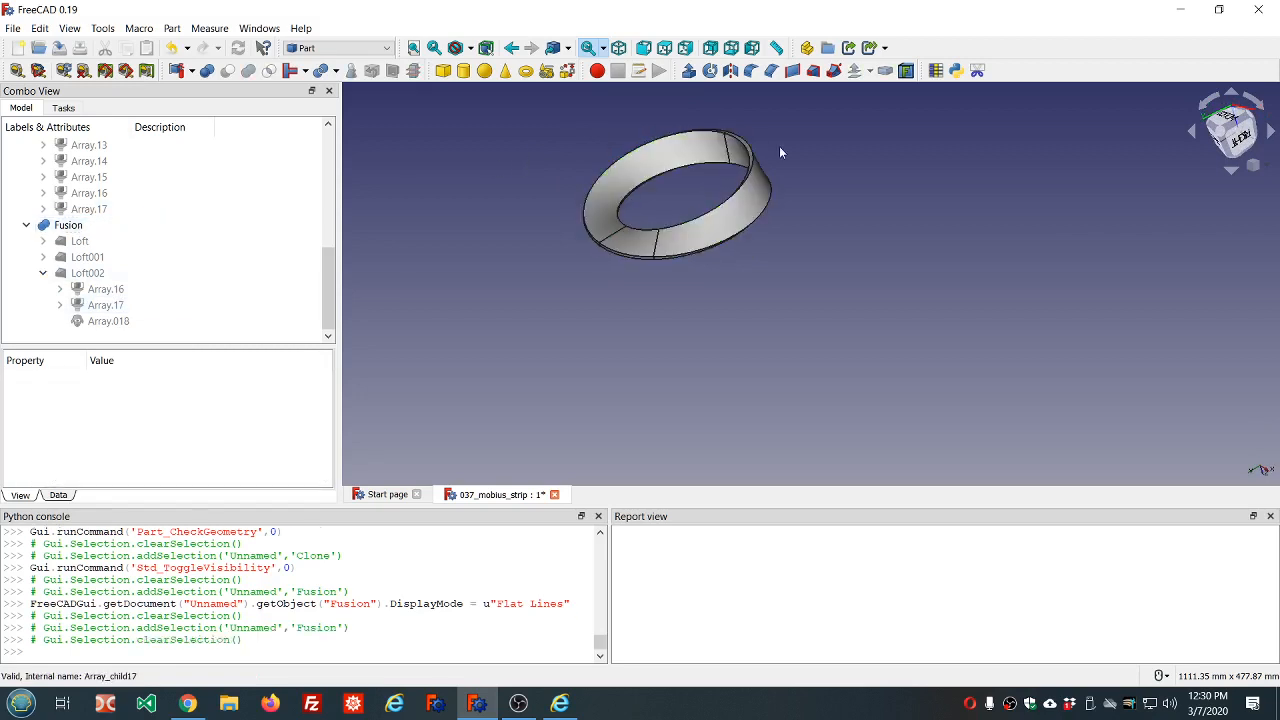
mouse_move(791, 168)
middle_mouse_down()
mouse_move(786, 195)
mouse_move(771, 146)
mouse_move(788, 156)
middle_mouse_up()
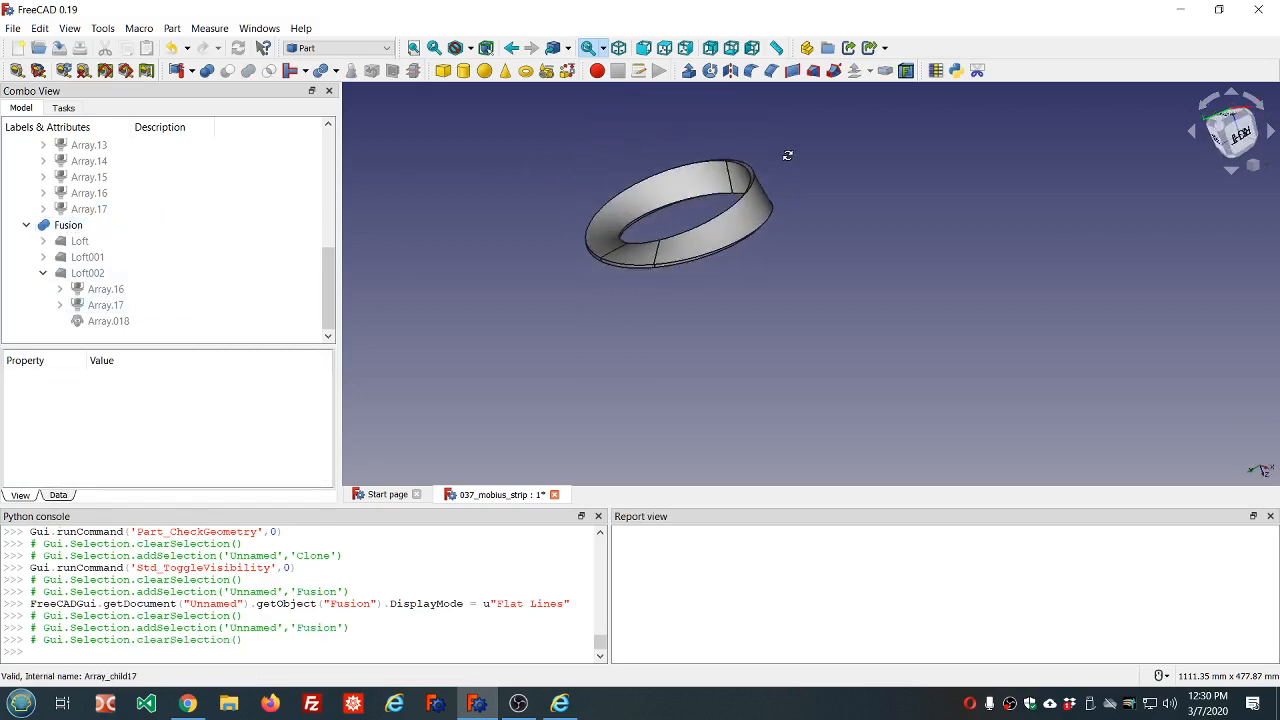
scroll(774, 166, "up", 4)
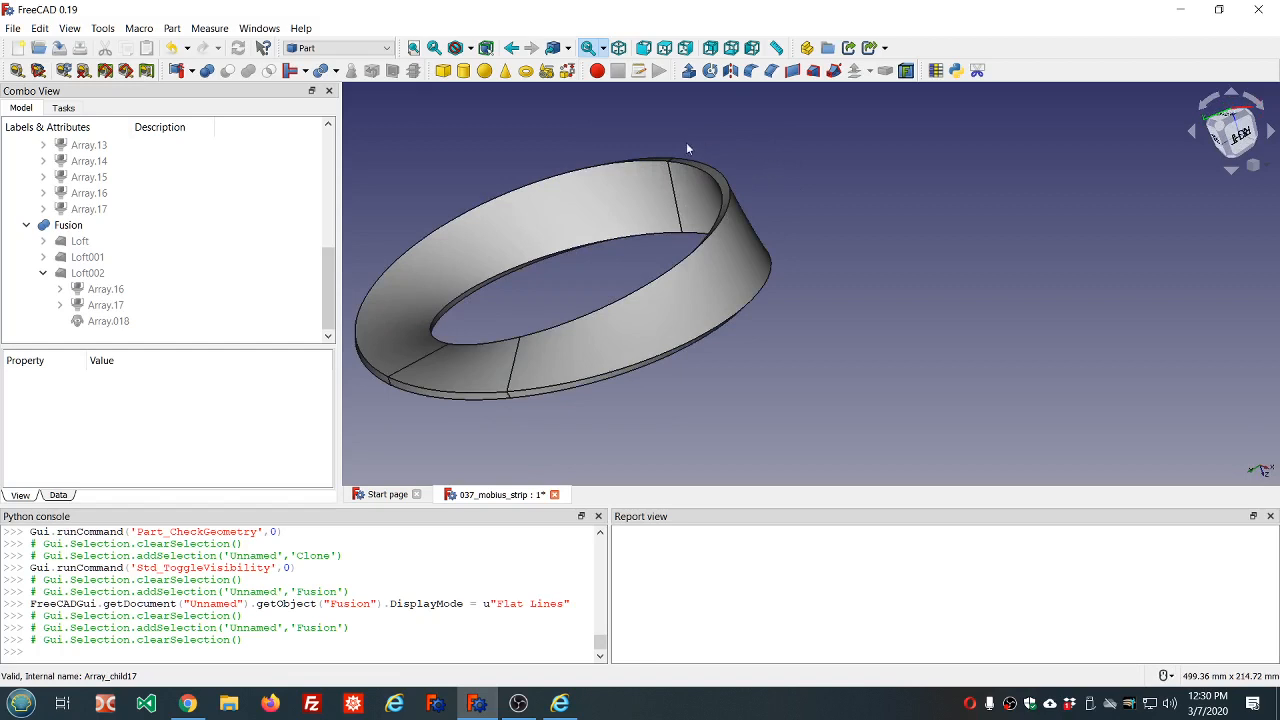
middle_click_drag(495, 161, 511, 168)
left_click(68, 225)
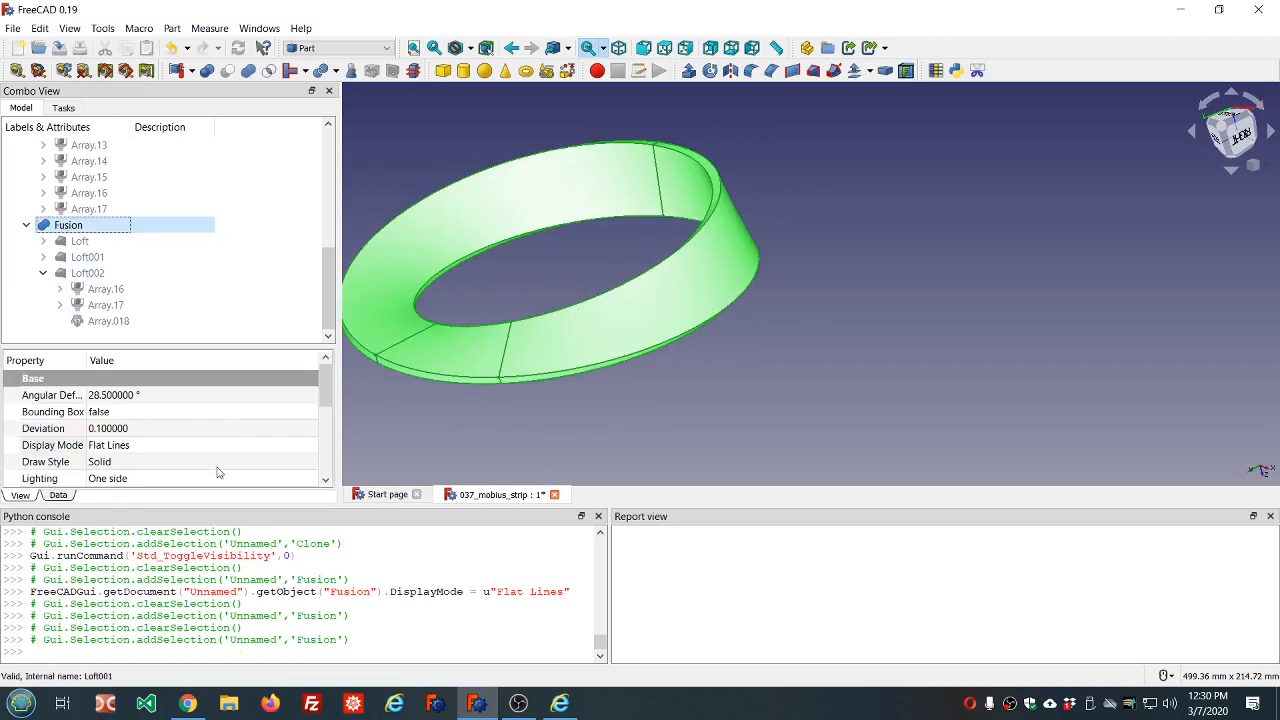
left_click(250, 479)
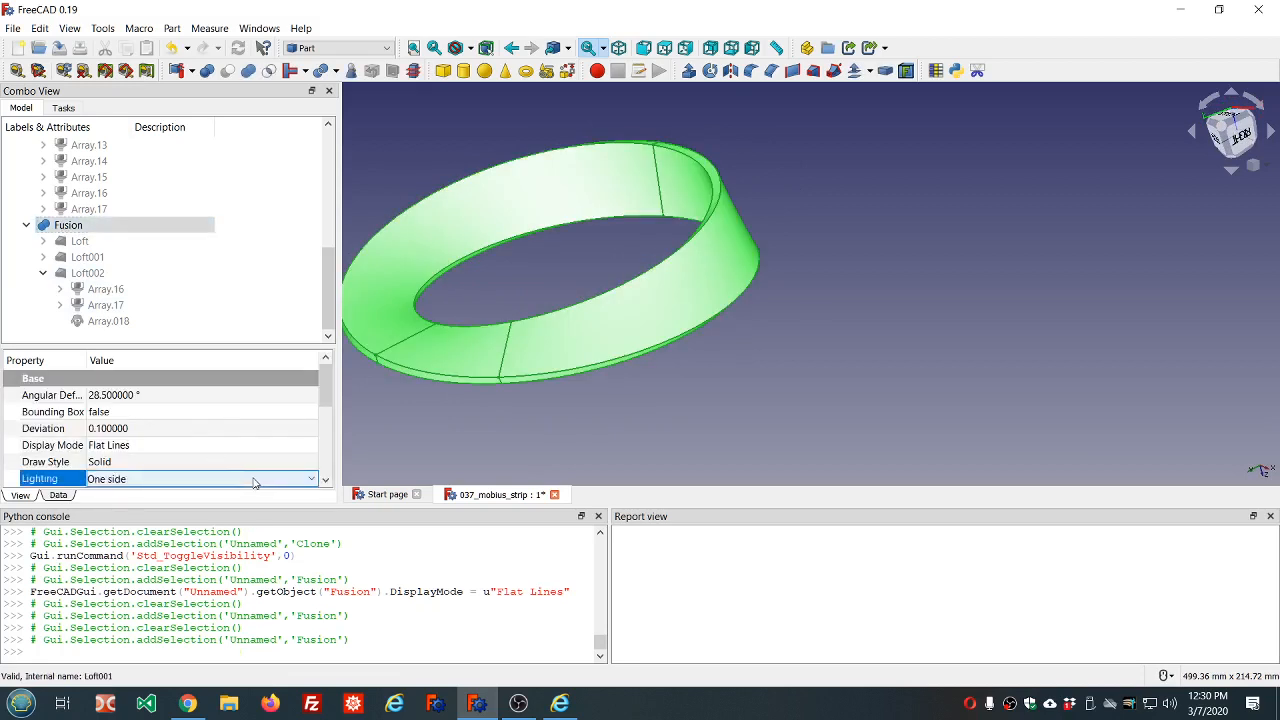
scroll(415, 452, "down", 2)
left_click_drag(331, 397, 331, 416)
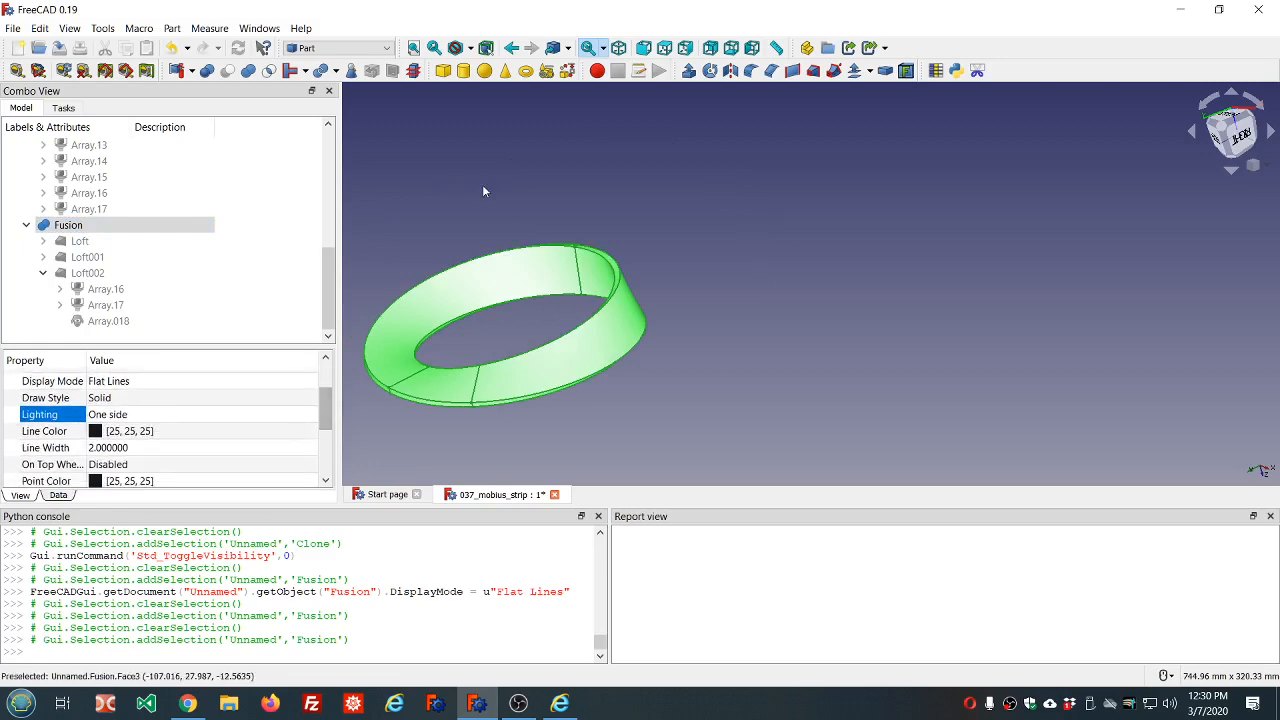
left_click(403, 138)
- Create a mesh from the Fusion in the Mesh Design workbench with standard meshing, 0.1 mm surface deviation and 30° angular deviation
left_click(357, 52)
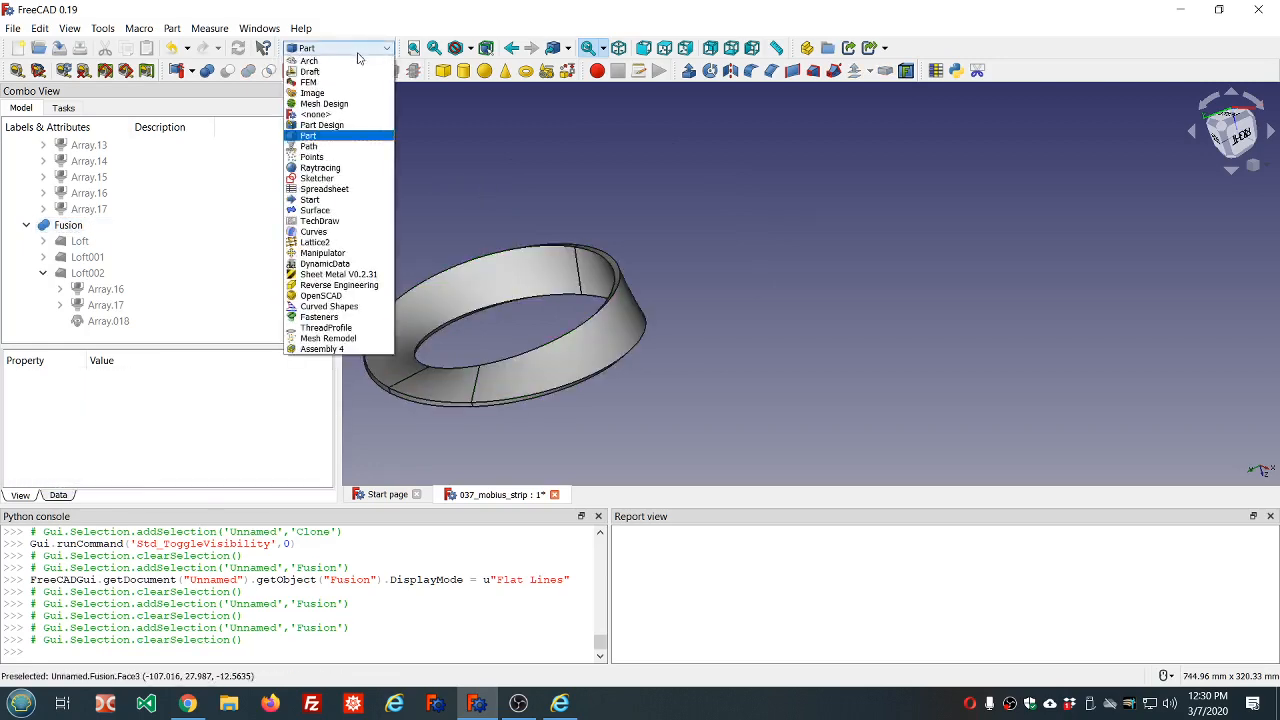
left_click(328, 104)
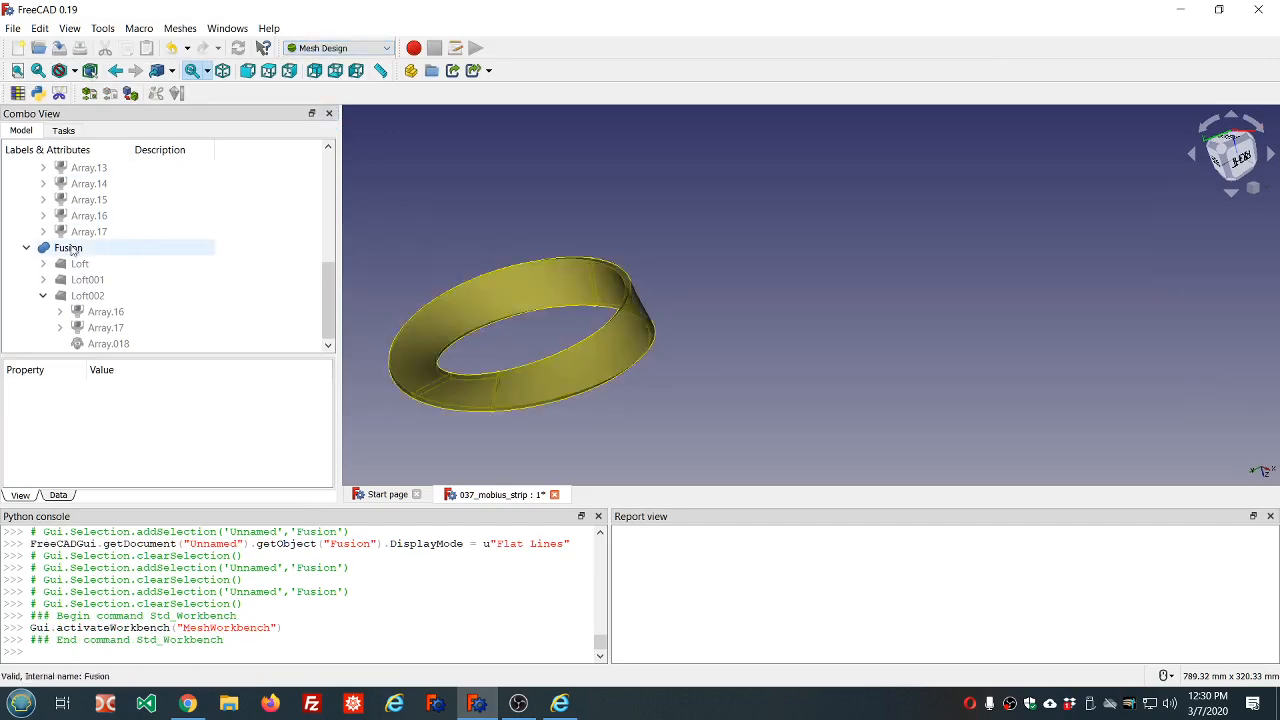
left_click(107, 249)
left_click(182, 28)
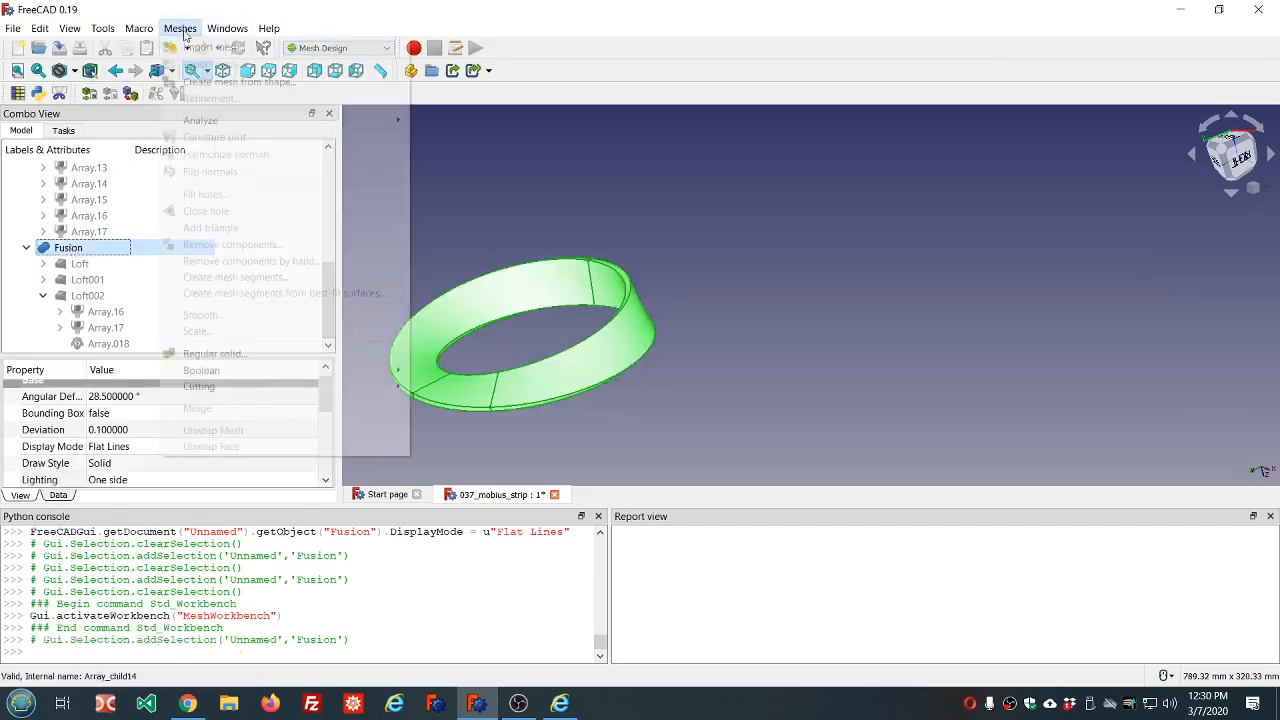
left_click(202, 82)
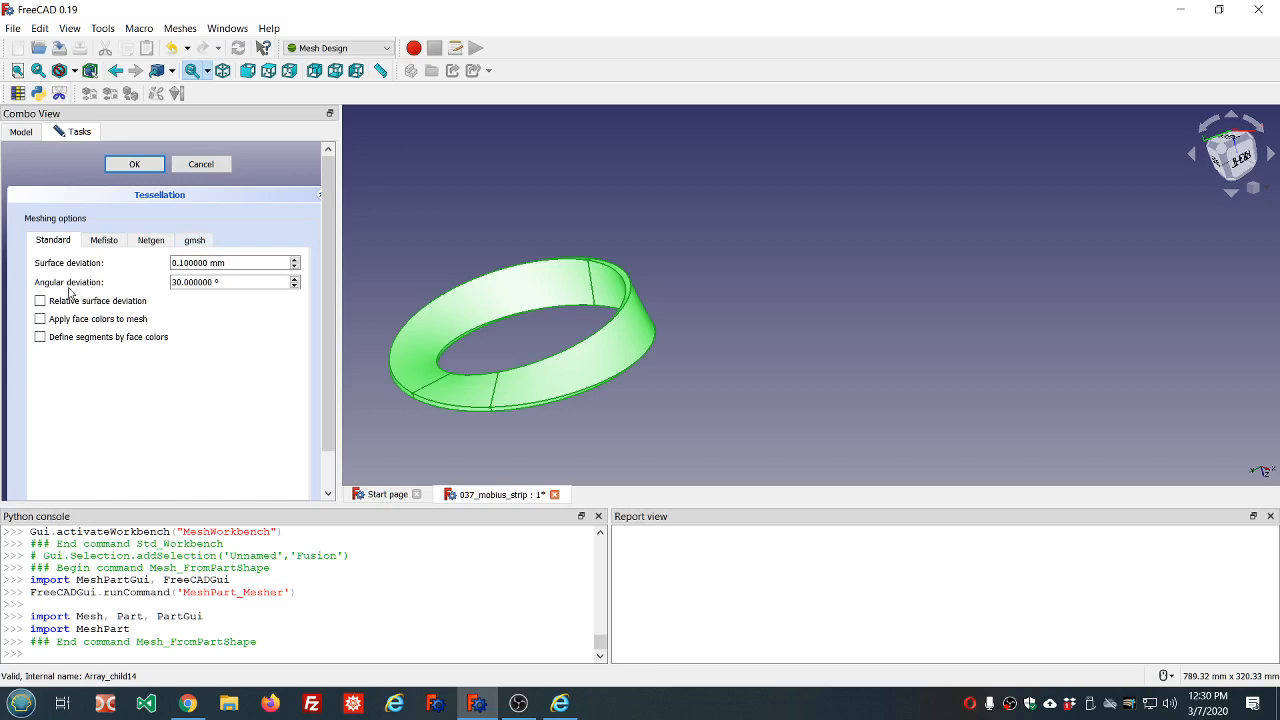
left_click(124, 170)
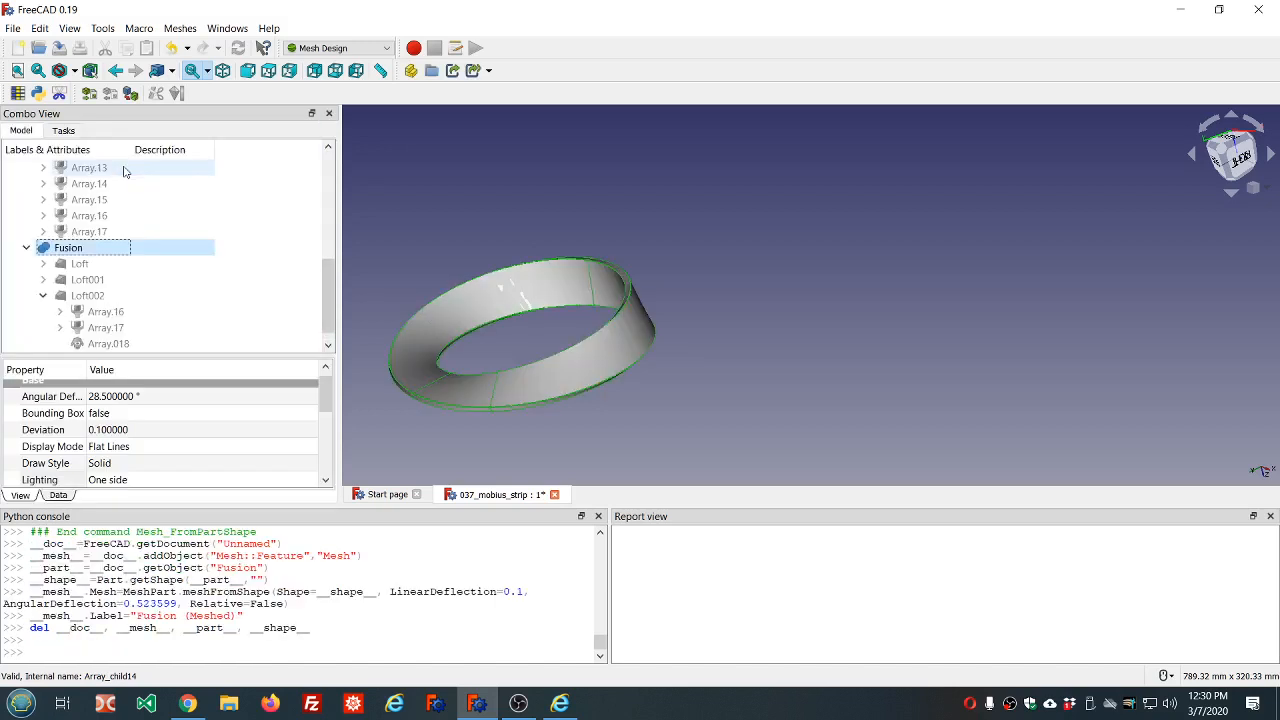
- Hide the original Fusion and inspect the shaded surface of the mesh up close
key("space")
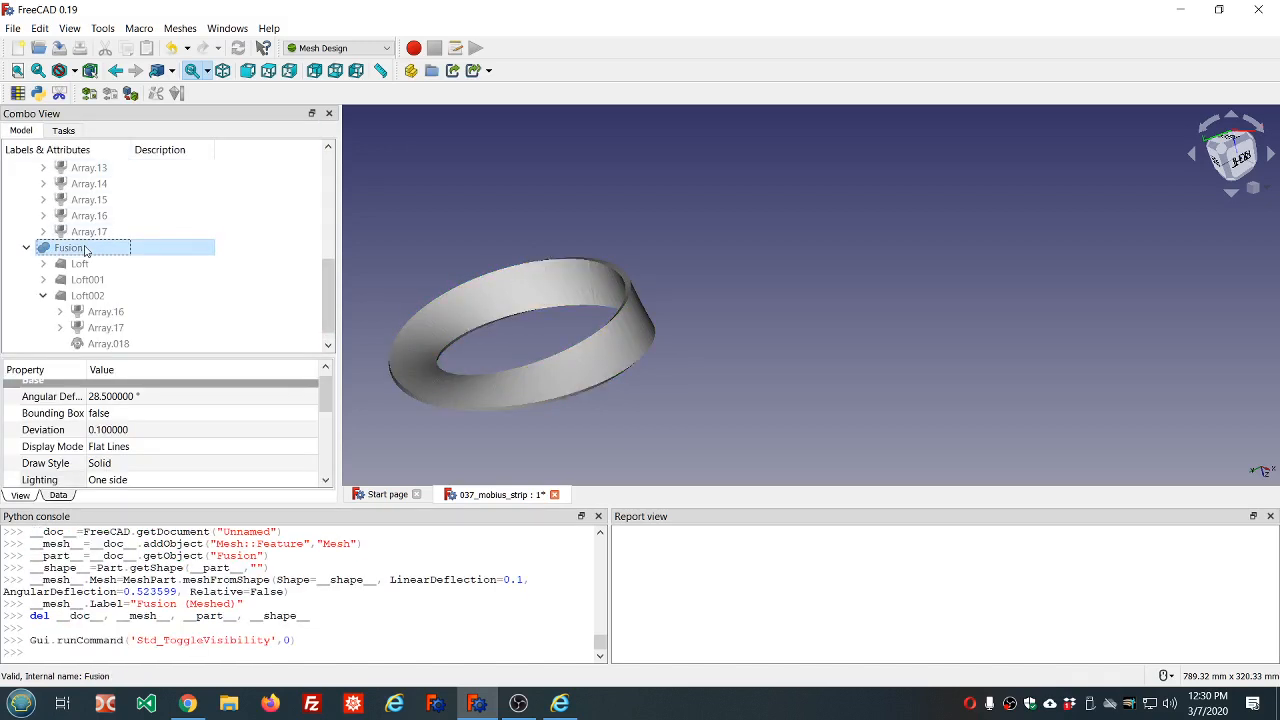
scroll(571, 309, "up", 3)
scroll(612, 329, "down", 3)
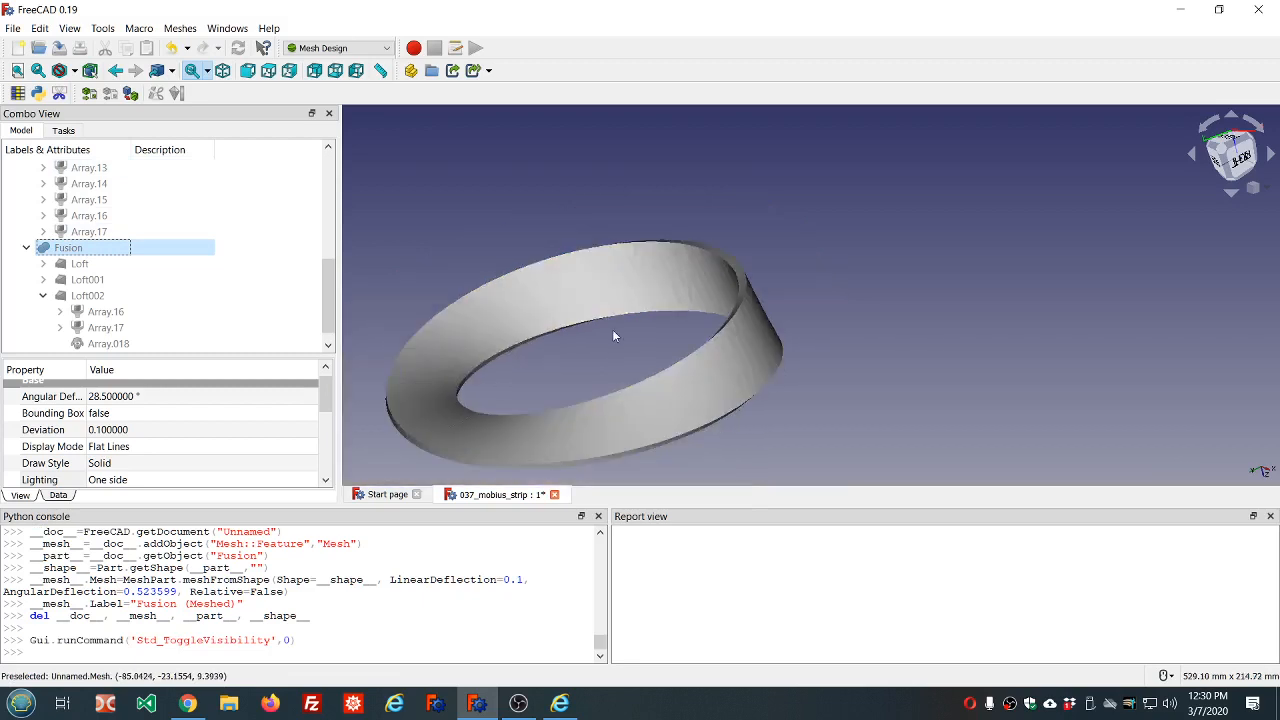
middle_click_drag(651, 410, 529, 386)
scroll(748, 265, "up", 3)
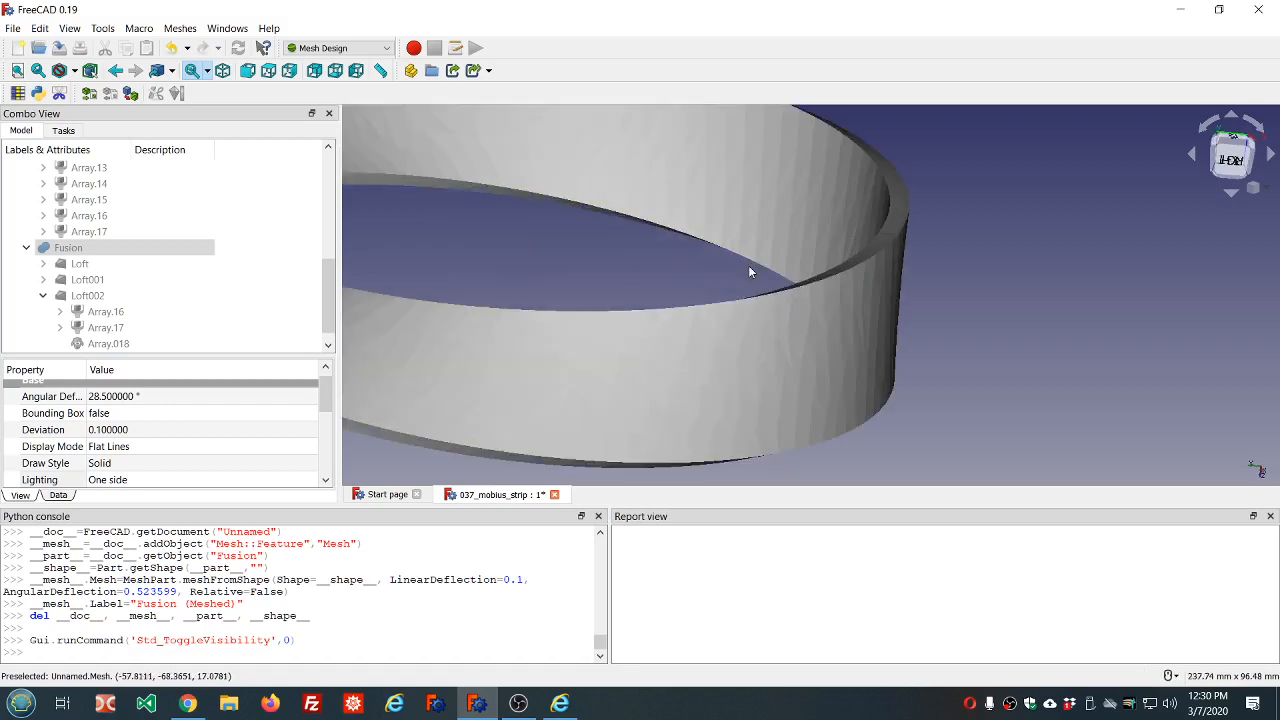
scroll(744, 276, "down", 3)
scroll(757, 292, "up", 4)
scroll(757, 294, "down", 4)
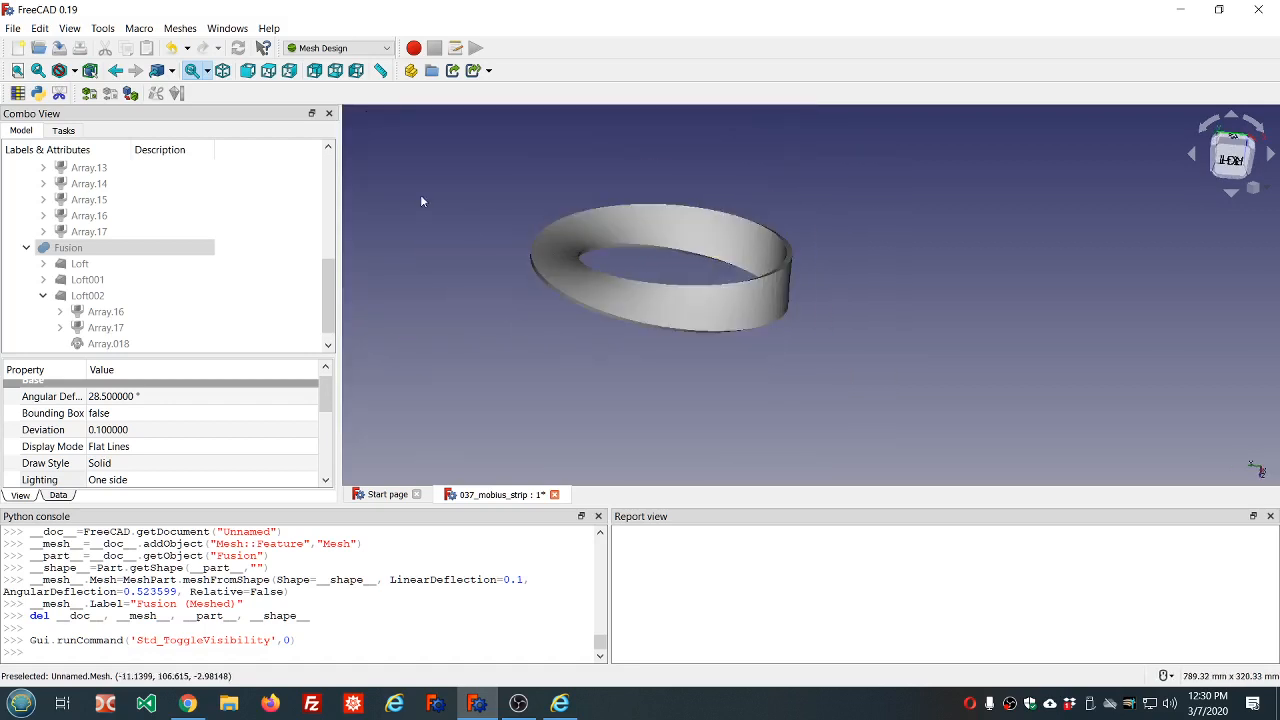
- Switch the draw style to Wireframe and examine the mesh triangles around the whole strip, including from below
left_click(208, 71)
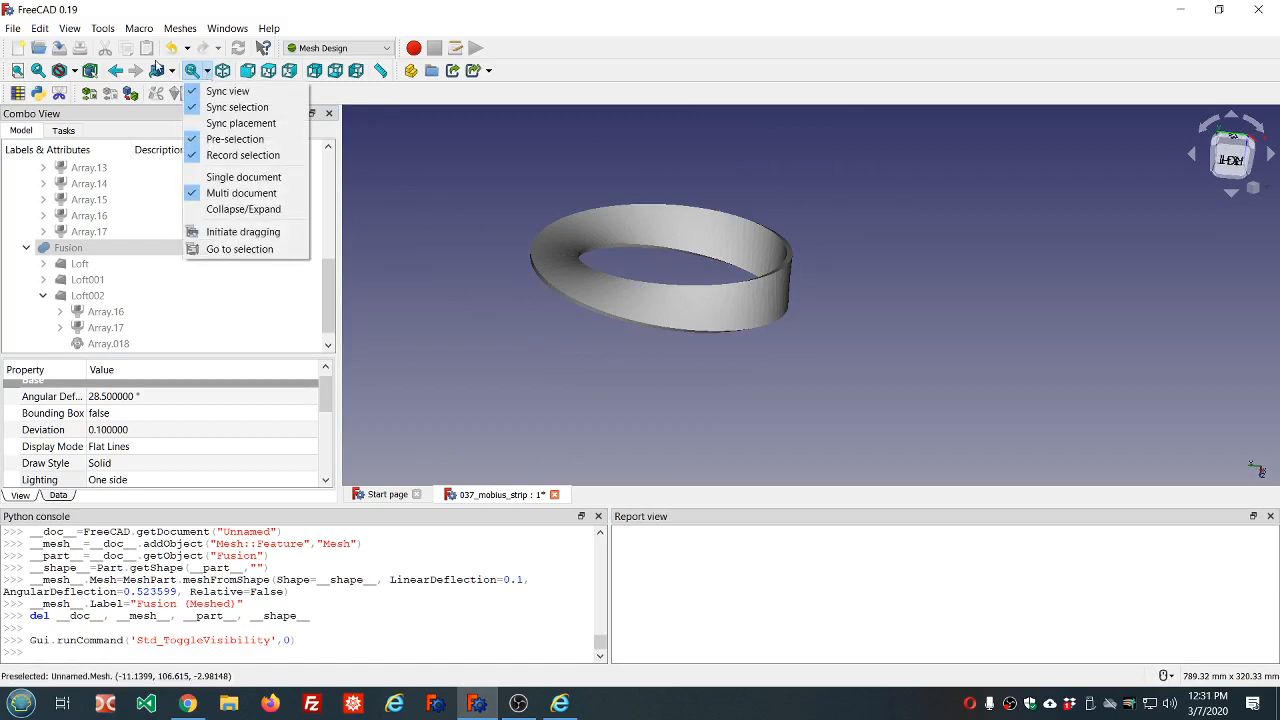
left_click(75, 72)
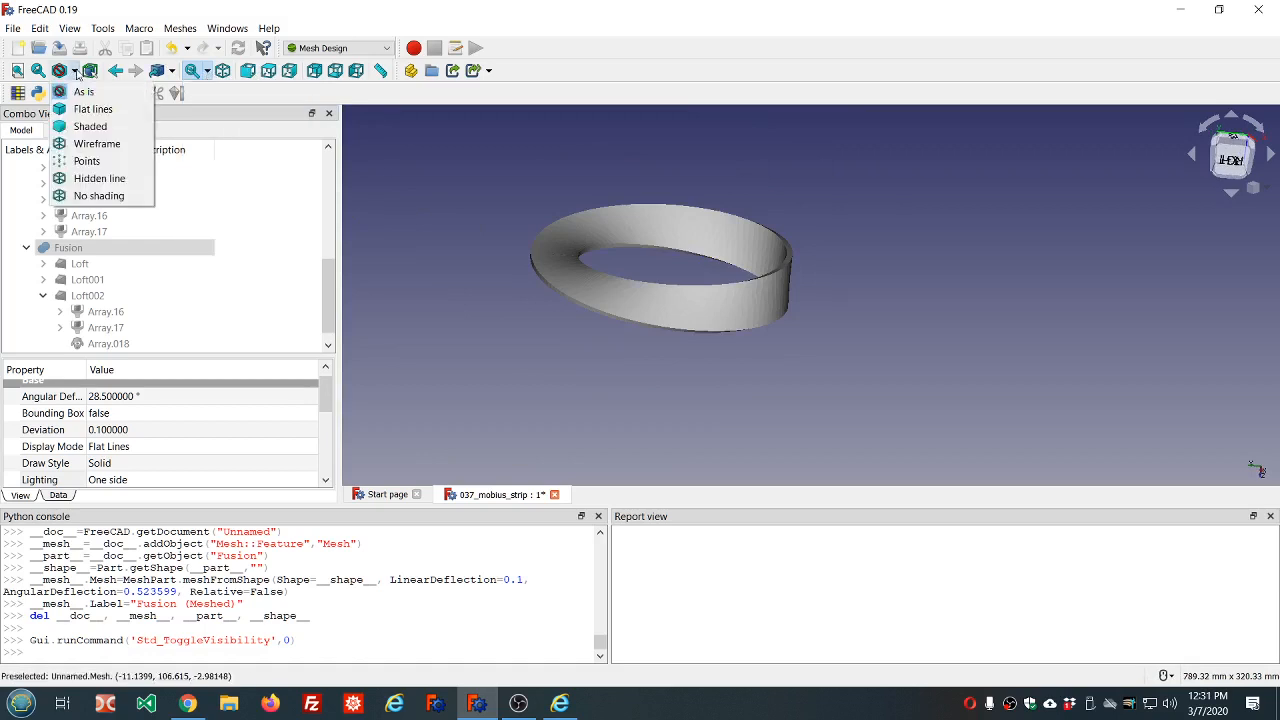
left_click(80, 146)
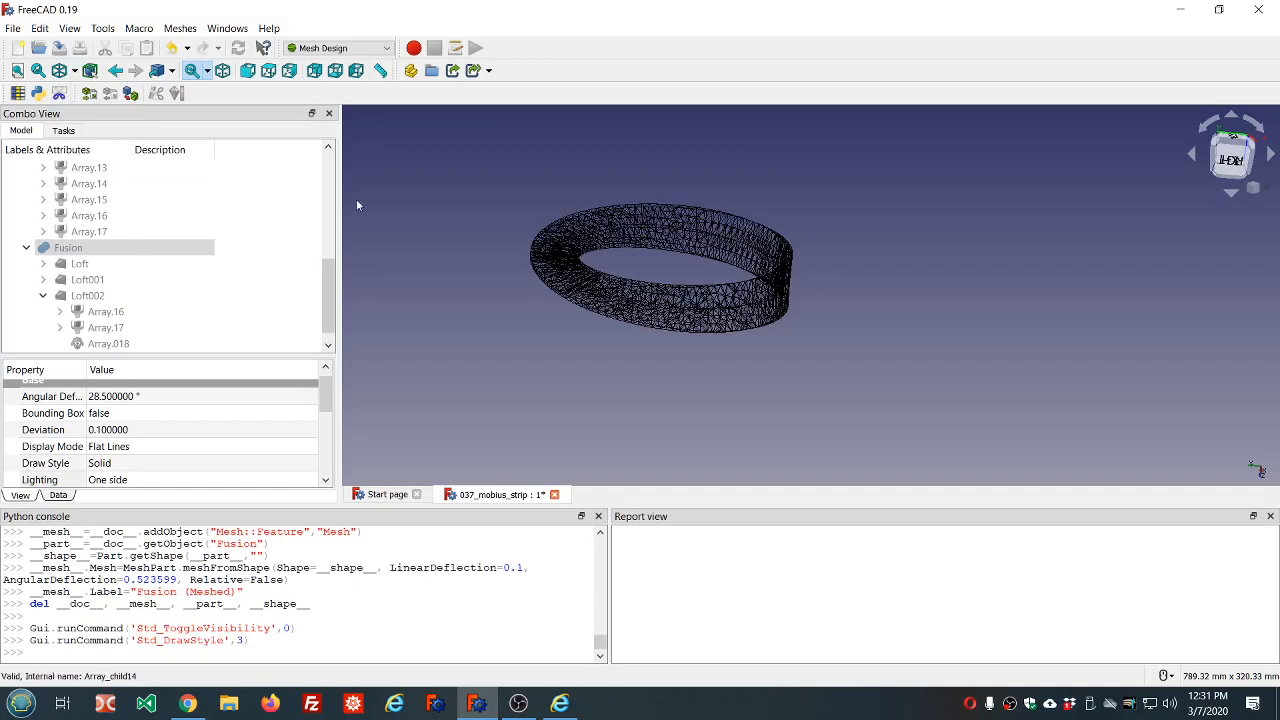
scroll(607, 283, "up", 5)
scroll(607, 283, "up", 1)
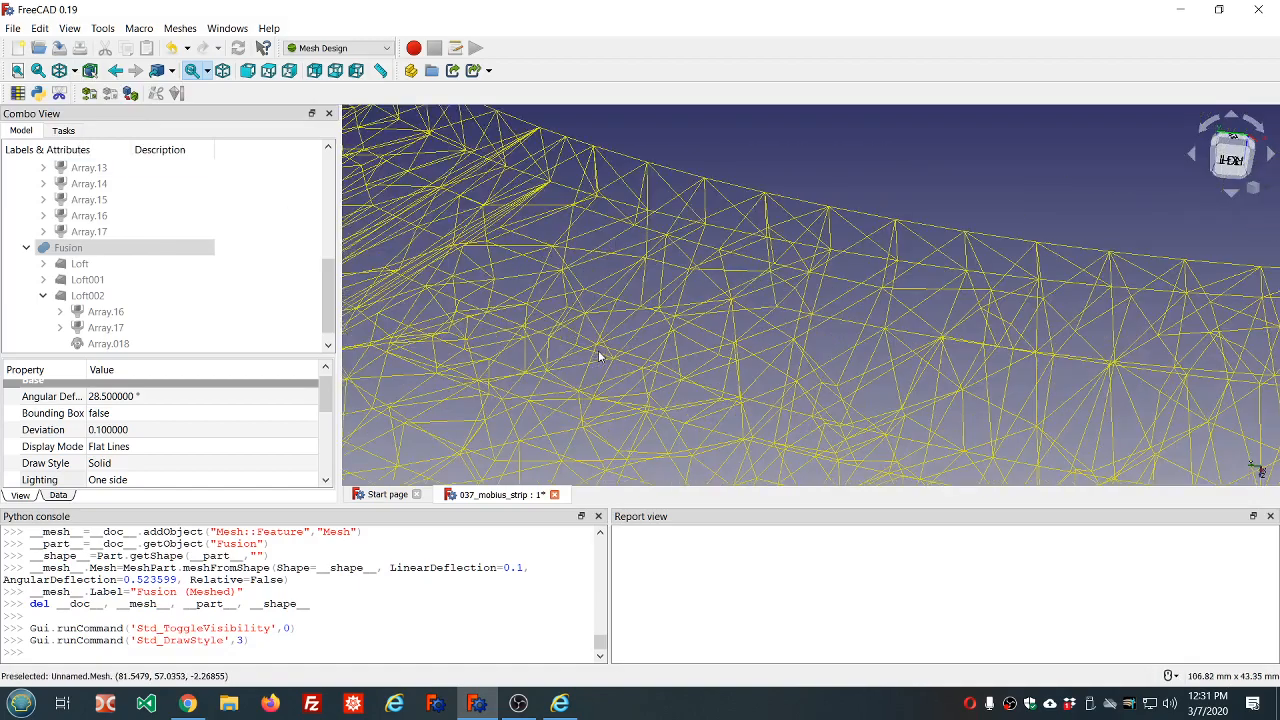
scroll(695, 374, "down", 5)
scroll(919, 388, "up", 3)
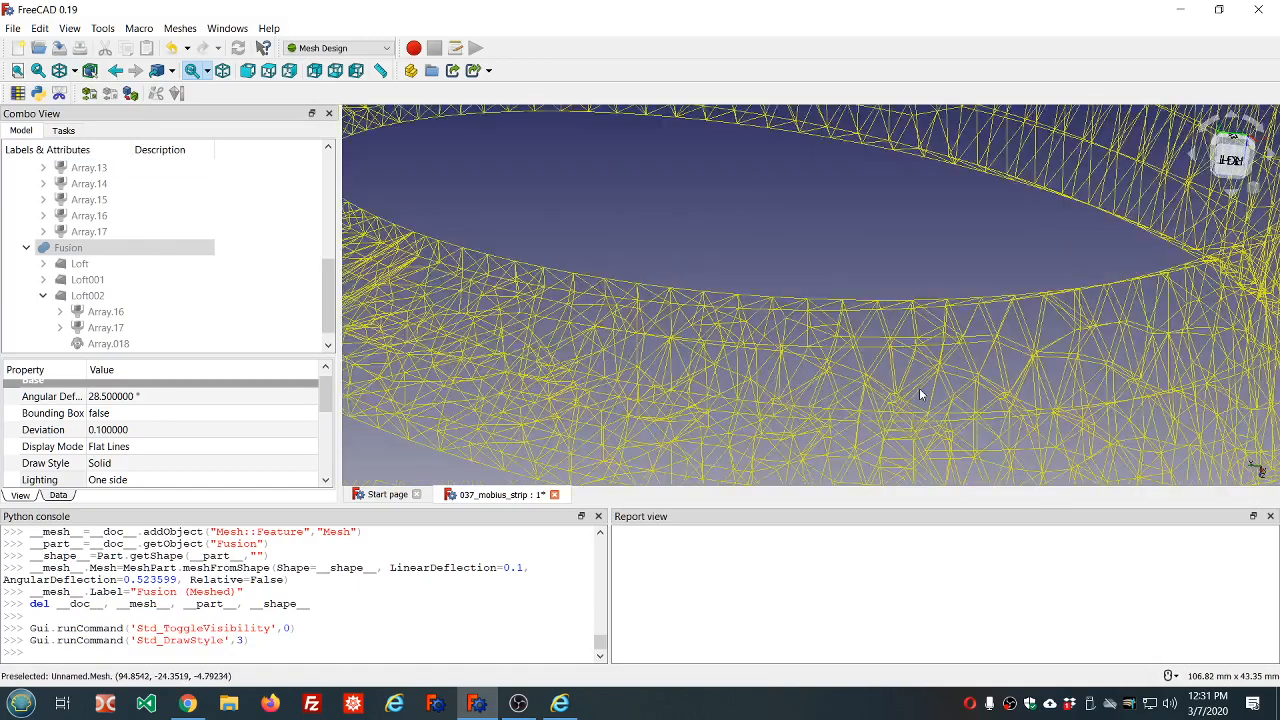
scroll(1031, 388, "down", 5)
scroll(1031, 388, "up", 6)
scroll(996, 376, "up", 2)
scroll(996, 376, "down", 5)
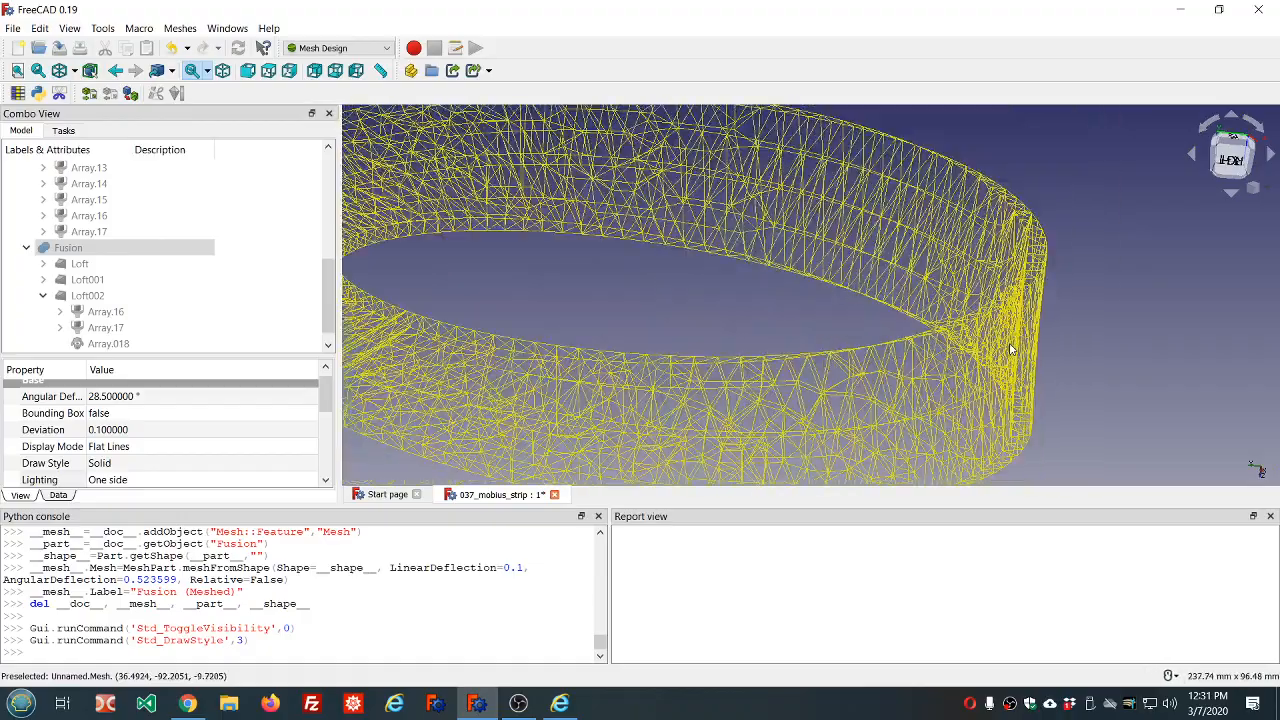
scroll(844, 260, "up", 6)
scroll(844, 260, "down", 5)
scroll(680, 237, "up", 5)
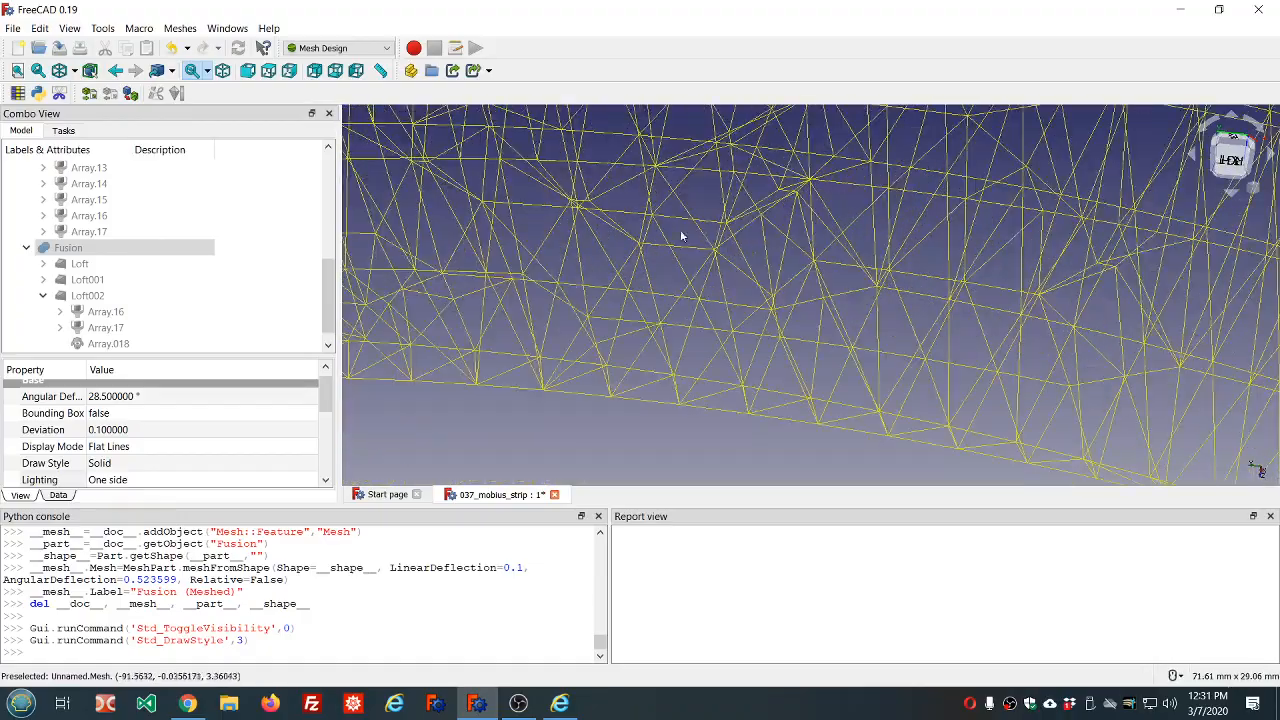
scroll(680, 237, "down", 5)
scroll(481, 240, "up", 6)
scroll(457, 260, "down", 10)
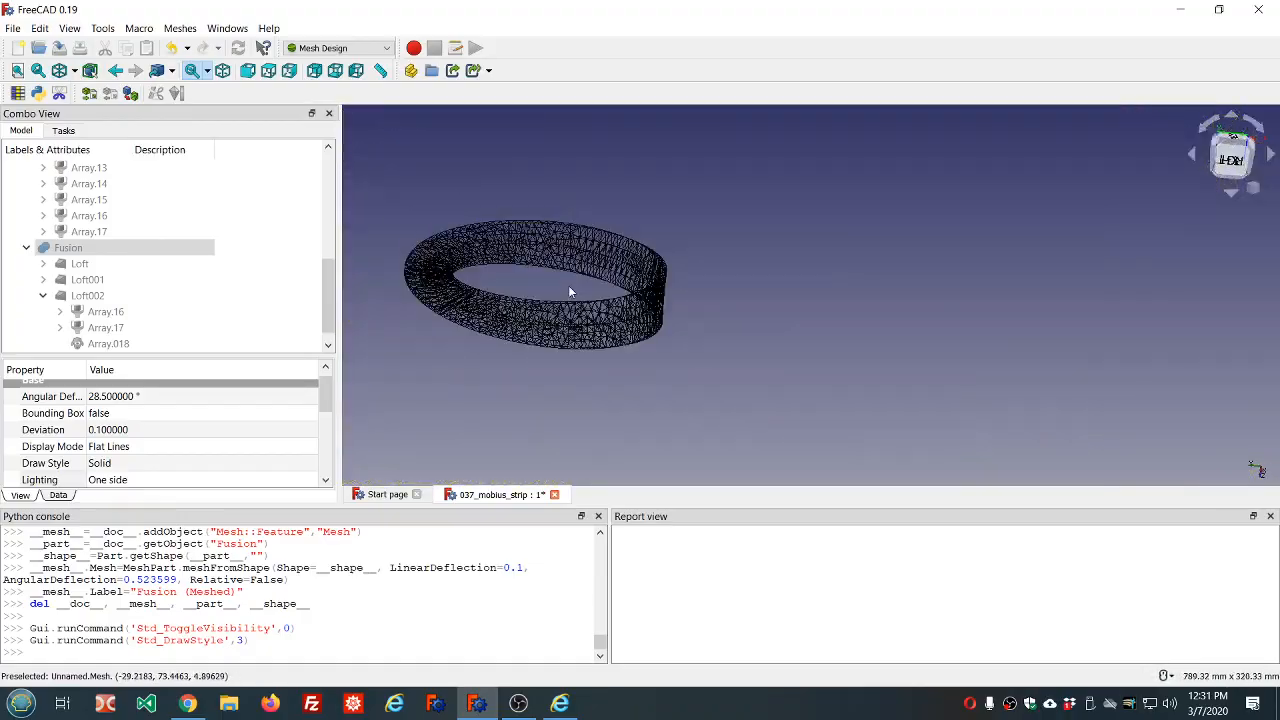
middle_click_drag(844, 229, 834, 286)
scroll(729, 186, "down", 4)
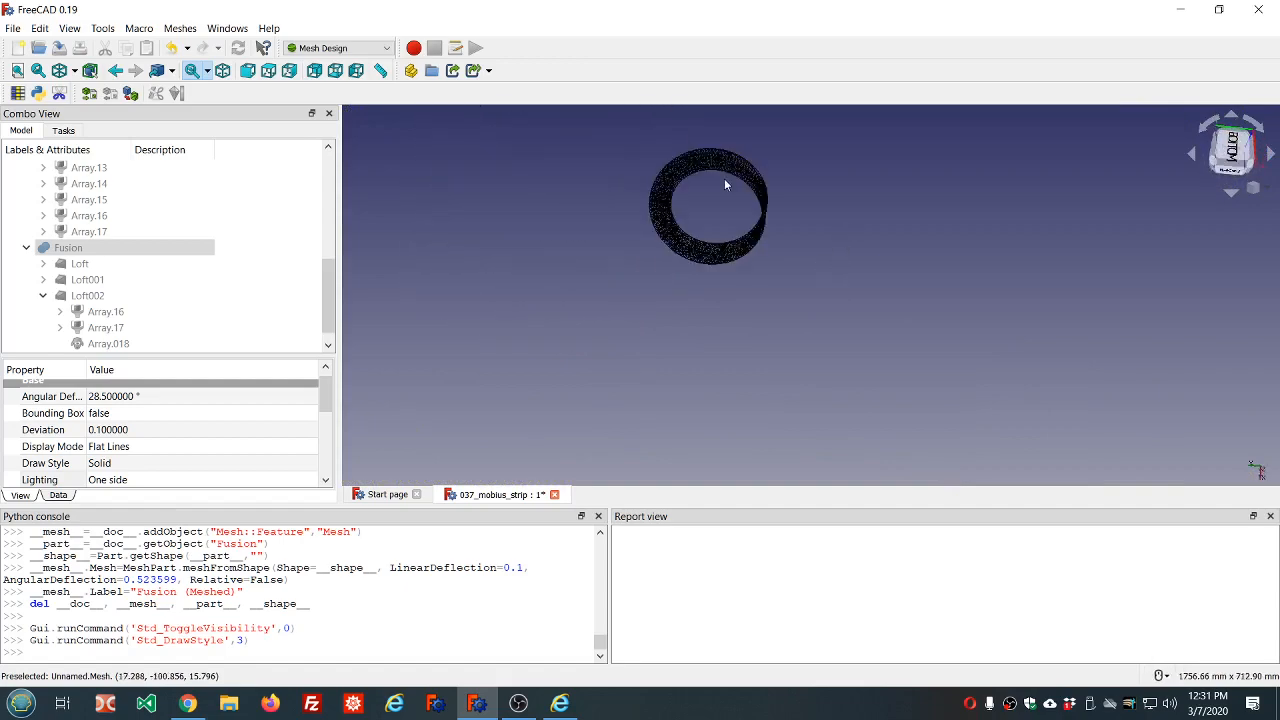
scroll(762, 288, "up", 8)
scroll(812, 393, "up", 4)
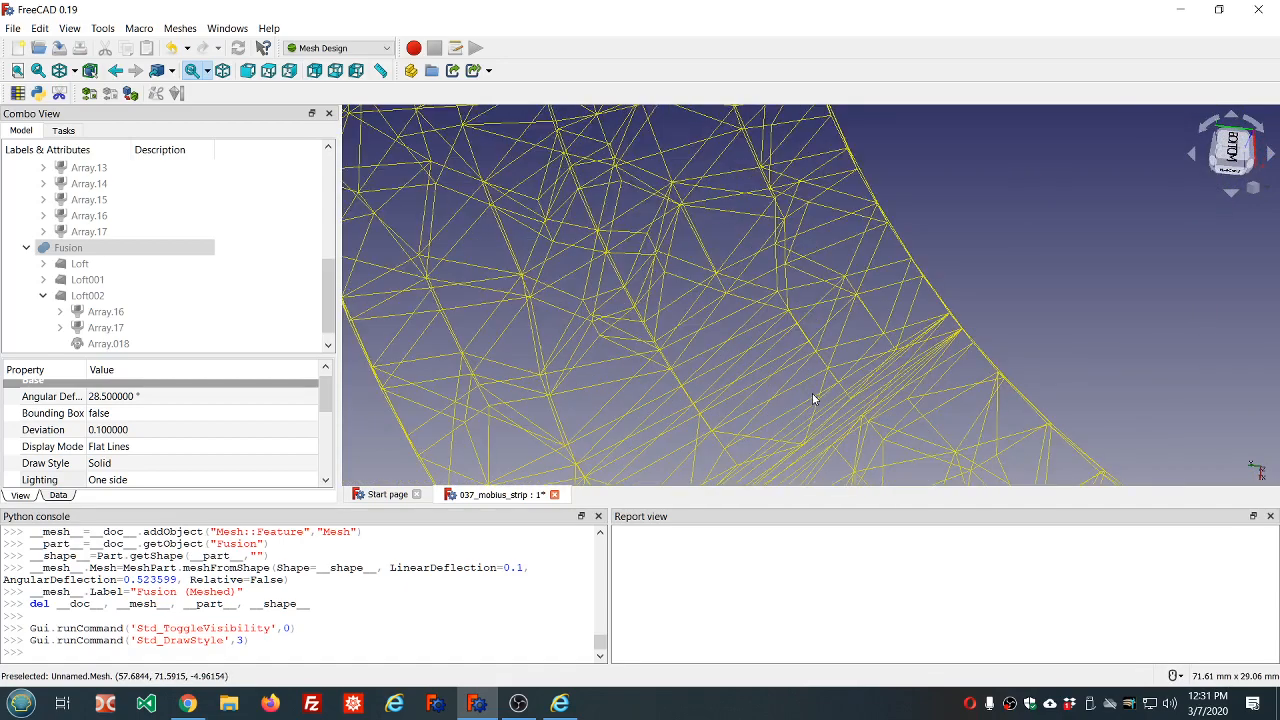
scroll(804, 382, "down", 4)
scroll(795, 375, "down", 6)
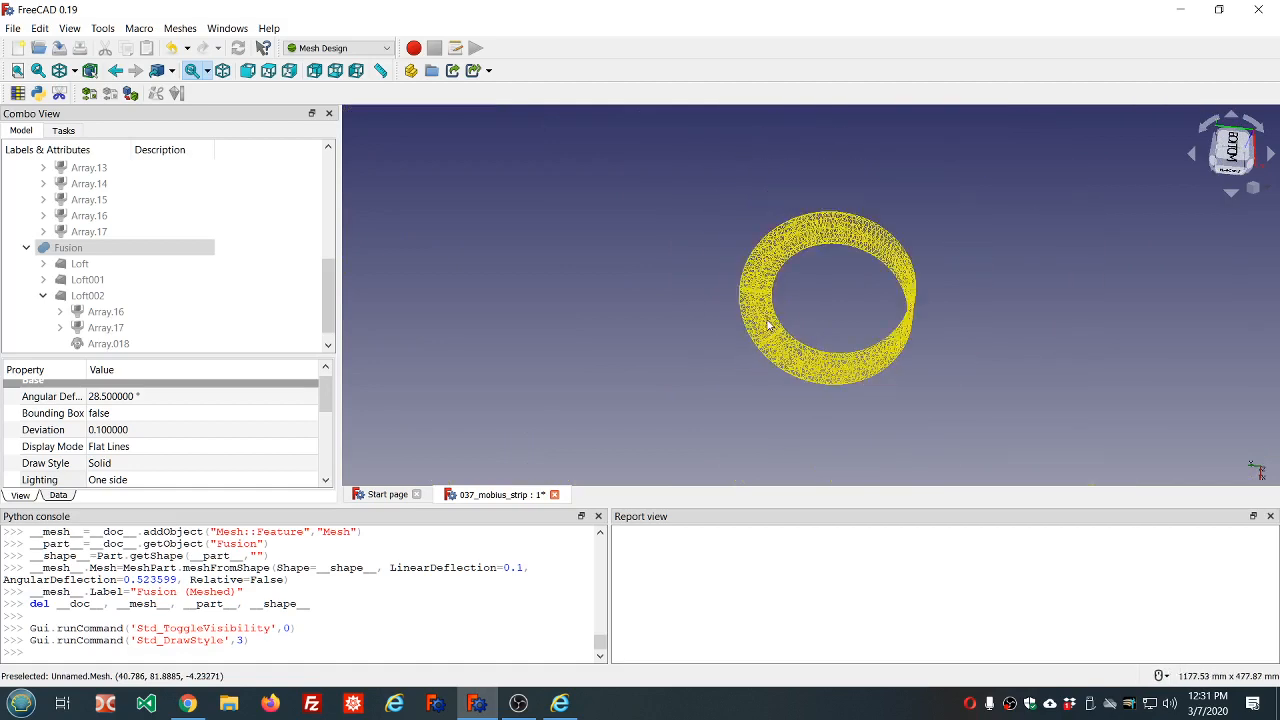
- Restore the draw style to As is
left_click(74, 70)
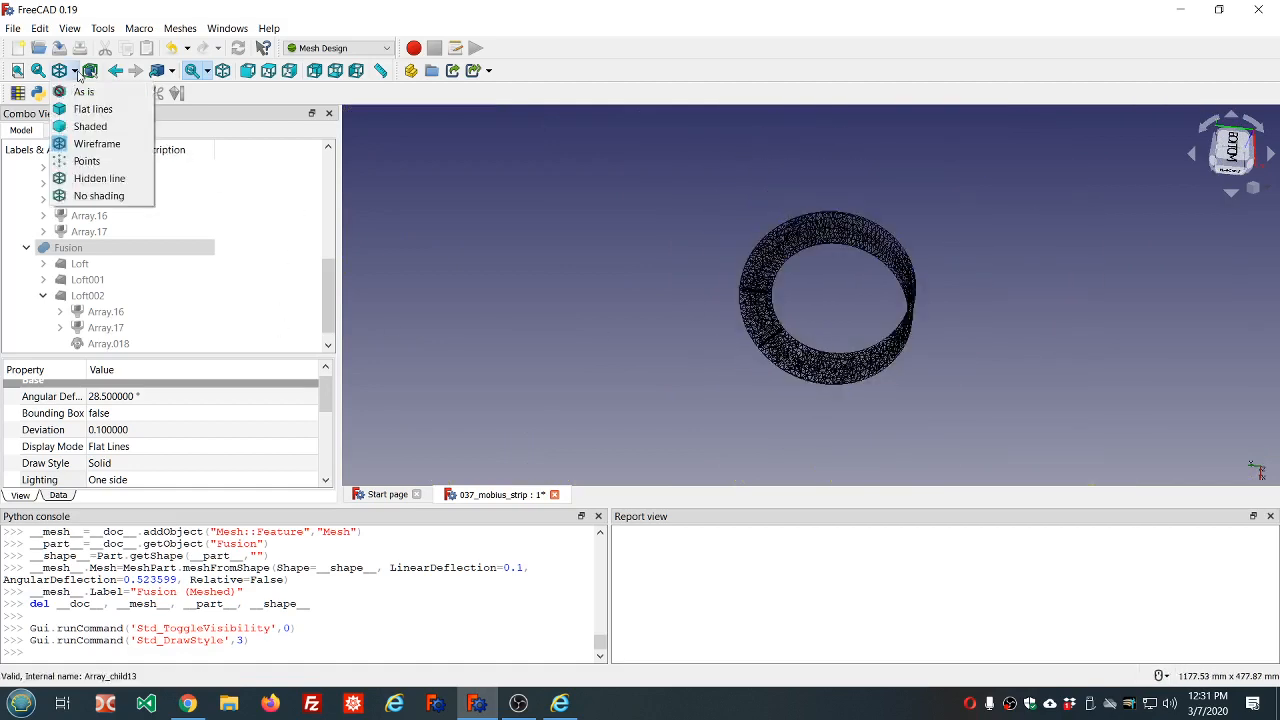
left_click(82, 90)
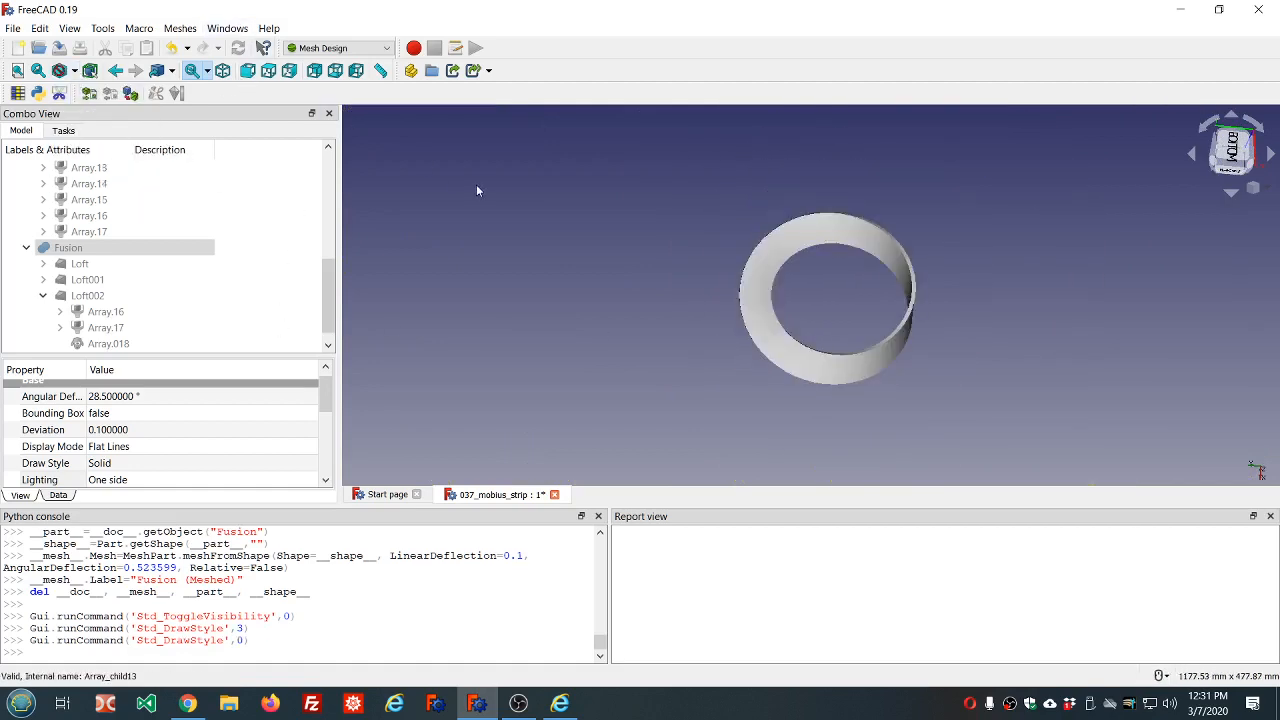
scroll(210, 236, "down", 1)
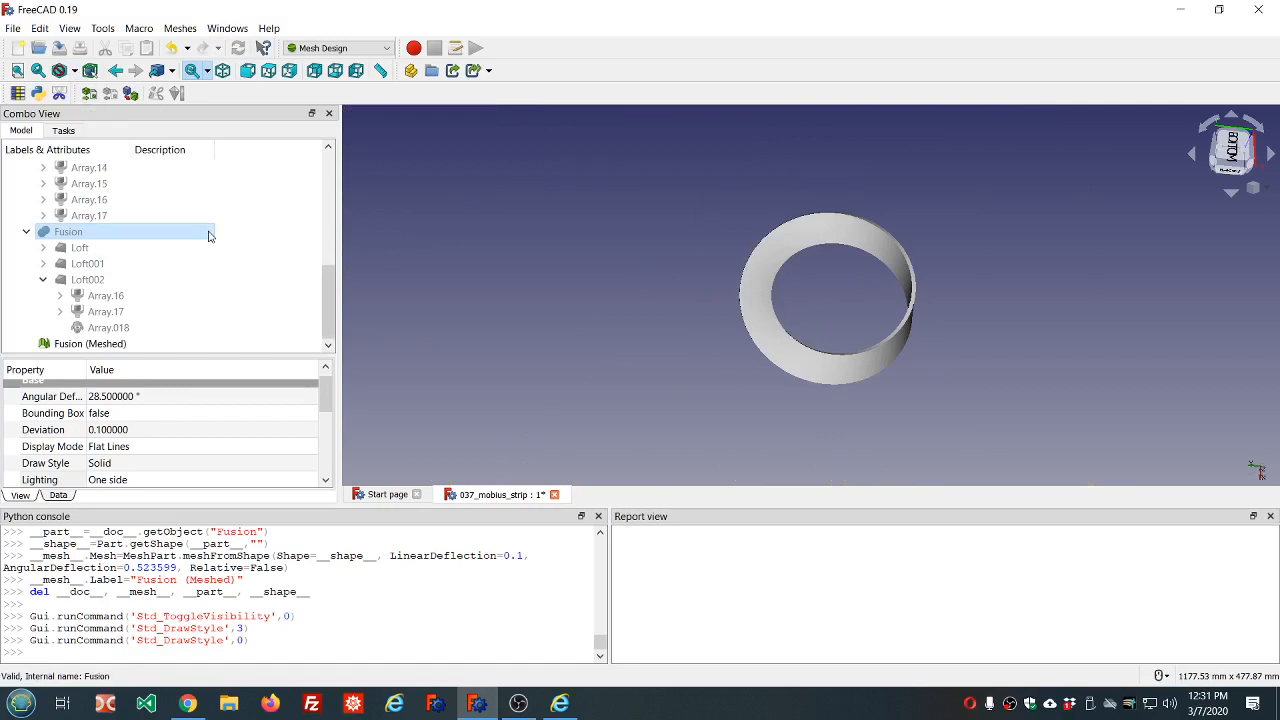
- Evaluate the meshed Fusion for errors by running all mesh tests together, including orientation, non-manifolds, self-intersections and folds
left_click(110, 343)
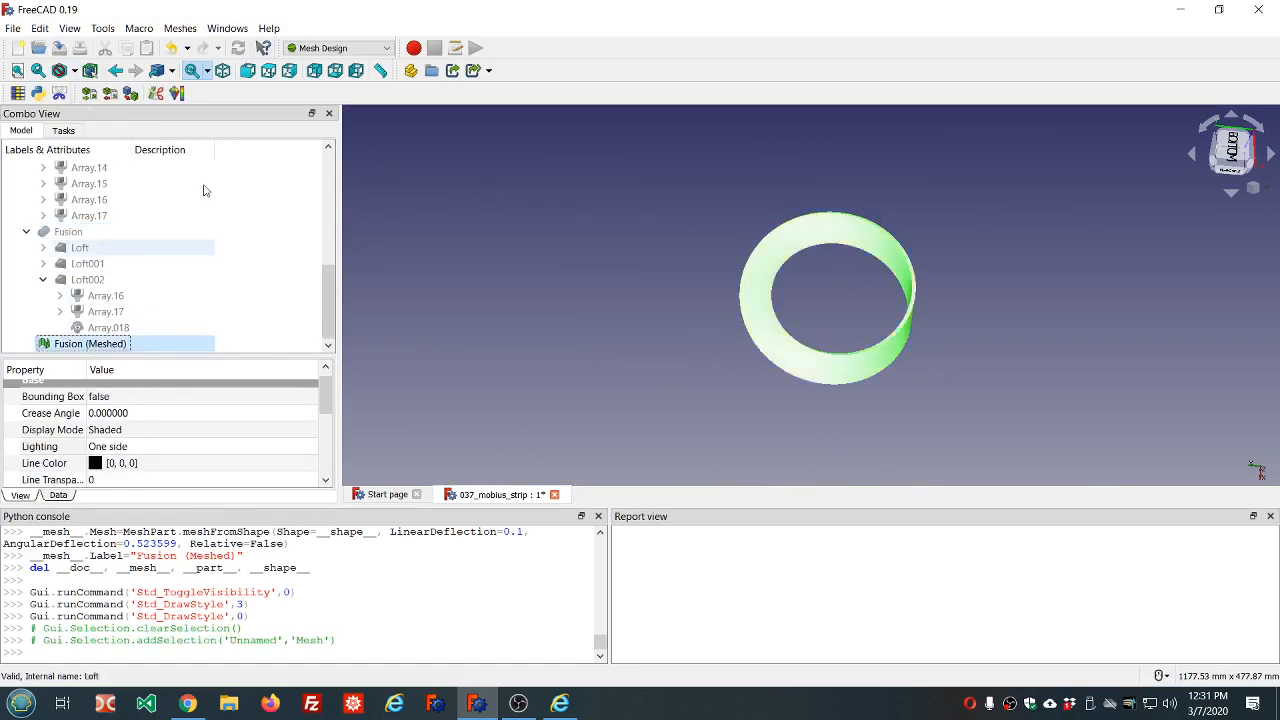
left_click(181, 28)
mouse_move(216, 121)
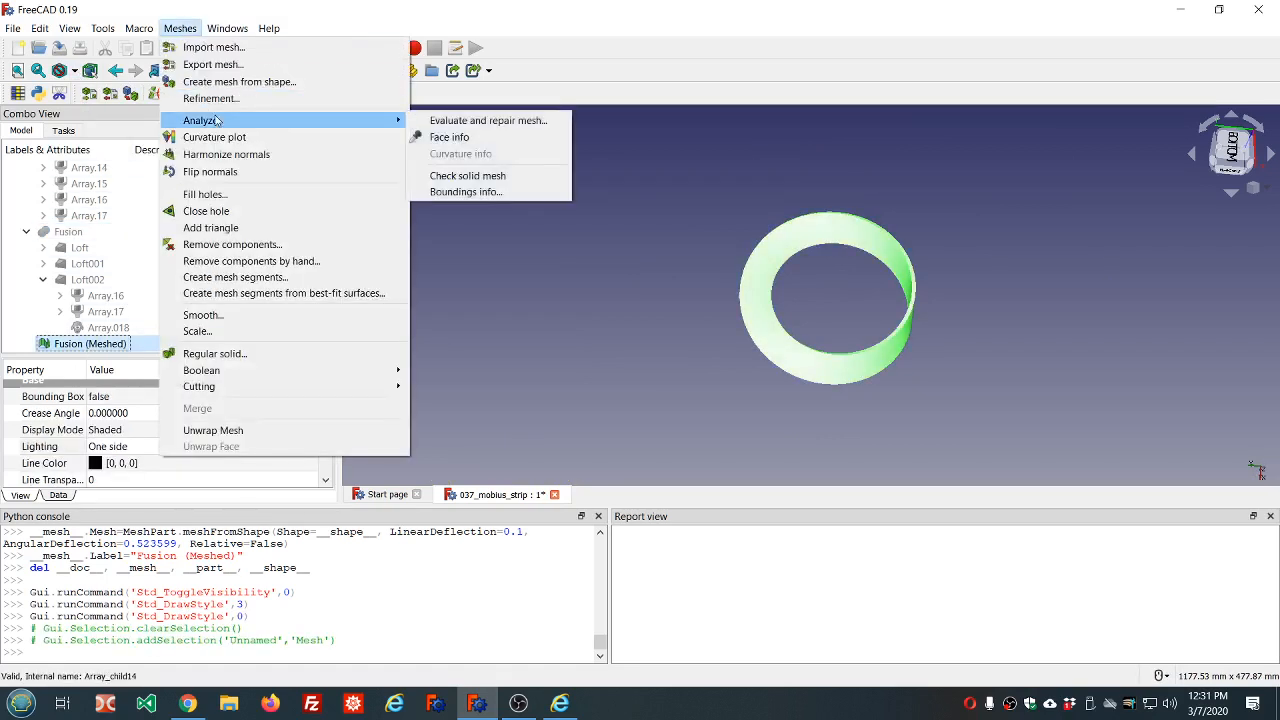
left_click(460, 120)
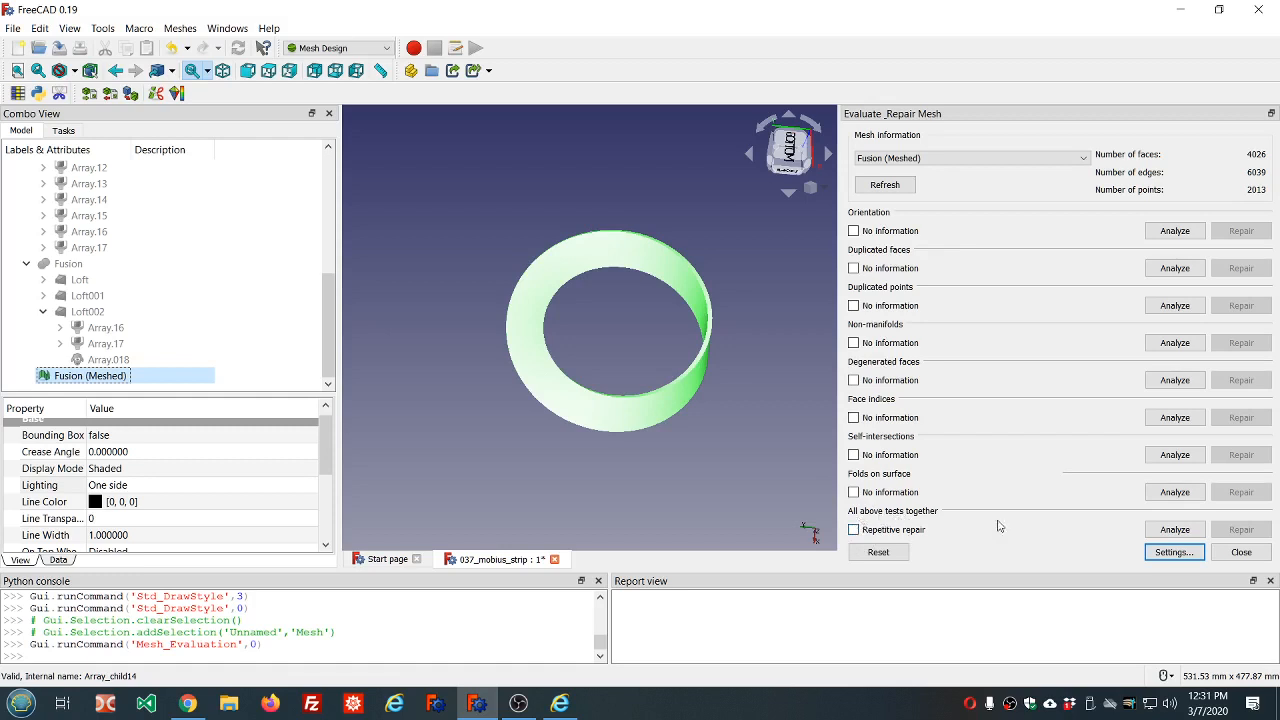
left_click(1162, 531)
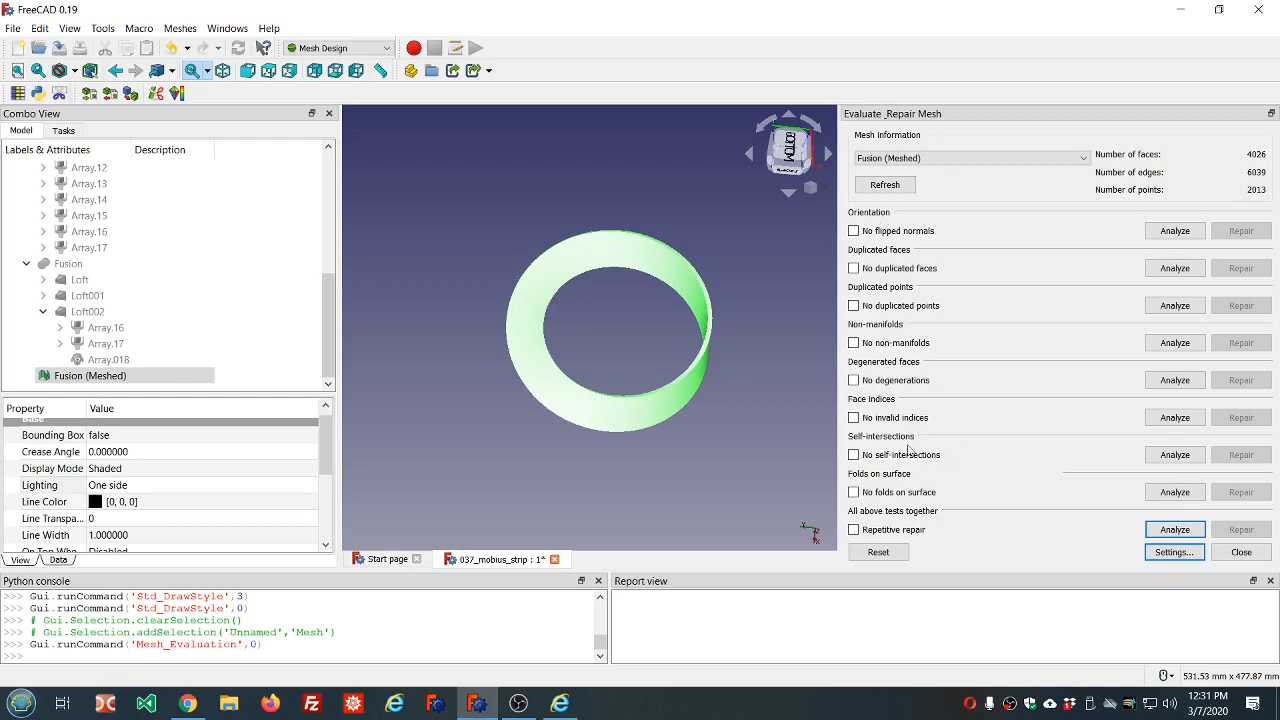
left_click(1241, 552)
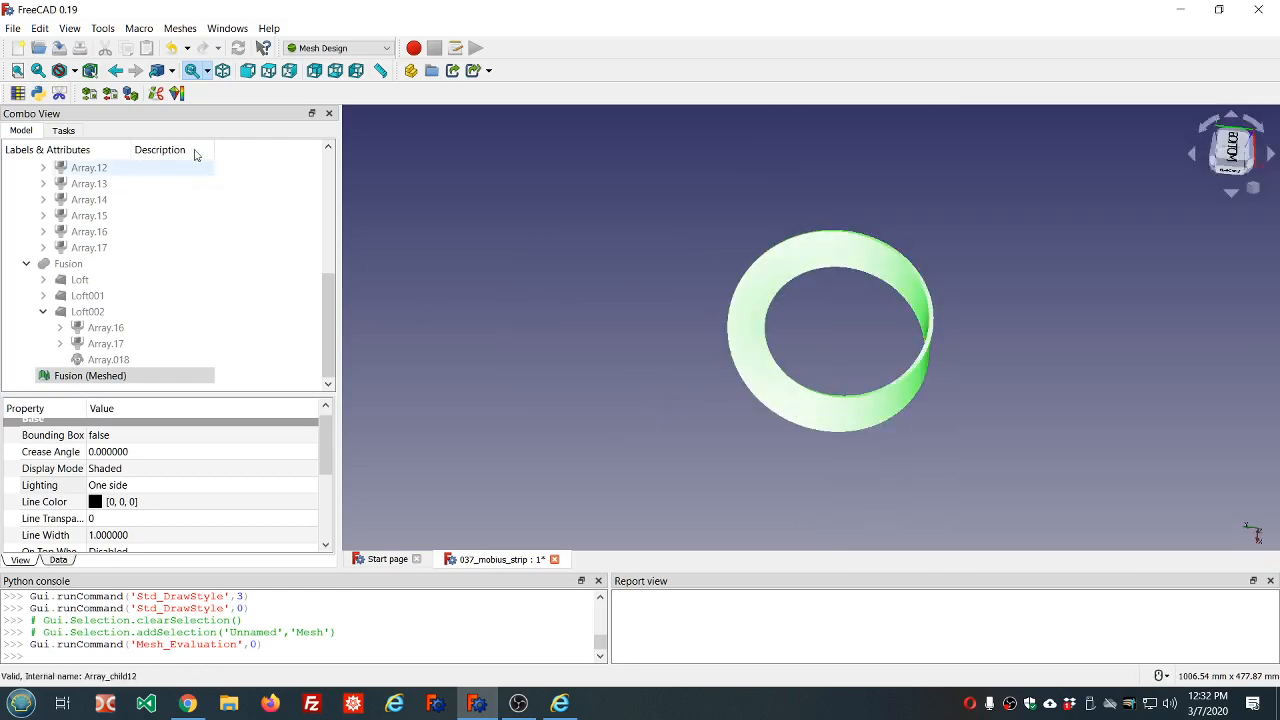
- Review the evaluation and repair options offered for the meshed Fusion without running any test or repair
left_click(179, 29)
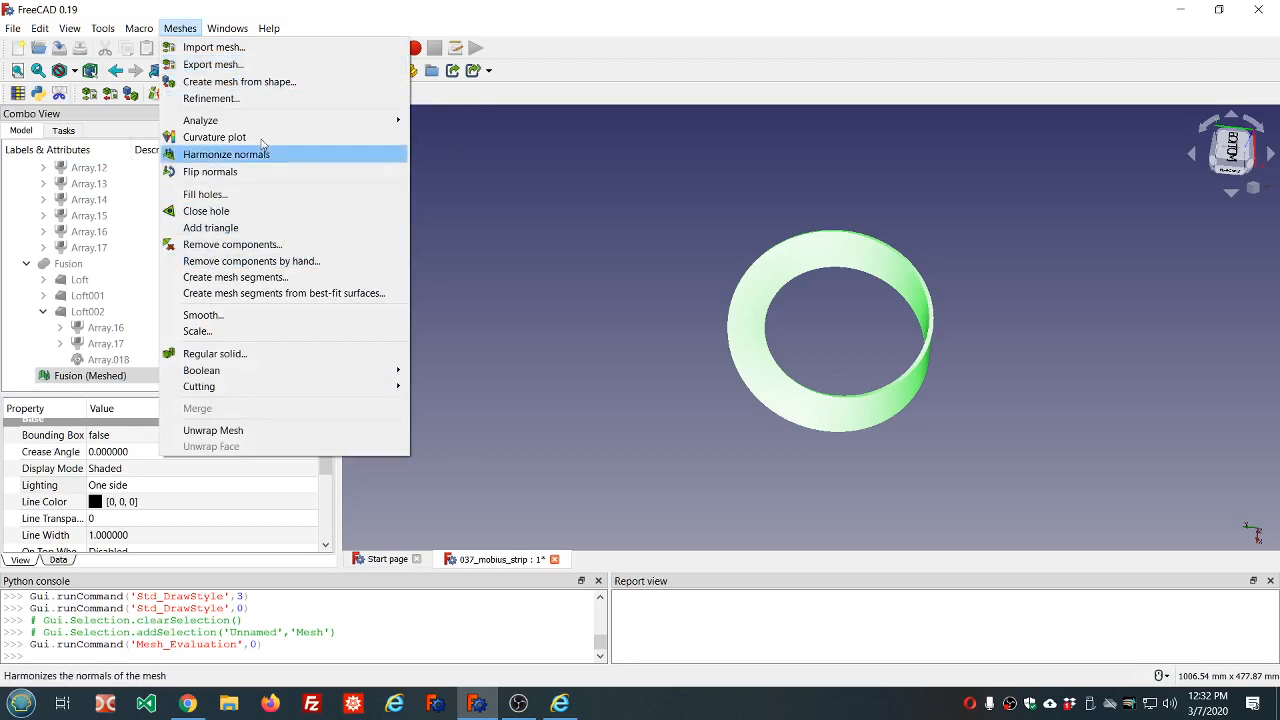
mouse_move(261, 124)
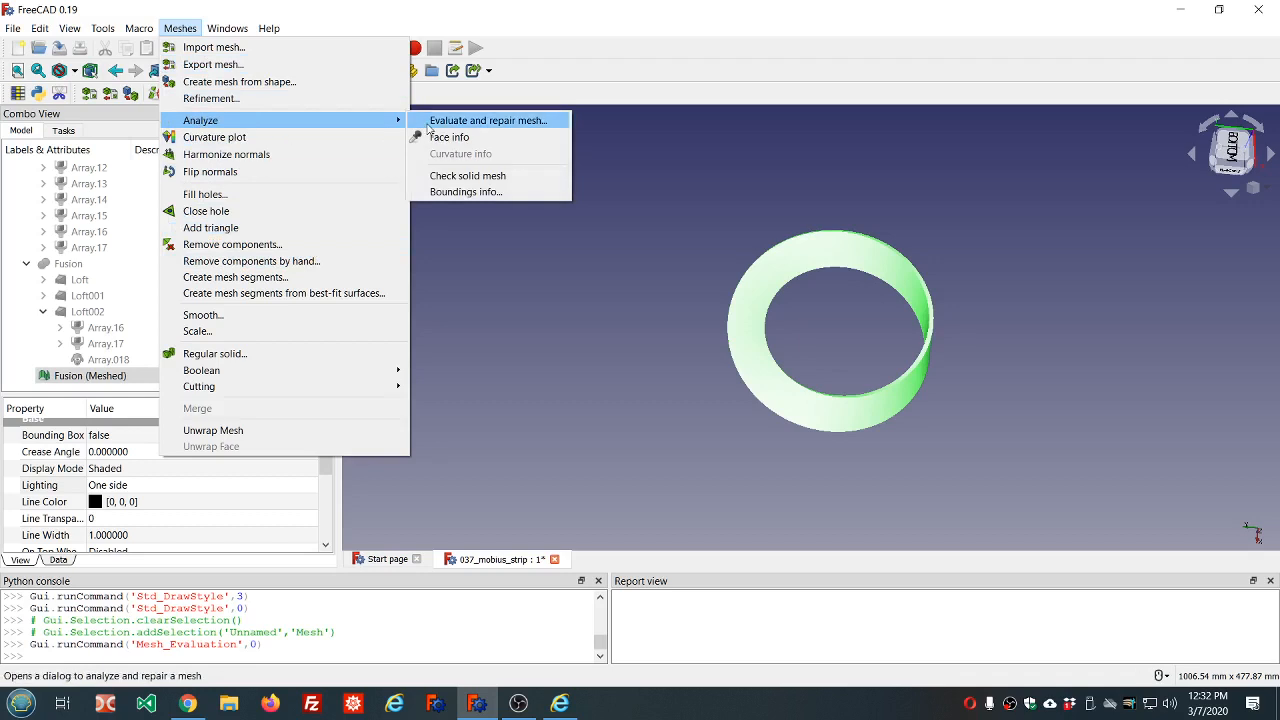
left_click(470, 121)
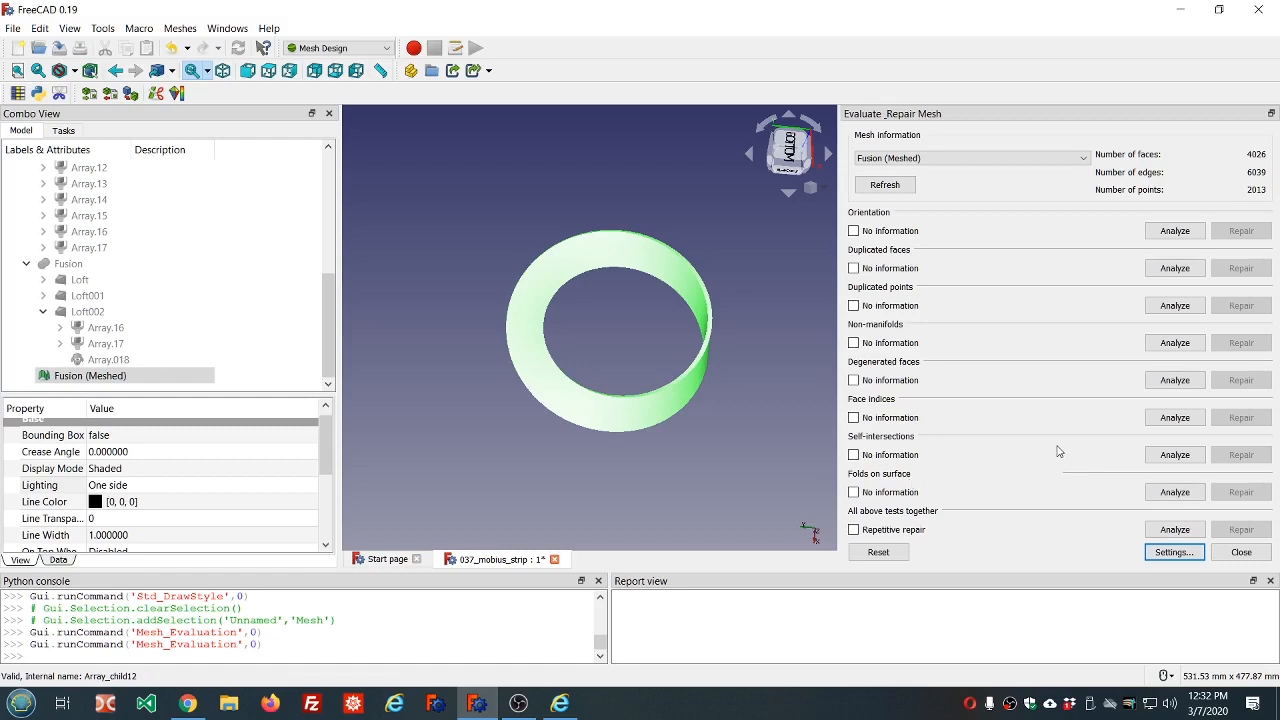
left_click(1241, 553)
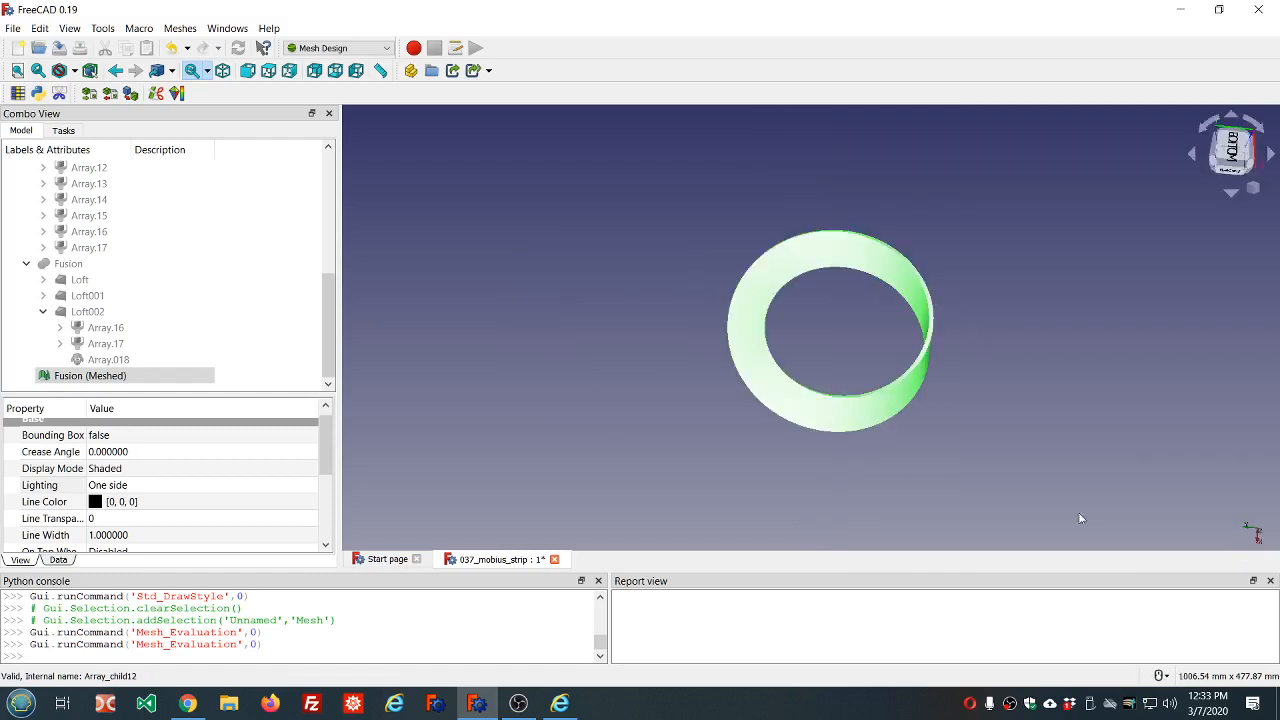
- Delete the existing standard mesh of the Fusion from the model
mouse_move(965, 393)
middle_mouse_down()
mouse_move(966, 374)
mouse_move(951, 377)
mouse_move(883, 314)
mouse_move(969, 369)
middle_mouse_up()
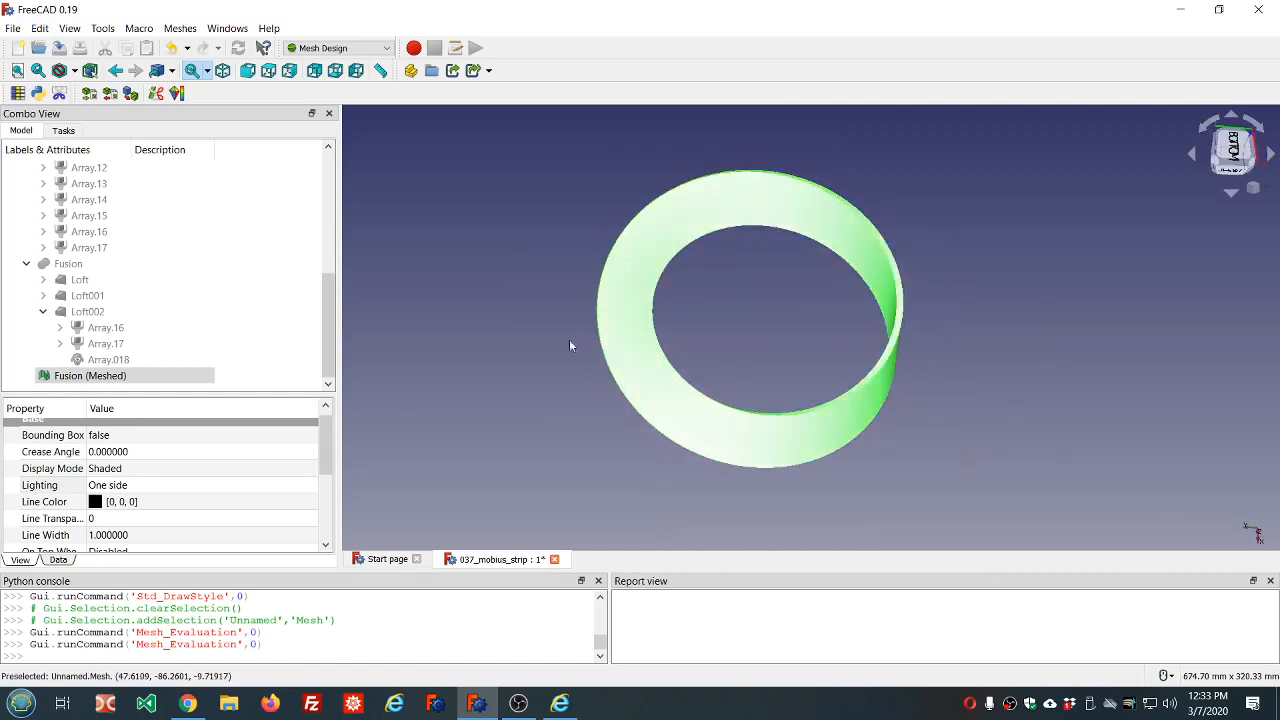
left_click(122, 378)
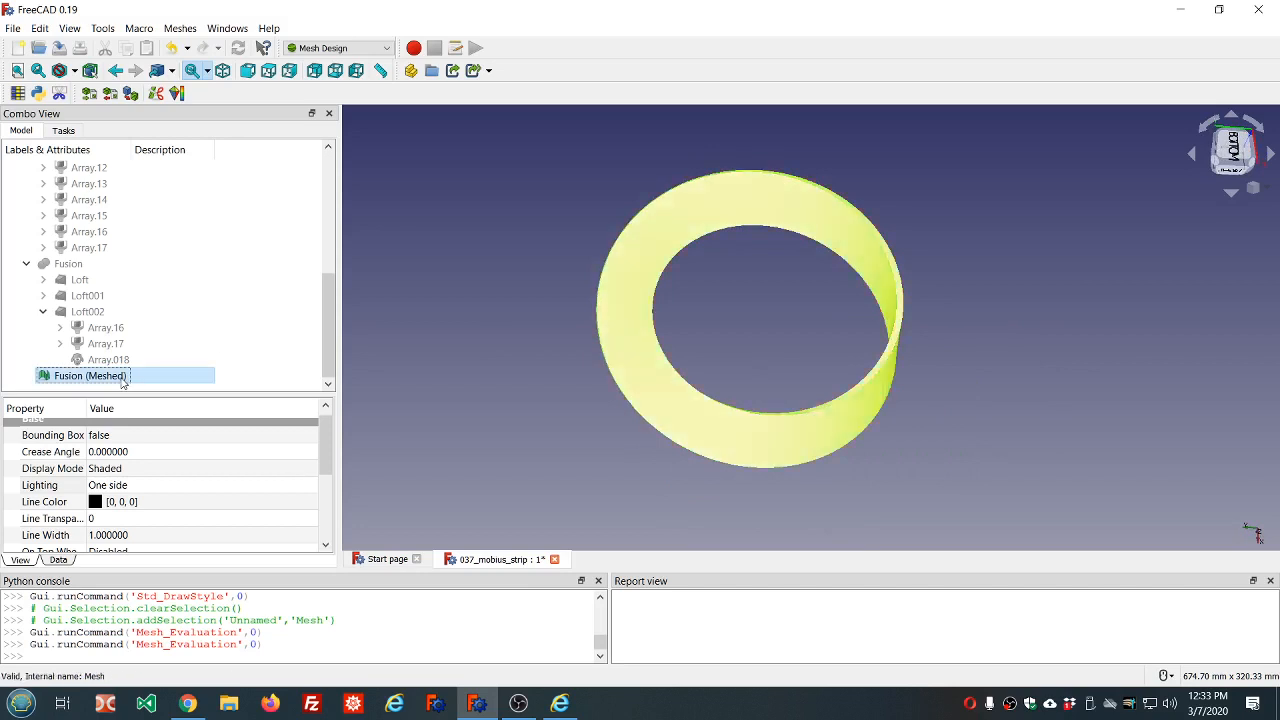
key("Delete")
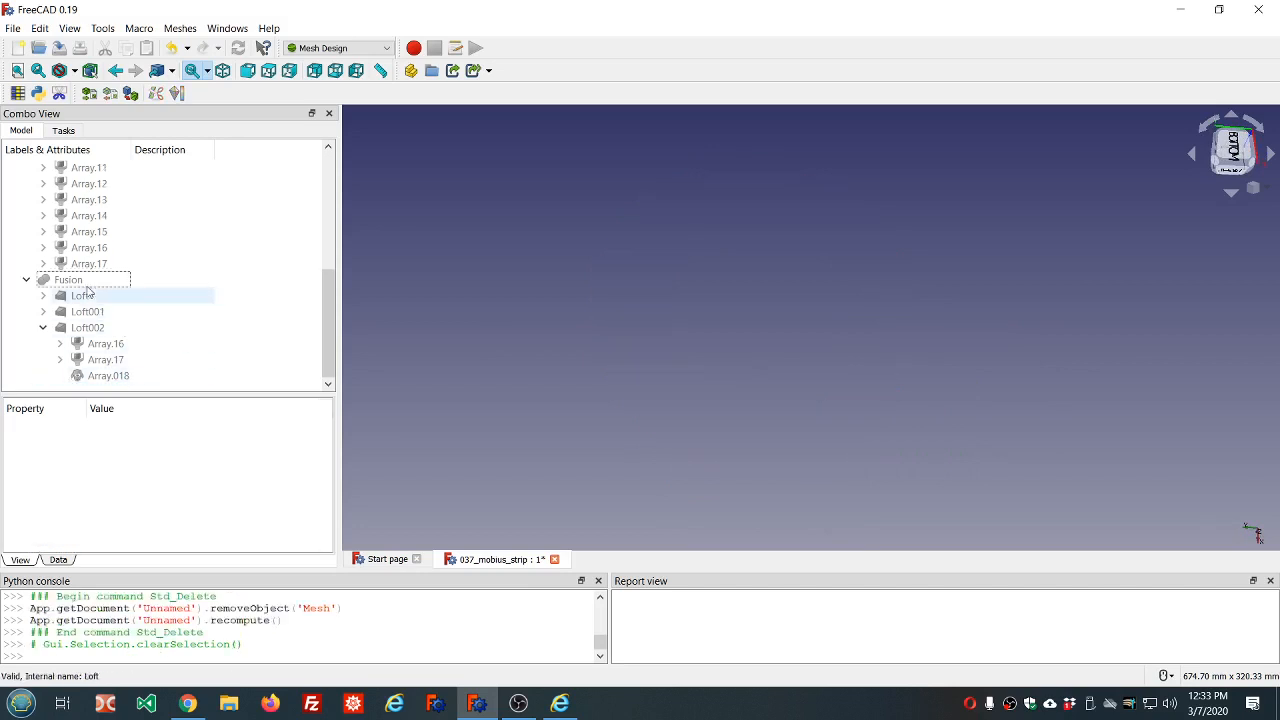
- Show the original Fusion again and start creating a new mesh from its shape
left_click(86, 285)
key("space")
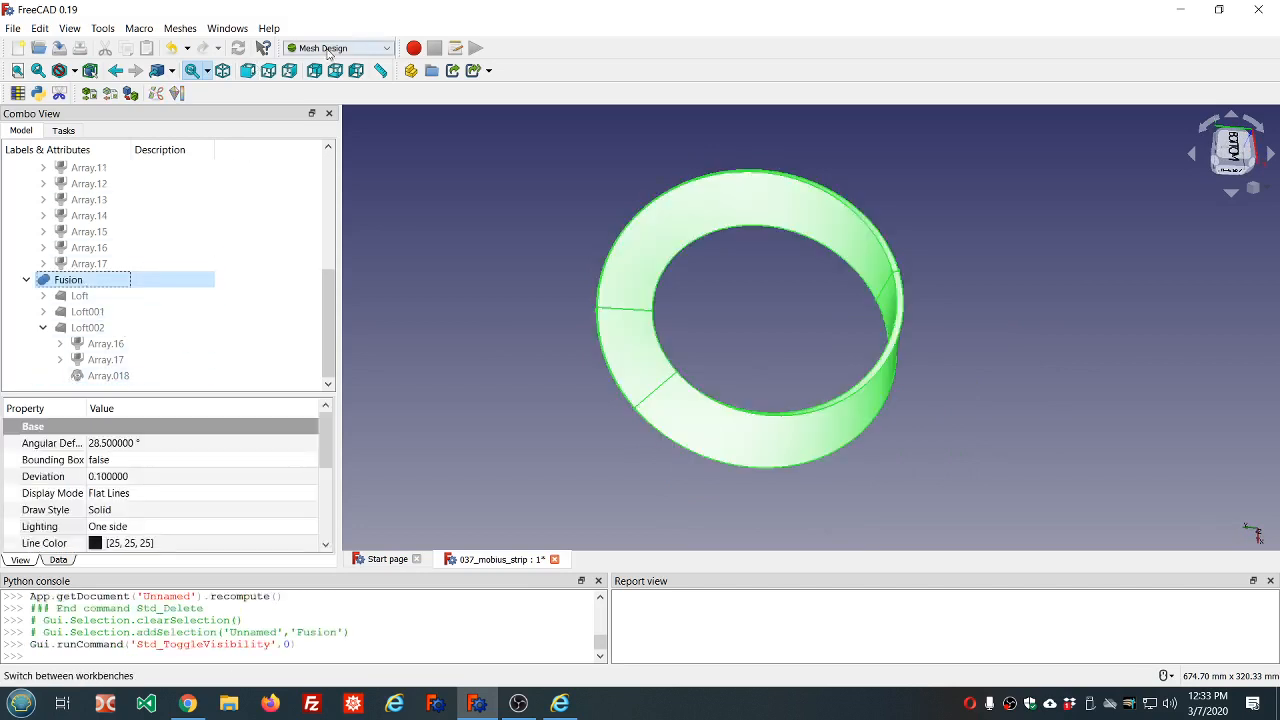
left_click(180, 28)
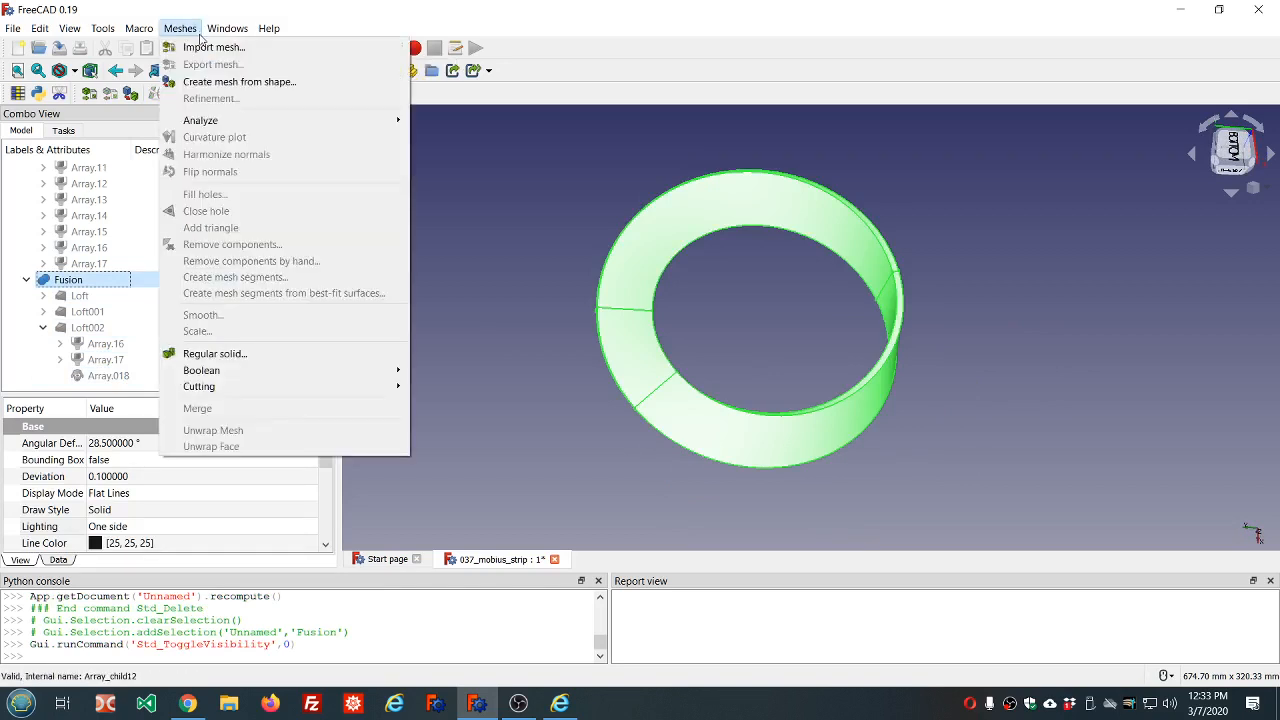
left_click(218, 81)
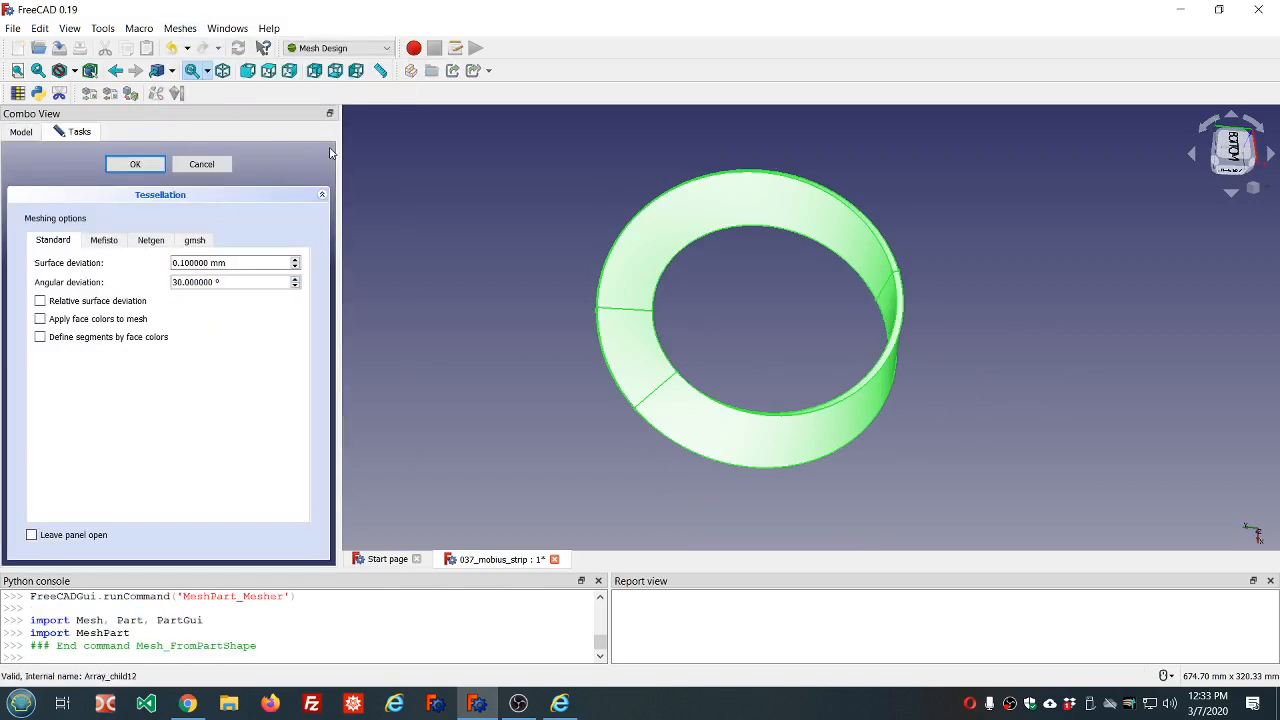
- Try to mesh the Fusion with gmsh, using both the Automatic and the Parallelograms meshing methods
left_click(197, 241)
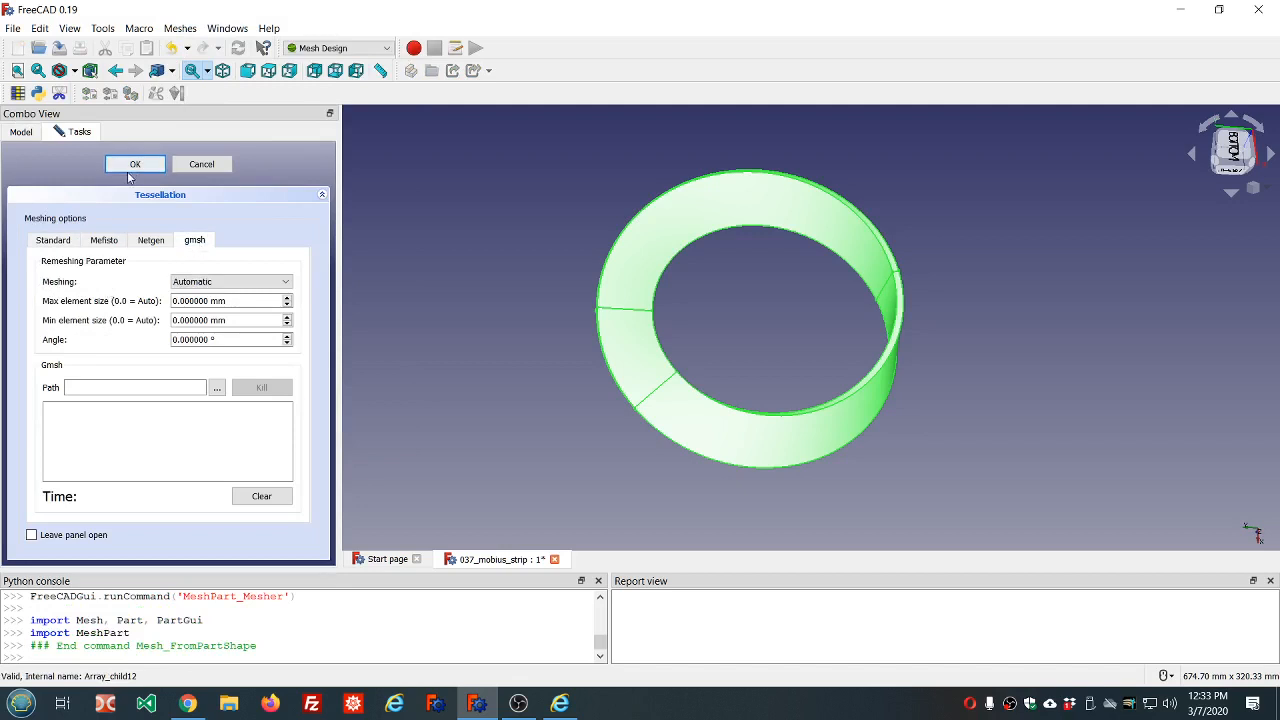
left_click(134, 168)
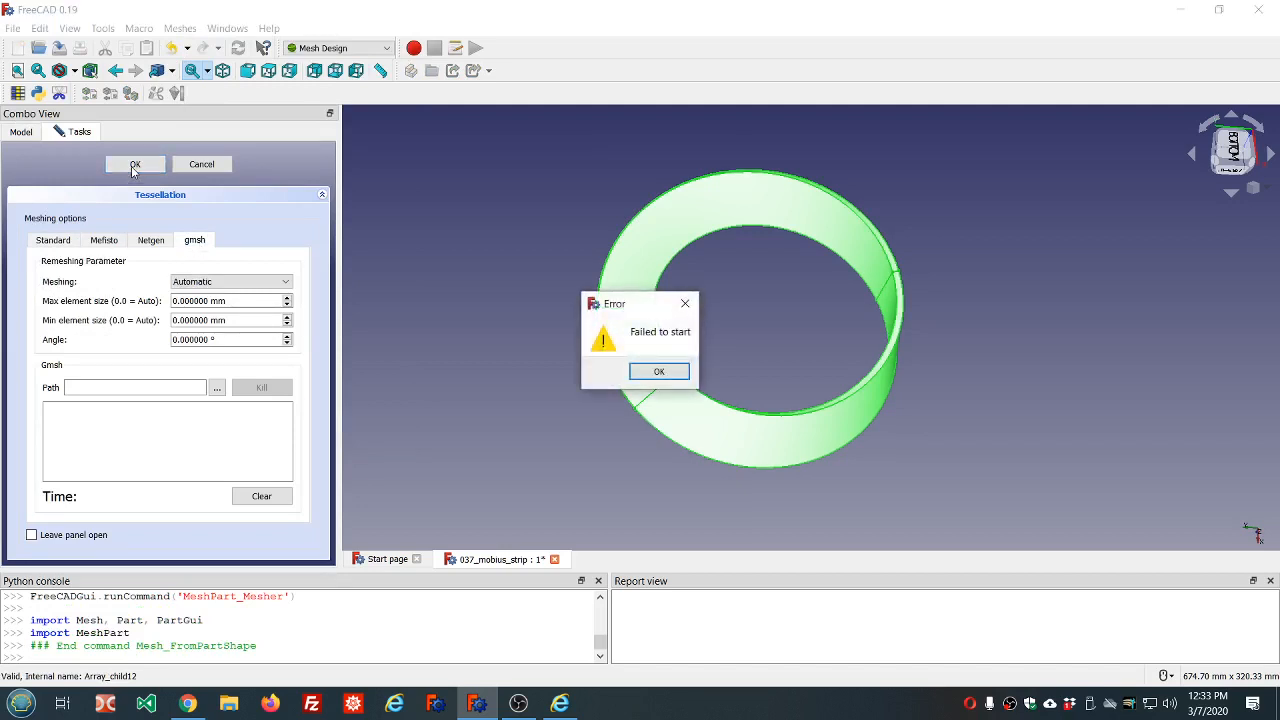
left_click(672, 373)
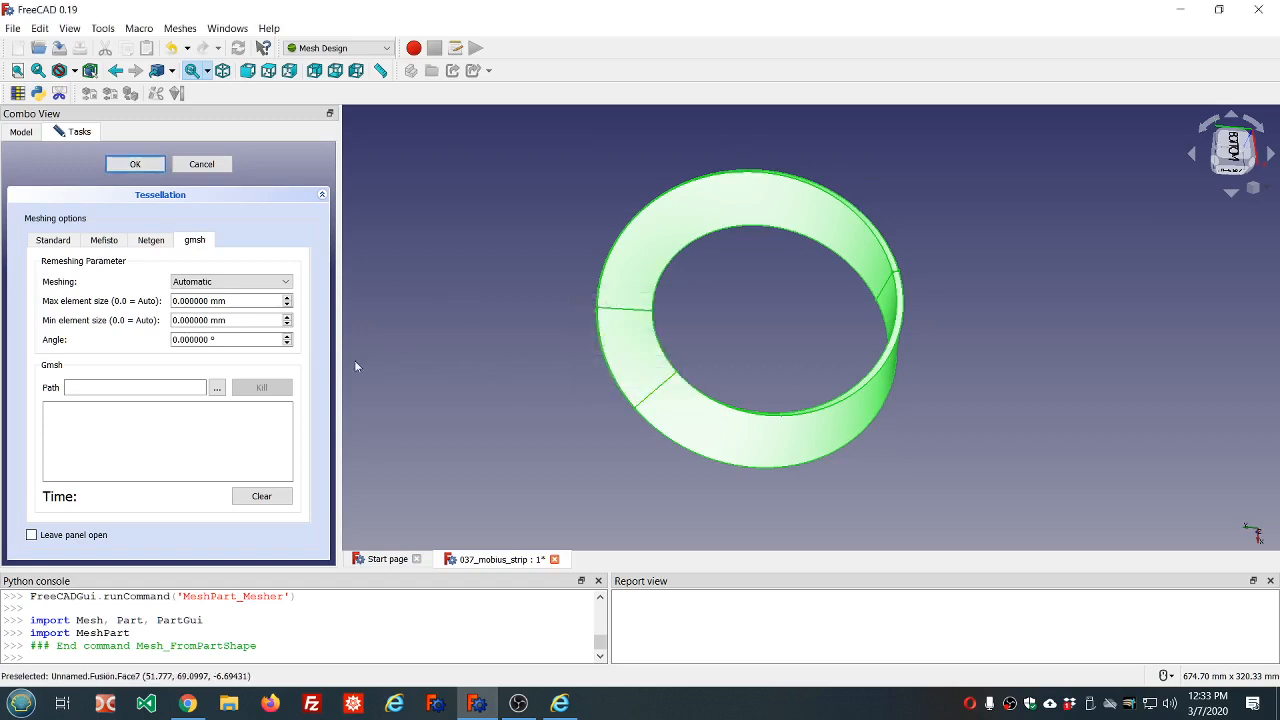
left_click(287, 282)
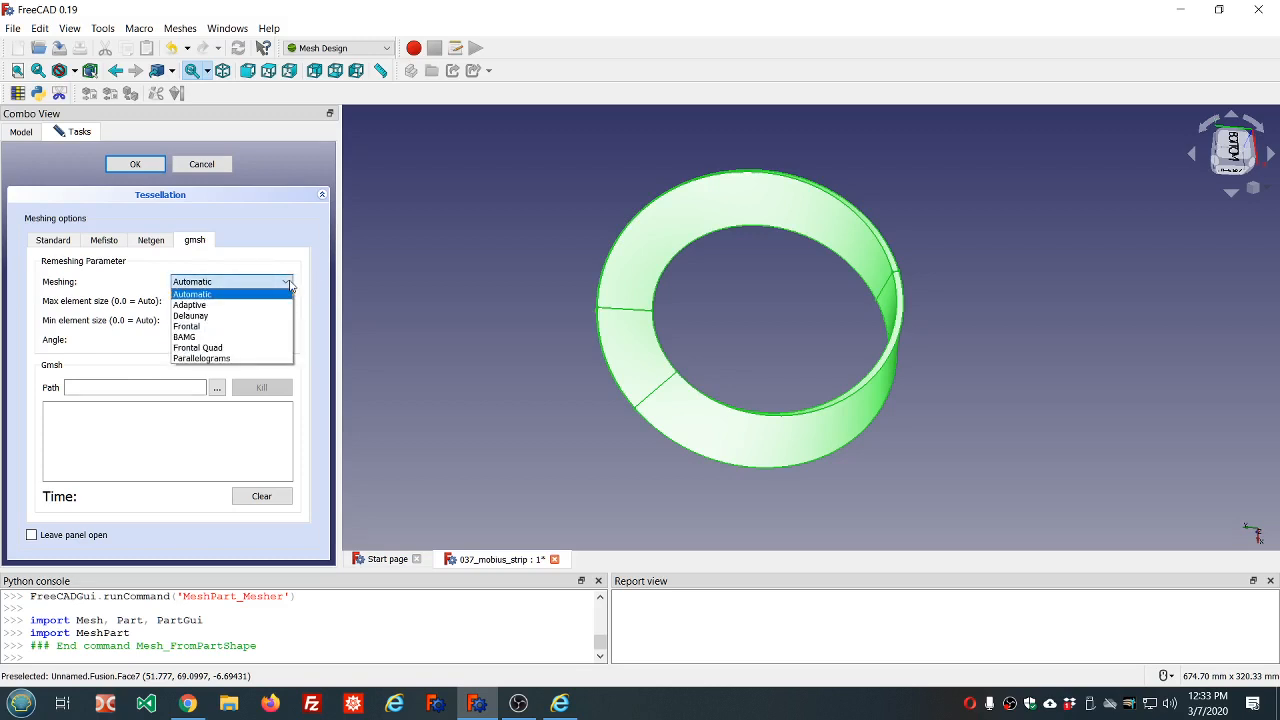
left_click(201, 360)
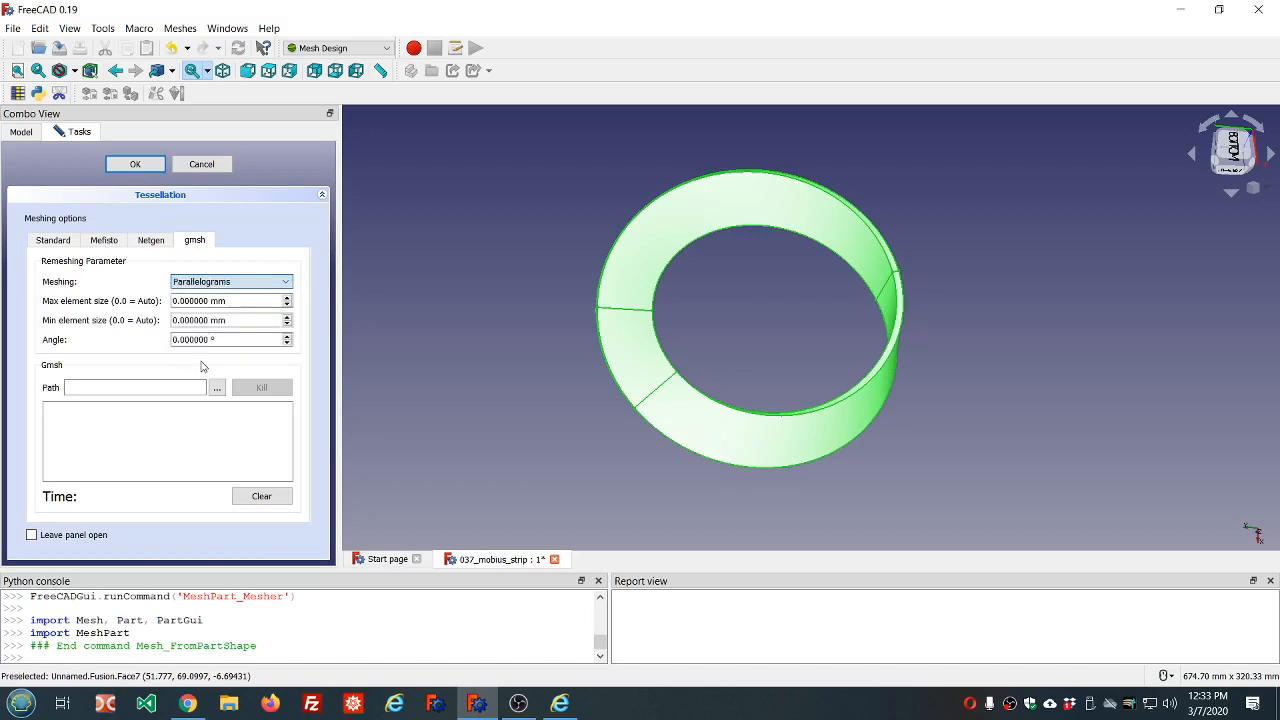
left_click(136, 165)
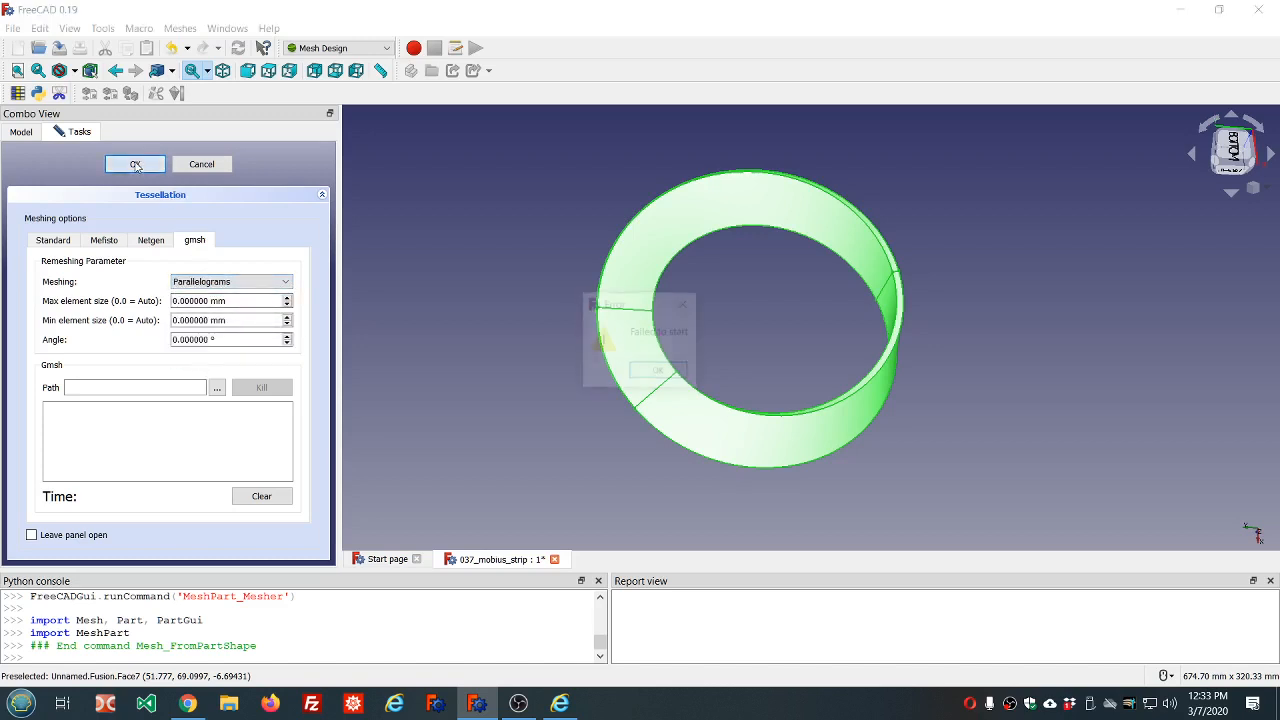
left_click(654, 371)
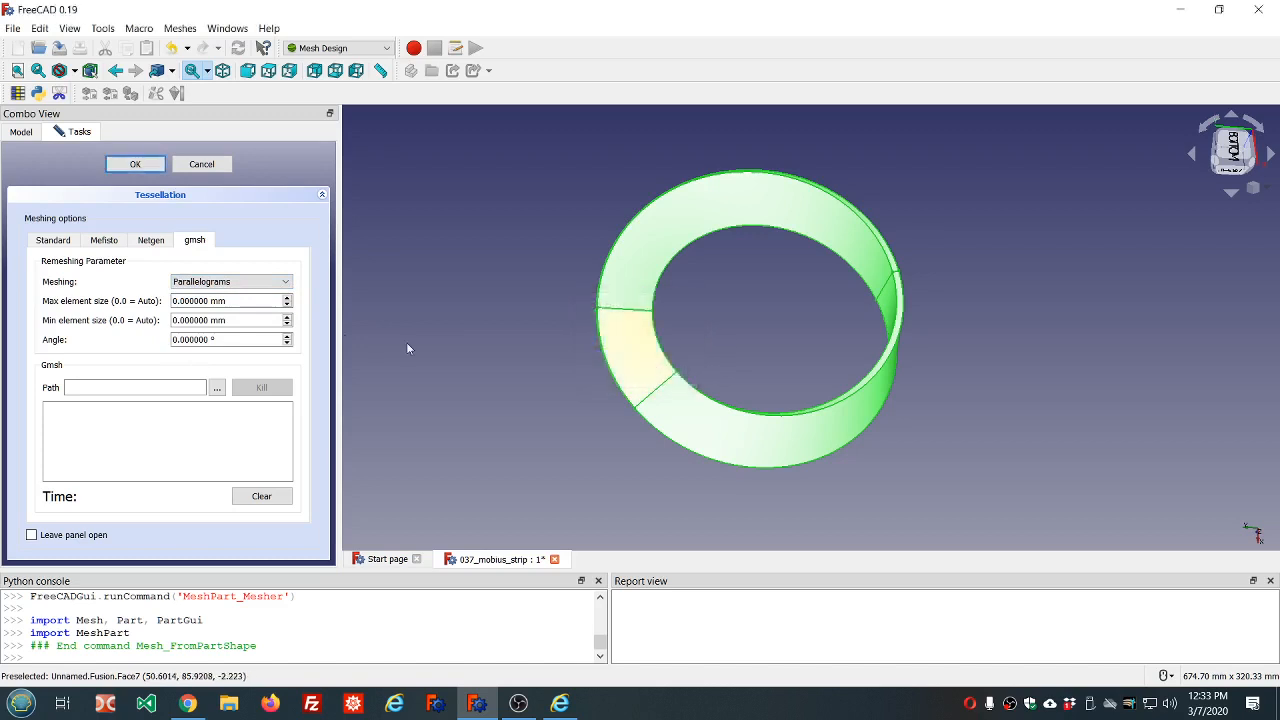
- Mesh the Fusion with Netgen at Very fine fineness and with surface optimization enabled
left_click(151, 241)
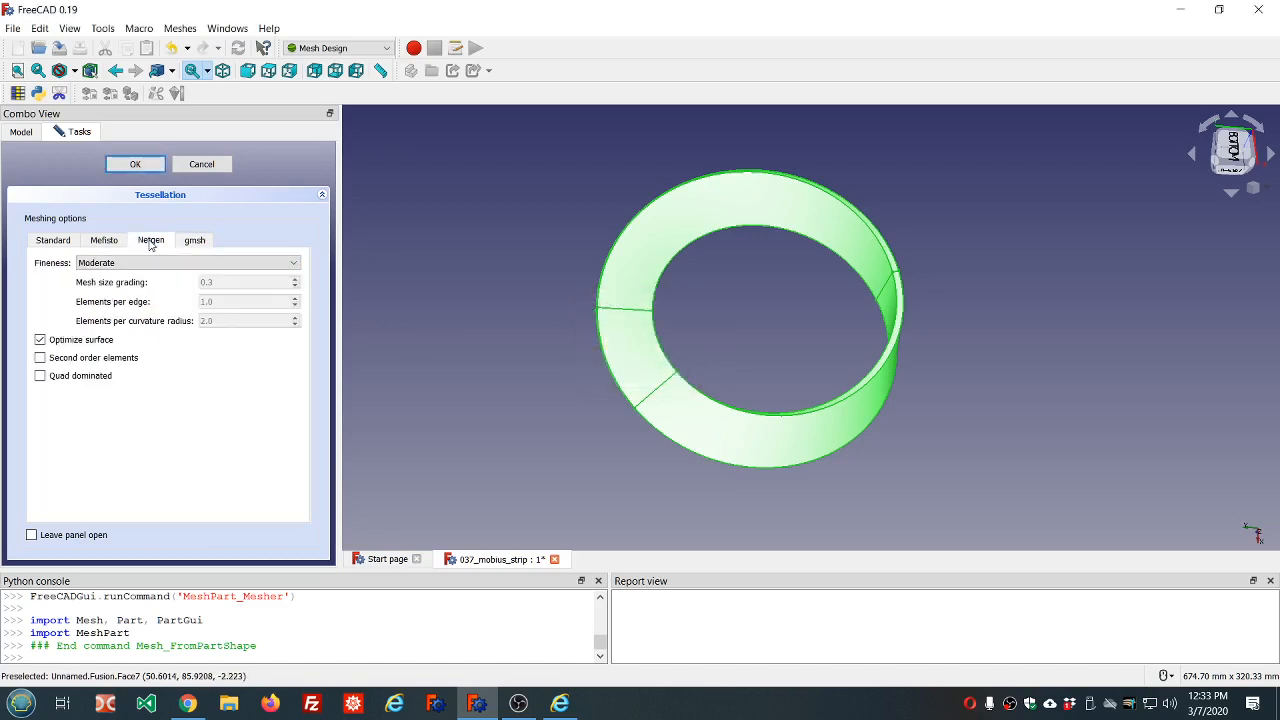
left_click(295, 264)
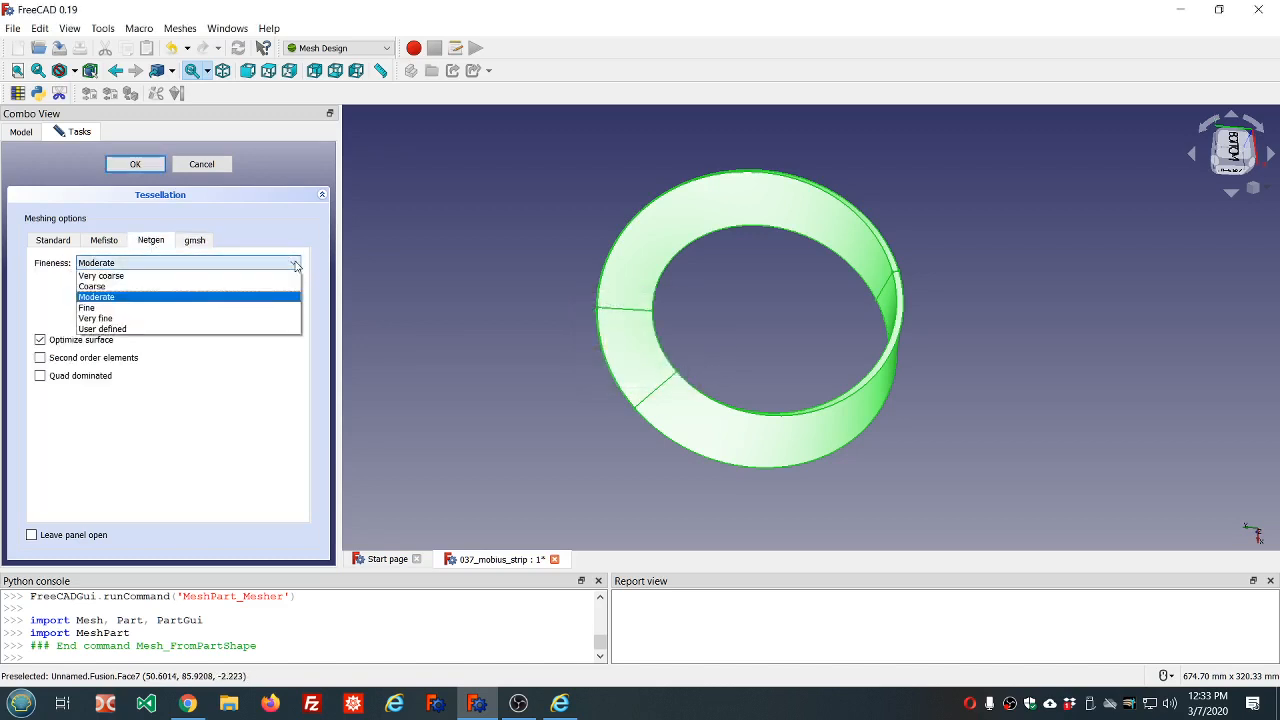
left_click(141, 318)
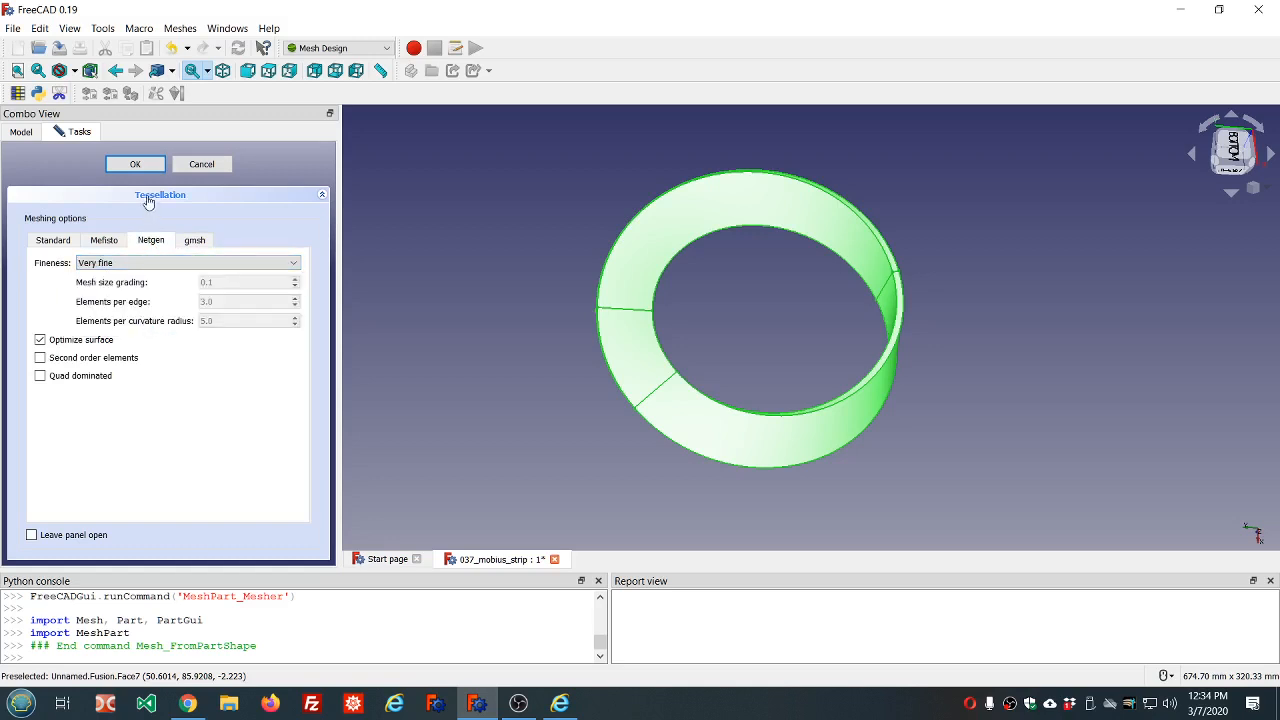
left_click(135, 167)
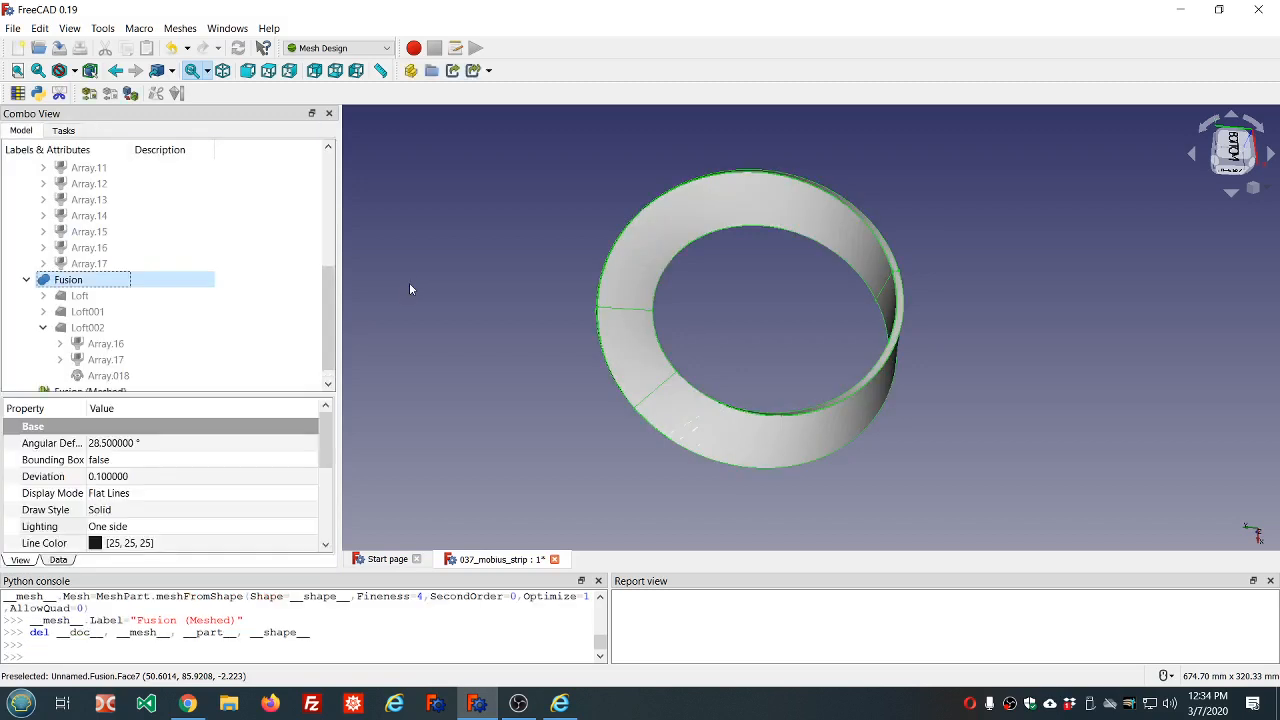
- Hide the original Fusion and display the new mesh in the Wireframe draw style
scroll(210, 328, "down", 1)
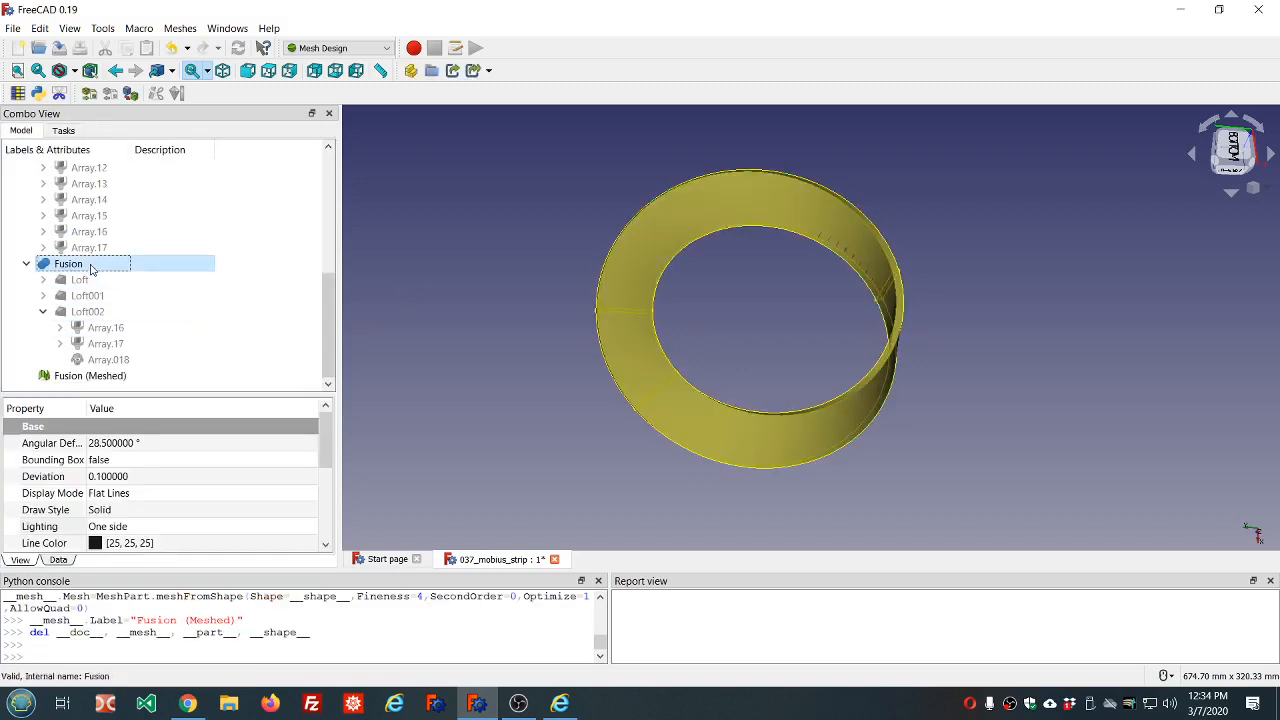
key("space")
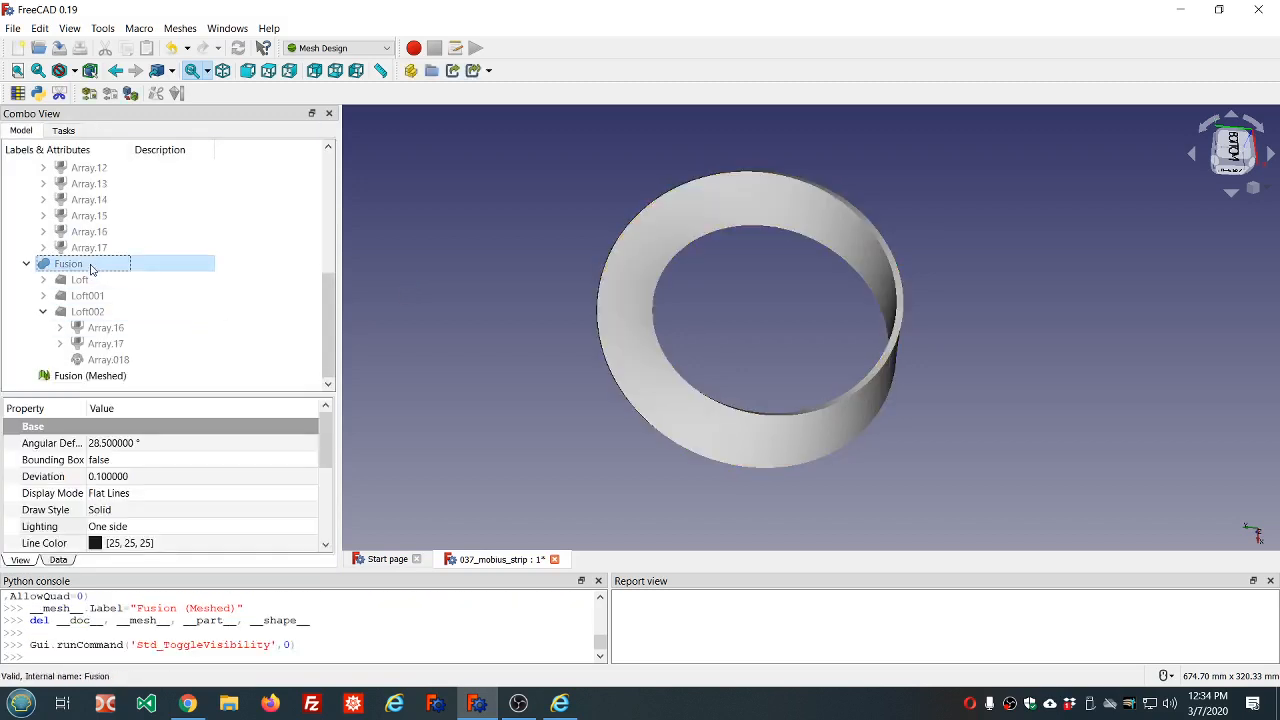
left_click(90, 375)
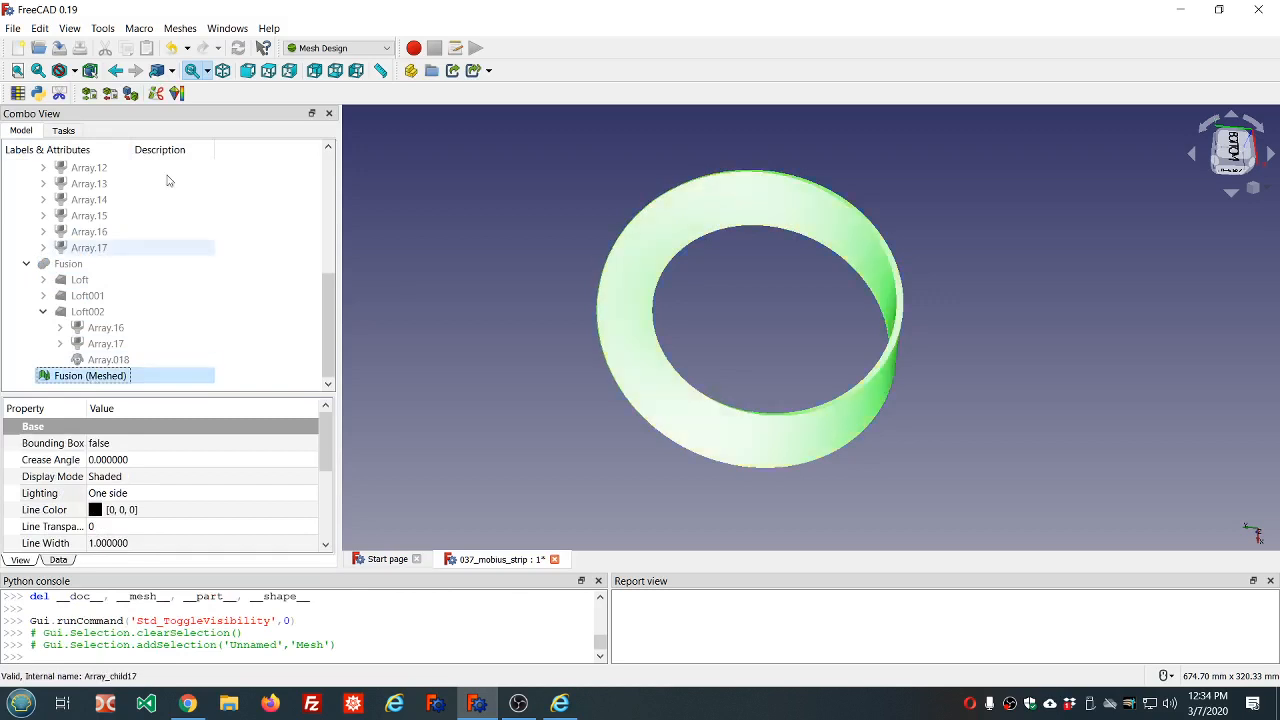
left_click(74, 70)
left_click(88, 143)
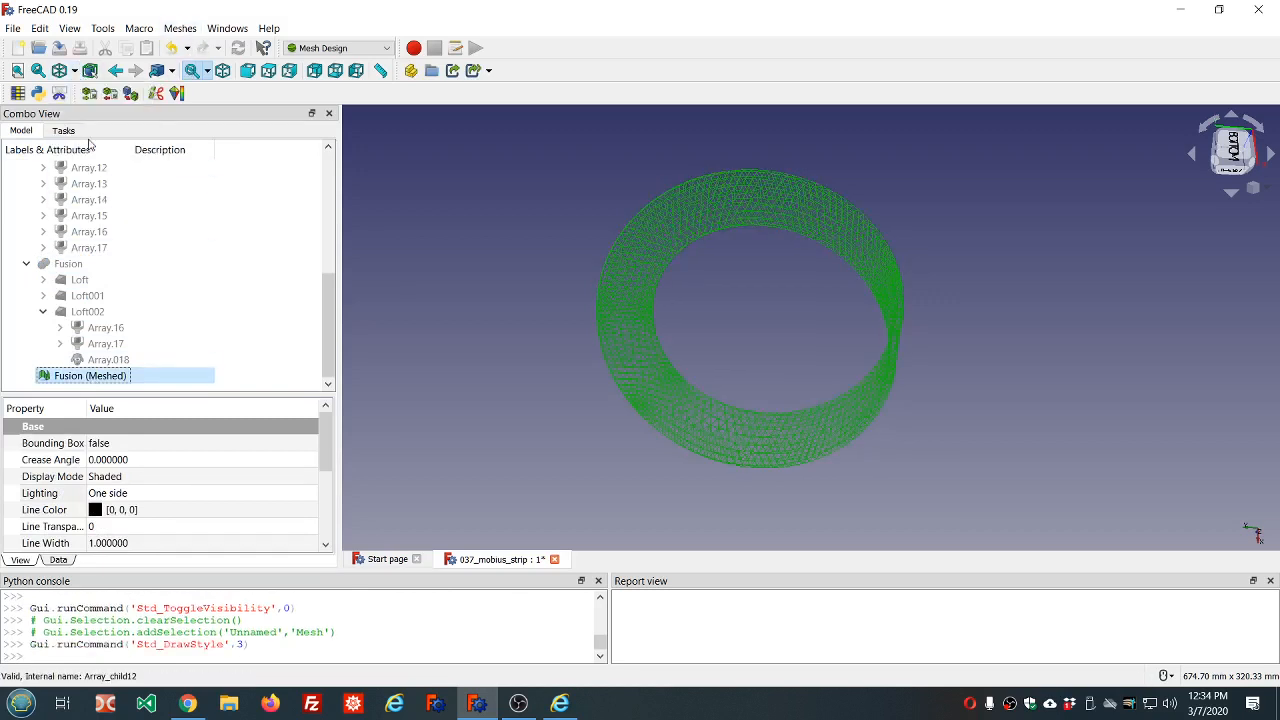
- Examine the Netgen mesh's triangle pattern around the strip, close up and from several angles, especially near the former seams
scroll(640, 343, "up", 4)
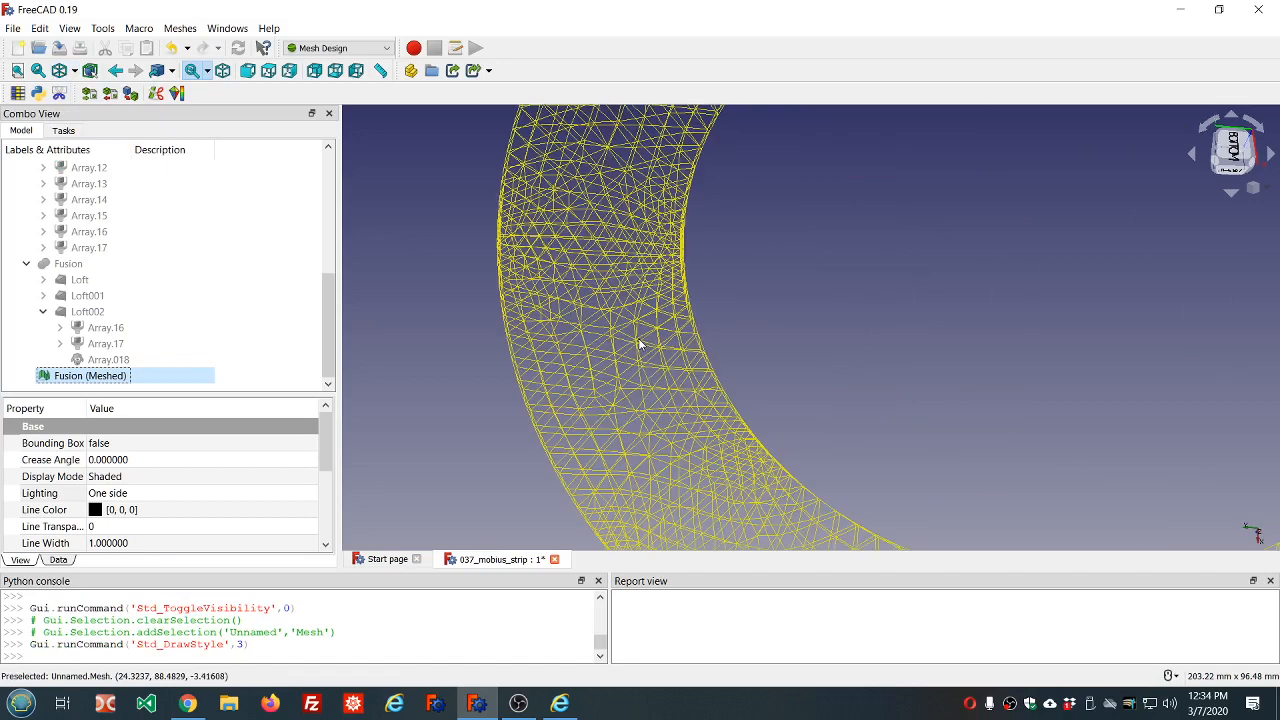
scroll(640, 343, "down", 4)
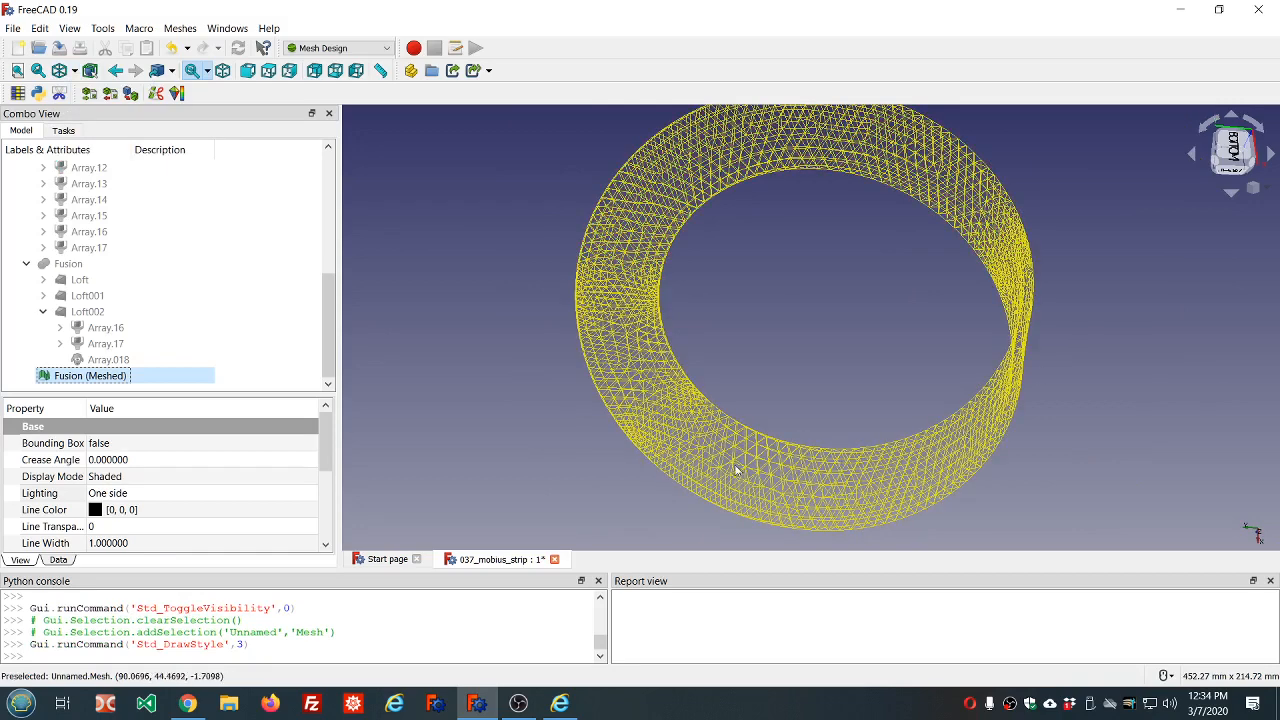
middle_click_drag(1039, 412, 865, 388)
scroll(865, 388, "down", 6)
scroll(980, 403, "up", 6)
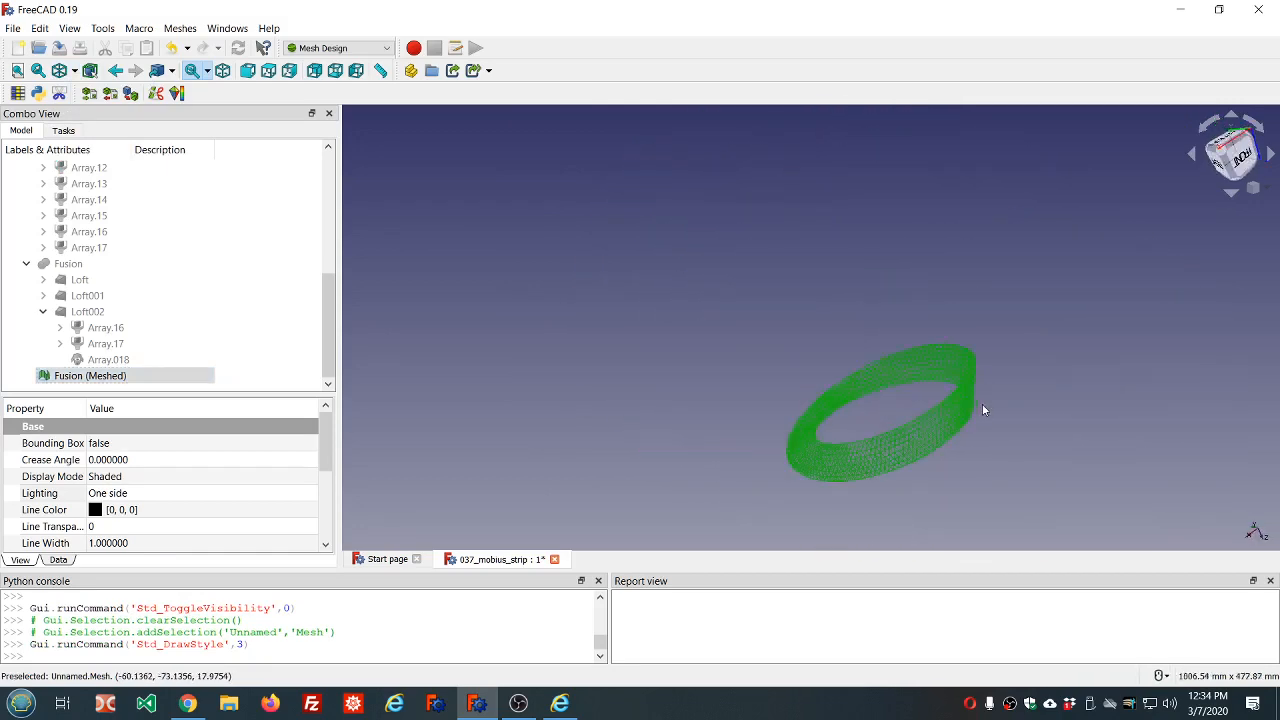
middle_click_drag(974, 403, 814, 405)
scroll(840, 421, "up", 4)
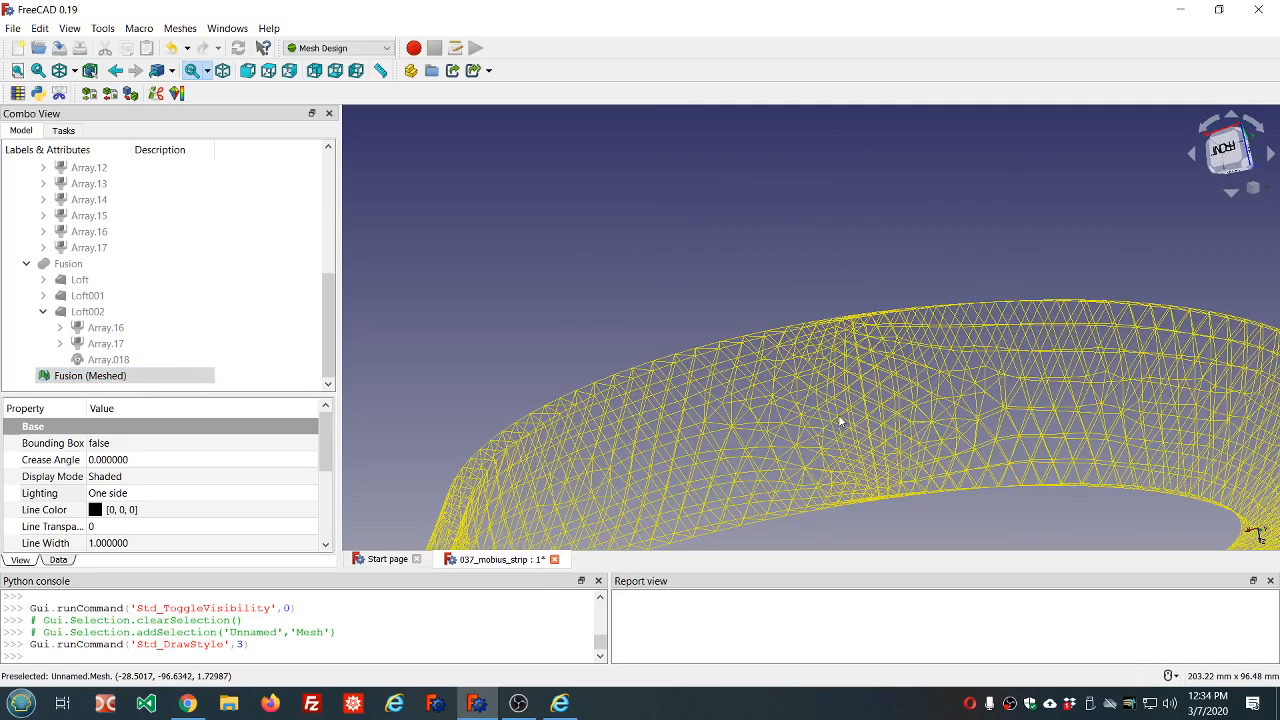
scroll(840, 421, "up", 2)
scroll(840, 421, "down", 4)
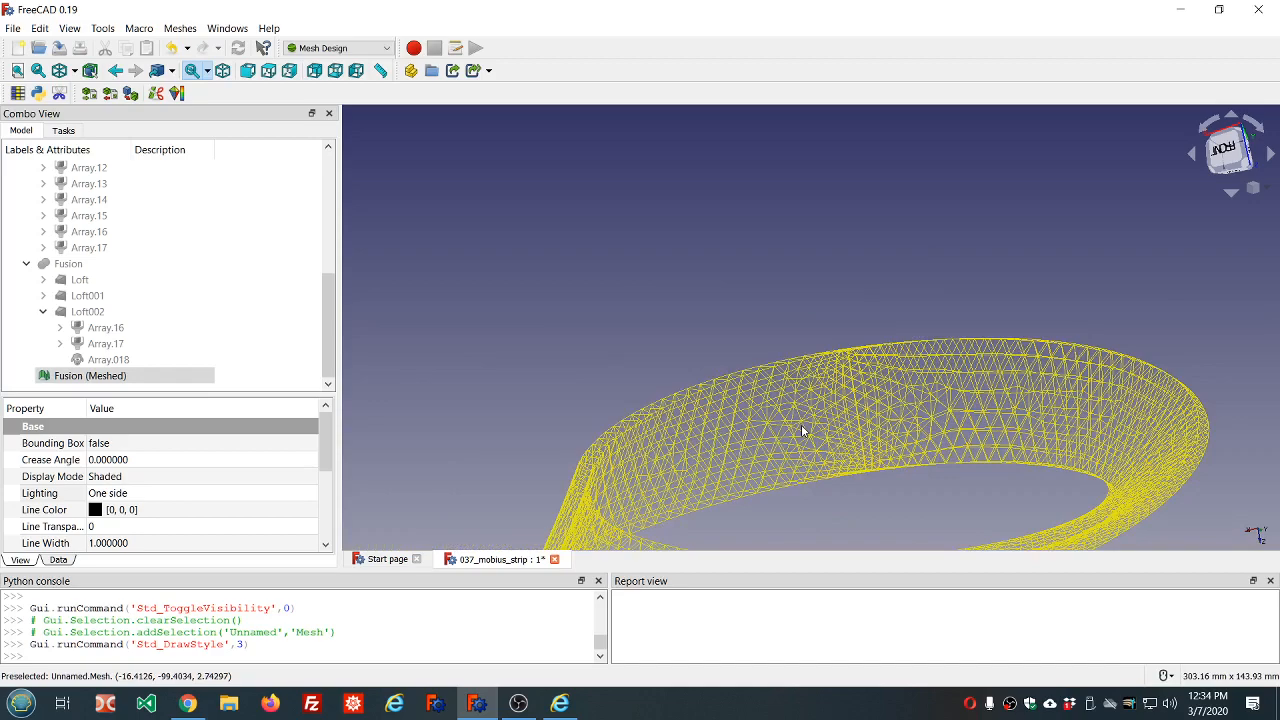
- Inspect the wireframe mesh from the front, rear and underside, comparing triangle density along the strip's wide faces
middle_click_drag(806, 428, 884, 410)
scroll(758, 460, "up", 6)
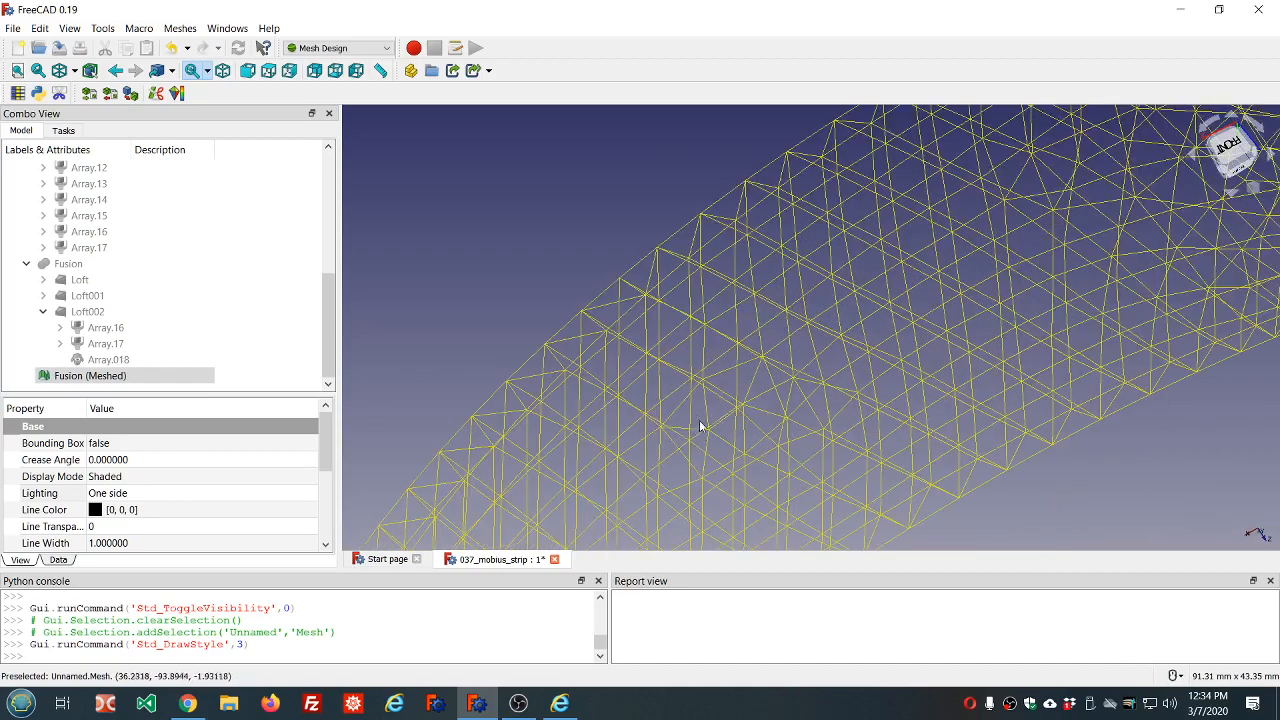
scroll(702, 437, "down", 4)
middle_click_drag(700, 443, 791, 263)
scroll(815, 268, "down", 4)
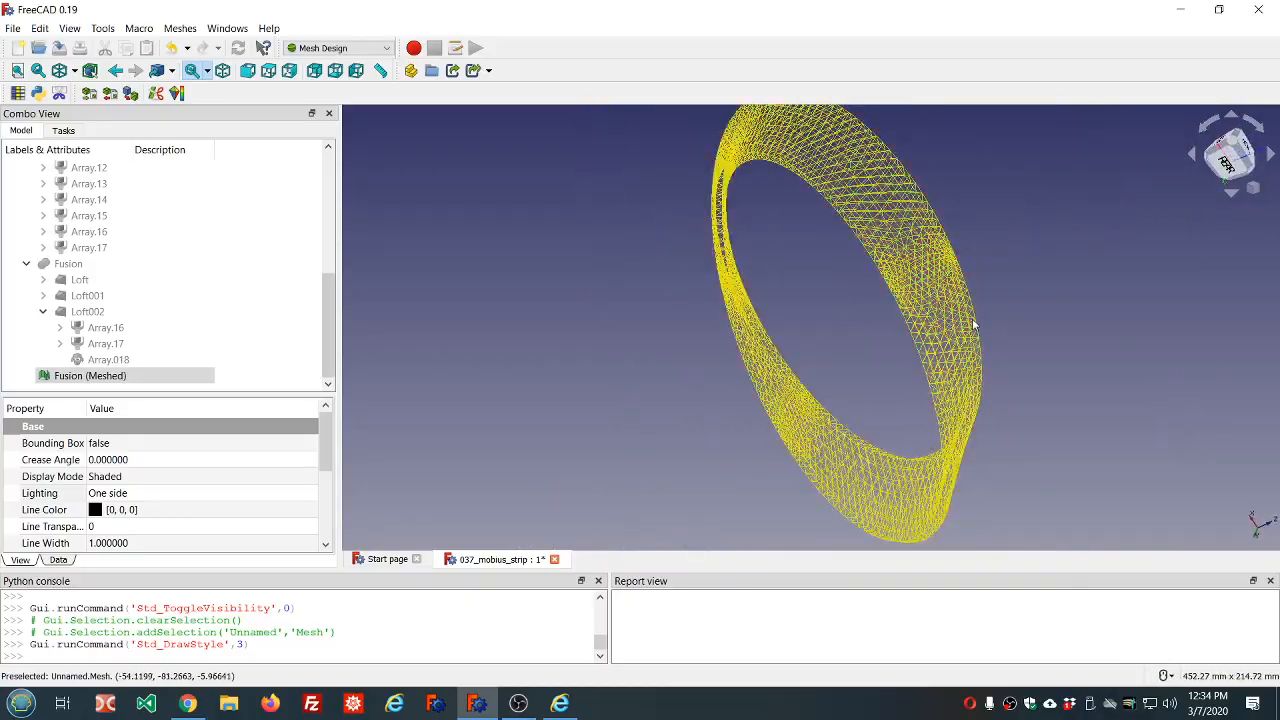
middle_click_drag(1020, 322, 750, 420)
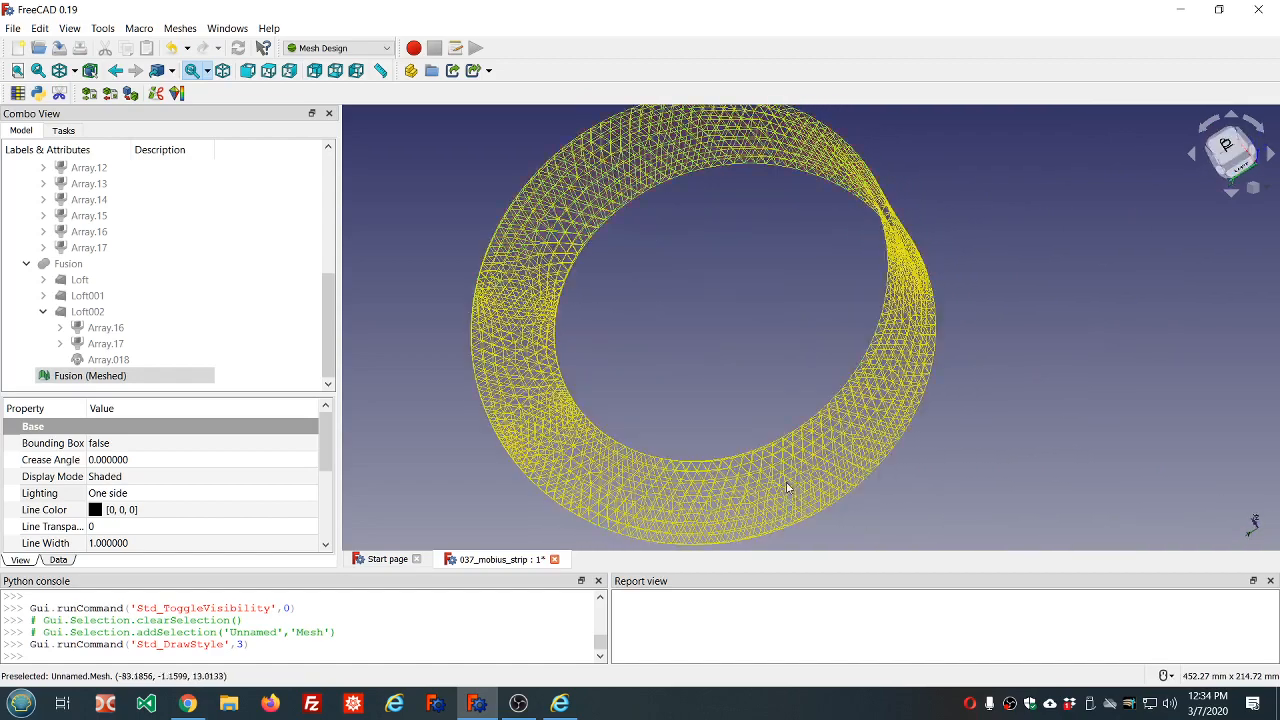
scroll(749, 493, "up", 6)
scroll(723, 463, "down", 6)
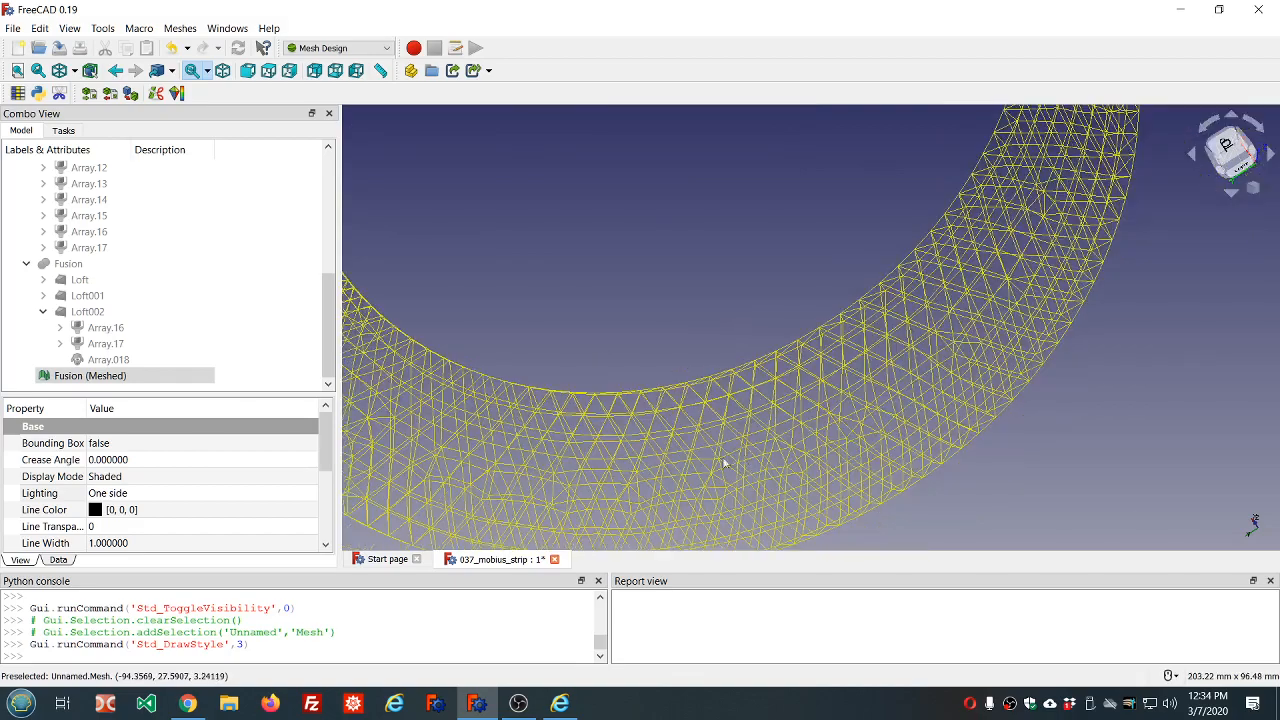
middle_click_drag(629, 461, 782, 398)
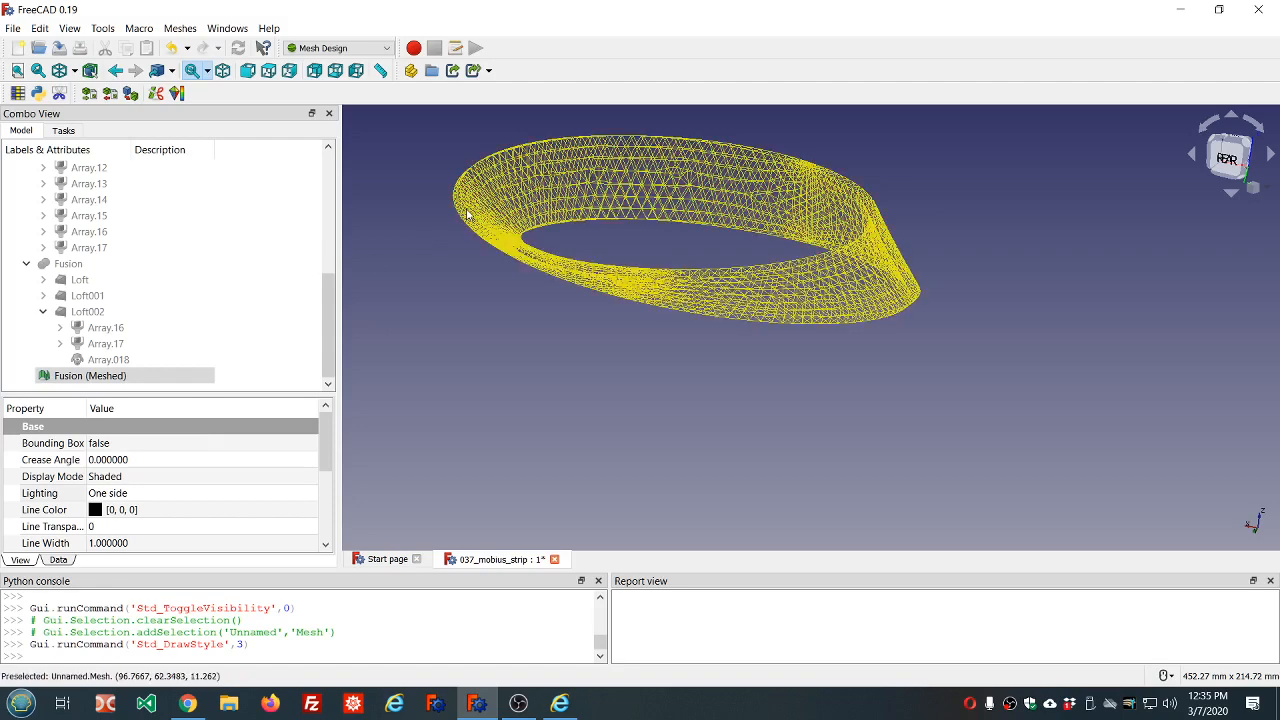
- Select the meshed Fusion and check its point, edge and face counts in its data properties
left_click(763, 151)
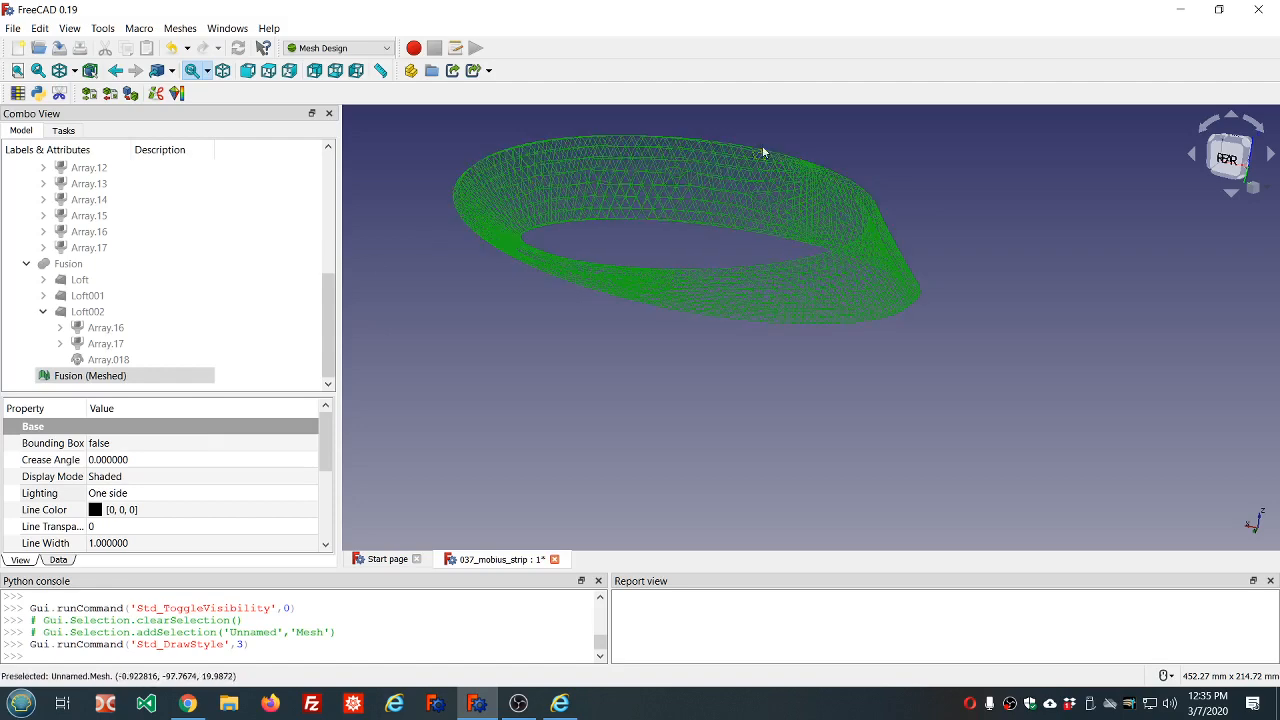
scroll(763, 155, "down", 3)
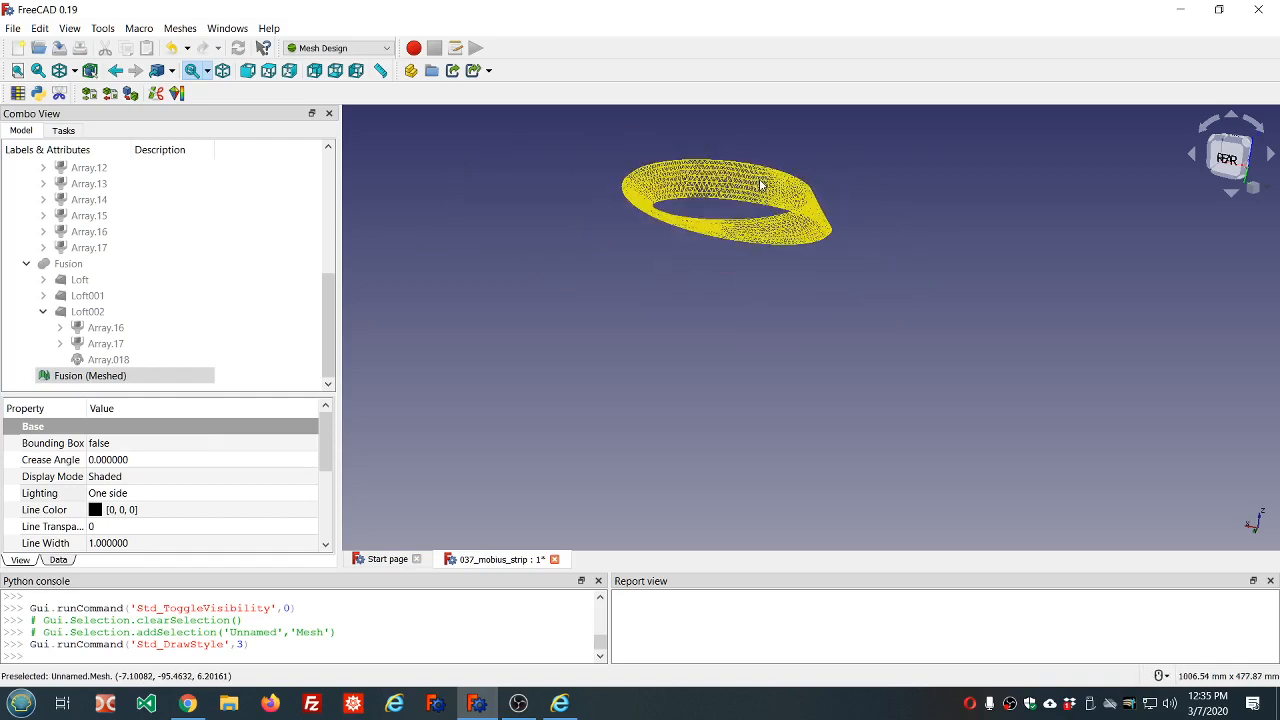
scroll(690, 165, "up", 2)
scroll(682, 165, "up", 2)
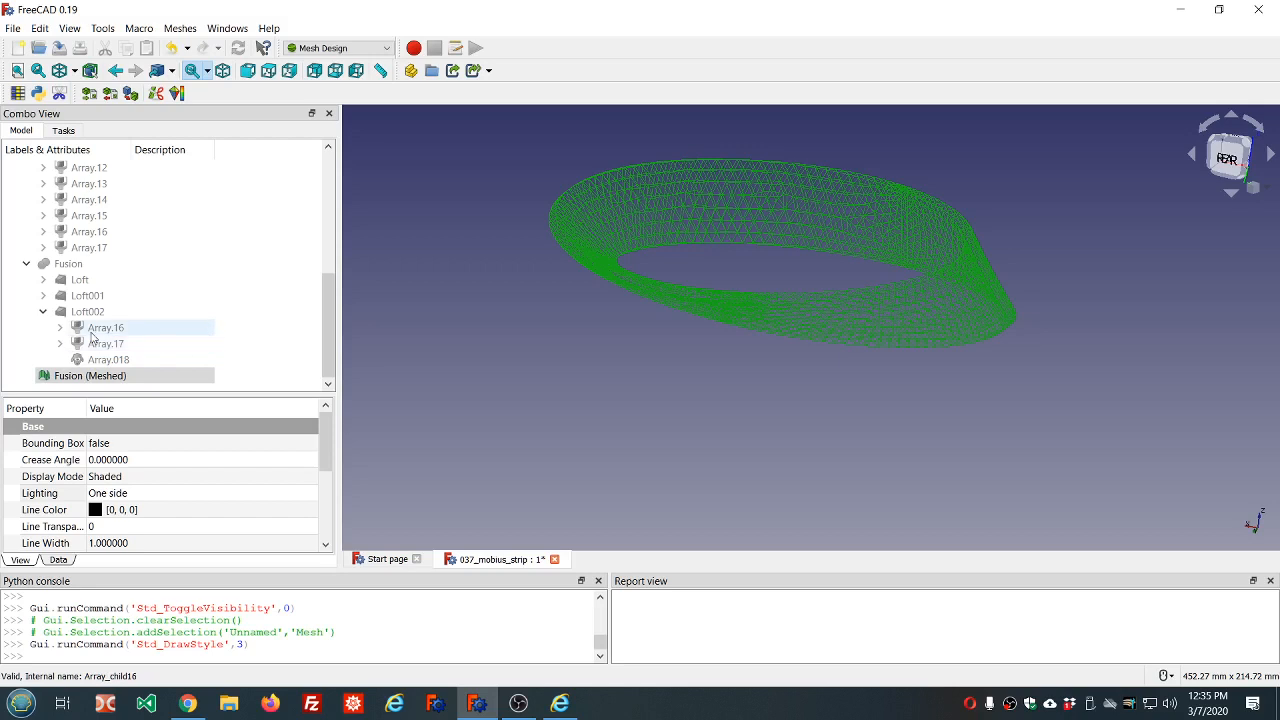
left_click(59, 561)
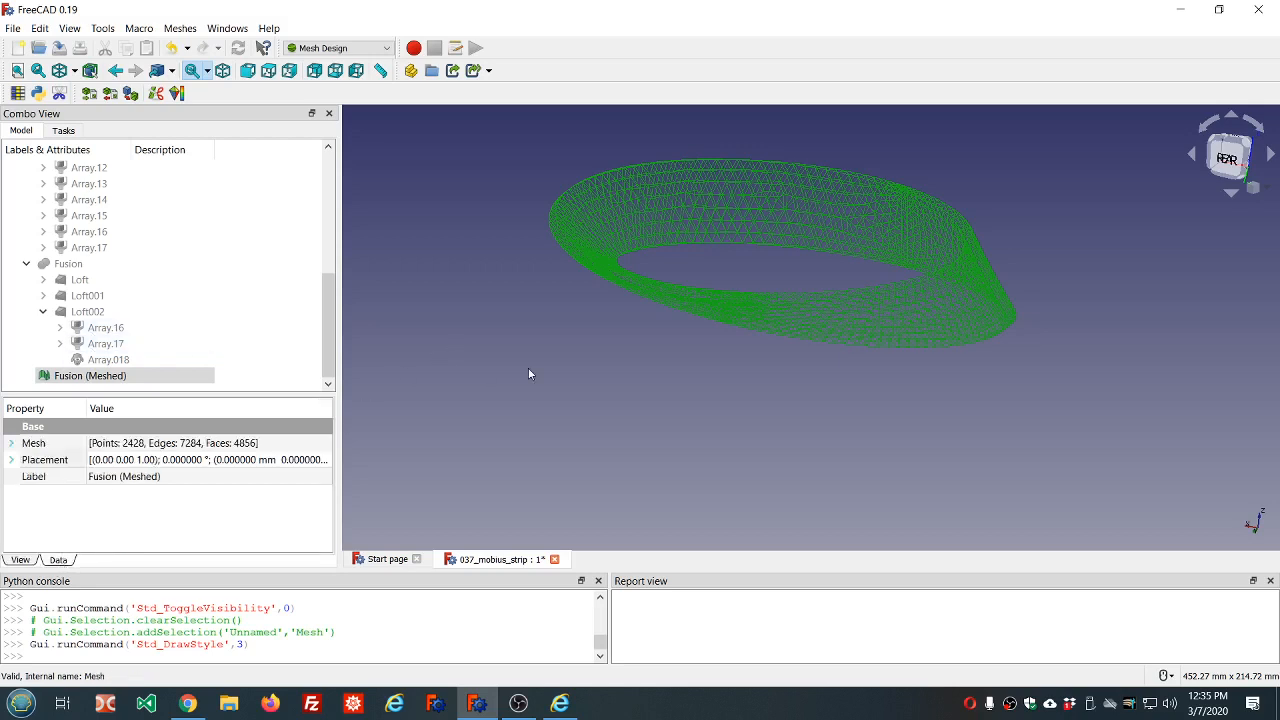
- Review the whole meshed strip from the rear and front, checking how evenly the triangles follow the twist
middle_click_drag(773, 385, 748, 413)
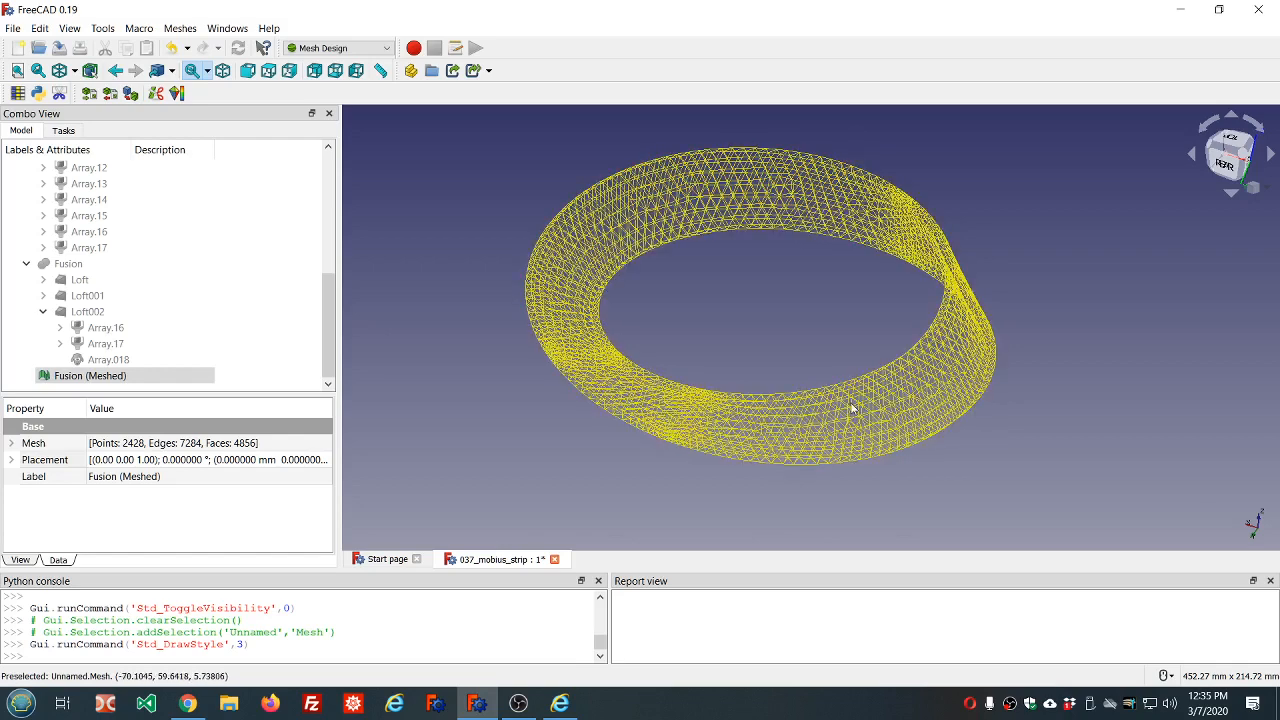
middle_click_drag(1051, 338, 560, 354)
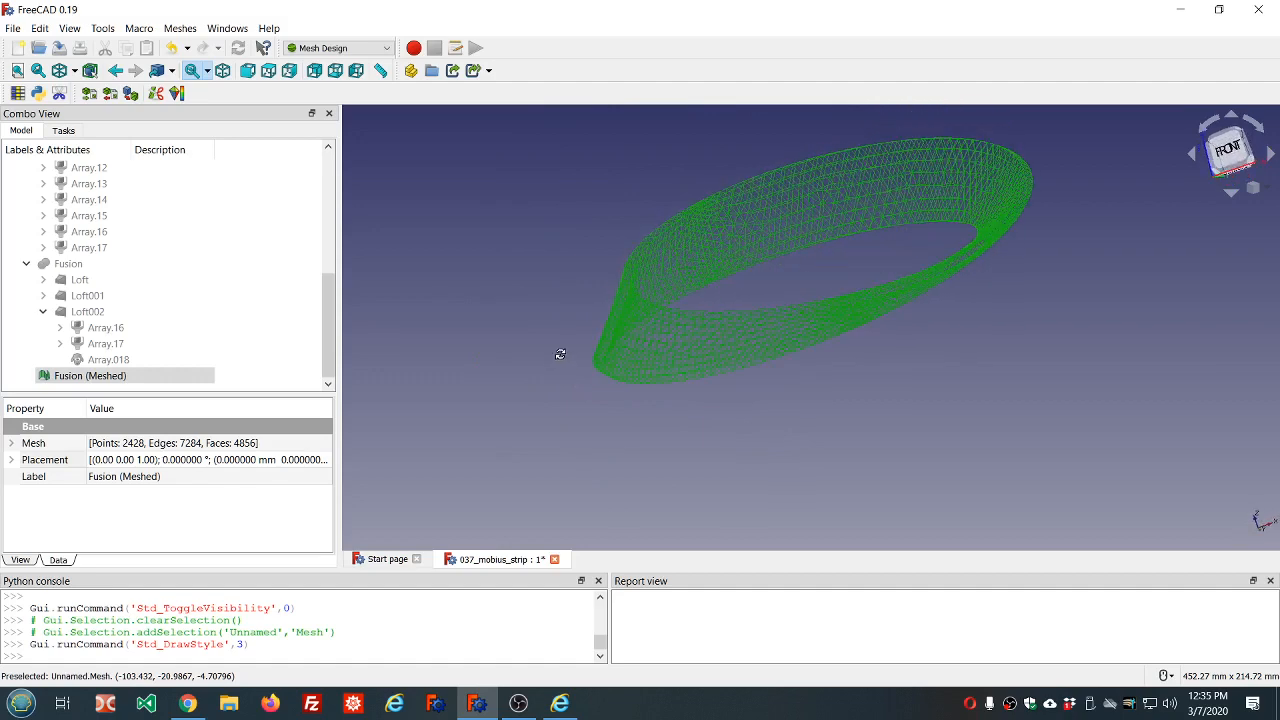
scroll(800, 166, "down", 2)
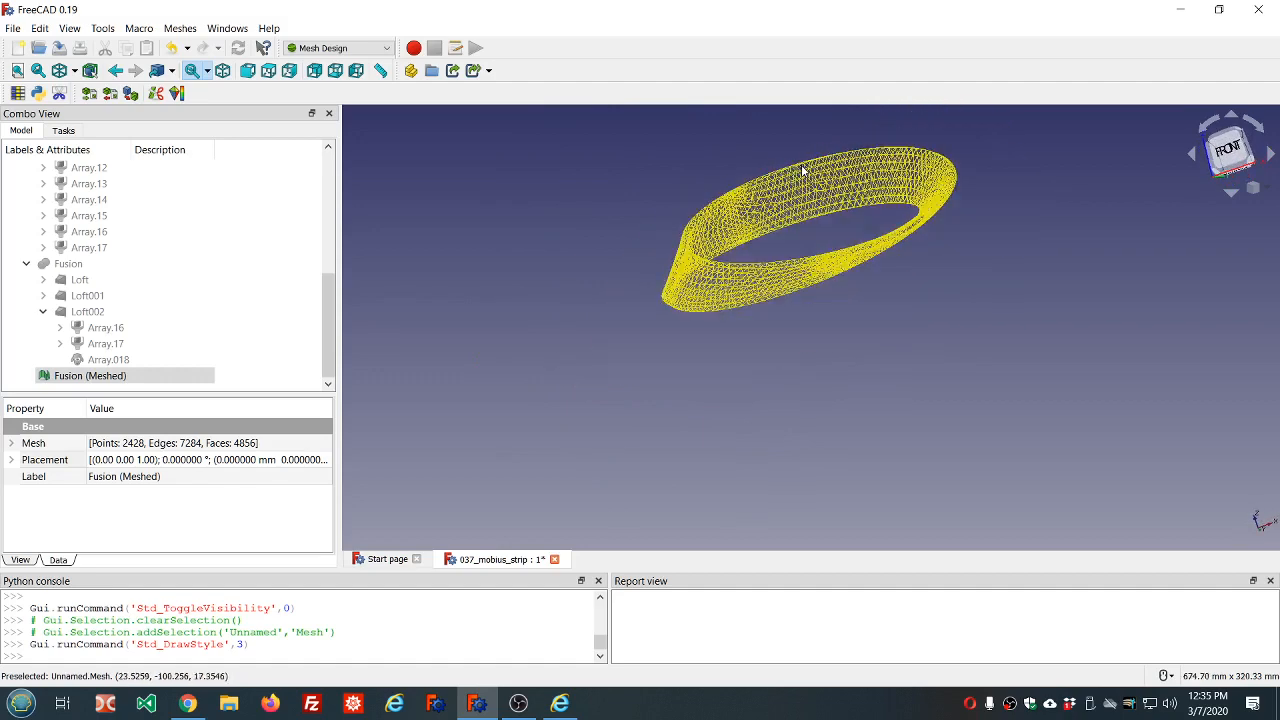
scroll(819, 151, "up", 4)
scroll(819, 151, "down", 2)
scroll(819, 151, "up", 2)
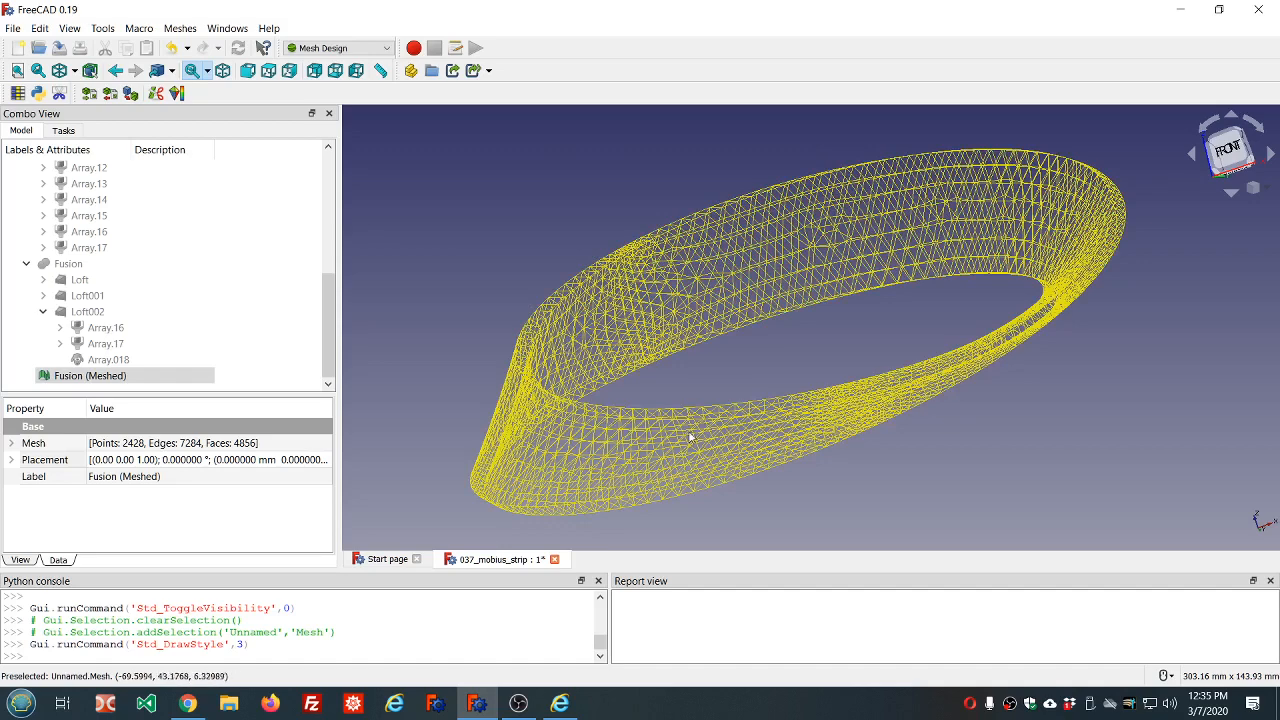
middle_click_drag(996, 445, 970, 466)
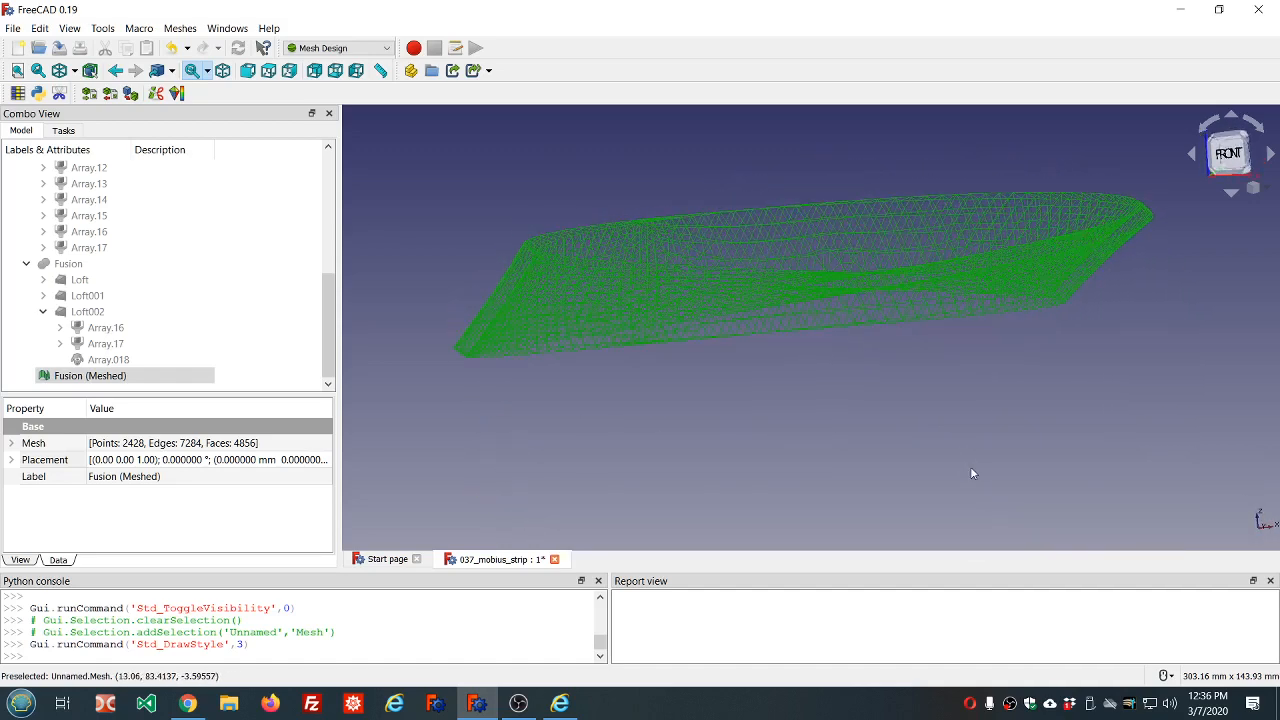